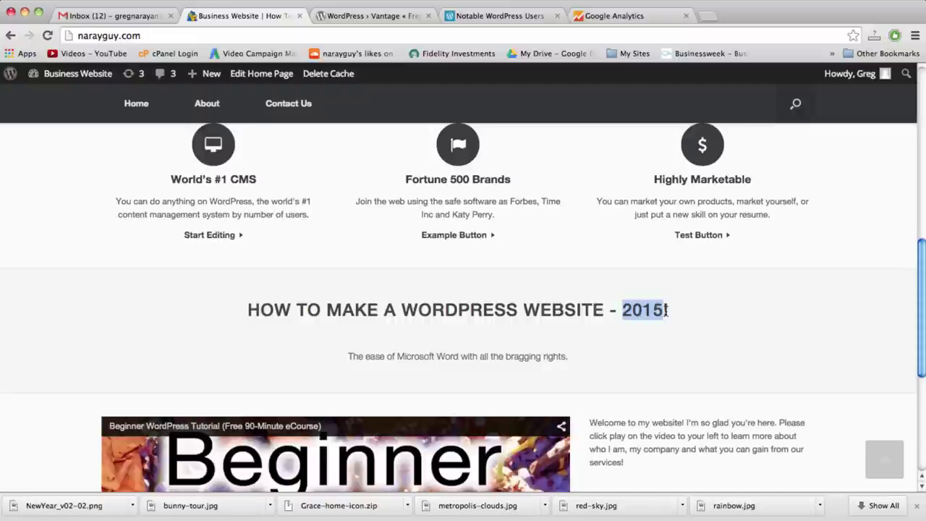
# Highlight the HOW TO MAKE heading and scroll through the home page
pyautogui.moveTo(667, 310); pyautogui.dragTo(306, 311)
pyautogui.click(538, 331)
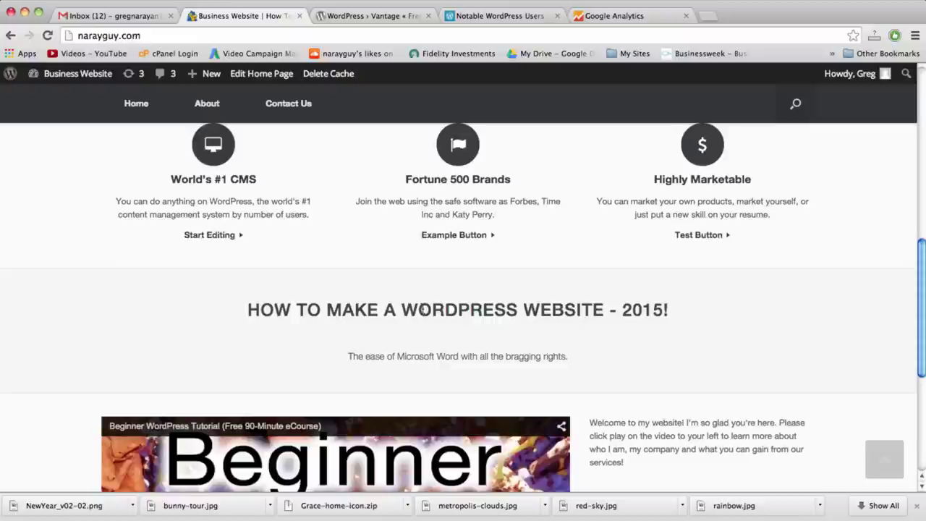
pyautogui.scroll(-5, 383, 296)
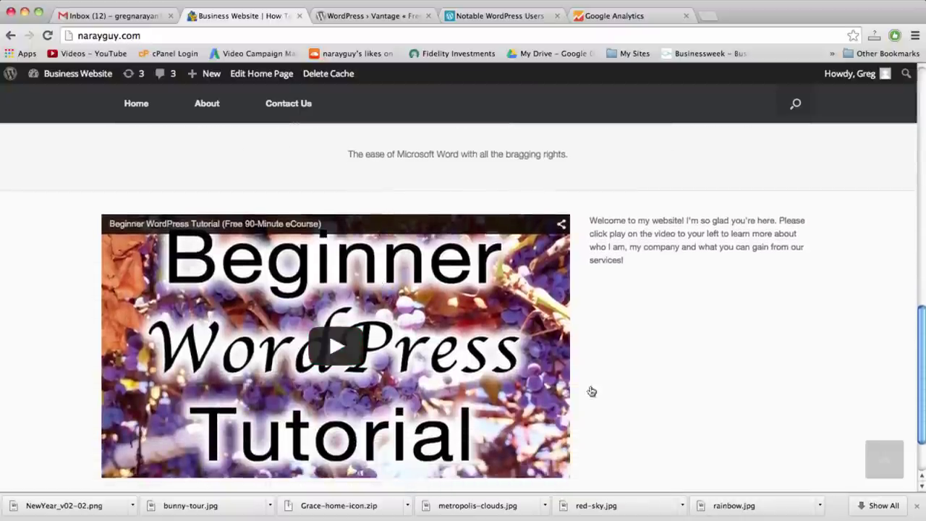
pyautogui.scroll(-2, 445, 493)
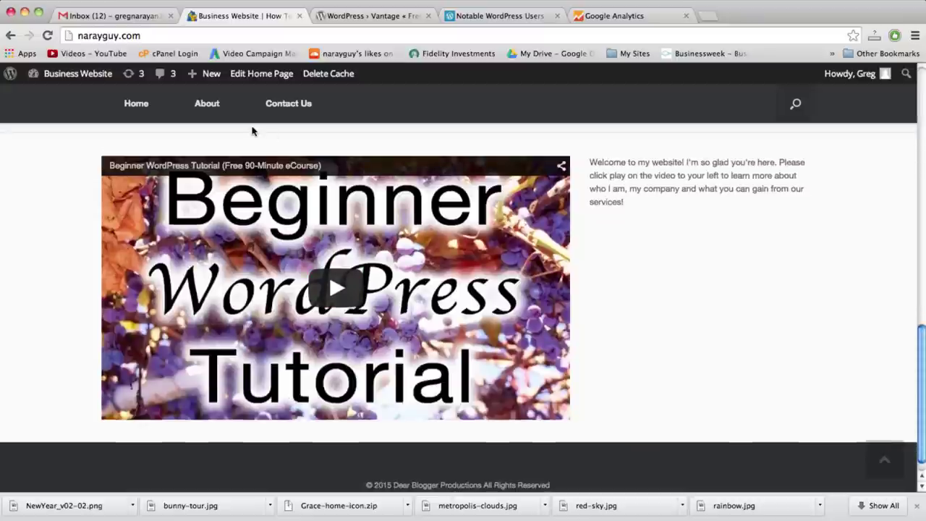
pyautogui.scroll(1, 351, 231)
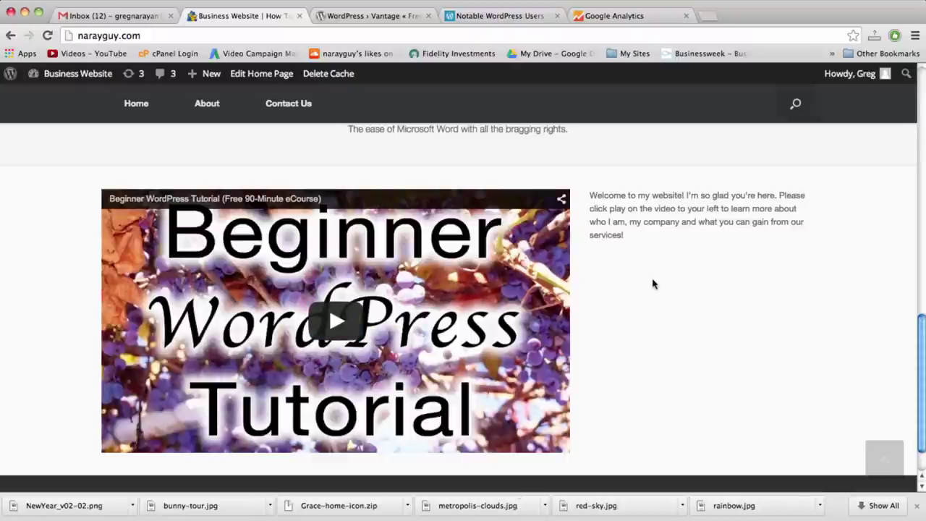
pyautogui.scroll(-1, 646, 266)
pyautogui.scroll(-1, 646, 266)
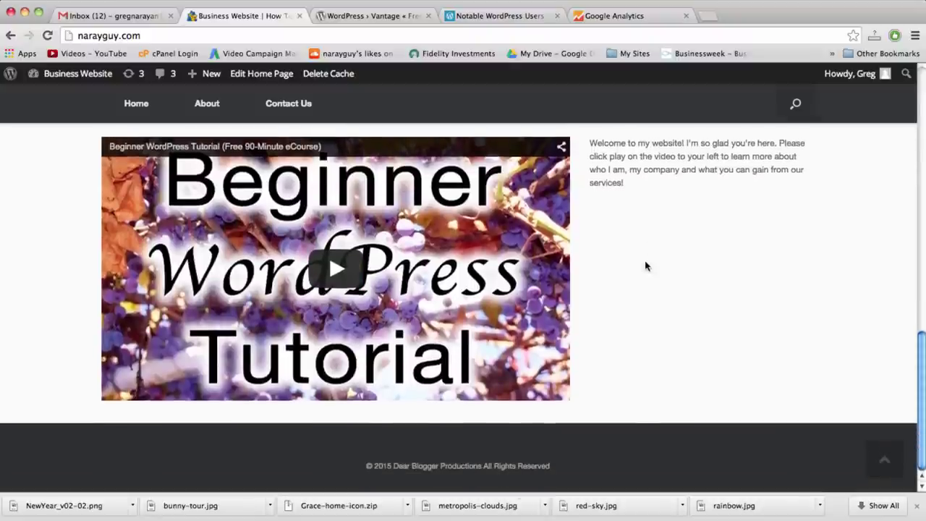
pyautogui.scroll(5, 646, 266)
pyautogui.scroll(3, 646, 266)
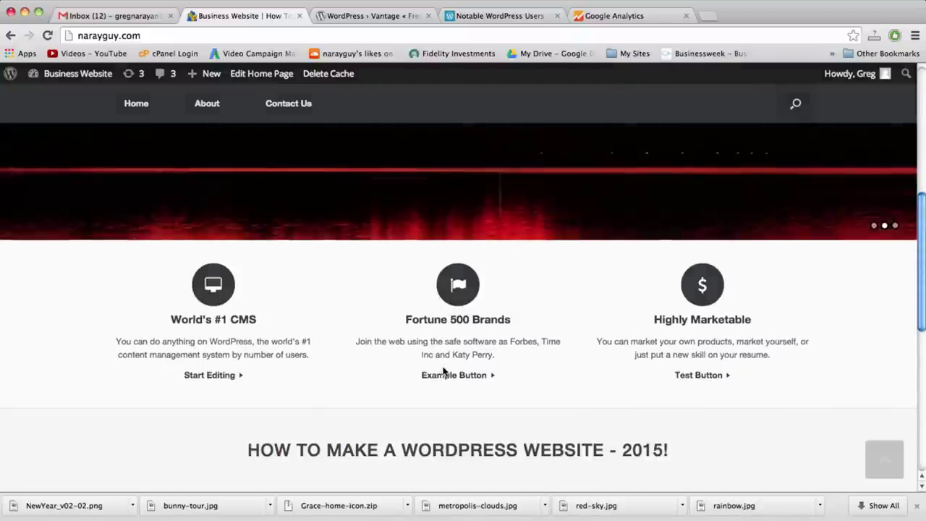
pyautogui.scroll(-2, 443, 370)
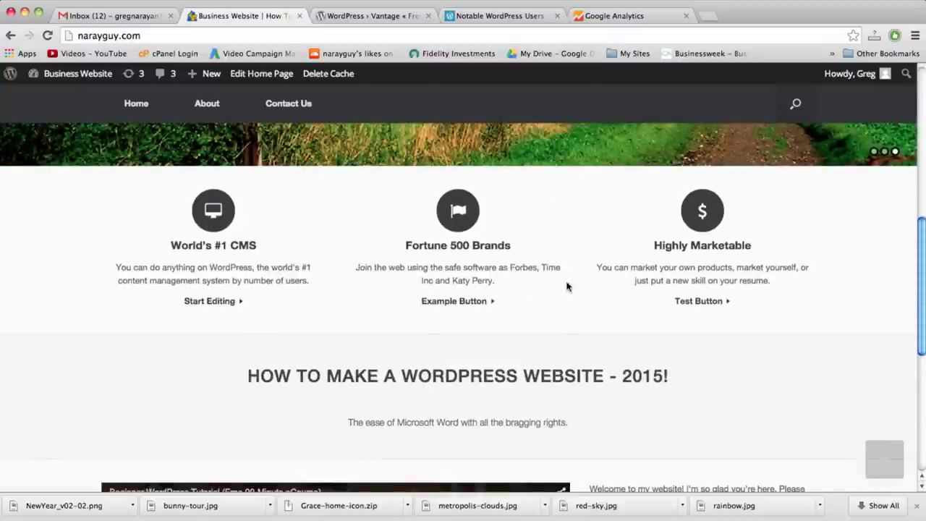
pyautogui.scroll(5, 447, 234)
# Send a test message via Contact Us with a name, an email address and 'saying hello'
pyautogui.click(294, 215)
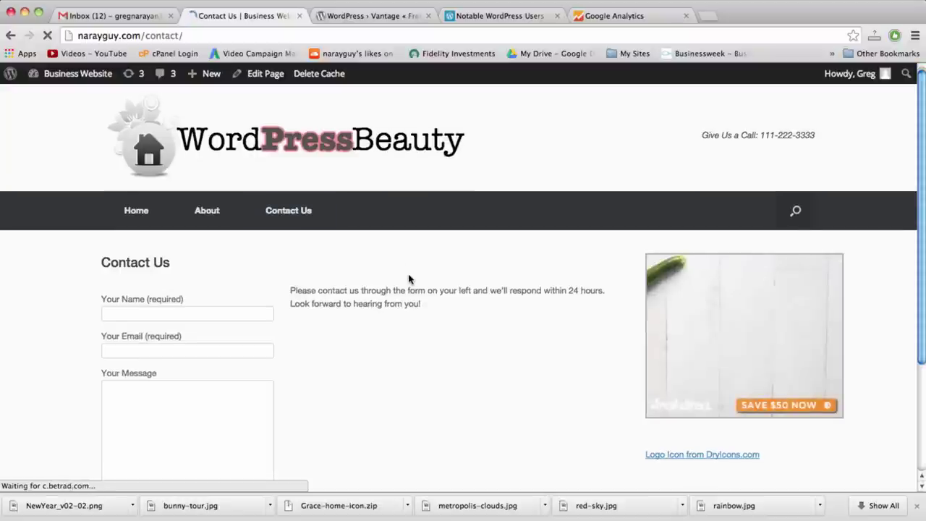
pyautogui.scroll(-3, 410, 279)
pyautogui.click(127, 222)
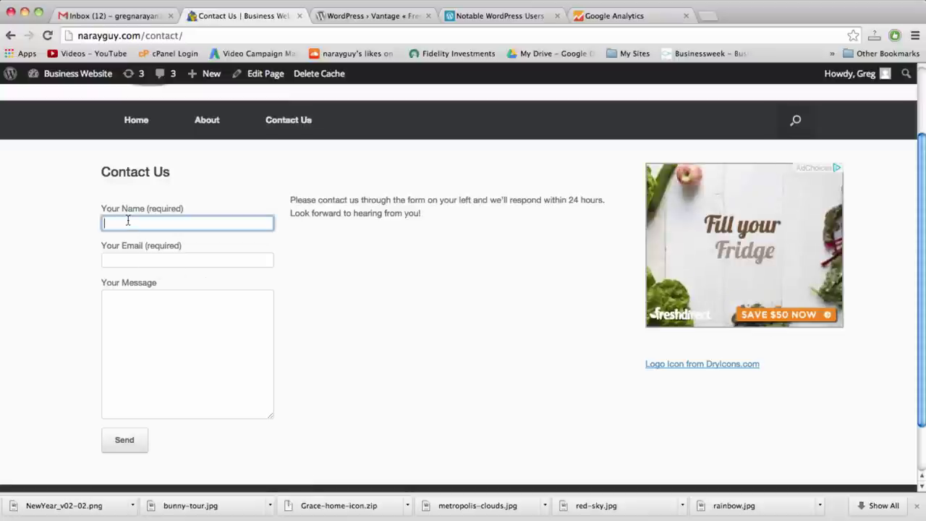
pyautogui.write('Greg')
pyautogui.click(187, 260)
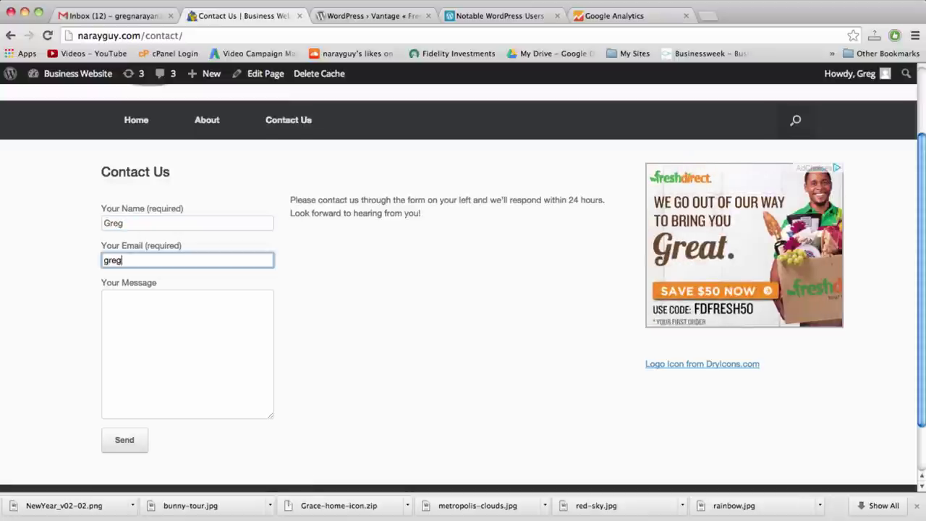
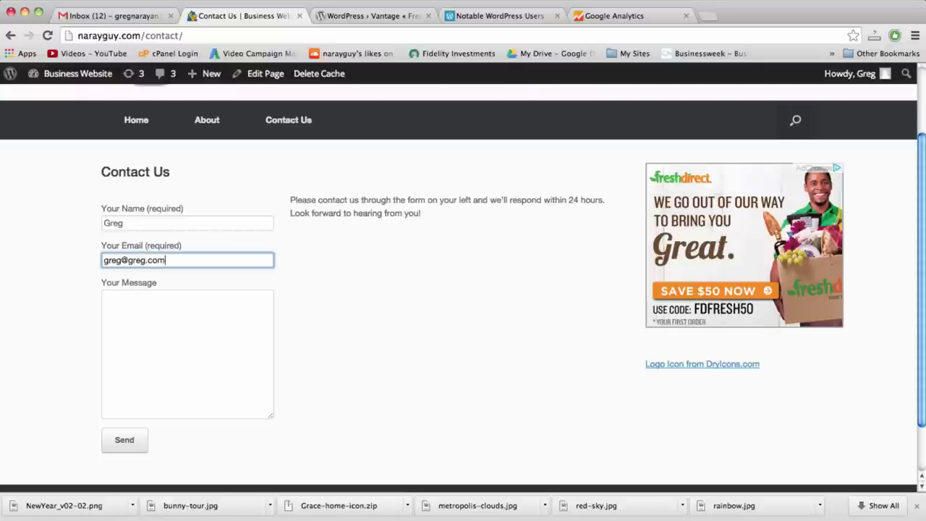
pyautogui.click(105, 298)
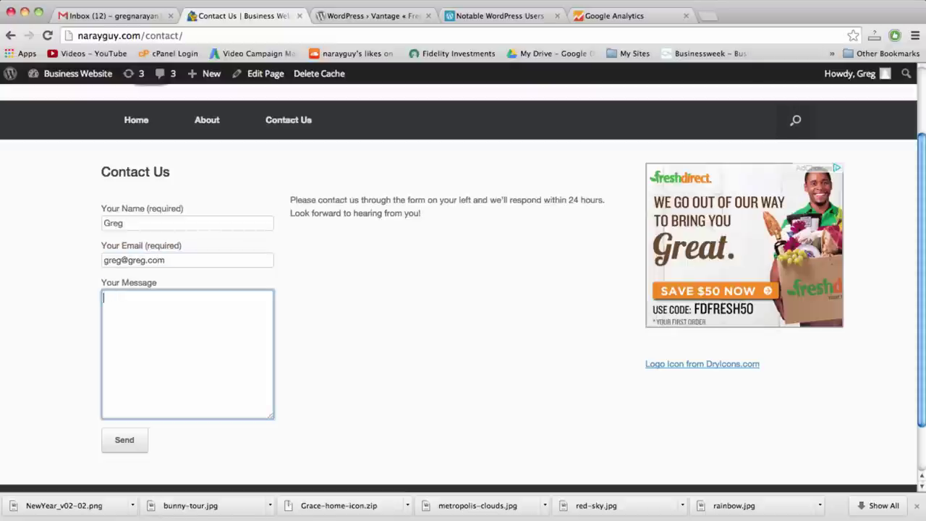
pyautogui.write('saying hello')
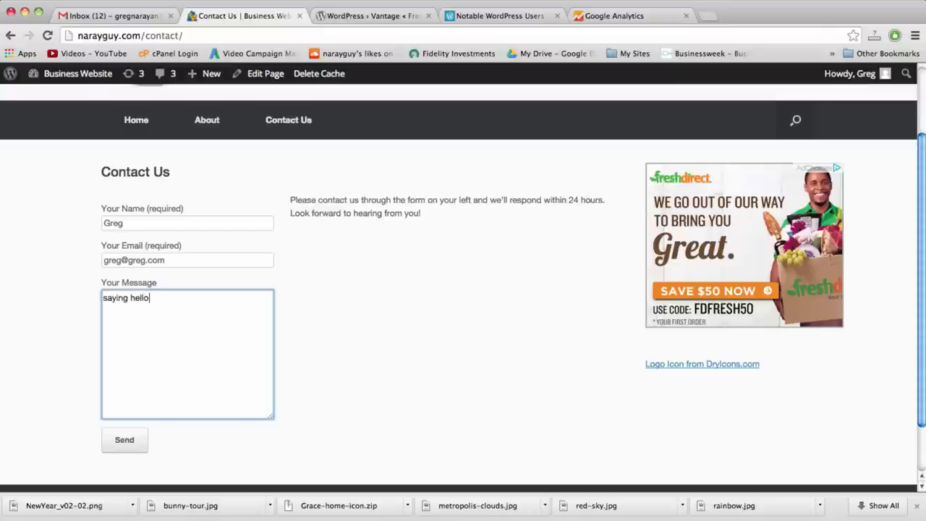
pyautogui.click(138, 445)
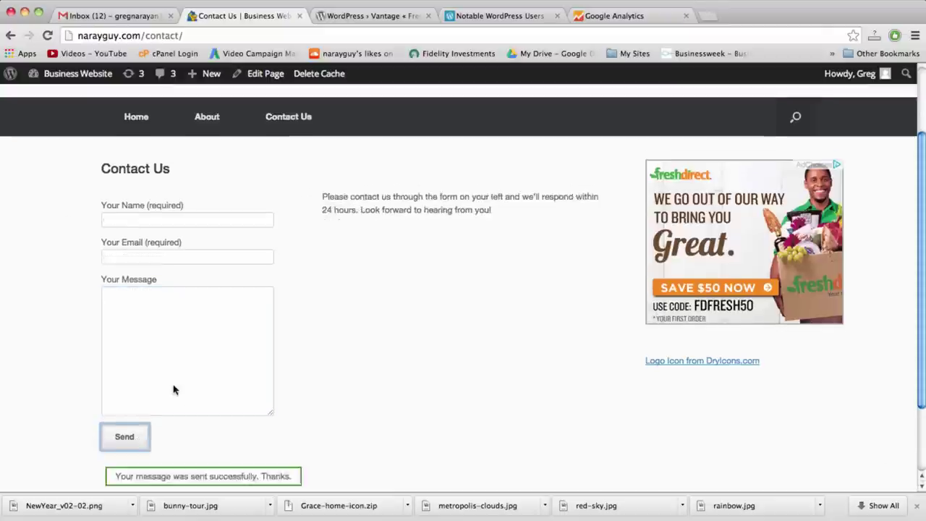
pyautogui.scroll(-2, 174, 386)
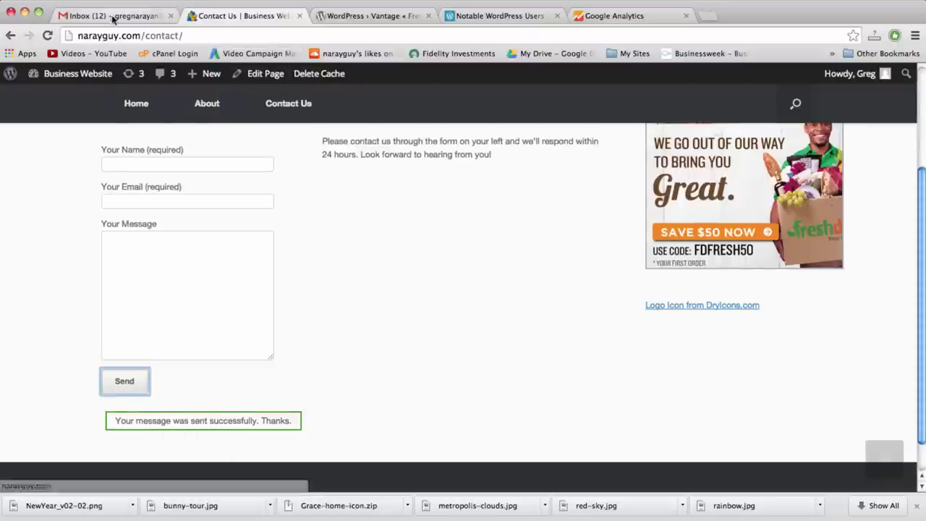
pyautogui.click(116, 15)
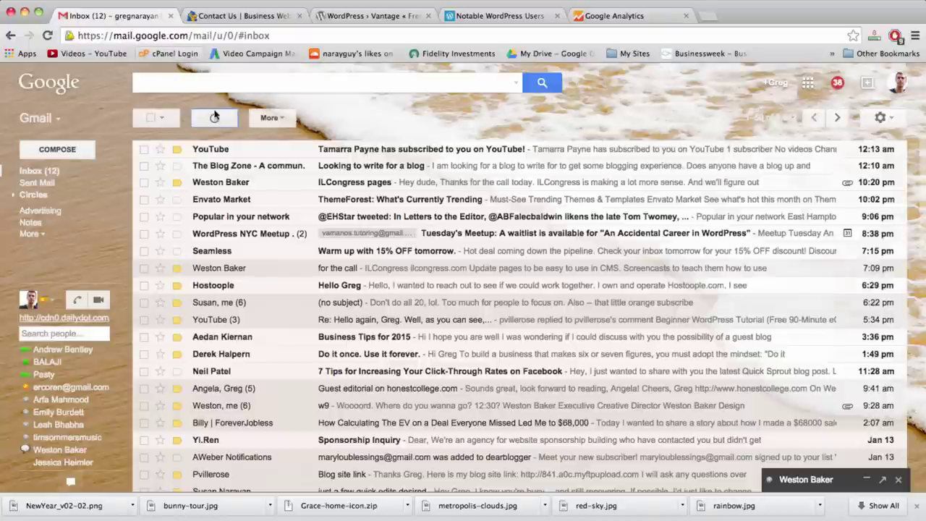
# Refresh Gmail, open the new 'From The New Site' email, then return to the contact page
pyautogui.click(217, 117)
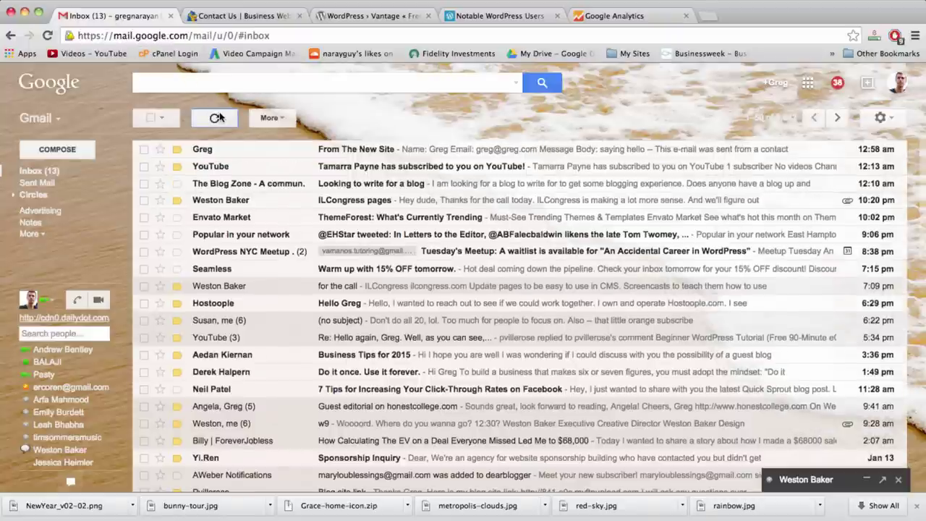
pyautogui.click(303, 152)
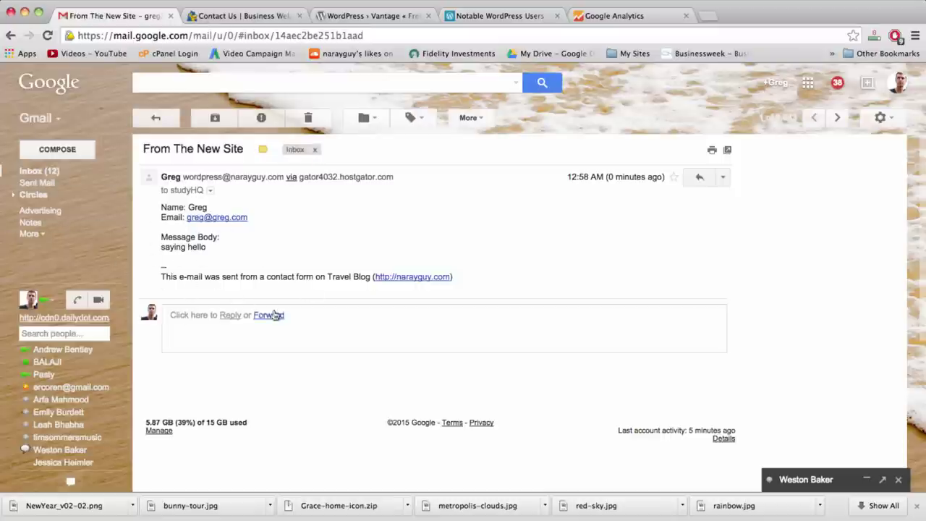
pyautogui.click(262, 14)
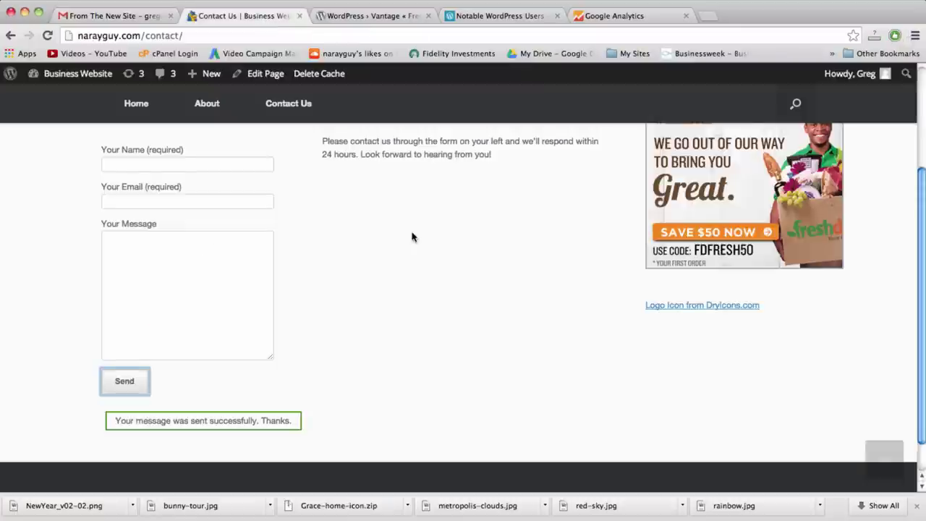
# Scroll up and down the Contact Us page
pyautogui.scroll(3, 413, 236)
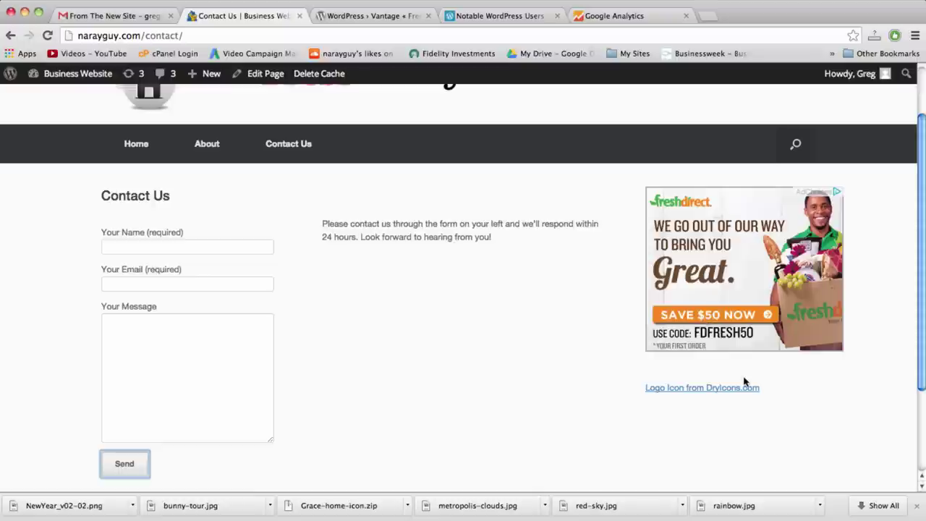
pyautogui.scroll(2, 583, 260)
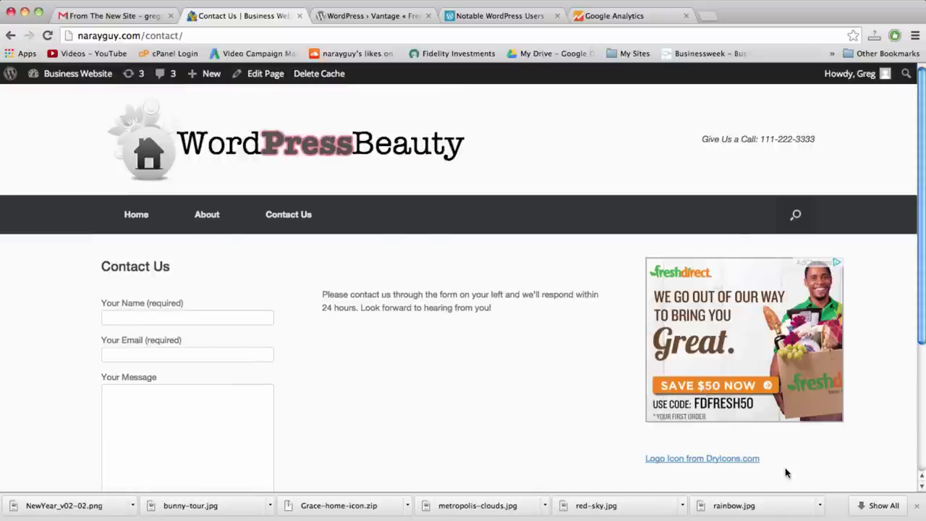
pyautogui.scroll(-2, 787, 473)
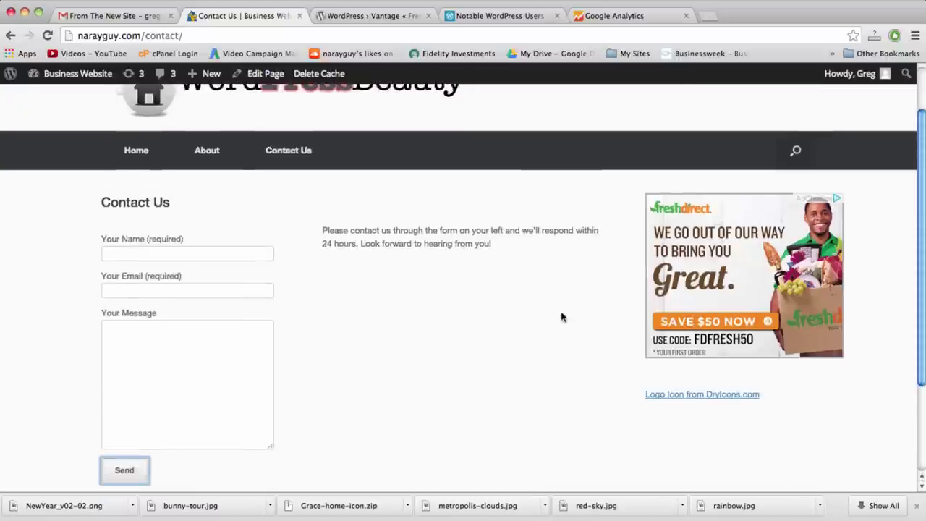
pyautogui.scroll(-4, 682, 143)
pyautogui.scroll(6, 682, 144)
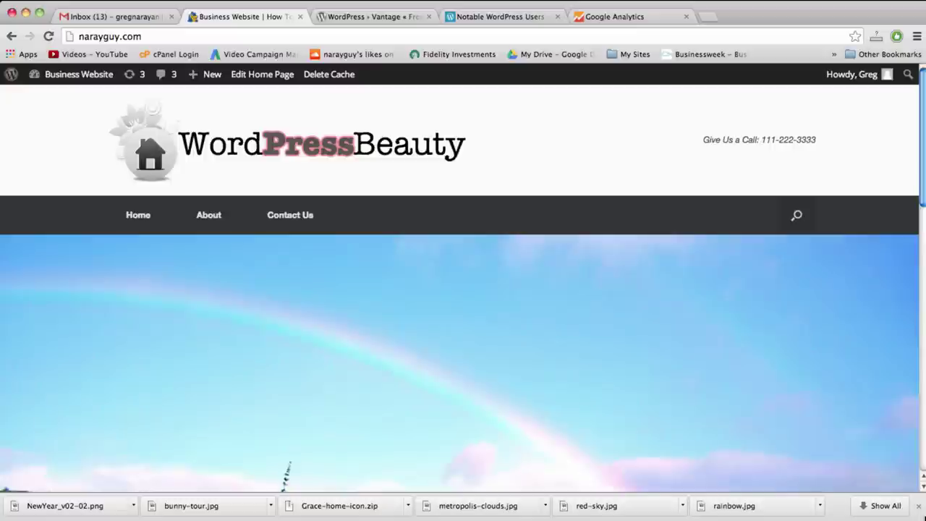
# Narrow the browser to a smaller-screen width and scroll the adapted layout
pyautogui.moveTo(924, 519); pyautogui.dragTo(410, 512)
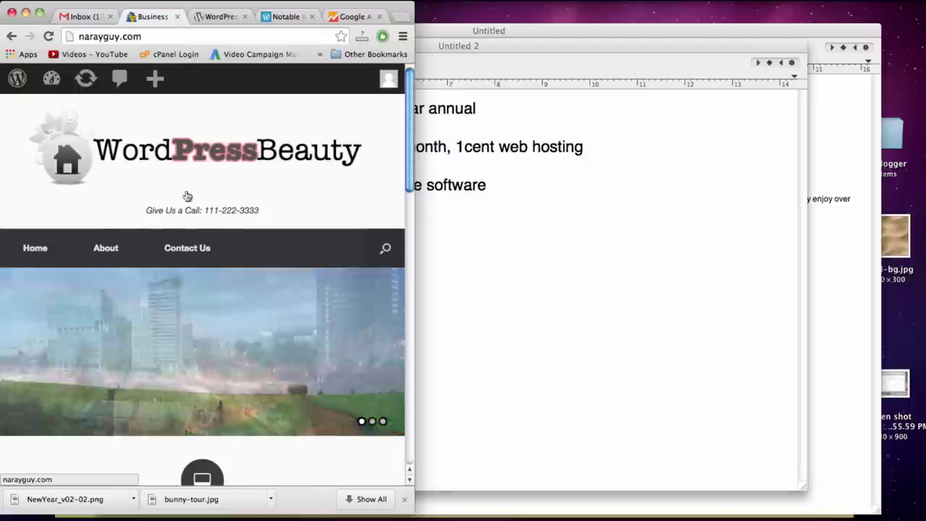
pyautogui.scroll(-2, 227, 312)
pyautogui.scroll(-6, 275, 249)
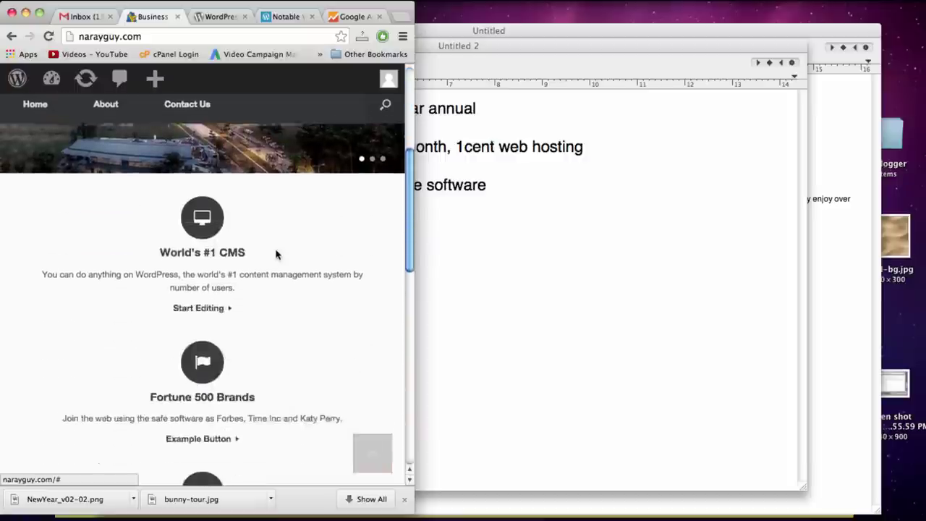
pyautogui.scroll(-8, 275, 254)
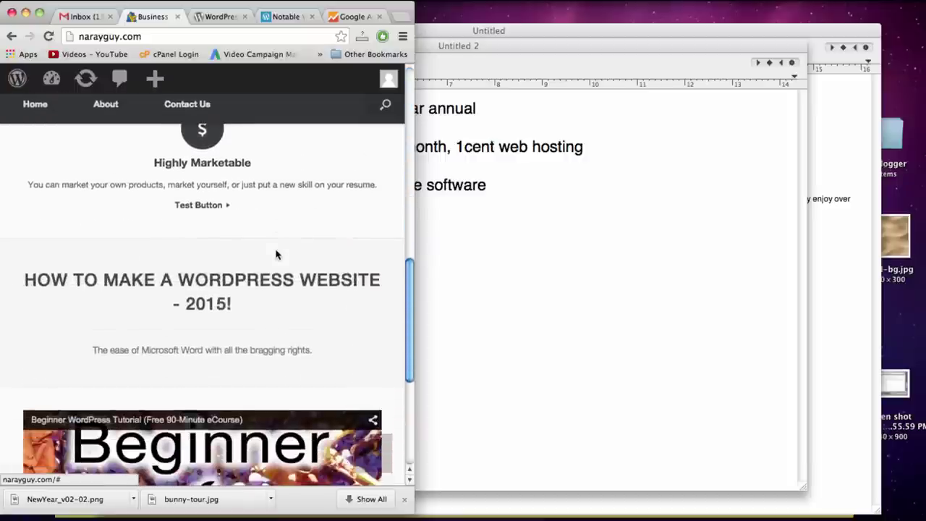
pyautogui.scroll(-4, 276, 254)
pyautogui.scroll(6, 275, 254)
pyautogui.scroll(-6, 276, 254)
pyautogui.scroll(15, 276, 254)
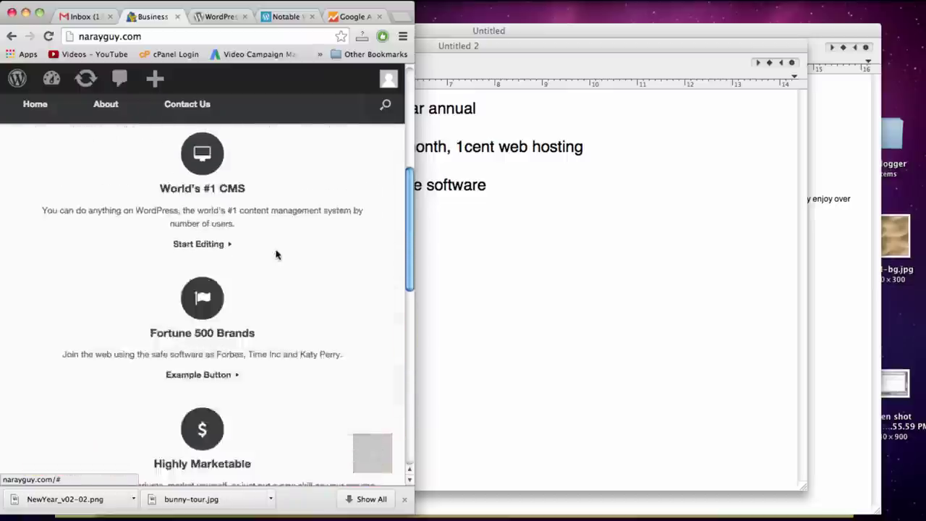
# Shrink the window to phone width, check the layout, then restore it to full screen
pyautogui.moveTo(412, 513); pyautogui.dragTo(170, 512)
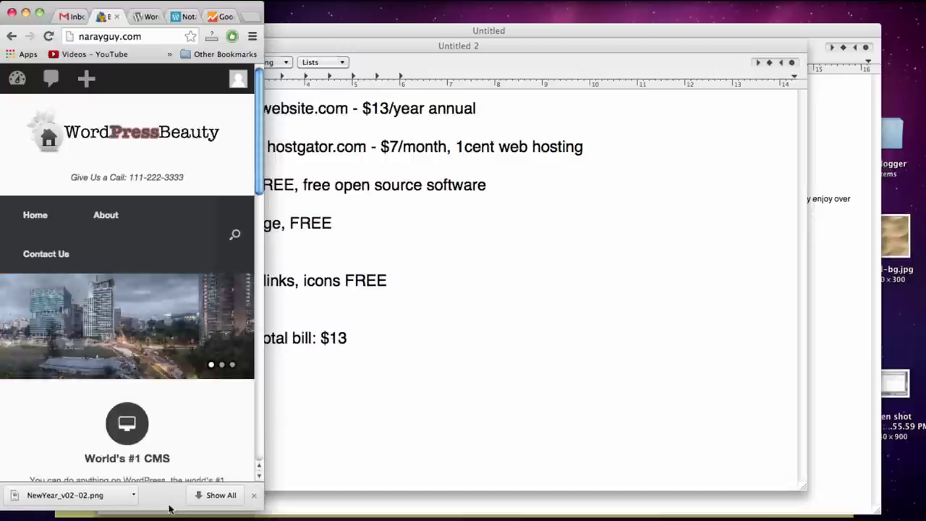
pyautogui.scroll(-3, 153, 402)
pyautogui.scroll(-10, 153, 401)
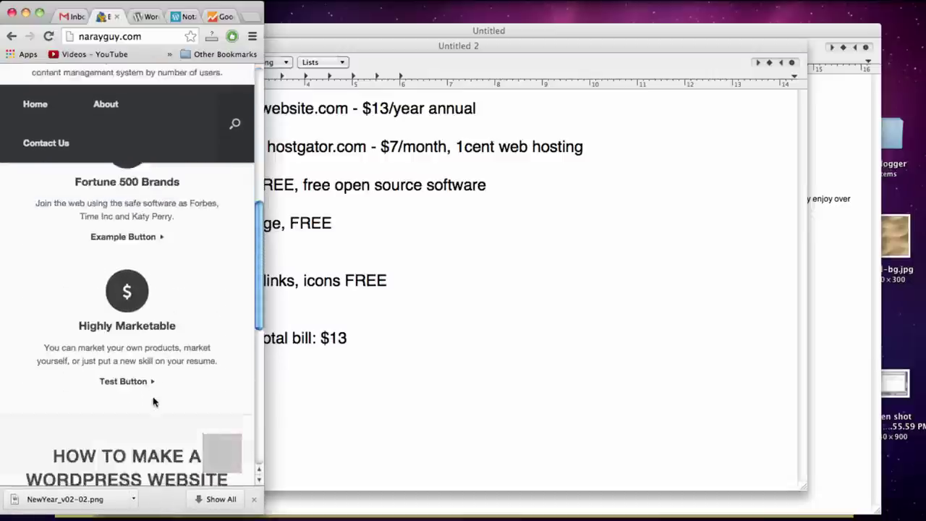
pyautogui.scroll(15, 154, 401)
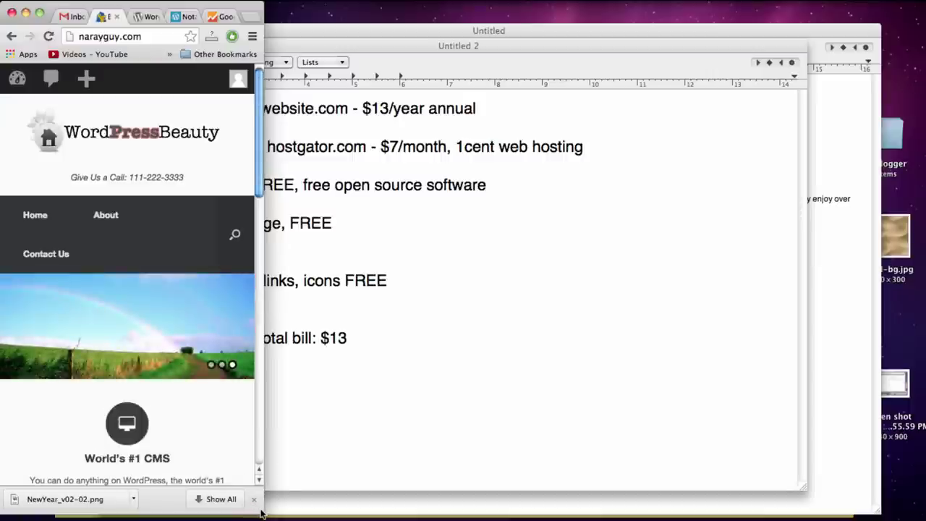
pyautogui.moveTo(261, 513); pyautogui.dragTo(925, 519)
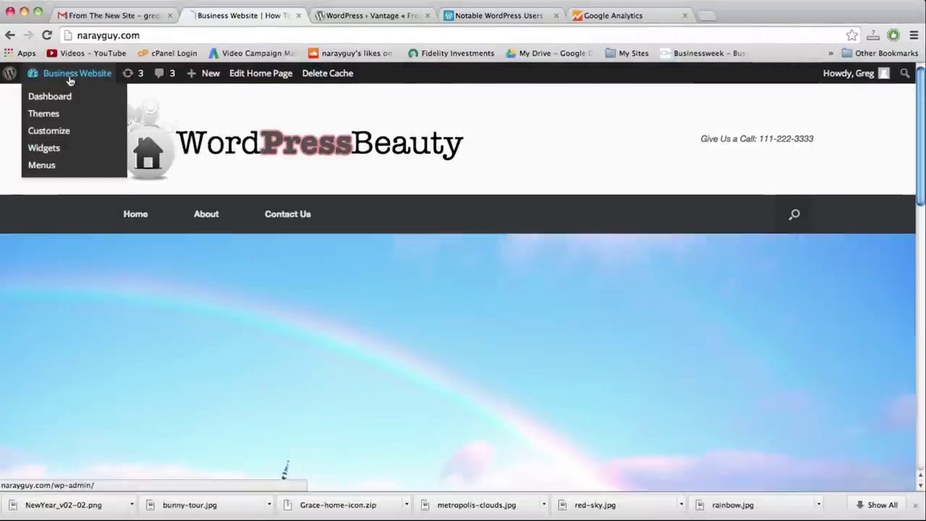
pyautogui.click(72, 79)
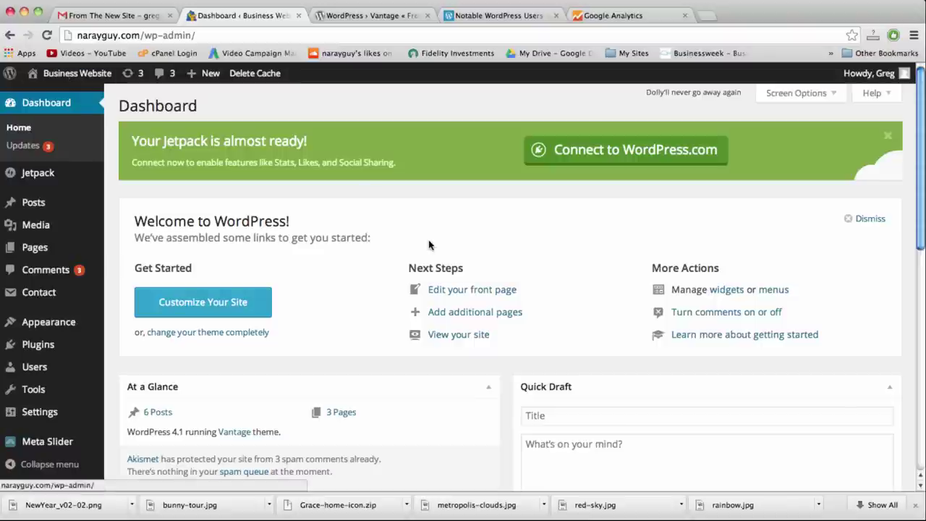
pyautogui.scroll(-3, 428, 245)
pyautogui.moveTo(38, 326)
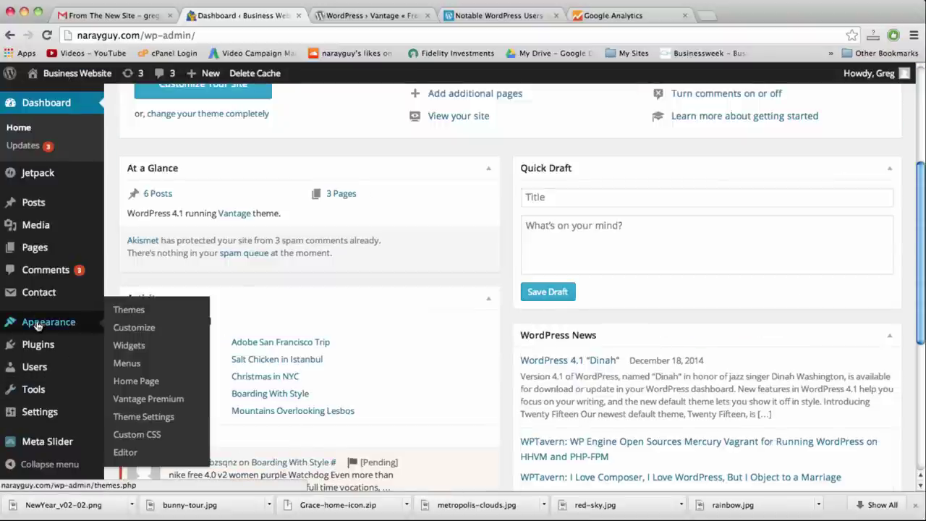
pyautogui.moveTo(37, 345)
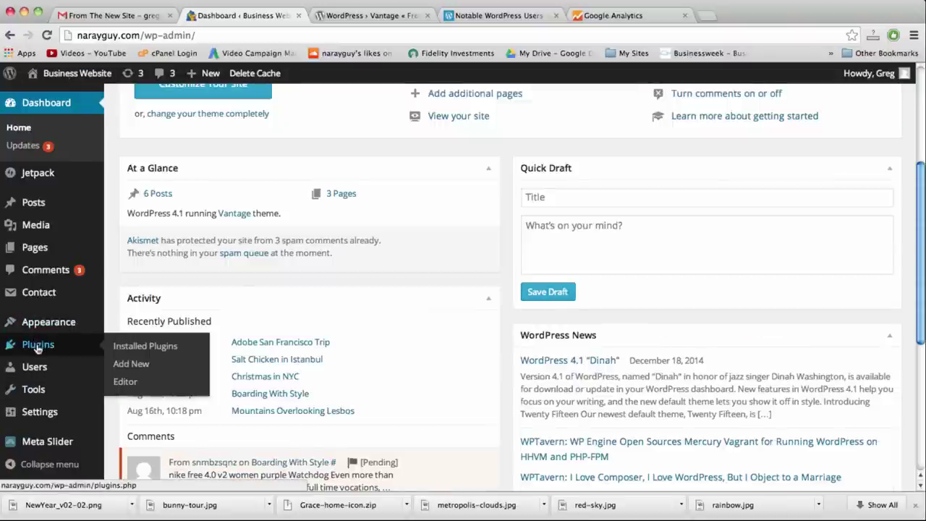
pyautogui.moveTo(41, 331)
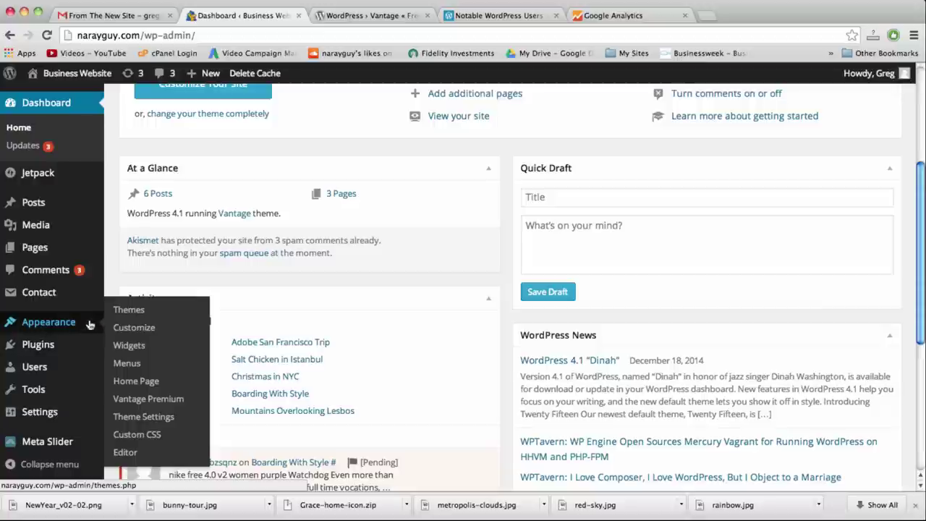
pyautogui.moveTo(70, 173)
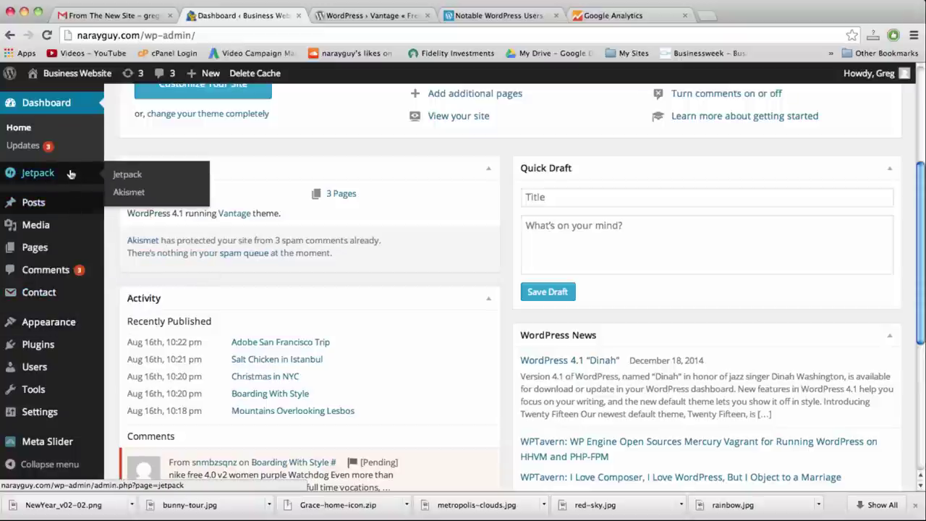
pyautogui.scroll(-4, 70, 174)
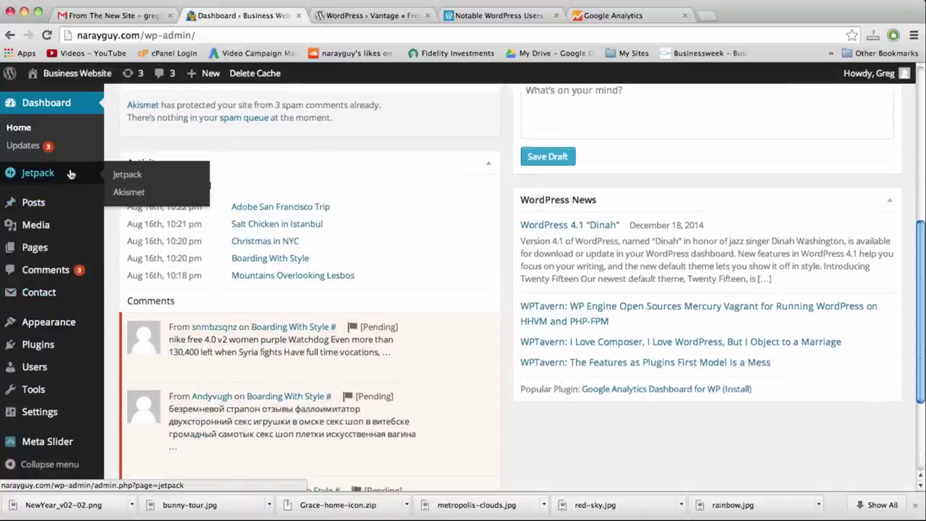
pyautogui.scroll(-3, 70, 173)
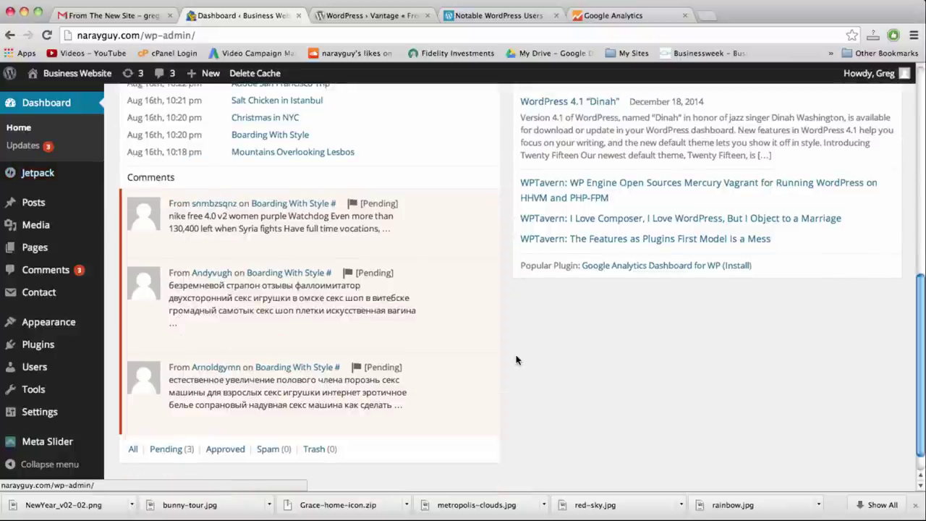
pyautogui.scroll(-1, 515, 360)
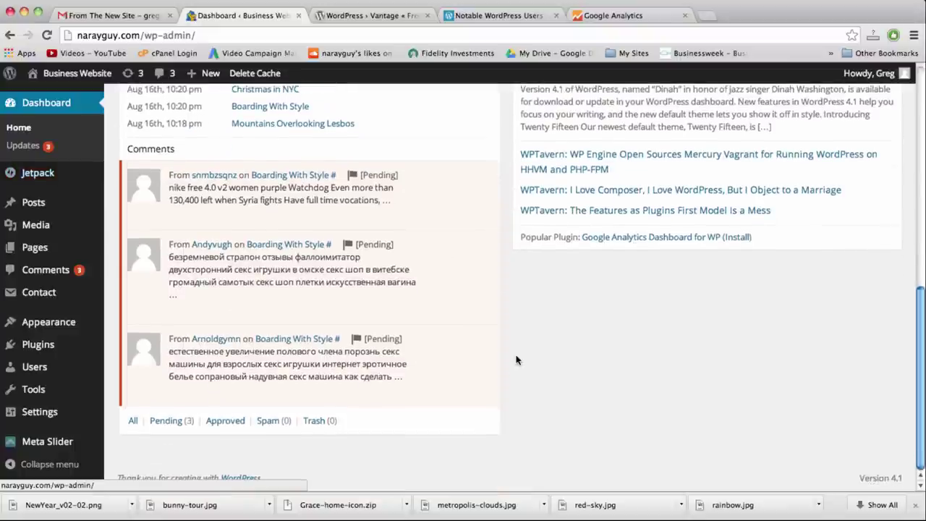
pyautogui.click(78, 73)
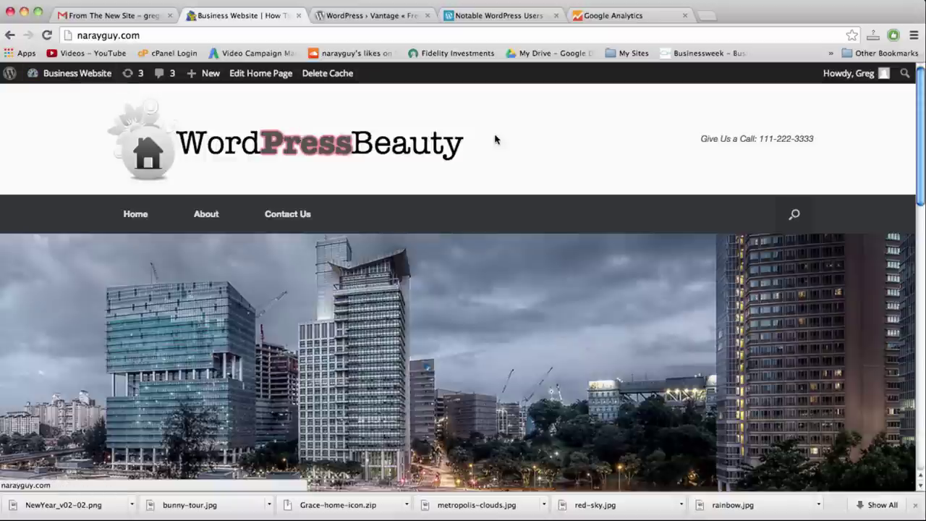
# Scroll through the whole home page, then restore the Untitled 2 notes window
pyautogui.scroll(-2, 521, 142)
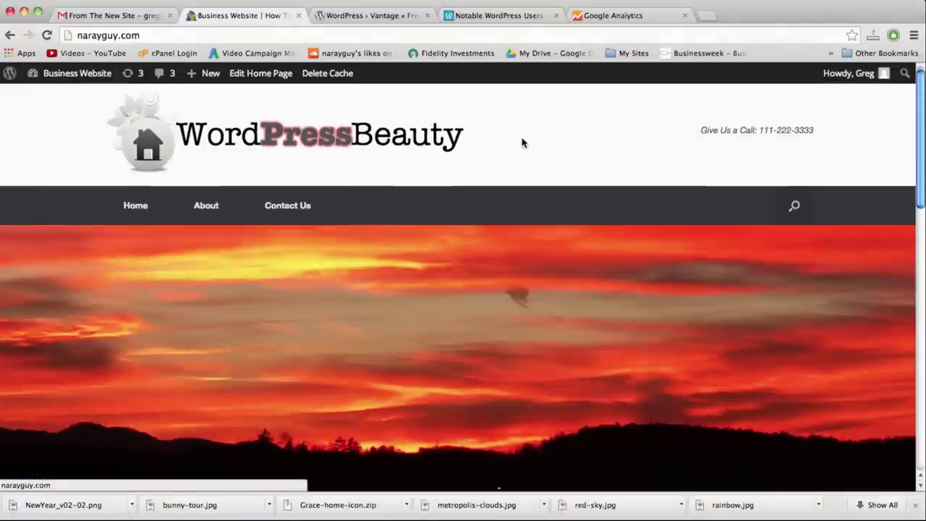
pyautogui.scroll(-5, 522, 138)
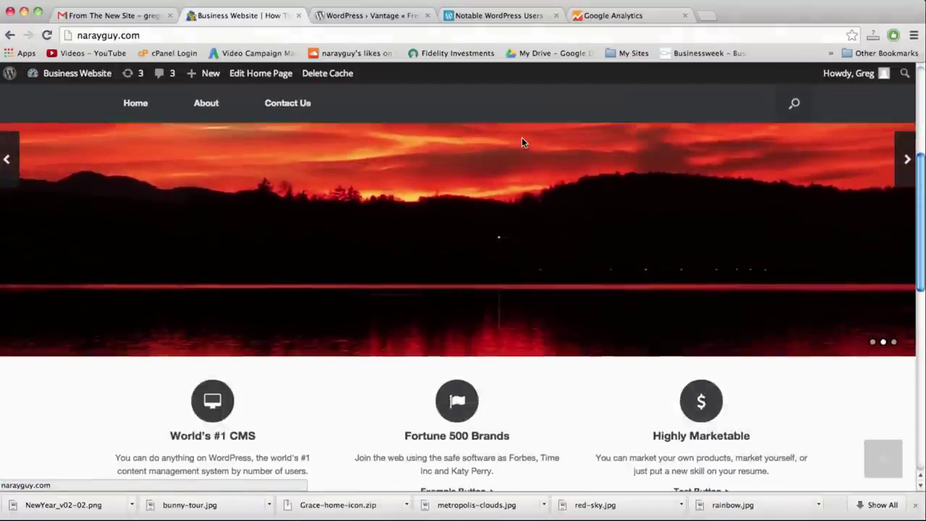
pyautogui.scroll(-12, 522, 138)
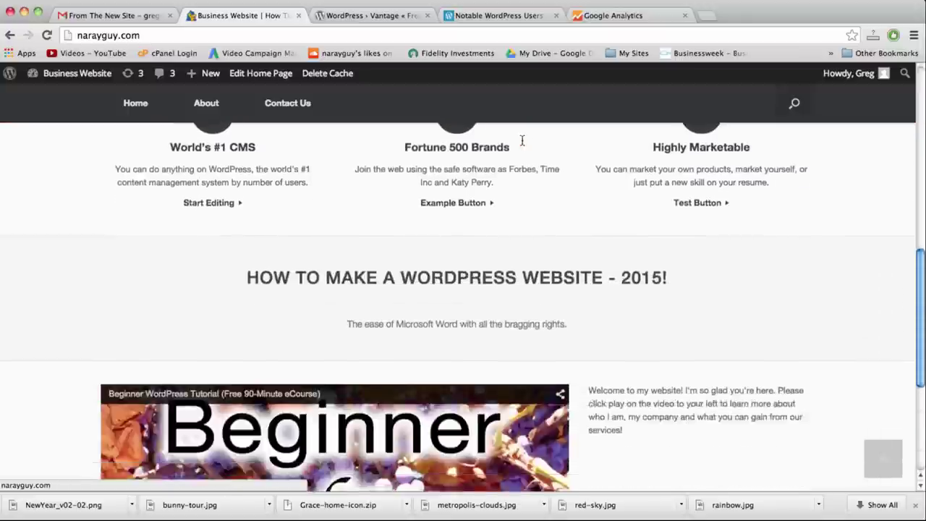
pyautogui.scroll(-1, 593, 231)
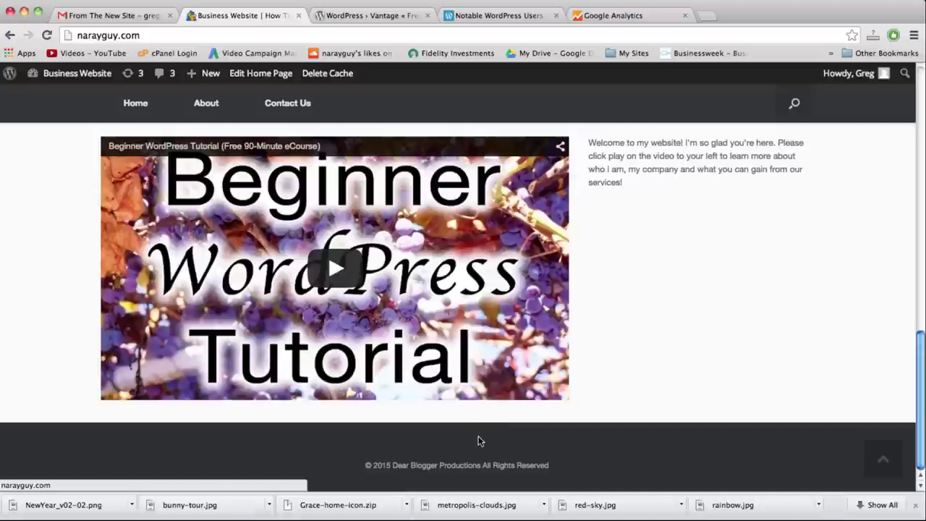
pyautogui.scroll(6, 478, 440)
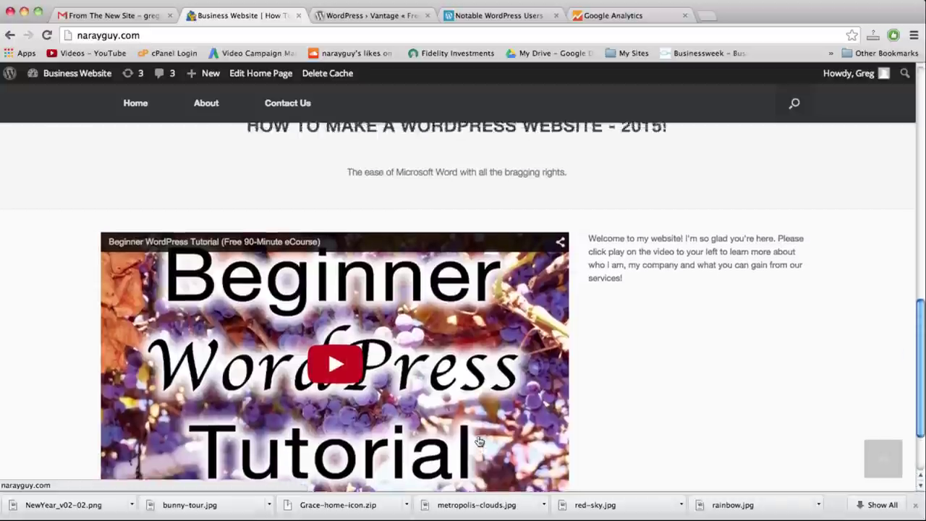
pyautogui.scroll(5, 478, 441)
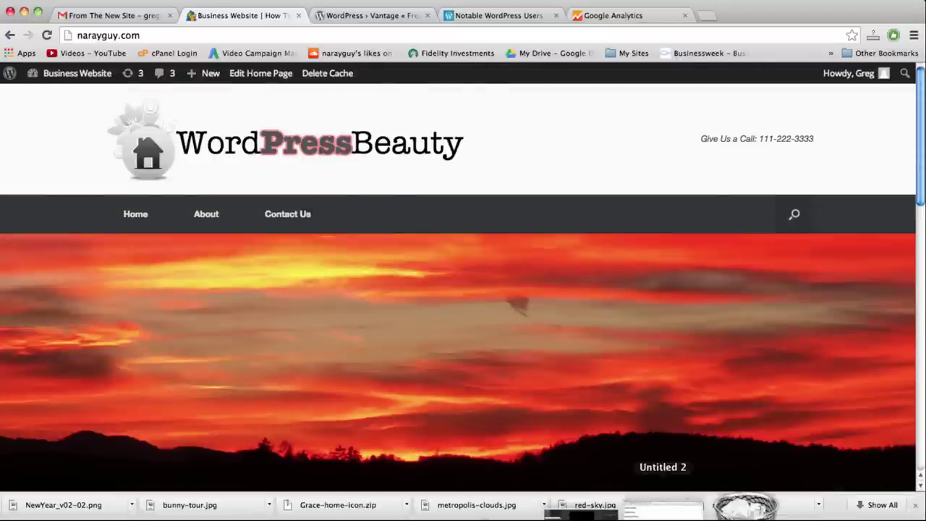
pyautogui.click(663, 510)
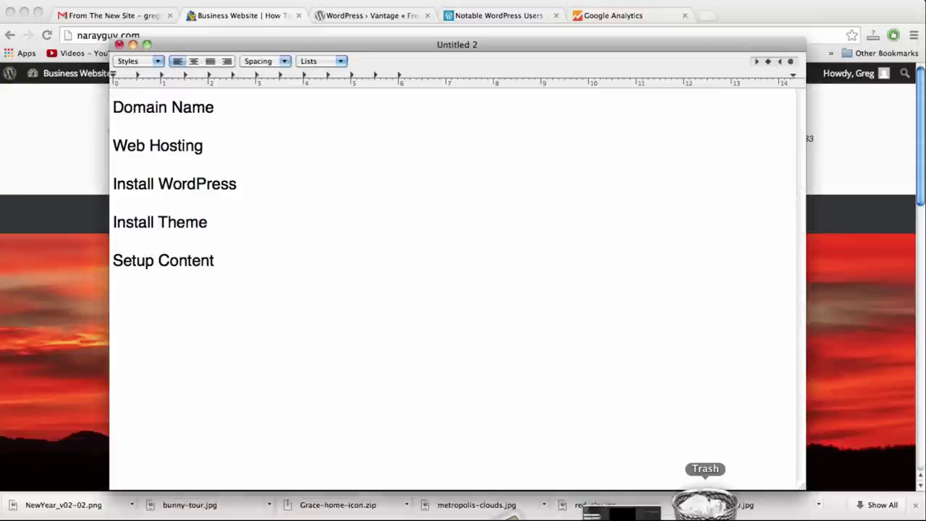
# Append '- yourwebsite.com' to Domain Name, briefly showing .net and .org as alternatives
pyautogui.click(234, 99)
pyautogui.click(268, 261)
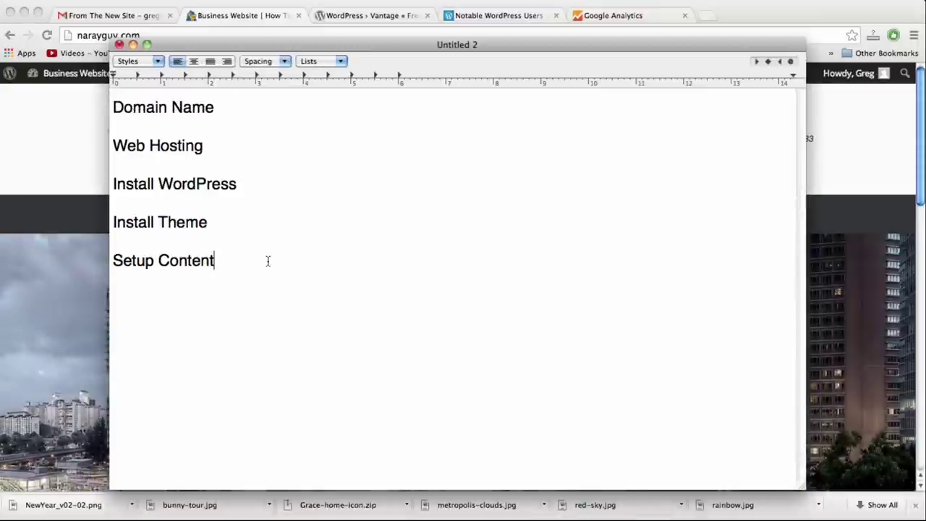
pyautogui.click(265, 116)
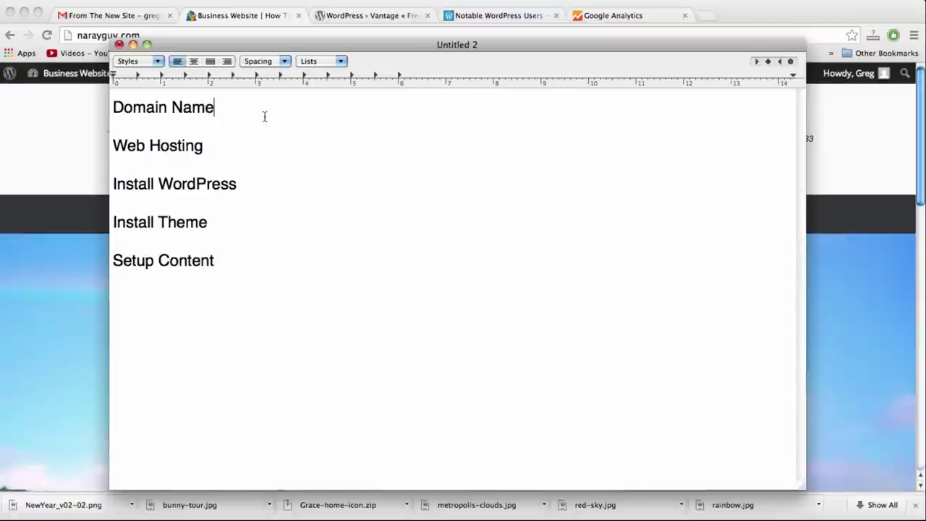
pyautogui.write('you')
pyautogui.press('BackSpace')
pyautogui.press('BackSpace')
pyautogui.press('BackSpace')
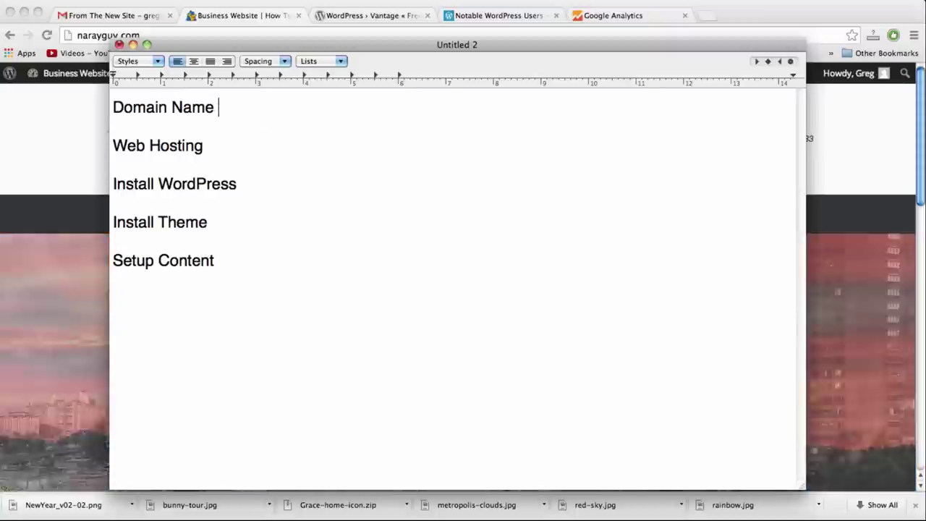
pyautogui.write('- yourwebsite.cp')
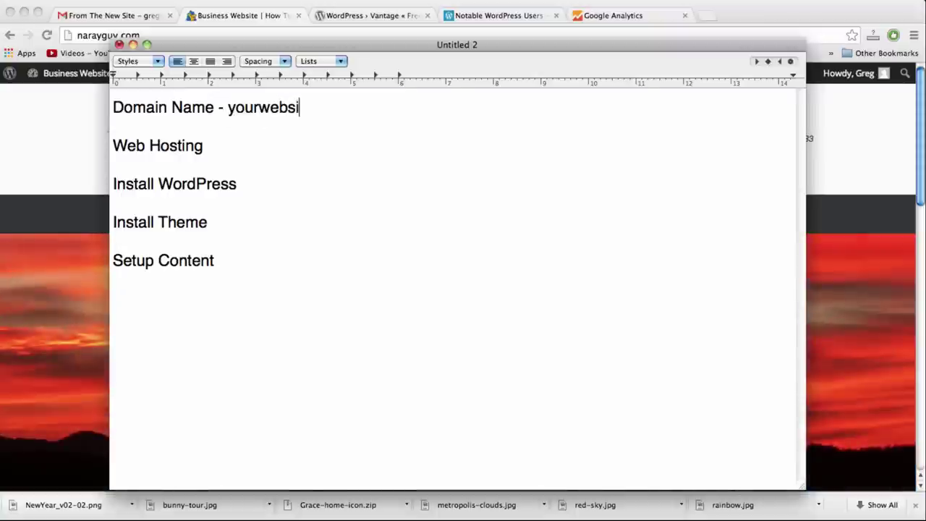
pyautogui.press('BackSpace')
pyautogui.write('om')
pyautogui.press('BackSpace')
pyautogui.press('BackSpace')
pyautogui.press('BackSpace')
pyautogui.write('net')
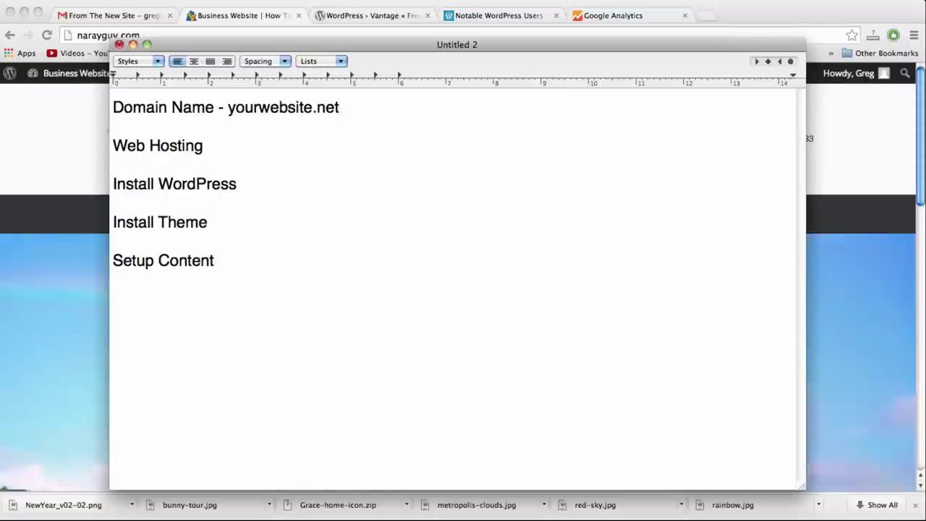
pyautogui.press('BackSpace')
pyautogui.press('BackSpace')
pyautogui.press('BackSpace')
pyautogui.write('org')
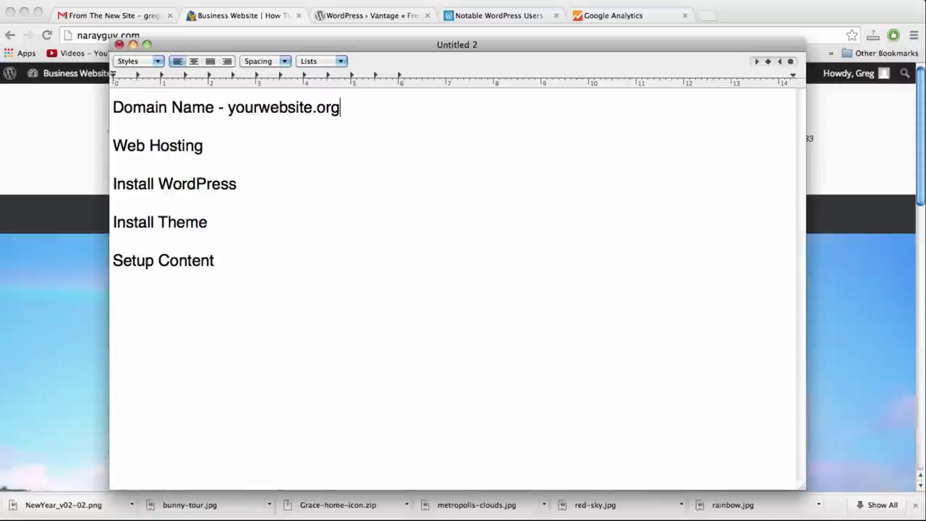
pyautogui.press('BackSpace')
pyautogui.press('BackSpace')
pyautogui.press('BackSpace')
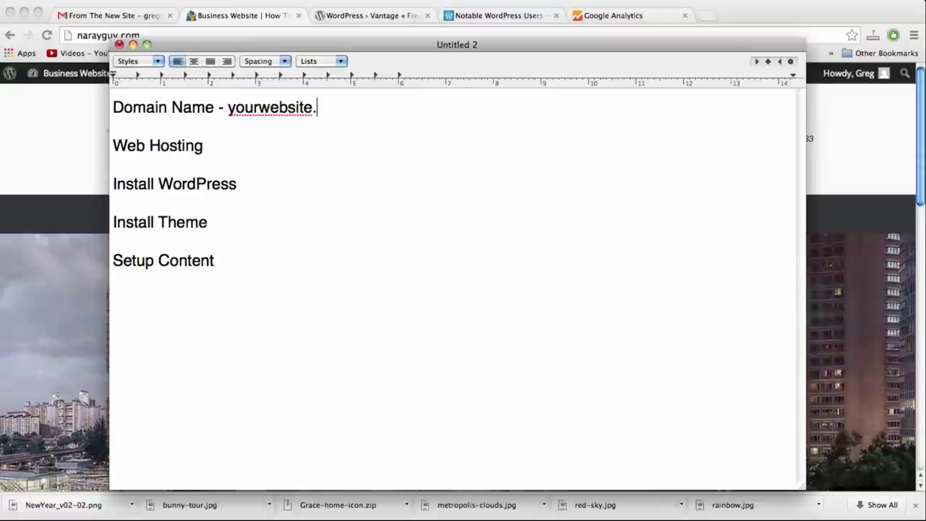
pyautogui.write('com')
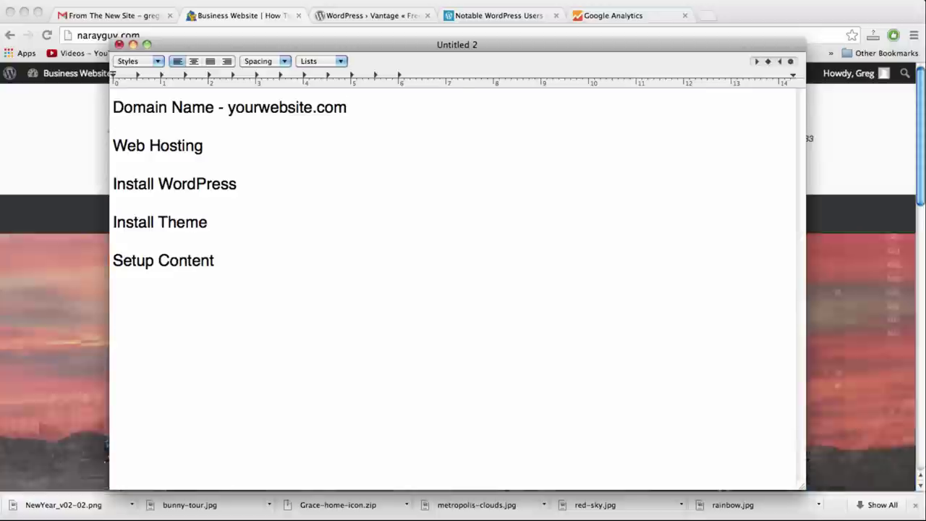
# Add '- $13/year annual' to the Domain Name line and begin a note after Web Hosting
pyautogui.write('- $13/year annn')
pyautogui.press('BackSpace')
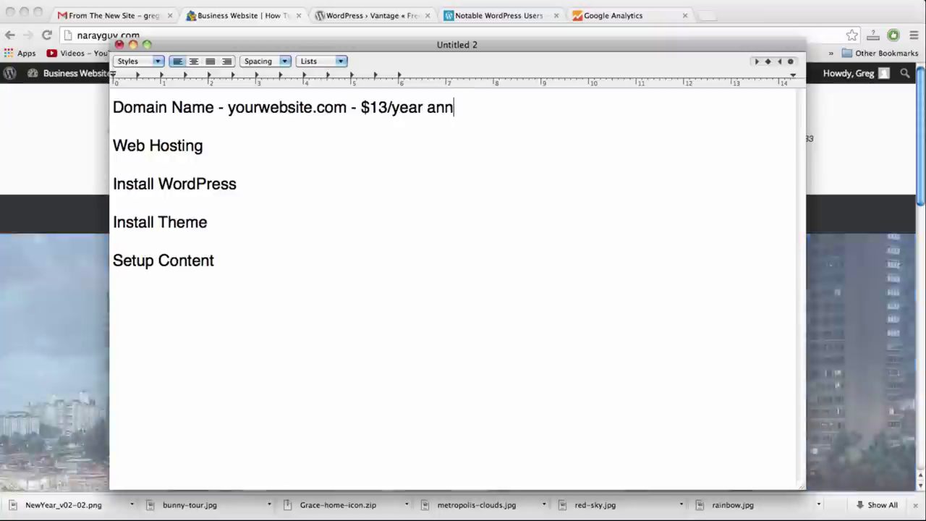
pyautogui.write('ual')
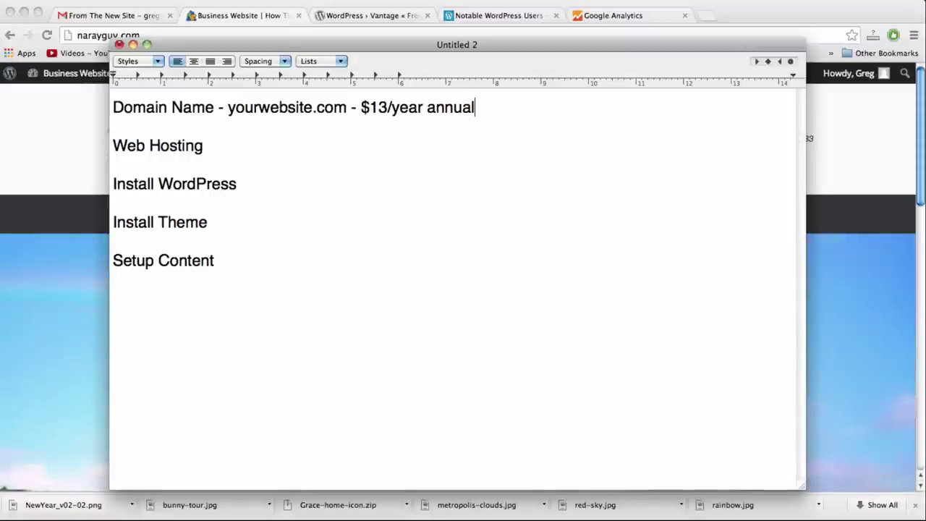
pyautogui.click(203, 145)
pyautogui.write('- ')
pyautogui.write('home')
pyautogui.press('BackSpace')
pyautogui.press('BackSpace')
pyautogui.press('BackSpace')
pyautogui.press('BackSpace')
# Write 'home, hostgator.com - $7/month, 1cent web hosting' on the Web Hosting line
pyautogui.write('parki')
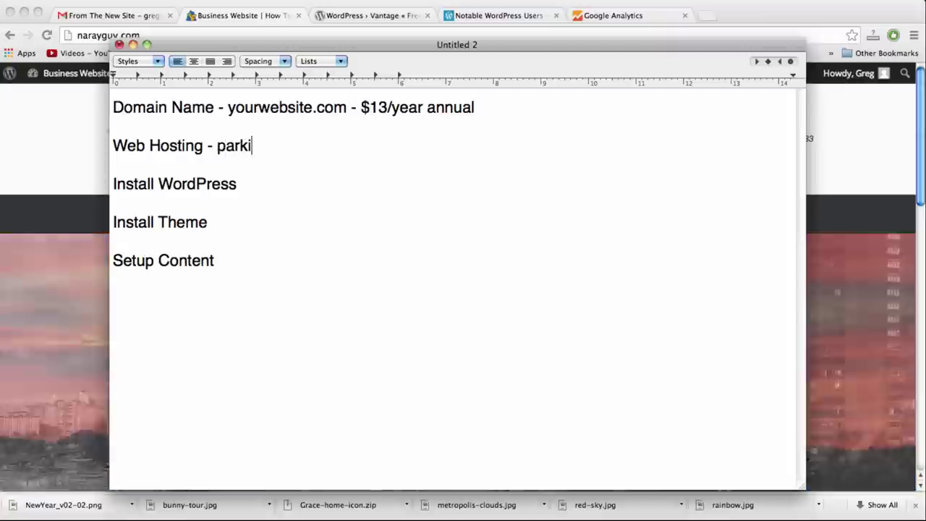
pyautogui.write('ng space')
pyautogui.press('BackSpace')
pyautogui.press('BackSpace')
pyautogui.press('BackSpace')
pyautogui.press('BackSpace')
pyautogui.press('BackSpace')
pyautogui.press('BackSpace')
pyautogui.press('BackSpace')
pyautogui.press('BackSpace')
pyautogui.press('BackSpace')
pyautogui.press('BackSpace')
pyautogui.press('BackSpace')
pyautogui.press('BackSpace')
pyautogui.press('BackSpace')
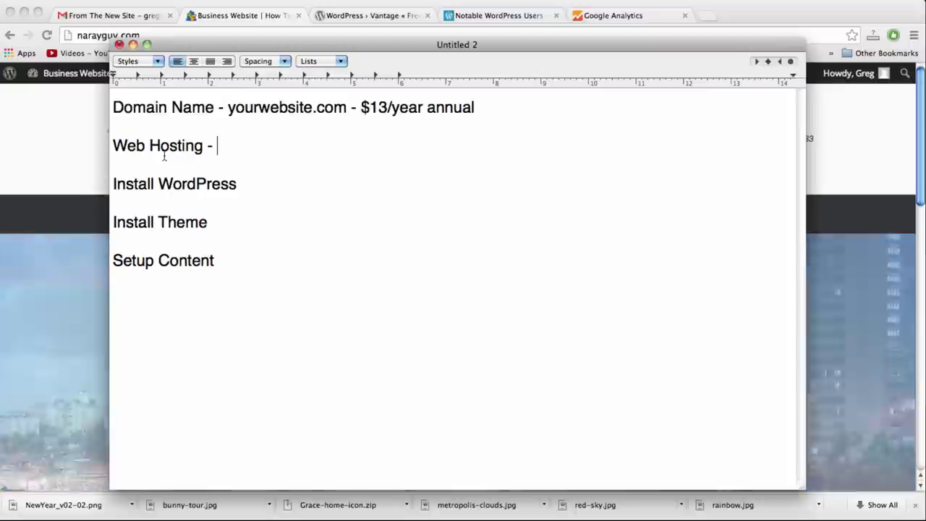
pyautogui.write('home')
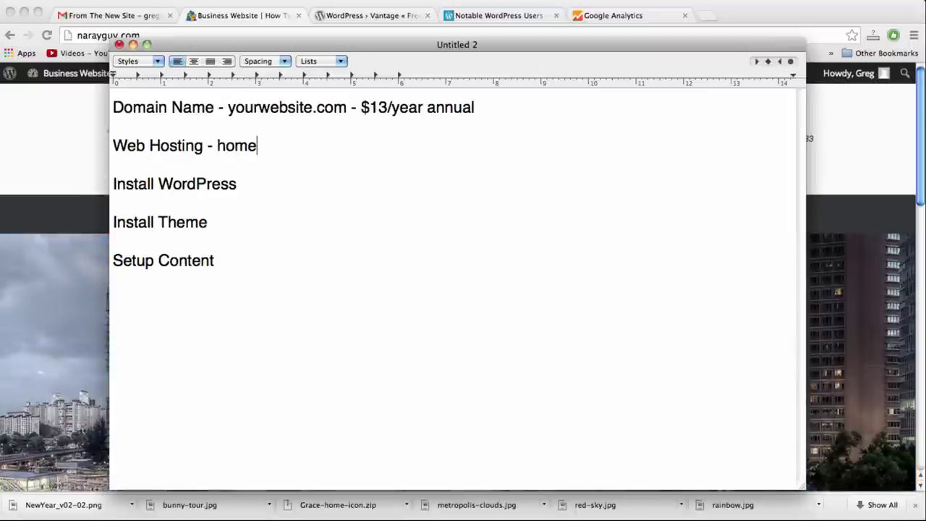
pyautogui.write(', hostga')
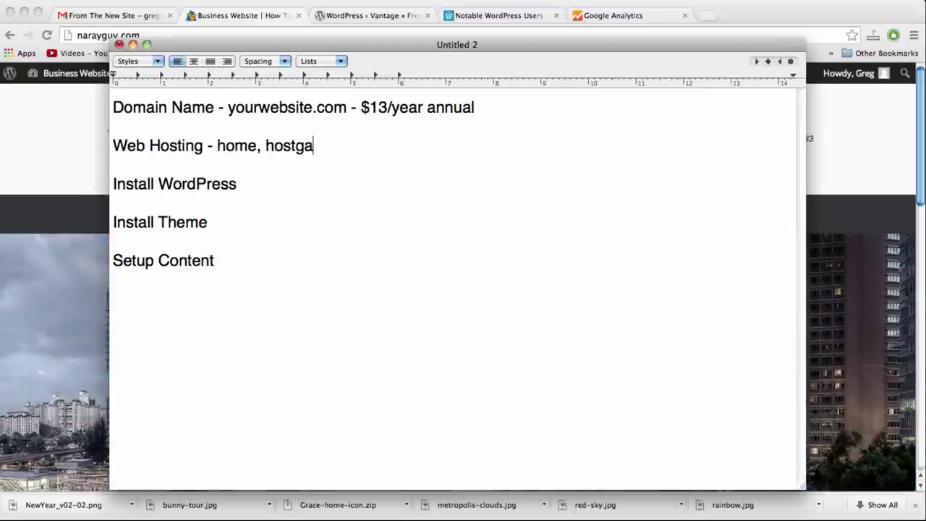
pyautogui.write('tor.com')
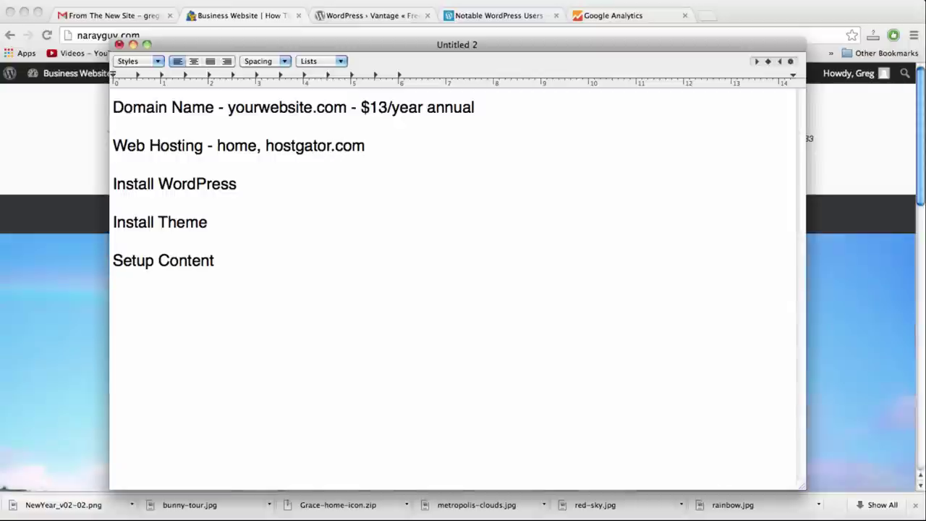
pyautogui.write(' - ')
pyautogui.write('$7/')
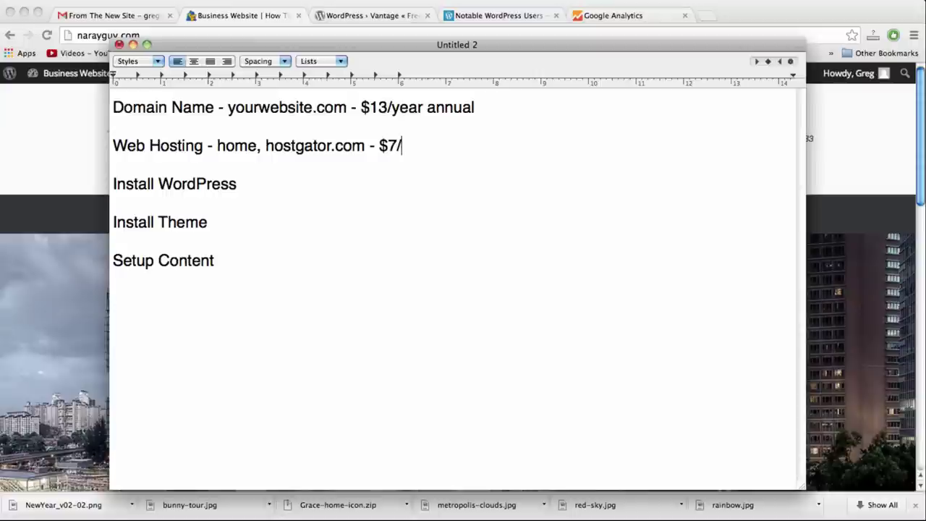
pyautogui.write('month')
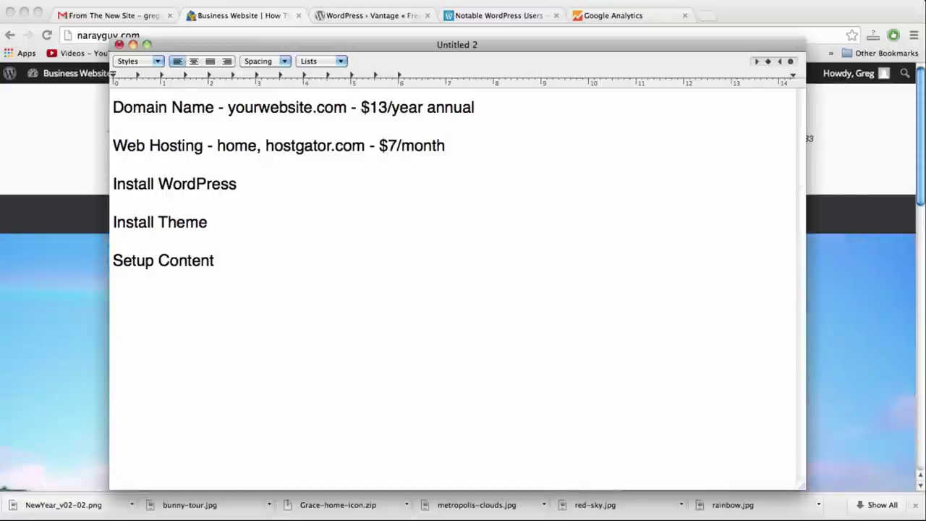
pyautogui.write(', 1cent')
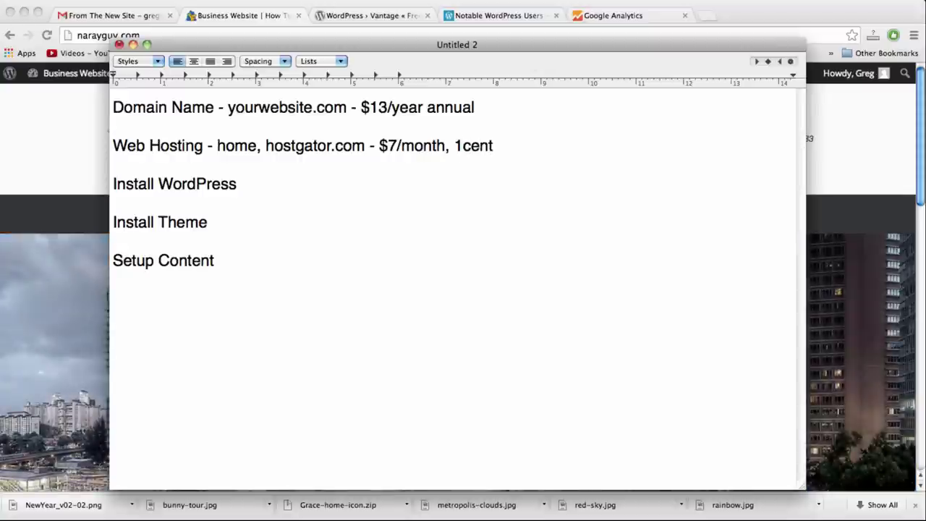
pyautogui.write(' web hosting')
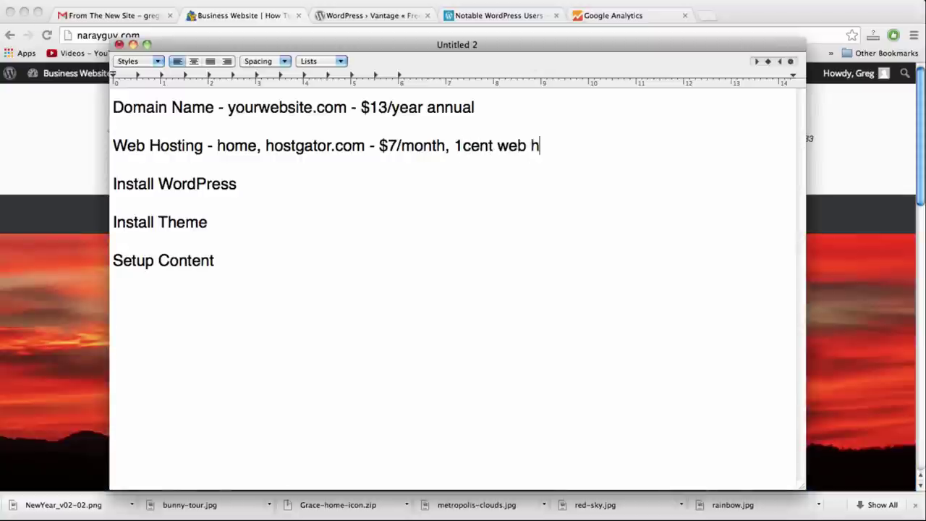
pyautogui.click(237, 184)
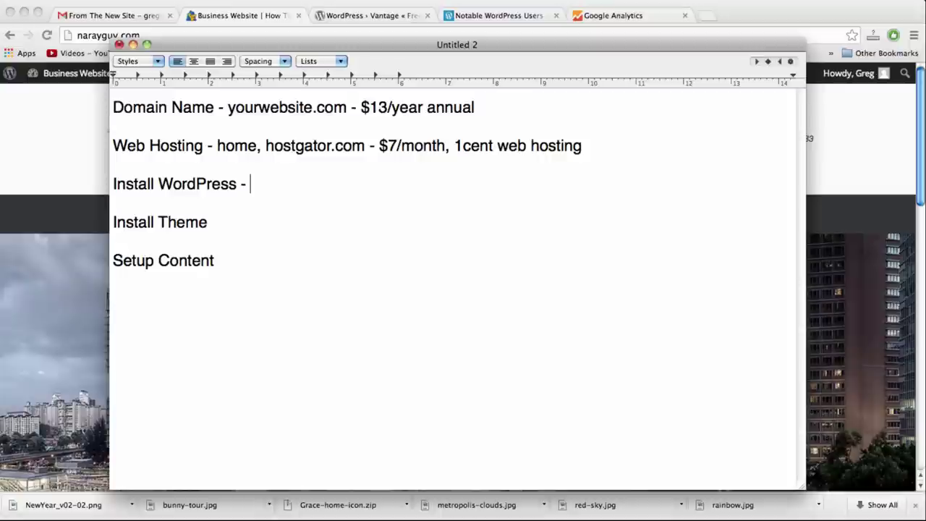
# Note Install WordPress as 'FREE, free open source software'
pyautogui.write('FREE')
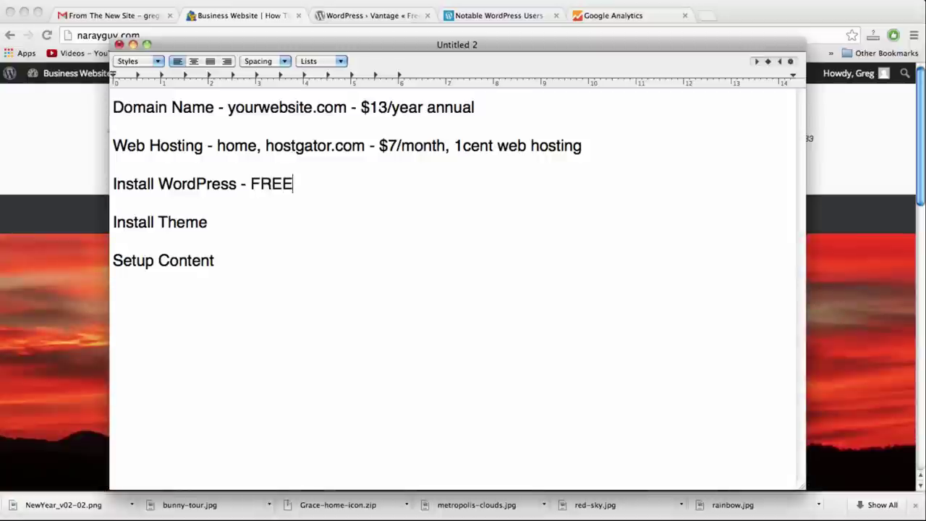
pyautogui.write(', fre')
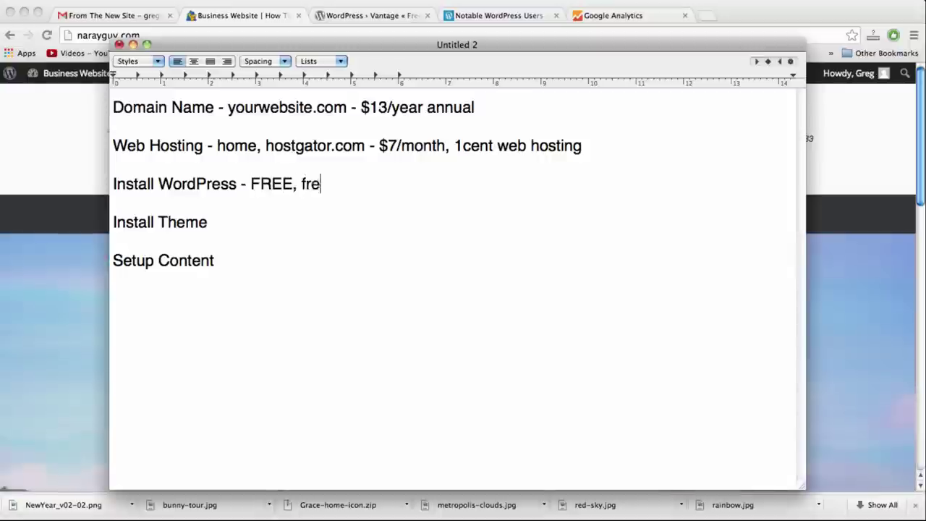
pyautogui.write('e open sour')
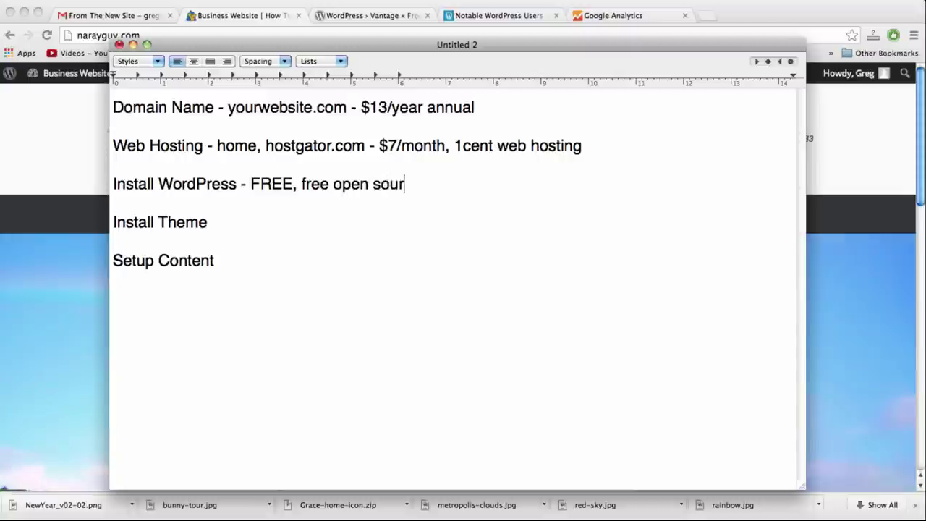
pyautogui.write('ce softw')
pyautogui.press('BackSpace')
pyautogui.write('tware')
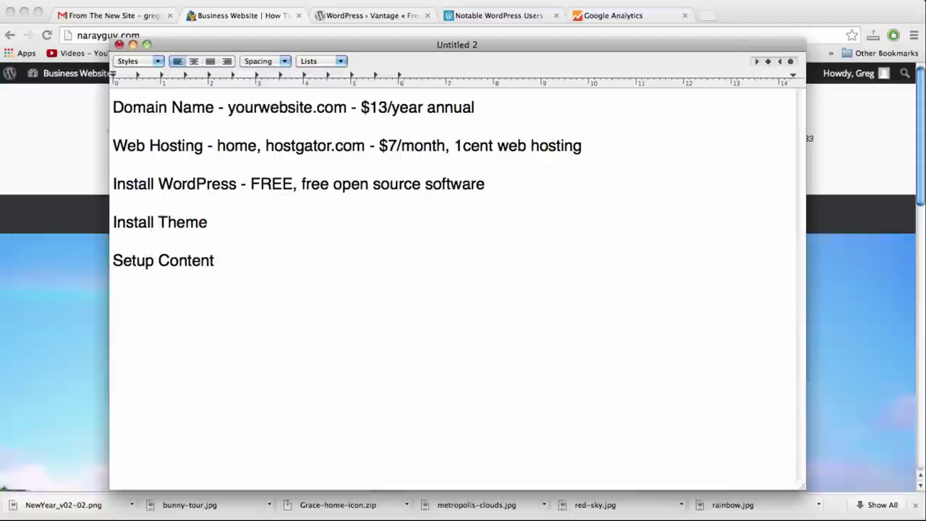
# Note Install Theme as '- Vantage, FREE'
pyautogui.click(208, 222)
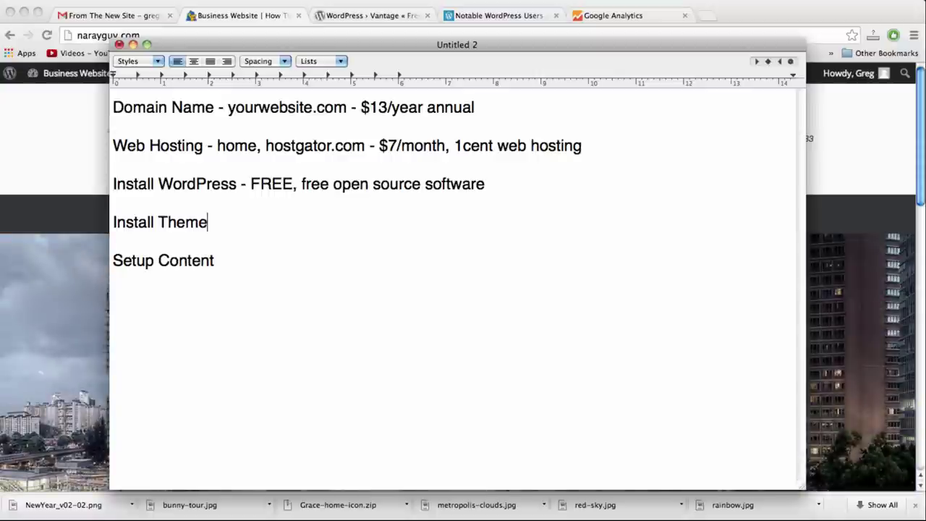
pyautogui.write('-')
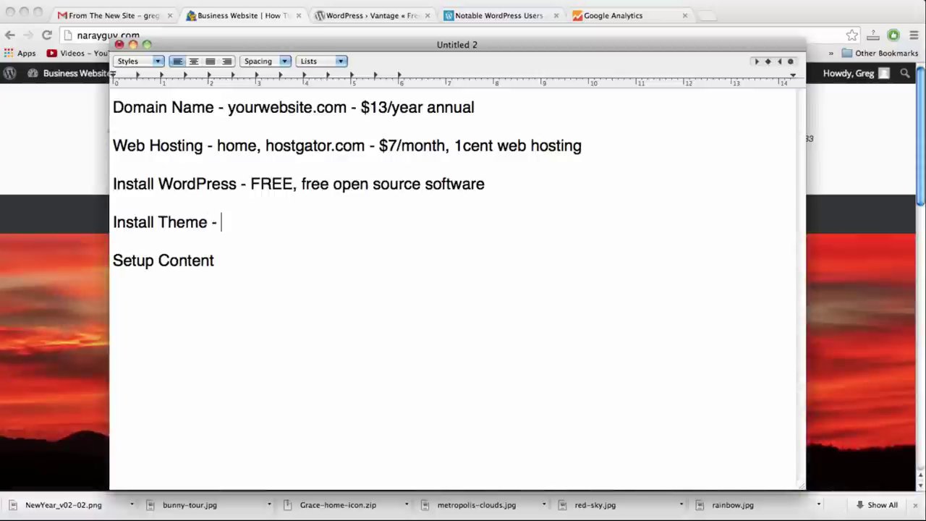
pyautogui.write('ult them')
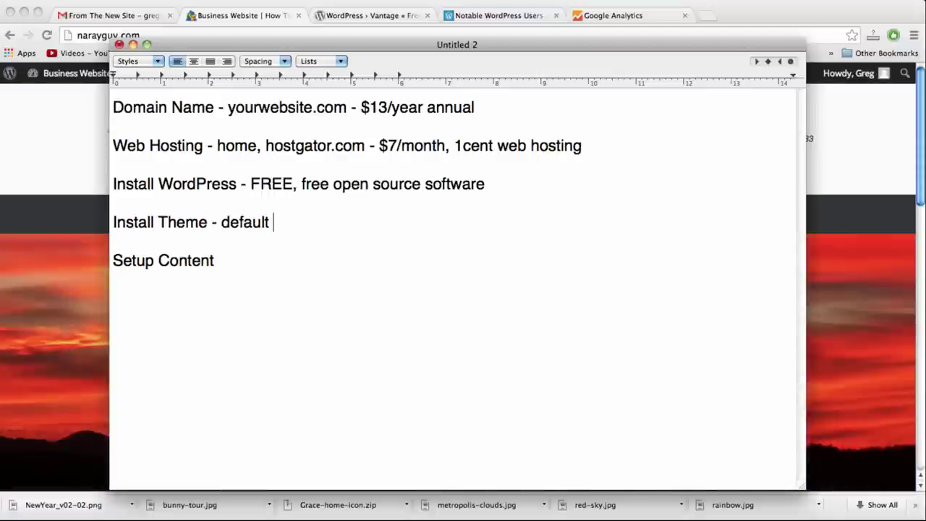
pyautogui.press('BackSpace')
pyautogui.press('BackSpace')
pyautogui.press('BackSpace')
pyautogui.press('BackSpace')
pyautogui.press('BackSpace')
pyautogui.press('BackSpace')
pyautogui.press('BackSpace')
pyautogui.press('BackSpace')
pyautogui.press('BackSpace')
pyautogui.press('BackSpace')
pyautogui.press('BackSpace')
pyautogui.press('BackSpace')
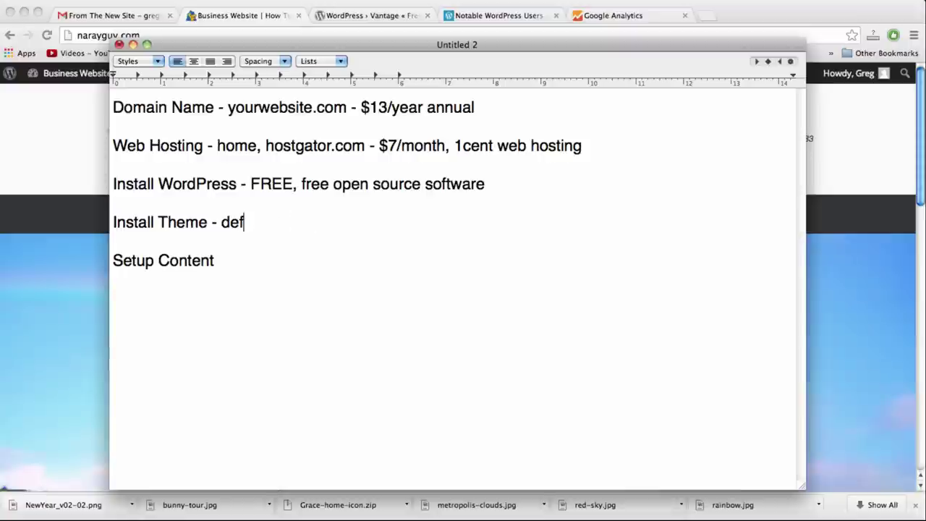
pyautogui.write('Vantage')
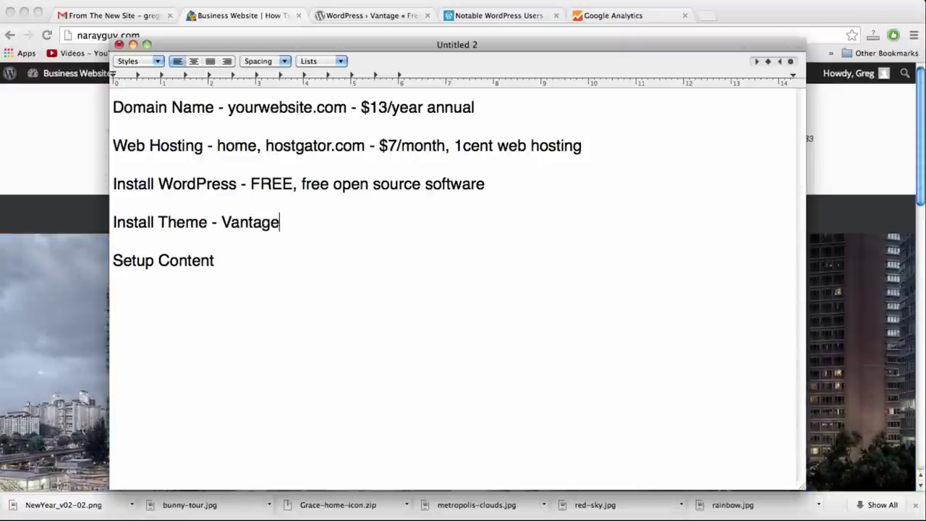
pyautogui.write(', FREE')
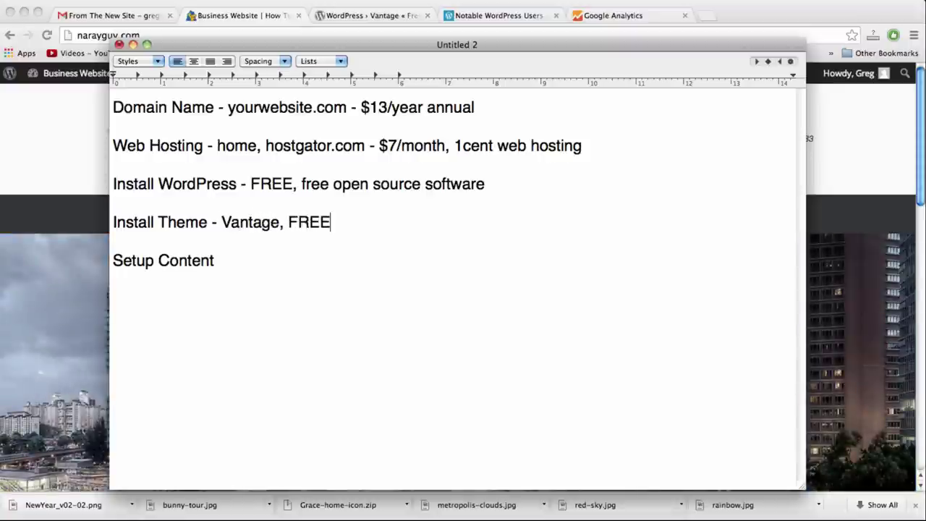
pyautogui.click(58, 161)
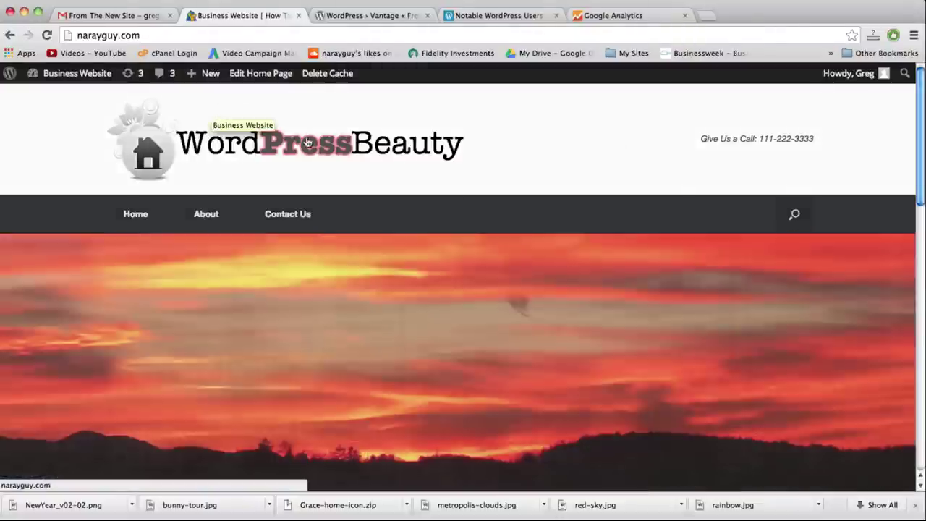
pyautogui.scroll(-3, 788, 143)
pyautogui.scroll(-2, 788, 148)
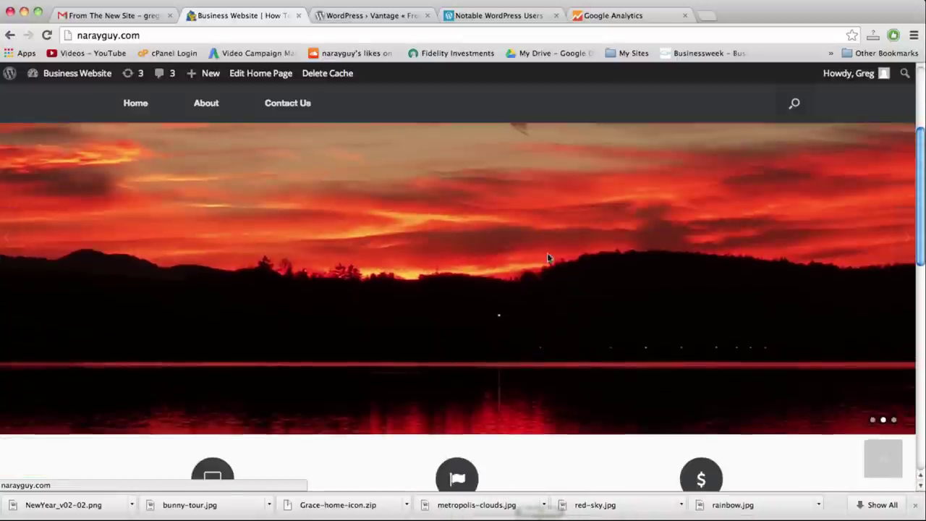
pyautogui.scroll(-9, 565, 331)
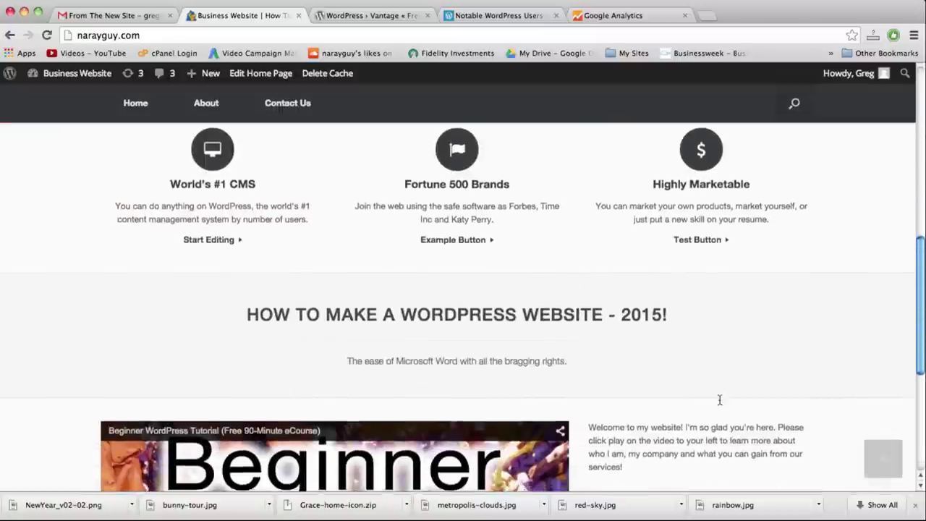
pyautogui.scroll(-7, 719, 398)
pyautogui.scroll(-2, 719, 403)
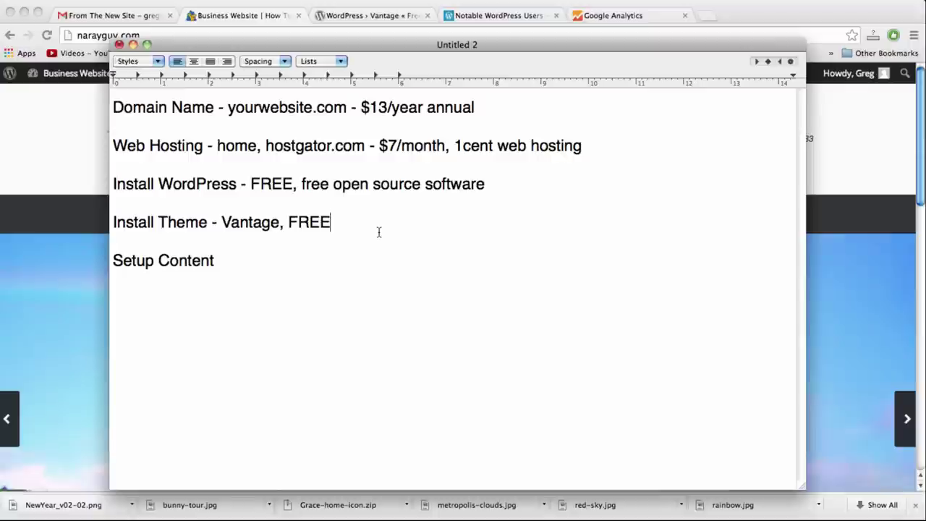
# Add 'images, text, videos, links, icons FREE' and '(good for branding)' under Setup Content, then start a new line
pyautogui.click(266, 257)
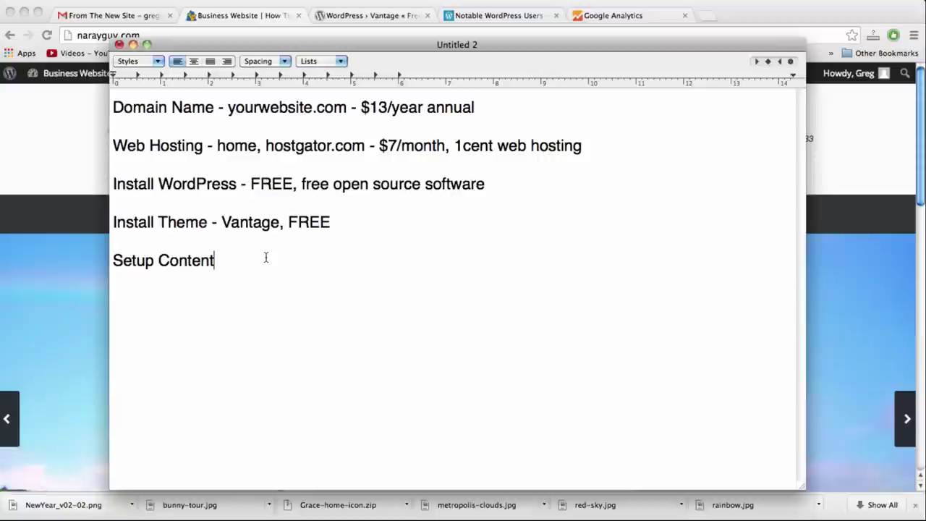
pyautogui.press('BackSpace')
pyautogui.write(',')
pyautogui.press('Return')
pyautogui.write('image')
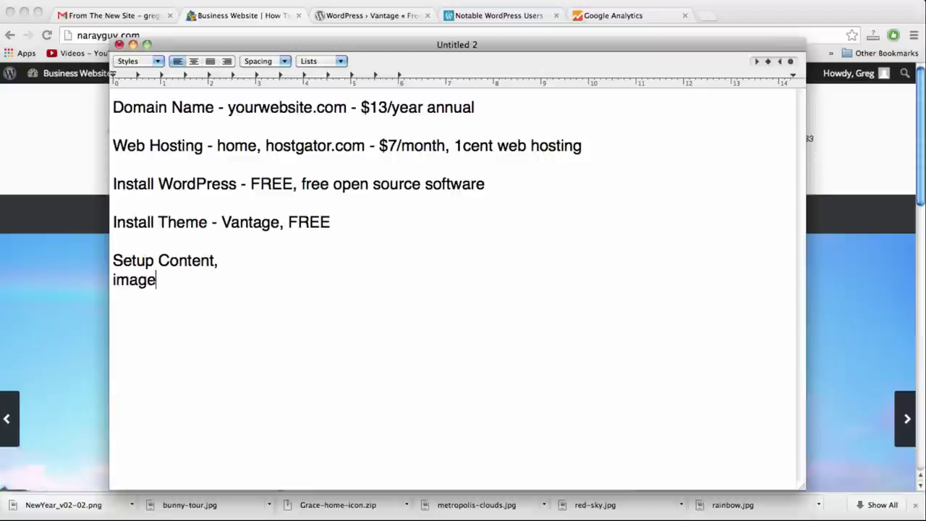
pyautogui.write('s, text, video')
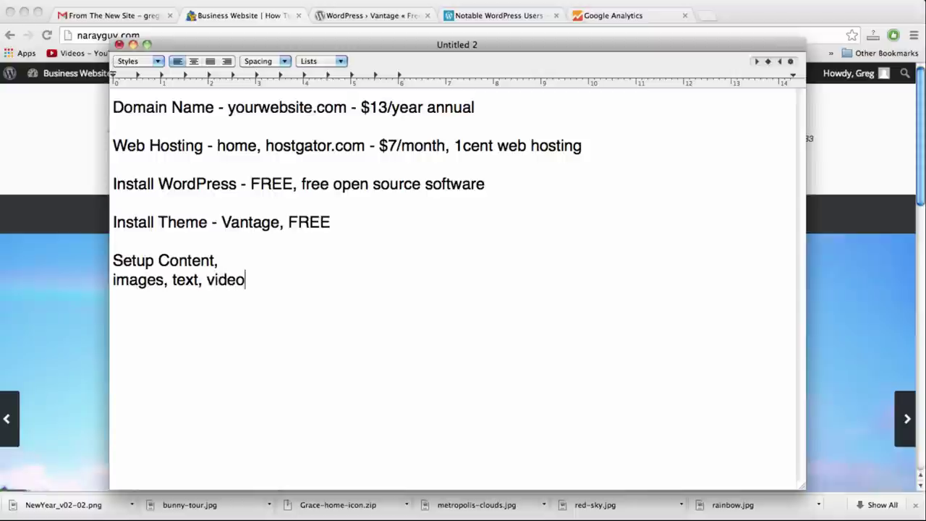
pyautogui.write('s, links, i')
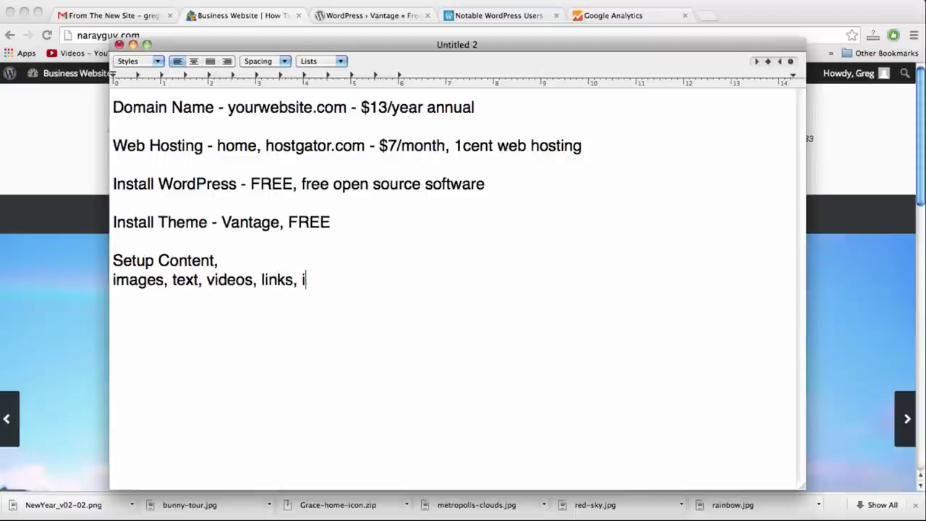
pyautogui.write('cons FREE')
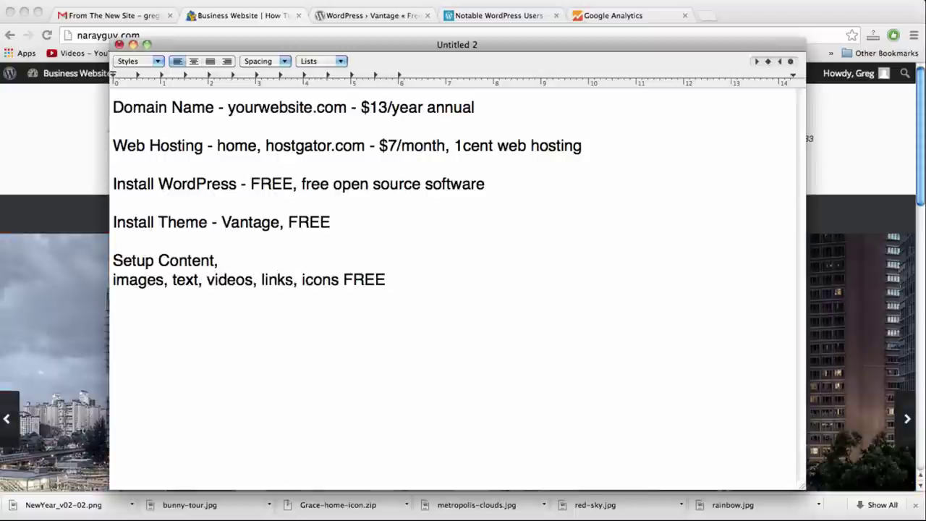
pyautogui.press('Return')
pyautogui.write('(')
pyautogui.write('good')
pyautogui.press('BackSpace')
pyautogui.write('od for branding')
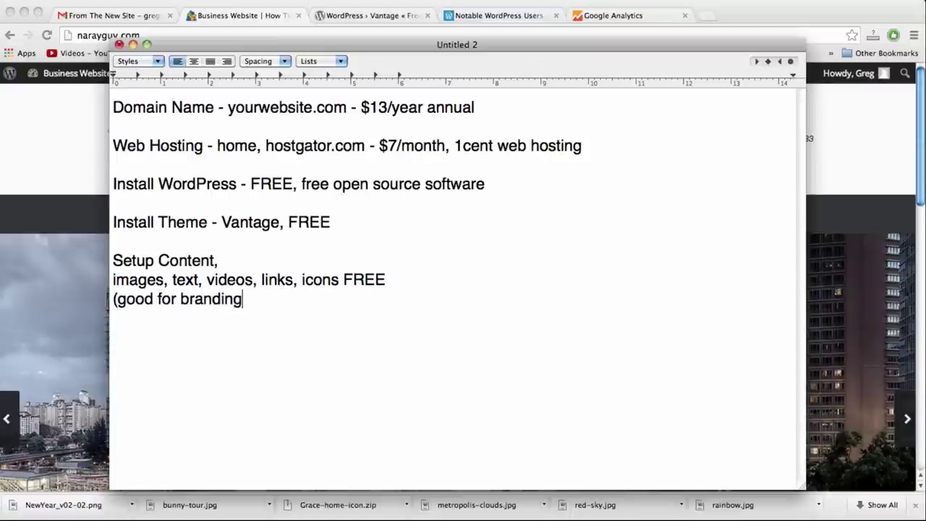
pyautogui.press('BackSpace')
pyautogui.write(')')
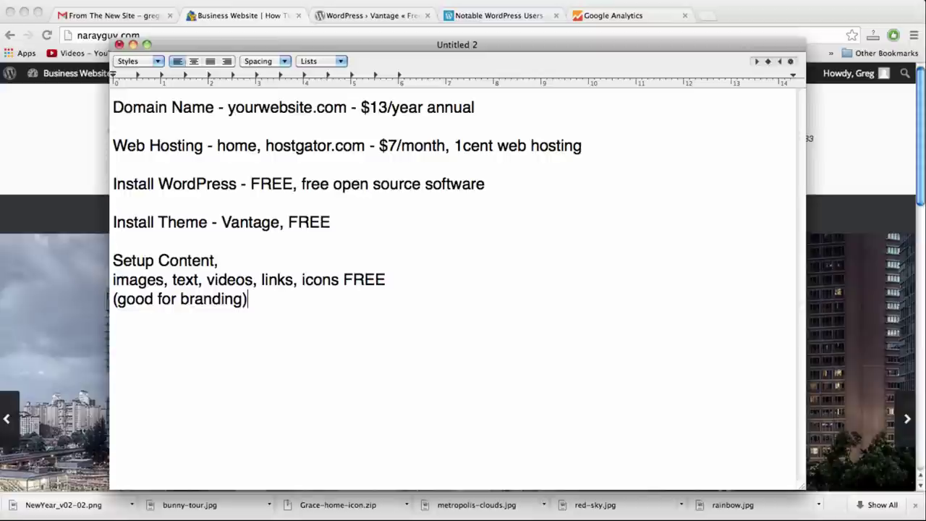
pyautogui.press('Return')
# Add the lines 'WordPress Website total bill: $13' and 'Discount 30%'
pyautogui.write('WordPress ')
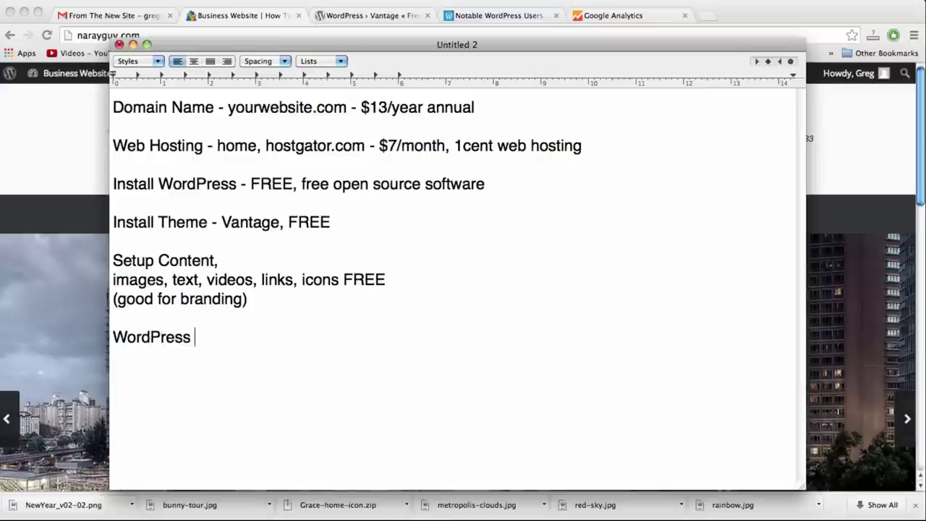
pyautogui.write('Website tota')
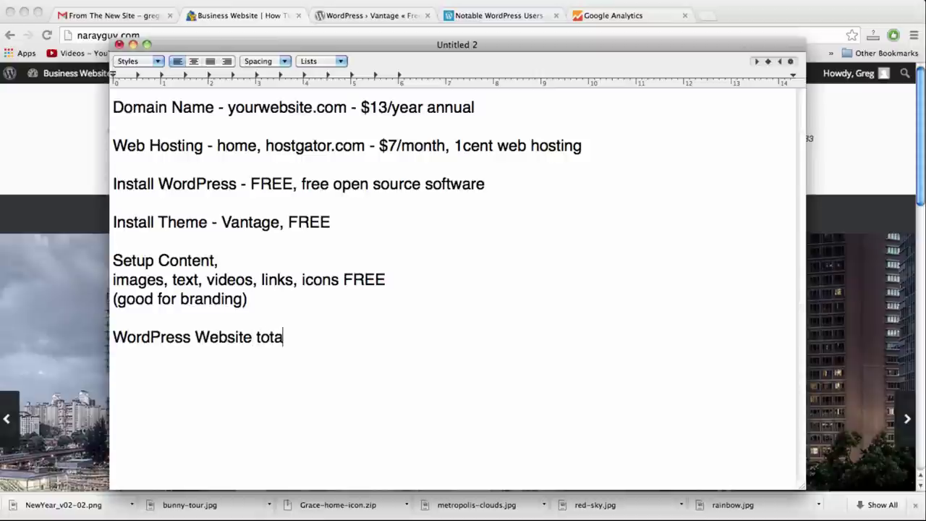
pyautogui.write('l budget')
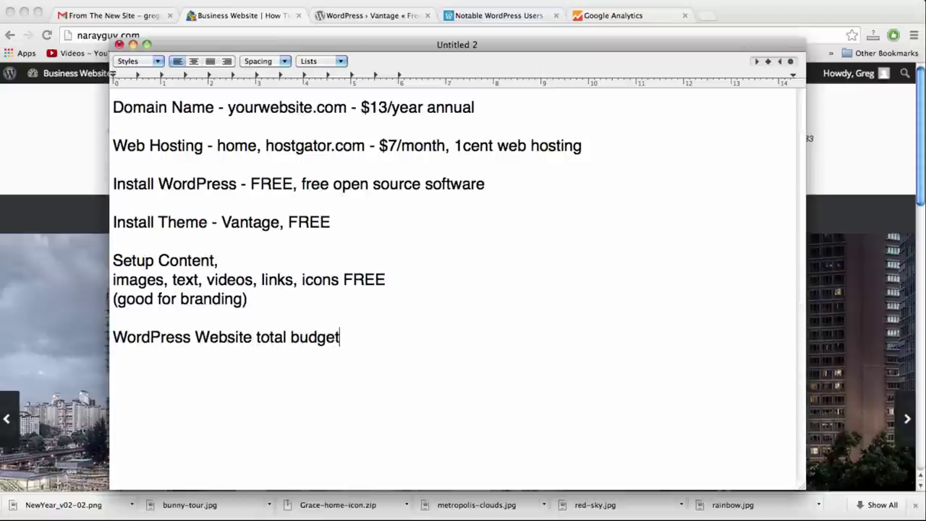
pyautogui.press('BackSpace')
pyautogui.press('BackSpace')
pyautogui.press('BackSpace')
pyautogui.press('BackSpace')
pyautogui.press('BackSpace')
pyautogui.write('ill: $13')
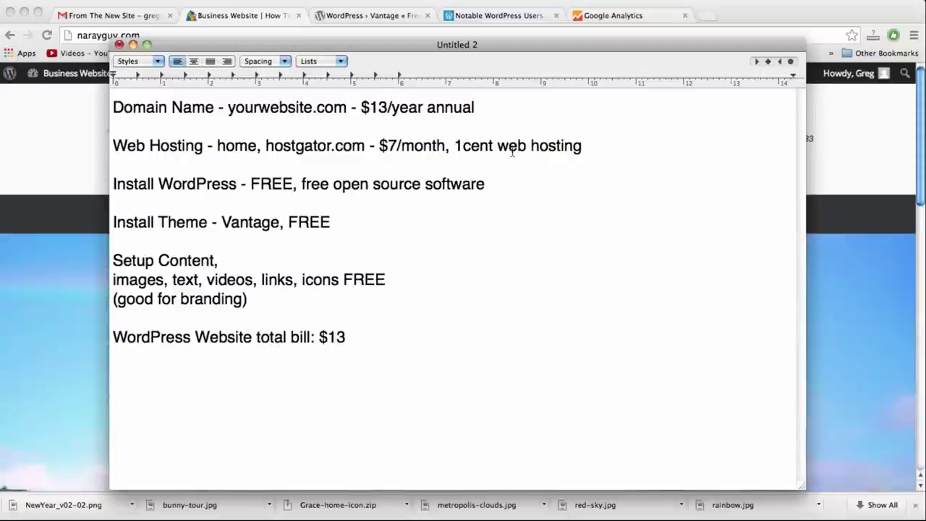
pyautogui.press('Return')
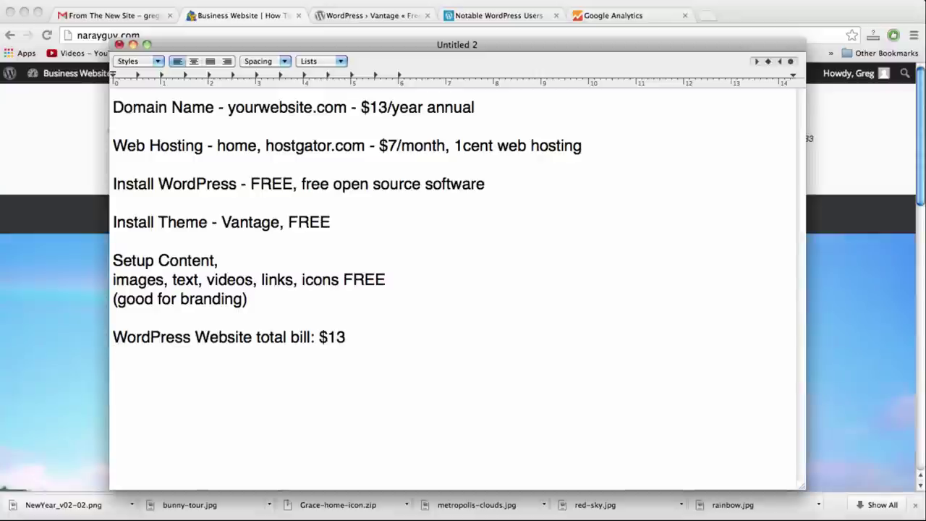
pyautogui.write('Discount 30%')
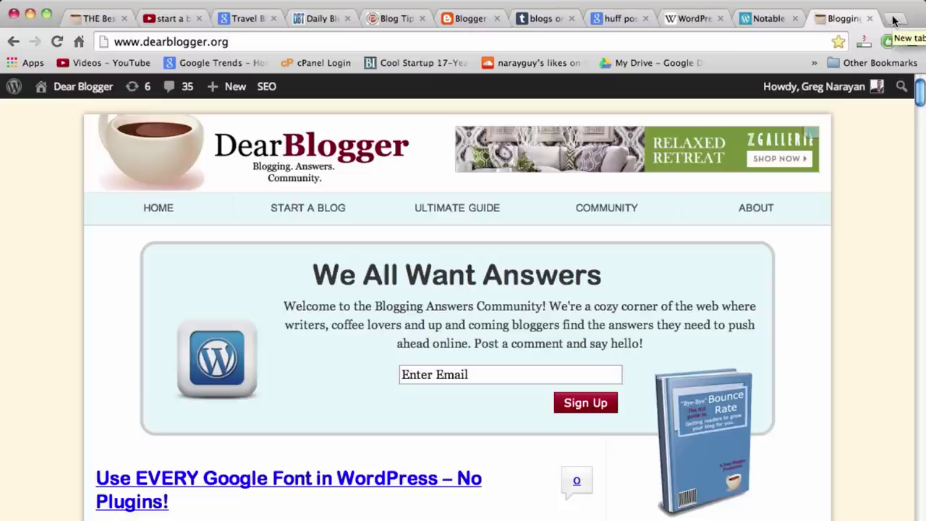
# Open a blank new tab in Chrome beside the DearBlogger tab
pyautogui.click(894, 21)
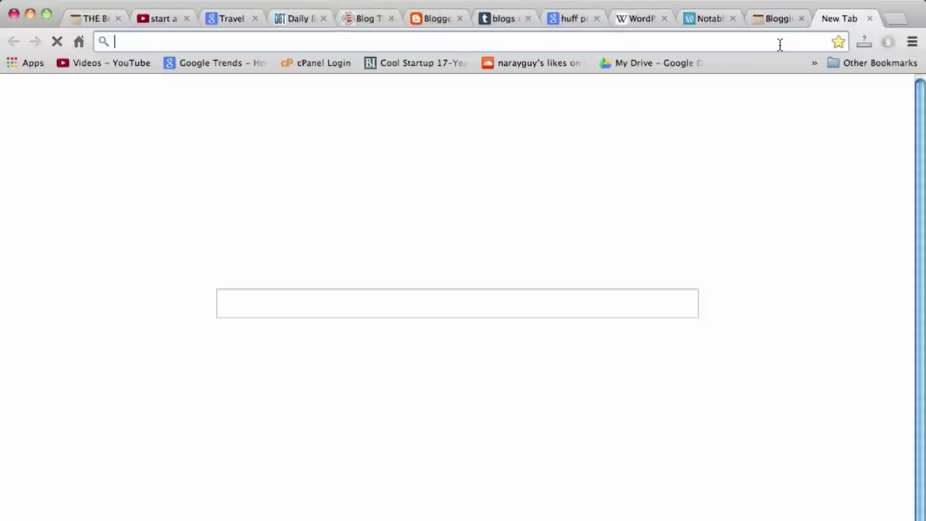
# Load hostgator.com and go to its shared Web Hosting plans page
pyautogui.write('hostgator.com')
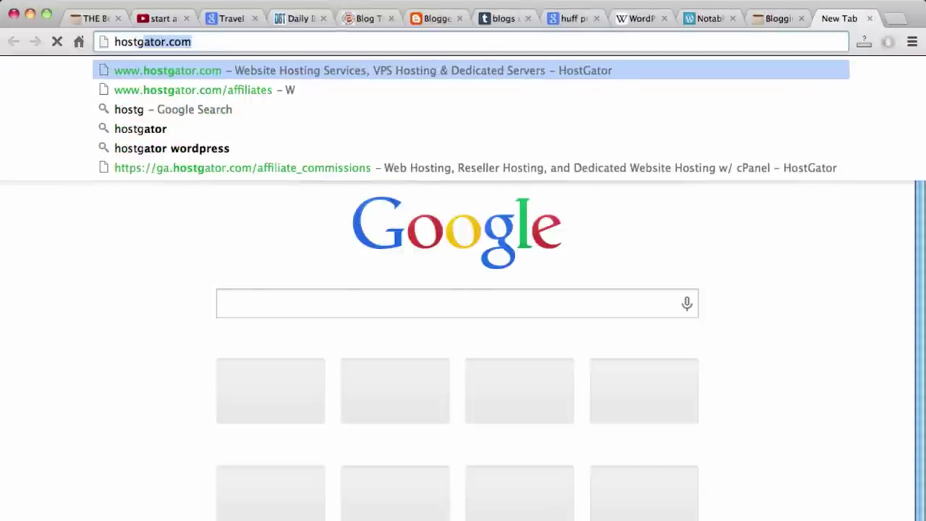
pyautogui.press('Return')
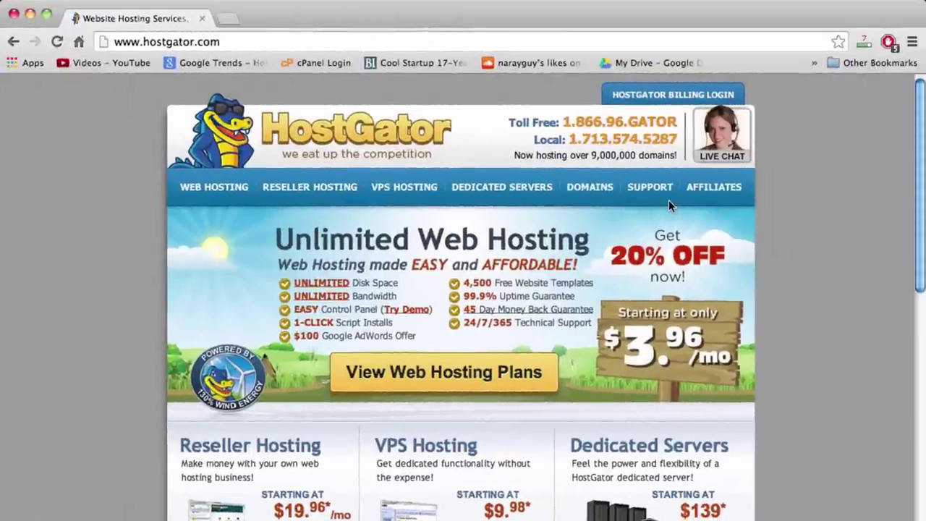
pyautogui.doubleClick(606, 157)
pyautogui.doubleClick(641, 157)
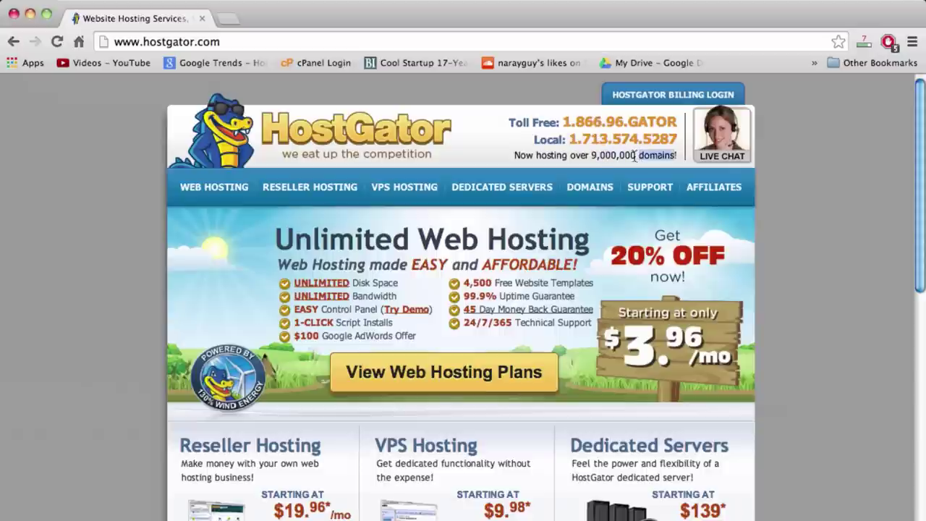
pyautogui.click(596, 156)
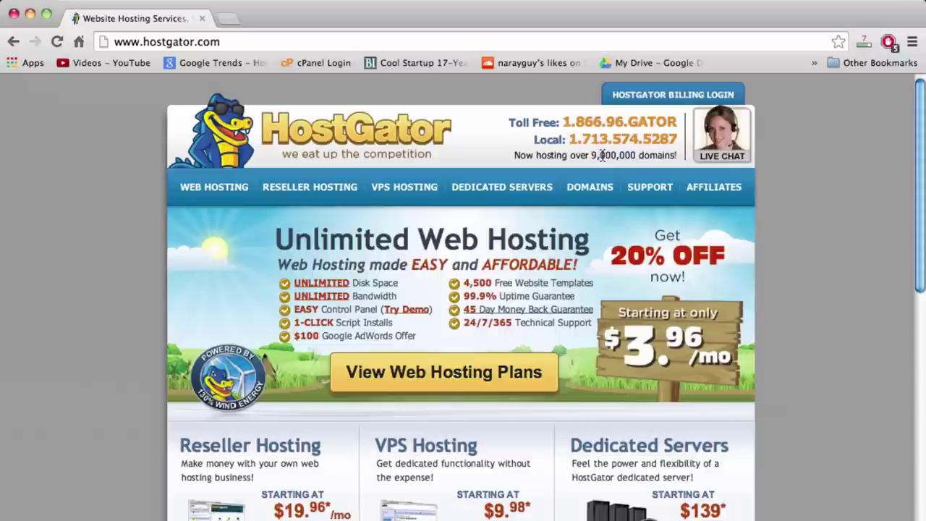
pyautogui.doubleClick(602, 156)
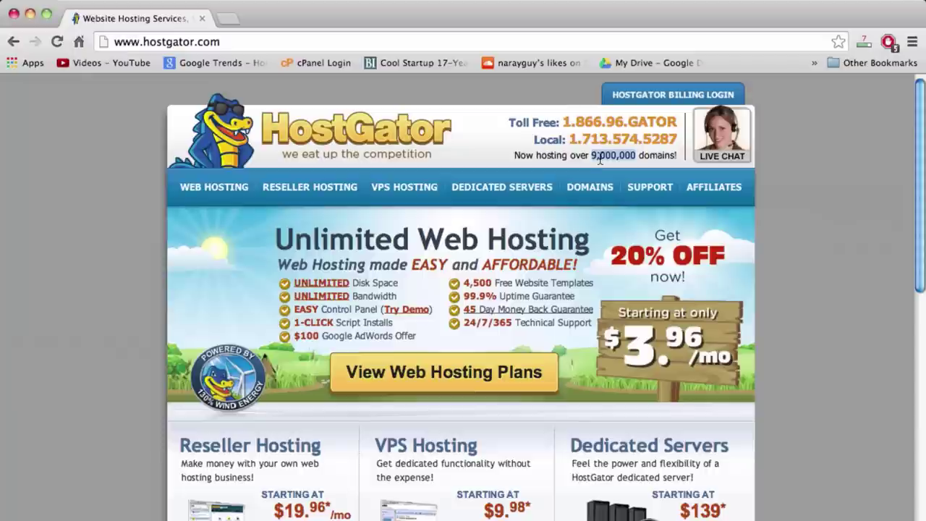
pyautogui.click(600, 159)
pyautogui.doubleClick(599, 160)
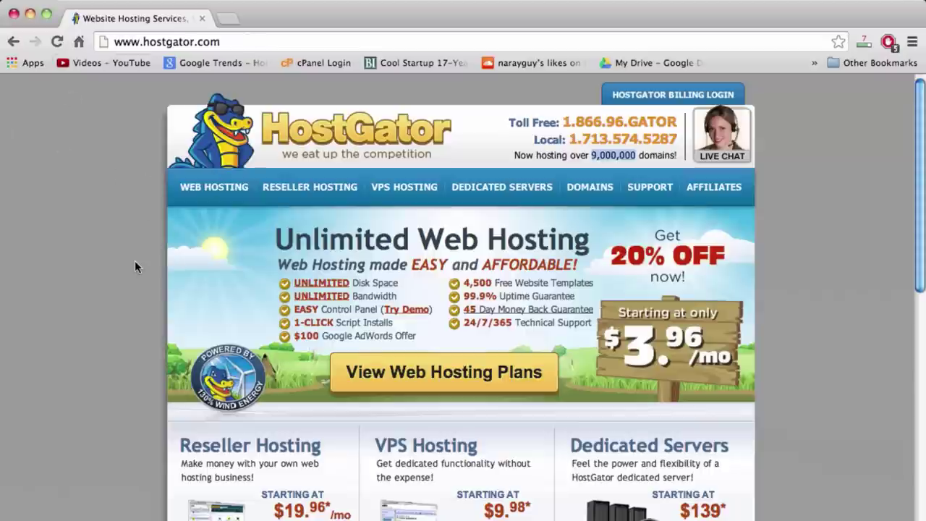
pyautogui.click(220, 190)
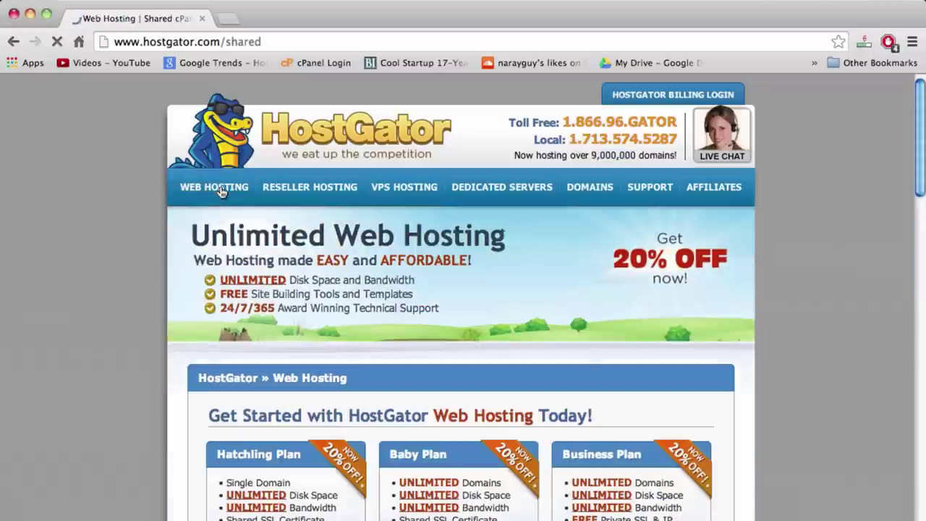
# Scroll to the hosting plans and review the Hatchling Plan's billing term prices
pyautogui.scroll(-3, 788, 396)
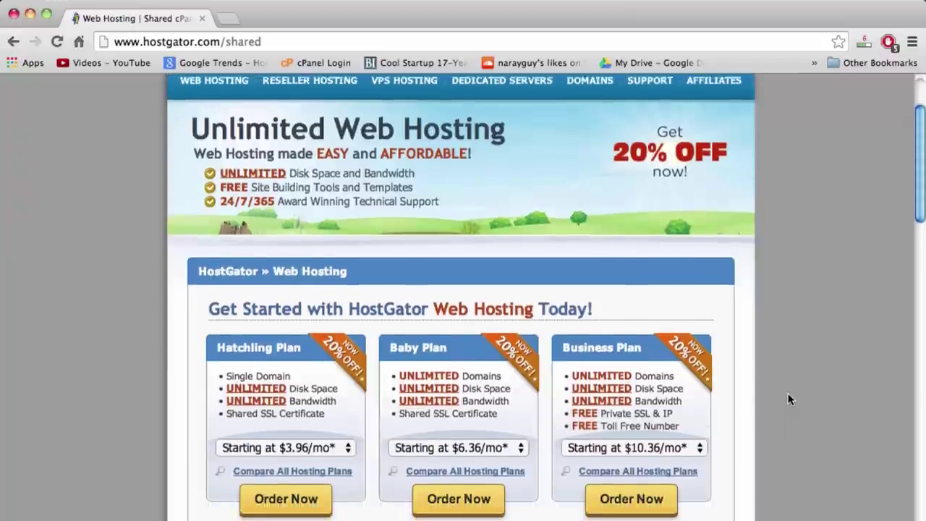
pyautogui.scroll(-5, 788, 397)
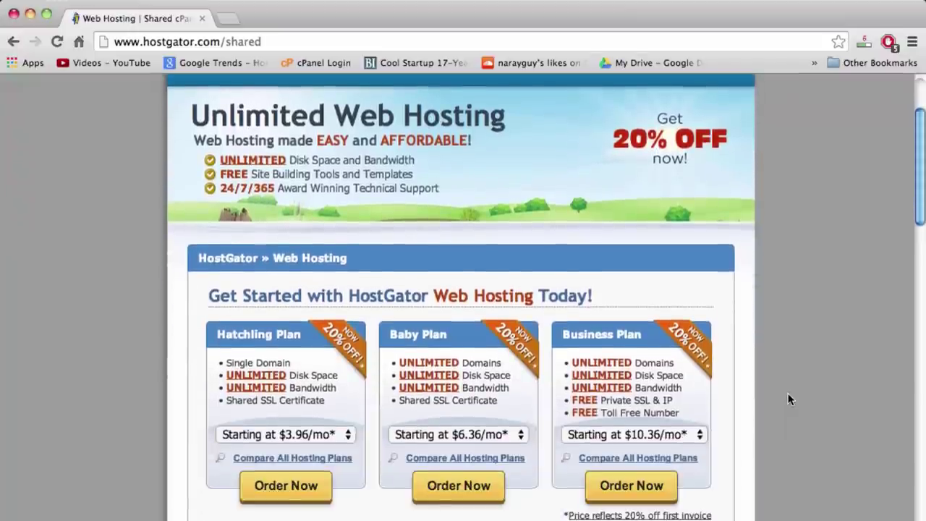
pyautogui.scroll(-1, 787, 399)
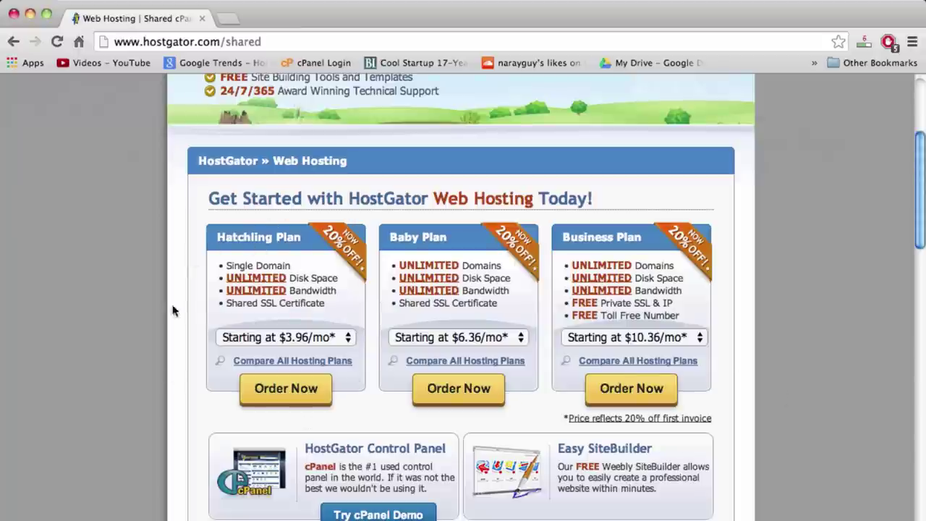
pyautogui.doubleClick(274, 265)
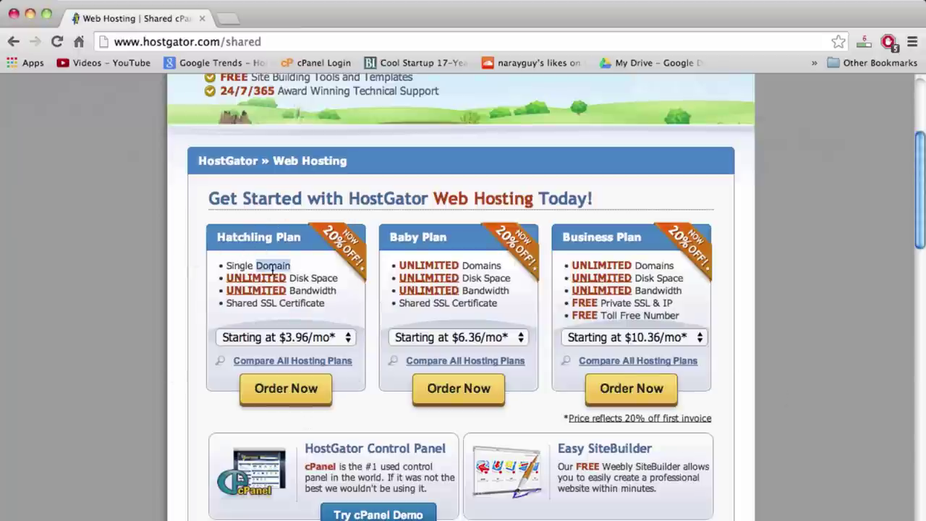
pyautogui.click(348, 337)
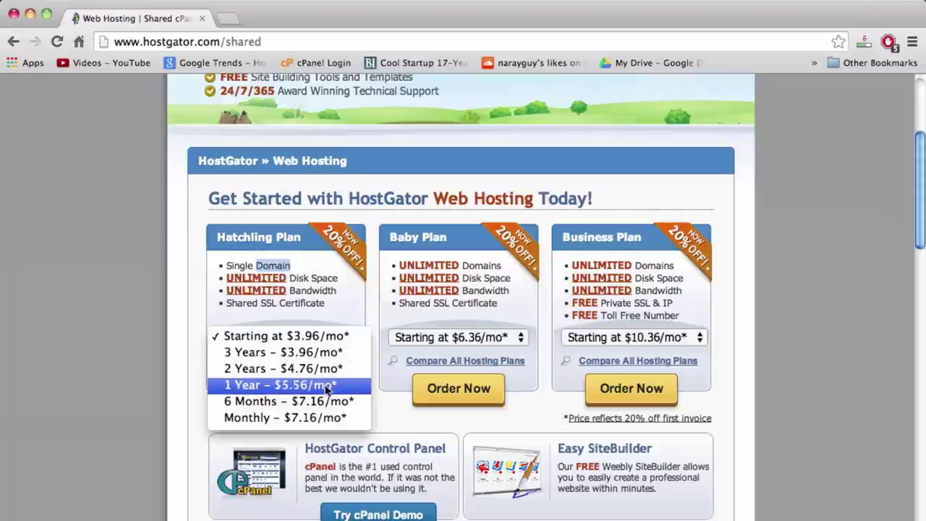
pyautogui.click(181, 306)
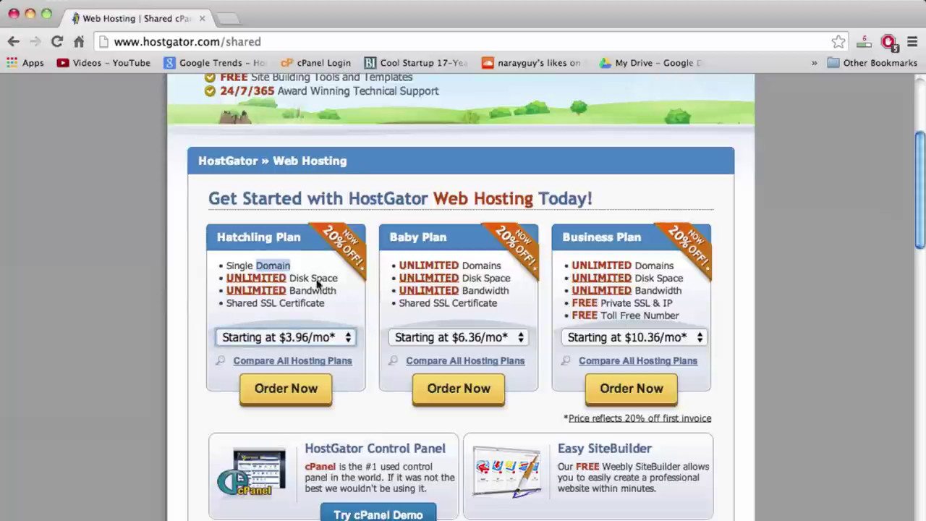
# Set the Baby Plan to 'Monthly - $7.96/mo*' and order it
pyautogui.moveTo(311, 291); pyautogui.dragTo(496, 264)
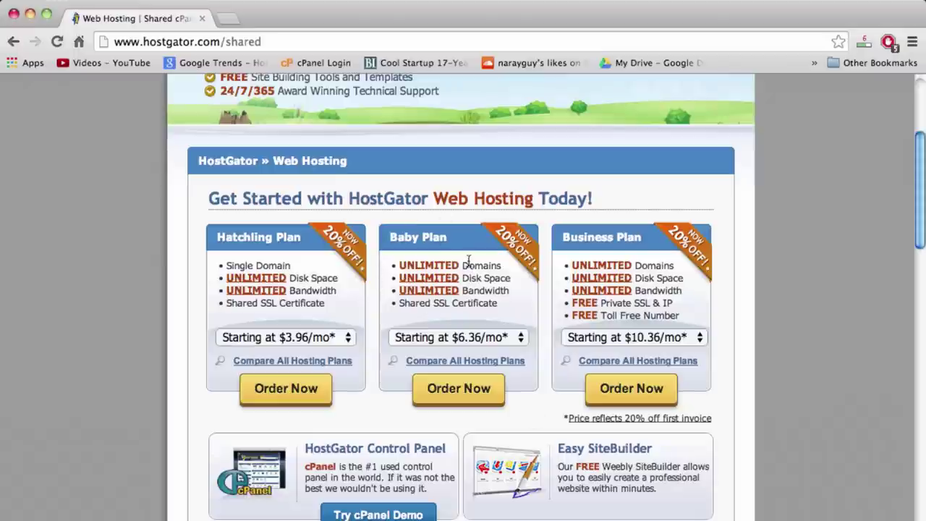
pyautogui.doubleClick(470, 265)
pyautogui.click(472, 279)
pyautogui.moveTo(471, 279); pyautogui.dragTo(470, 268)
pyautogui.doubleClick(470, 266)
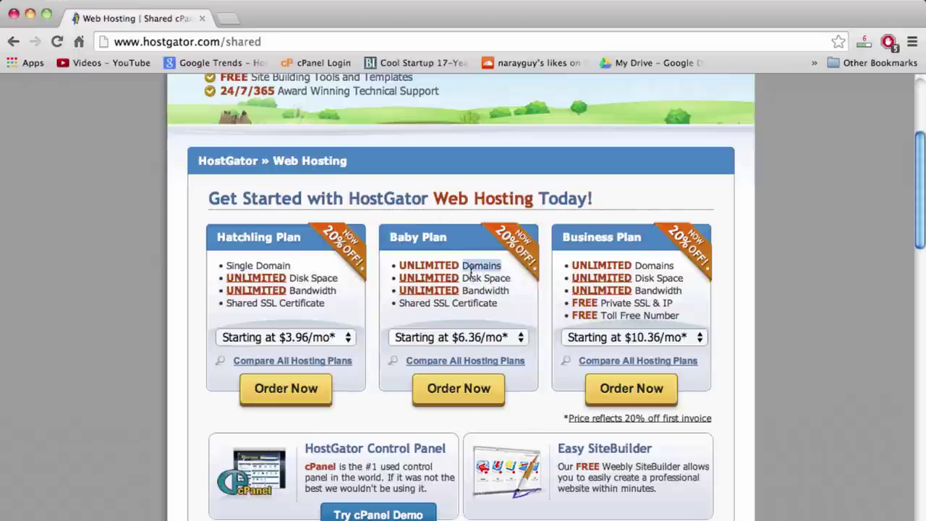
pyautogui.moveTo(485, 264); pyautogui.dragTo(467, 286)
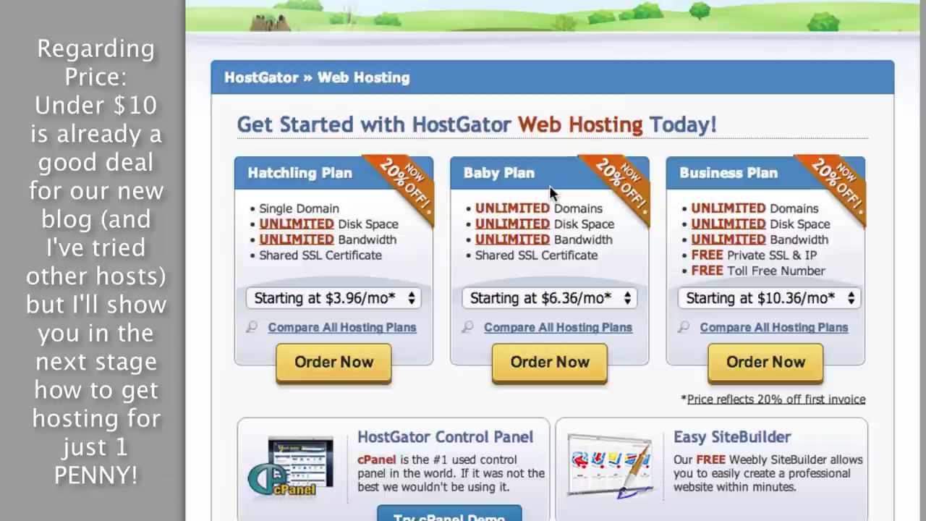
pyautogui.click(624, 300)
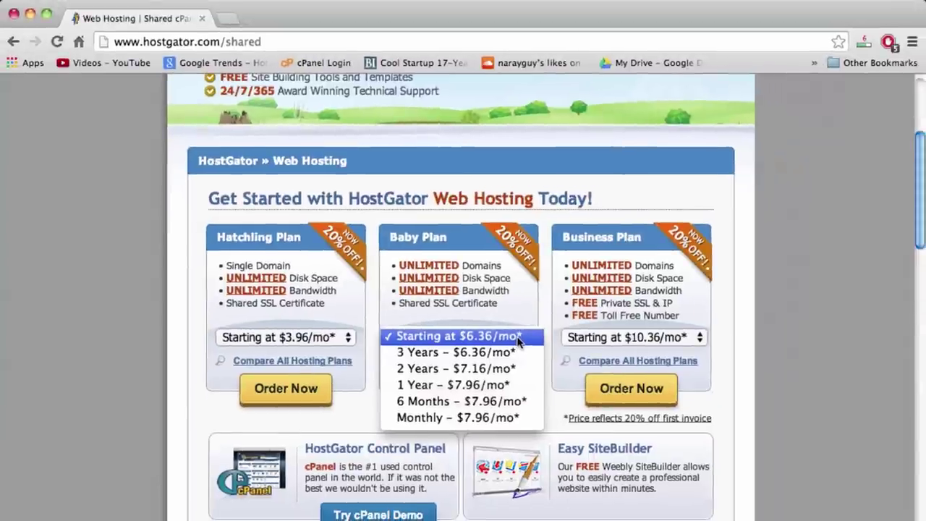
pyautogui.click(463, 418)
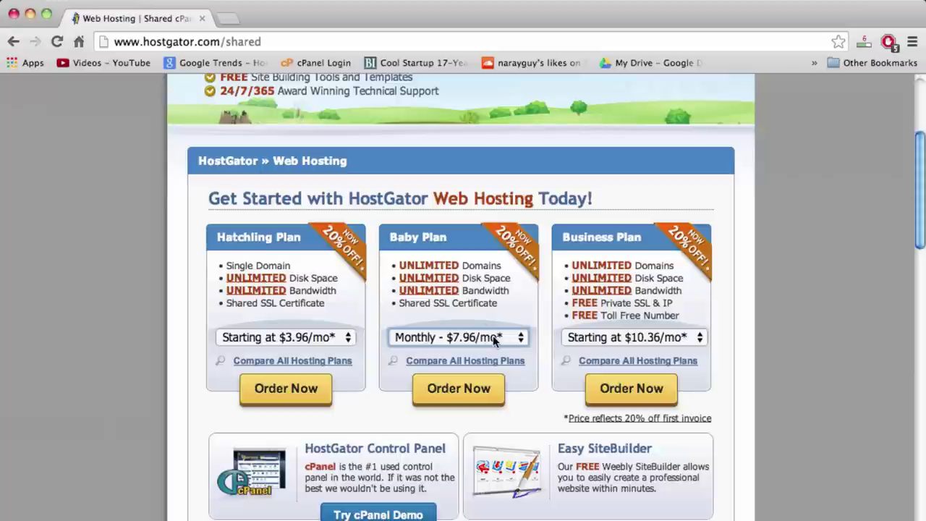
pyautogui.click(456, 393)
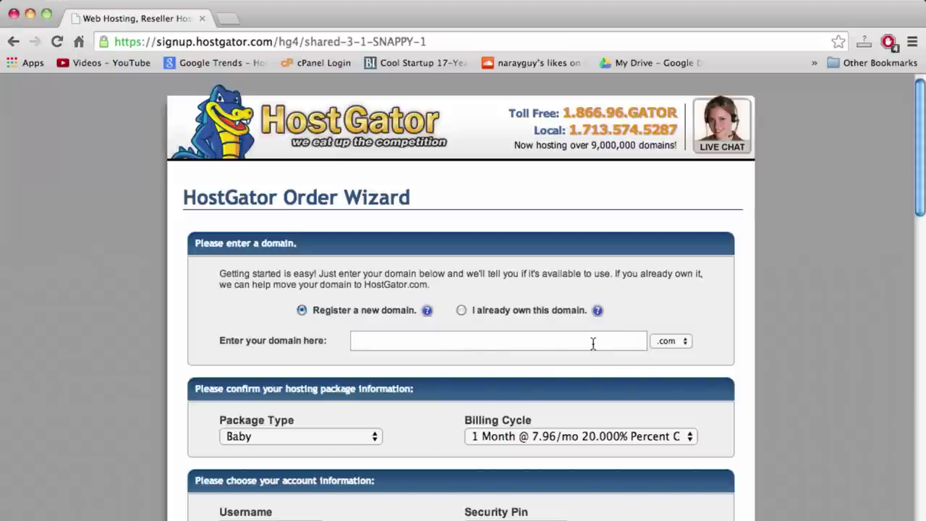
# Replace the unavailable gregnarayan domain with narayguy in the domain field
pyautogui.write('narayguy')
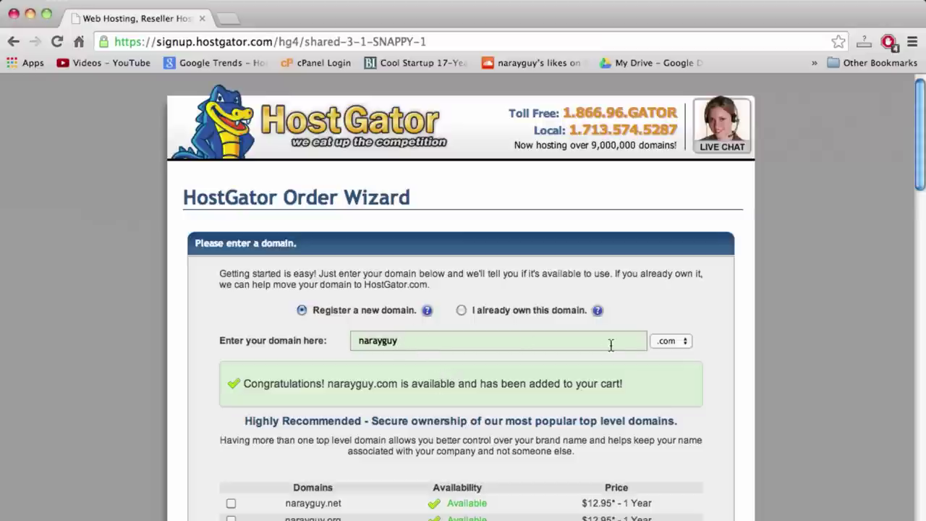
pyautogui.doubleClick(424, 345)
pyautogui.press('BackSpace')
pyautogui.write('gregnarayan')
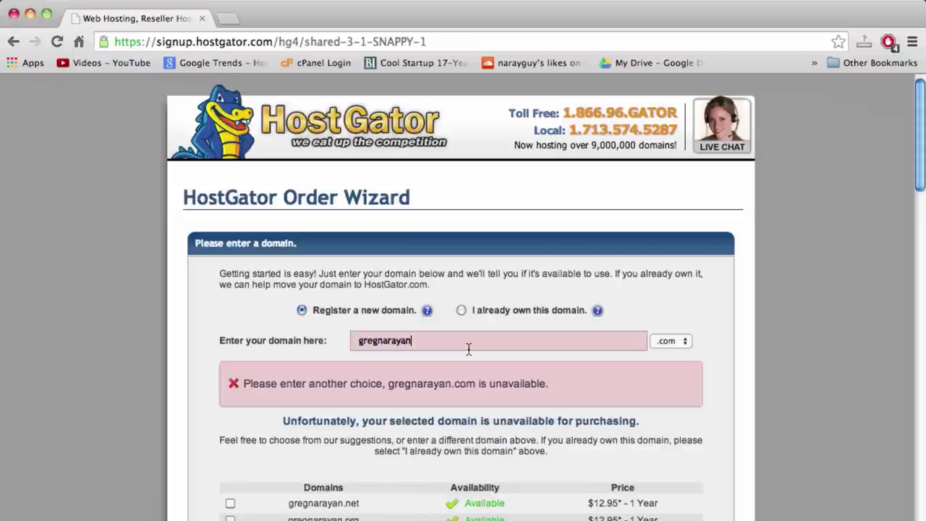
pyautogui.press('BackSpace')
pyautogui.press('BackSpace')
pyautogui.press('BackSpace')
pyautogui.press('BackSpace')
pyautogui.press('BackSpace')
pyautogui.press('BackSpace')
pyautogui.press('BackSpace')
pyautogui.press('BackSpace')
pyautogui.press('BackSpace')
pyautogui.press('BackSpace')
pyautogui.press('BackSpace')
pyautogui.write('narayguy')
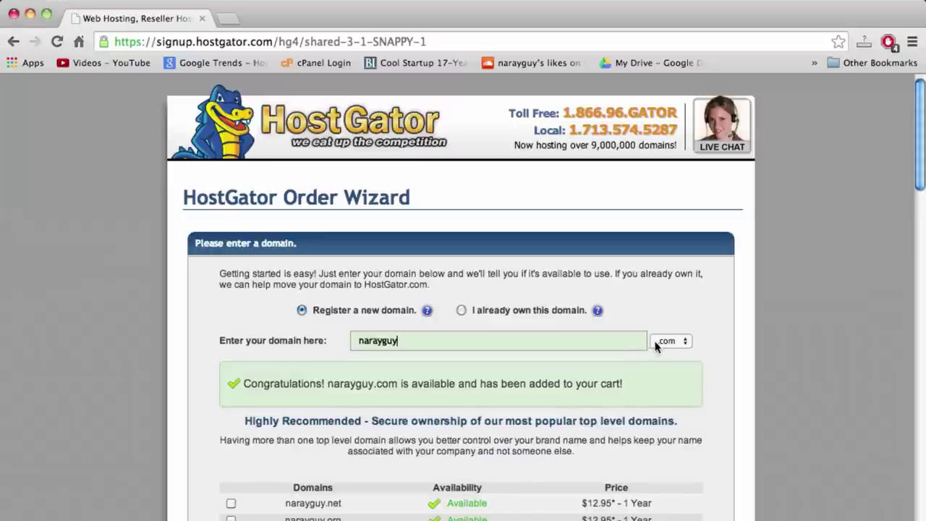
# Keep .com as the extension and switch back to 'Register a new domain'
pyautogui.click(666, 340)
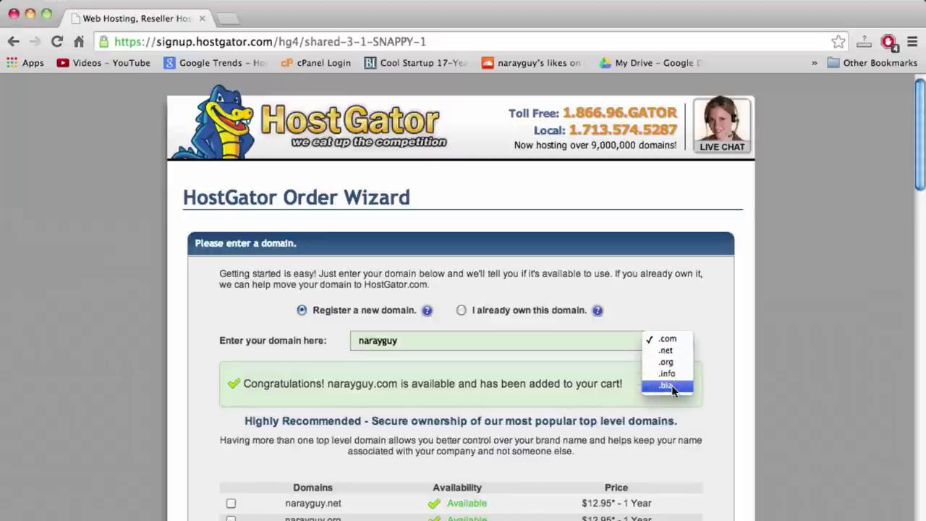
pyautogui.click(667, 340)
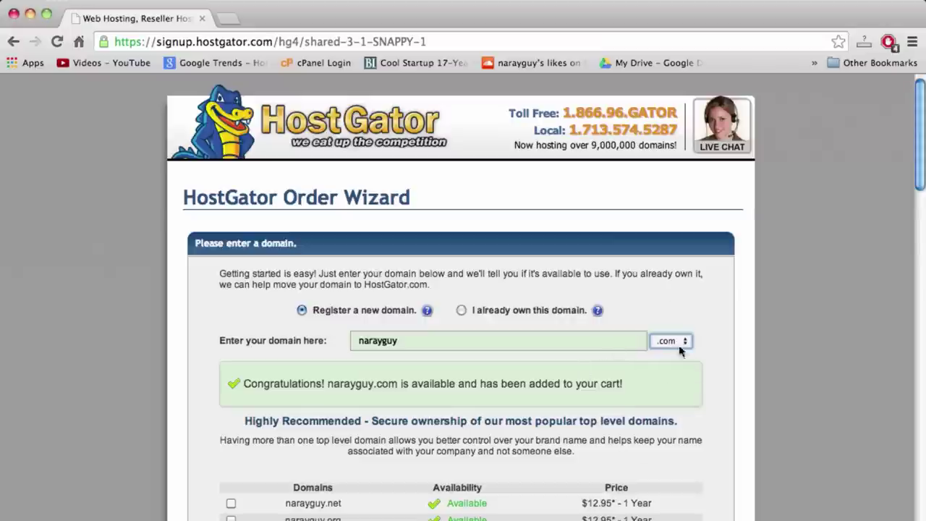
pyautogui.click(676, 342)
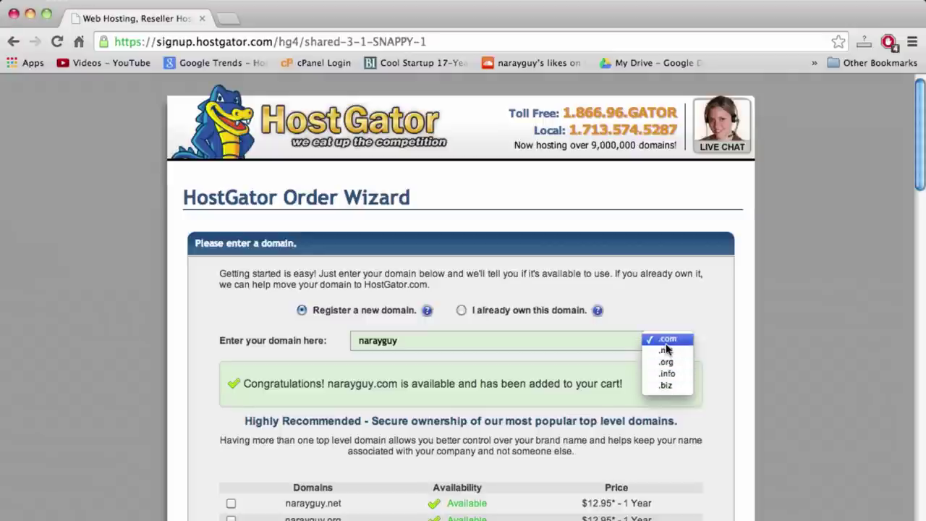
pyautogui.click(602, 349)
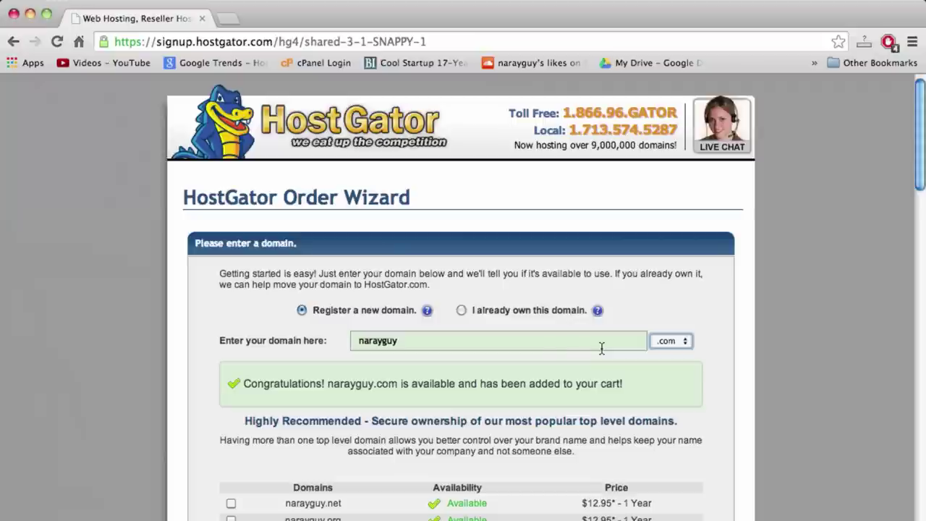
pyautogui.click(461, 311)
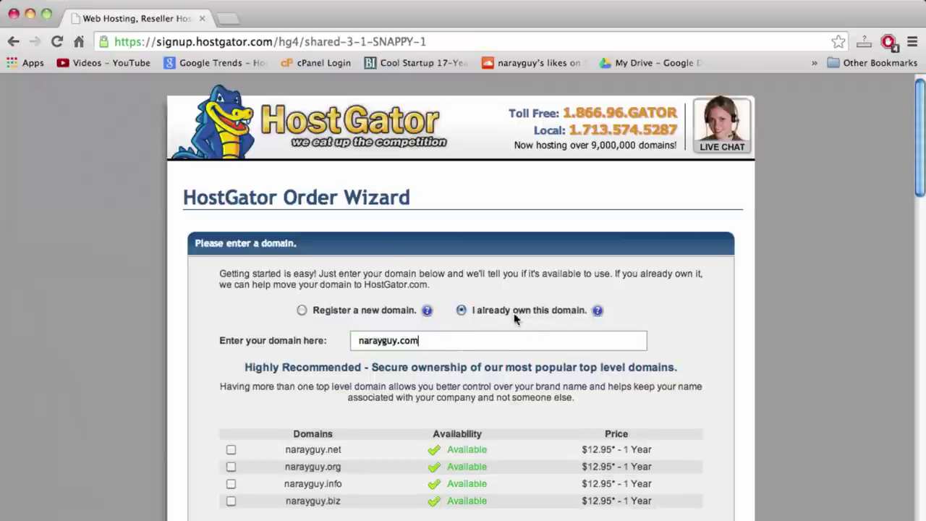
pyautogui.click(314, 311)
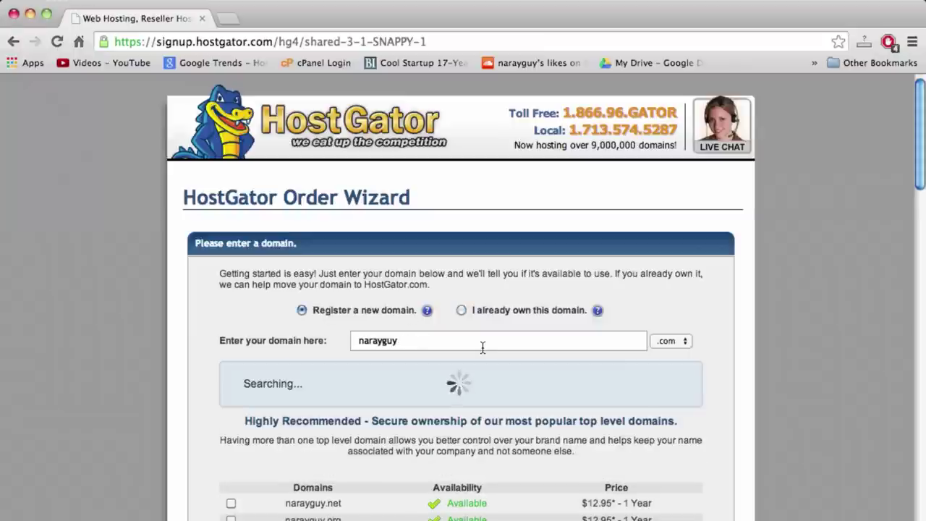
# Scroll through the order form past Package Type, Billing Cycle and account details to Hosting Addons
pyautogui.scroll(-3, 535, 345)
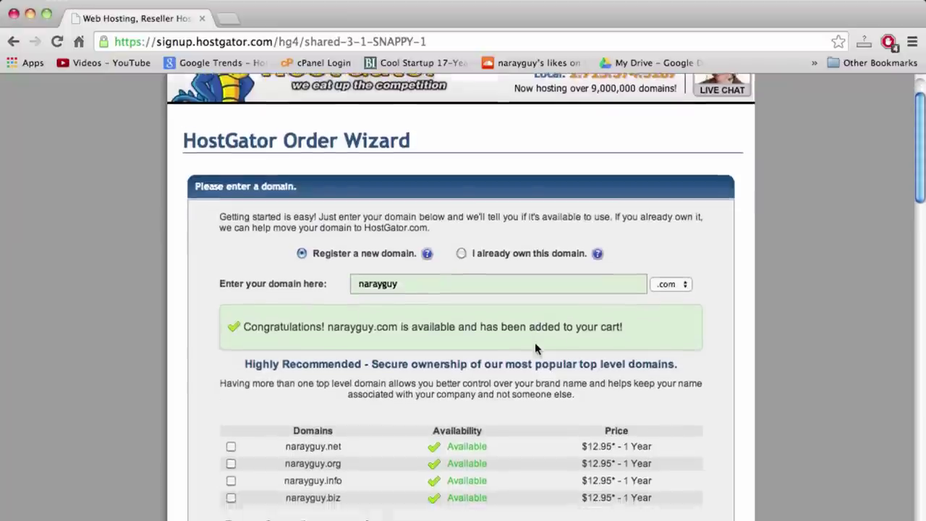
pyautogui.scroll(-2, 534, 342)
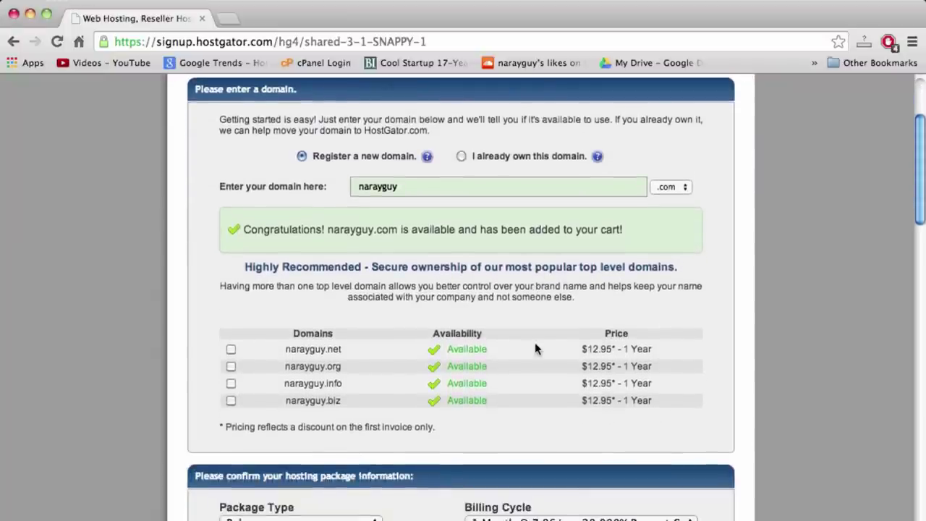
pyautogui.scroll(-4, 341, 239)
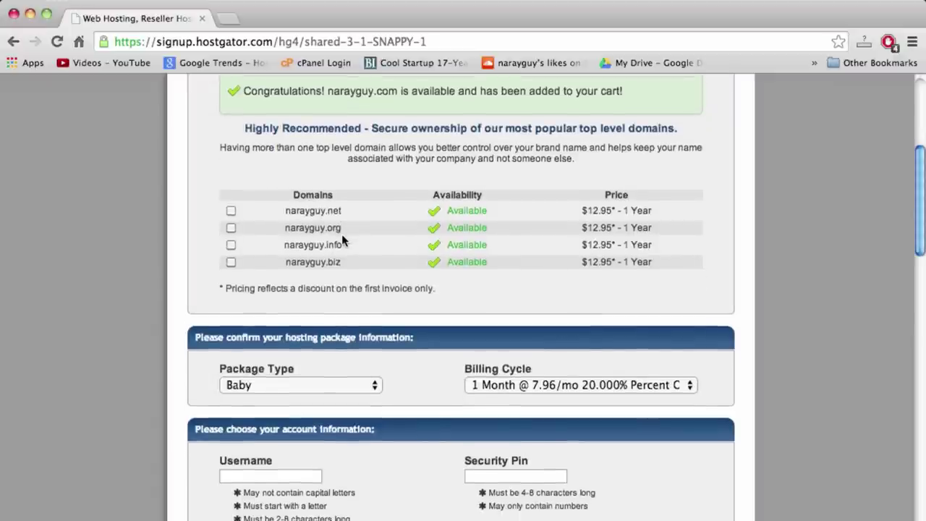
pyautogui.scroll(-2, 343, 240)
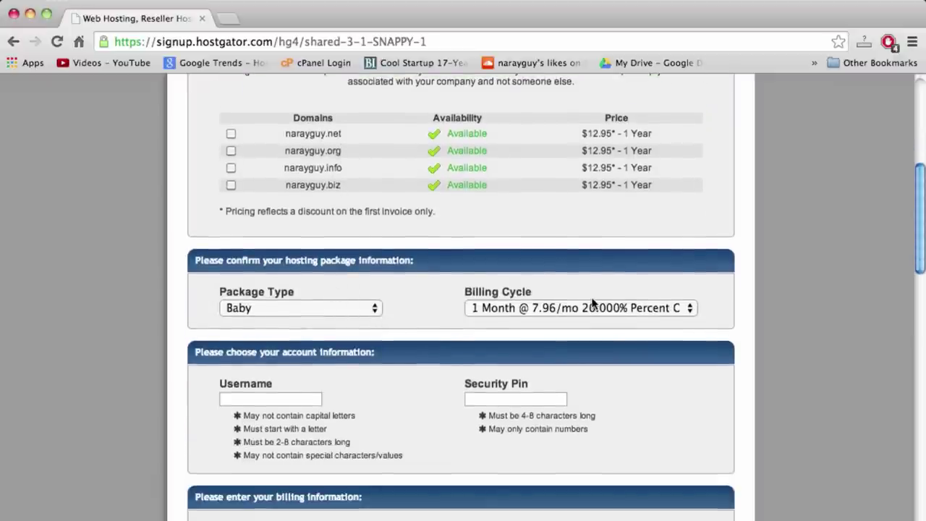
pyautogui.scroll(8, 602, 307)
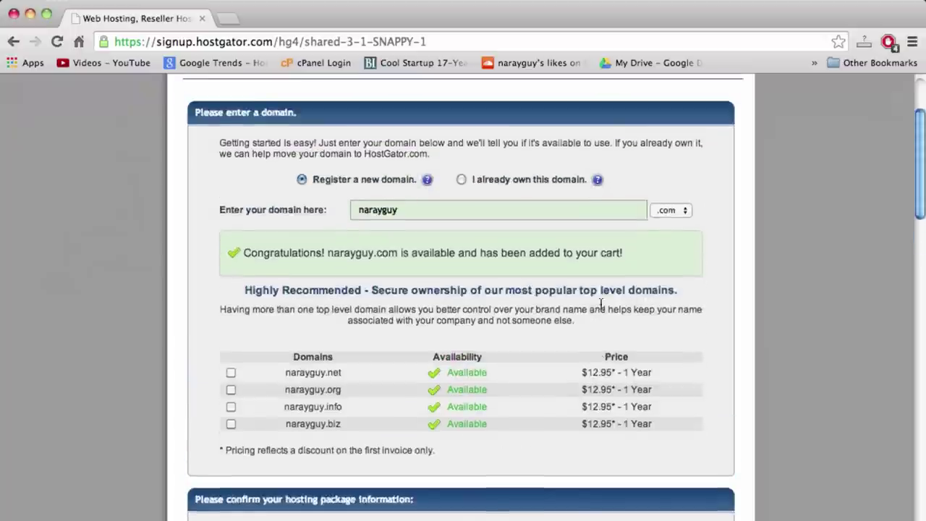
pyautogui.scroll(-4, 600, 304)
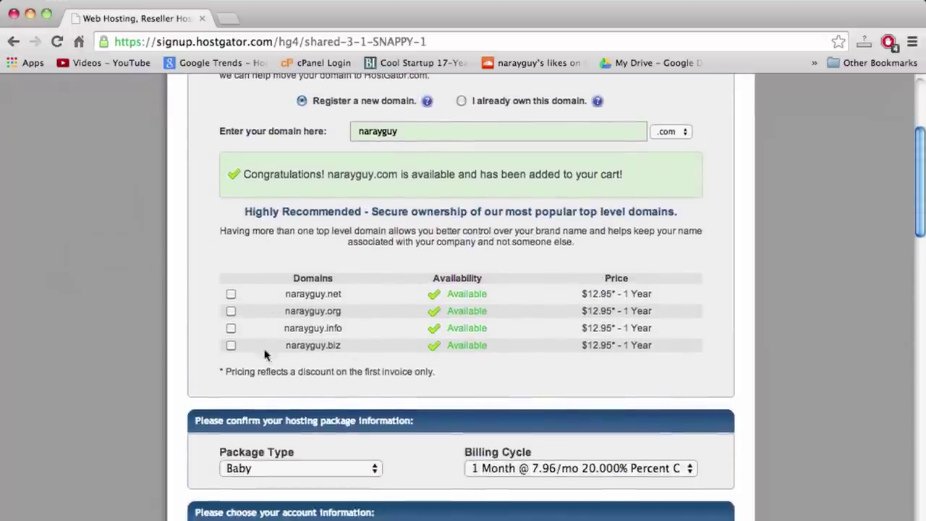
pyautogui.scroll(-6, 352, 320)
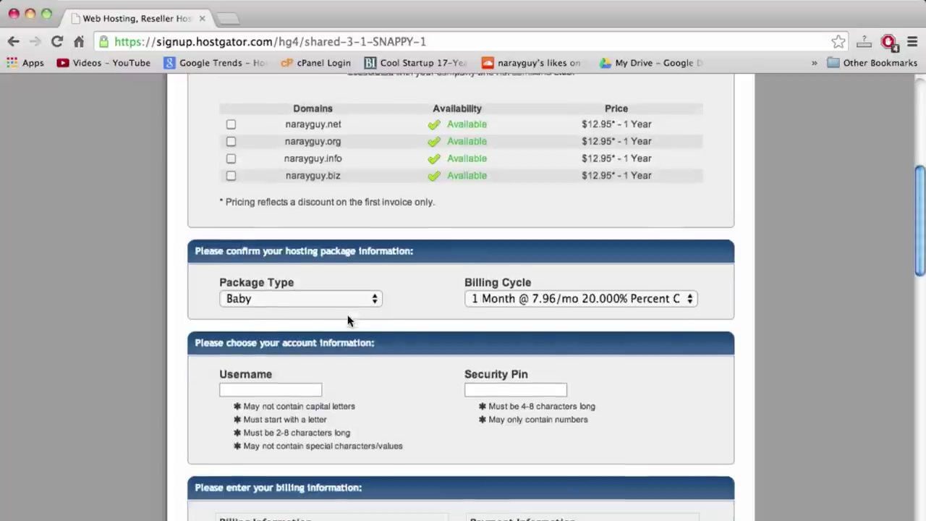
pyautogui.scroll(-1, 348, 321)
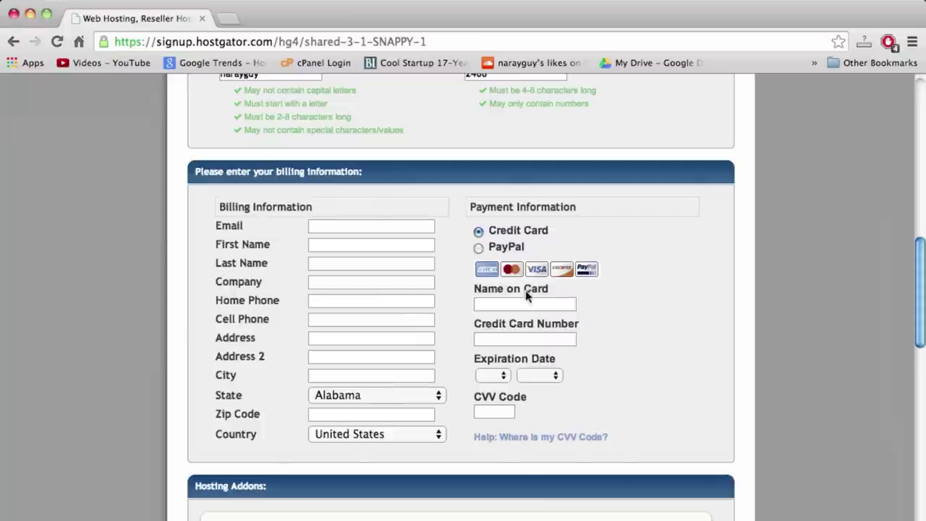
pyautogui.scroll(-10, 490, 272)
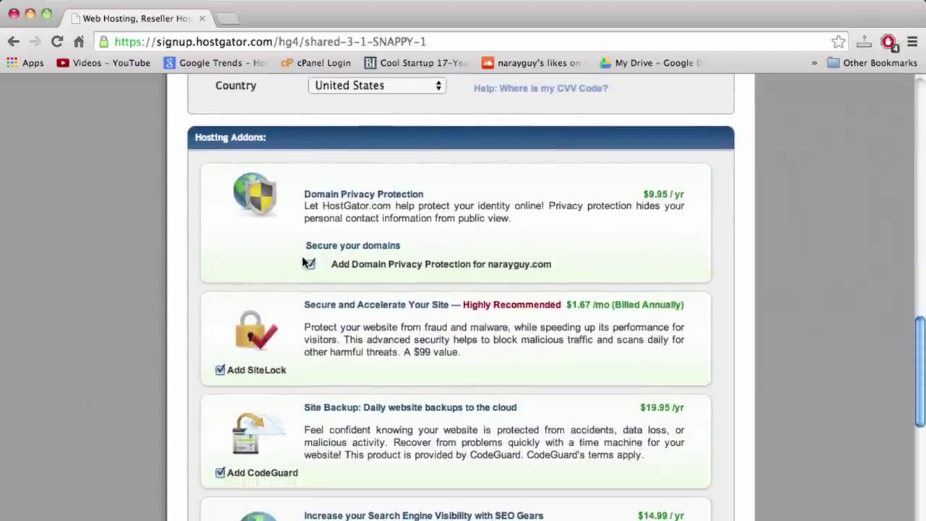
# Uncheck the Domain Privacy, SiteLock and CodeGuard add-ons
pyautogui.click(310, 266)
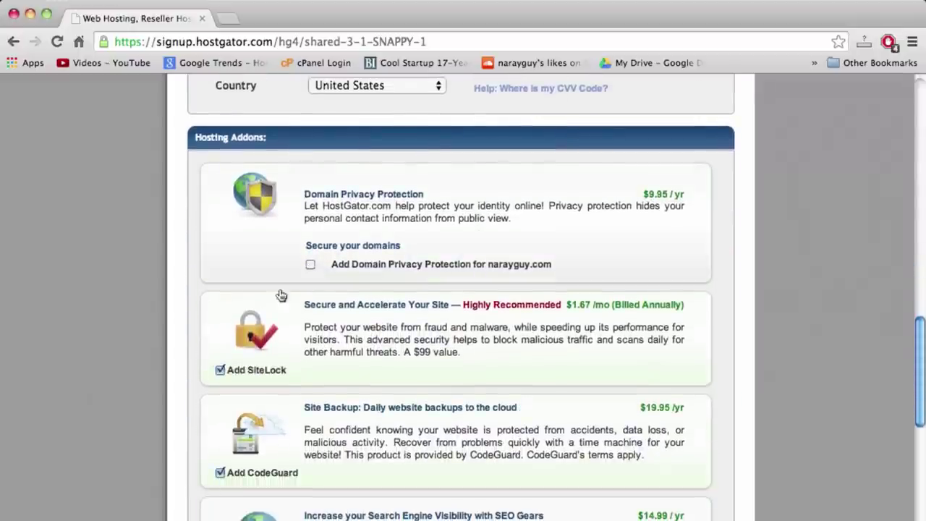
pyautogui.click(220, 370)
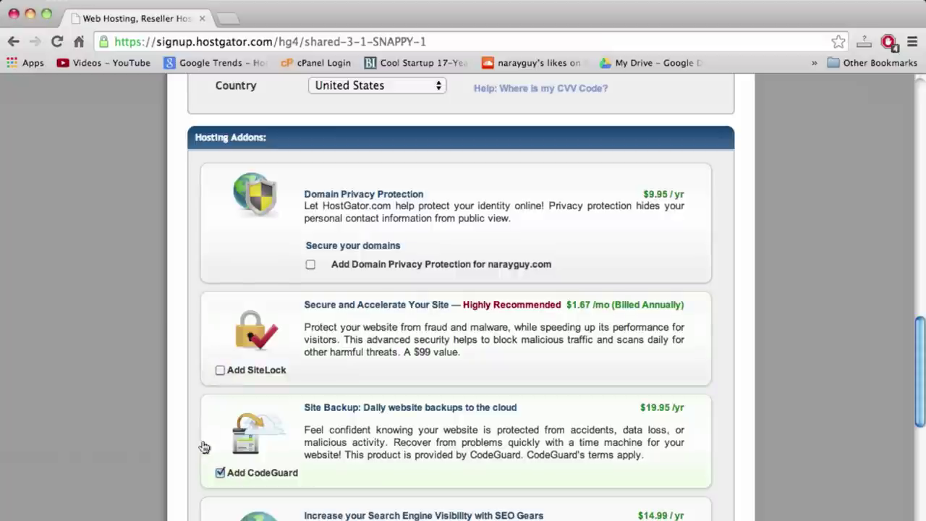
pyautogui.click(219, 473)
pyautogui.scroll(-2, 373, 450)
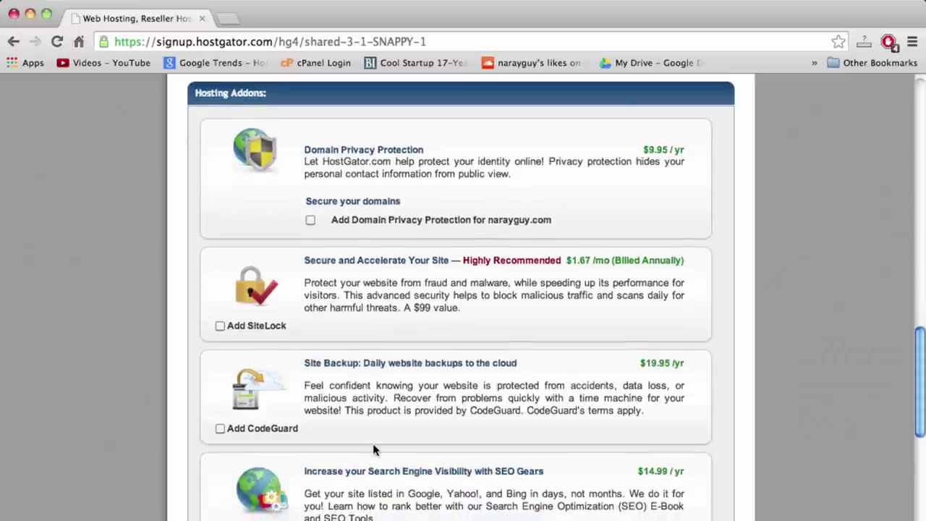
pyautogui.scroll(-3, 373, 450)
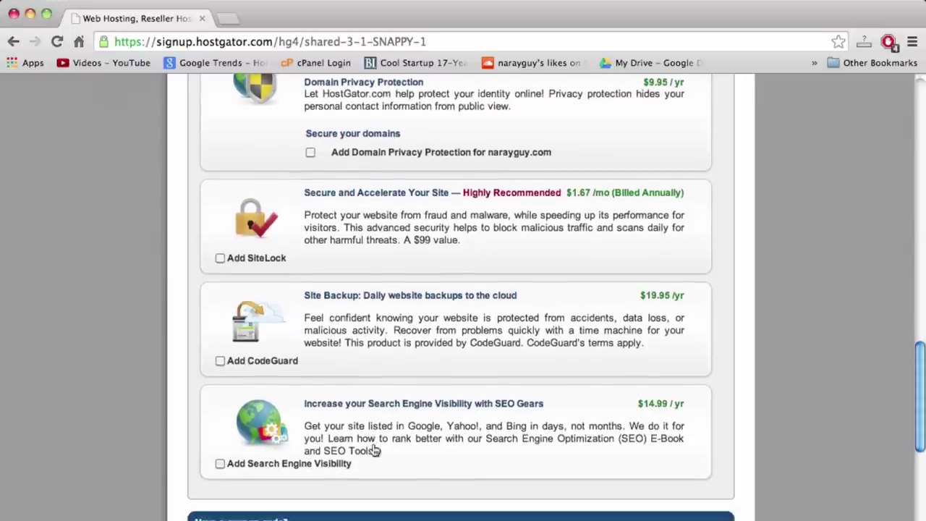
pyautogui.scroll(-3, 373, 450)
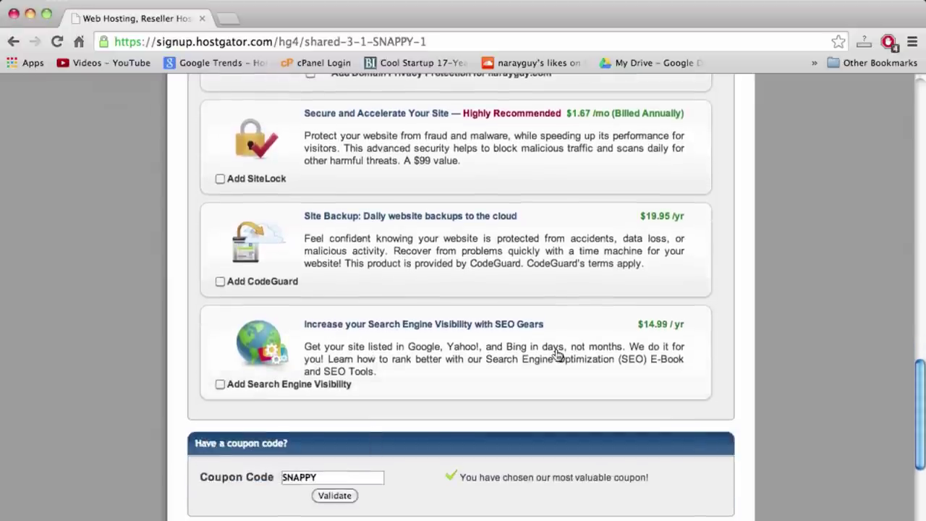
pyautogui.scroll(-8, 557, 354)
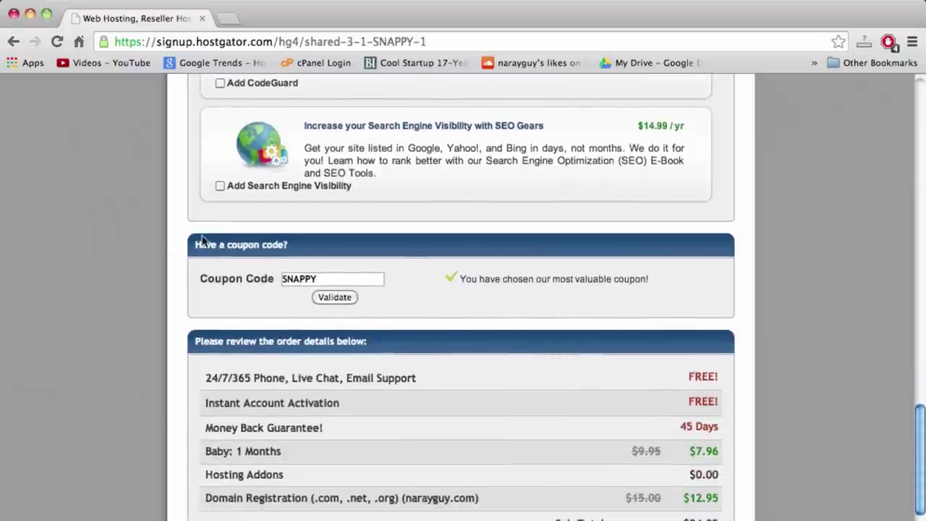
# Replace the SNAPPY coupon with coffeemoney and validate it, bringing the total to $12.96
pyautogui.moveTo(282, 279); pyautogui.dragTo(316, 279)
pyautogui.click(315, 279)
pyautogui.doubleClick(315, 279)
pyautogui.click(326, 279)
pyautogui.doubleClick(328, 279)
pyautogui.doubleClick(329, 280)
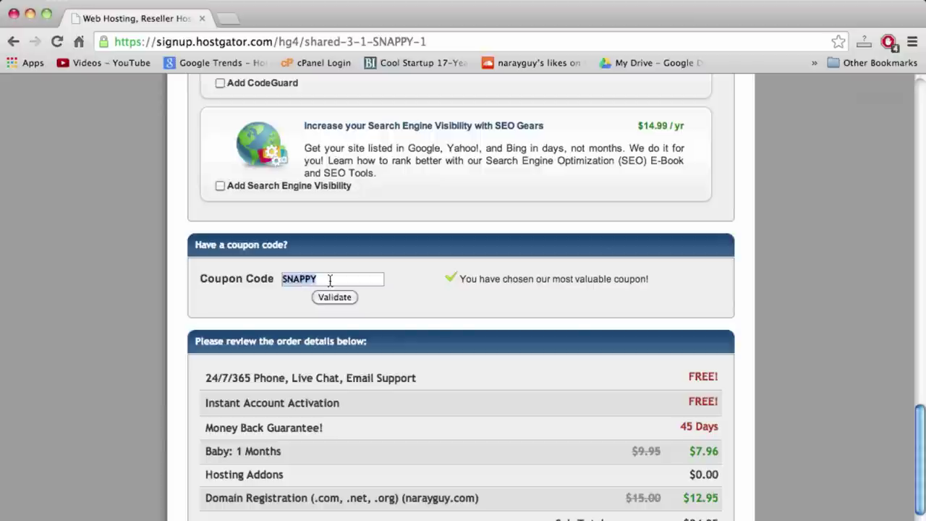
pyautogui.doubleClick(305, 284)
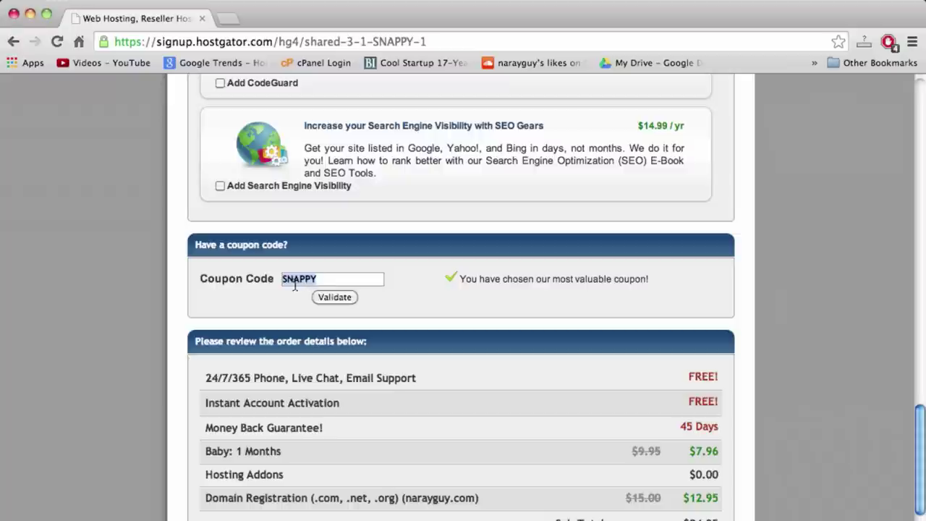
pyautogui.scroll(-2, 588, 345)
pyautogui.scroll(-1, 589, 345)
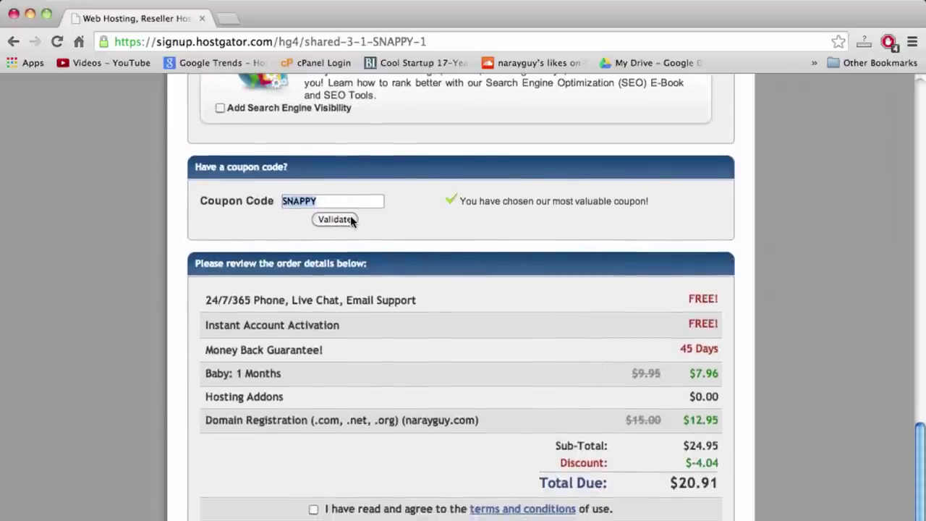
pyautogui.write('coff')
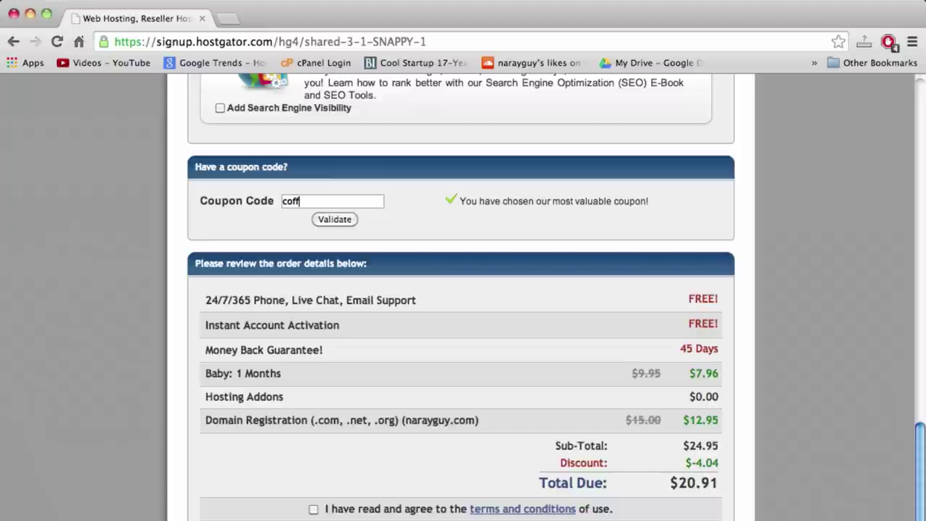
pyautogui.write('eemoney')
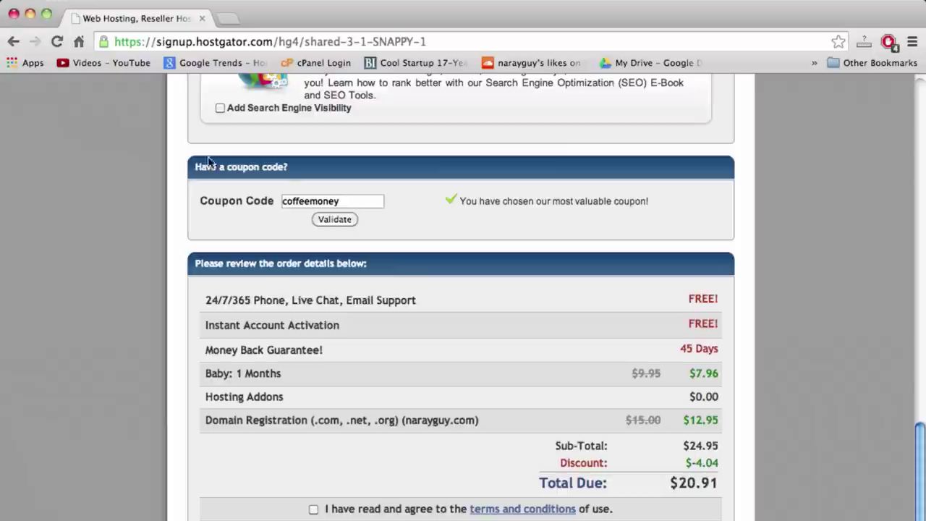
pyautogui.click(335, 219)
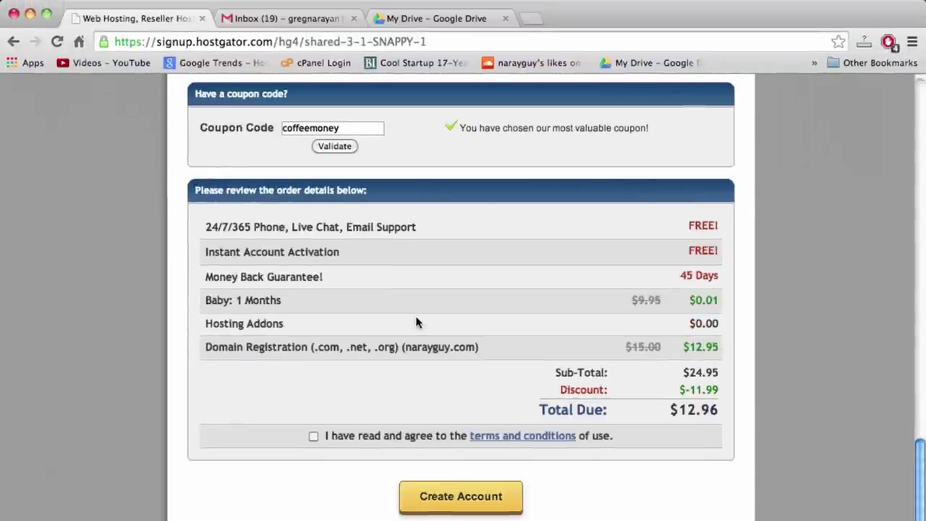
# Choose PayPal instead of credit card as the payment method
pyautogui.scroll(3, 661, 459)
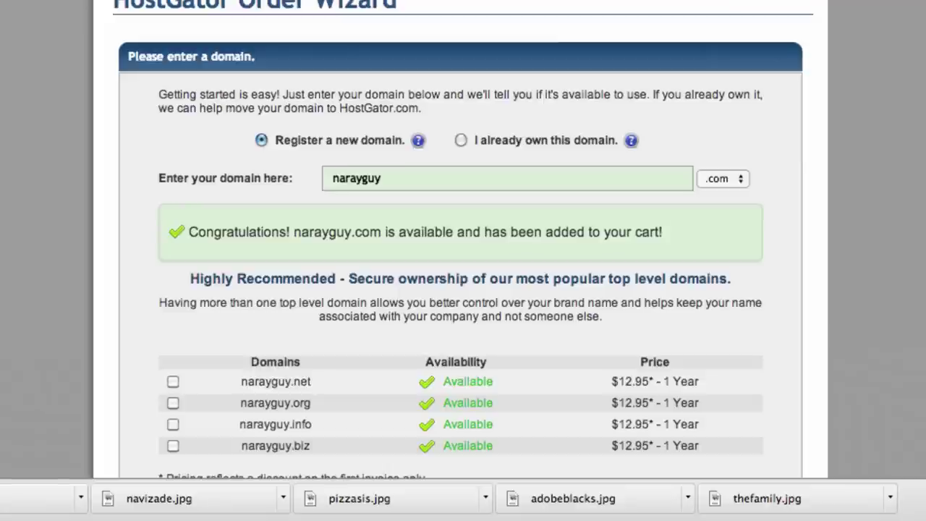
pyautogui.scroll(-5, 460, 261)
pyautogui.scroll(2, 460, 261)
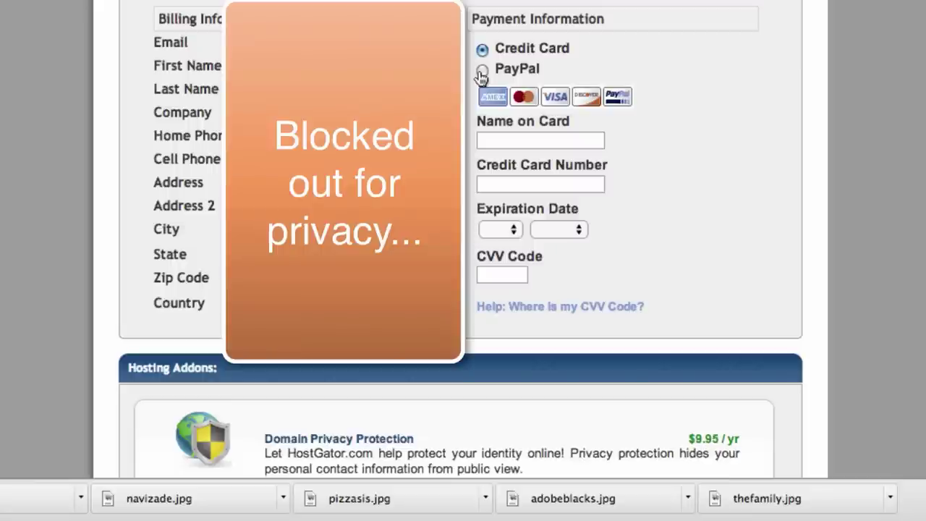
pyautogui.click(482, 70)
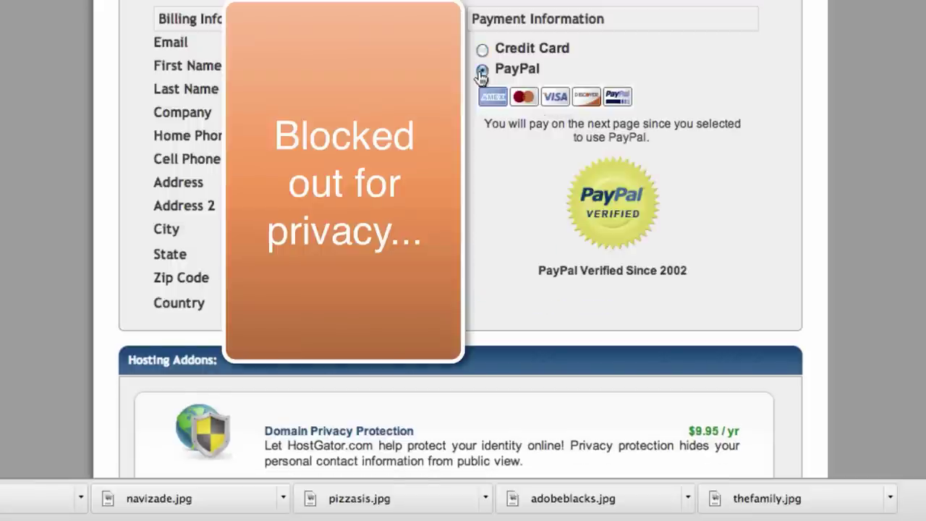
# Accept the terms and conditions and submit the order with Create Account
pyautogui.scroll(-10, 912, 177)
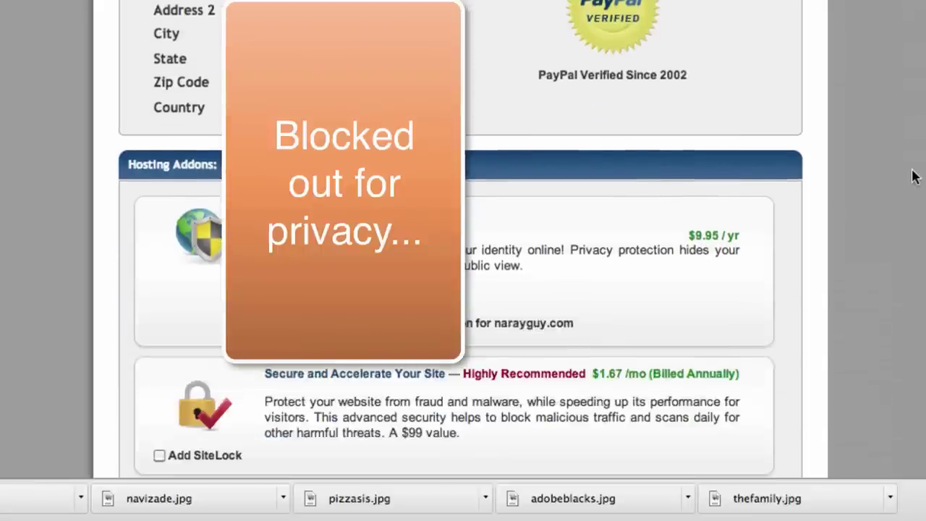
pyautogui.scroll(-12, 913, 177)
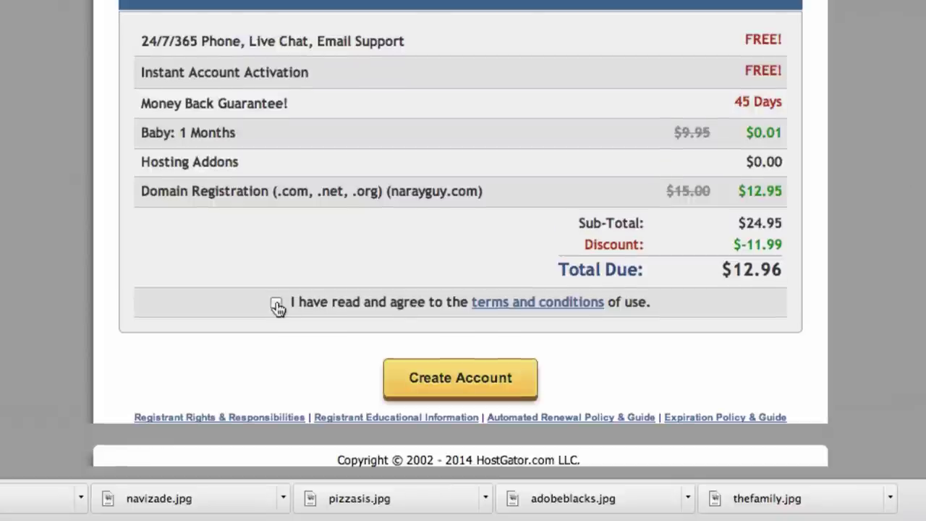
pyautogui.click(276, 304)
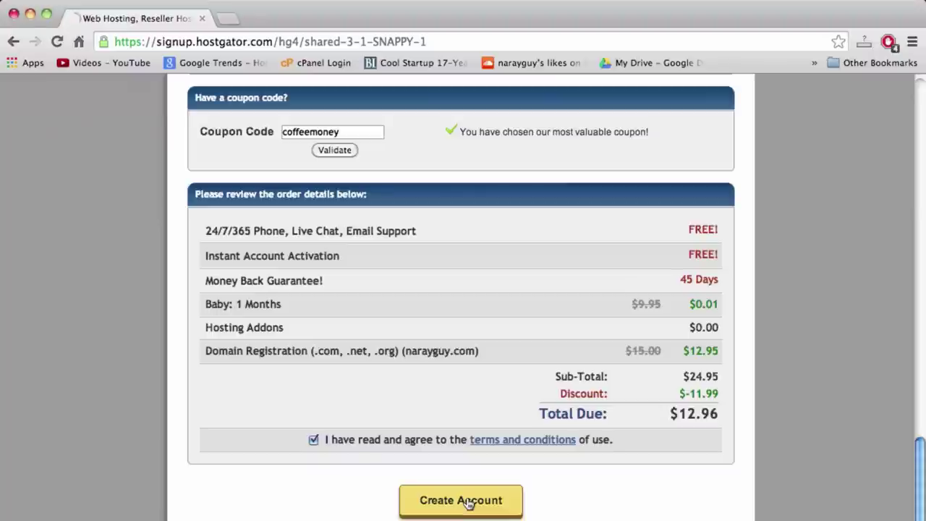
pyautogui.click(467, 503)
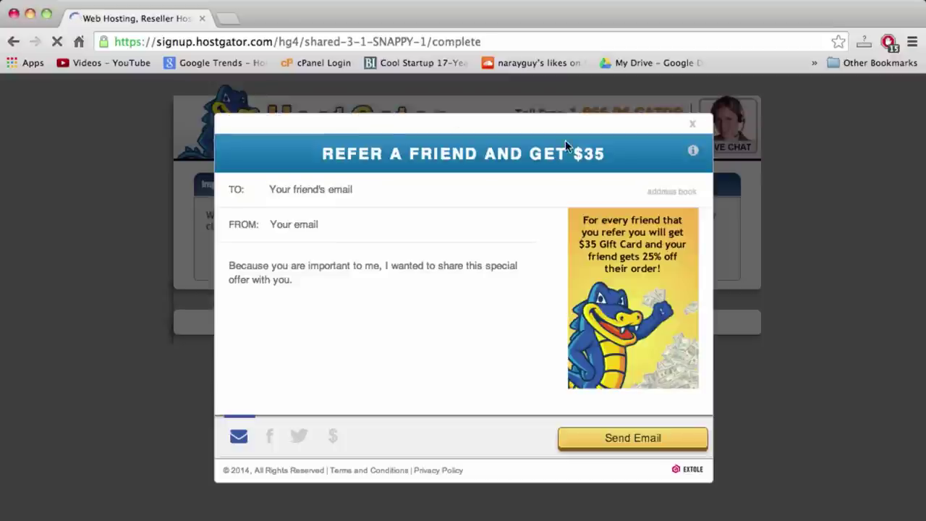
# Dismiss the $35 Refer a Friend popup
pyautogui.click(693, 127)
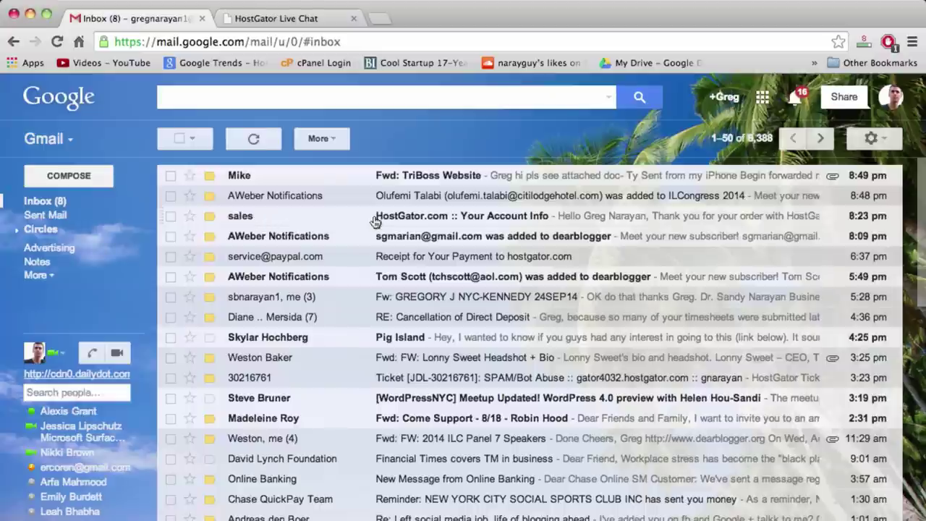
# Open the HostGator 'Your Account Info' email and copy the control panel password
pyautogui.click(454, 223)
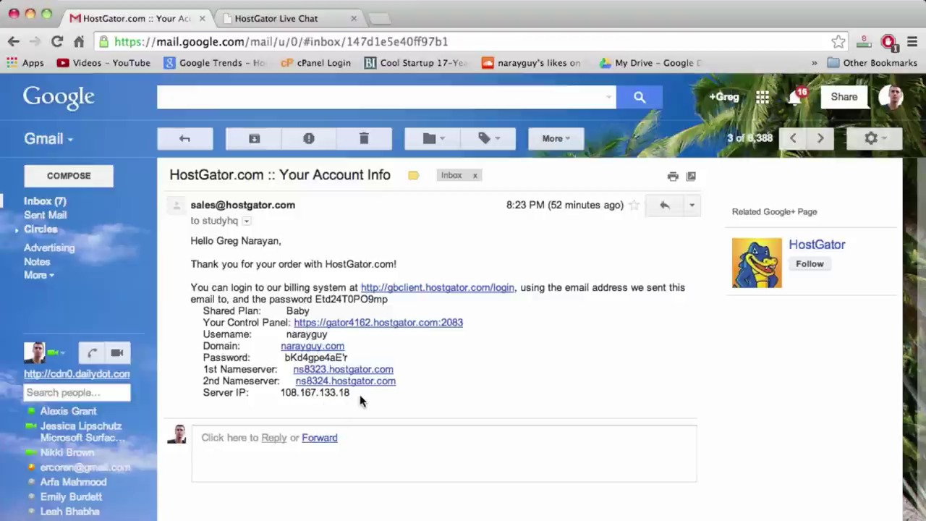
pyautogui.moveTo(360, 394); pyautogui.dragTo(192, 248)
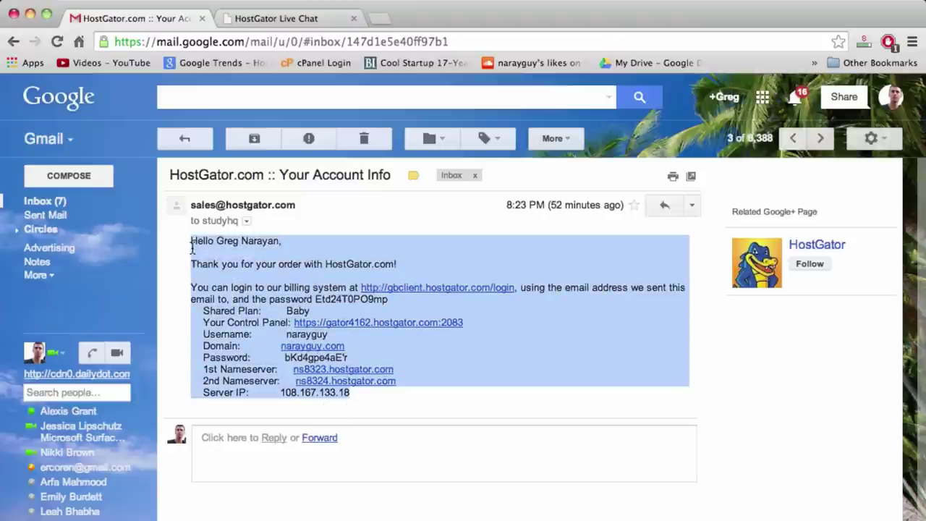
pyautogui.click(337, 342)
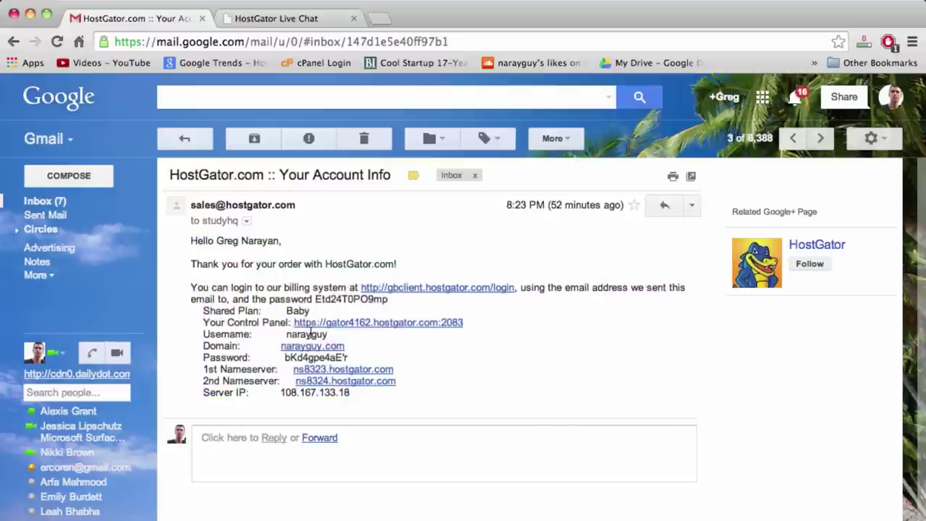
pyautogui.moveTo(463, 326); pyautogui.dragTo(295, 328)
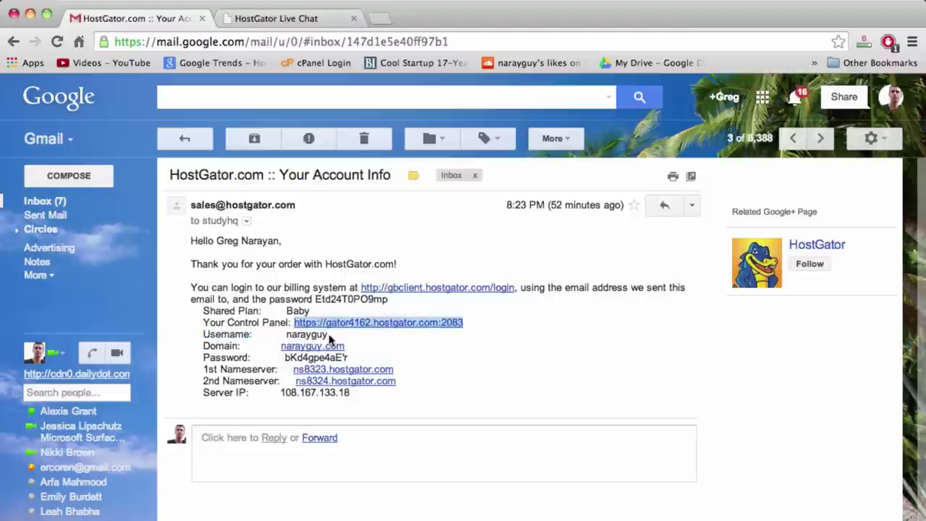
pyautogui.doubleClick(332, 359)
pyautogui.rightClick(332, 359)
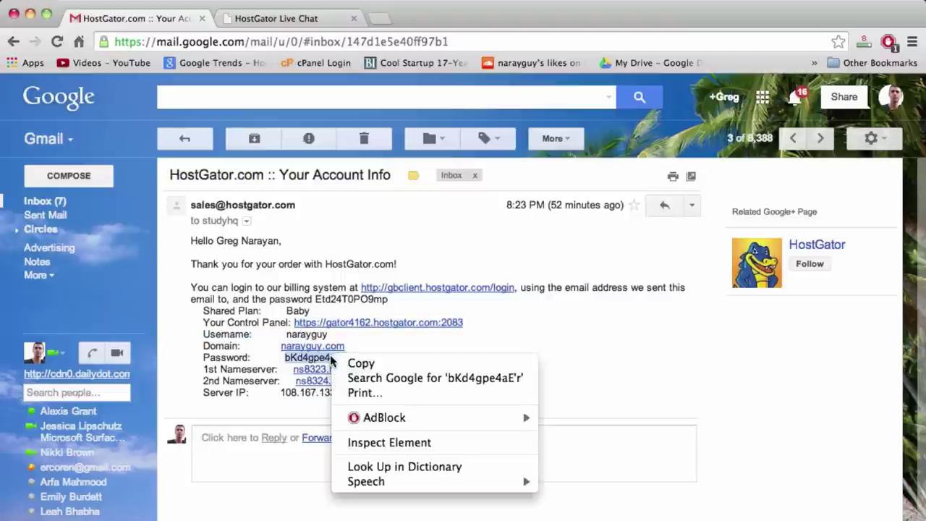
pyautogui.click(359, 363)
pyautogui.click(374, 368)
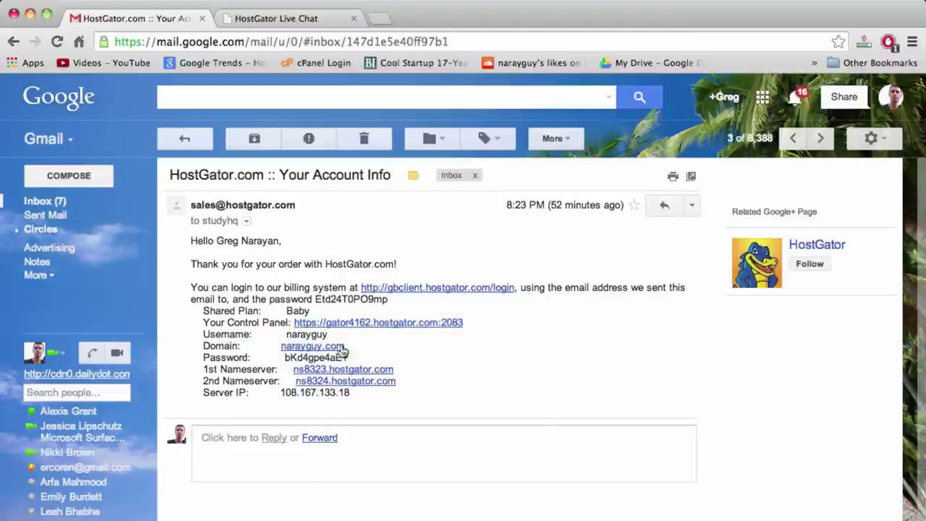
# Review the username and billing password, then follow the Your Control Panel link
pyautogui.doubleClick(303, 334)
pyautogui.doubleClick(303, 334)
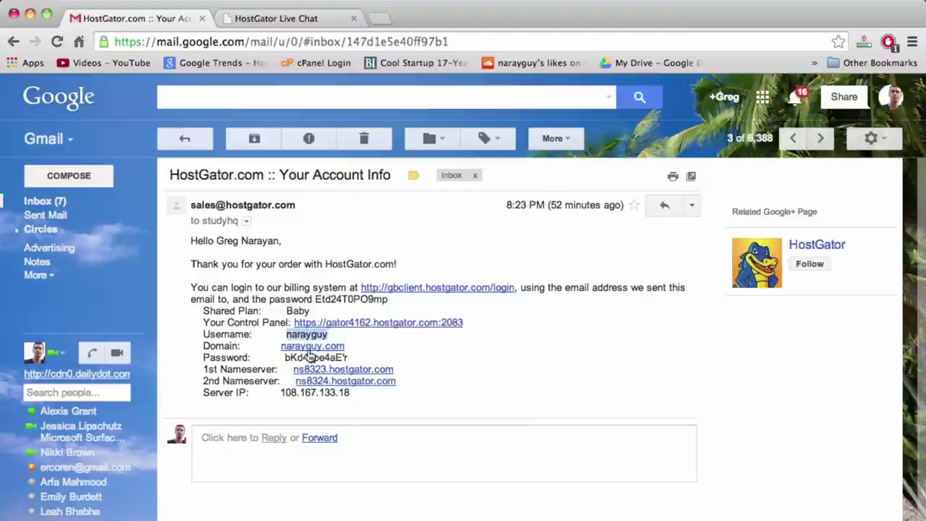
pyautogui.click(365, 356)
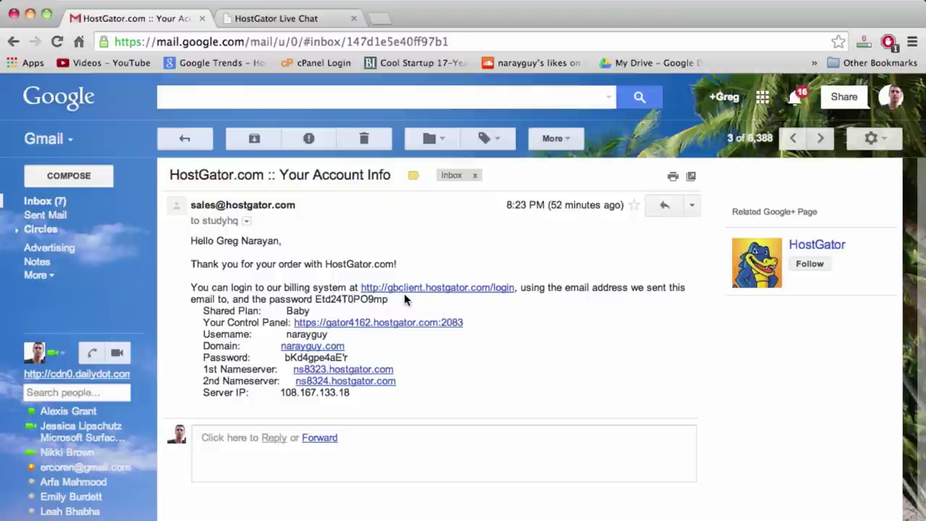
pyautogui.doubleClick(363, 303)
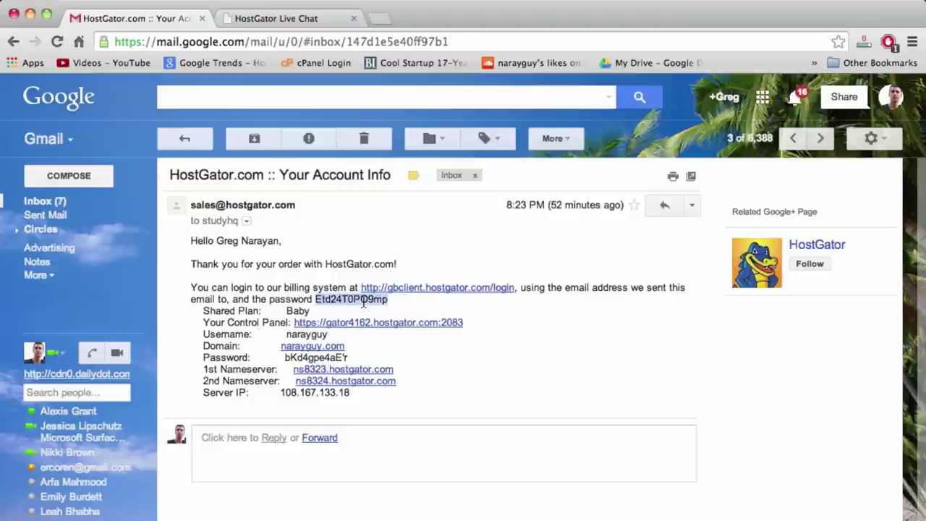
pyautogui.click(401, 300)
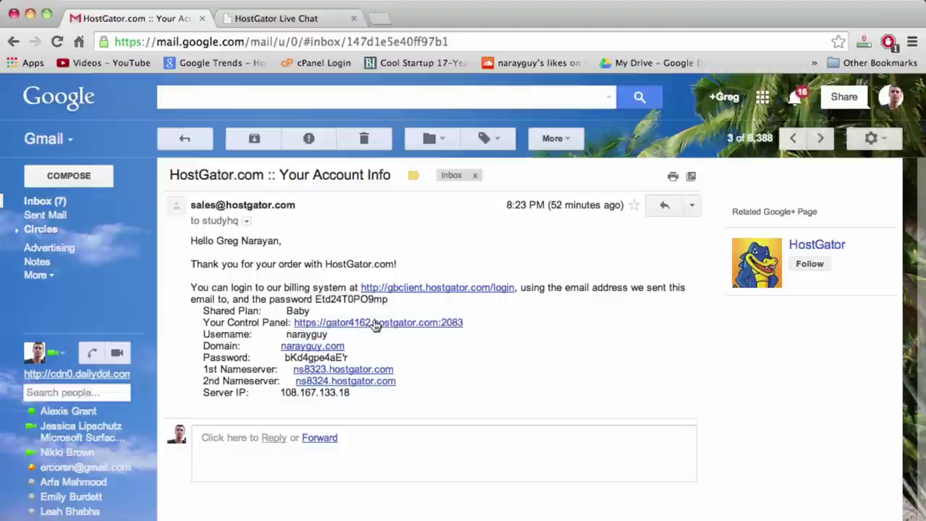
pyautogui.click(375, 323)
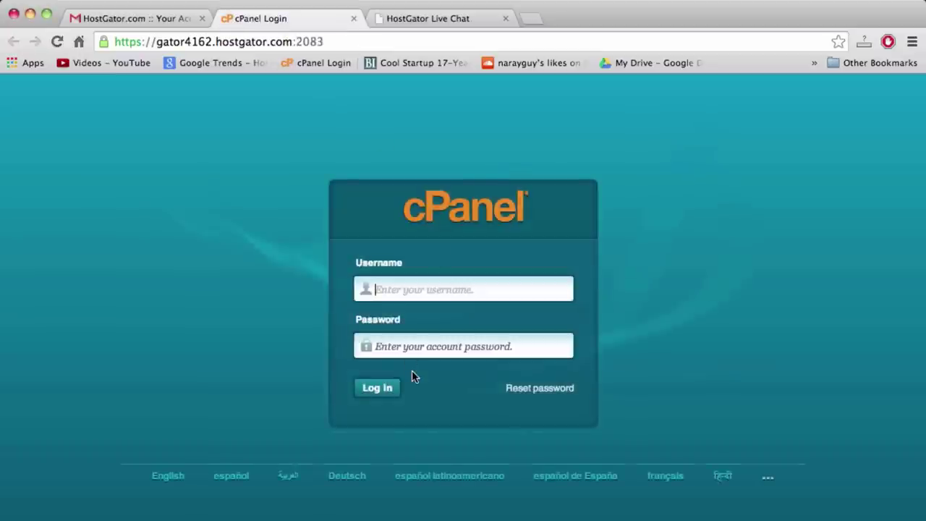
# Log in to cPanel with the account username and the pasted control panel password
pyautogui.write('narayguy')
pyautogui.click(375, 345)
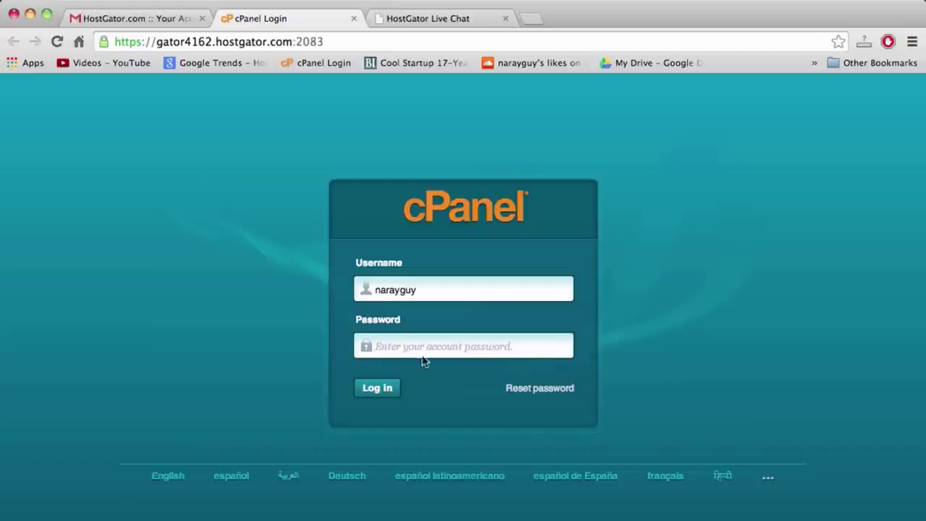
pyautogui.rightClick(455, 352)
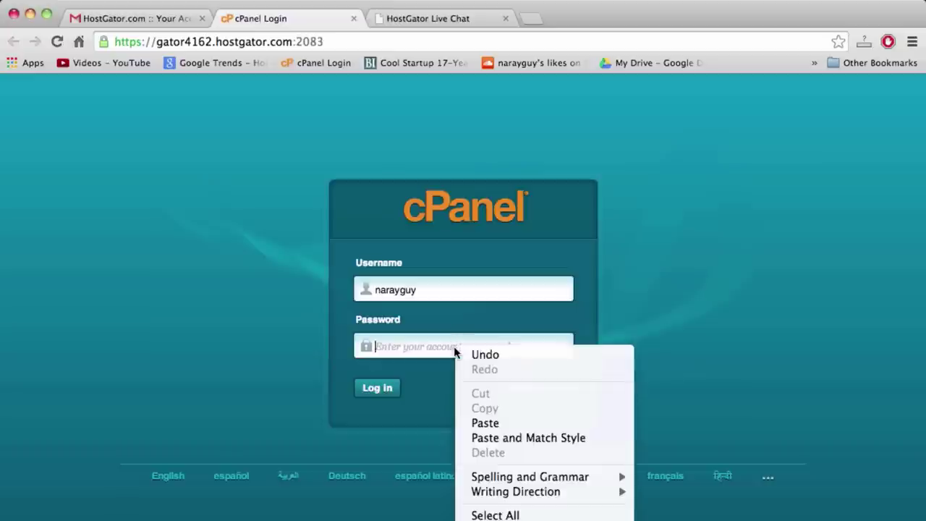
pyautogui.click(483, 423)
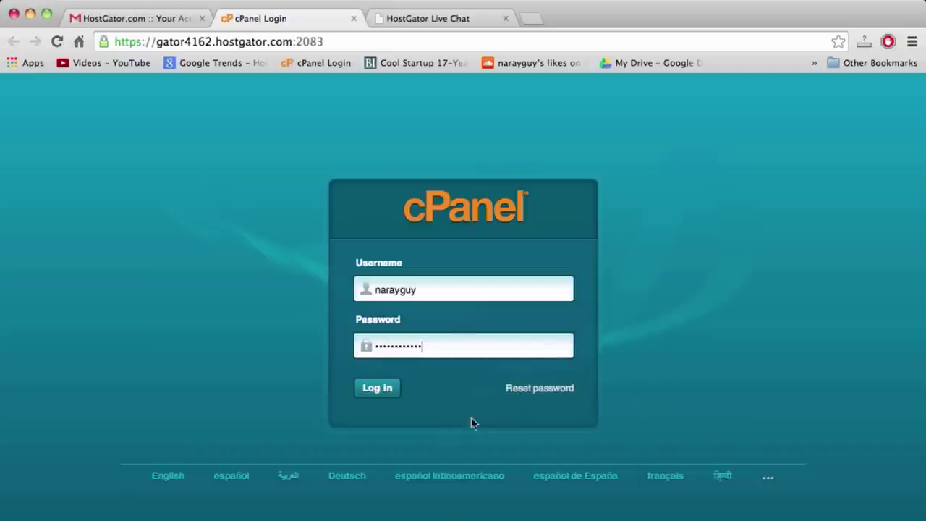
pyautogui.click(374, 387)
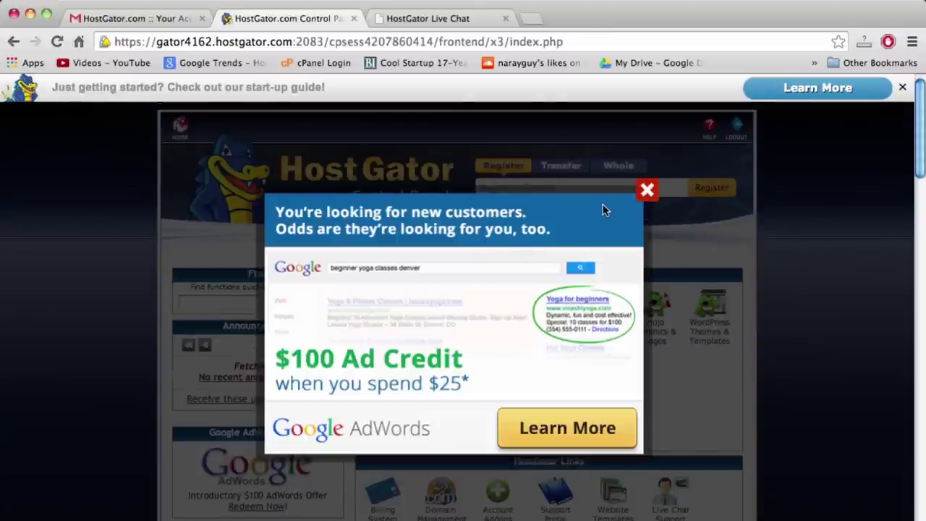
# Dismiss the advertising overlay and the new-user welcome dialog on the cPanel home page
pyautogui.click(646, 189)
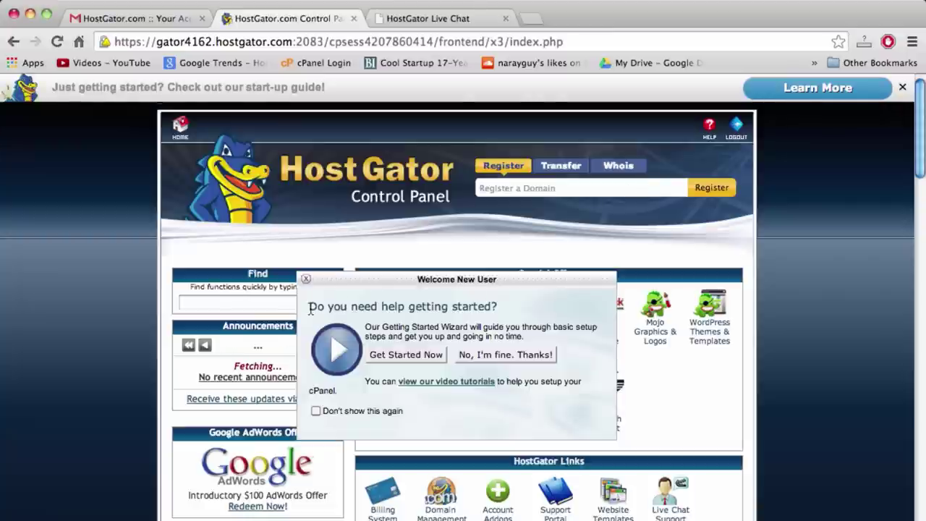
pyautogui.click(306, 279)
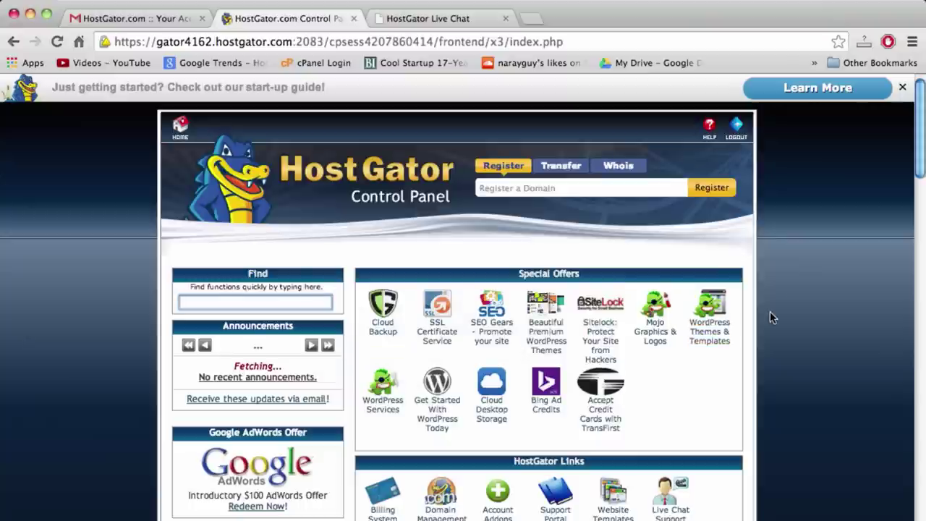
pyautogui.scroll(-4, 771, 317)
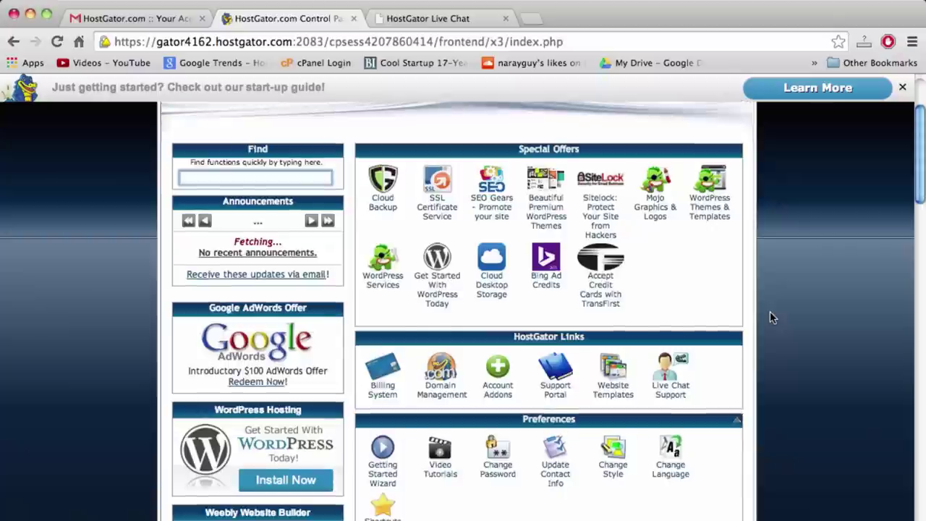
pyautogui.scroll(-10, 771, 317)
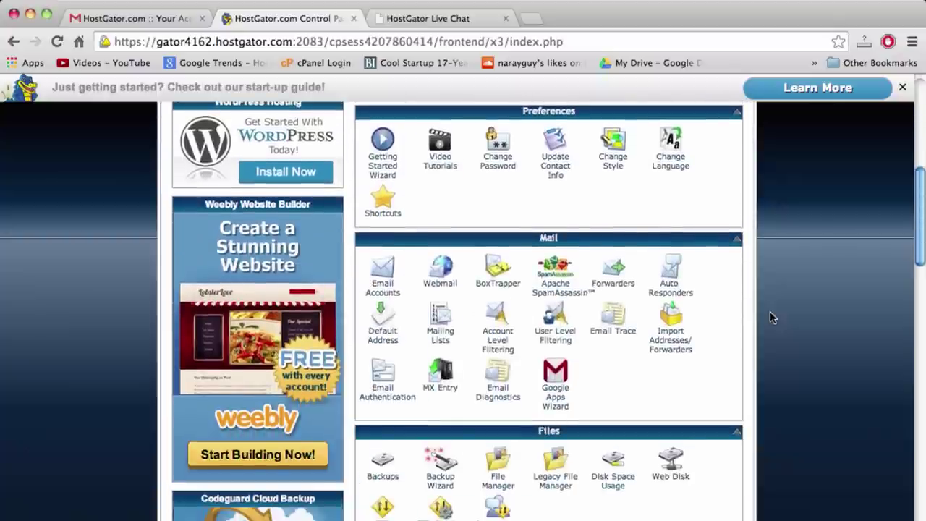
pyautogui.scroll(-4, 770, 311)
pyautogui.scroll(15, 770, 311)
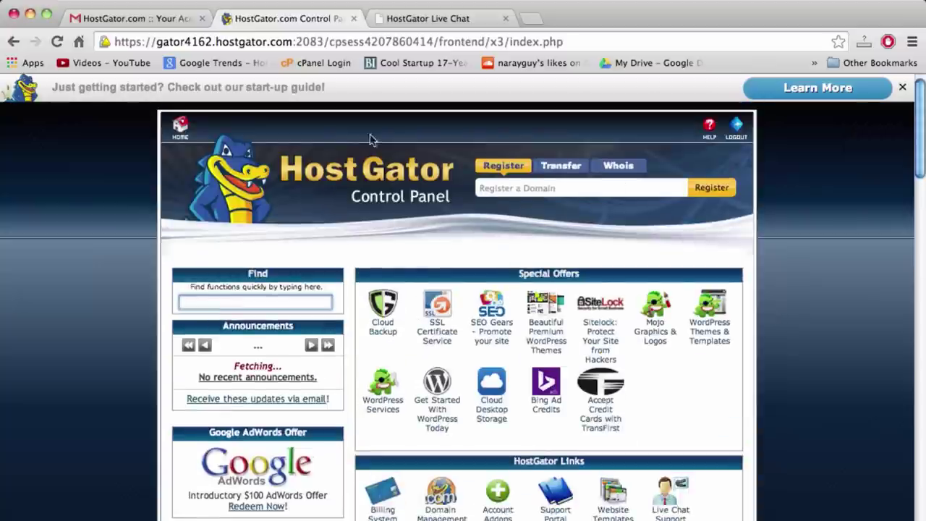
pyautogui.click(231, 397)
# Scroll down to Software/Services and launch QuickInstall
pyautogui.scroll(-5, 465, 332)
pyautogui.scroll(-8, 465, 332)
pyautogui.scroll(-12, 465, 334)
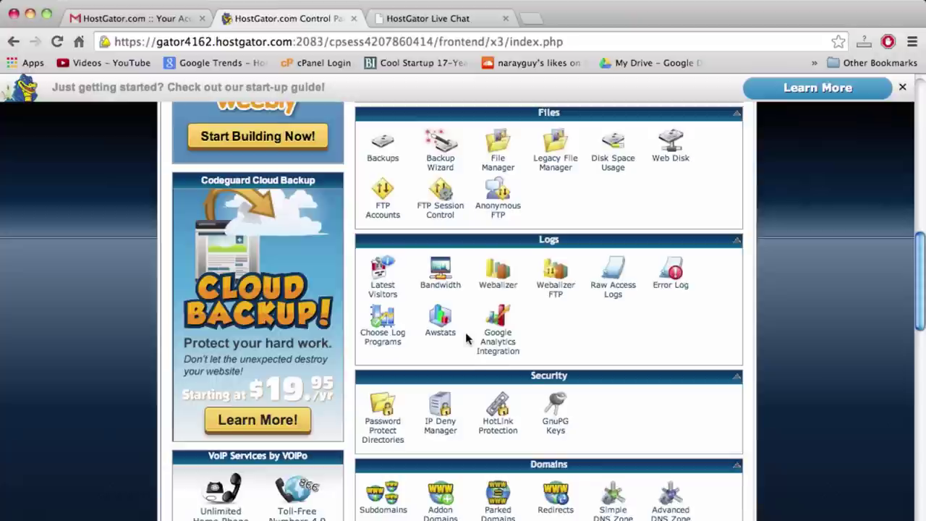
pyautogui.scroll(-10, 465, 333)
pyautogui.scroll(-3, 465, 333)
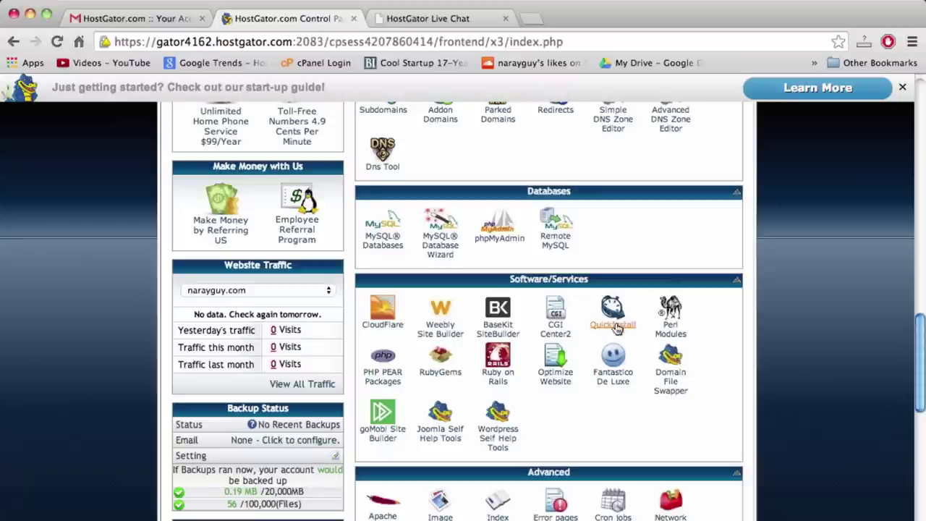
pyautogui.click(617, 328)
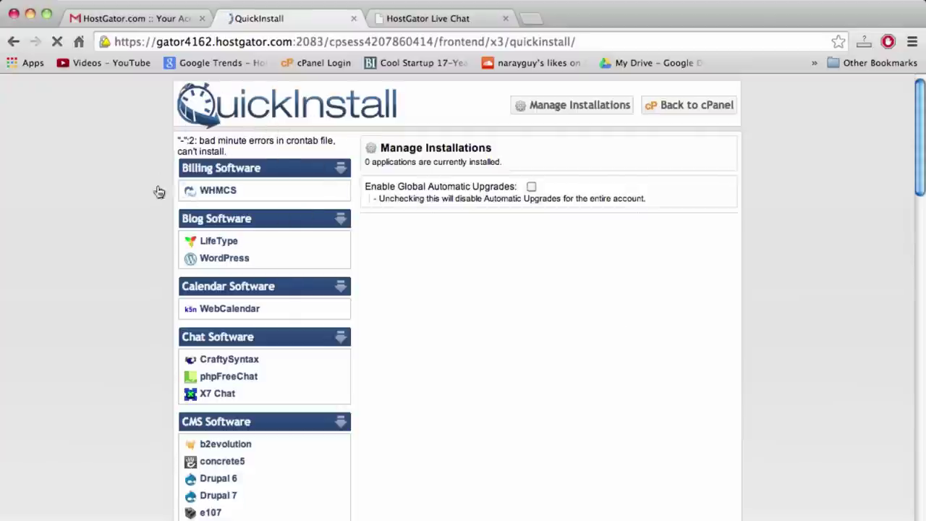
# Choose WordPress in QuickInstall and continue to its install form, keeping the existing domain
pyautogui.click(230, 260)
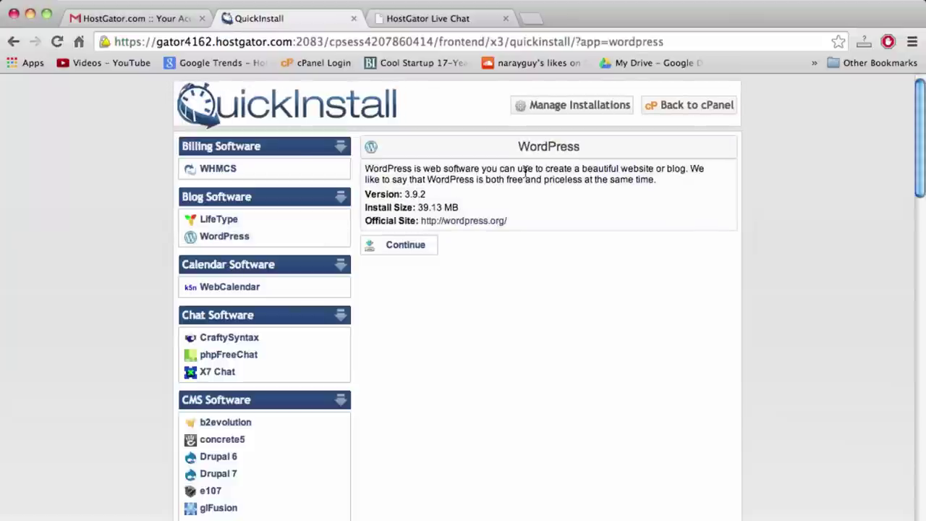
pyautogui.click(403, 248)
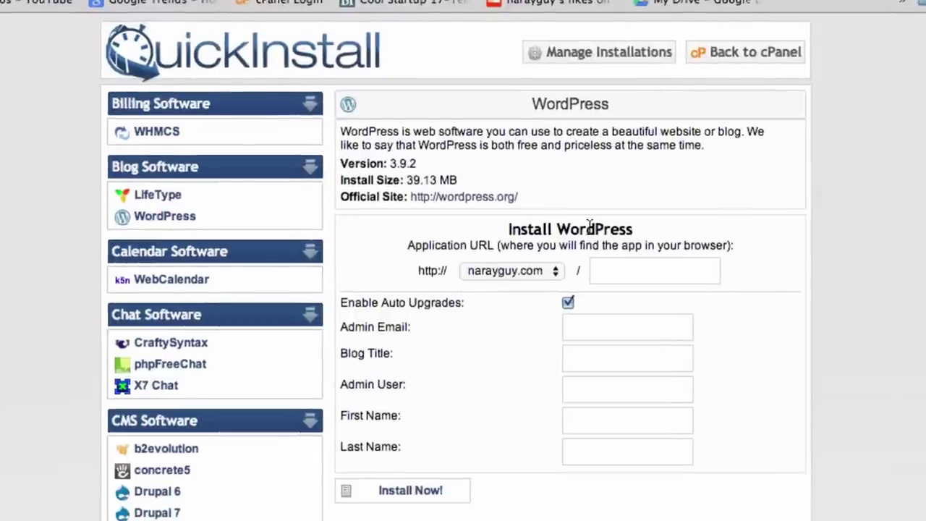
pyautogui.click(611, 272)
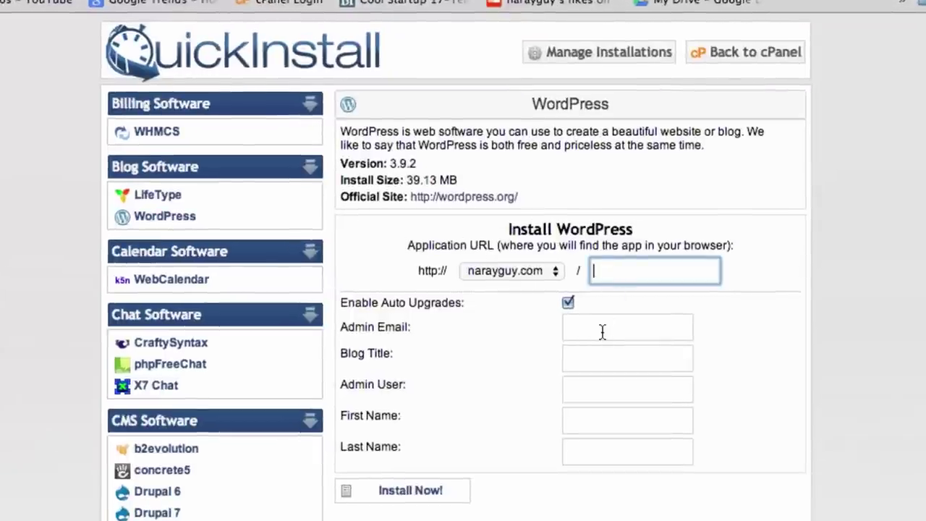
pyautogui.click(603, 332)
pyautogui.click(602, 356)
pyautogui.click(601, 392)
pyautogui.click(602, 422)
pyautogui.click(600, 449)
pyautogui.click(604, 426)
pyautogui.click(601, 392)
pyautogui.click(601, 355)
pyautogui.click(611, 325)
pyautogui.click(621, 279)
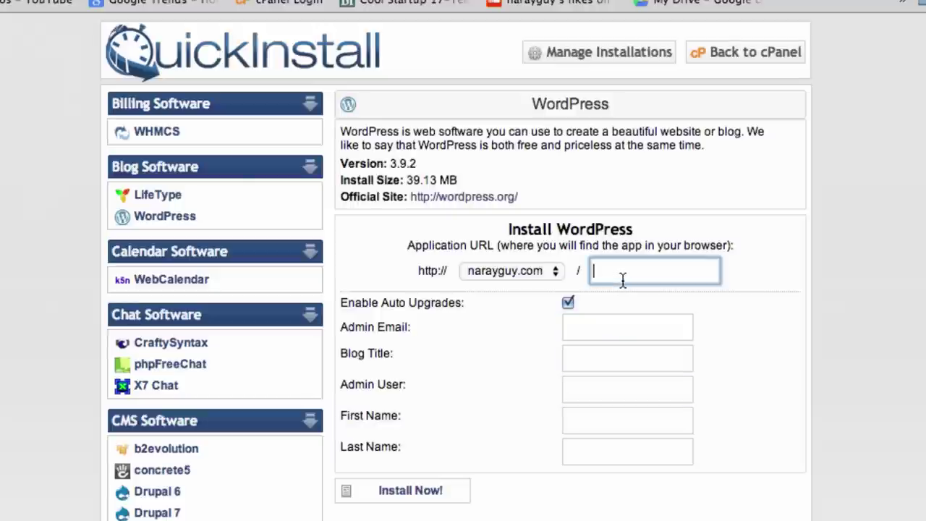
pyautogui.click(559, 269)
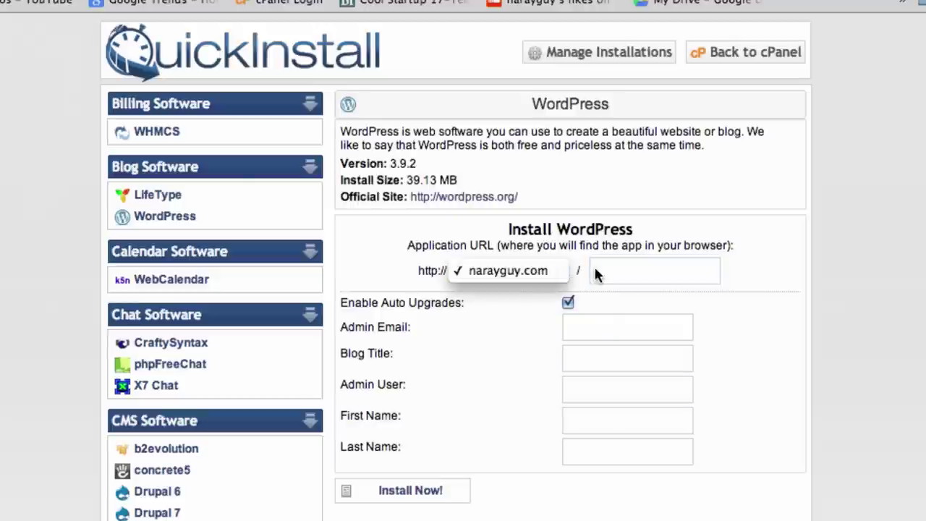
pyautogui.click(620, 273)
pyautogui.click(621, 273)
# Leave the install path empty so WordPress installs at the domain root
pyautogui.write('blog')
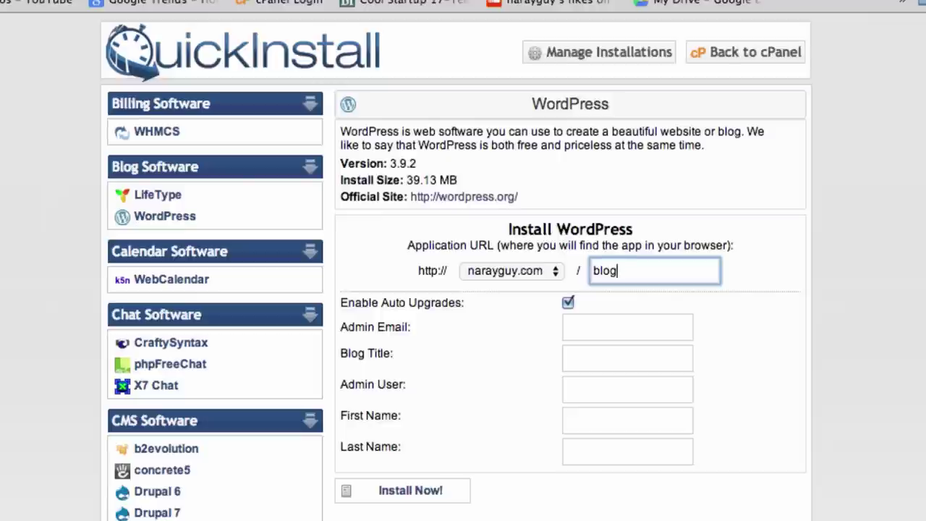
pyautogui.press('BackSpace')
pyautogui.press('BackSpace')
pyautogui.write('wordpress')
pyautogui.press('BackSpace')
pyautogui.press('BackSpace')
pyautogui.press('BackSpace')
pyautogui.press('BackSpace')
pyautogui.press('BackSpace')
pyautogui.press('BackSpace')
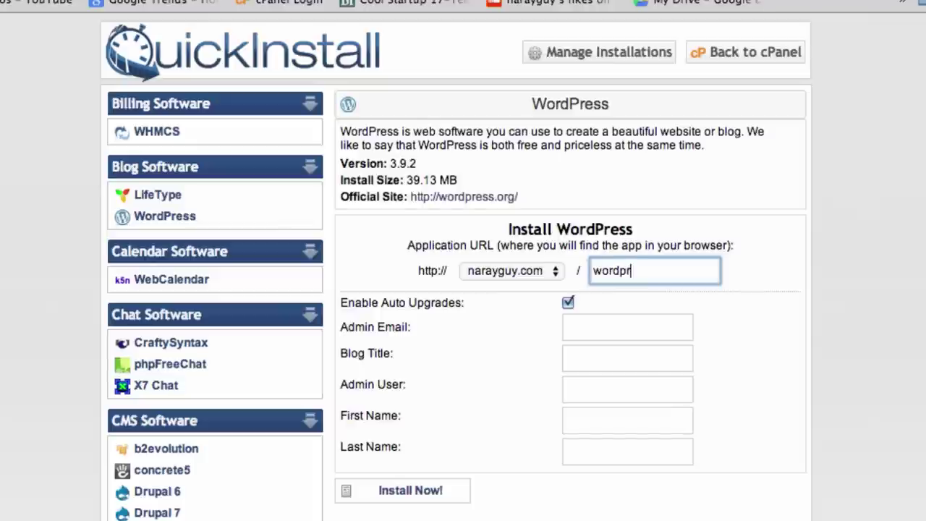
pyautogui.press('BackSpace')
pyautogui.press('BackSpace')
pyautogui.press('BackSpace')
# Enter the admin e-mail address and check that it is correct
pyautogui.click(590, 332)
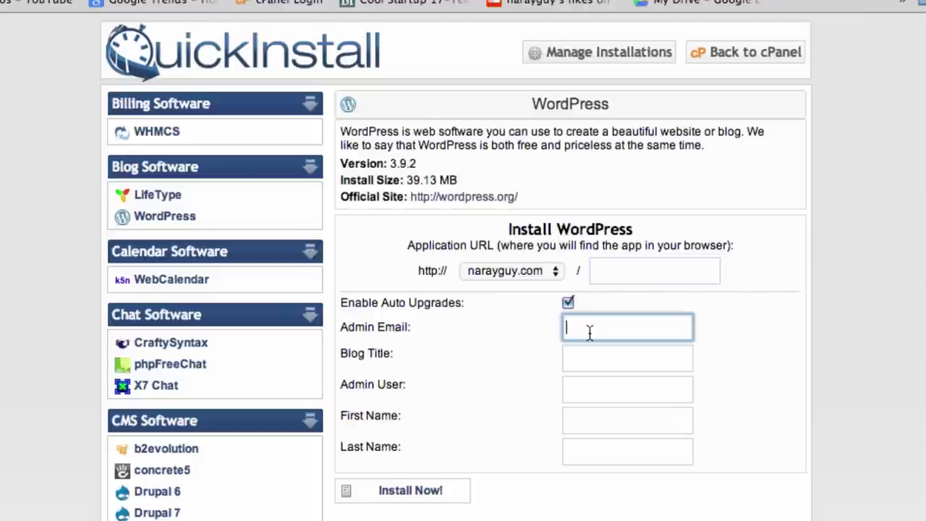
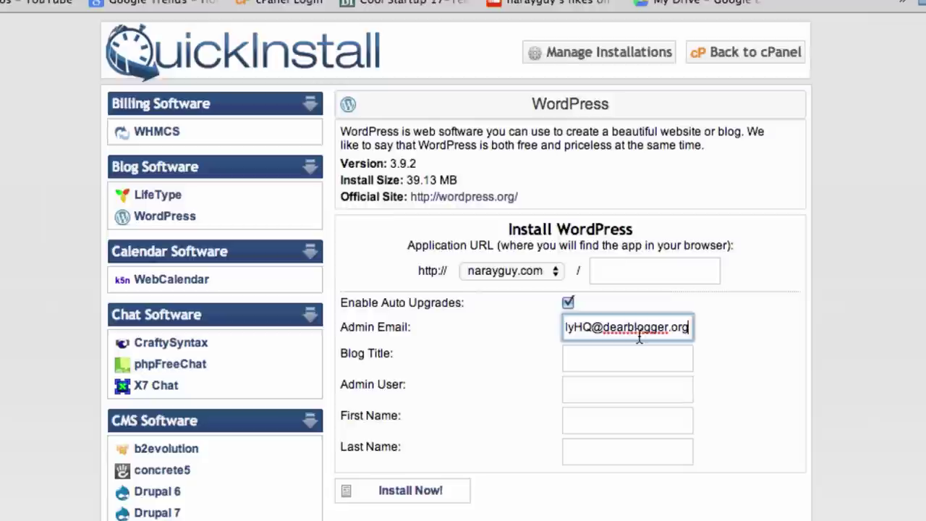
pyautogui.moveTo(668, 329); pyautogui.dragTo(562, 331)
pyautogui.click(583, 329)
pyautogui.doubleClick(600, 330)
pyautogui.click(600, 333)
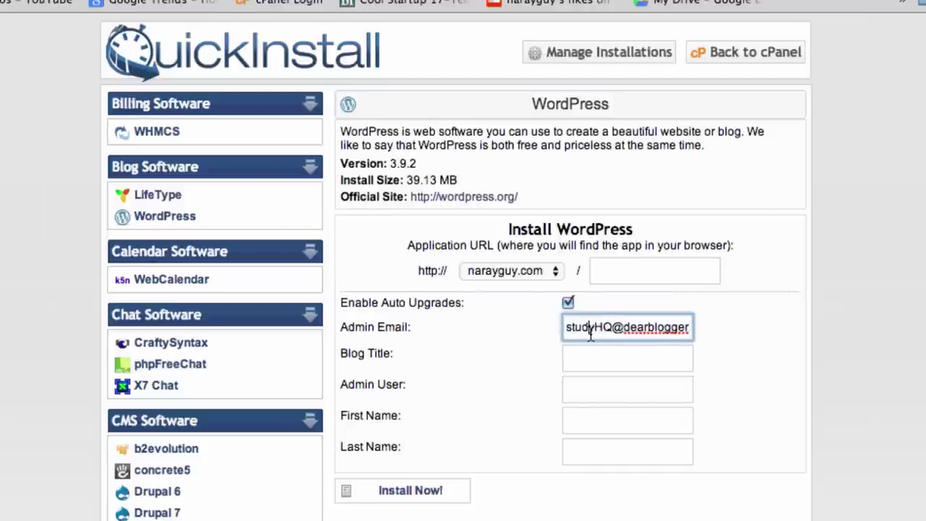
pyautogui.moveTo(580, 331); pyautogui.dragTo(698, 326)
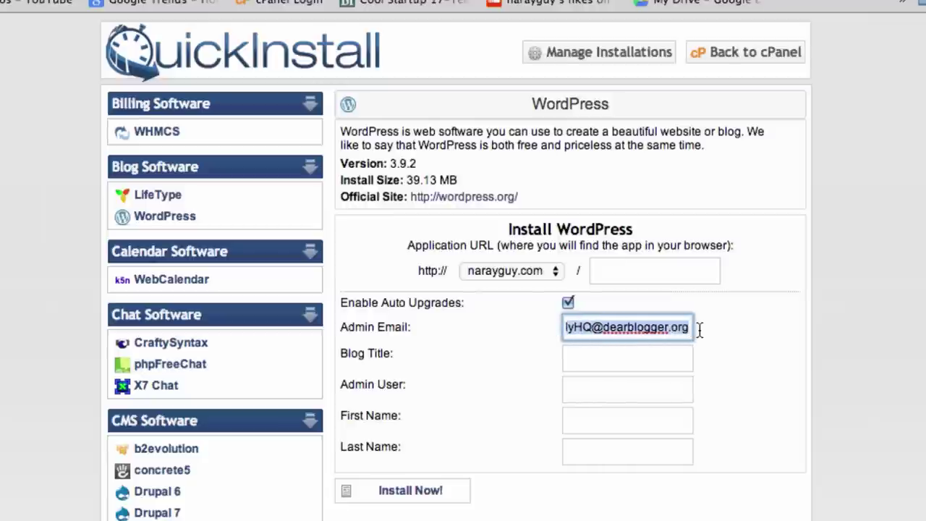
# Set the blog title to 'Travel Blog' and fill in the admin username, first and last name
pyautogui.click(650, 357)
pyautogui.write('Travel Blog')
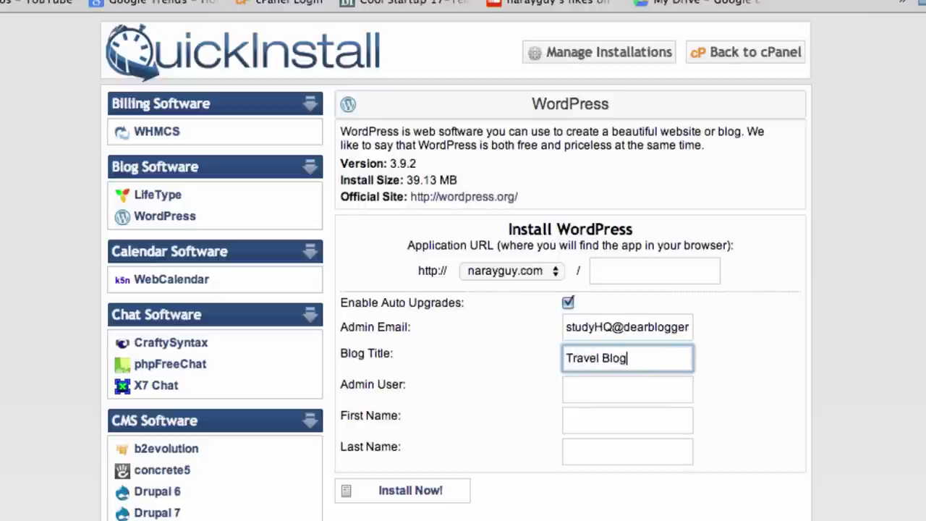
pyautogui.click(627, 388)
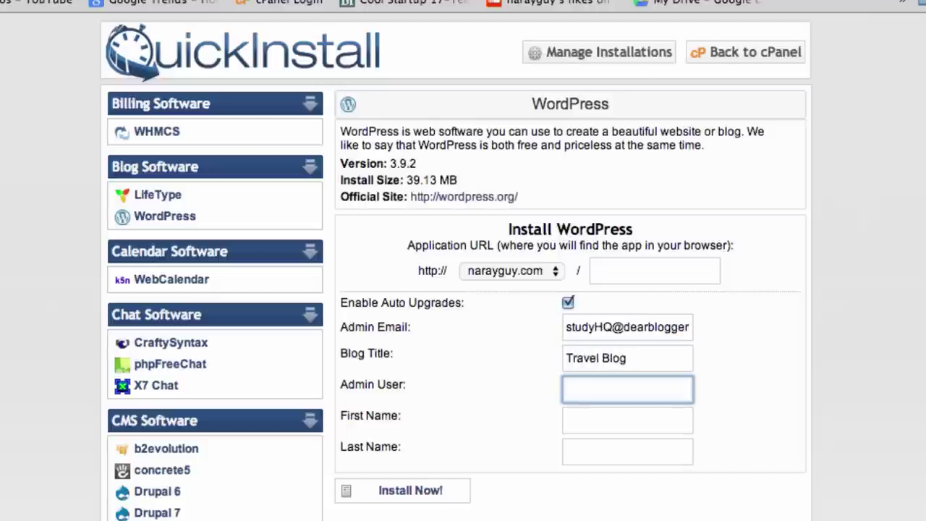
pyautogui.write('Greg')
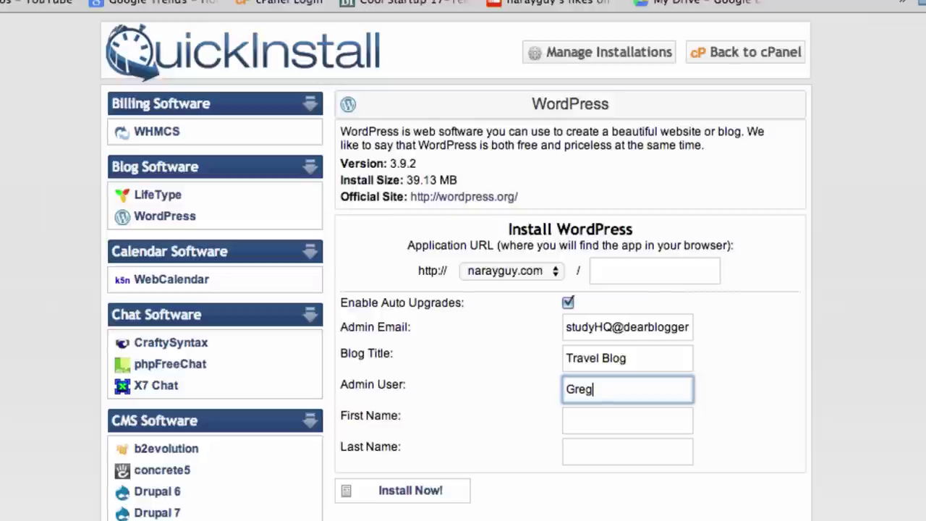
pyautogui.press('Tab')
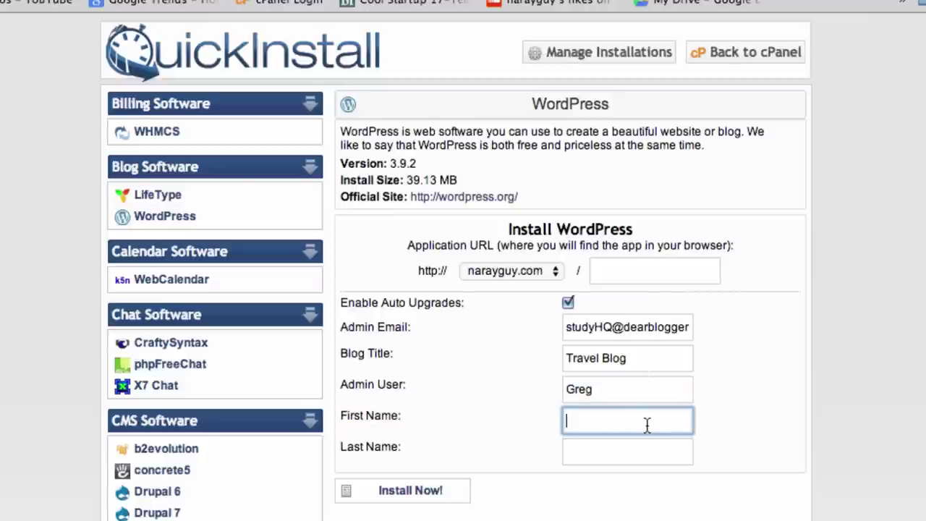
pyautogui.write('Greg')
pyautogui.press('Tab')
pyautogui.write('Narayan')
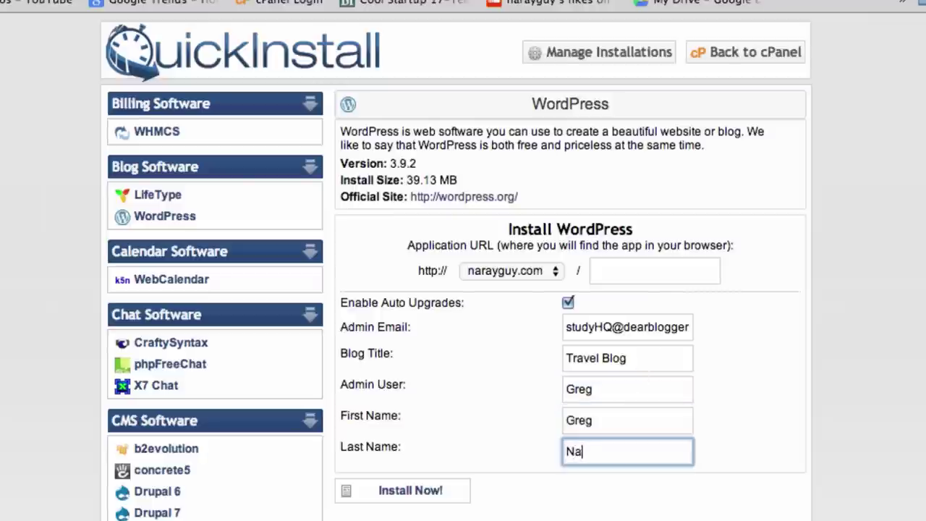
# Retype the admin username, settling on the owner's first name
pyautogui.click(585, 391)
pyautogui.doubleClick(584, 390)
pyautogui.write('admin')
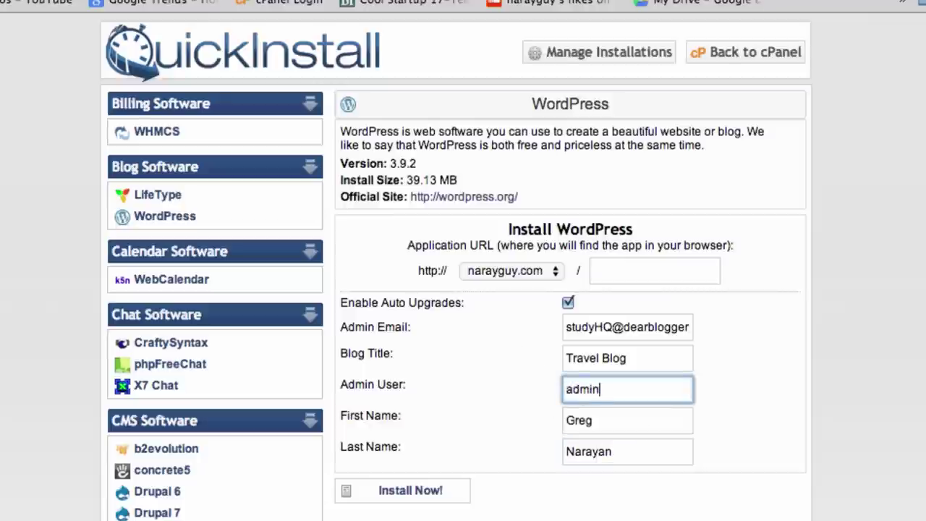
pyautogui.press('BackSpace')
pyautogui.press('BackSpace')
pyautogui.press('BackSpace')
pyautogui.write('gnarayan')
pyautogui.press('BackSpace')
pyautogui.press('BackSpace')
pyautogui.press('BackSpace')
pyautogui.press('BackSpace')
pyautogui.press('BackSpace')
pyautogui.press('BackSpace')
pyautogui.press('BackSpace')
pyautogui.press('BackSpace')
pyautogui.write('Greg')
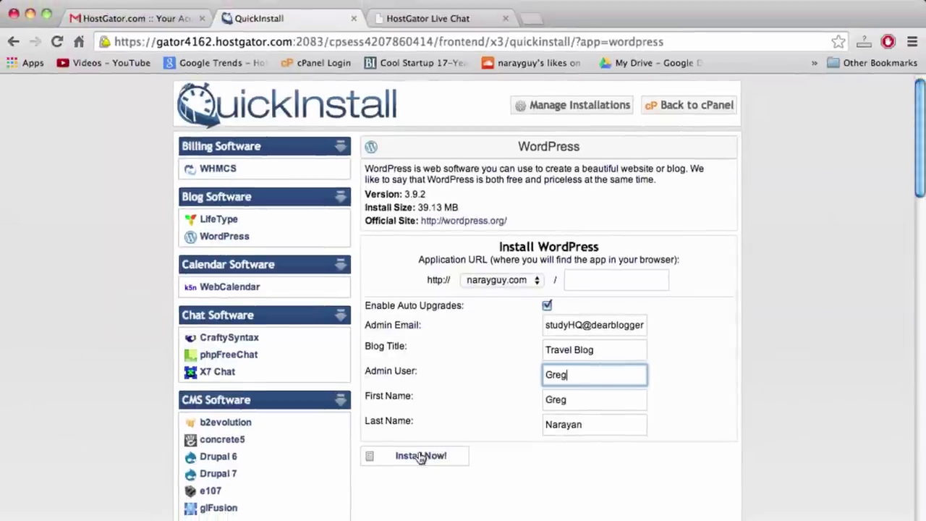
# Install WordPress until the Congratulations message shows, then bring the TextEdit cost notes forward
pyautogui.click(421, 456)
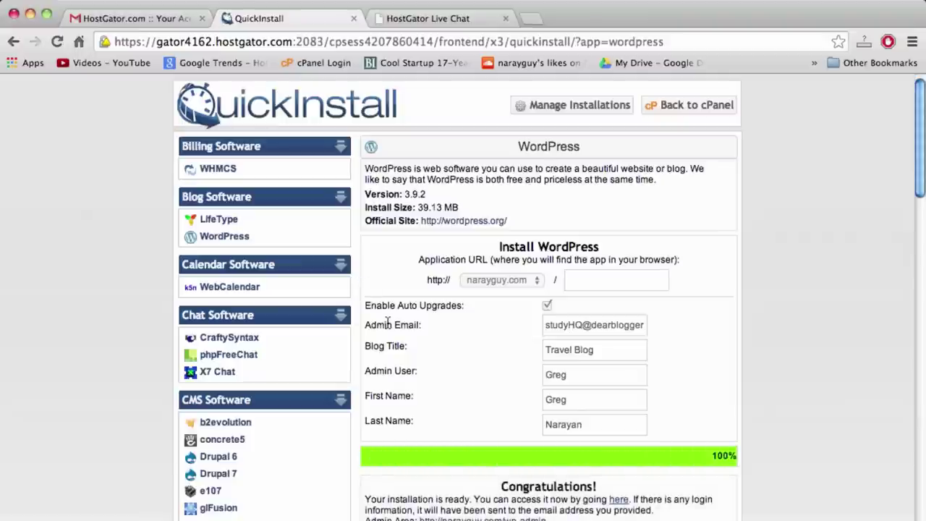
pyautogui.scroll(-3, 600, 361)
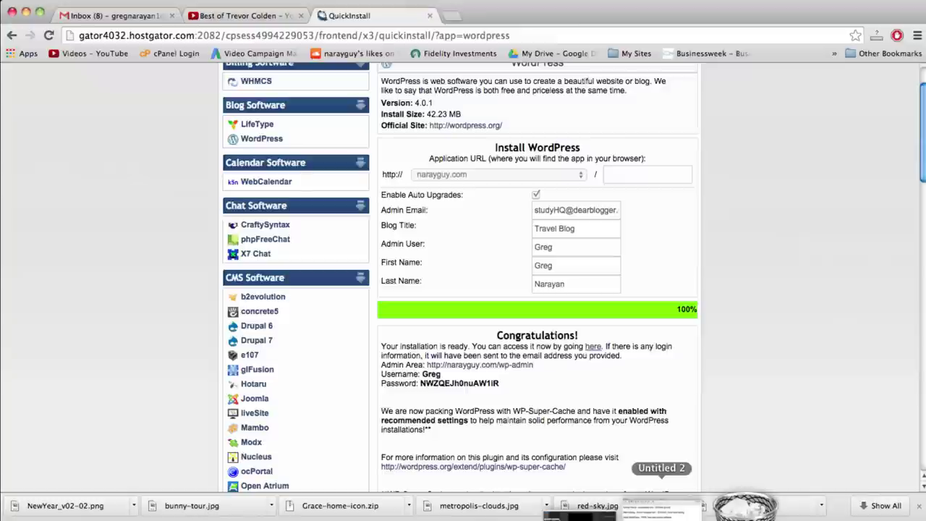
pyautogui.click(661, 508)
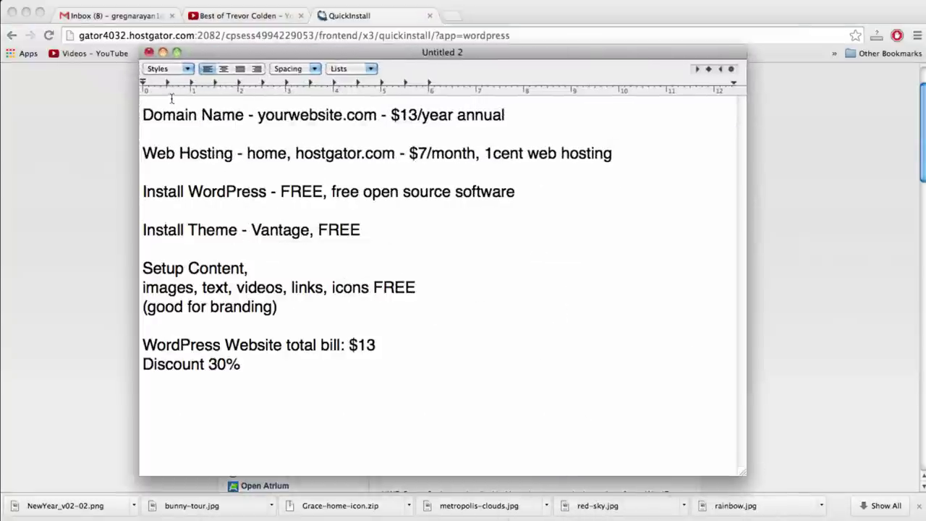
pyautogui.click(213, 117)
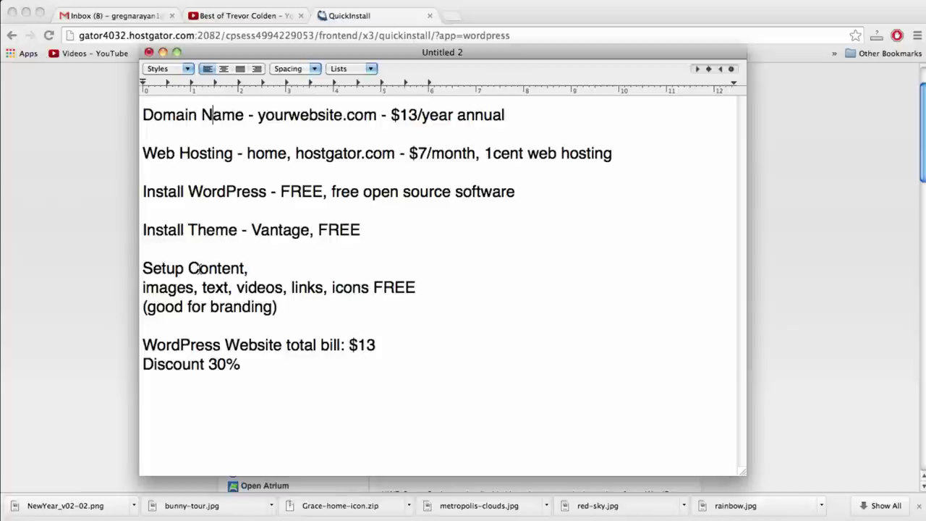
# Close the finished QuickInstall page and open the WordPress installation e-mail in Gmail
pyautogui.click(428, 16)
pyautogui.click(429, 15)
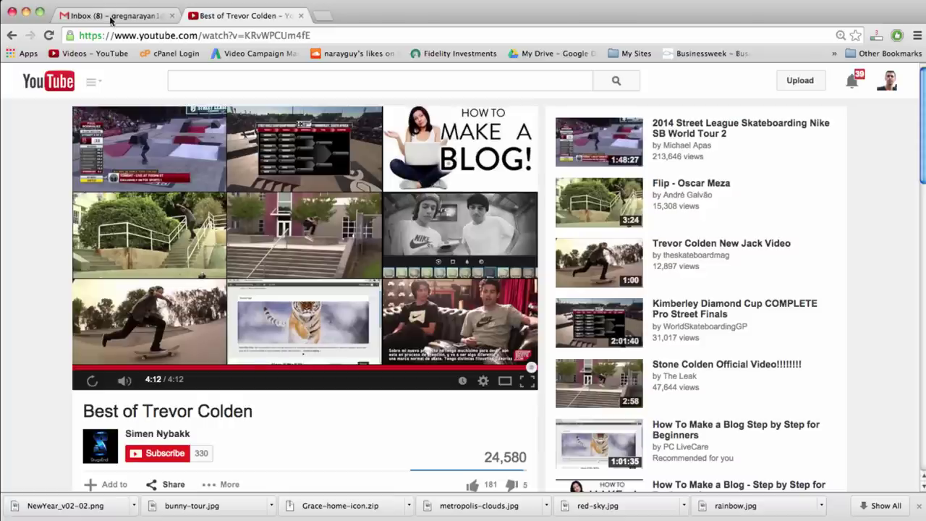
pyautogui.click(112, 16)
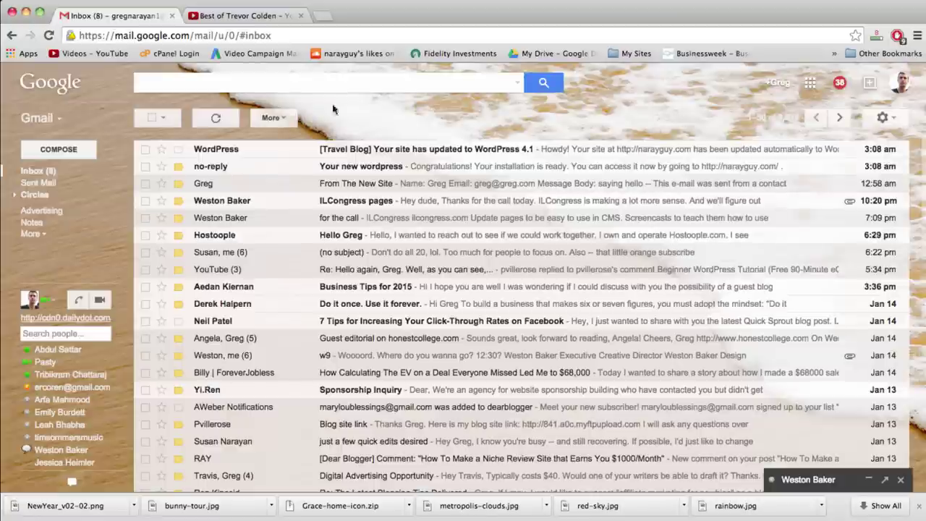
pyautogui.click(365, 167)
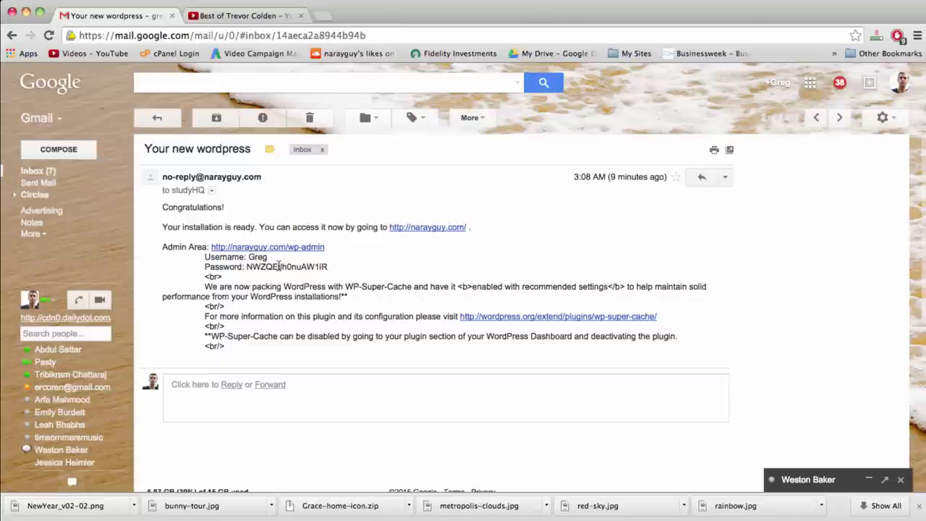
# Copy the WordPress password from the e-mail and open the wp-admin link in a new tab
pyautogui.doubleClick(302, 266)
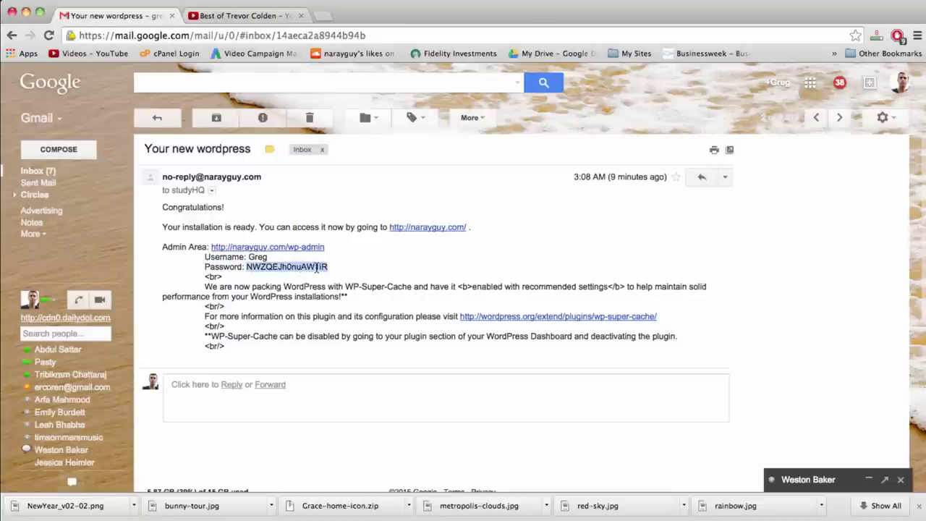
pyautogui.rightClick(279, 270)
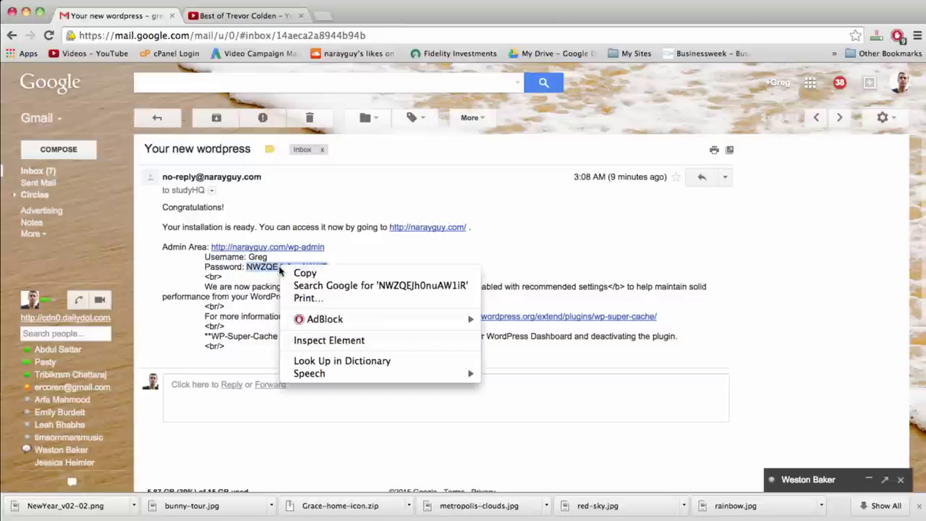
pyautogui.click(297, 272)
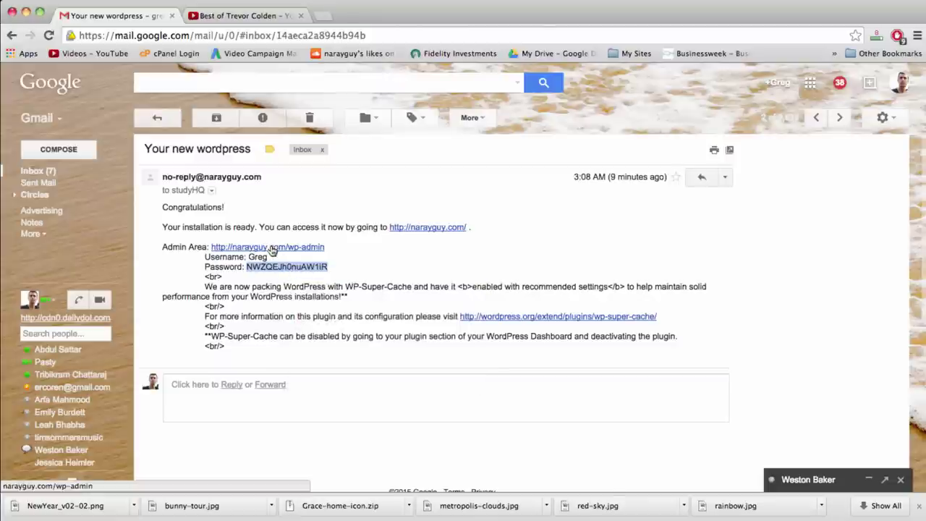
pyautogui.click(274, 250)
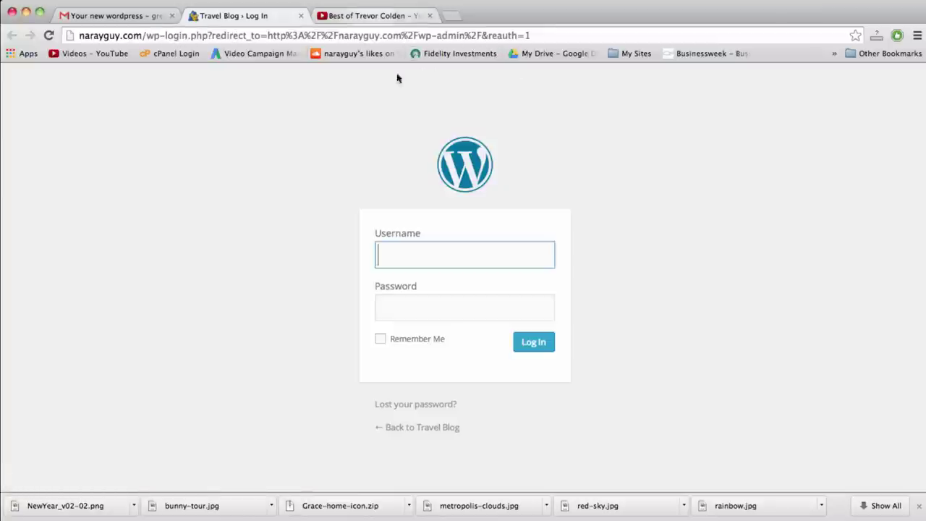
# Change the login page address to /wp-admin and bookmark it
pyautogui.click(412, 305)
pyautogui.click(387, 255)
pyautogui.click(403, 307)
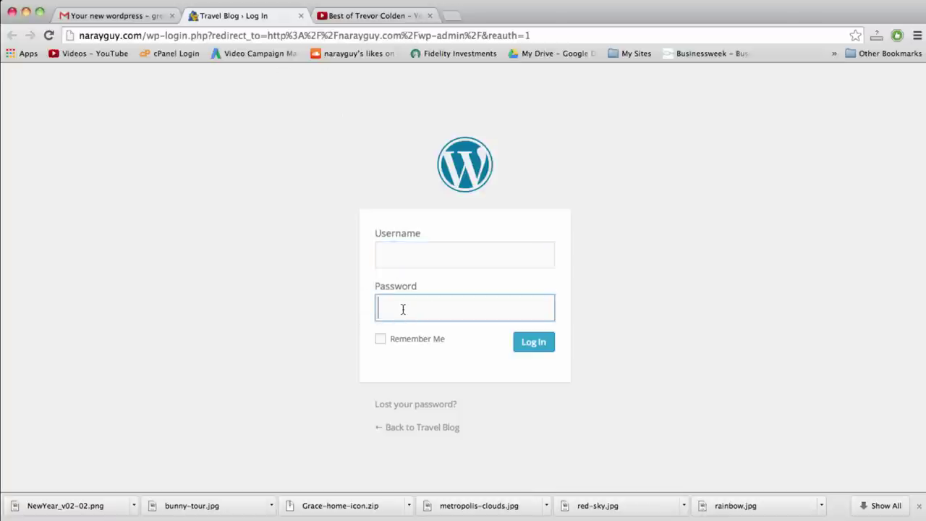
pyautogui.click(283, 35)
pyautogui.click(212, 36)
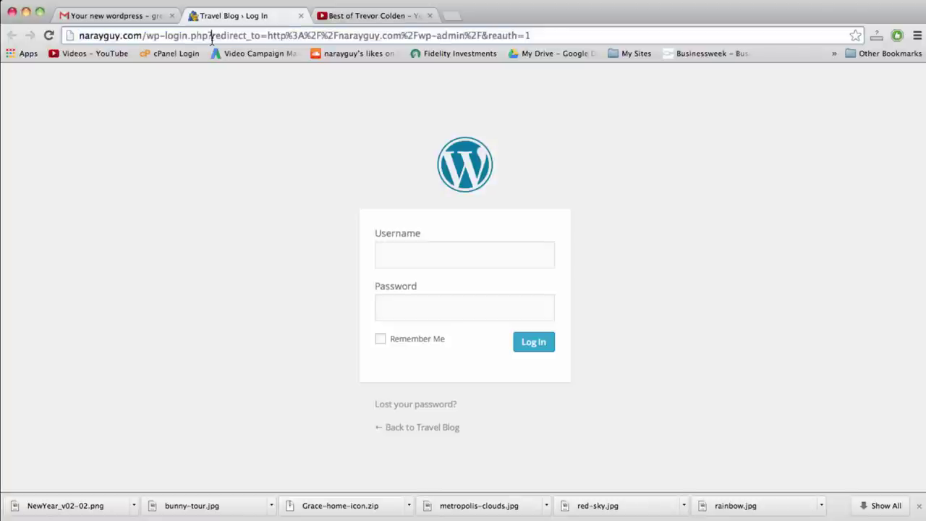
pyautogui.moveTo(165, 36); pyautogui.dragTo(555, 38)
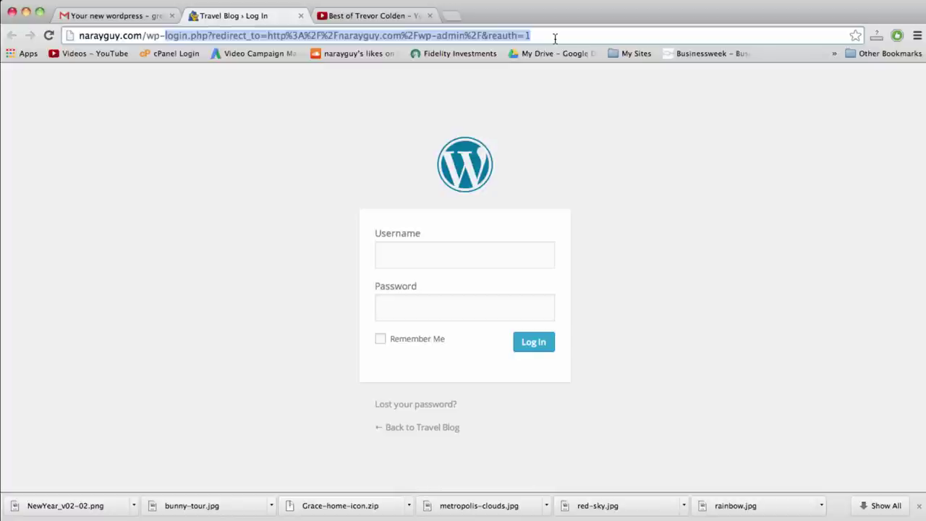
pyautogui.write('admin')
pyautogui.press('Return')
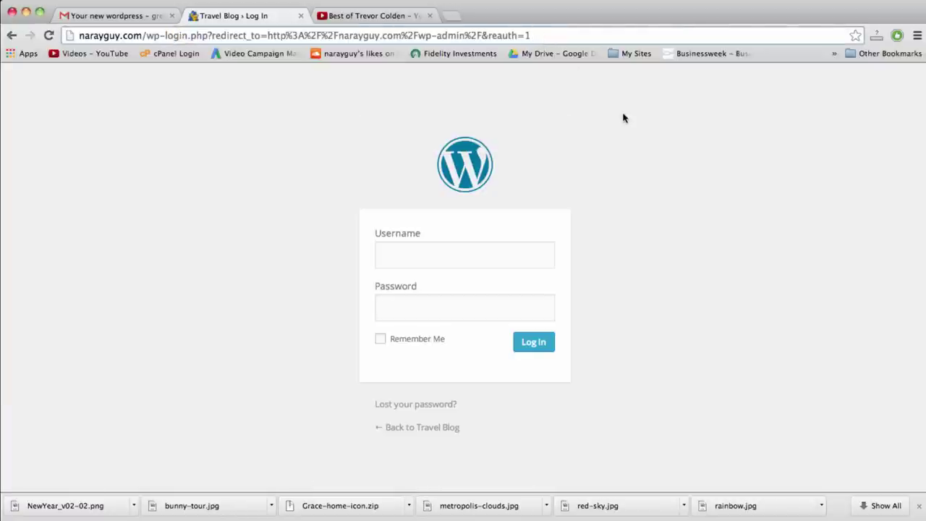
pyautogui.click(855, 36)
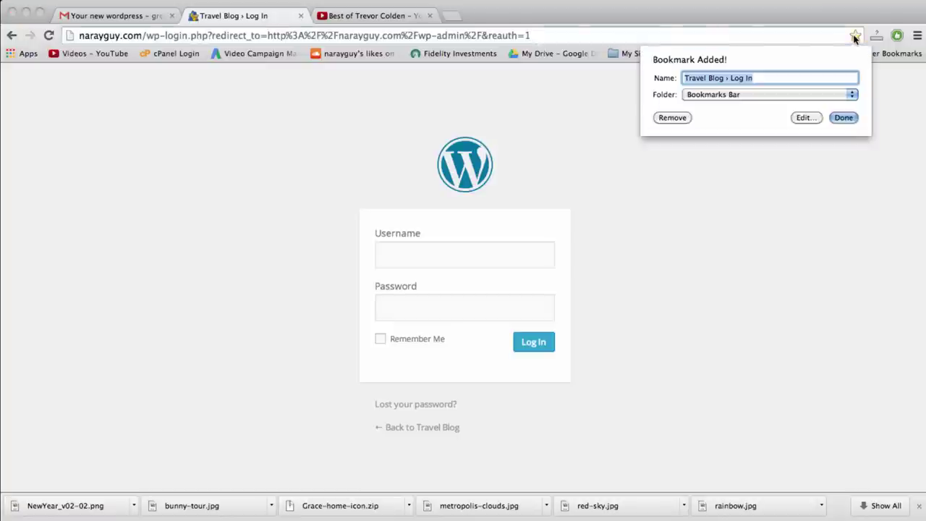
pyautogui.click(842, 118)
# Log in with the admin username and the pasted password
pyautogui.click(474, 248)
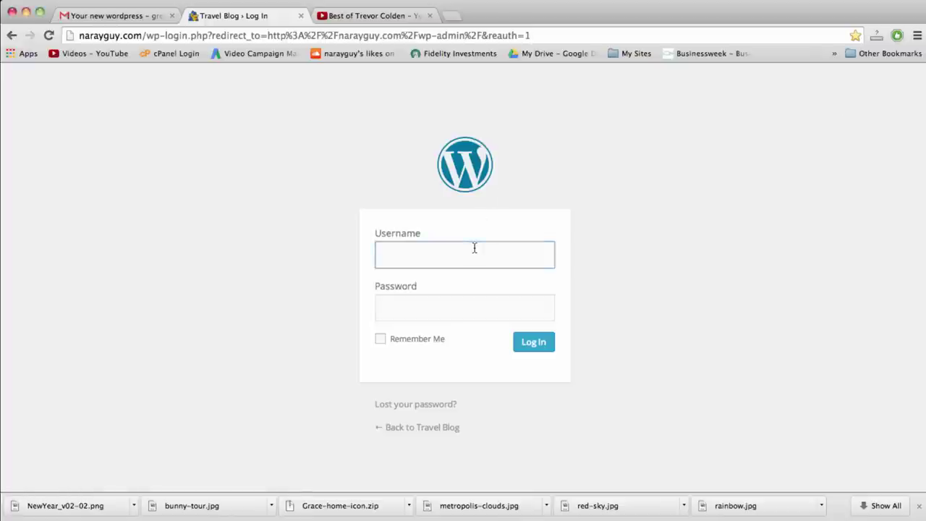
pyautogui.write('Greg')
pyautogui.press('Tab')
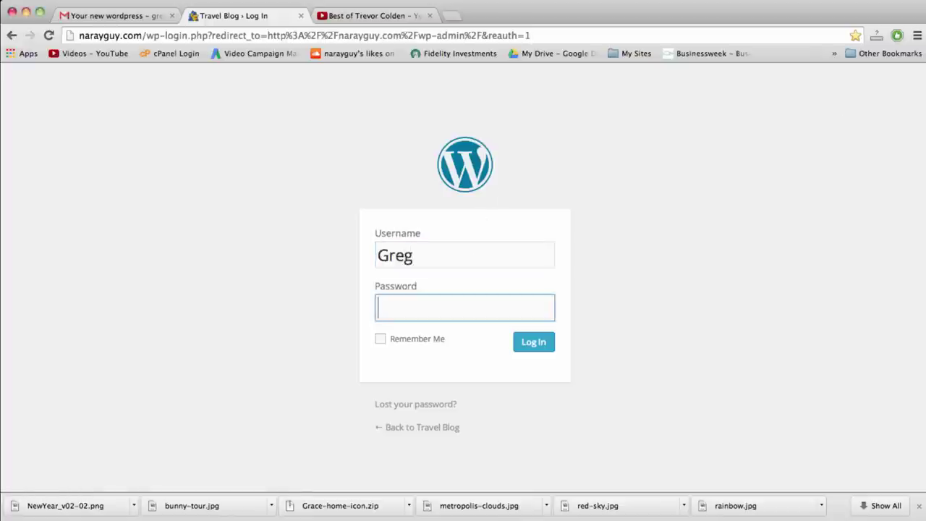
pyautogui.press('super+v')
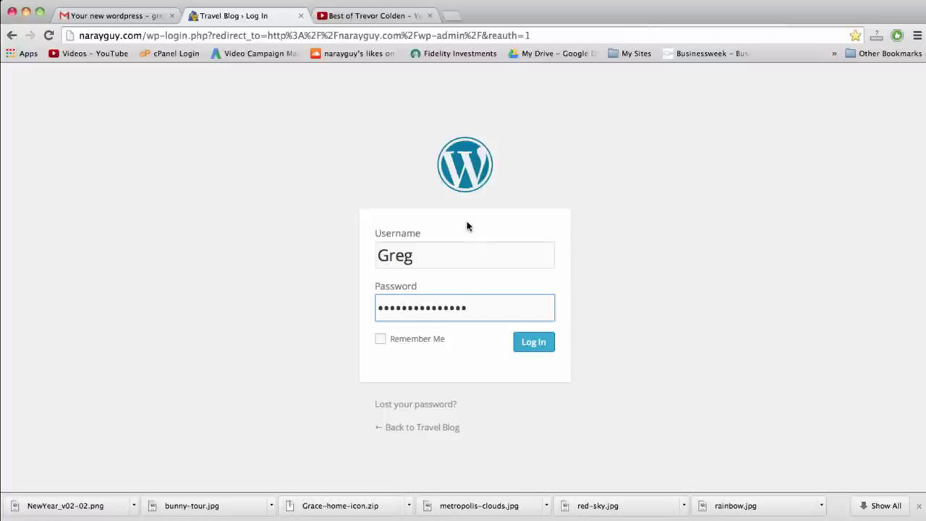
pyautogui.click(531, 343)
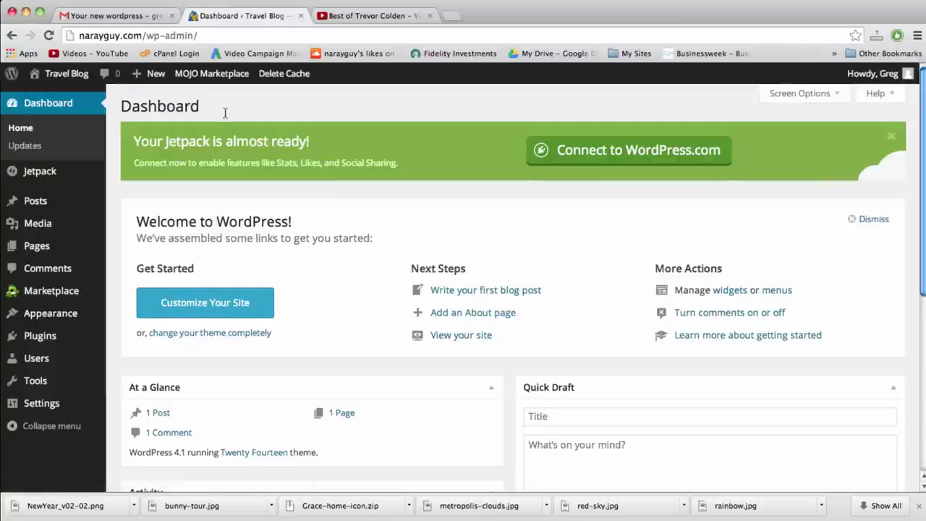
pyautogui.moveTo(68, 74)
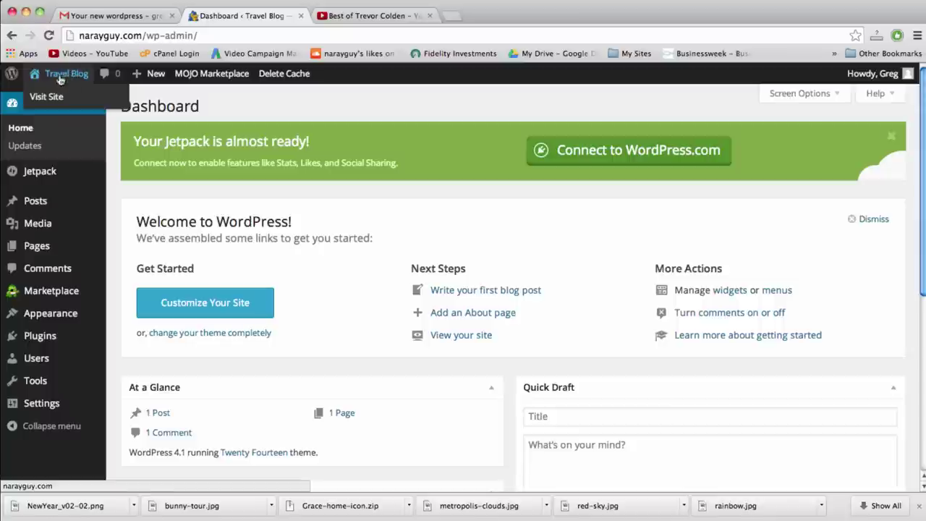
pyautogui.click(63, 77)
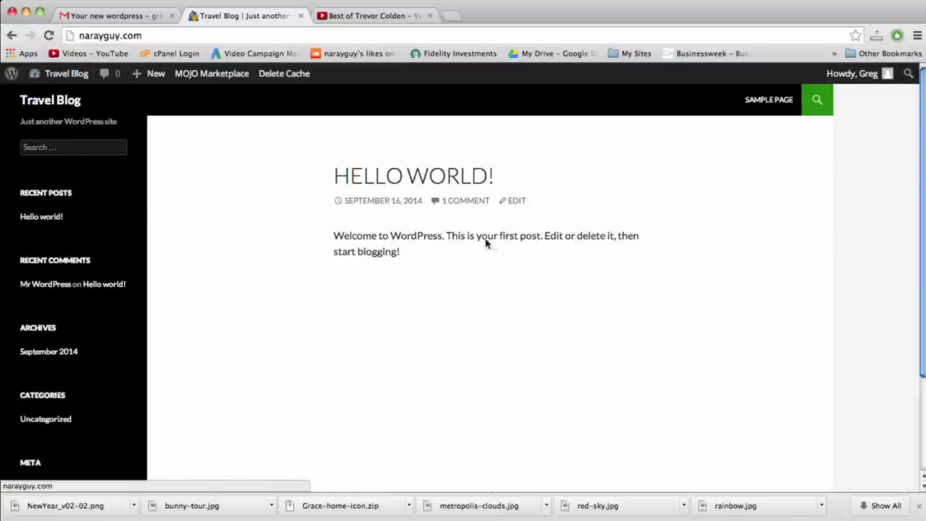
pyautogui.scroll(-1, 629, 286)
pyautogui.scroll(-3, 629, 287)
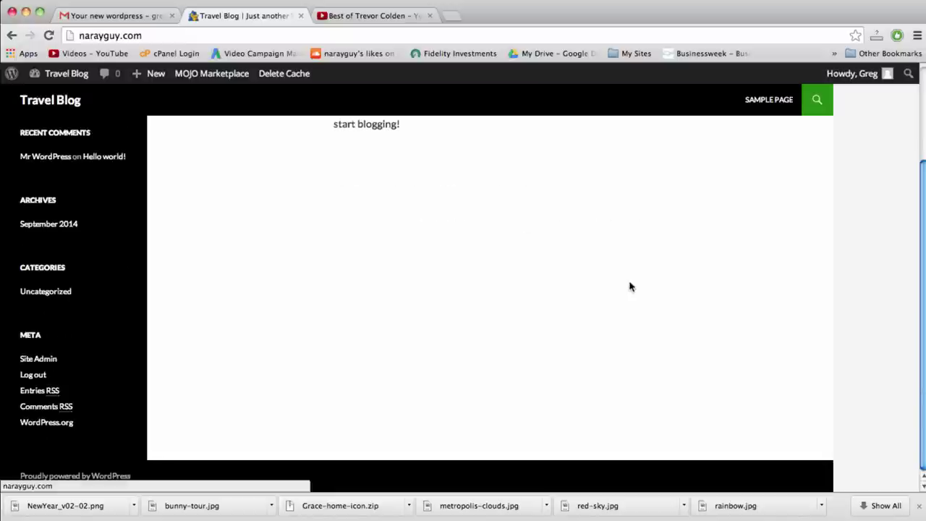
pyautogui.scroll(4, 630, 287)
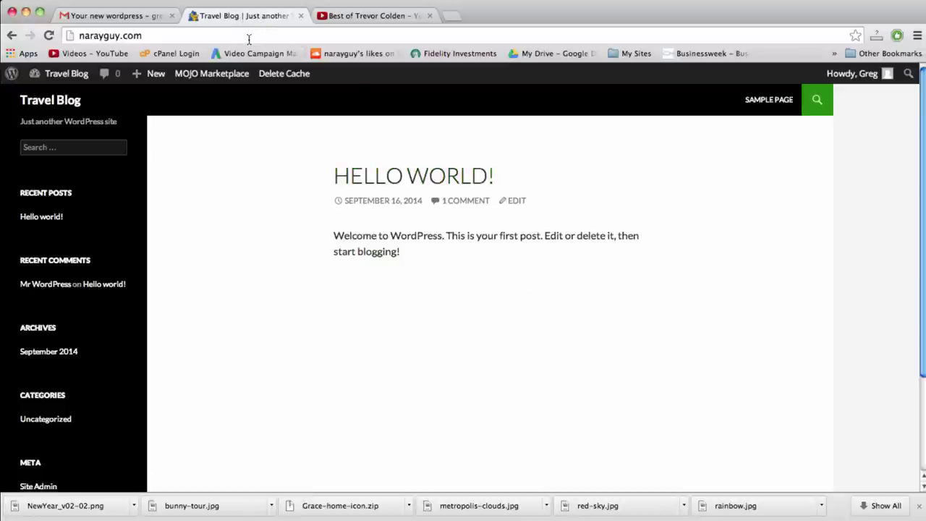
pyautogui.click(148, 36)
pyautogui.click(148, 37)
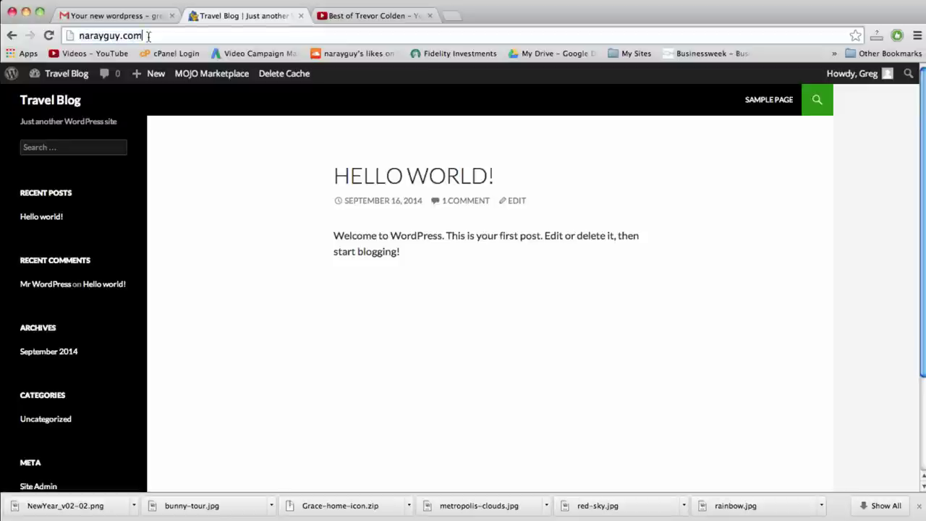
pyautogui.moveTo(62, 76)
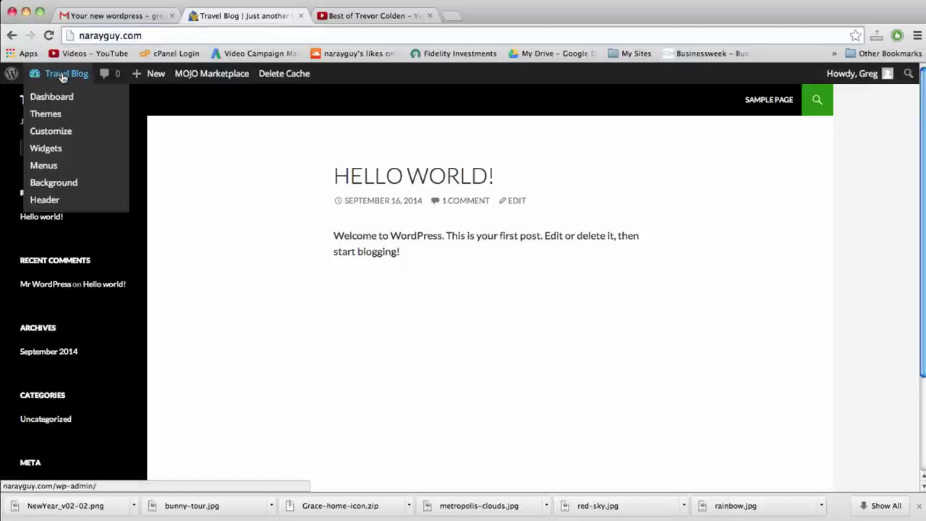
pyautogui.click(62, 76)
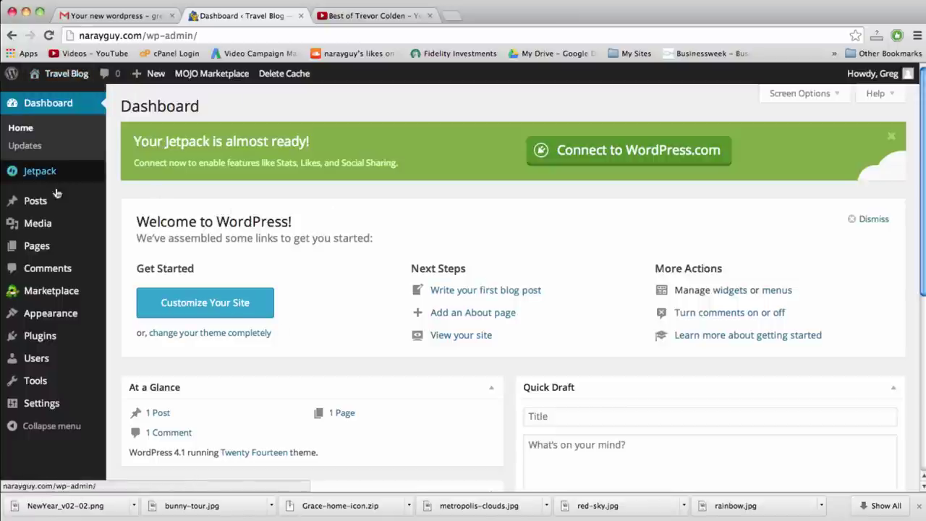
pyautogui.moveTo(60, 309)
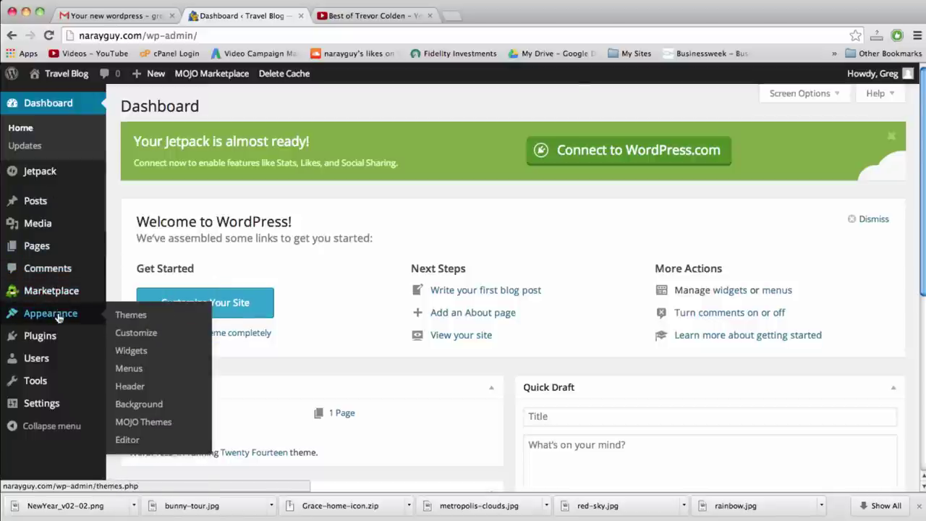
# Activate the Twenty Fifteen theme from the installed themes list
pyautogui.click(140, 316)
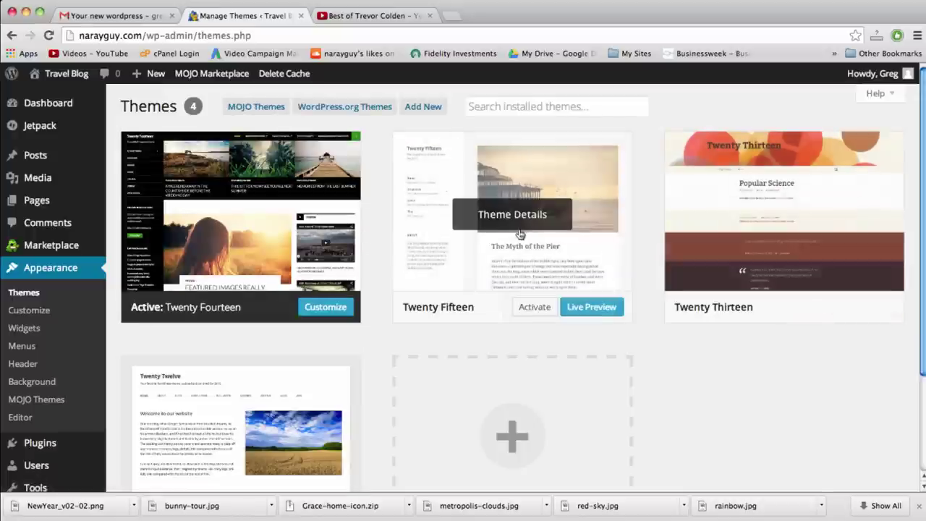
pyautogui.scroll(-1, 310, 242)
pyautogui.scroll(-6, 310, 243)
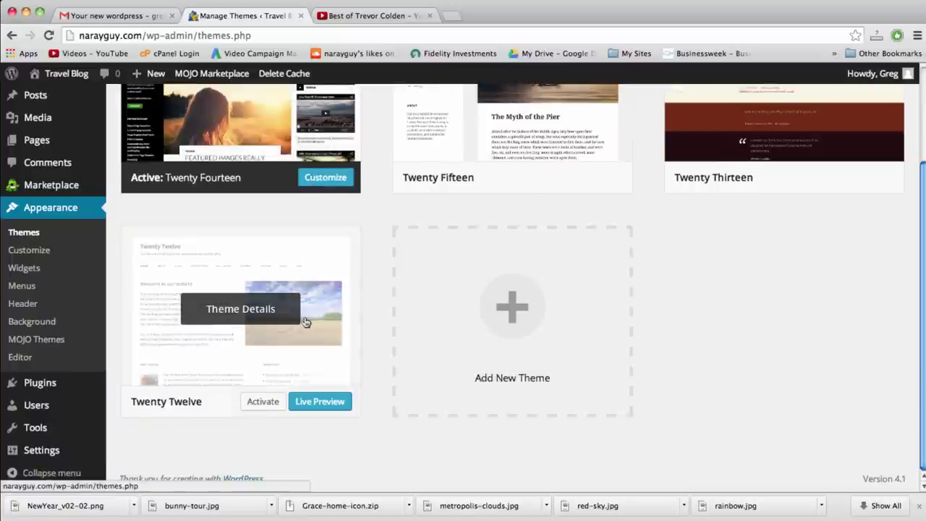
pyautogui.scroll(7, 307, 318)
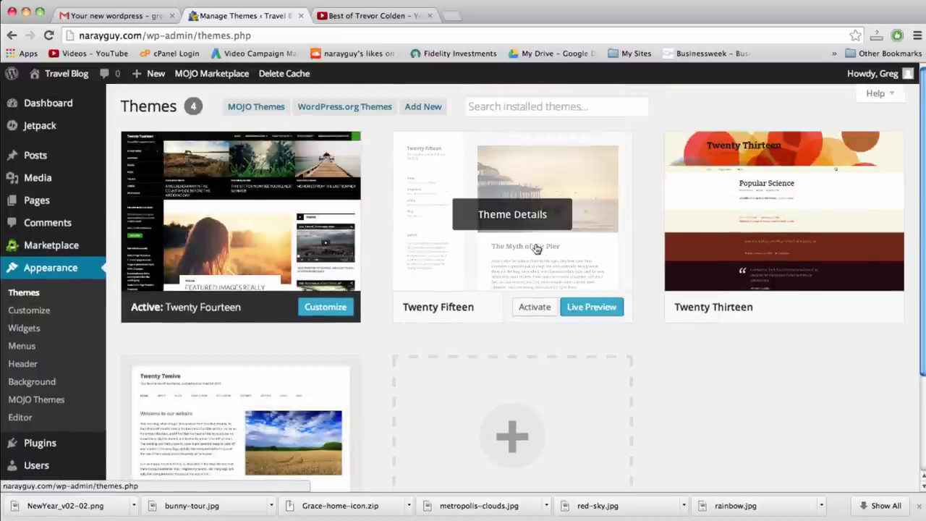
pyautogui.click(535, 307)
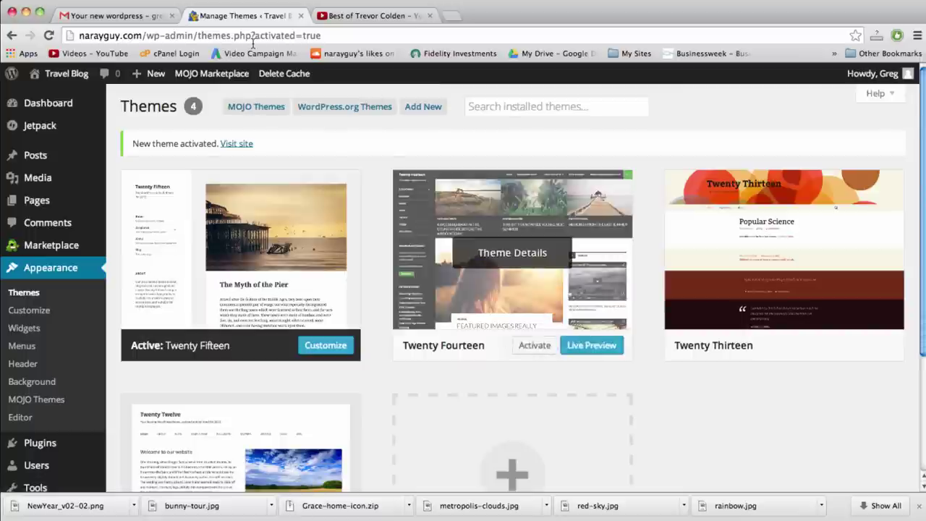
# View the live Travel Blog site and scroll through its Twenty Fifteen layout
pyautogui.click(67, 74)
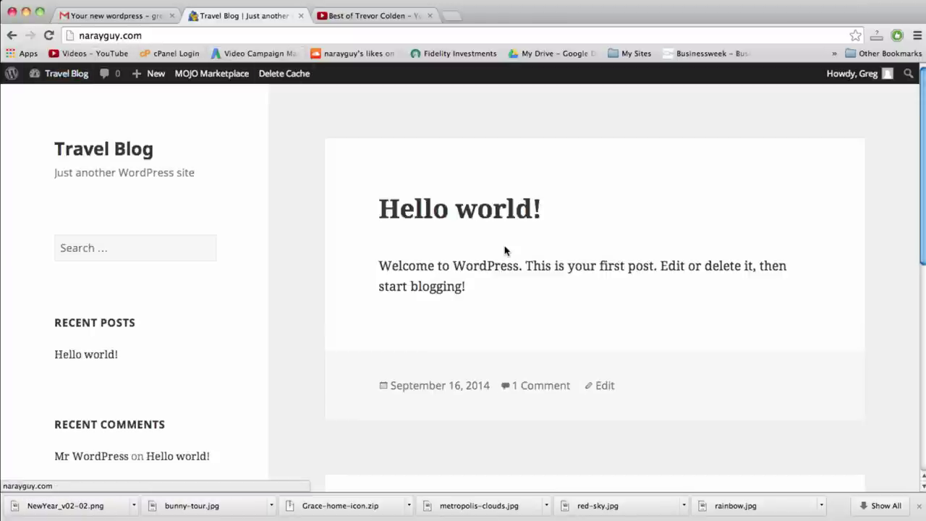
pyautogui.scroll(-5, 505, 250)
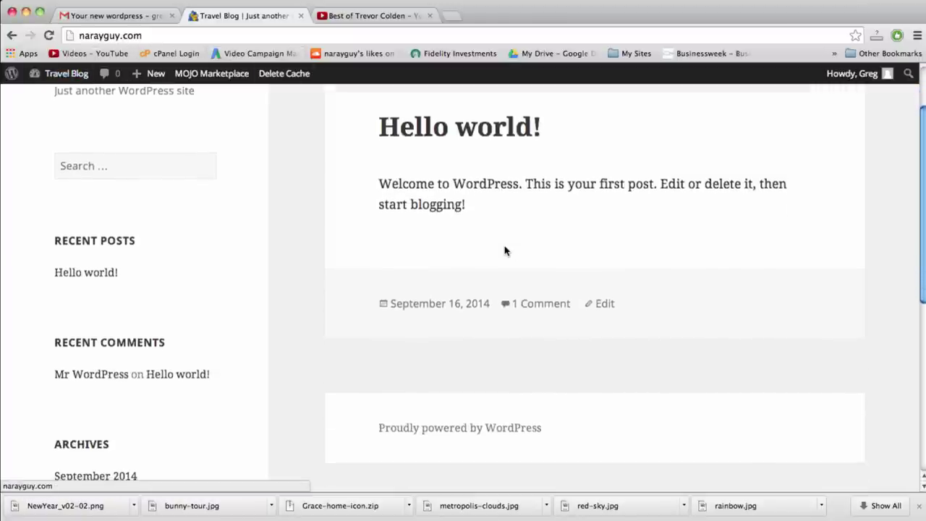
pyautogui.scroll(-6, 505, 250)
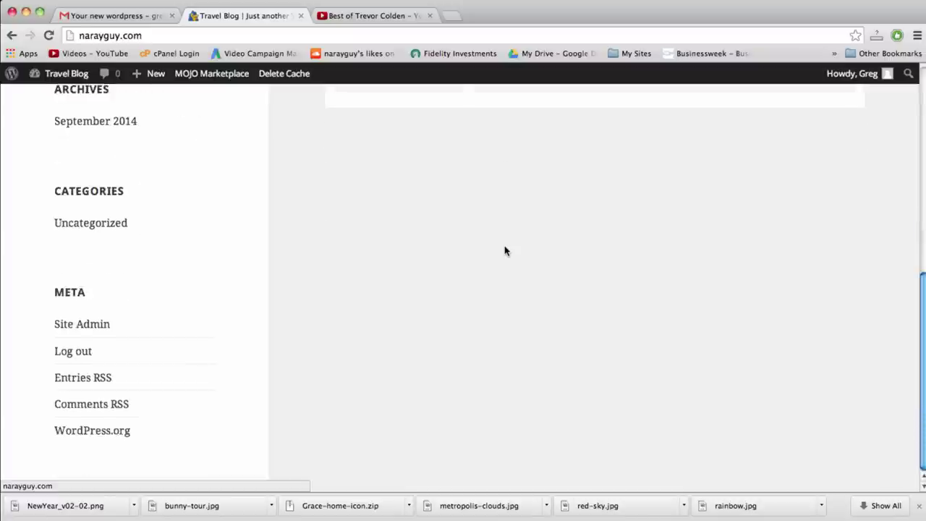
pyautogui.scroll(11, 505, 251)
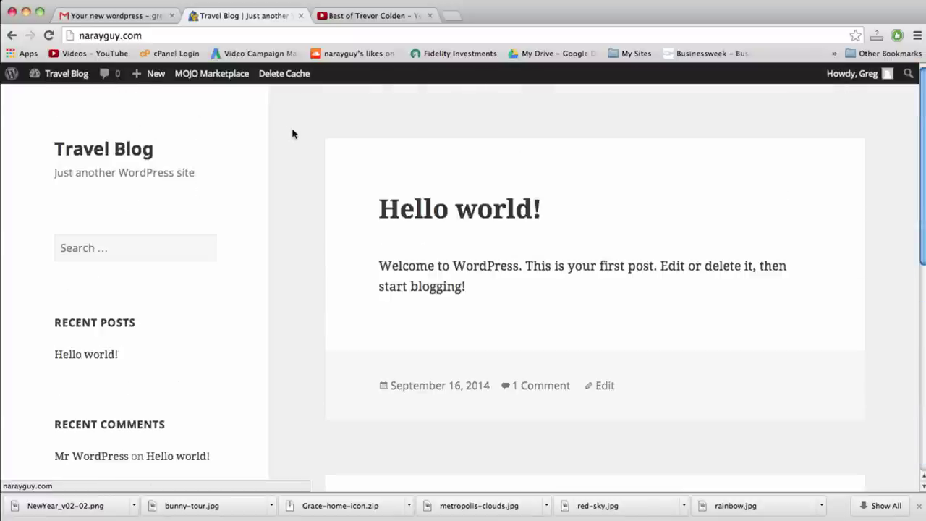
pyautogui.click(168, 246)
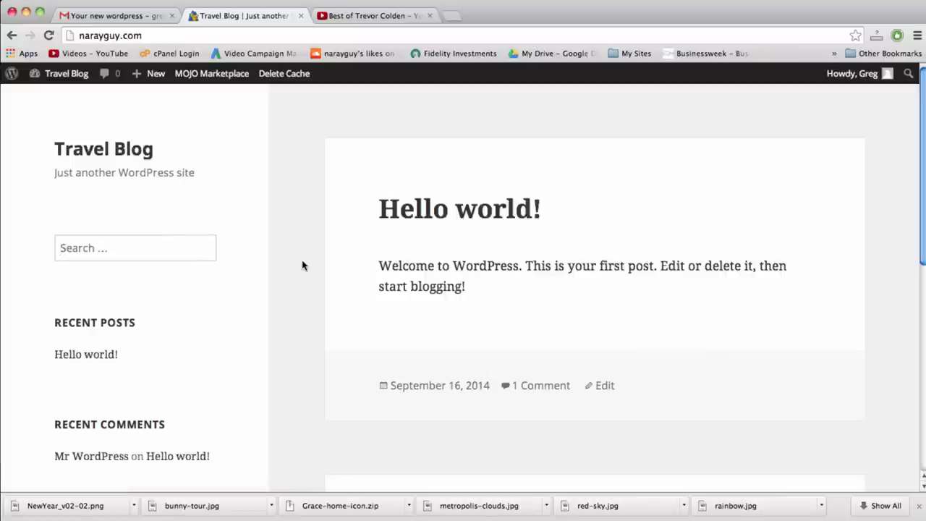
pyautogui.click(430, 270)
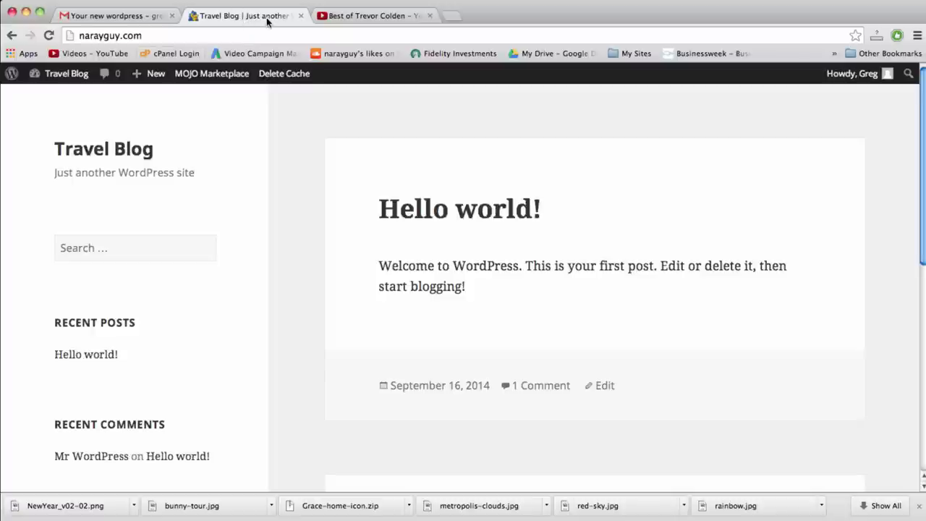
# Open the Travel Blog admin Dashboard from the site name in the admin bar
pyautogui.click(65, 78)
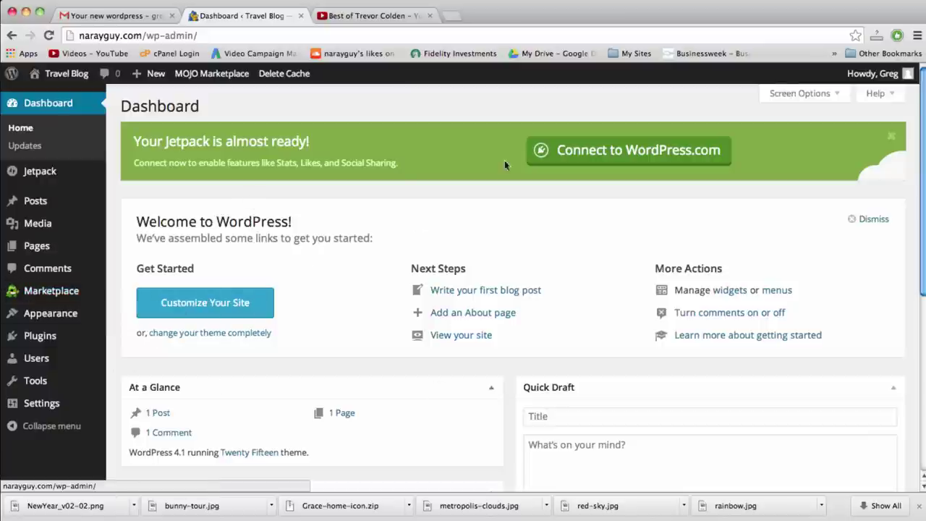
pyautogui.moveTo(43, 315)
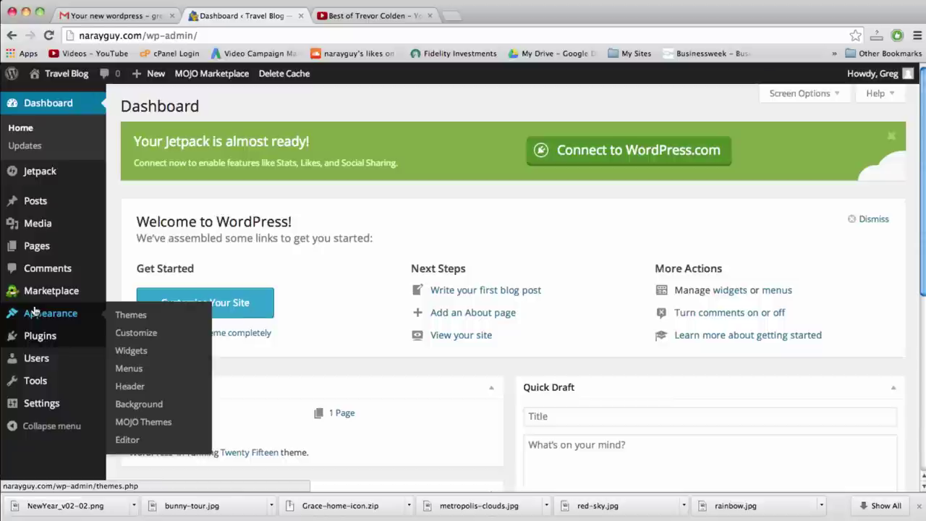
pyautogui.moveTo(58, 366)
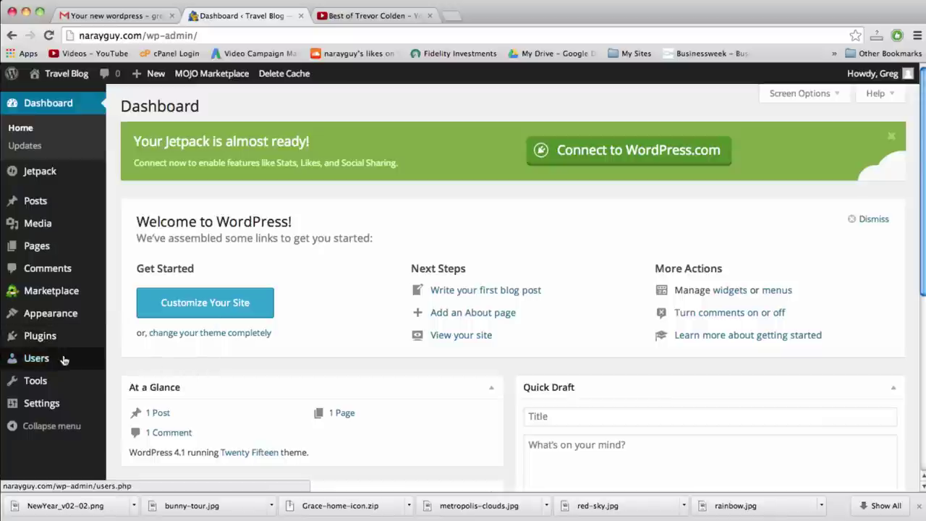
# Open the administrator's profile from All Users and enter and repeat a new password
pyautogui.click(127, 363)
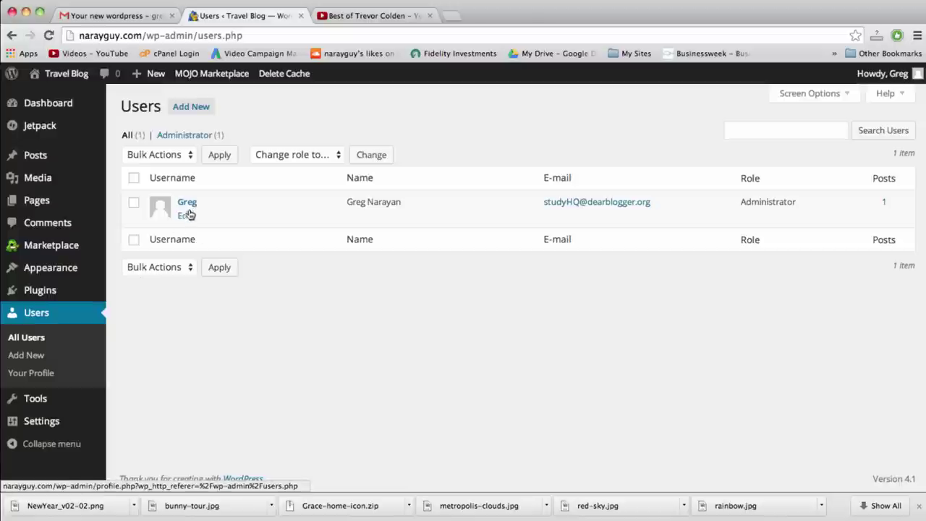
pyautogui.click(185, 216)
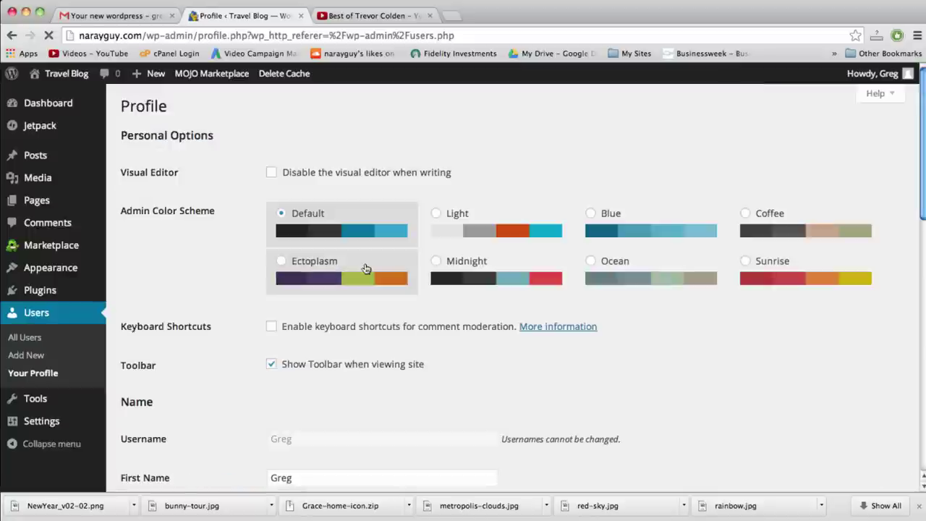
pyautogui.scroll(-5, 577, 282)
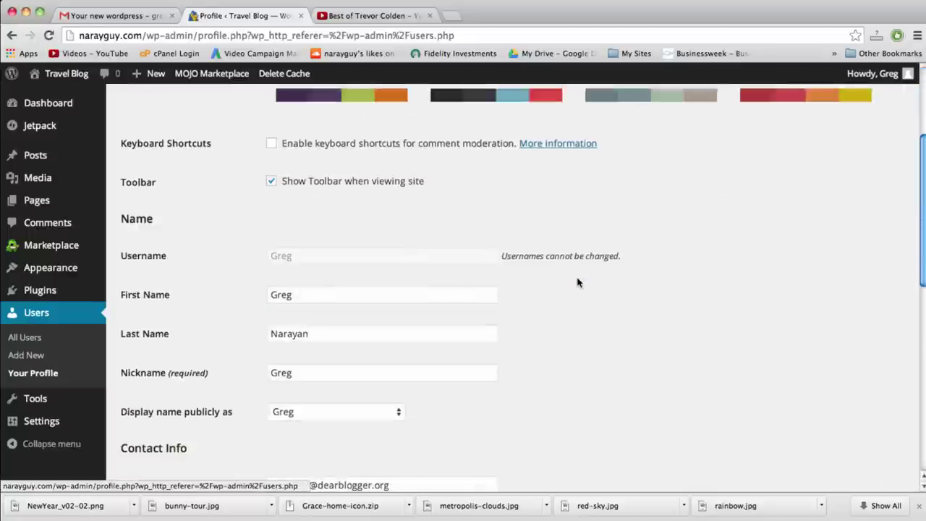
pyautogui.scroll(-3, 577, 282)
pyautogui.scroll(-10, 577, 282)
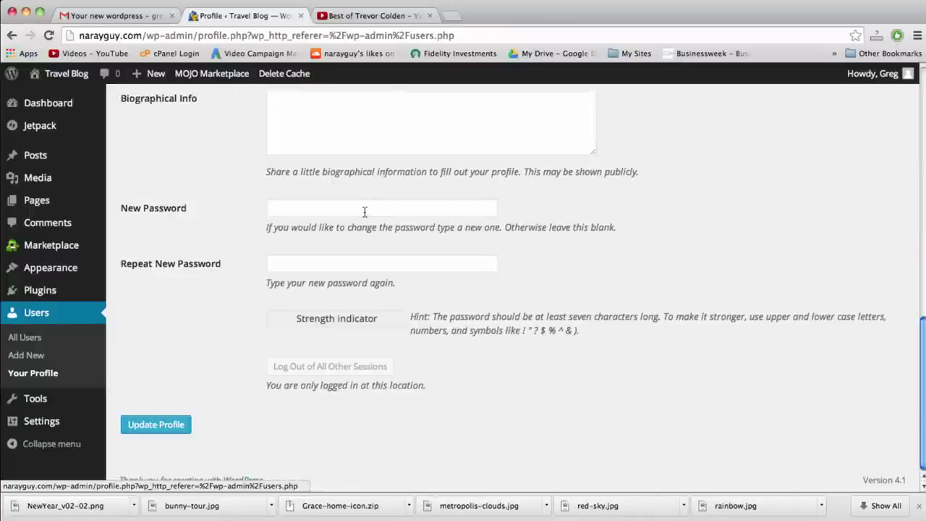
pyautogui.click(364, 211)
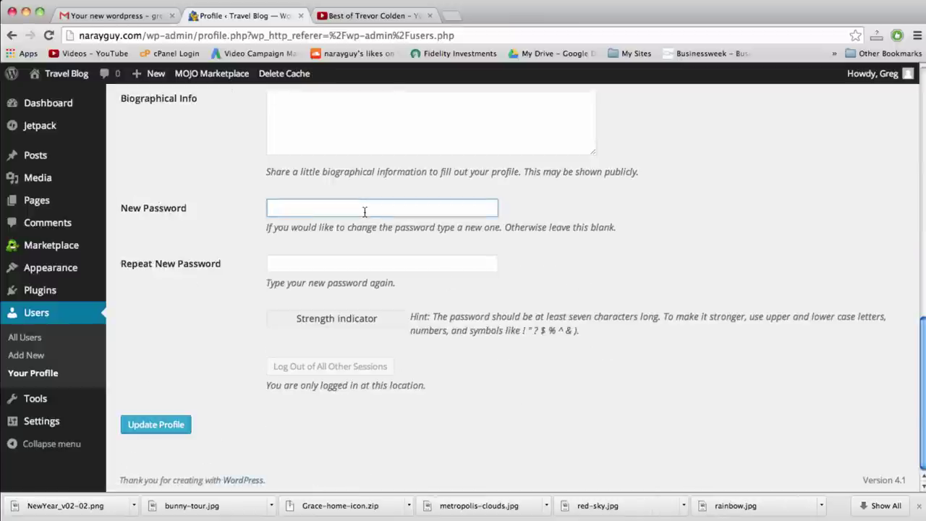
pyautogui.write('••')
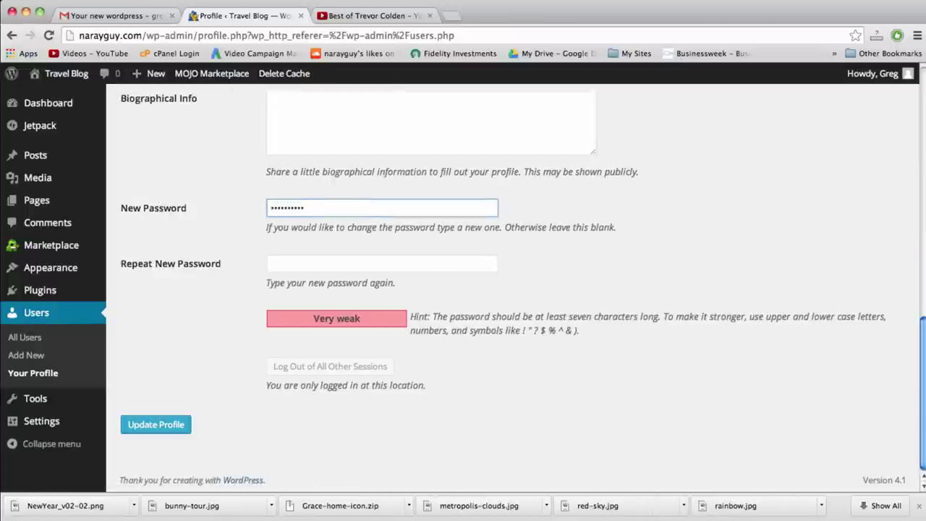
pyautogui.click(382, 263)
pyautogui.write('••')
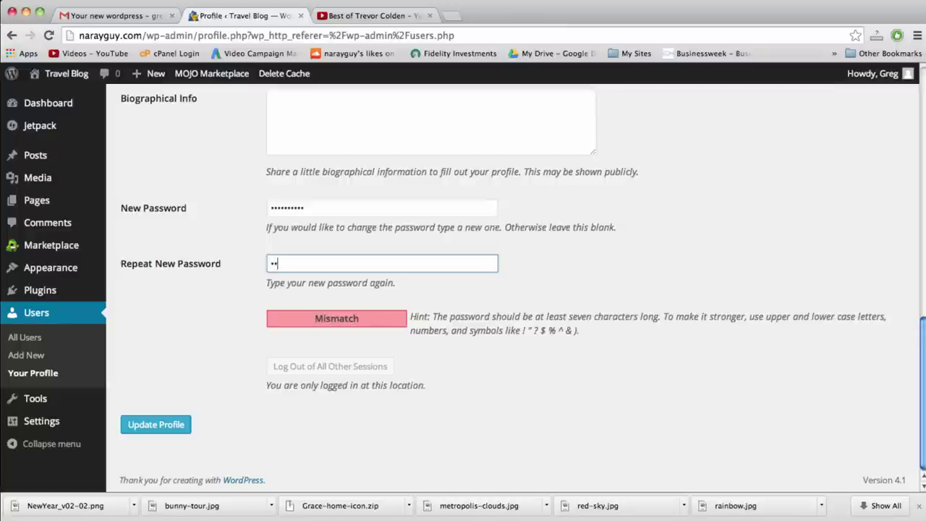
pyautogui.write('••••••••')
# Switch the admin colour scheme to Coffee and update the profile
pyautogui.scroll(10, 227, 410)
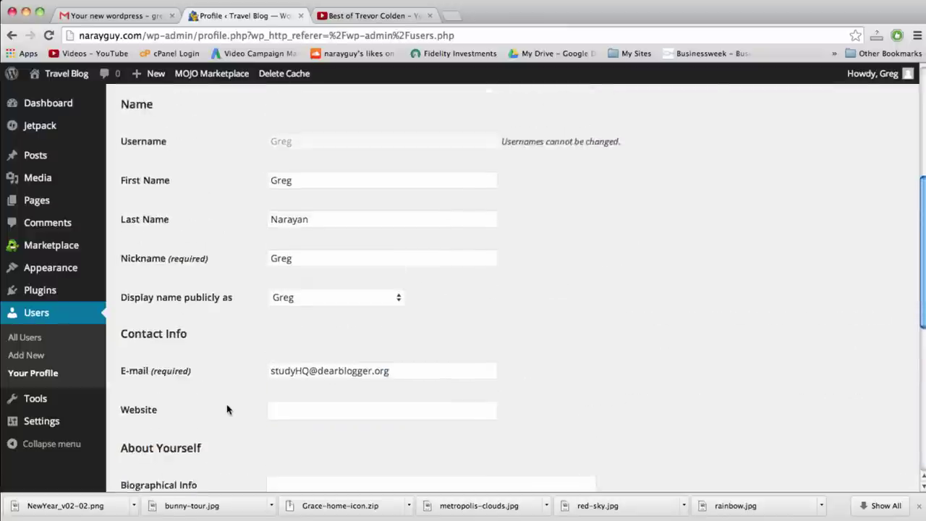
pyautogui.scroll(1, 227, 409)
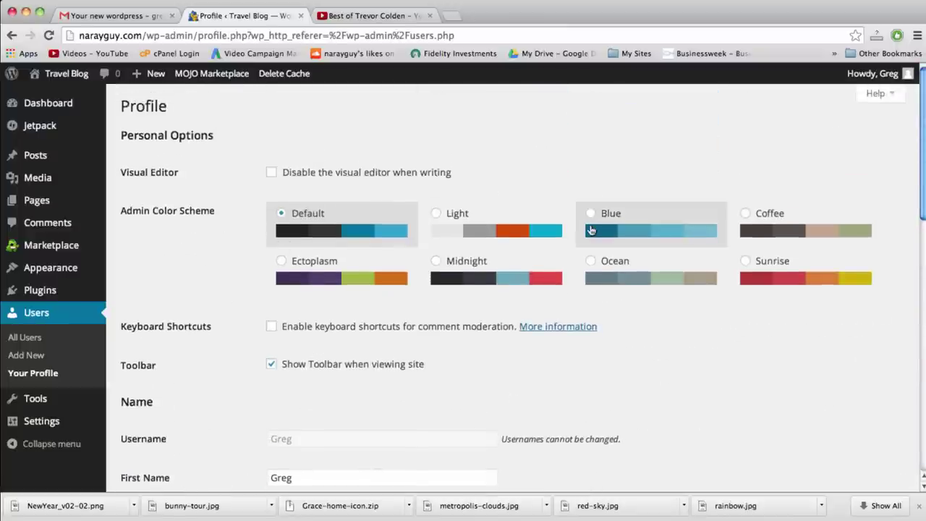
pyautogui.click(591, 230)
pyautogui.click(752, 213)
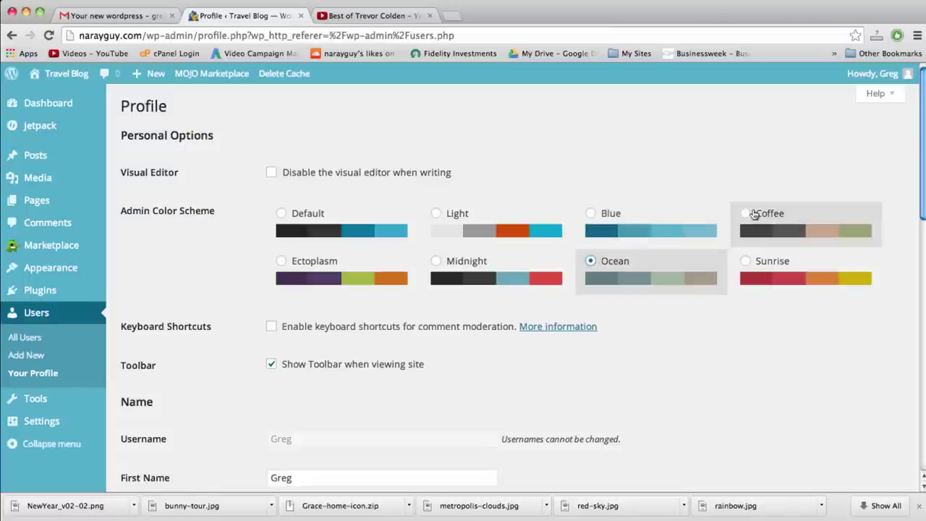
pyautogui.scroll(-10, 203, 297)
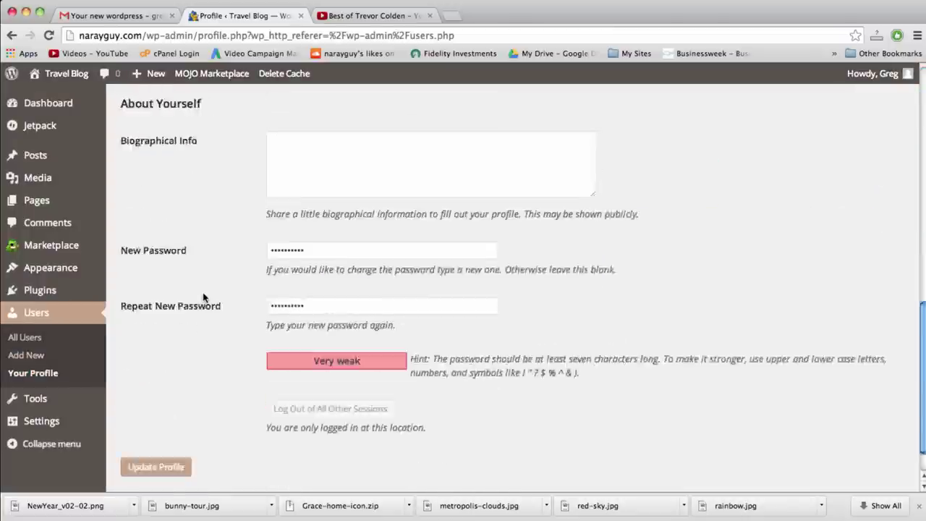
pyautogui.click(159, 424)
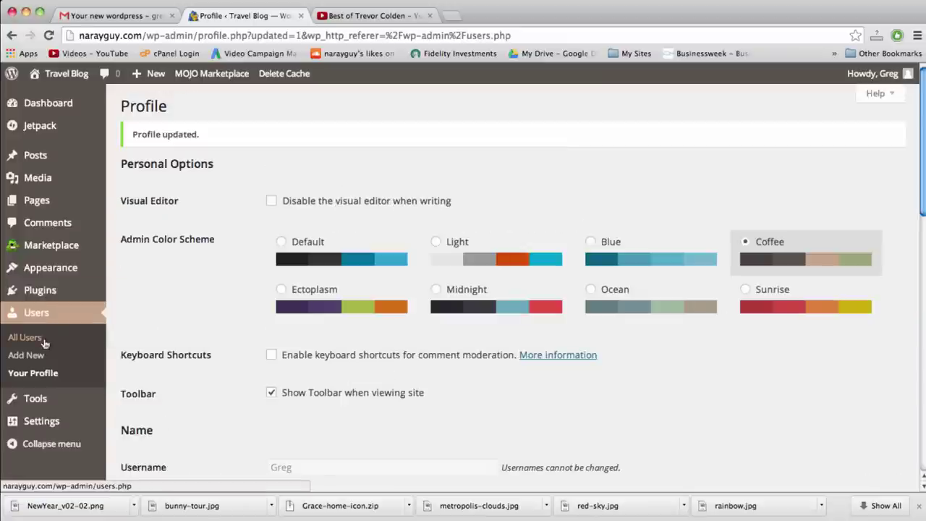
pyautogui.moveTo(47, 423)
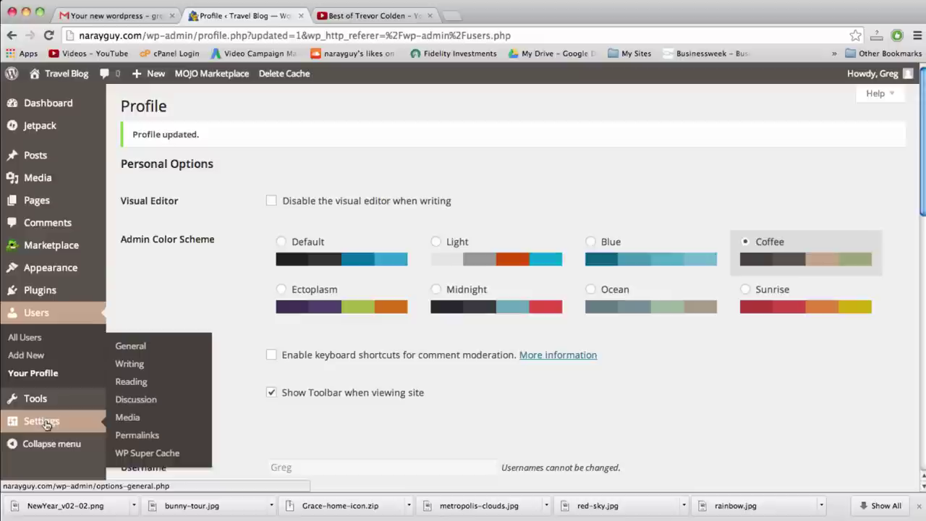
# In General Settings, set the Site Title to 'Business Website' and tagline to 'How To Make a WordPress Website'
pyautogui.click(51, 423)
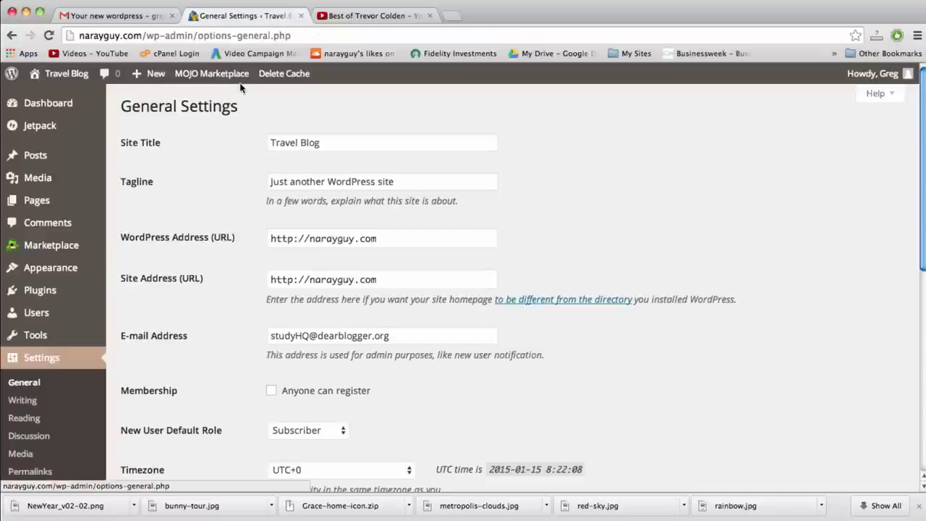
pyautogui.tripleClick(300, 142)
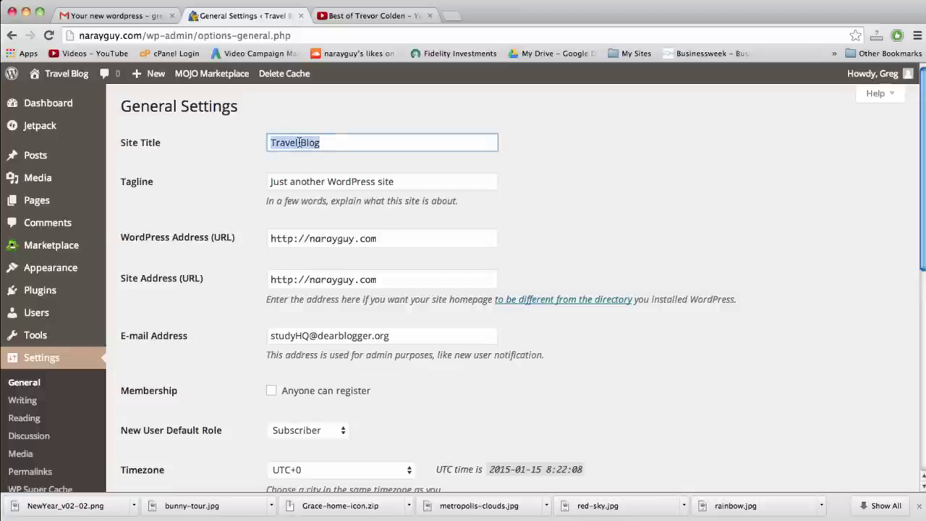
pyautogui.write('Business Website')
pyautogui.tripleClick(300, 180)
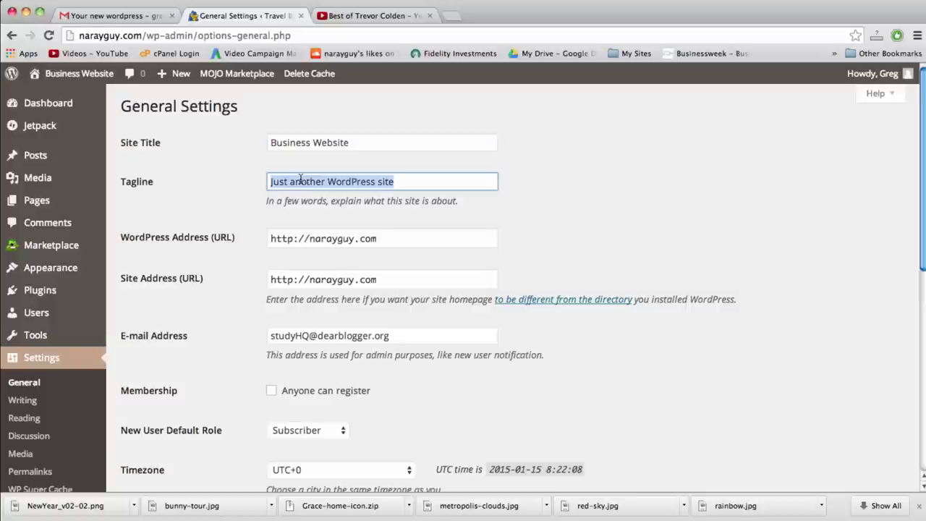
pyautogui.write('How To Make a WordPress Web')
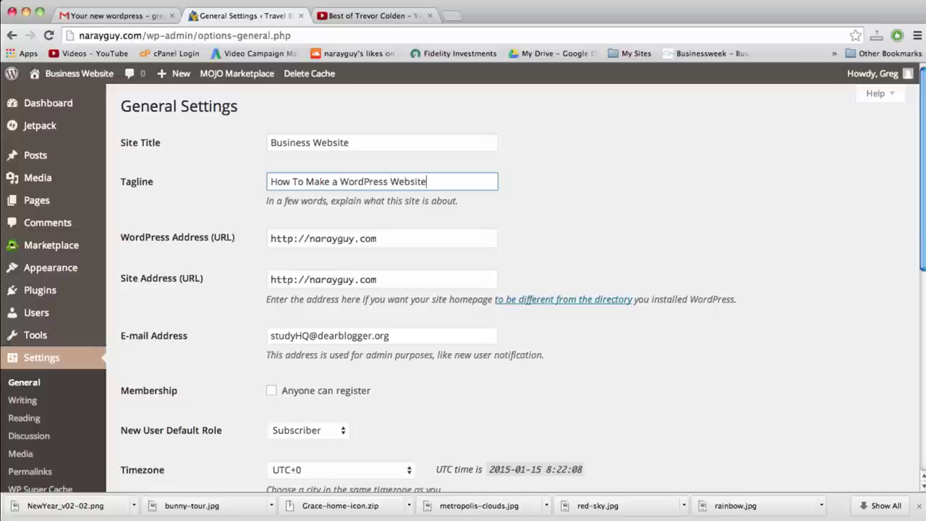
pyautogui.click(309, 238)
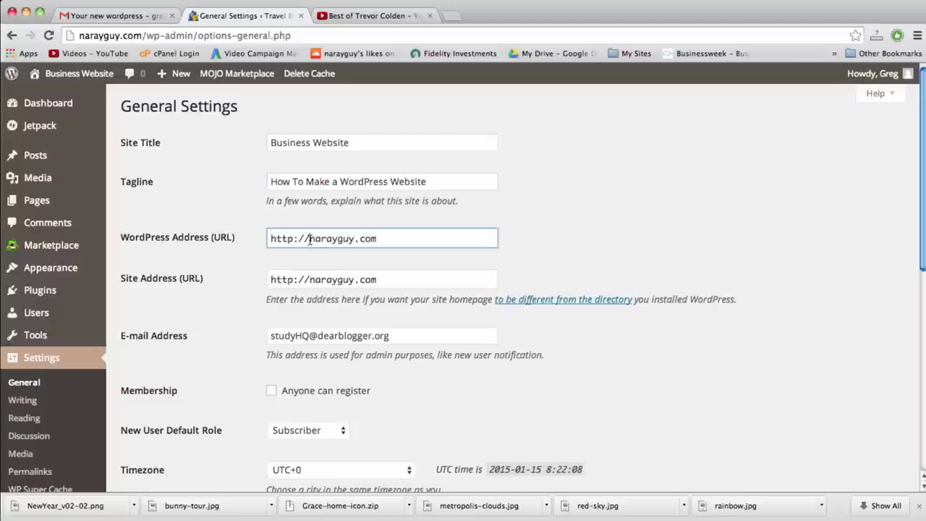
pyautogui.click(310, 282)
pyautogui.click(309, 242)
pyautogui.click(307, 282)
pyautogui.click(308, 237)
pyautogui.write('www.')
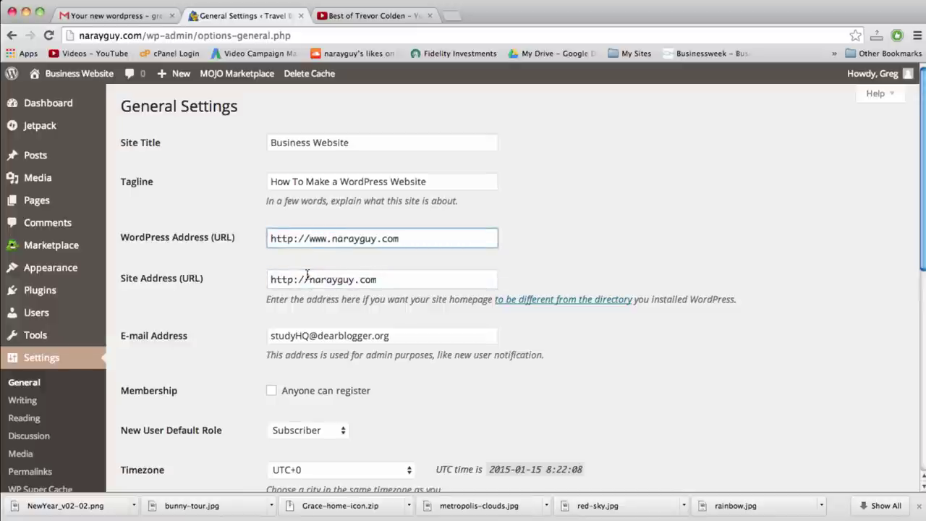
pyautogui.click(307, 282)
pyautogui.write('www.')
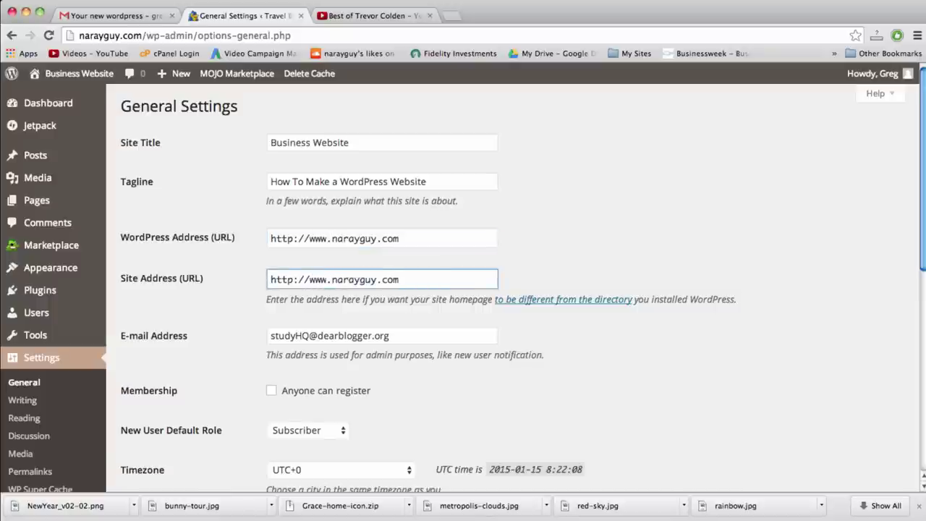
pyautogui.press('super+z')
pyautogui.press('super+z')
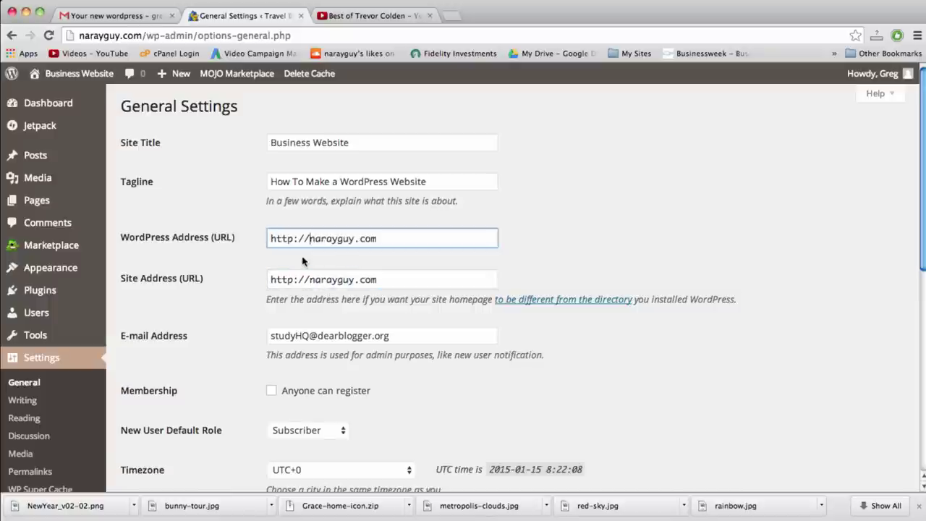
# Save the general settings and go to the Plugins page
pyautogui.scroll(-3, 302, 261)
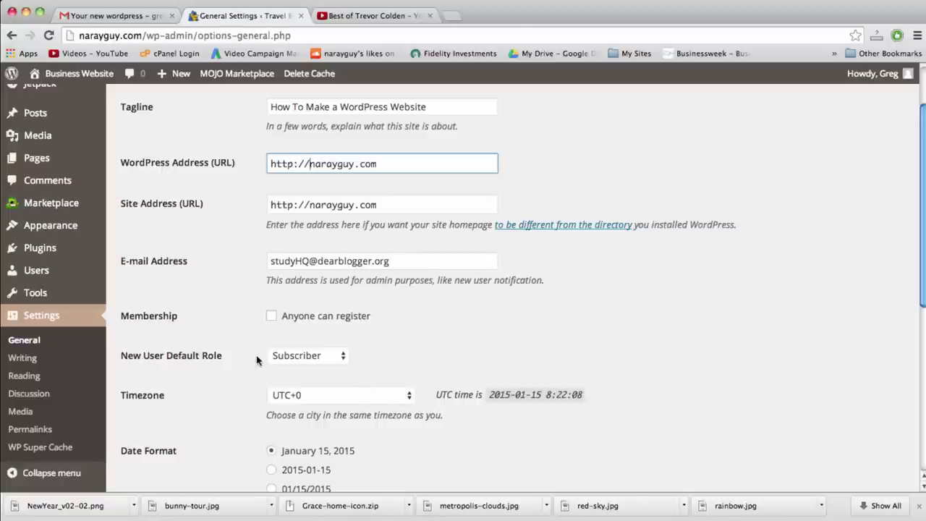
pyautogui.scroll(-10, 257, 359)
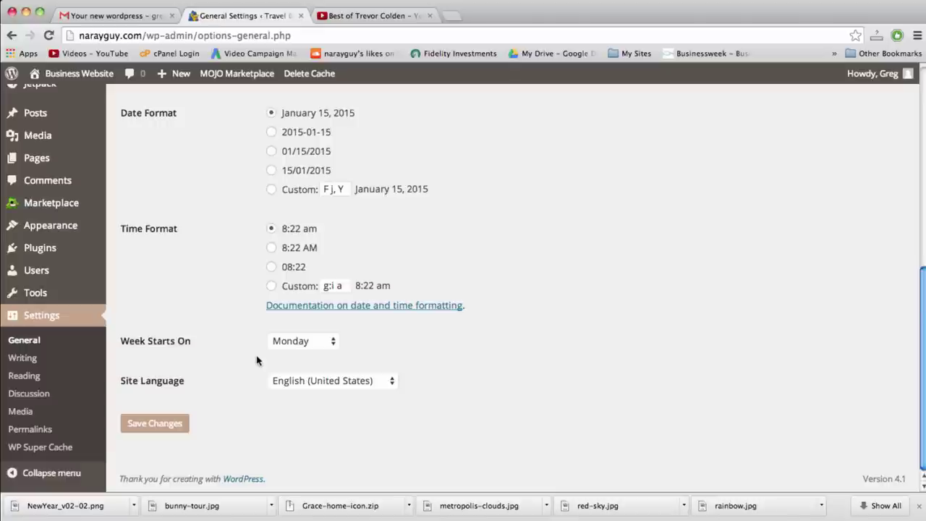
pyautogui.click(154, 423)
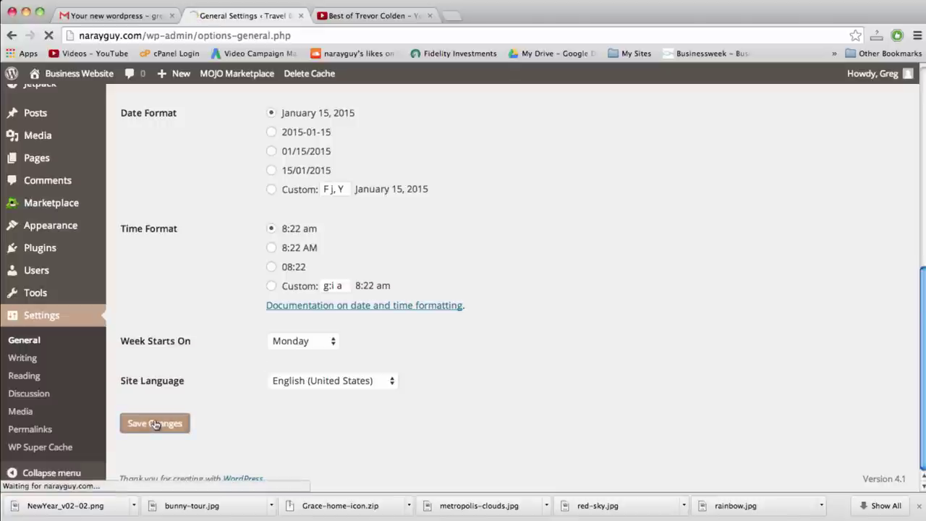
pyautogui.click(60, 292)
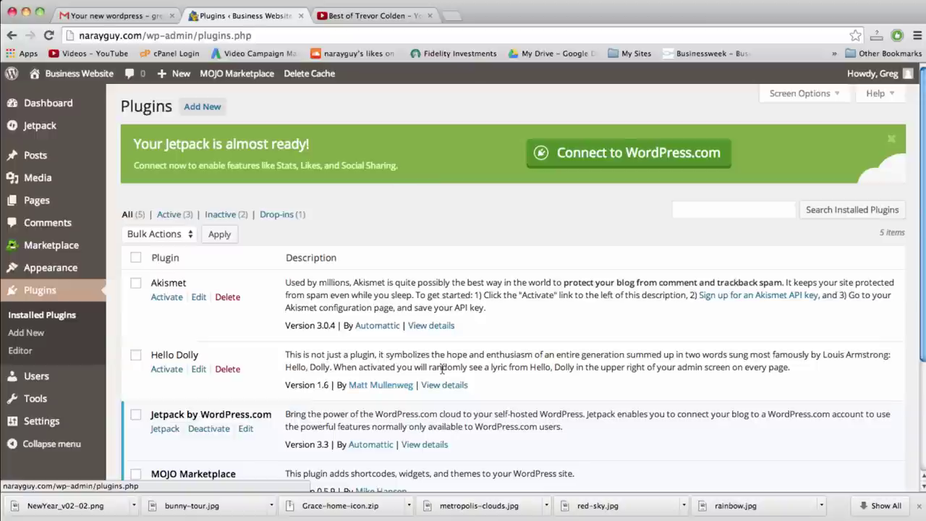
# Activate the Akismet and Hello Dolly plugins
pyautogui.scroll(-2, 442, 369)
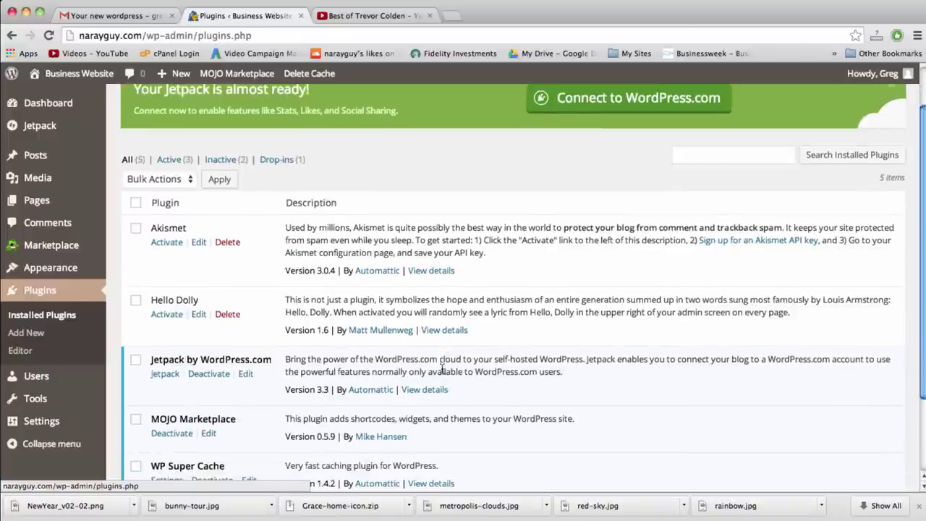
pyautogui.scroll(-4, 442, 370)
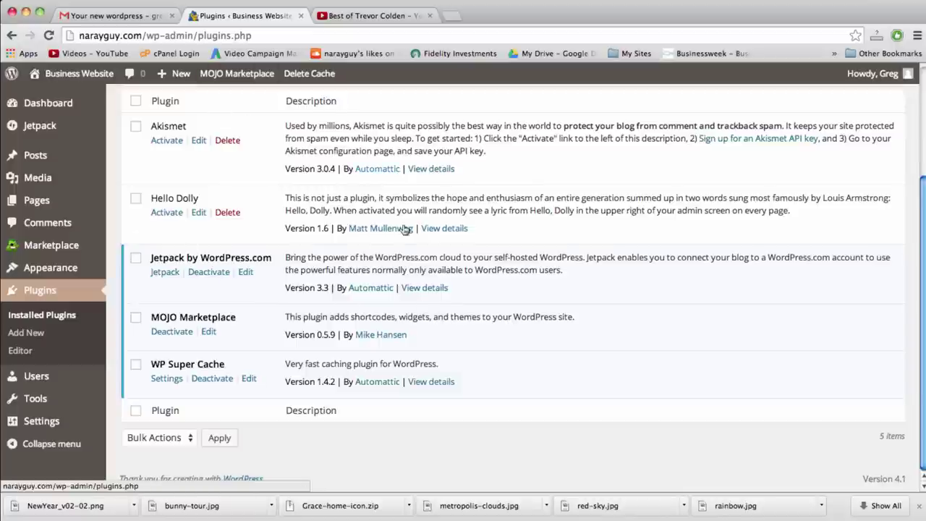
pyautogui.scroll(3, 410, 284)
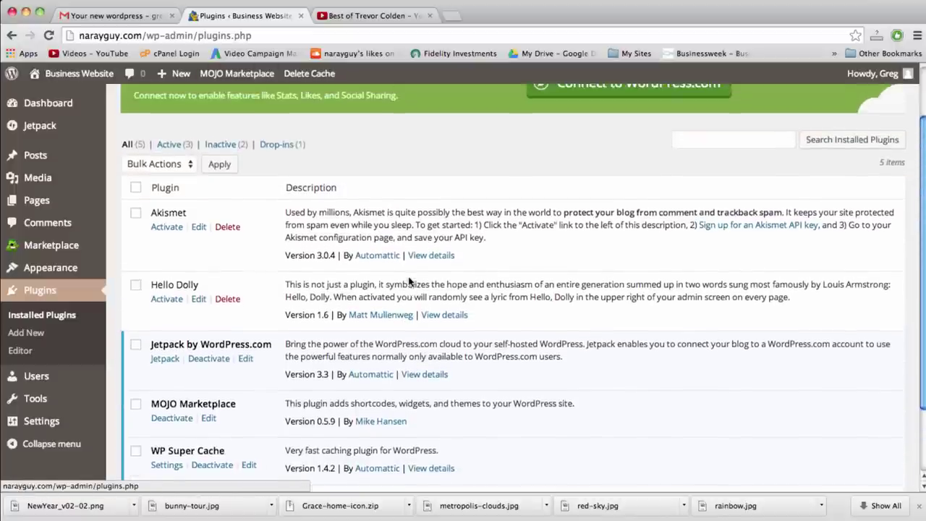
pyautogui.scroll(-1, 410, 282)
pyautogui.click(166, 192)
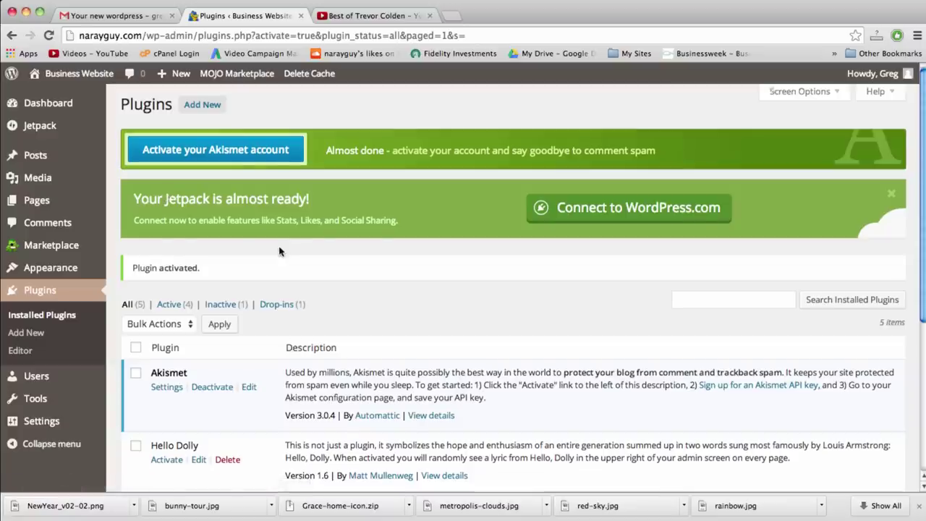
pyautogui.scroll(-5, 279, 251)
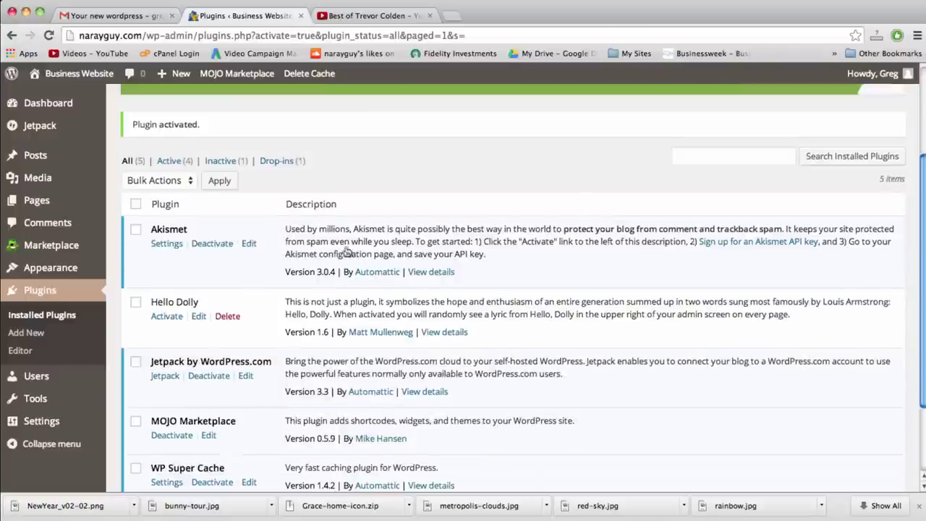
pyautogui.click(163, 320)
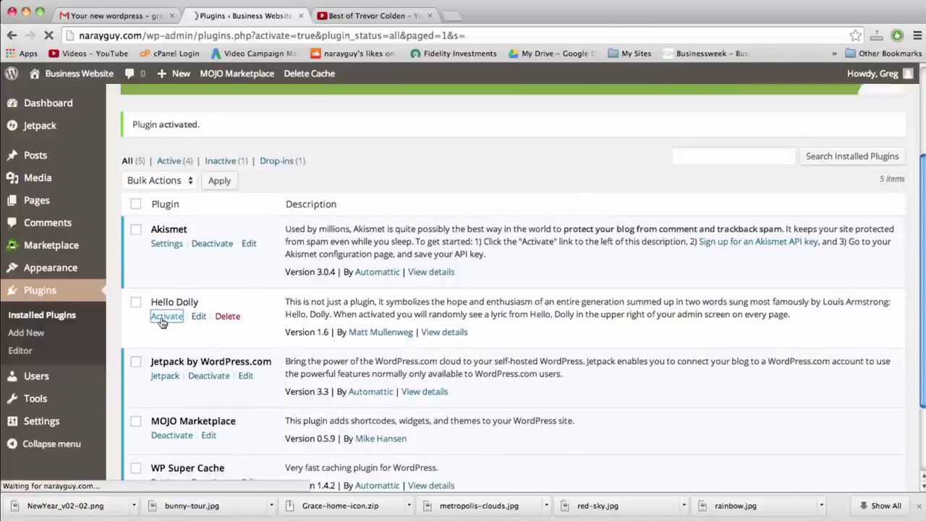
pyautogui.scroll(-3, 162, 322)
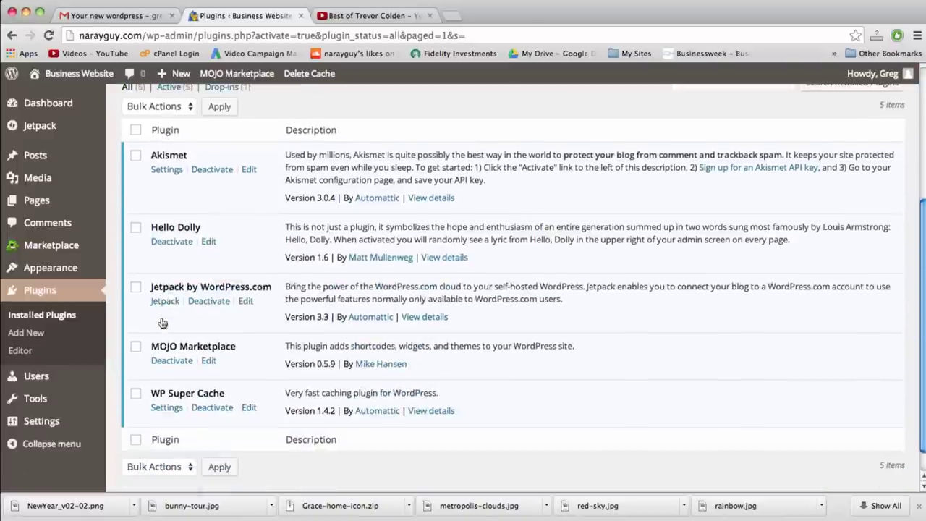
# Attempt a bulk Delete on the plugin list before anything is deactivated
pyautogui.scroll(3, 410, 124)
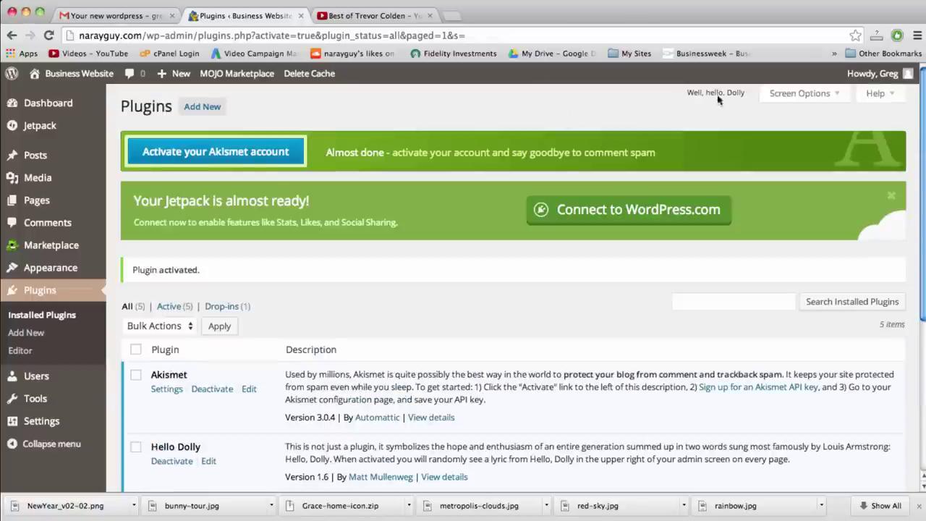
pyautogui.scroll(-5, 565, 207)
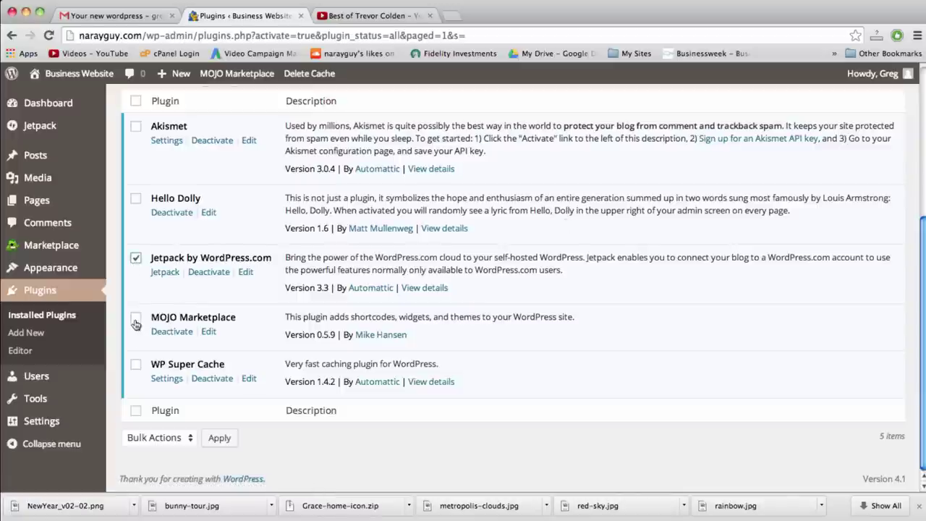
pyautogui.scroll(5, 136, 320)
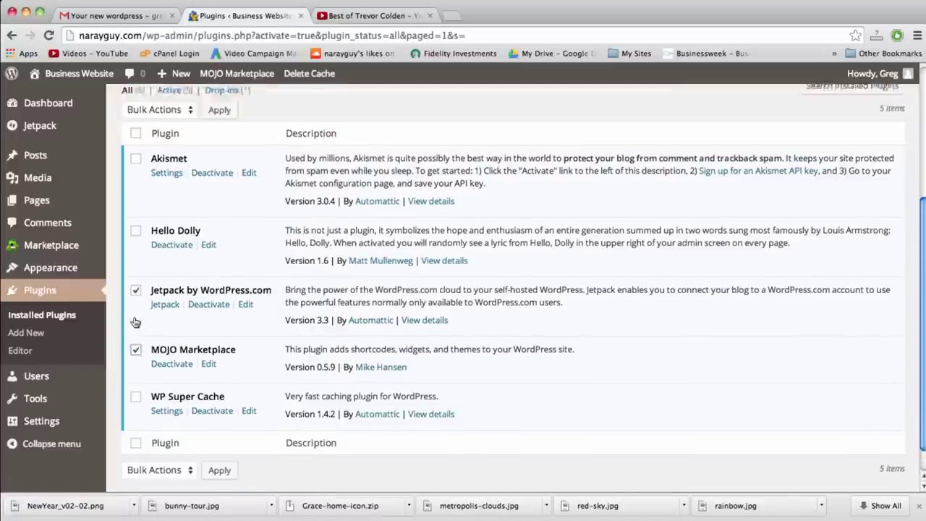
pyautogui.click(160, 247)
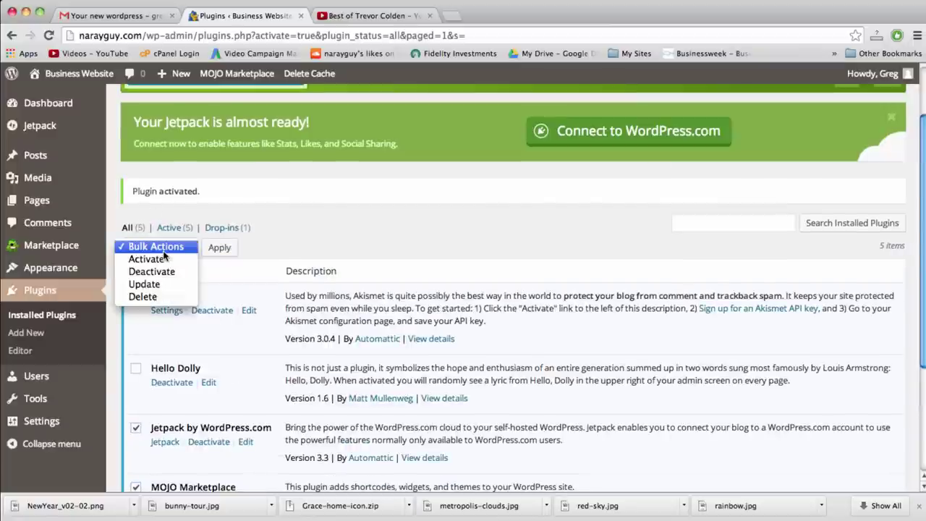
pyautogui.click(163, 296)
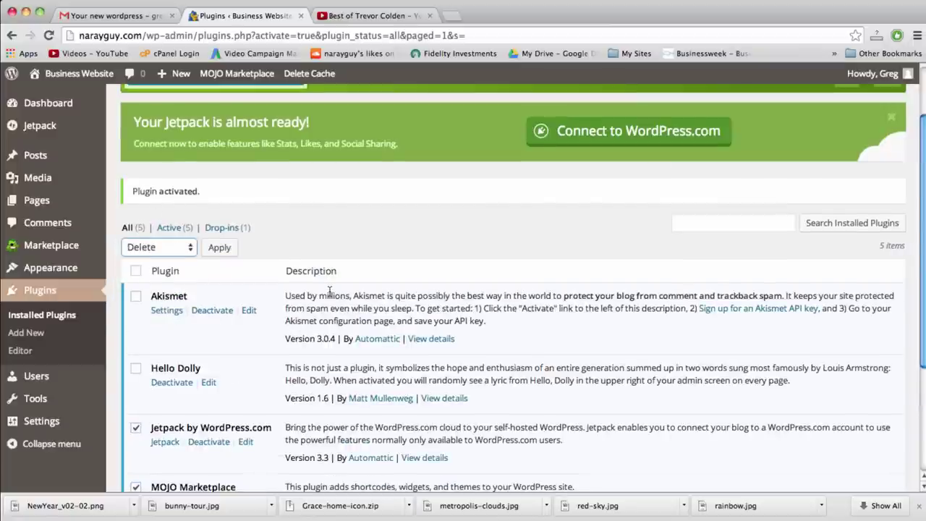
pyautogui.scroll(-5, 329, 292)
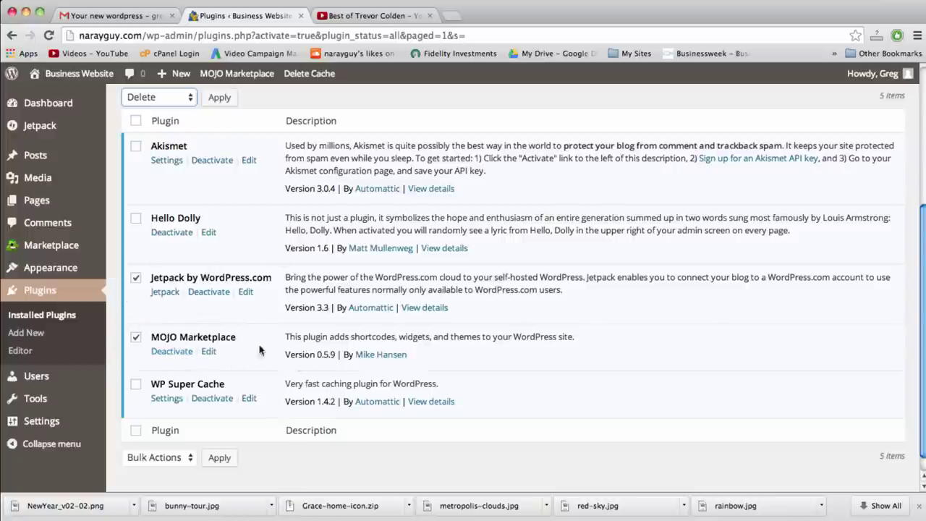
pyautogui.scroll(3, 285, 319)
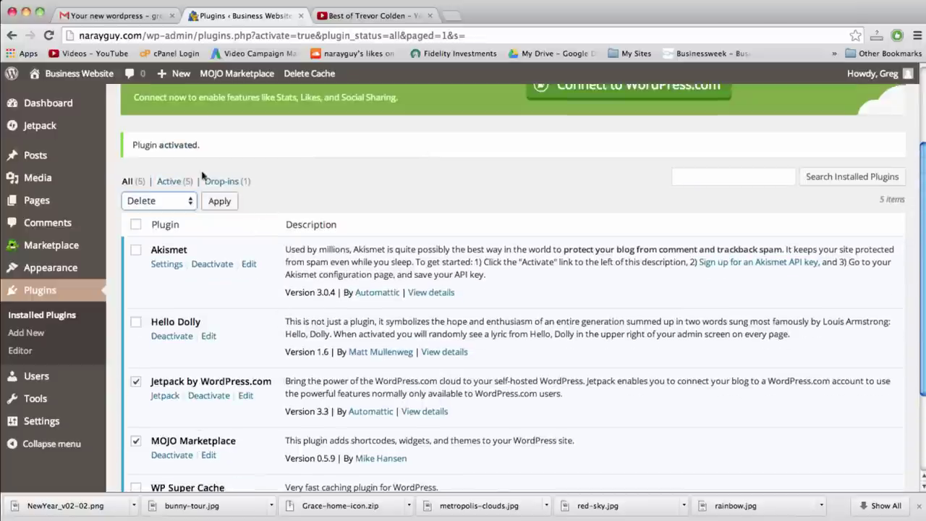
pyautogui.click(226, 202)
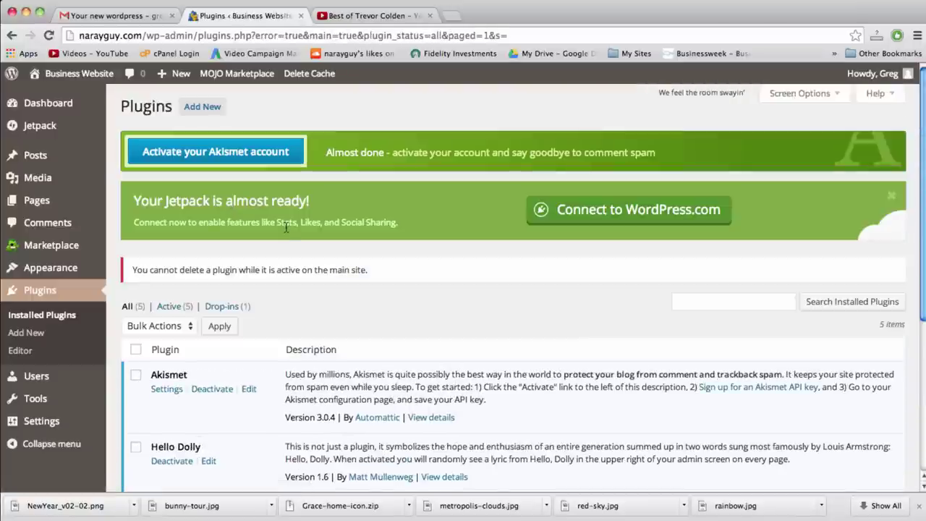
# Deactivate the Jetpack and MOJO Marketplace plugins
pyautogui.scroll(-3, 286, 228)
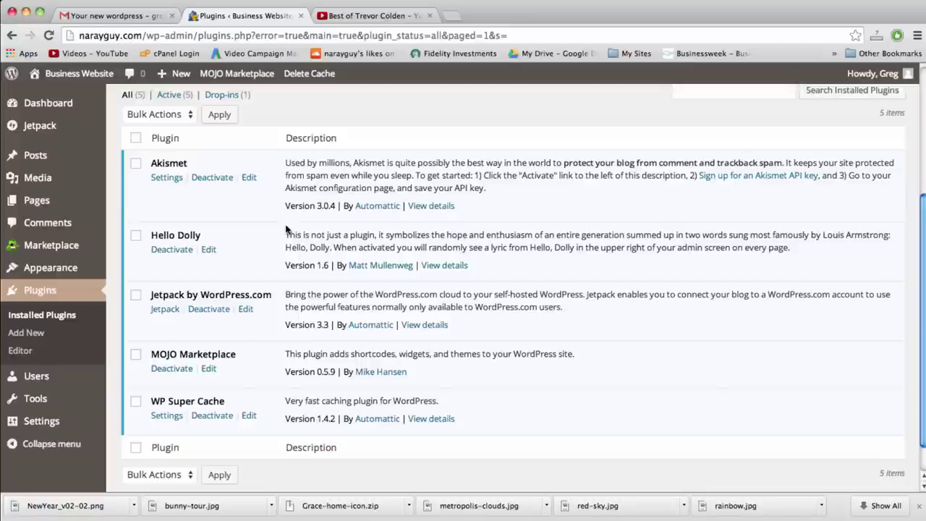
pyautogui.click(208, 309)
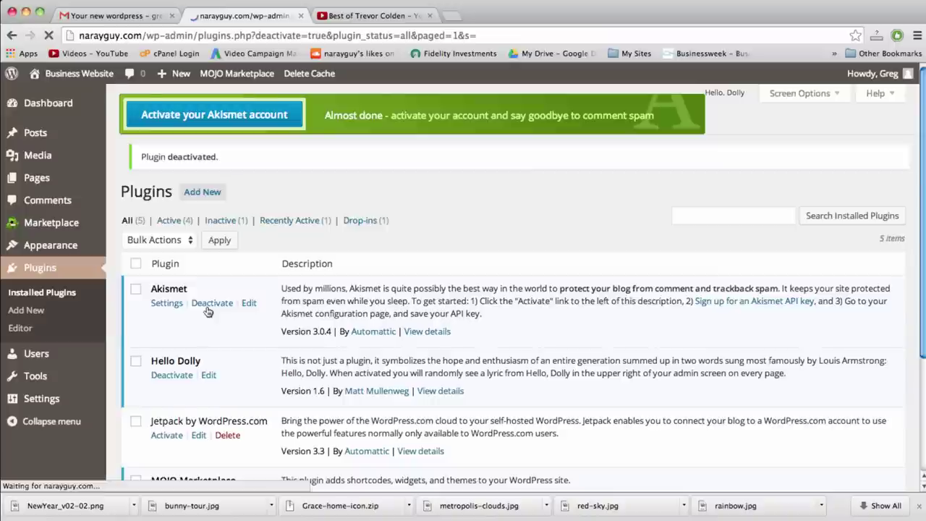
pyautogui.scroll(-3, 208, 311)
pyautogui.click(181, 358)
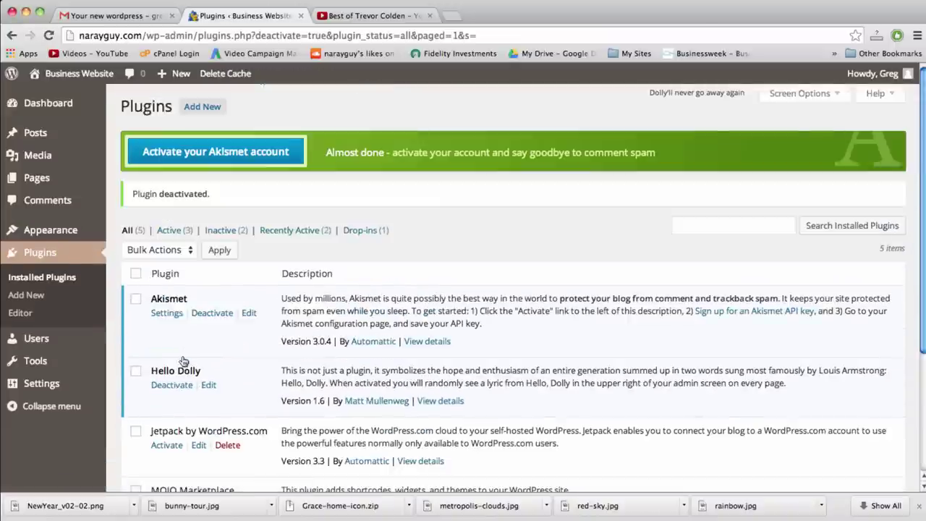
pyautogui.scroll(-2, 181, 361)
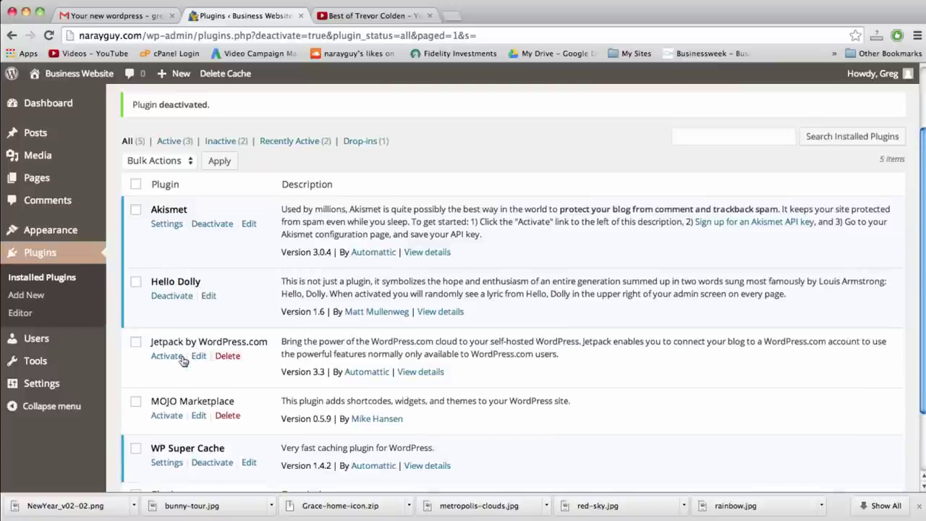
# Bulk-delete Jetpack and MOJO Marketplace, confirming removal of their files and data
pyautogui.click(136, 403)
pyautogui.click(135, 341)
pyautogui.click(187, 161)
pyautogui.click(182, 210)
pyautogui.click(217, 161)
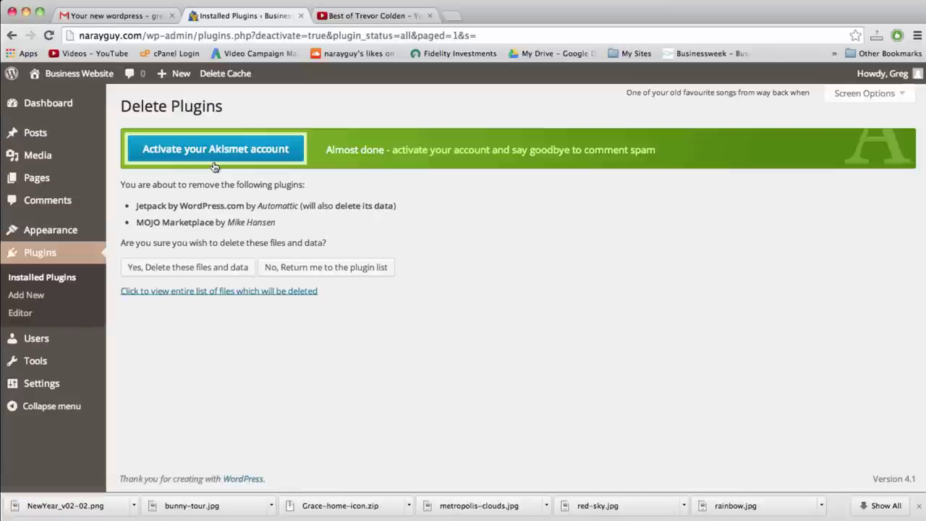
pyautogui.click(192, 268)
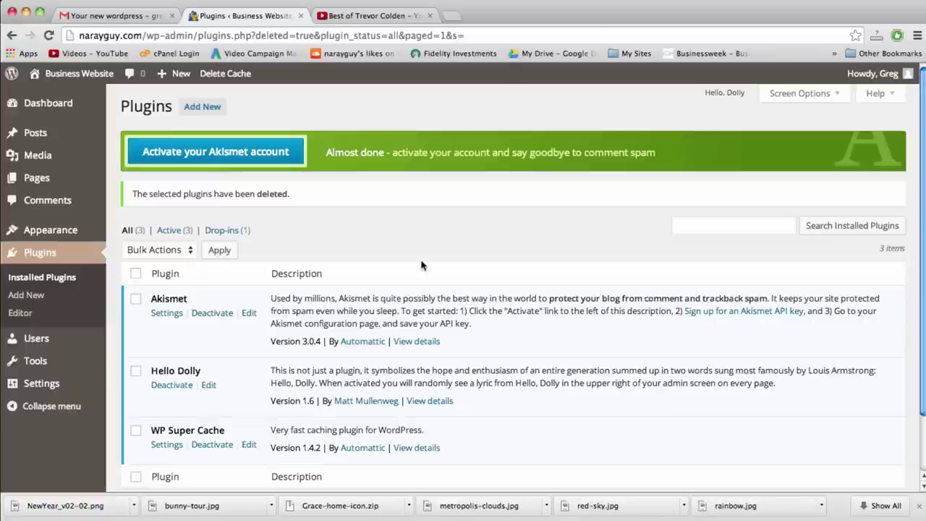
pyautogui.click(71, 103)
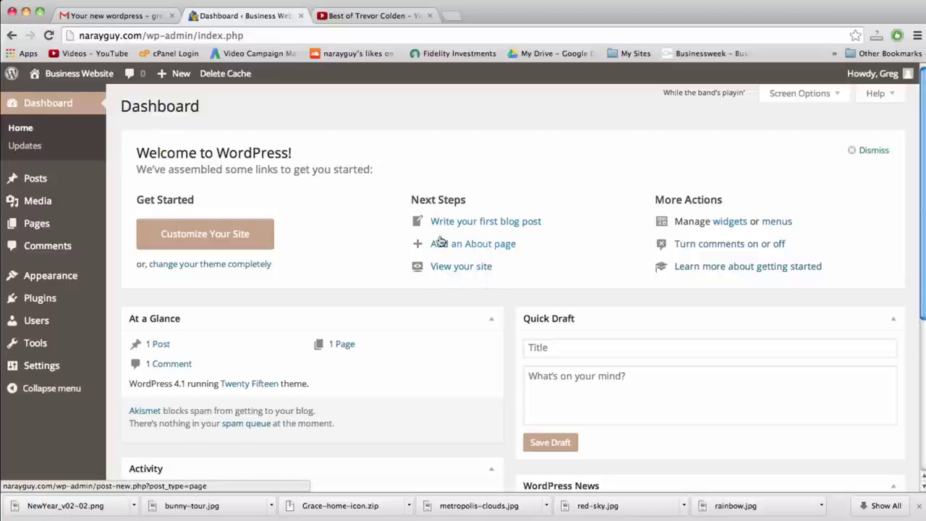
# Dismiss the Dashboard's Welcome panel, then view the Business Website front page
pyautogui.moveTo(26, 181)
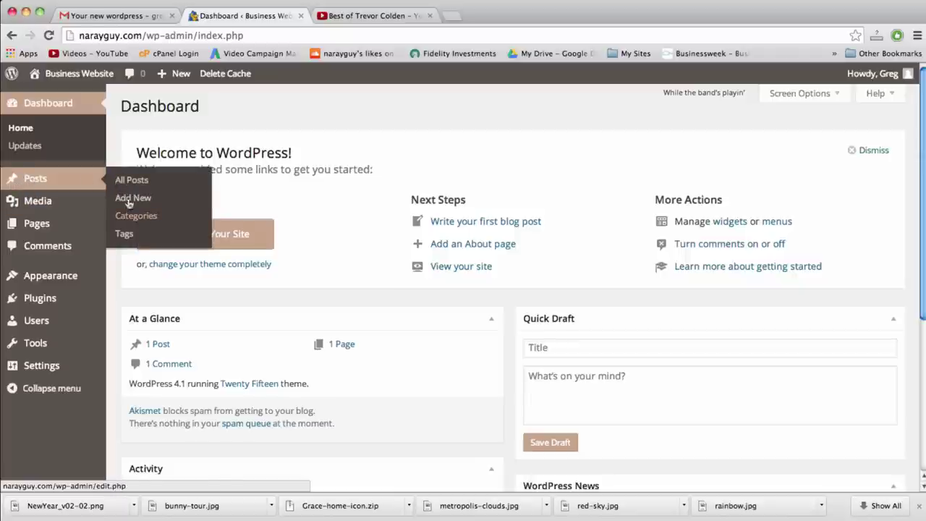
pyautogui.moveTo(176, 75)
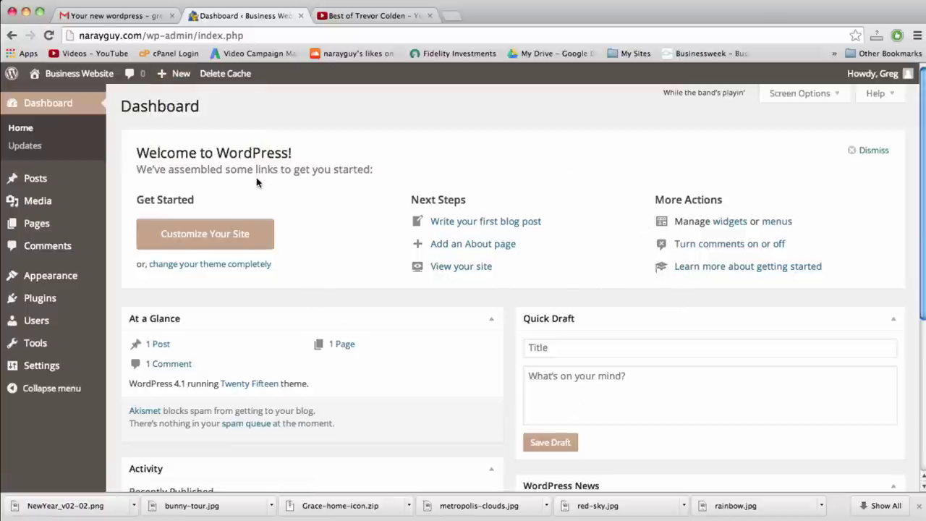
pyautogui.click(550, 346)
pyautogui.click(550, 383)
pyautogui.click(551, 354)
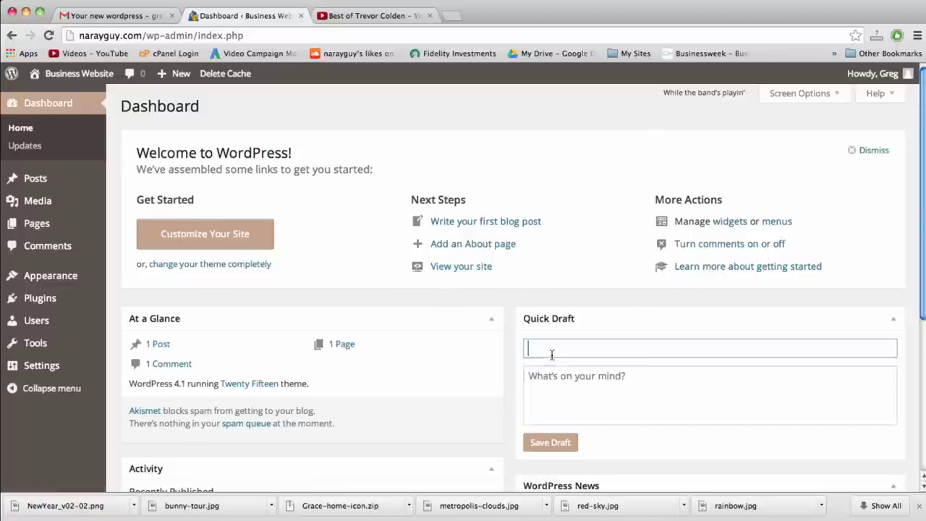
pyautogui.click(534, 377)
pyautogui.click(541, 354)
pyautogui.click(541, 389)
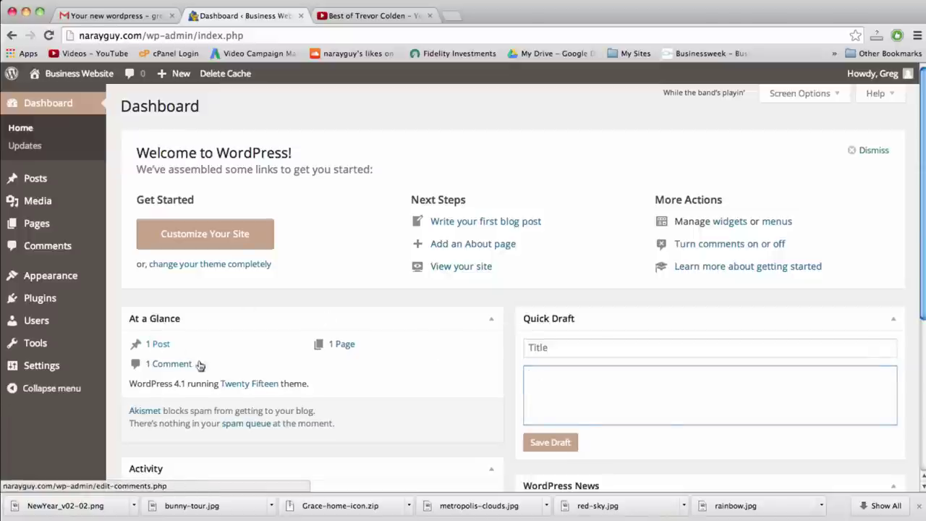
pyautogui.click(853, 149)
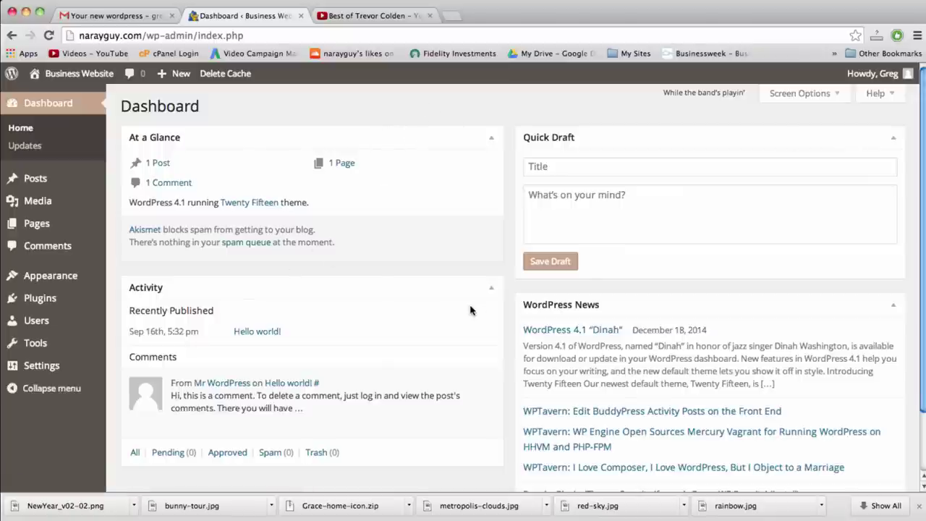
pyautogui.click(83, 80)
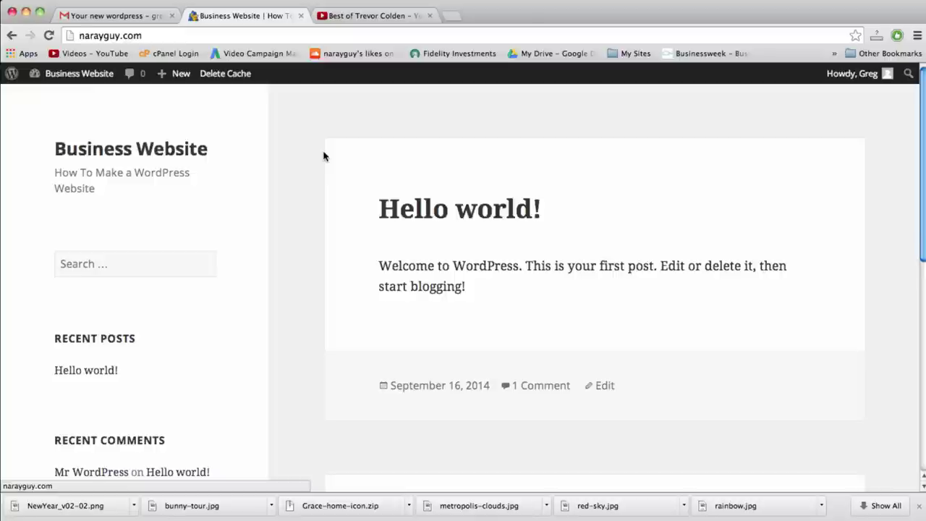
# Go to Appearance > Themes > Add New and put the cursor in the theme search box
pyautogui.click(95, 75)
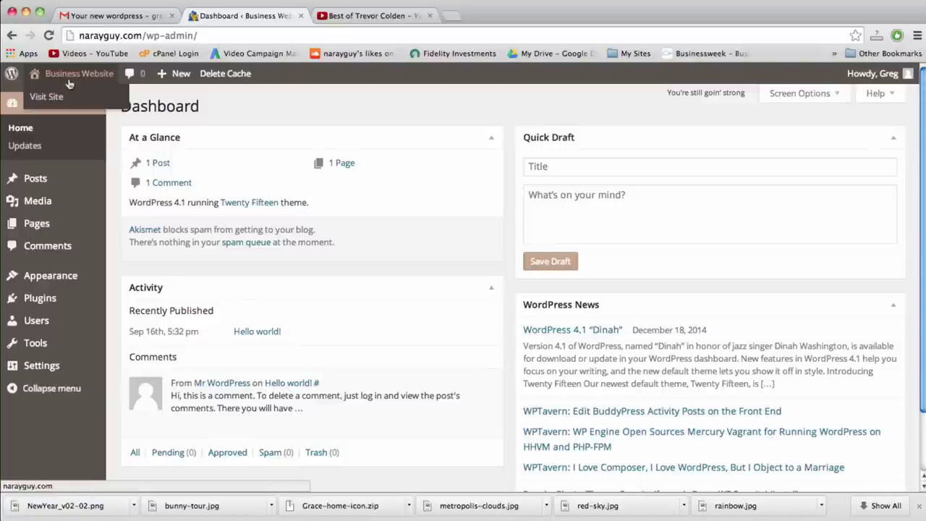
pyautogui.moveTo(67, 277)
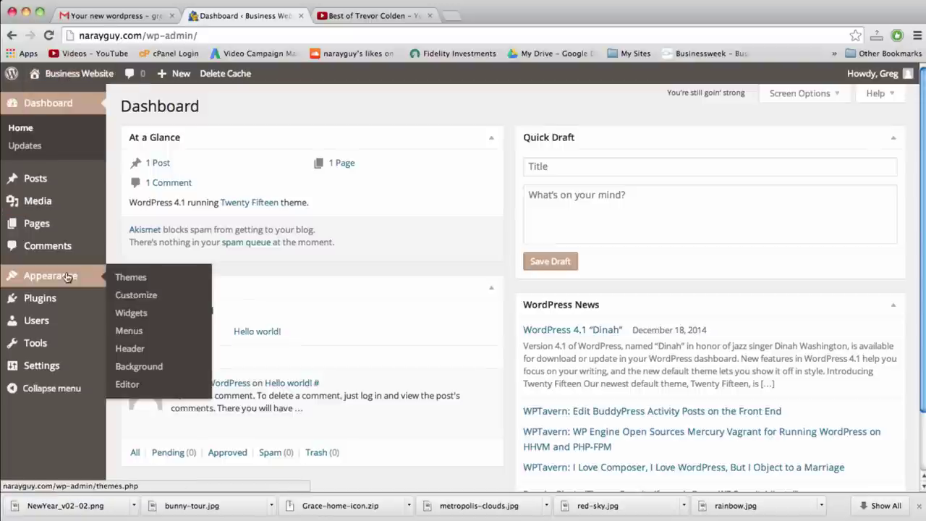
pyautogui.click(137, 278)
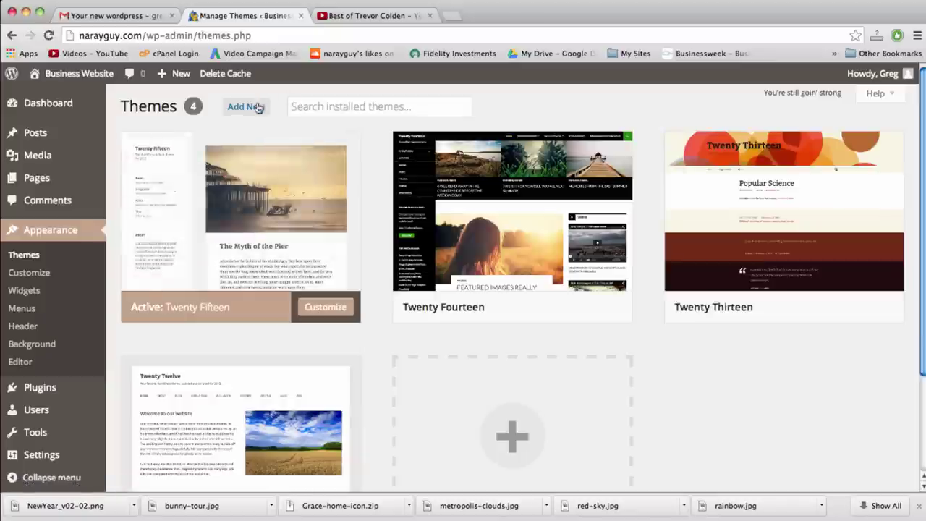
pyautogui.click(256, 109)
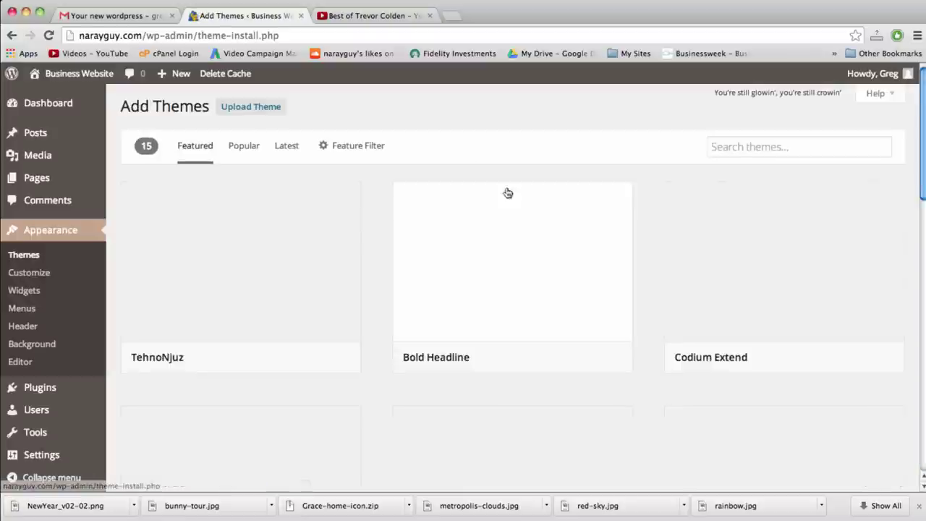
pyautogui.click(738, 142)
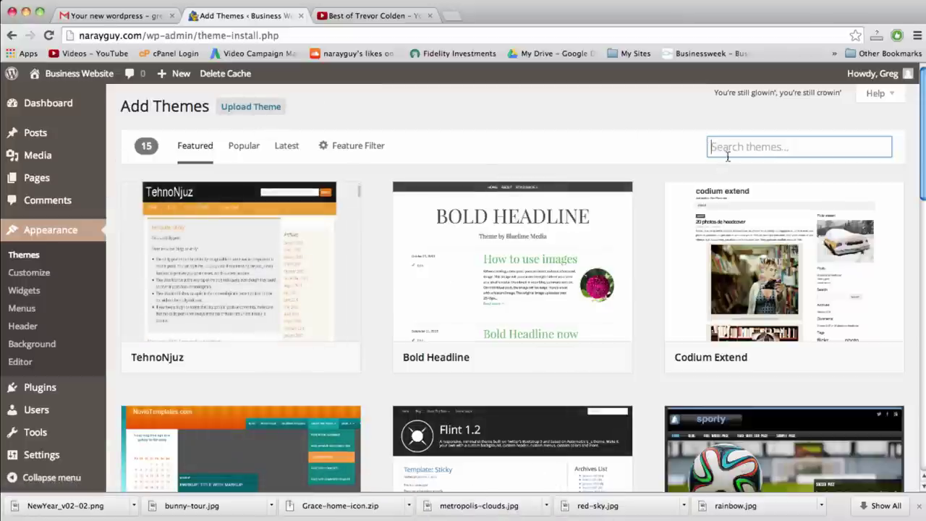
# Search for 'vantage', then install and activate the Vantage theme
pyautogui.write('c')
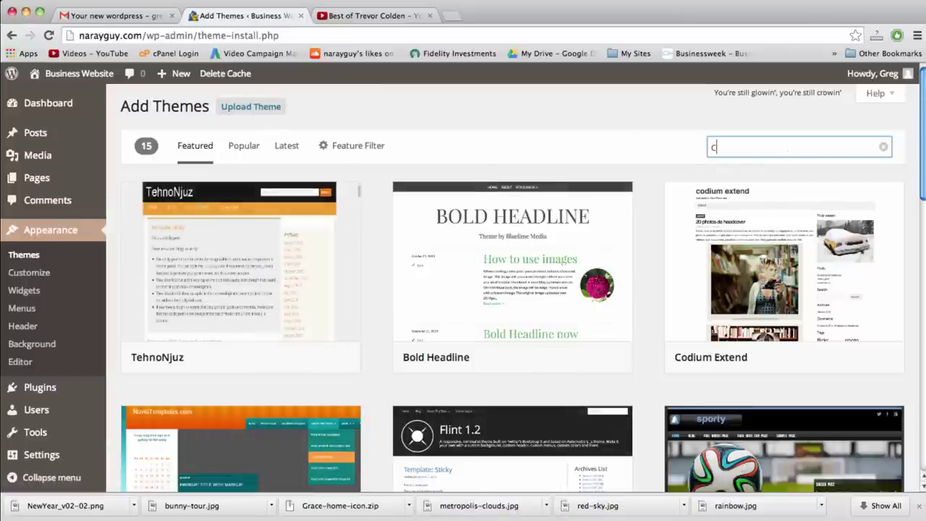
pyautogui.press('BackSpace')
pyautogui.write('vantage')
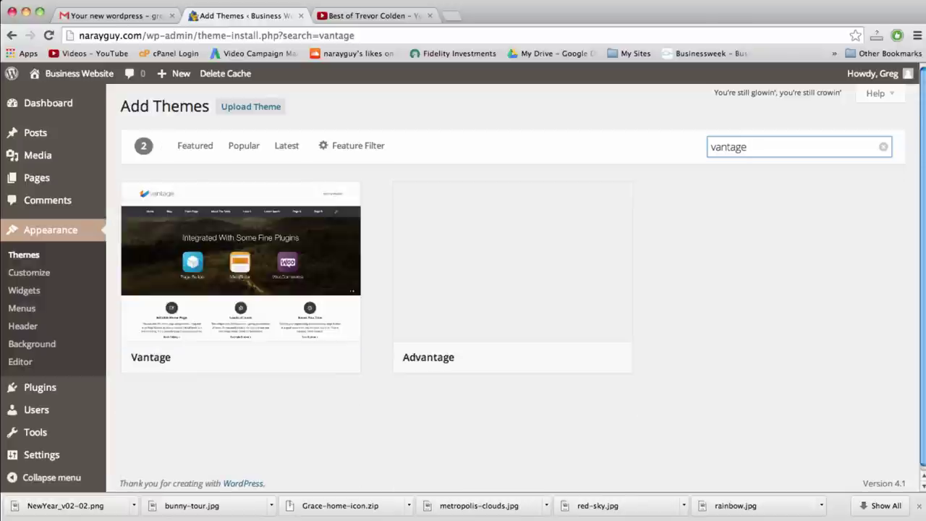
pyautogui.scroll(-2, 539, 255)
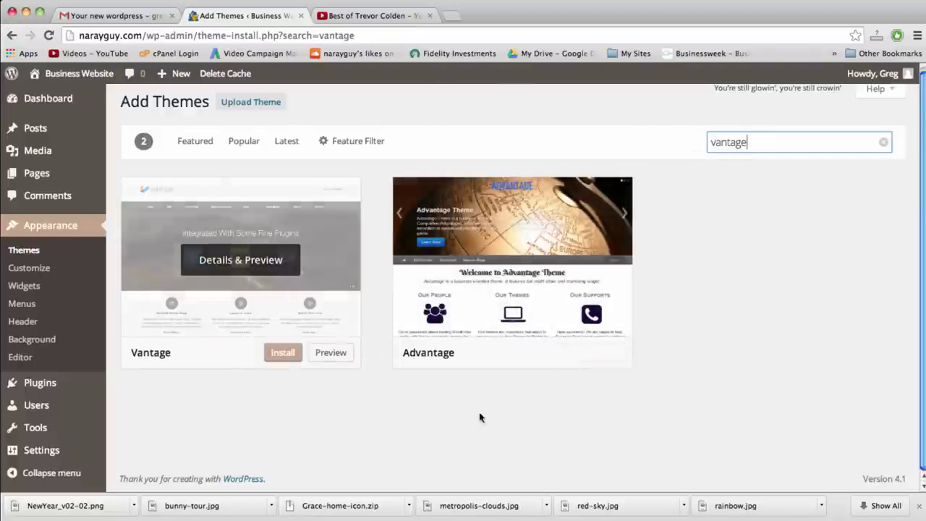
pyautogui.moveTo(289, 283)
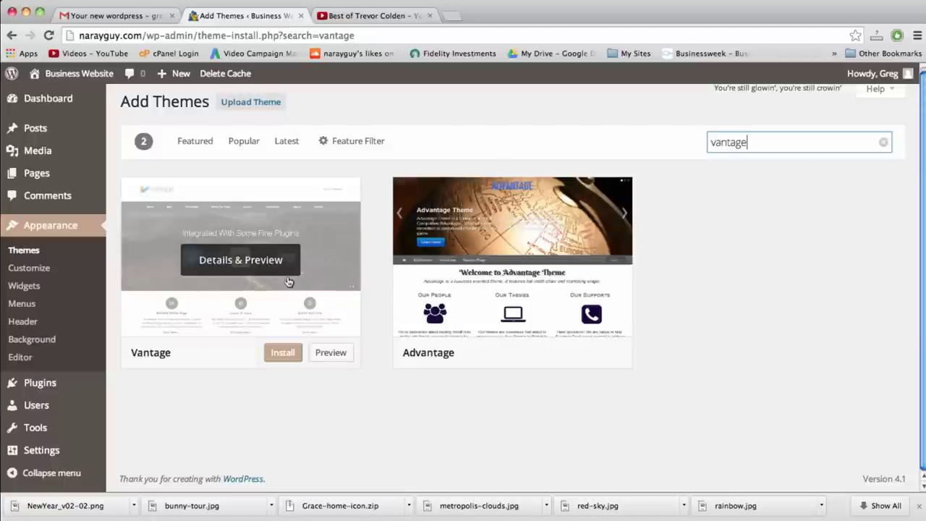
pyautogui.click(280, 354)
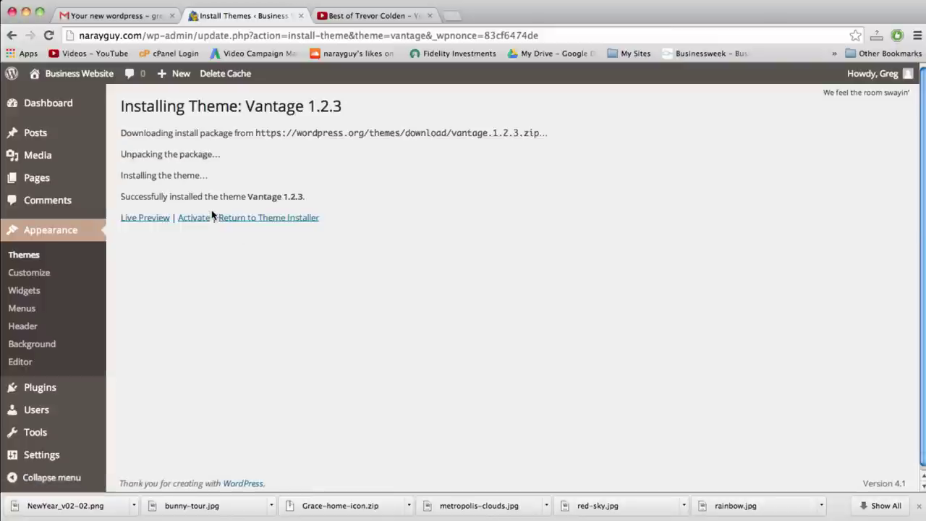
pyautogui.click(194, 218)
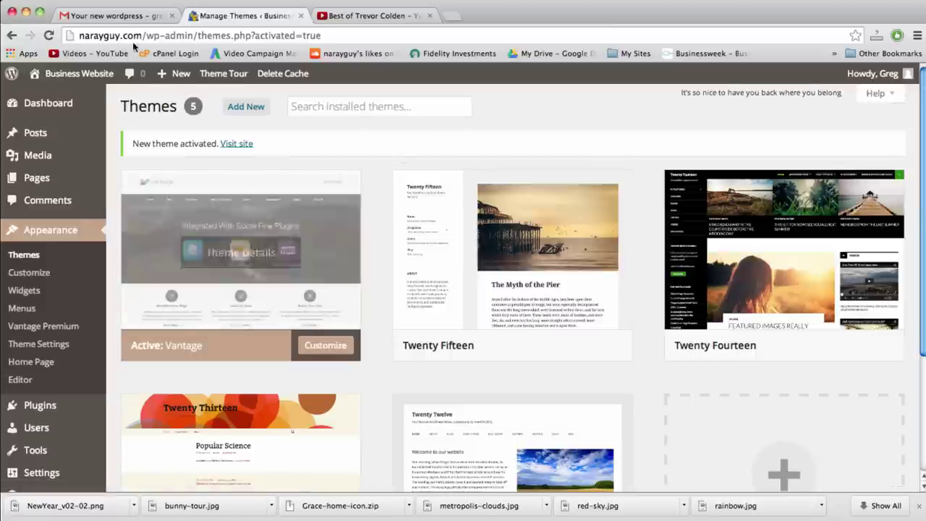
# Visit the live site and scroll through the Vantage front page, then show all windows with F3
pyautogui.click(92, 76)
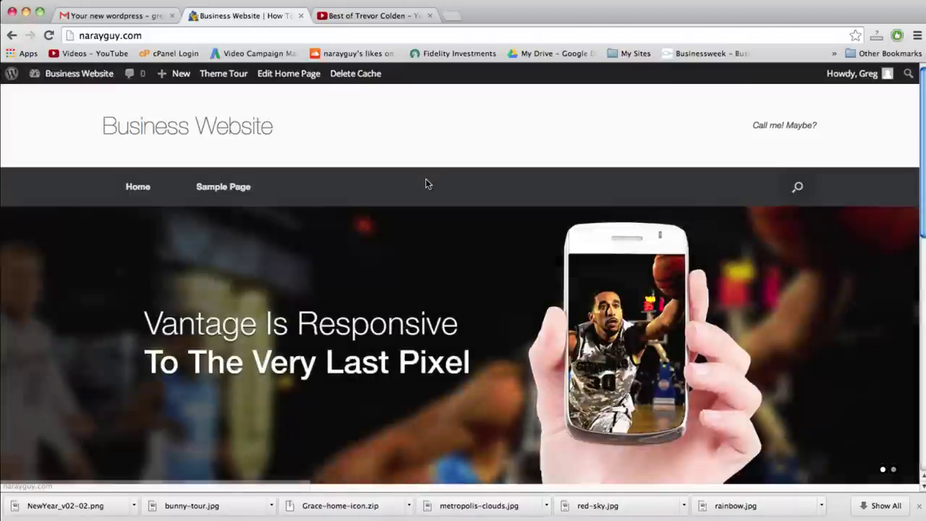
pyautogui.scroll(-2, 539, 177)
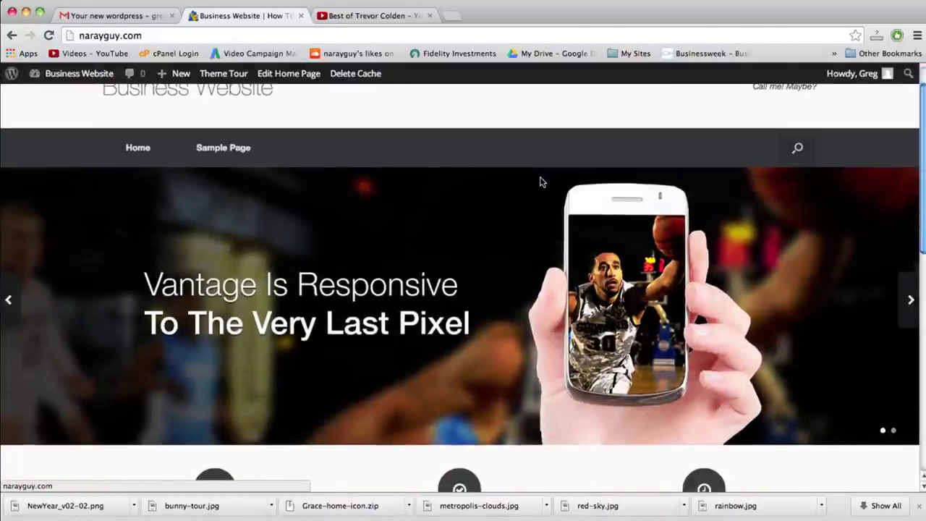
pyautogui.scroll(-2, 540, 182)
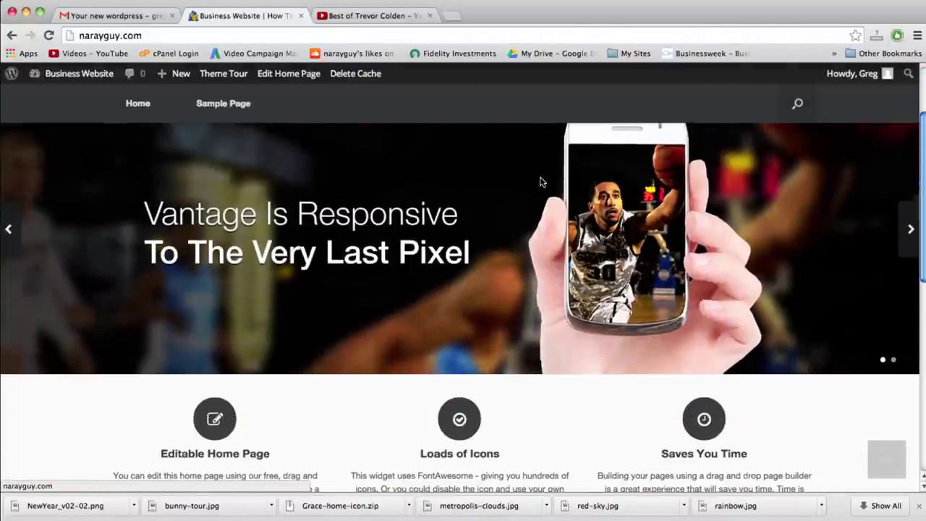
pyautogui.scroll(-10, 540, 182)
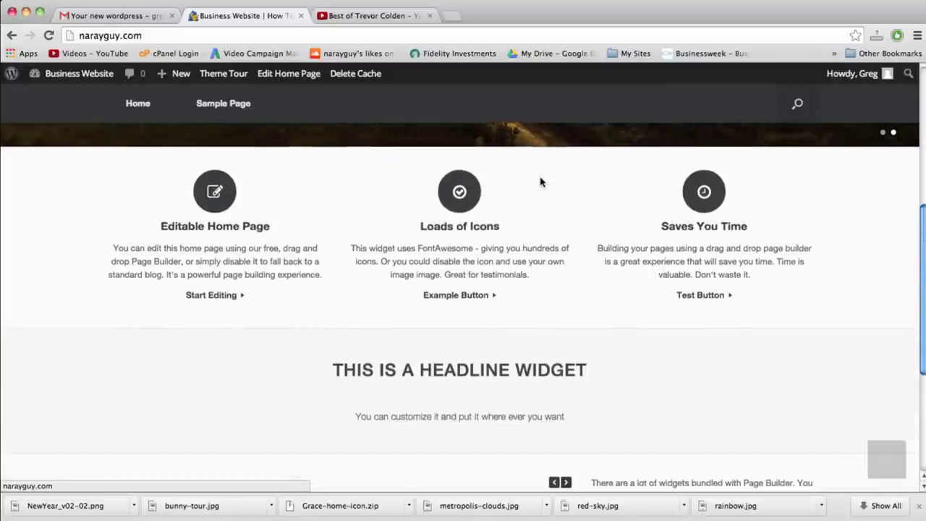
pyautogui.scroll(-1, 539, 181)
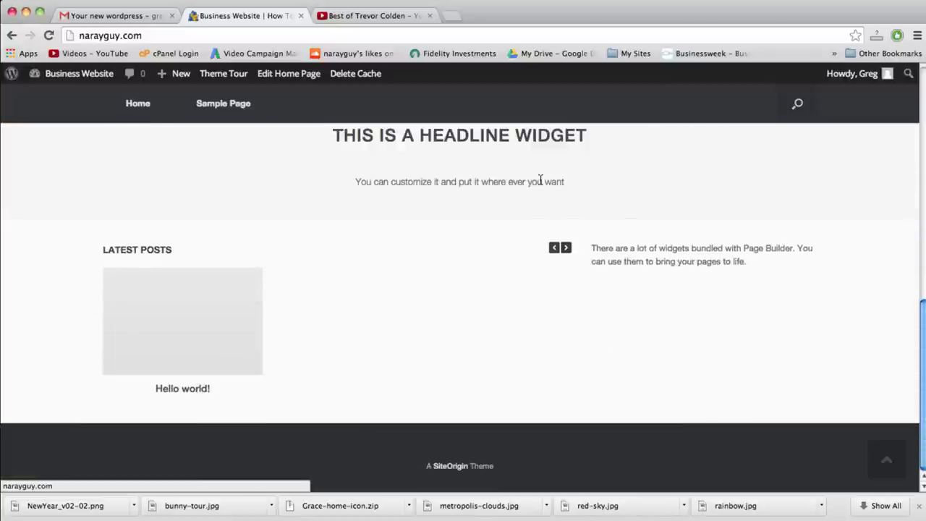
pyautogui.scroll(8, 540, 181)
pyautogui.scroll(10, 539, 182)
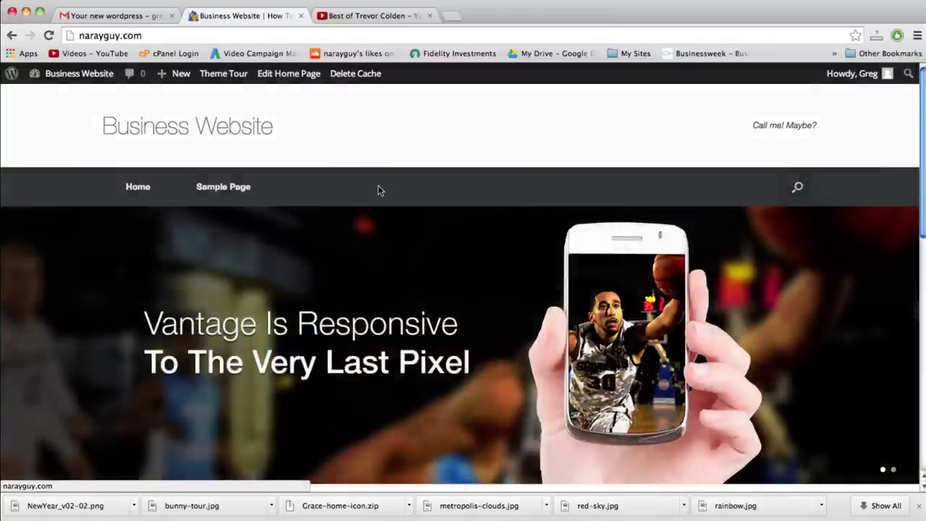
pyautogui.press('F3')
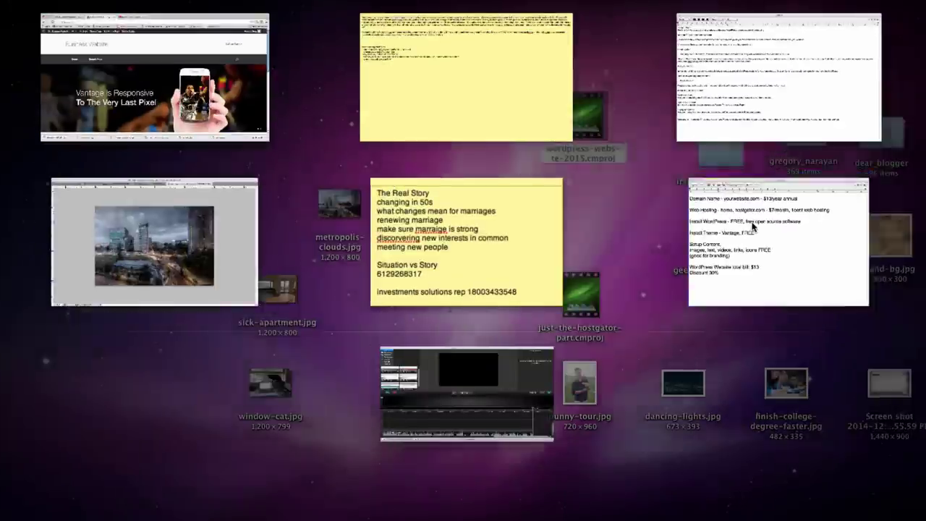
pyautogui.click(752, 227)
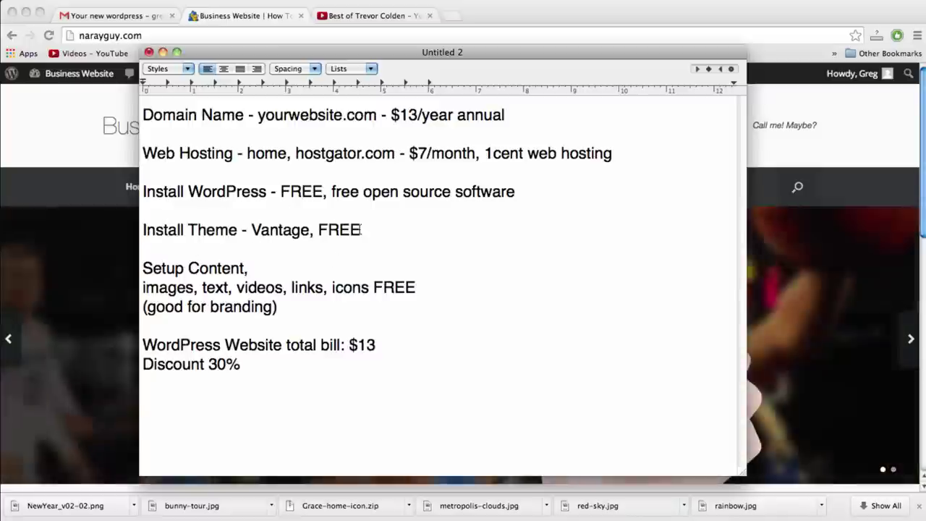
pyautogui.click(254, 271)
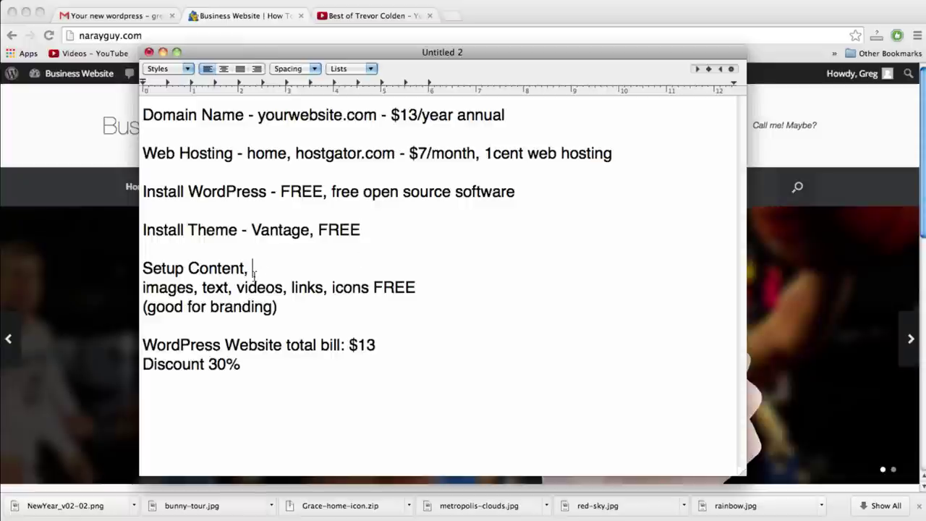
pyautogui.doubleClick(212, 264)
pyautogui.click(240, 267)
pyautogui.doubleClick(246, 269)
pyautogui.click(255, 269)
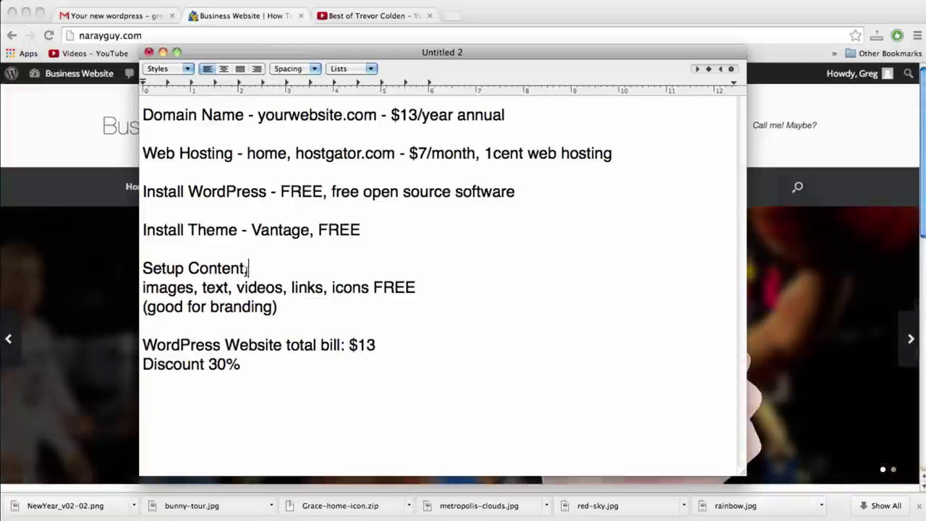
pyautogui.click(23, 141)
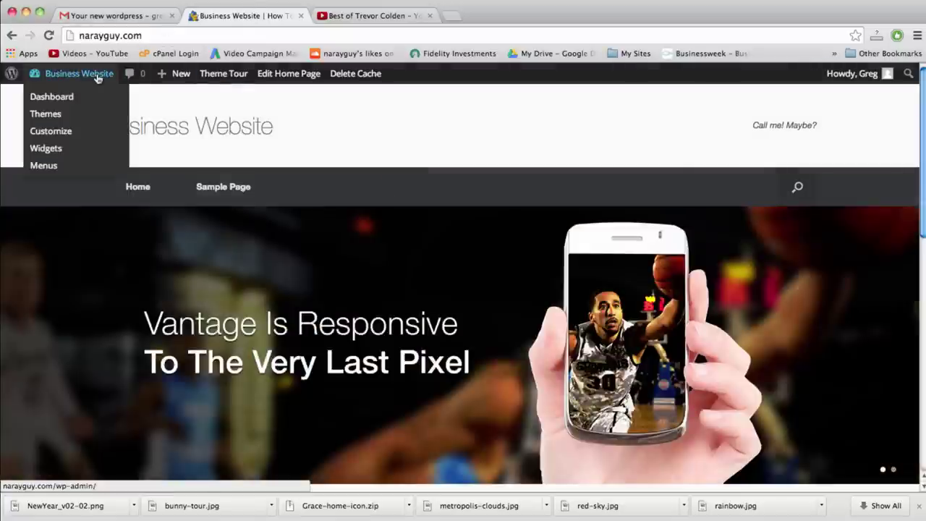
# Open the Business Website Dashboard and go to the Vantage Theme Settings page
pyautogui.click(99, 78)
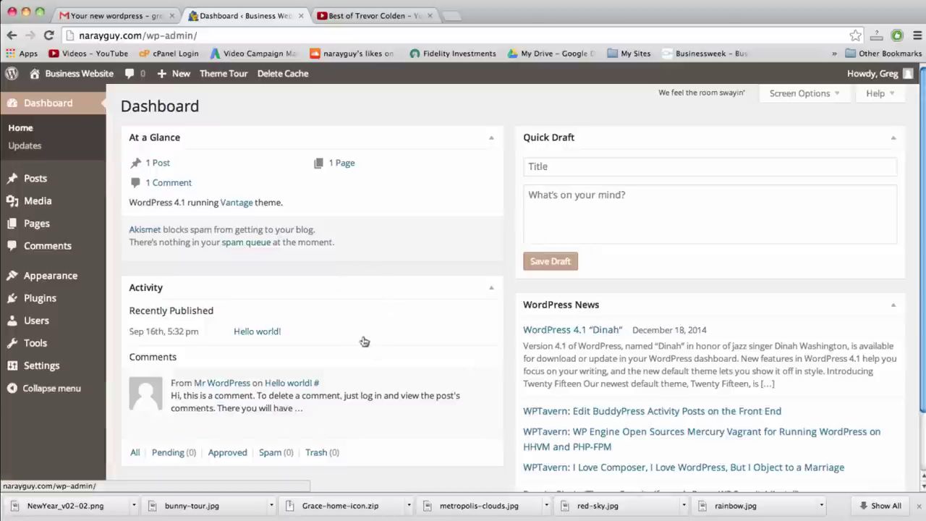
pyautogui.scroll(-1, 512, 362)
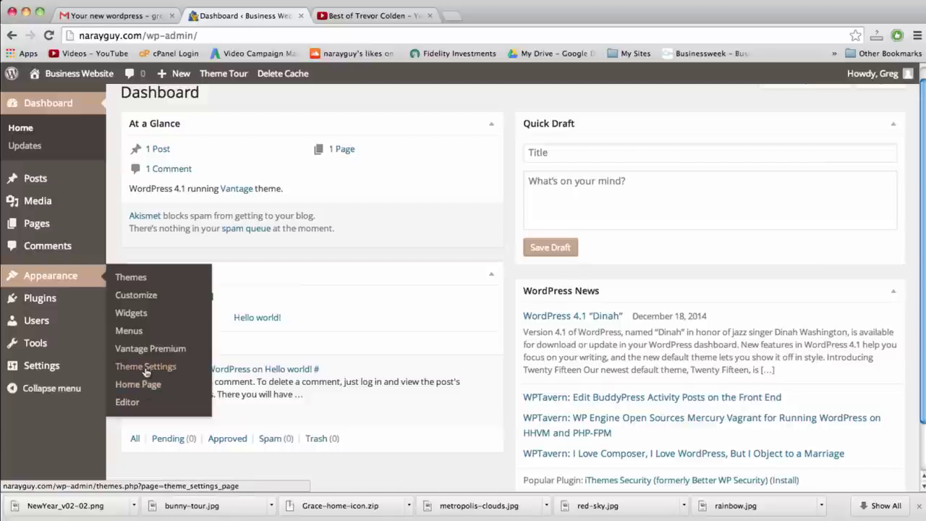
pyautogui.click(149, 369)
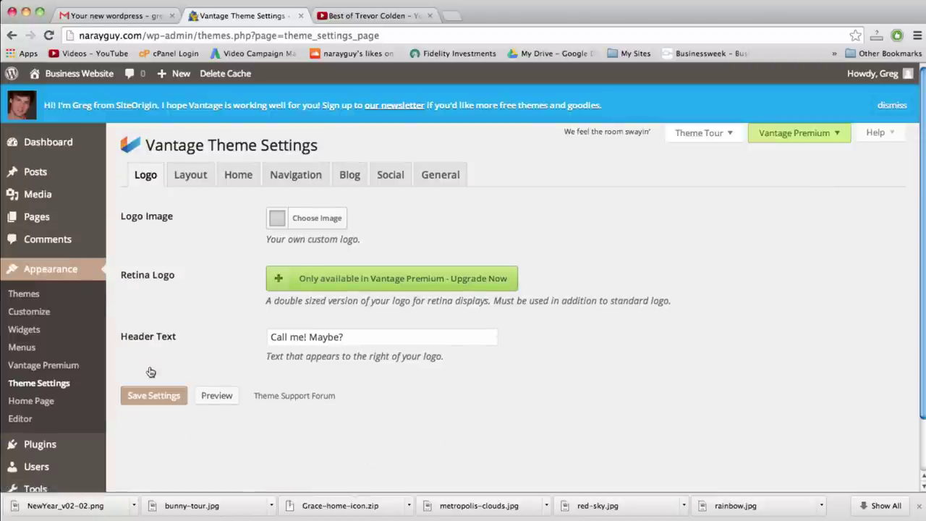
# Browse the Vantage Theme Settings tabs from Layout through General and back to Logo
pyautogui.scroll(-3, 150, 372)
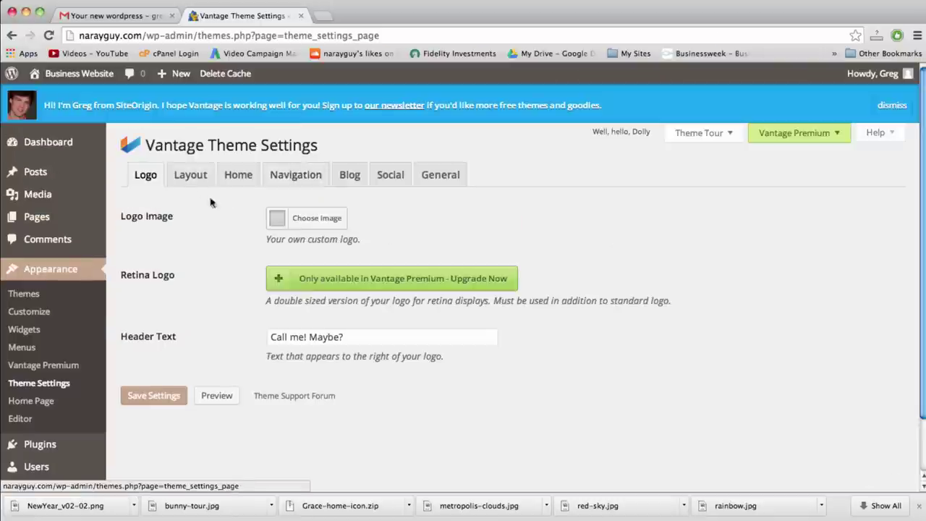
pyautogui.click(188, 176)
pyautogui.click(248, 178)
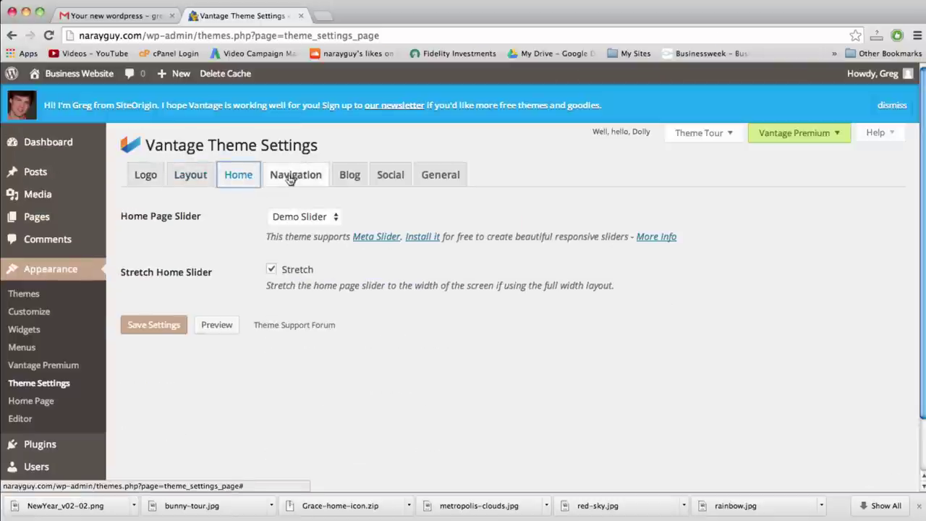
pyautogui.click(290, 178)
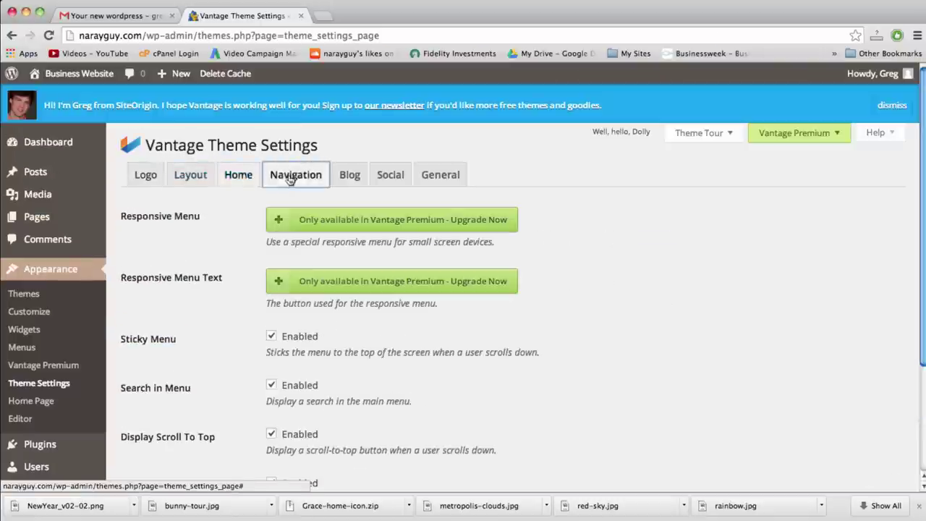
pyautogui.click(351, 175)
pyautogui.click(392, 175)
pyautogui.click(440, 177)
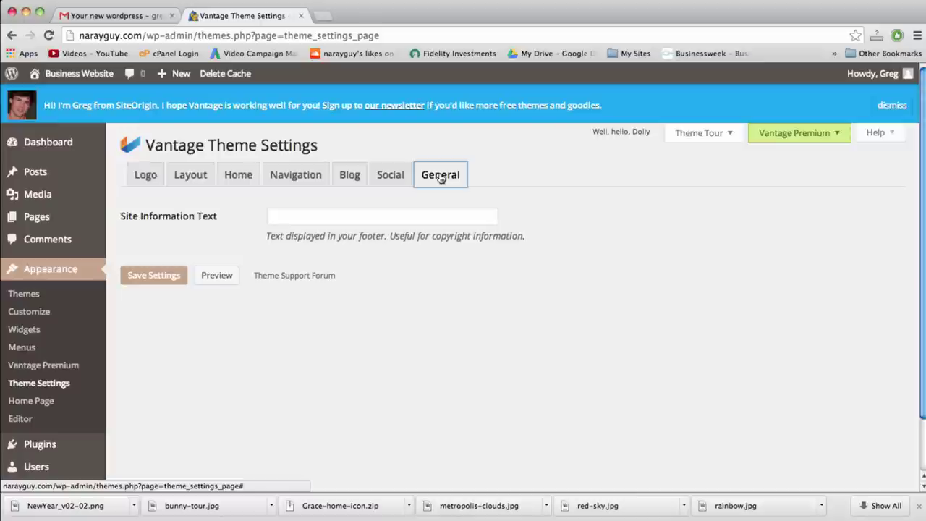
pyautogui.click(388, 177)
pyautogui.click(344, 178)
pyautogui.click(318, 178)
pyautogui.click(235, 178)
pyautogui.click(189, 178)
pyautogui.click(147, 180)
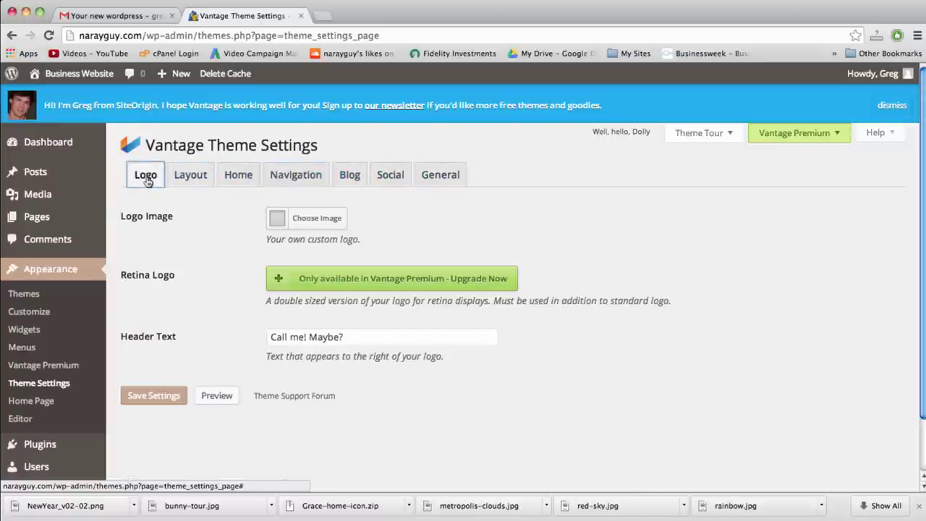
# Revisit the Navigation, Blog, Layout and Logo tabs, finishing on the Home tab's slider settings
pyautogui.click(295, 177)
pyautogui.click(346, 180)
pyautogui.click(295, 178)
pyautogui.click(238, 178)
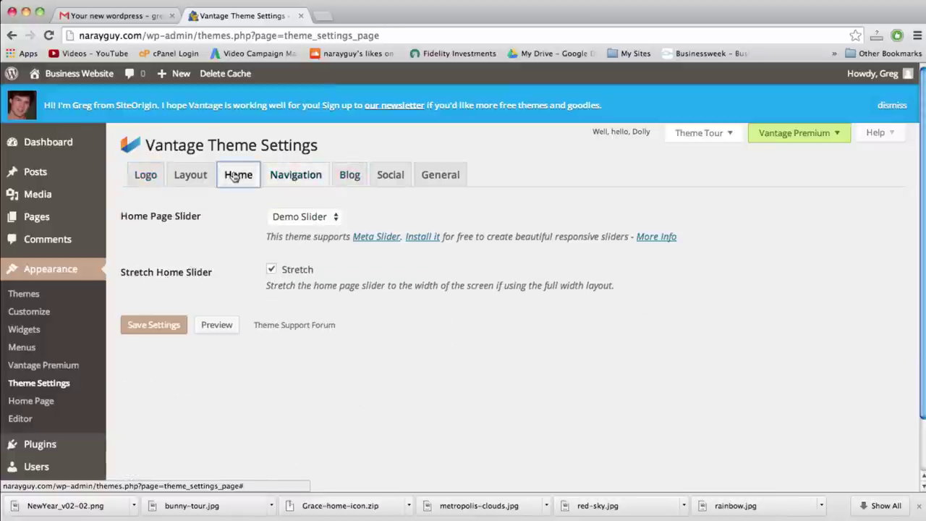
pyautogui.click(190, 176)
pyautogui.click(146, 175)
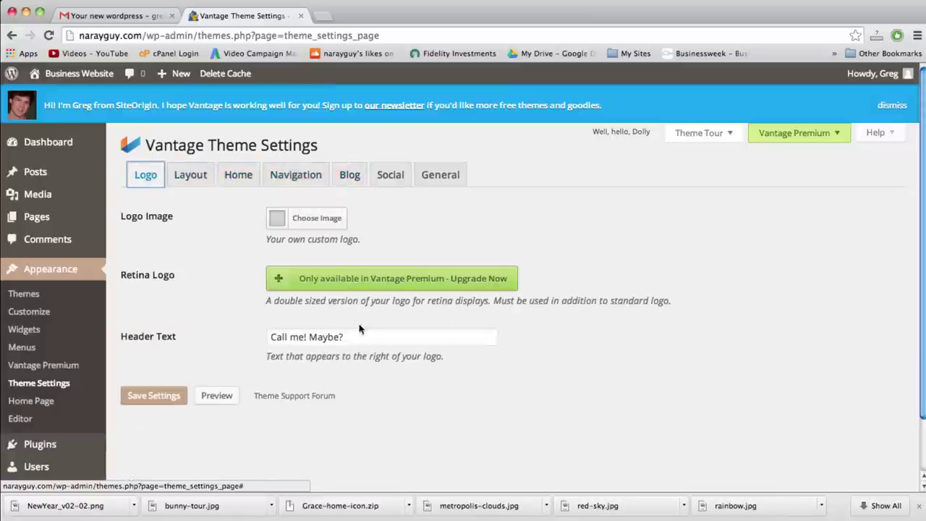
pyautogui.moveTo(361, 284)
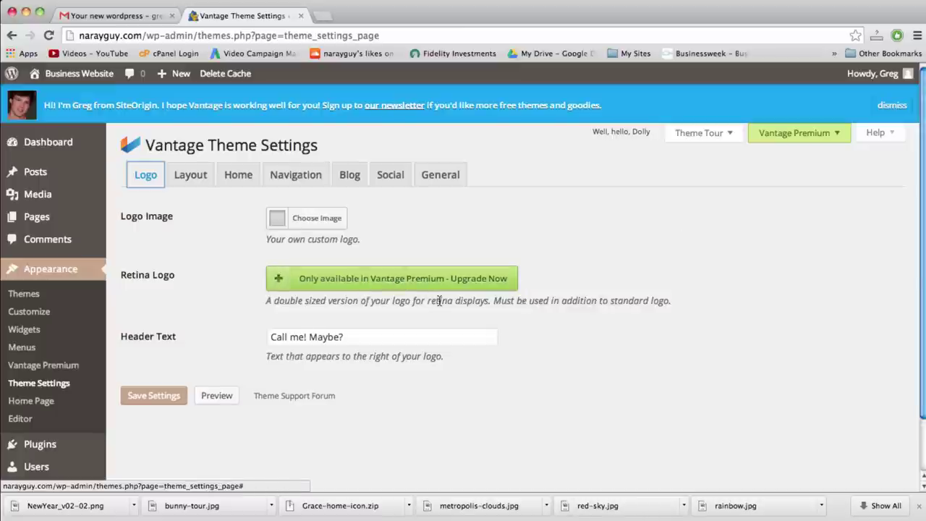
pyautogui.click(456, 303)
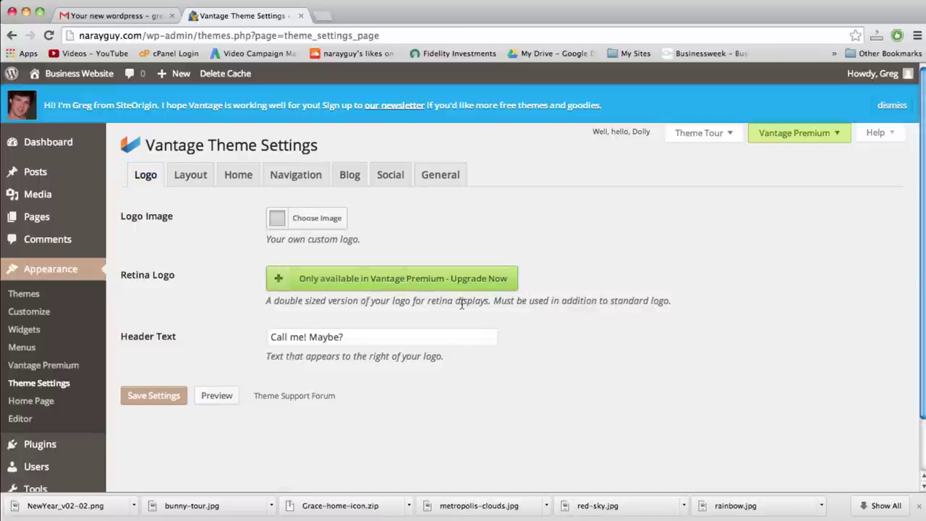
pyautogui.moveTo(401, 282)
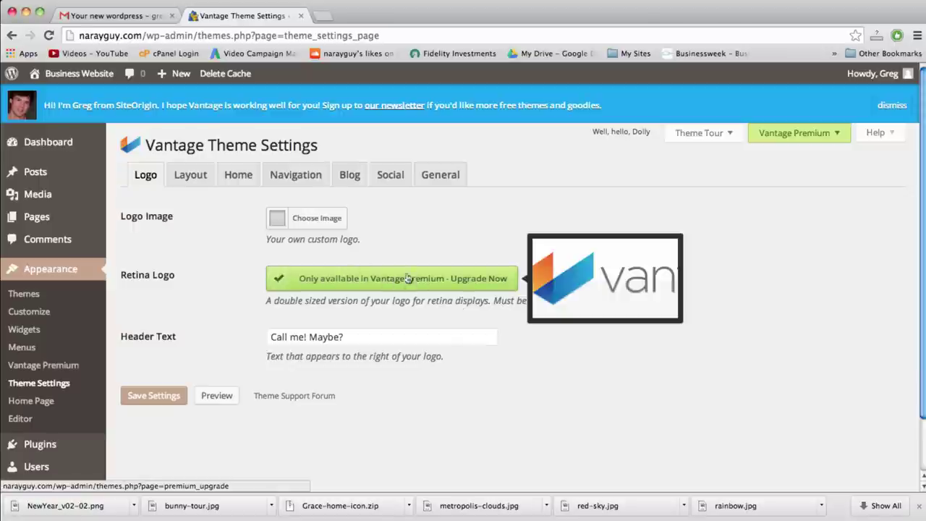
pyautogui.click(240, 183)
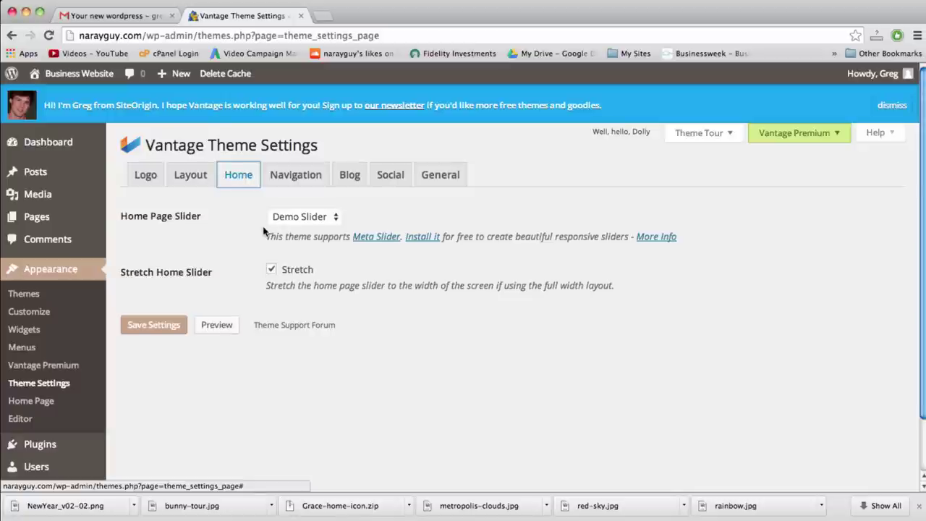
# Review the Home Page Slider choices and description, keeping Demo Slider selected
pyautogui.click(329, 217)
pyautogui.click(329, 217)
pyautogui.click(330, 217)
pyautogui.click(329, 217)
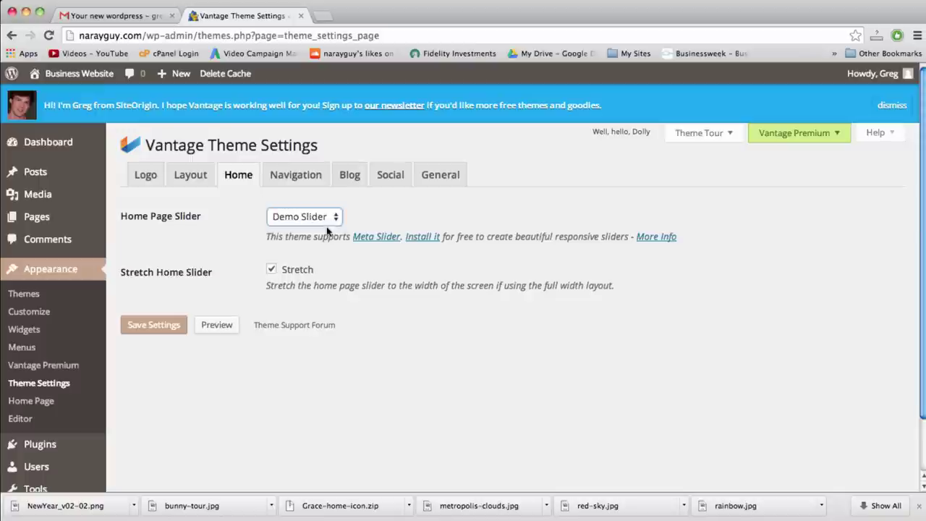
pyautogui.doubleClick(333, 236)
pyautogui.doubleClick(305, 239)
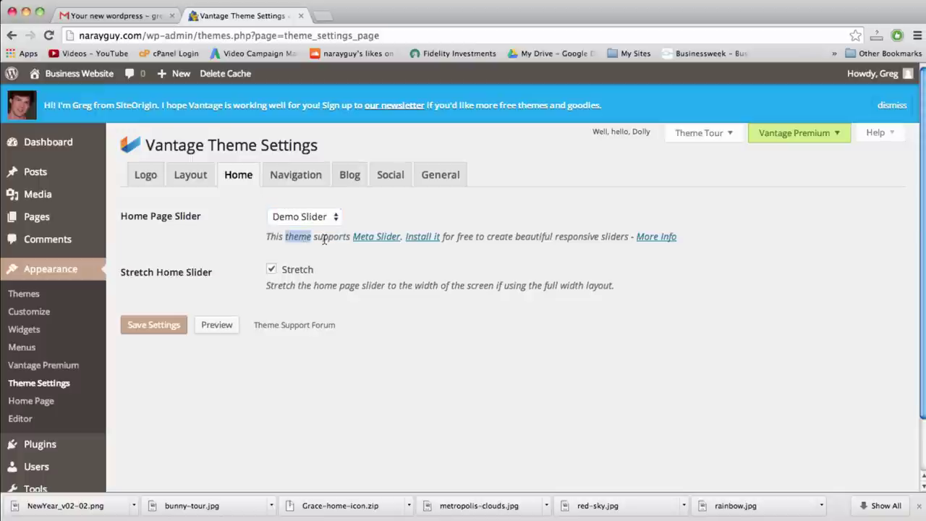
pyautogui.doubleClick(324, 238)
pyautogui.click(320, 217)
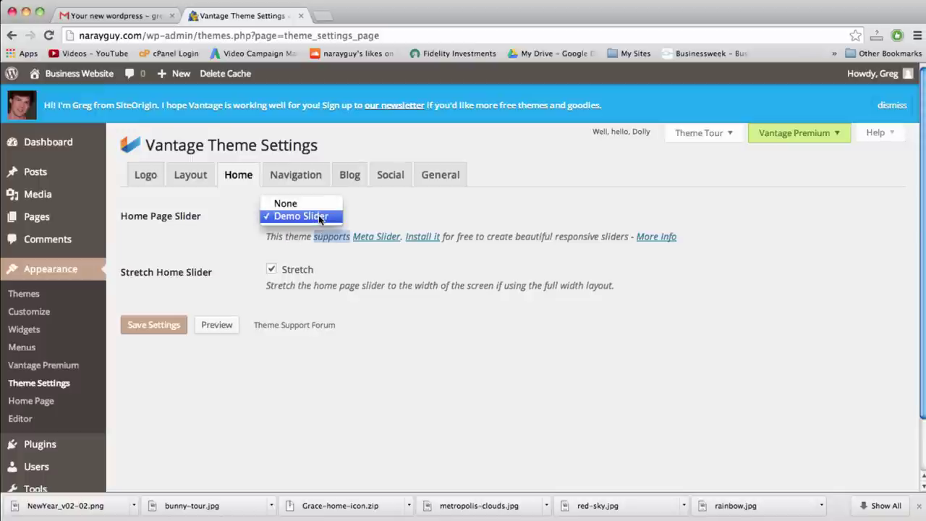
pyautogui.click(318, 215)
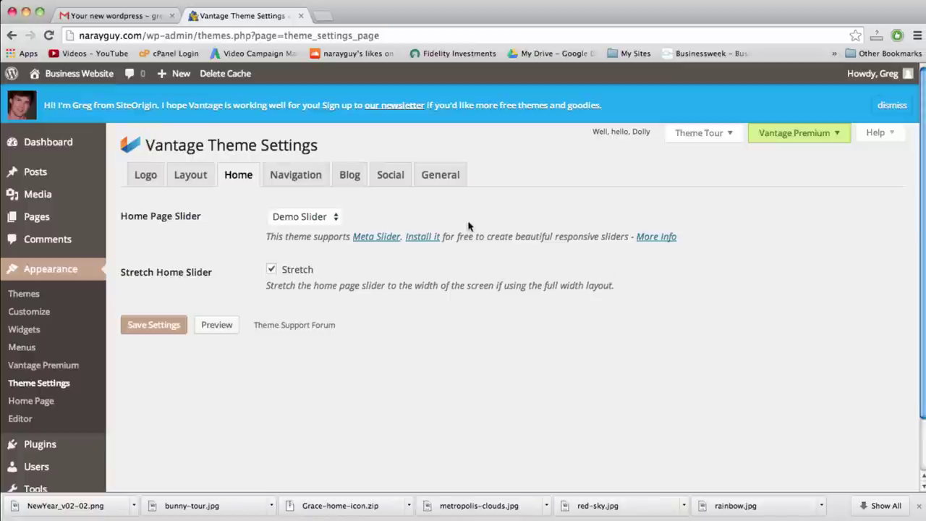
# Install the free Meta Slider plugin and activate it
pyautogui.click(419, 238)
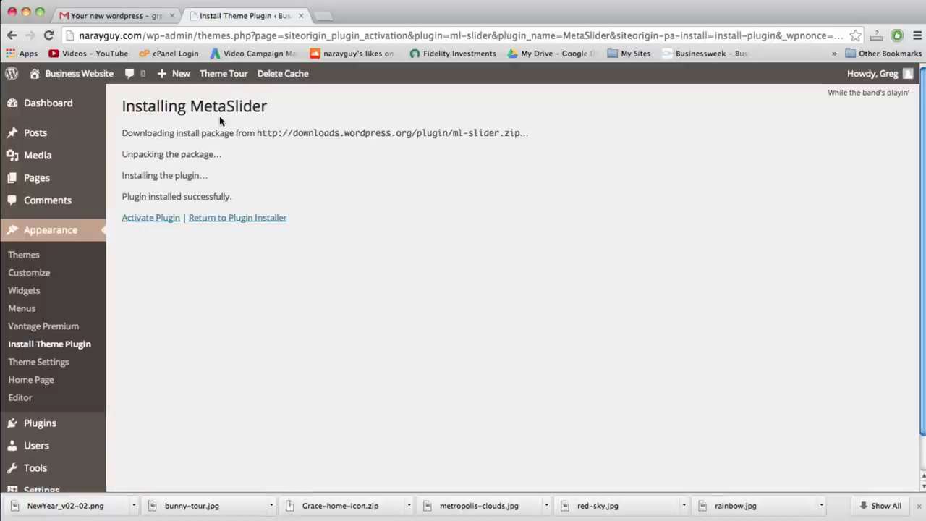
pyautogui.click(159, 218)
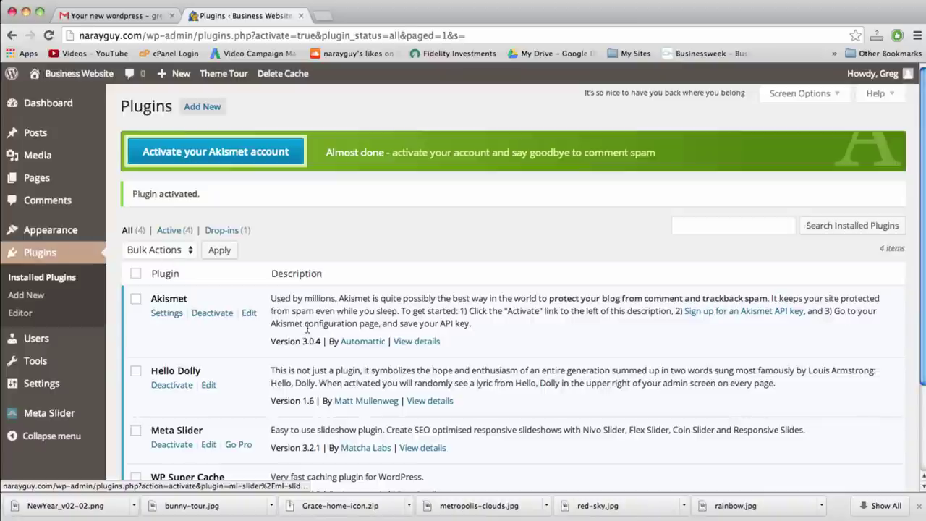
pyautogui.scroll(-3, 494, 381)
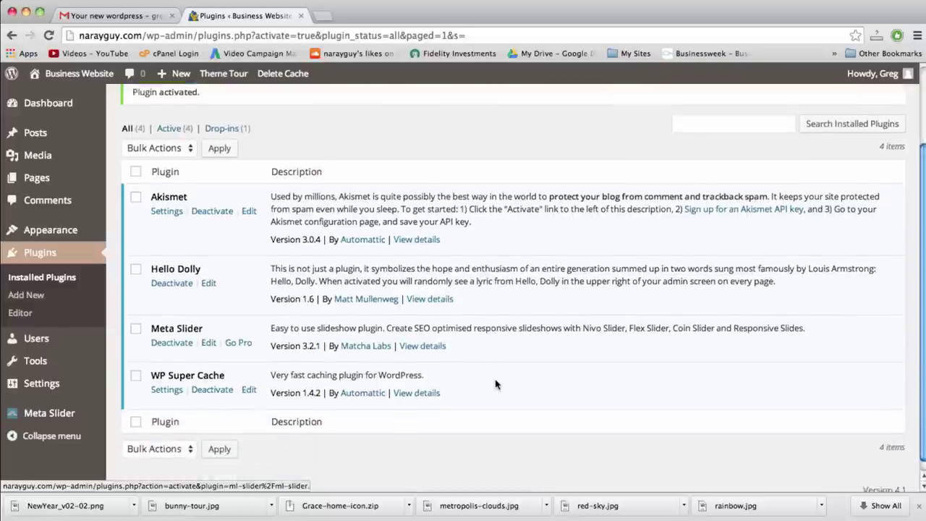
pyautogui.scroll(3, 494, 381)
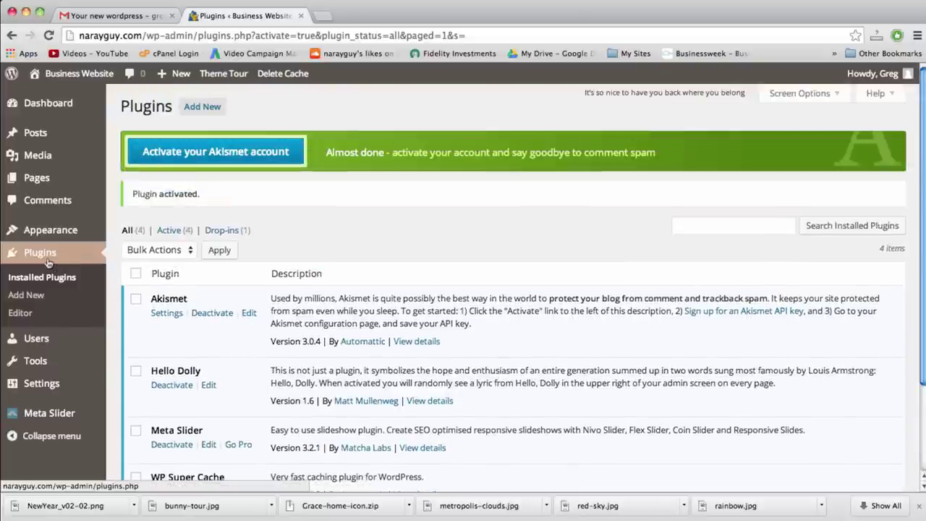
pyautogui.moveTo(52, 236)
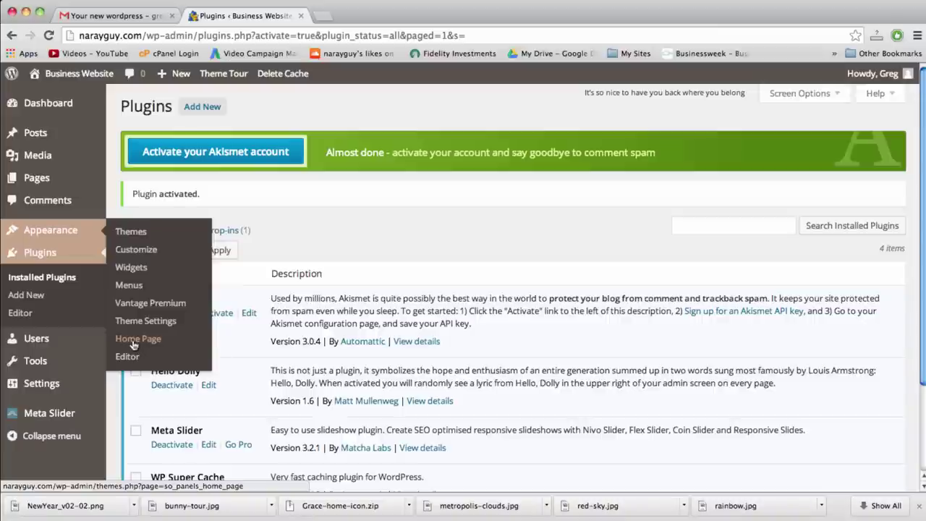
pyautogui.moveTo(55, 418)
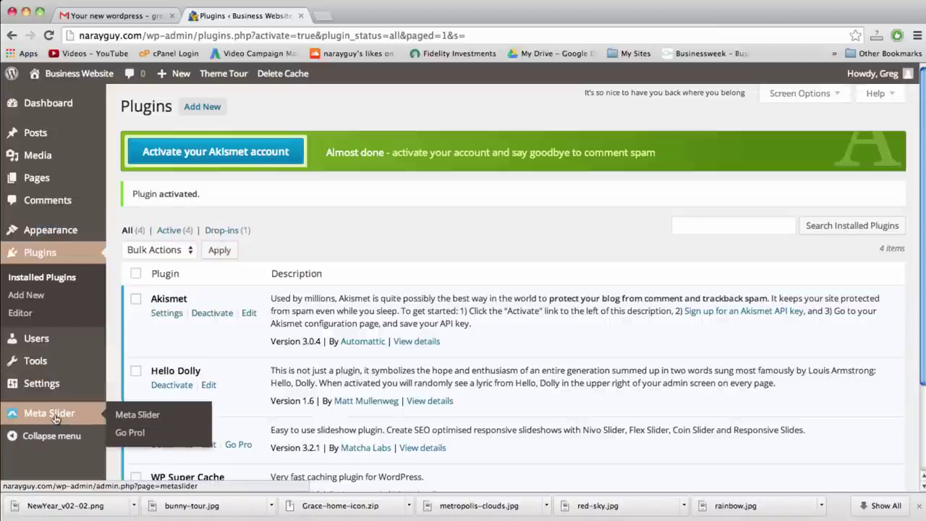
# Create a new Meta Slider slideshow from the Meta Slider admin page
pyautogui.click(55, 418)
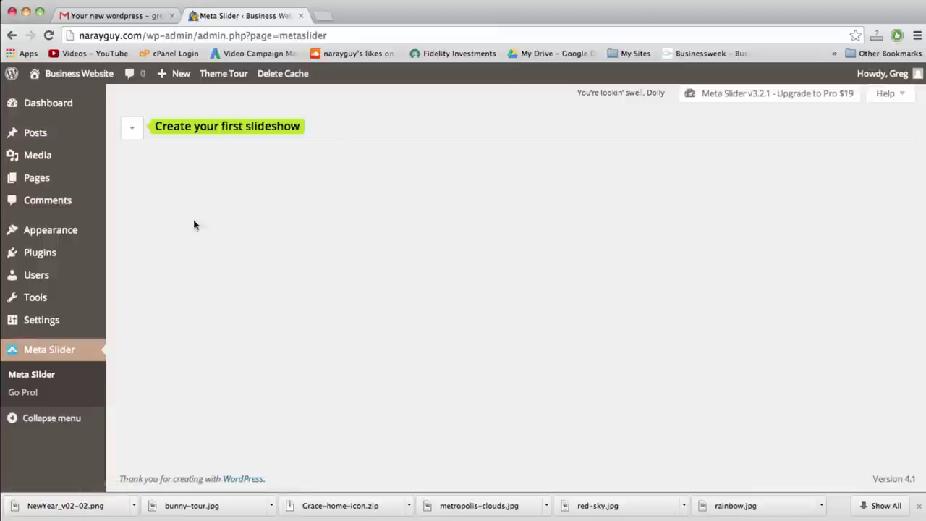
pyautogui.click(139, 130)
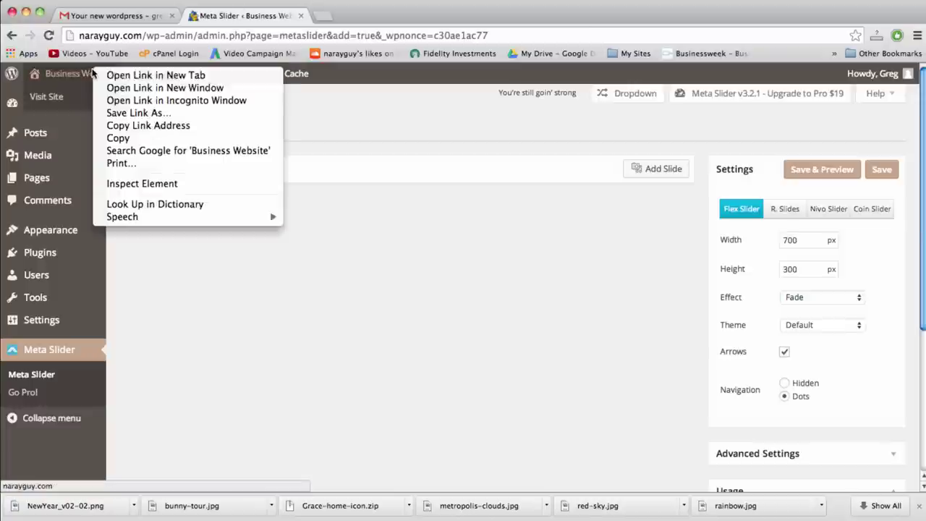
# View the Business Website homepage in a new tab, then return to the Meta Slider tab
pyautogui.rightClick(92, 72)
pyautogui.click(131, 74)
pyautogui.click(364, 16)
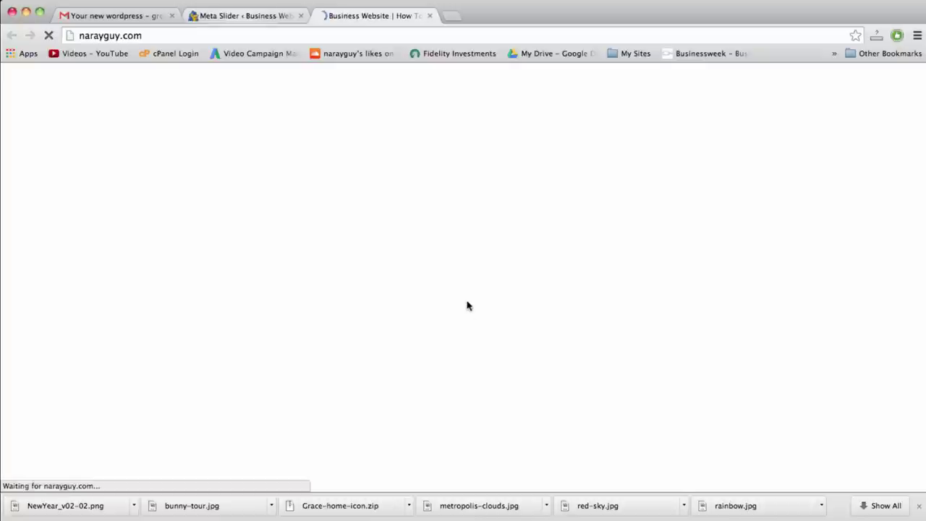
pyautogui.scroll(-4, 466, 312)
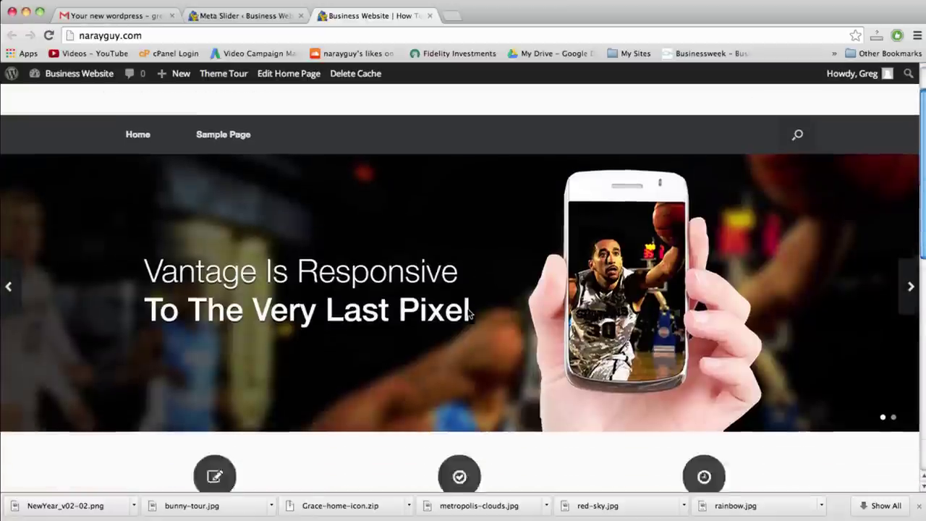
pyautogui.scroll(3, 440, 282)
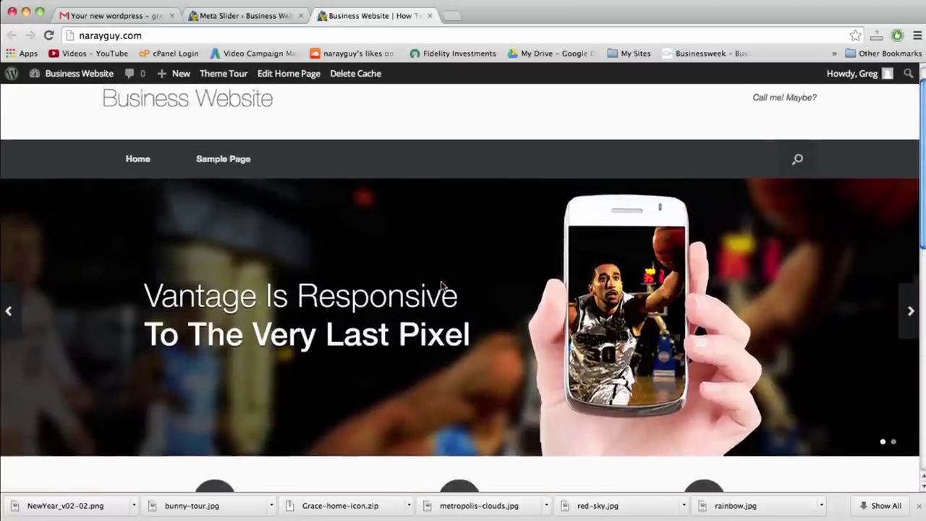
pyautogui.click(246, 15)
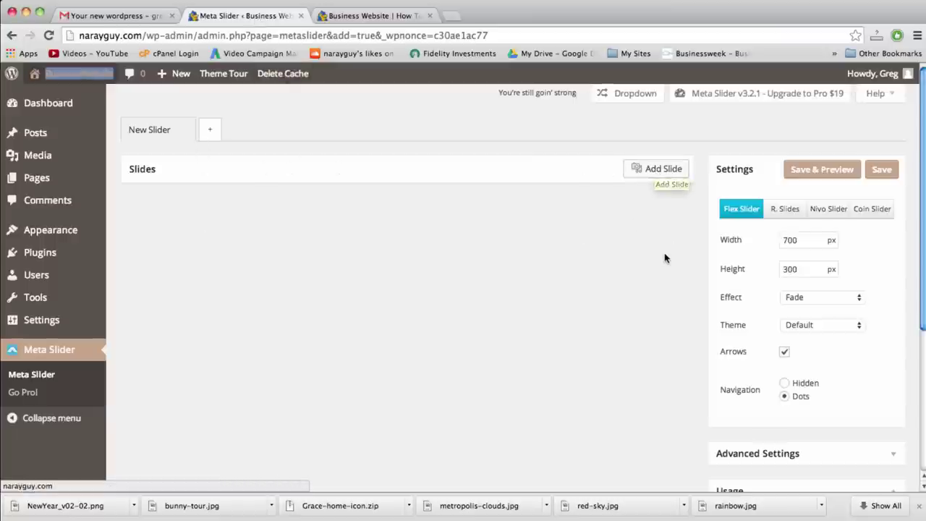
# Upload metropolis-clouds.jpg, red-sky.jpg and rainbow.jpg from the Desktop as new slide images
pyautogui.click(657, 171)
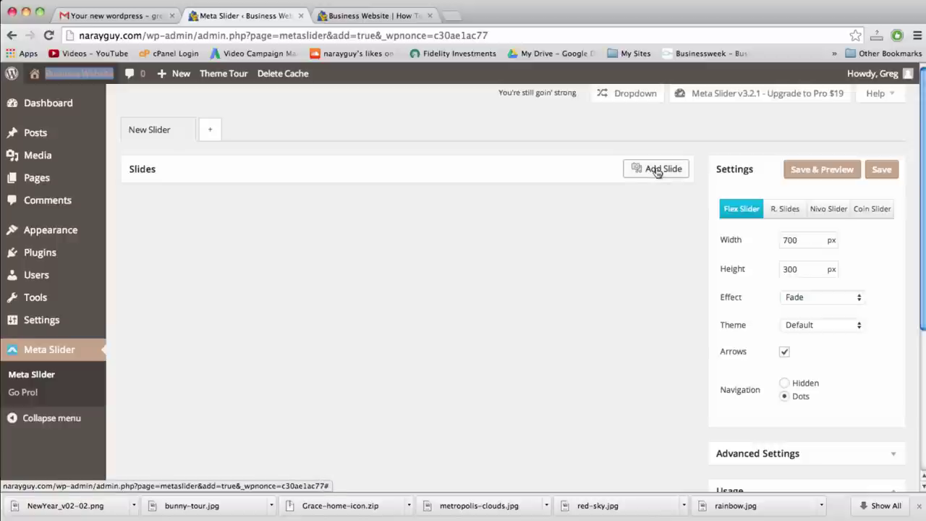
pyautogui.click(657, 171)
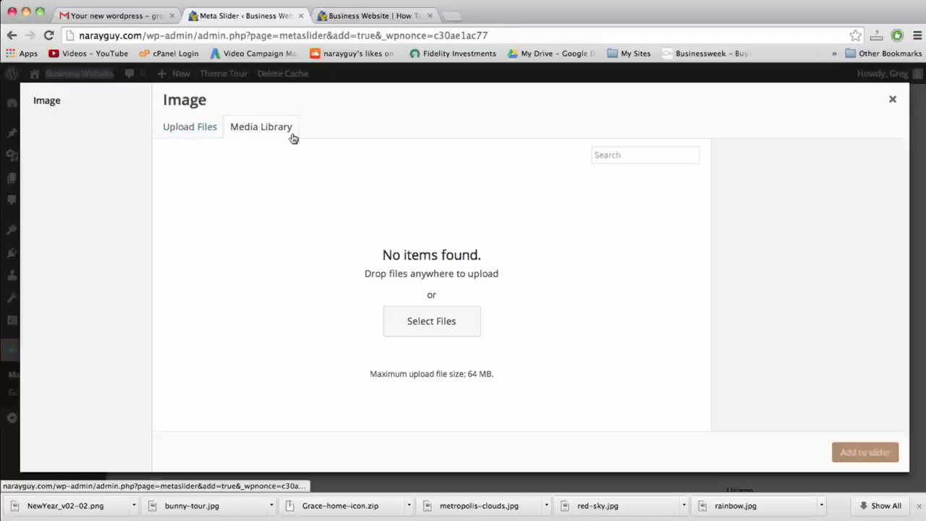
pyautogui.click(200, 129)
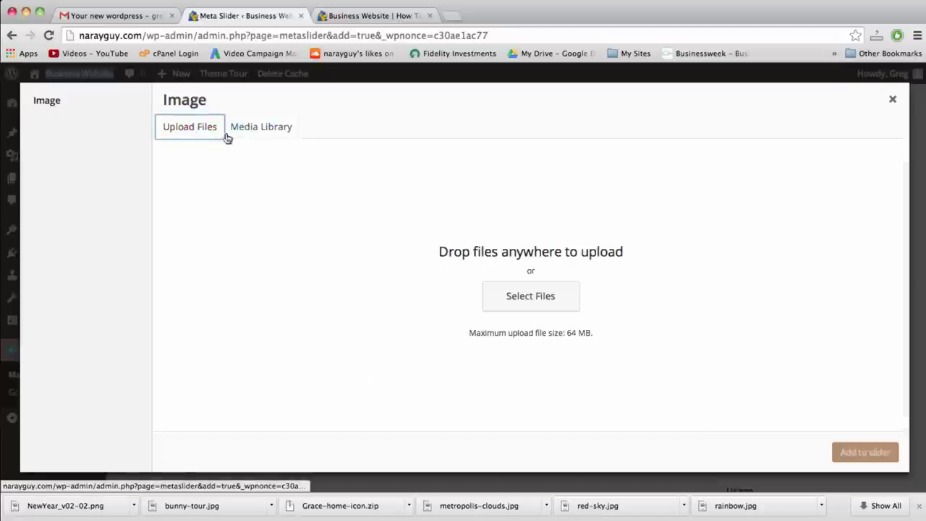
pyautogui.click(517, 297)
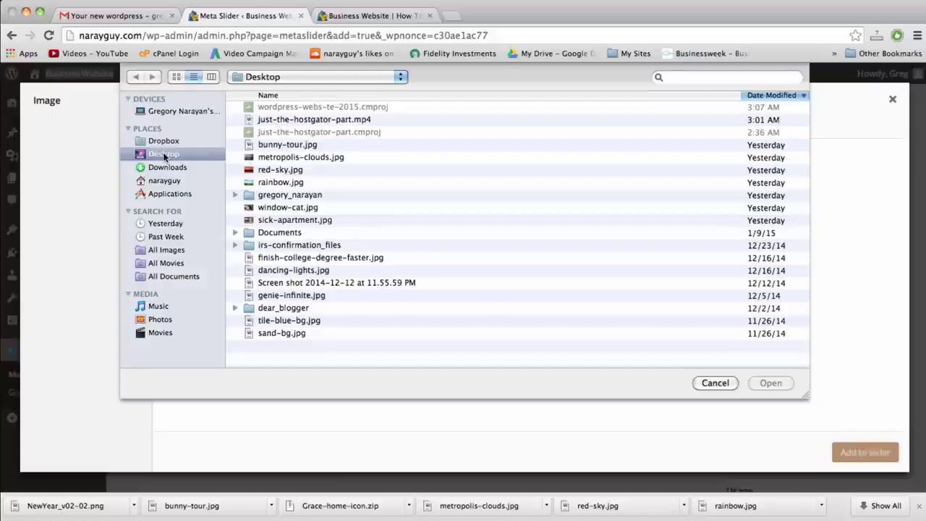
pyautogui.click(286, 158)
pyautogui.click(286, 170)
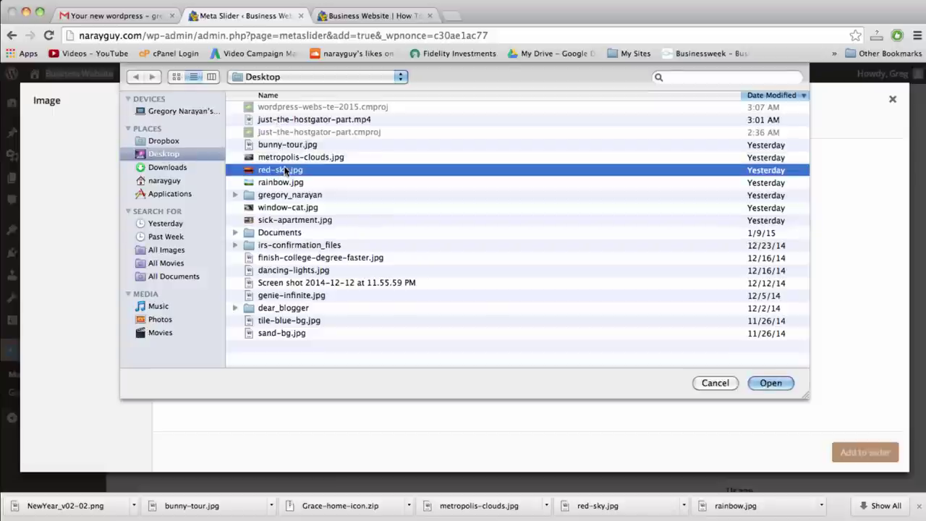
pyautogui.keyDown('shift'); pyautogui.click(284, 183); pyautogui.keyUp('shift')
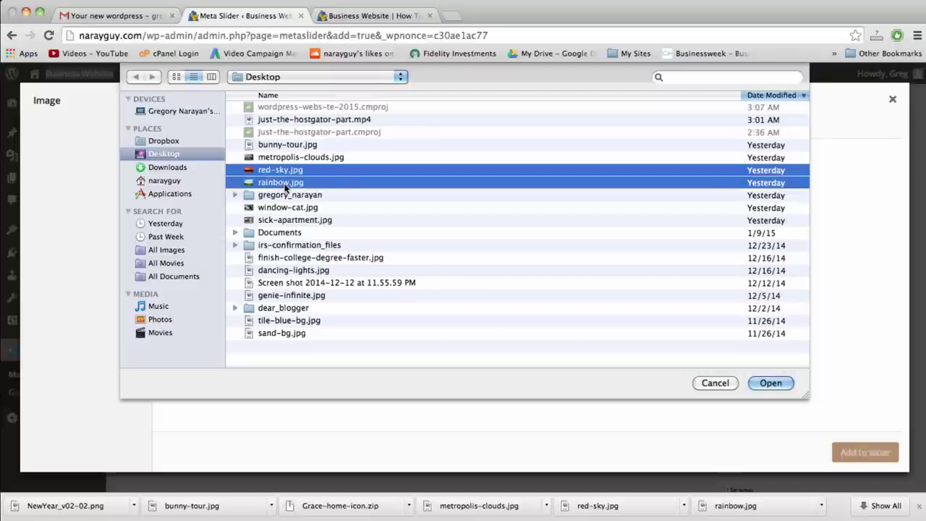
pyautogui.keyDown('shift'); pyautogui.click(278, 159); pyautogui.keyUp('shift')
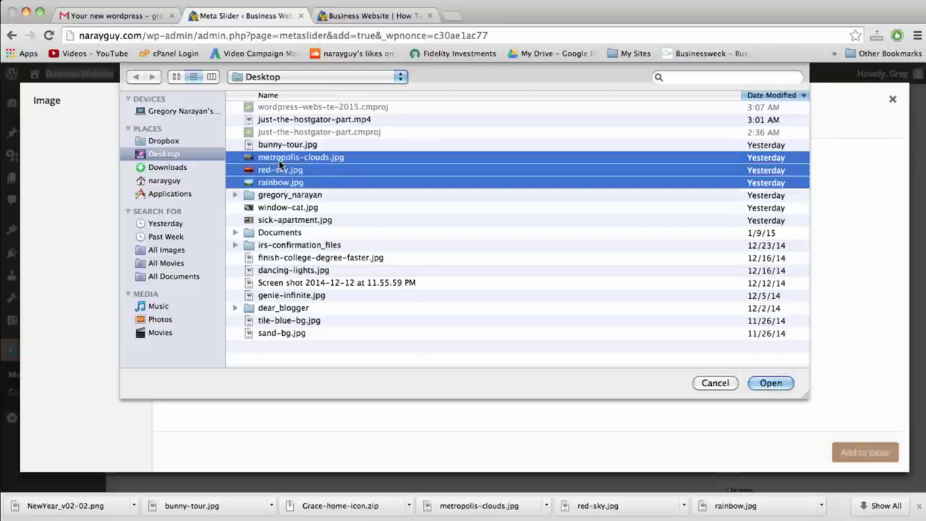
pyautogui.click(770, 383)
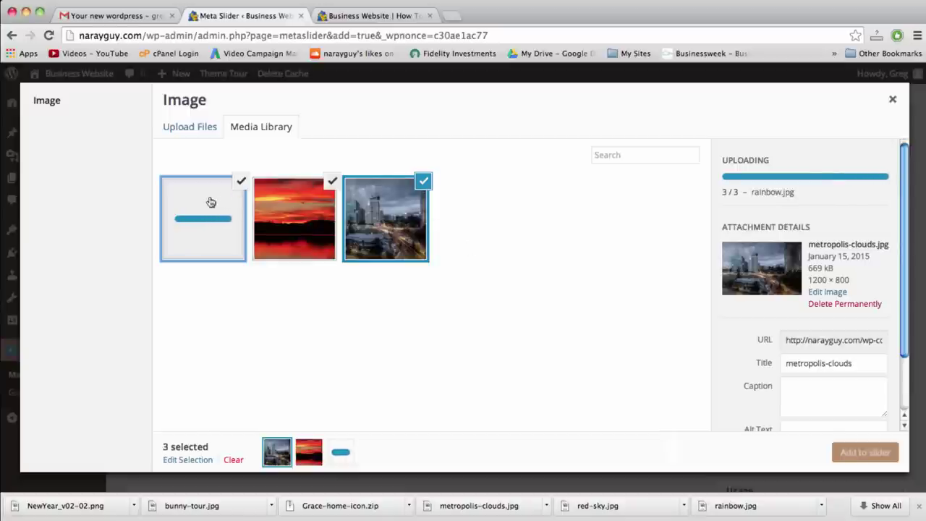
# Add the three uploaded images to the slideshow as slides
pyautogui.click(855, 453)
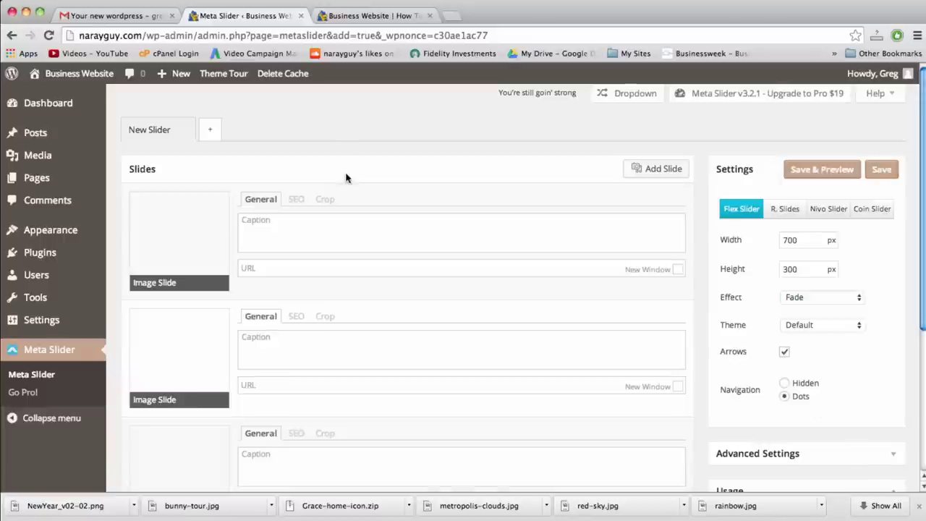
pyautogui.scroll(-3, 345, 177)
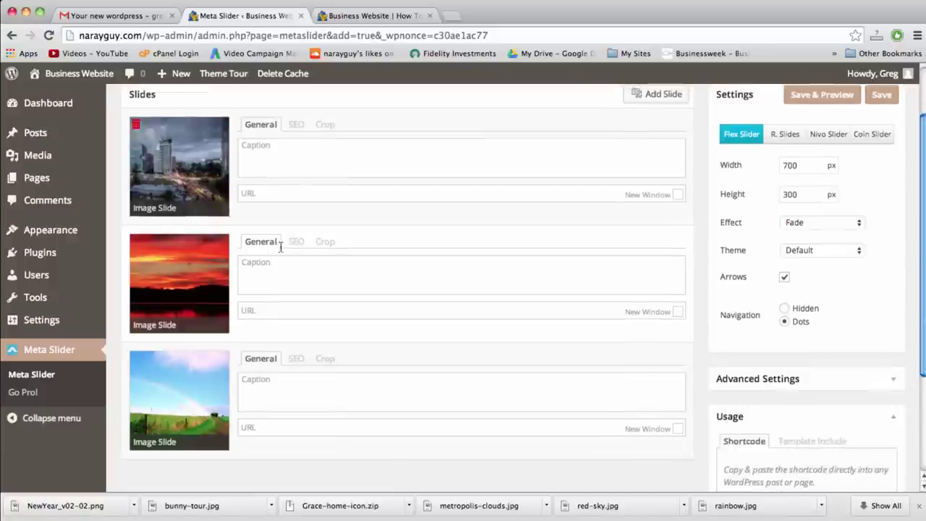
pyautogui.scroll(2, 291, 265)
pyautogui.scroll(-2, 293, 268)
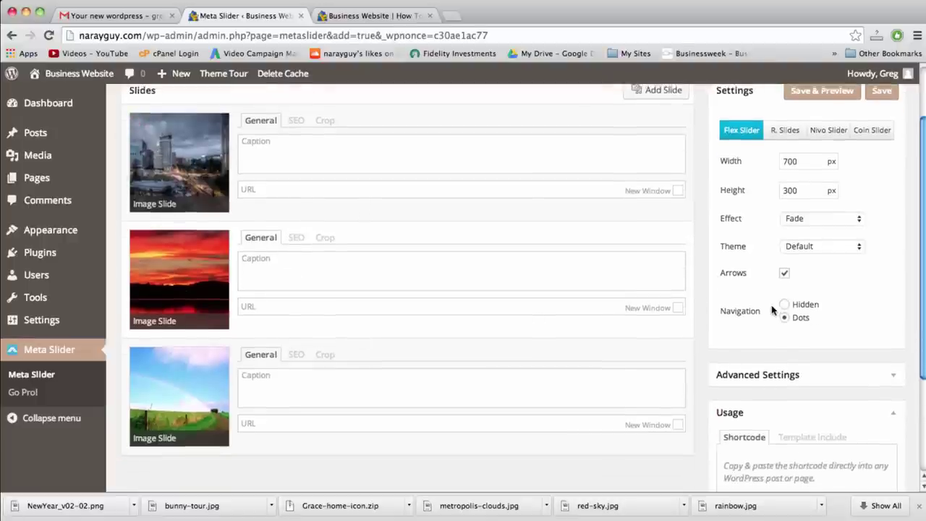
pyautogui.scroll(2, 775, 310)
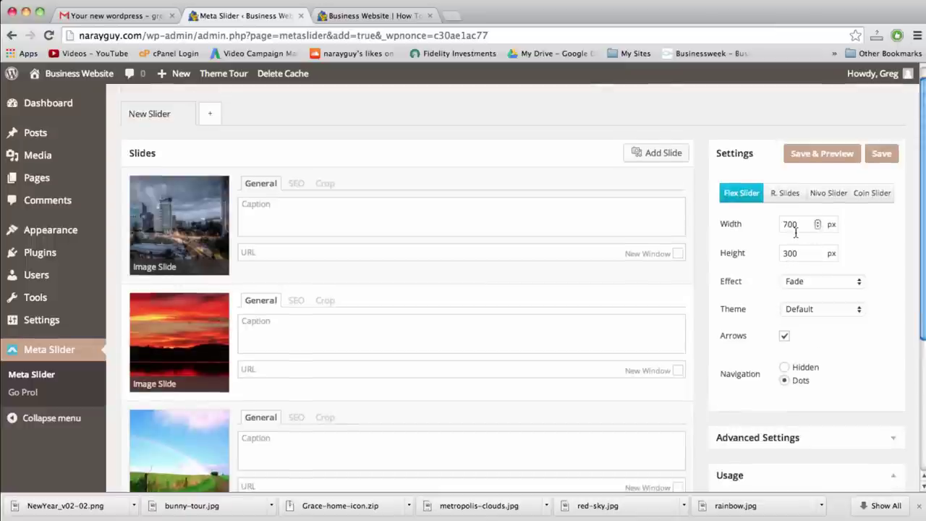
pyautogui.scroll(-4, 800, 295)
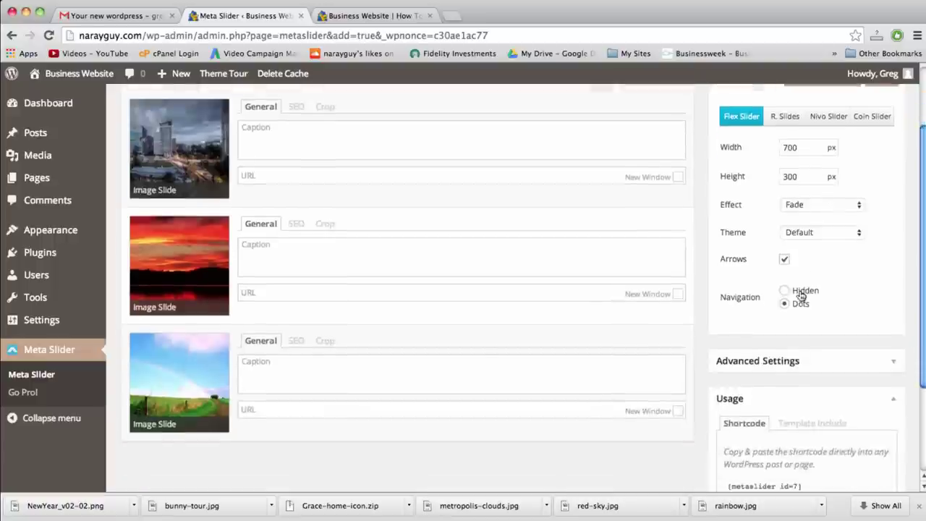
pyautogui.scroll(4, 801, 295)
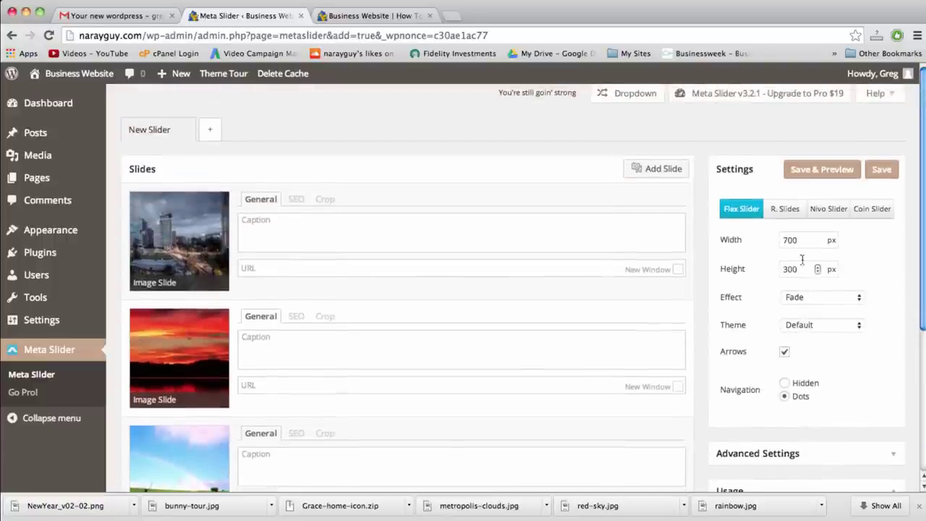
# Set the slideshow to 1200×800 px, stretch to 100% width, with Standard image crop
pyautogui.doubleClick(797, 238)
pyautogui.write('12')
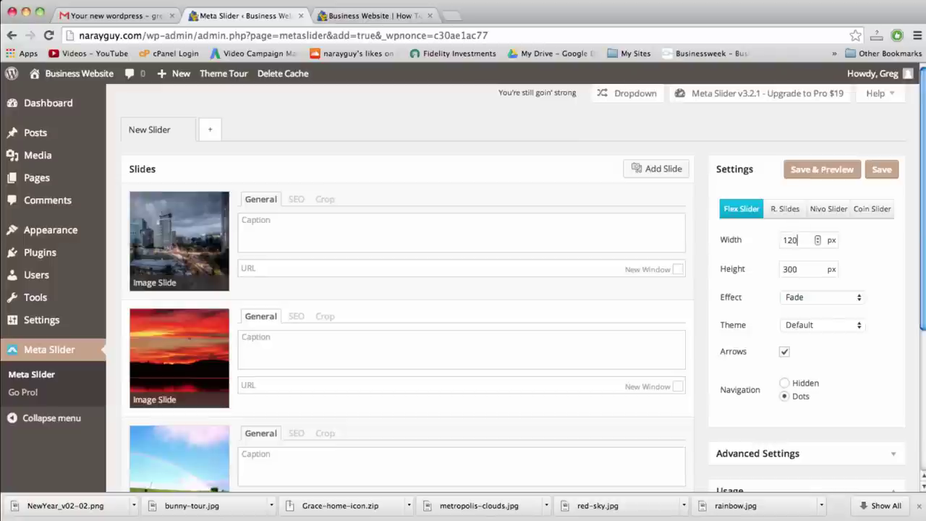
pyautogui.doubleClick(790, 269)
pyautogui.write('800')
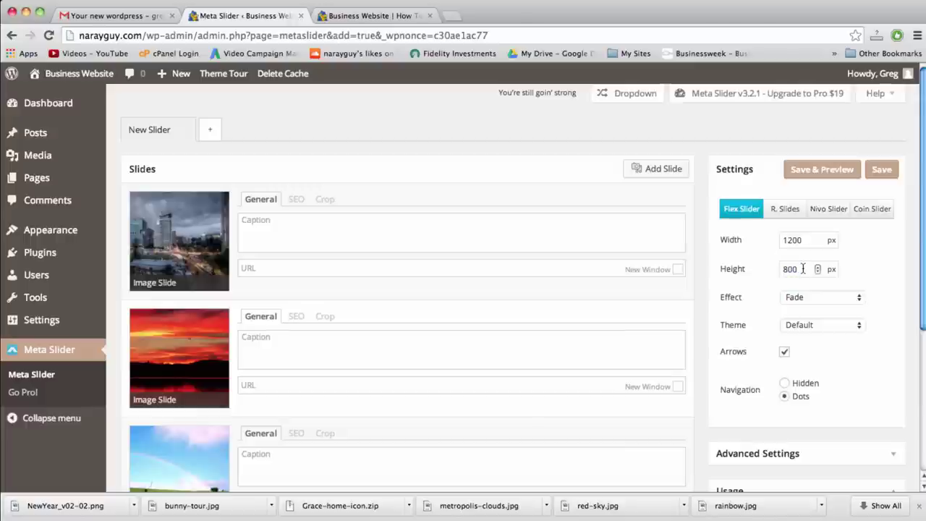
pyautogui.scroll(-4, 796, 315)
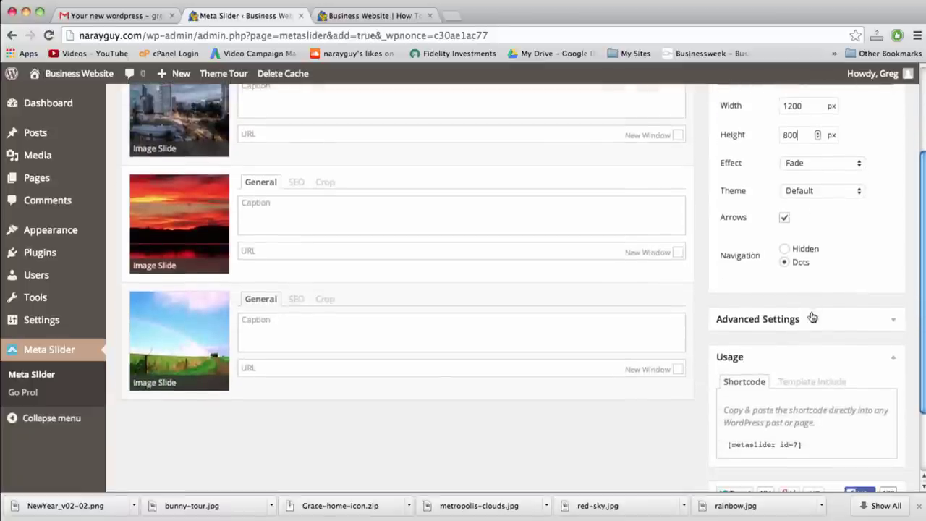
pyautogui.click(819, 320)
pyautogui.click(801, 349)
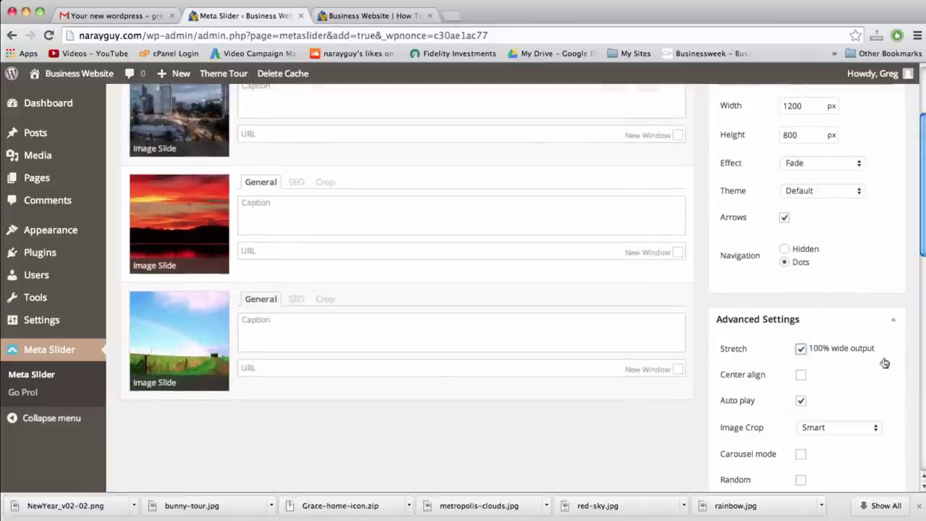
pyautogui.scroll(-2, 800, 380)
pyautogui.click(823, 376)
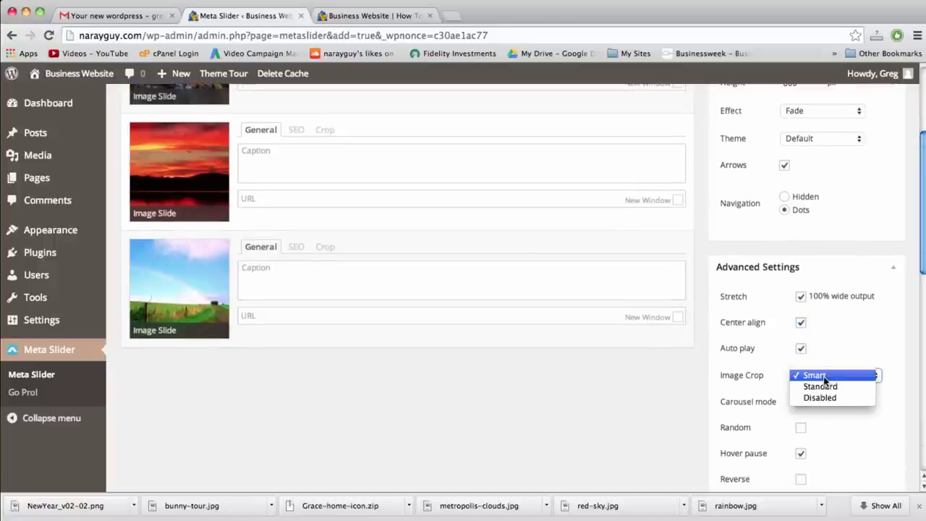
pyautogui.click(820, 386)
# Save the slider with its three slides and new settings
pyautogui.scroll(-3, 737, 395)
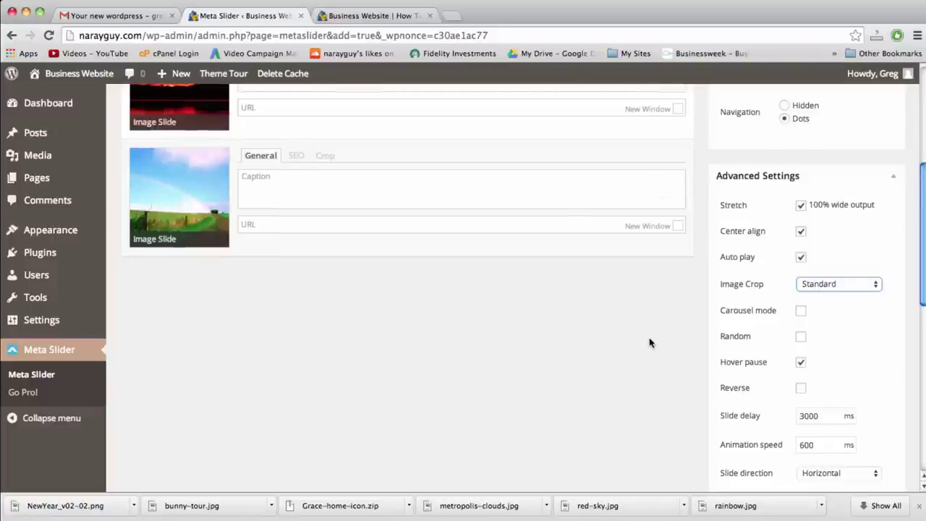
pyautogui.moveTo(761, 362)
pyautogui.scroll(9, 761, 362)
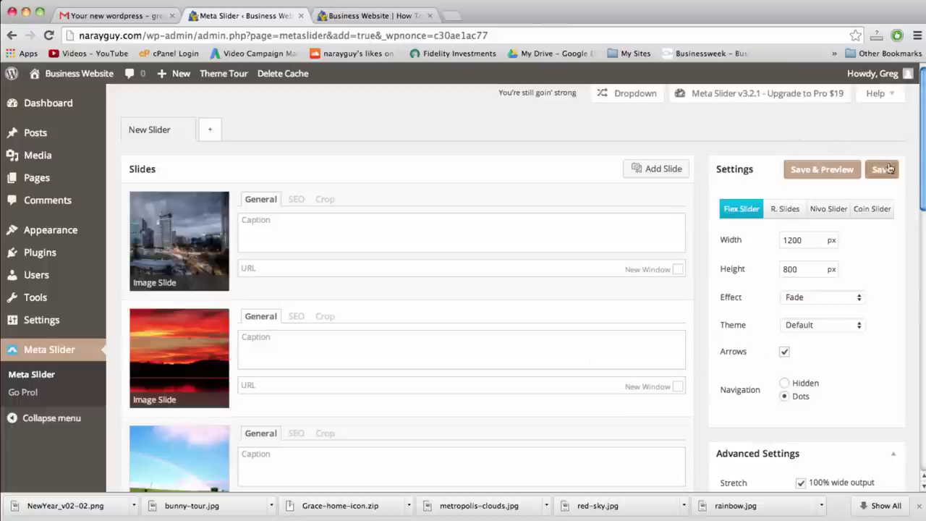
pyautogui.scroll(-12, 837, 310)
pyautogui.scroll(-4, 835, 309)
pyautogui.scroll(12, 835, 309)
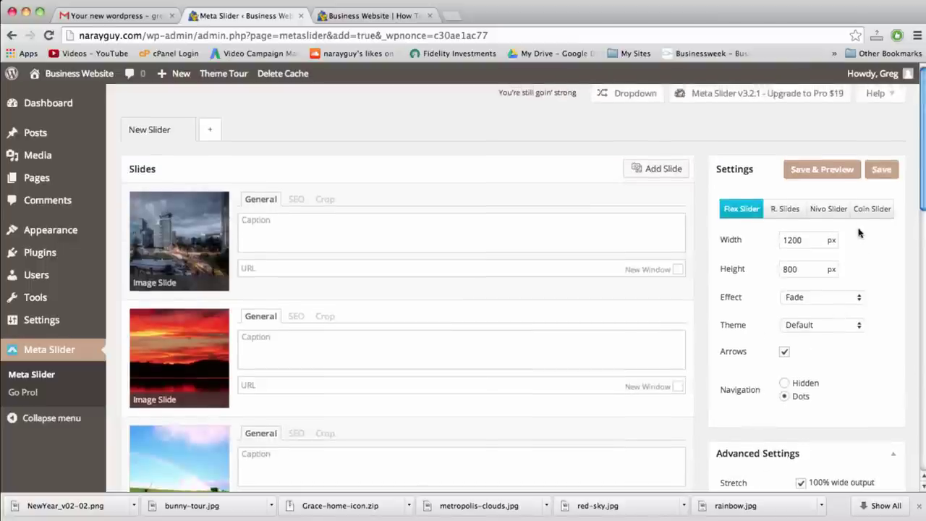
pyautogui.click(880, 169)
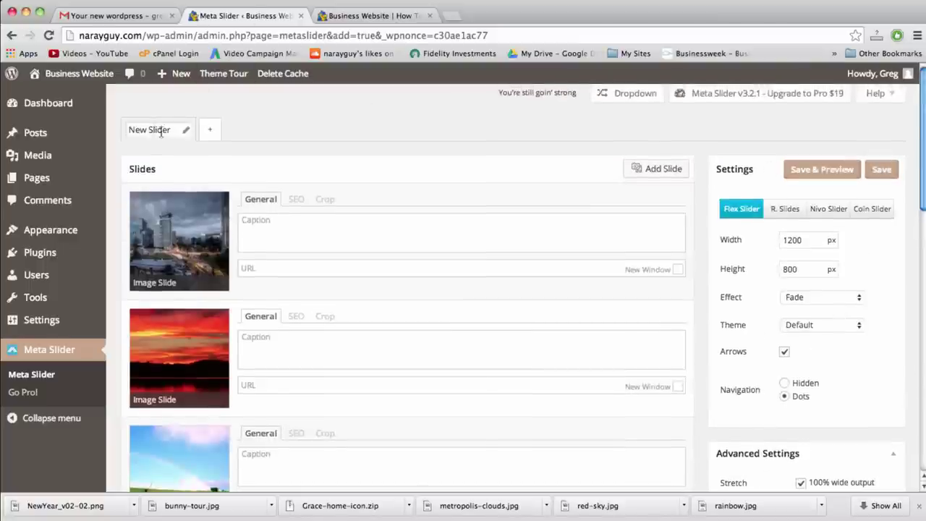
# Replace the slider title 'New Slider' with 'Home Slider' and save
pyautogui.moveTo(175, 132); pyautogui.dragTo(114, 133)
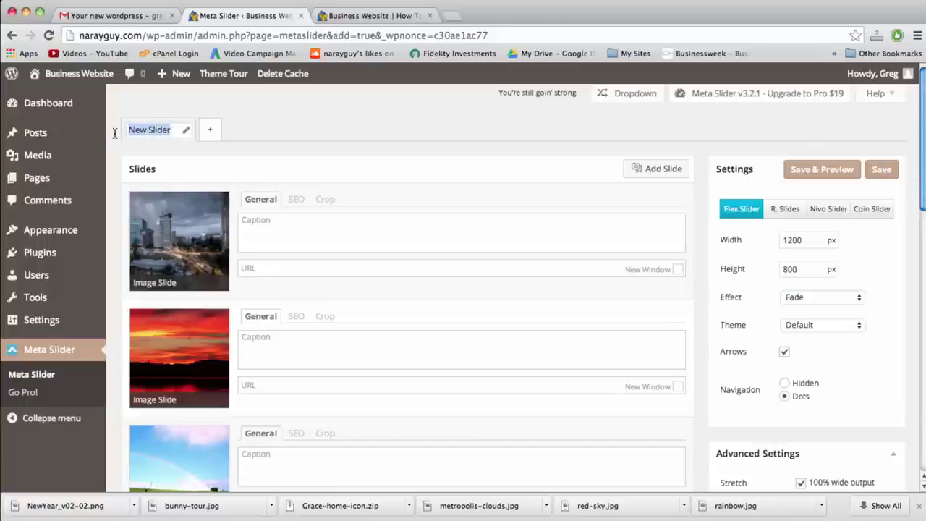
pyautogui.write('Ho')
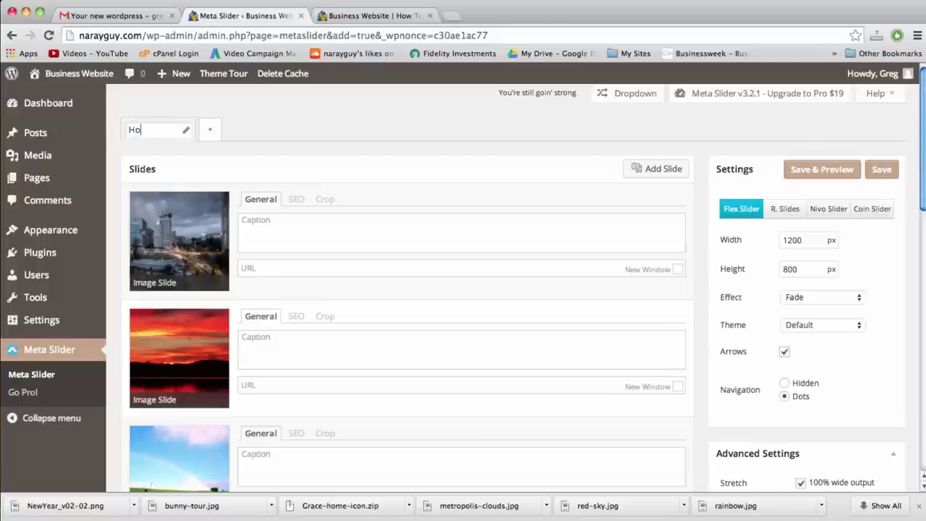
pyautogui.write('me Slider')
pyautogui.click(881, 169)
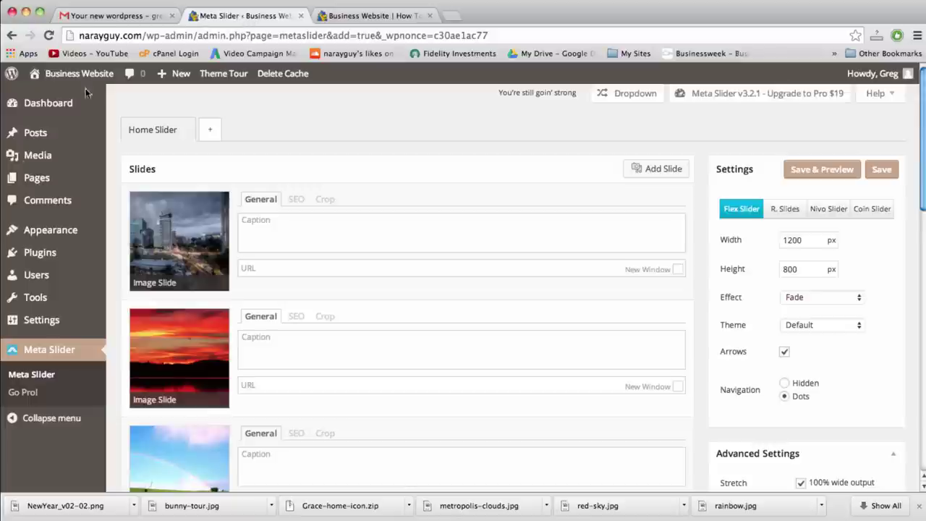
pyautogui.moveTo(51, 237)
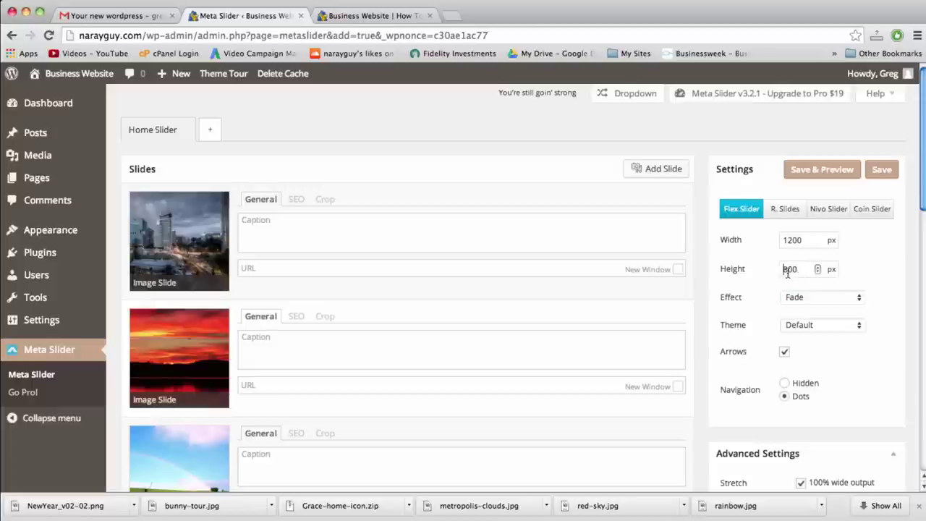
# Set Vantage's Home Page Slider to Home Slider and save the theme settings
pyautogui.moveTo(79, 230)
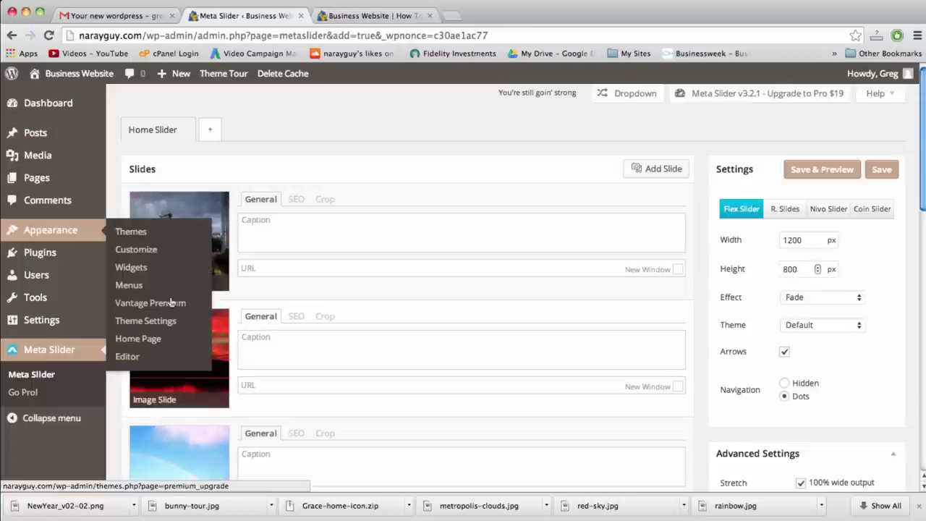
pyautogui.click(165, 320)
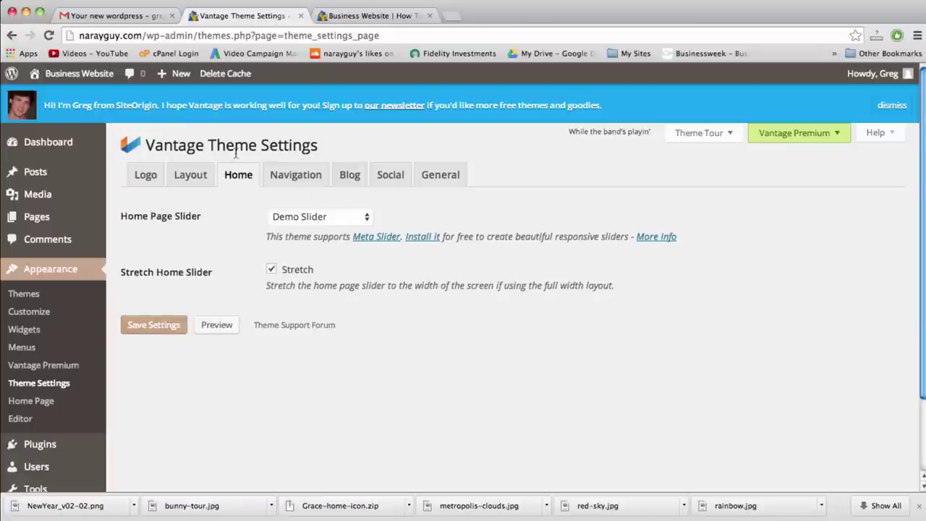
pyautogui.click(314, 216)
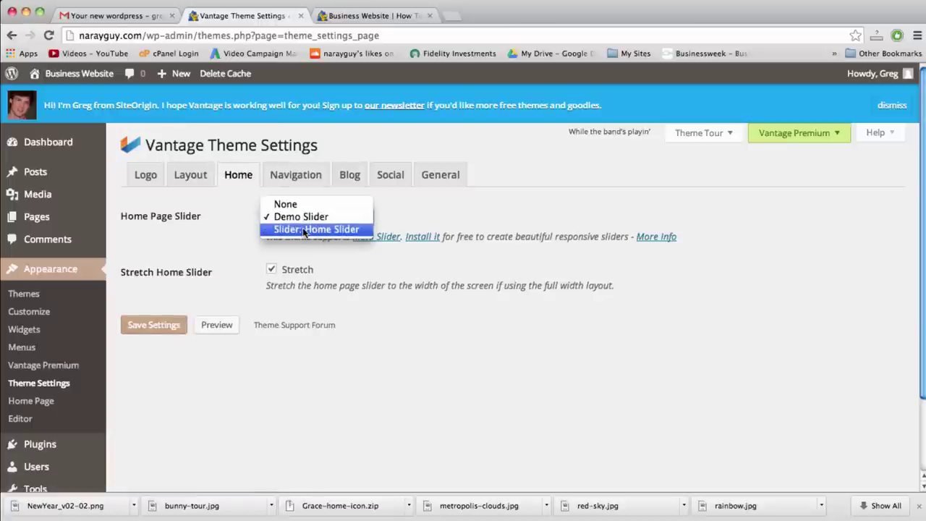
pyautogui.click(303, 229)
pyautogui.click(153, 327)
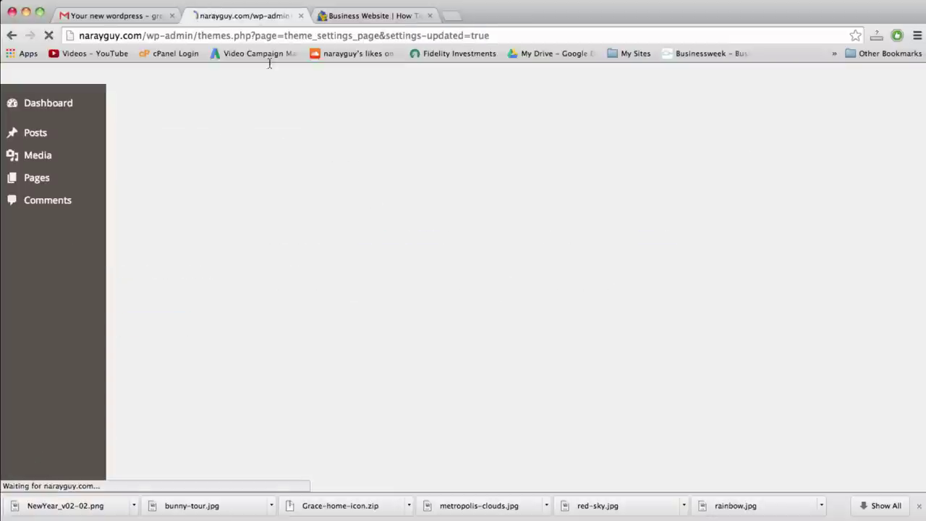
pyautogui.click(372, 16)
# Reload the Business Website home page and scroll to view the full-width Home Slider
pyautogui.click(376, 36)
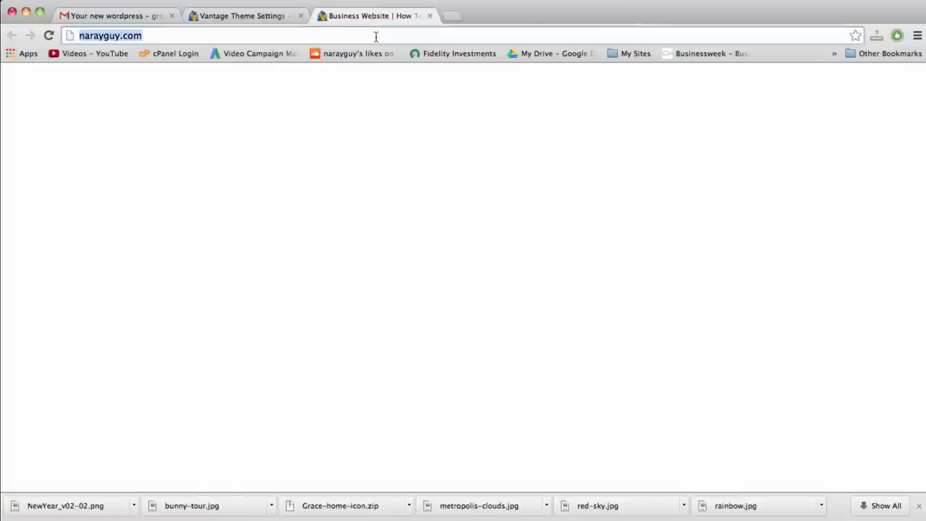
pyautogui.press('Return')
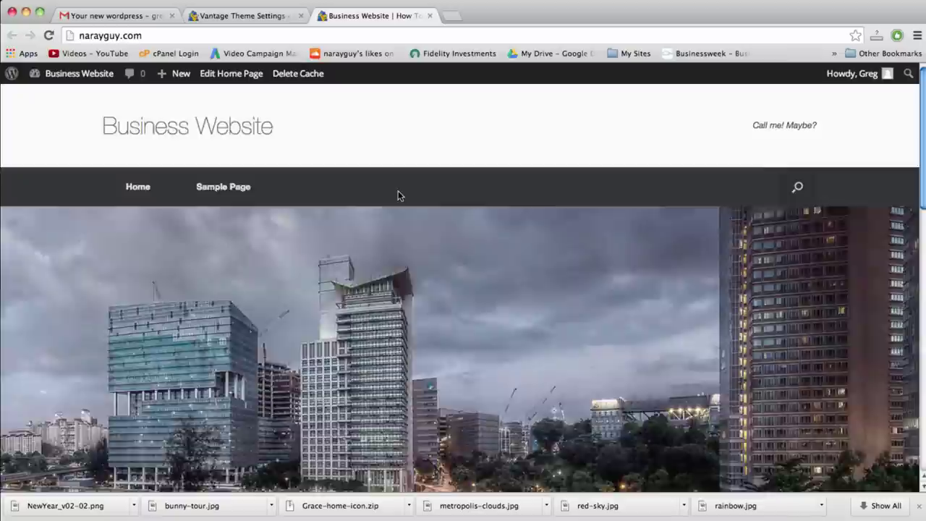
pyautogui.scroll(-2, 398, 195)
pyautogui.scroll(-2, 397, 195)
pyautogui.scroll(5, 398, 195)
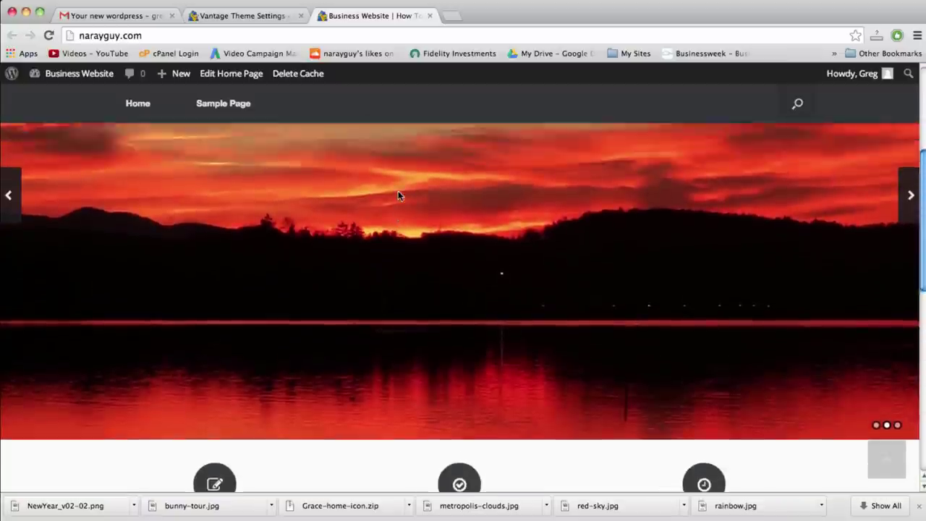
pyautogui.scroll(-2, 397, 196)
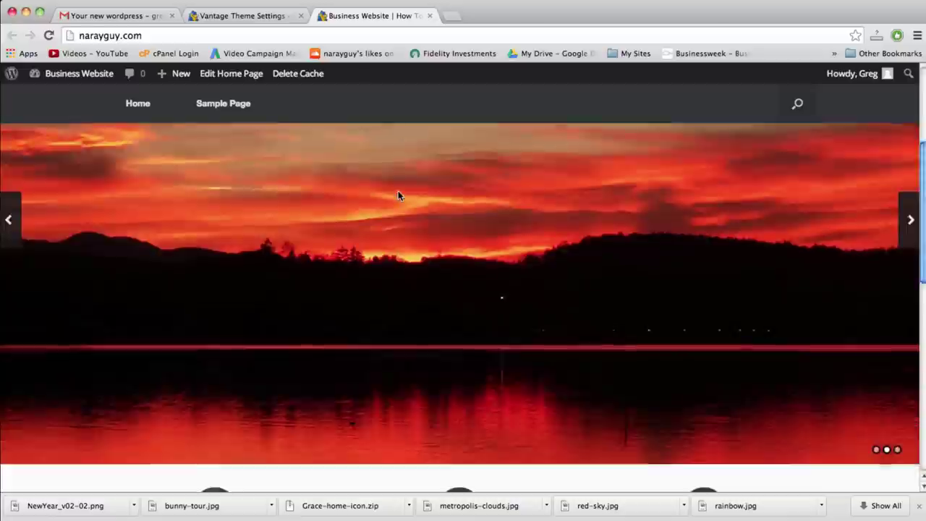
pyautogui.scroll(5, 397, 196)
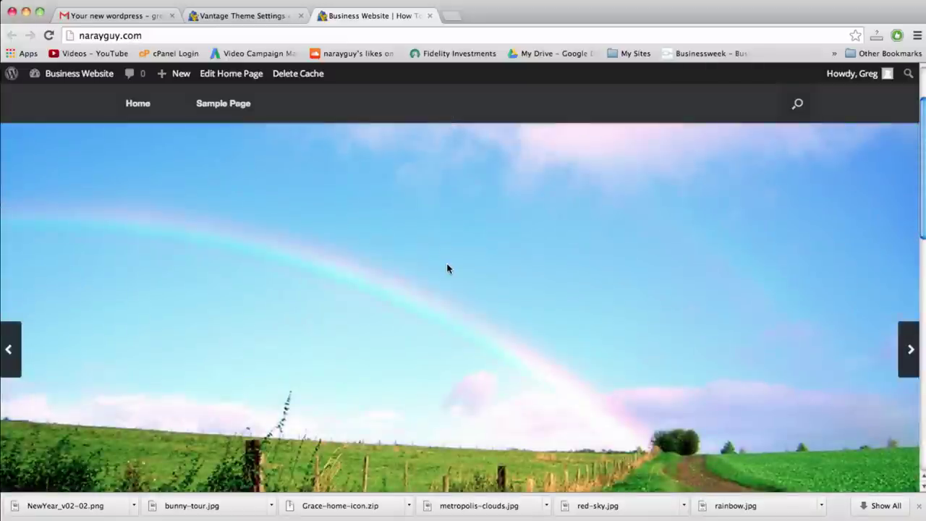
pyautogui.scroll(-5, 447, 268)
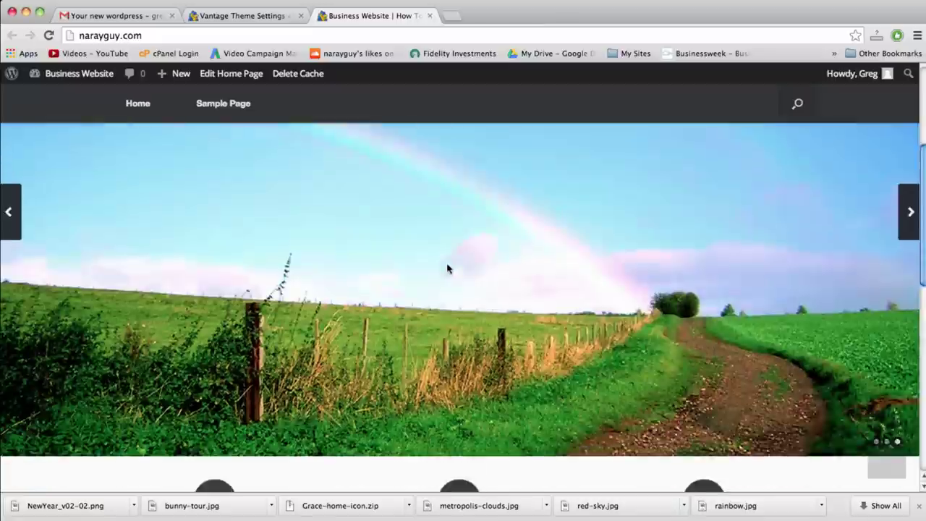
pyautogui.scroll(5, 449, 266)
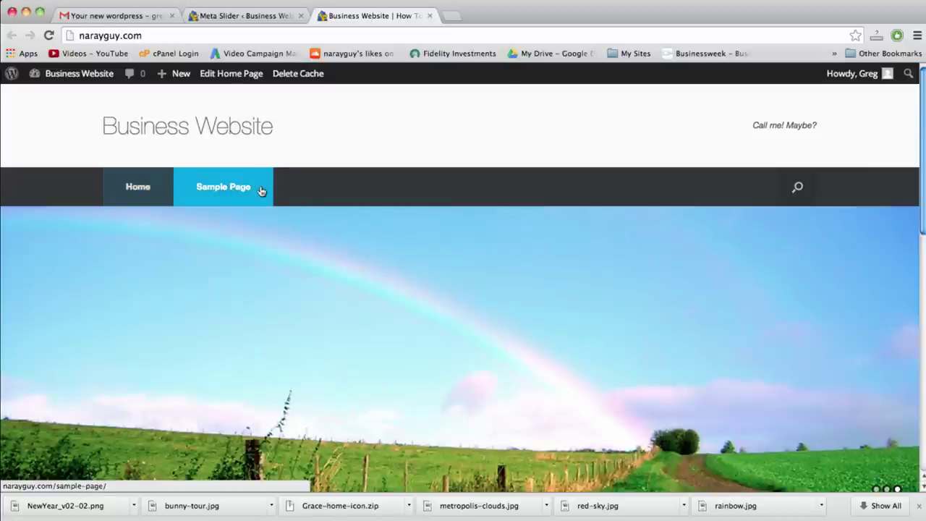
# Move the Sample Page to the trash from the All Pages list
pyautogui.click(263, 15)
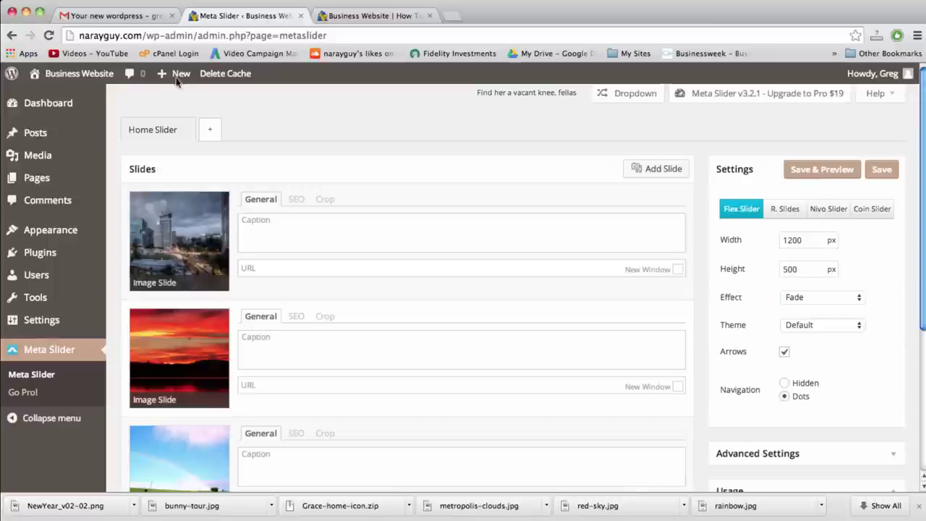
pyautogui.moveTo(180, 77)
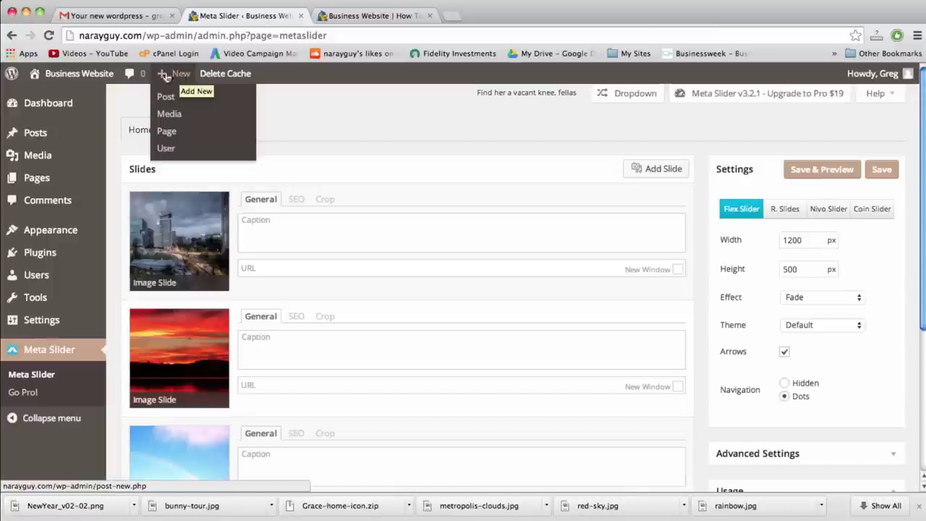
pyautogui.click(52, 182)
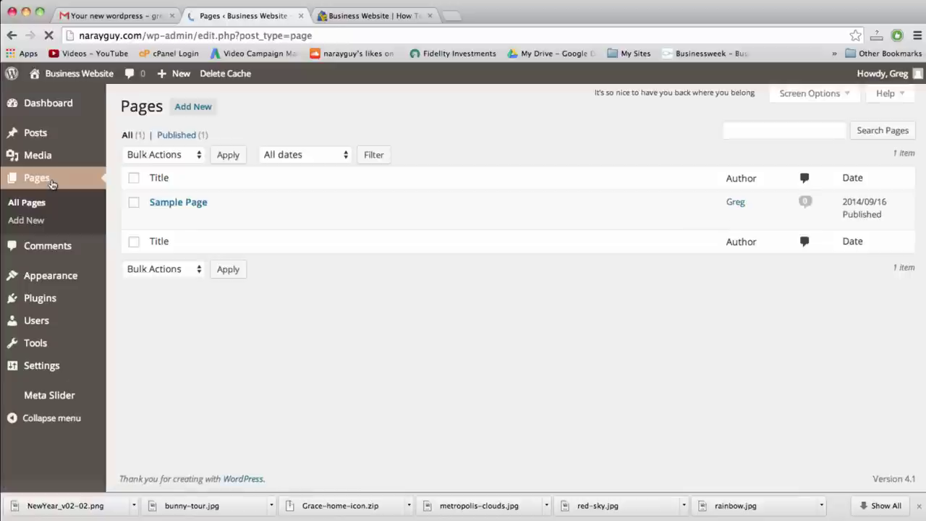
pyautogui.moveTo(184, 215)
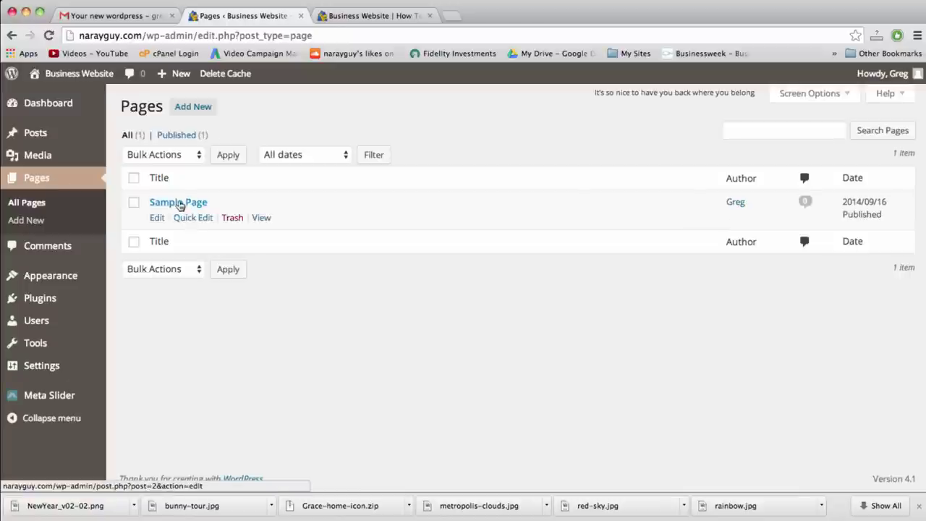
pyautogui.click(231, 220)
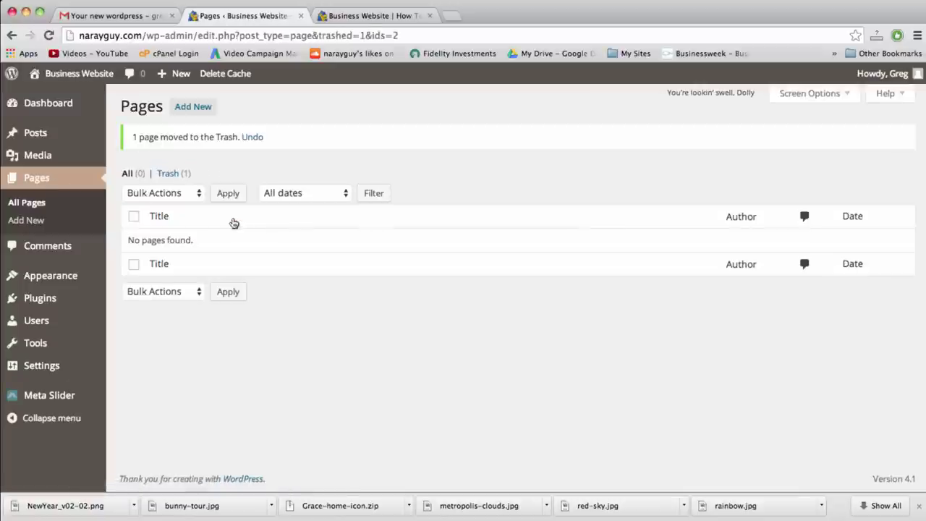
# Start a new page titled 'About' and bring the TextEdit notes window forward
pyautogui.click(193, 107)
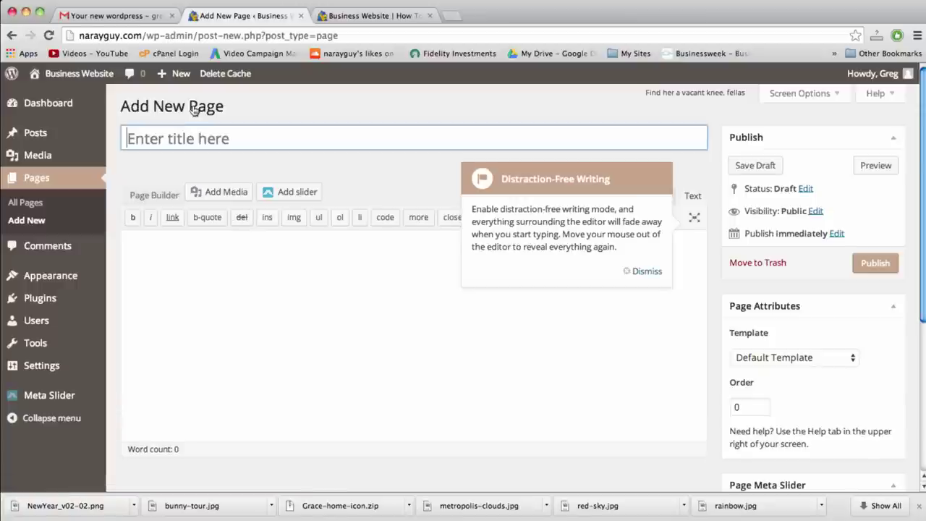
pyautogui.write('About')
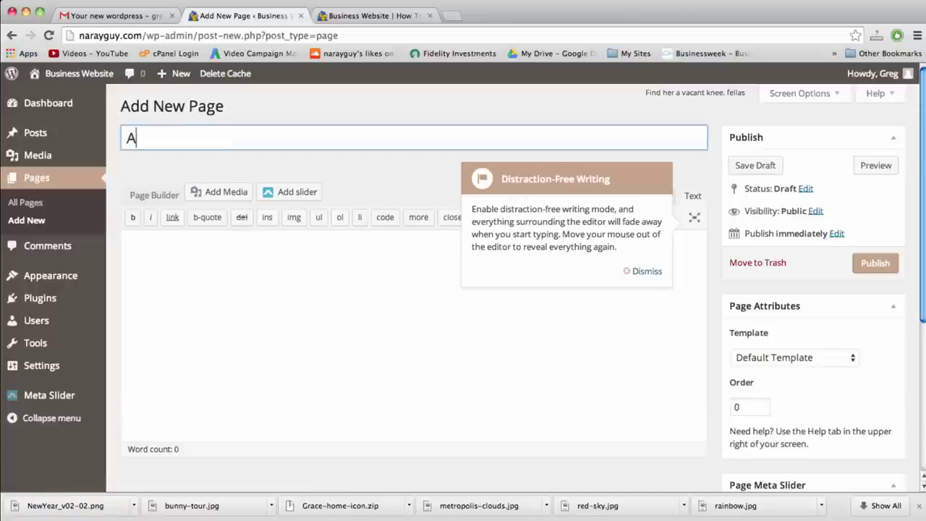
pyautogui.click(260, 293)
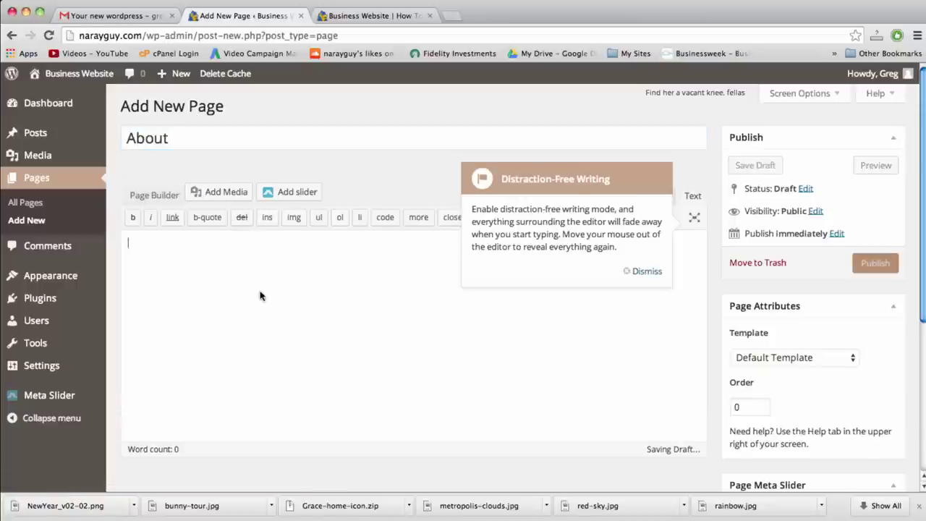
pyautogui.press('F9')
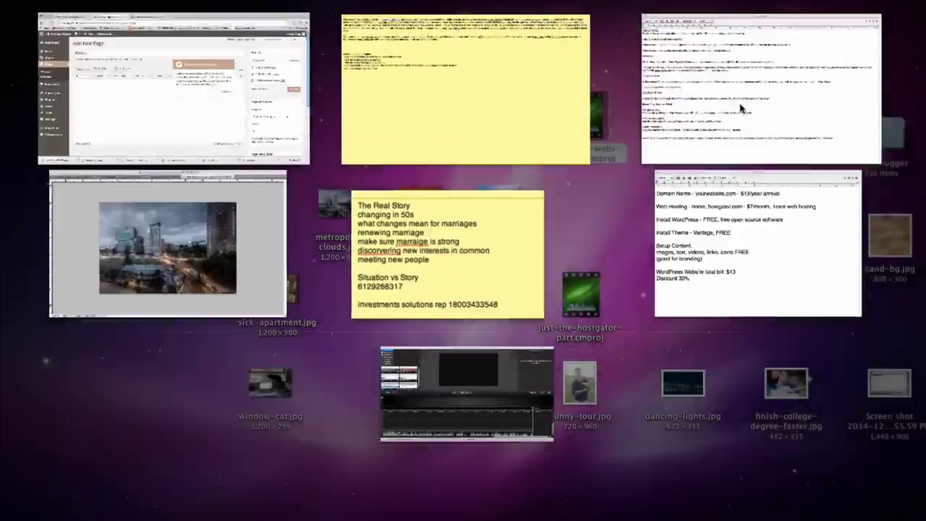
pyautogui.click(740, 108)
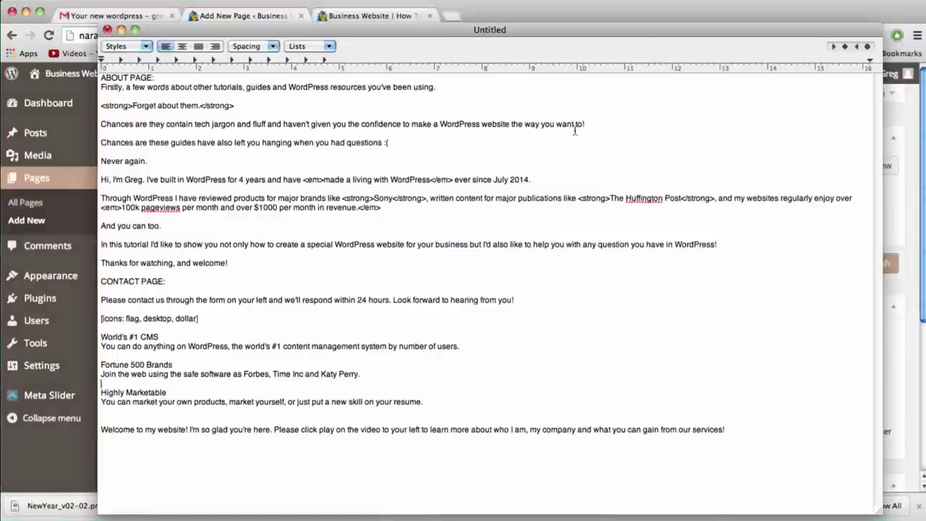
# Copy the About page text from TextEdit and return to the WordPress About draft
pyautogui.moveTo(100, 87); pyautogui.dragTo(651, 266)
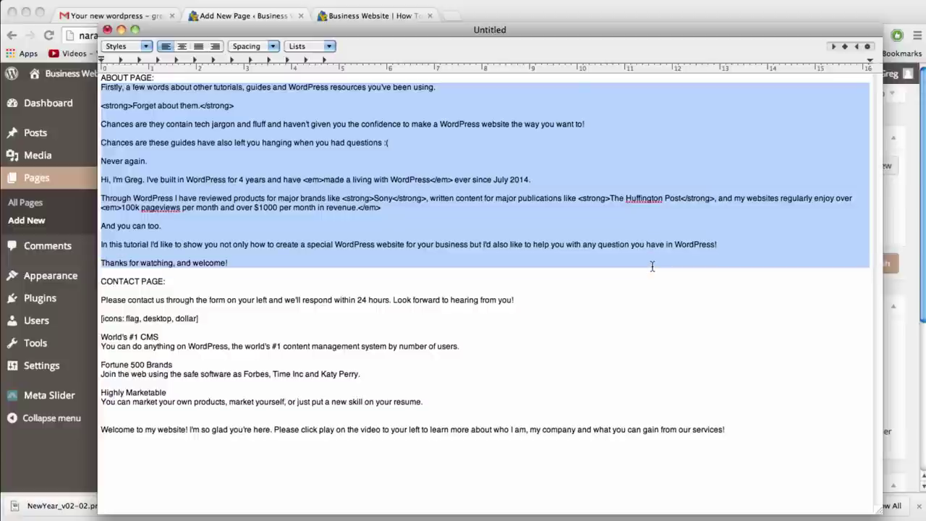
pyautogui.press('F3')
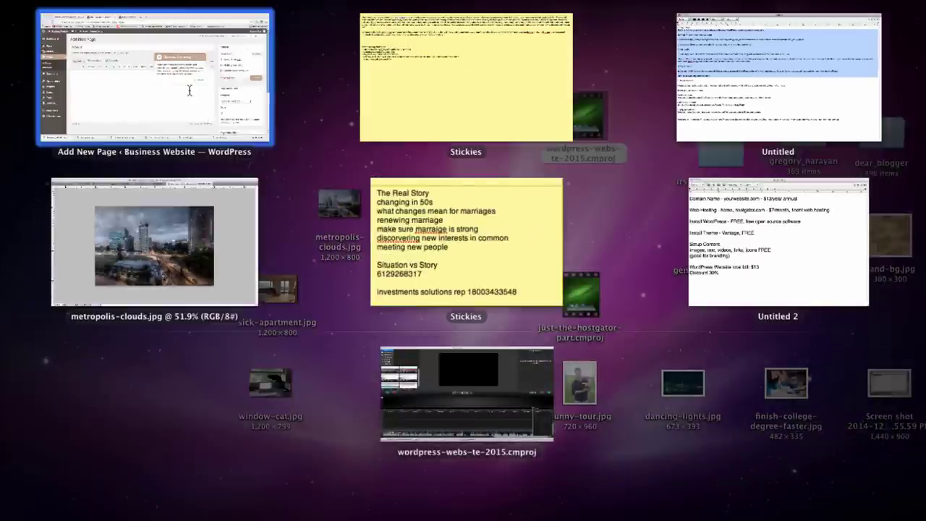
pyautogui.click(191, 91)
pyautogui.click(655, 272)
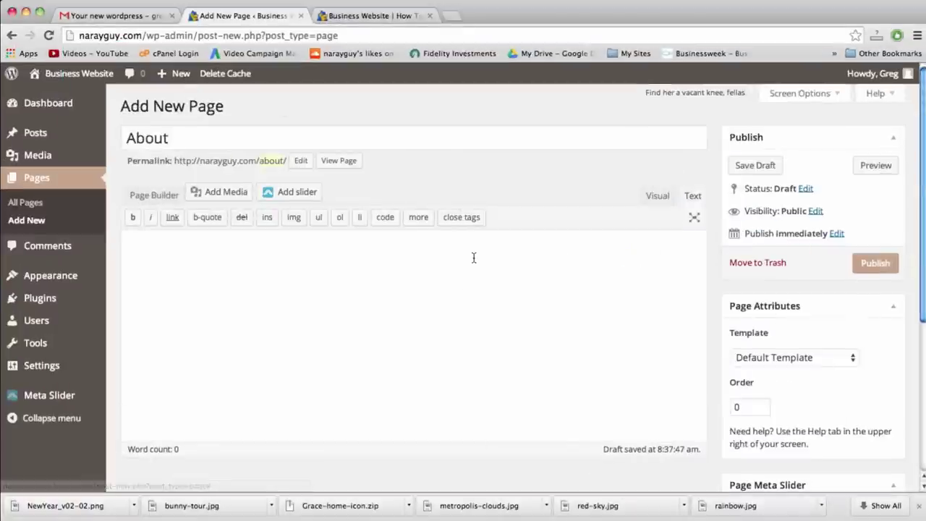
# Paste the copied About text into the page body and preview it in Visual mode
pyautogui.rightClick(474, 258)
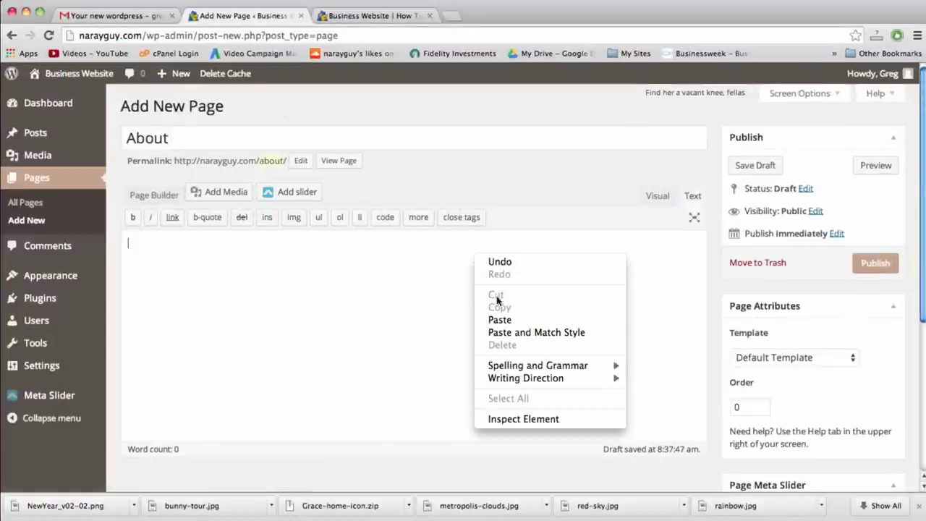
pyautogui.click(498, 318)
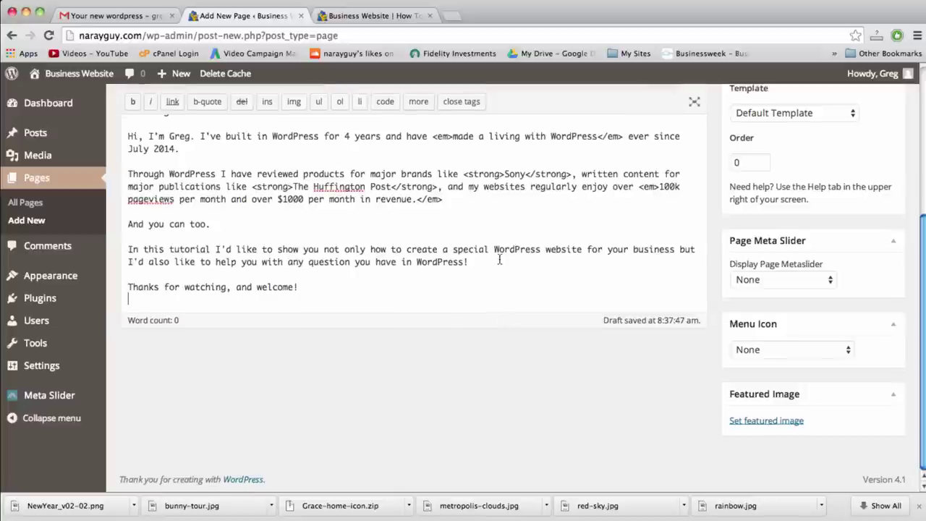
pyautogui.scroll(5, 499, 259)
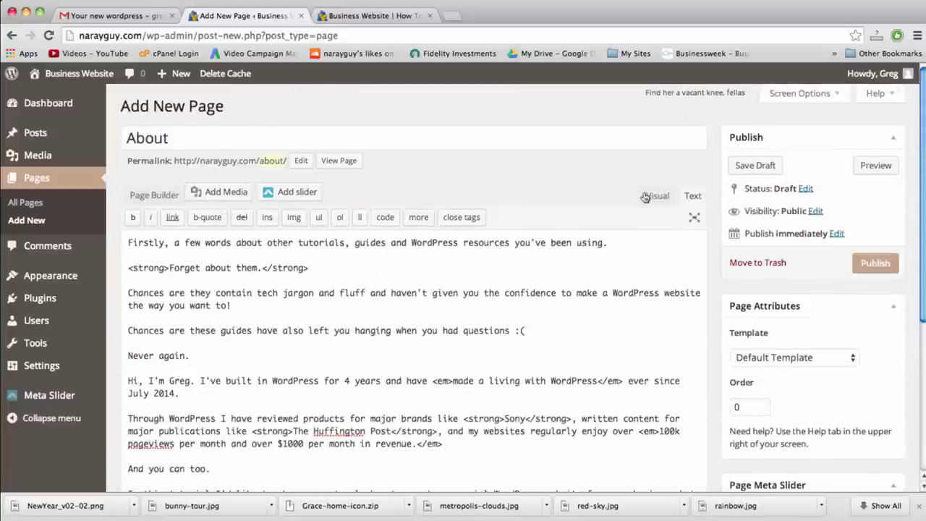
pyautogui.click(651, 195)
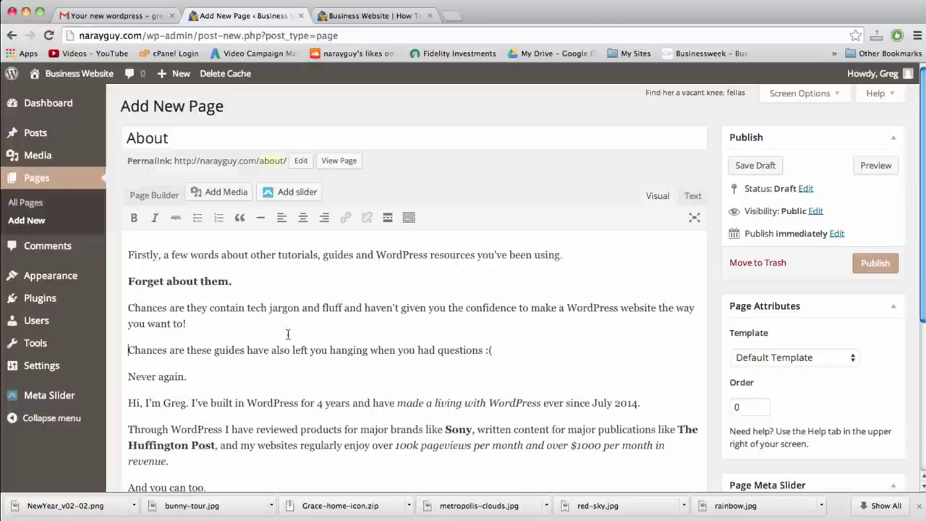
# Back in the Text view, add two blank lines above the sentence beginning 'Firstly'
pyautogui.click(408, 219)
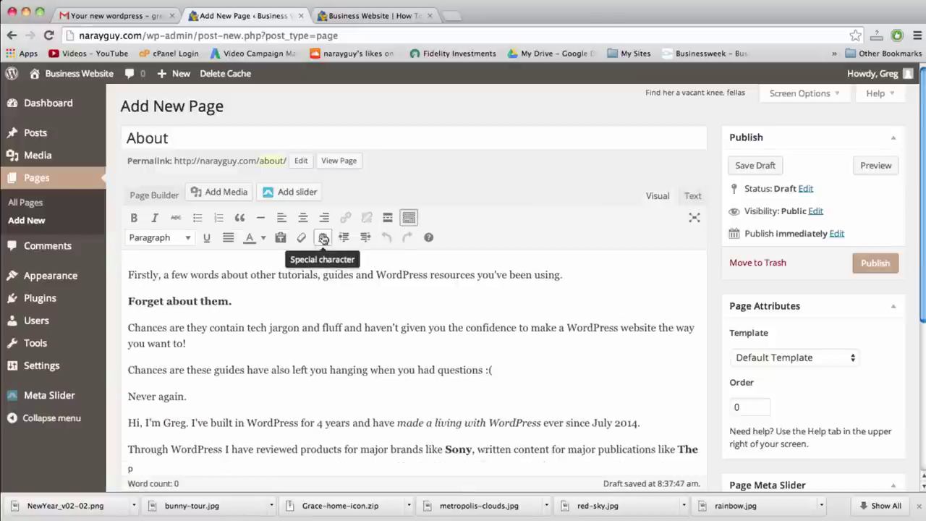
pyautogui.click(189, 239)
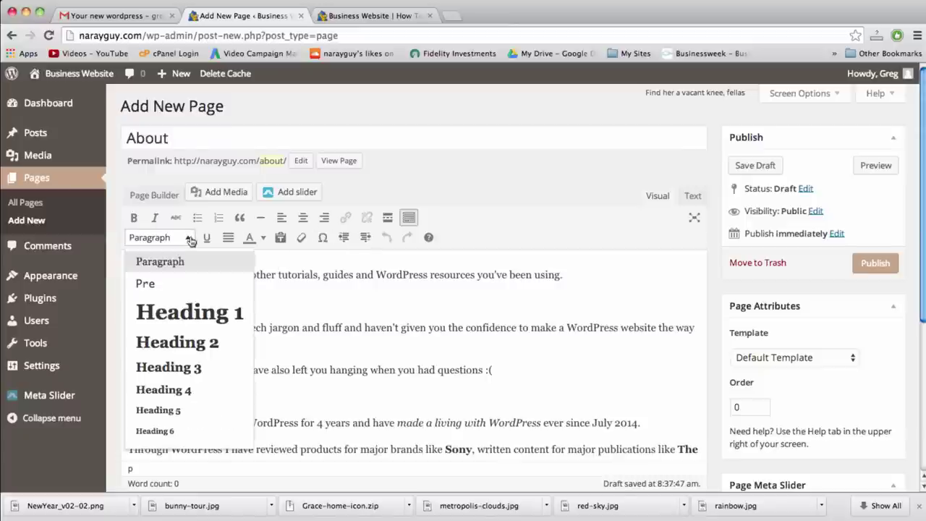
pyautogui.click(190, 240)
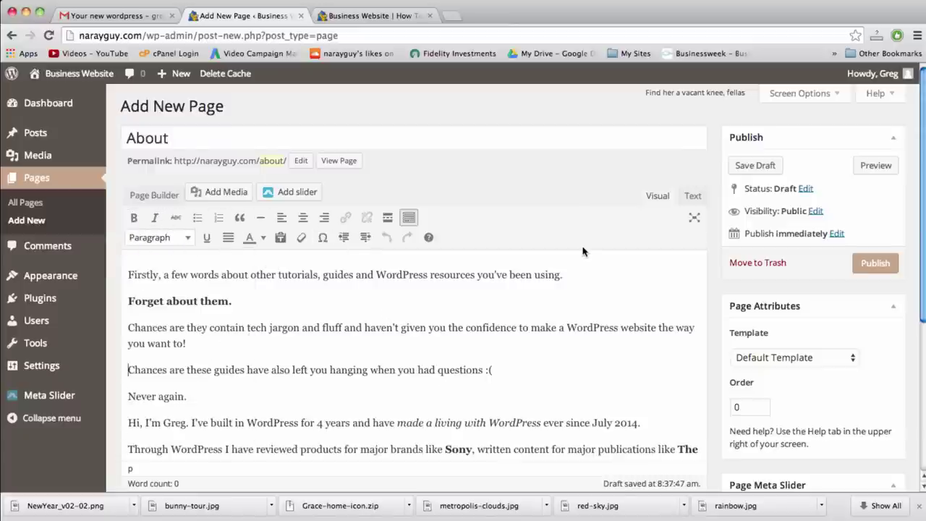
pyautogui.click(693, 197)
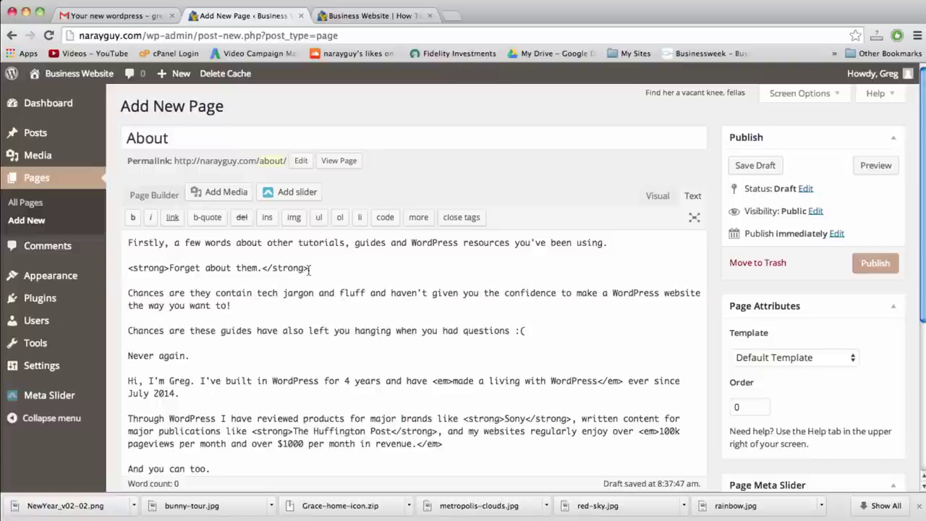
pyautogui.moveTo(312, 269); pyautogui.dragTo(262, 269)
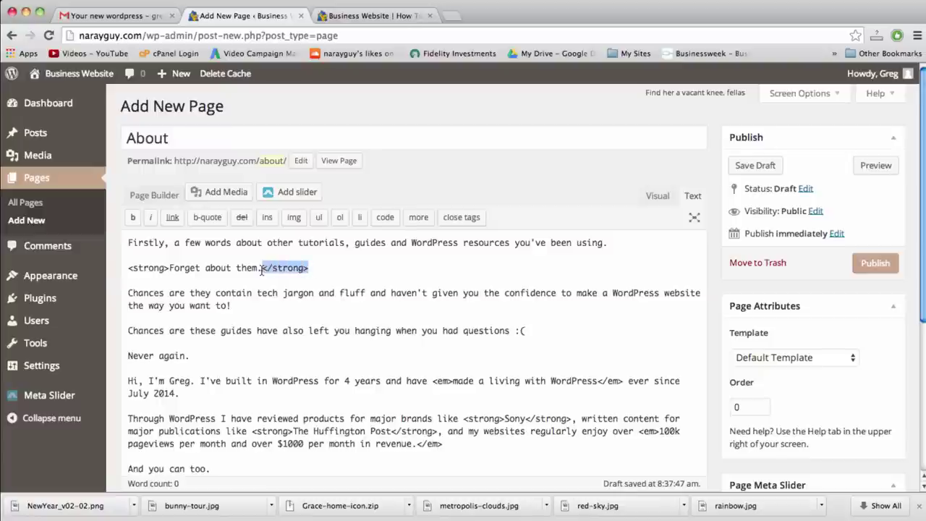
pyautogui.click(128, 242)
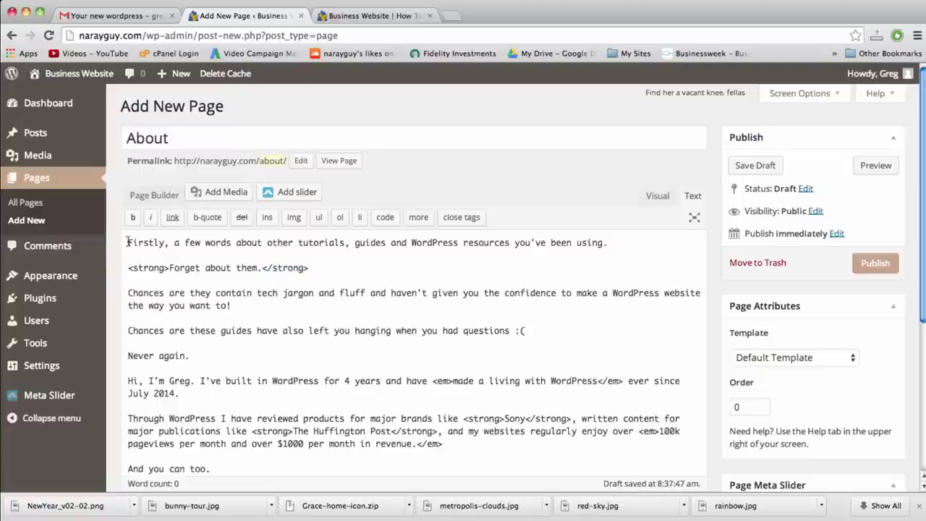
pyautogui.press('Return')
pyautogui.press('Return')
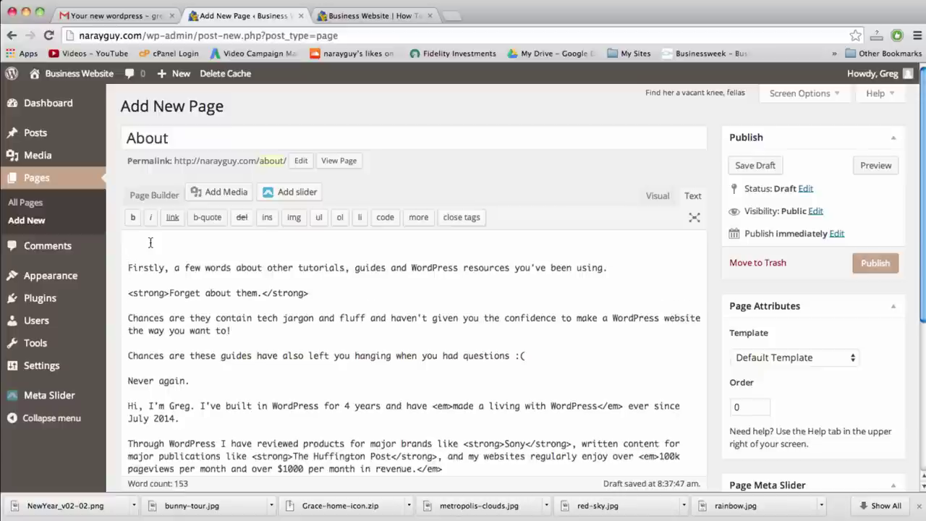
# Upload bunny-tour.jpg through the Add Media window
pyautogui.click(223, 194)
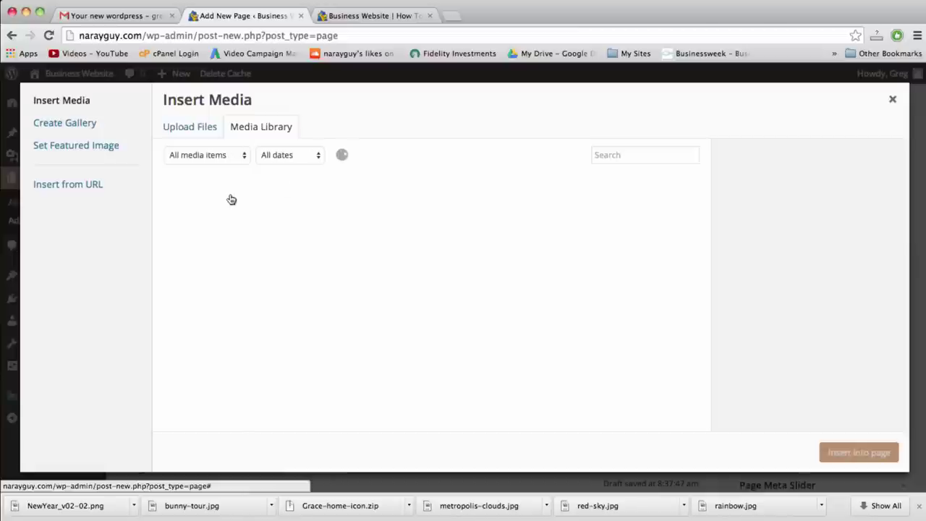
pyautogui.click(178, 125)
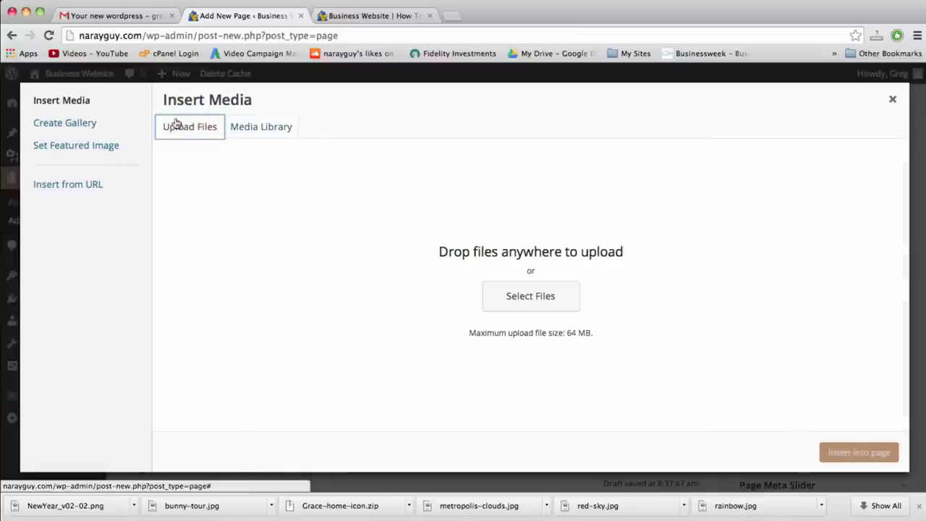
pyautogui.click(522, 294)
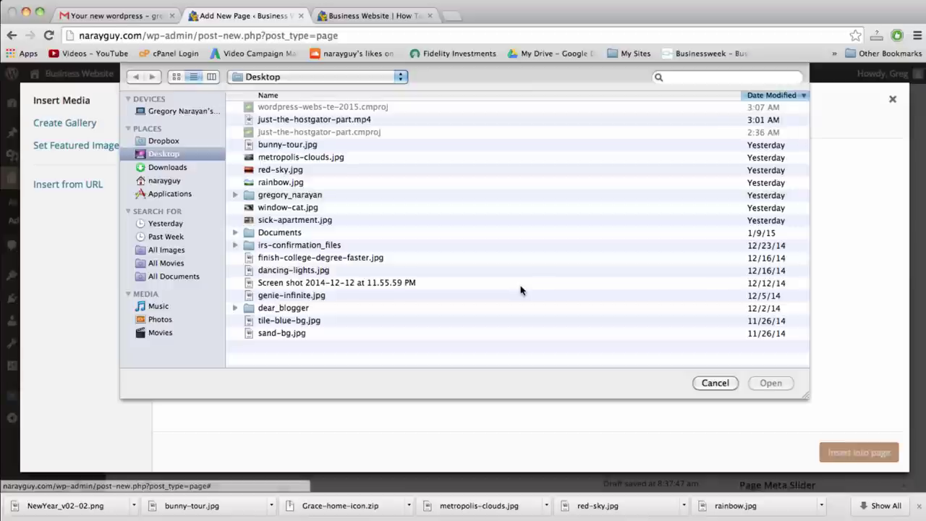
pyautogui.doubleClick(286, 148)
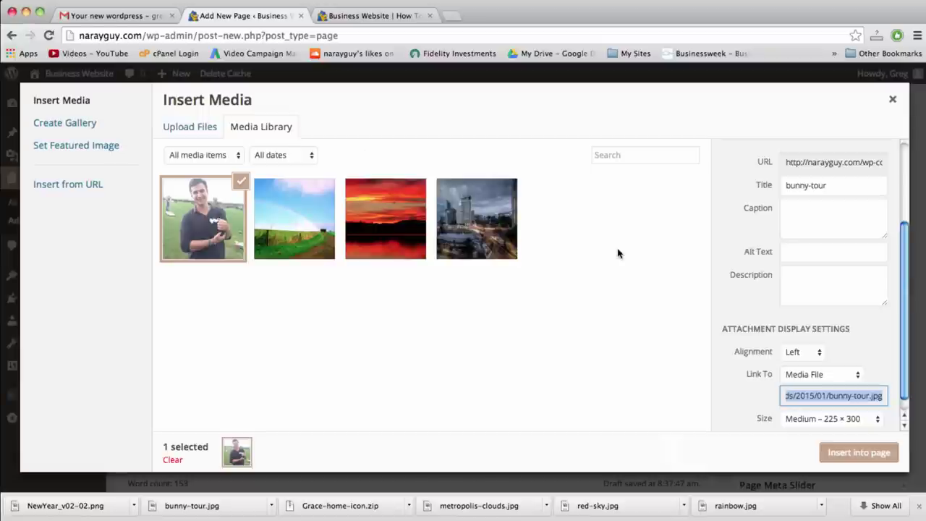
# Insert the photo into the About page left-aligned at Medium 225 × 300 size
pyautogui.scroll(-1, 821, 393)
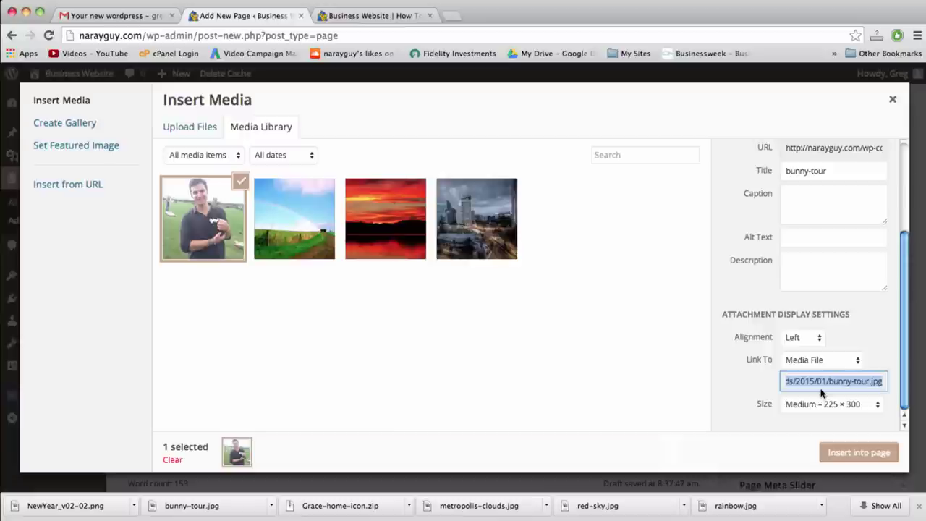
pyautogui.click(803, 337)
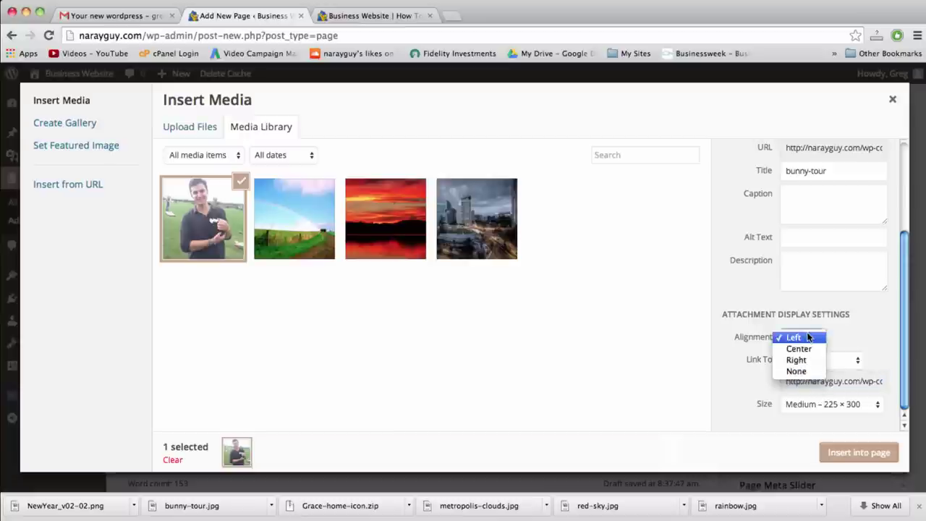
pyautogui.click(796, 338)
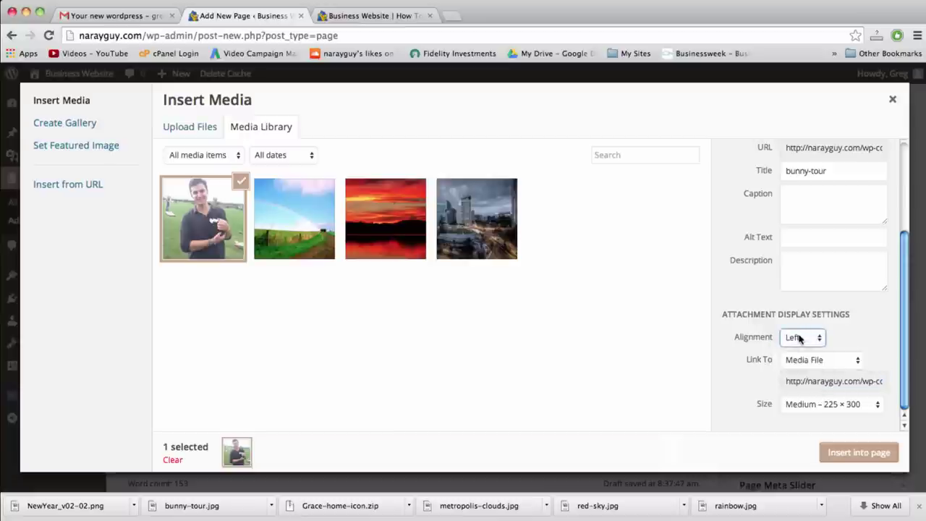
pyautogui.click(817, 405)
pyautogui.click(817, 410)
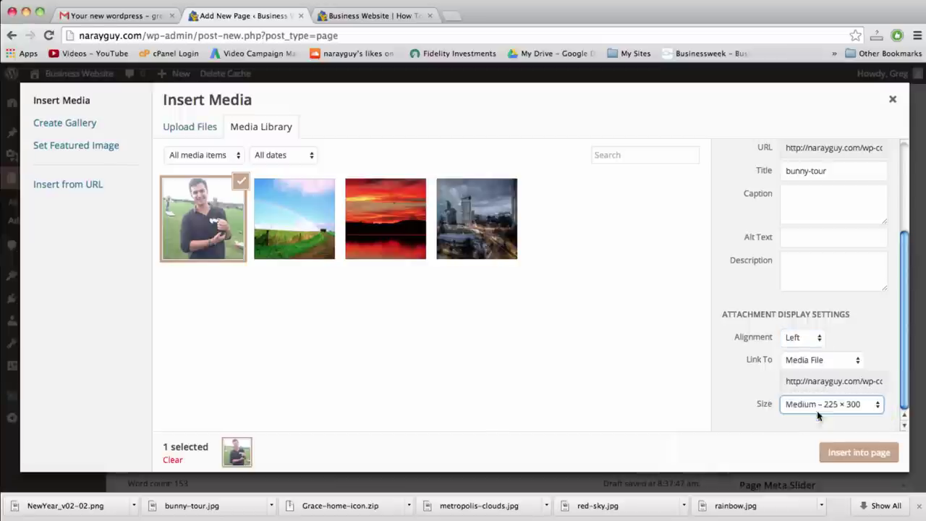
pyautogui.click(824, 405)
pyautogui.click(825, 392)
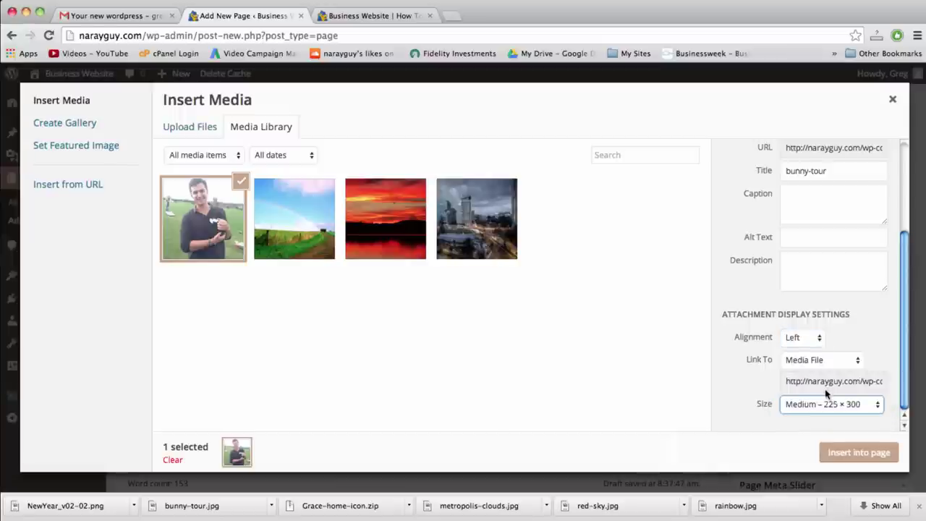
pyautogui.click(839, 456)
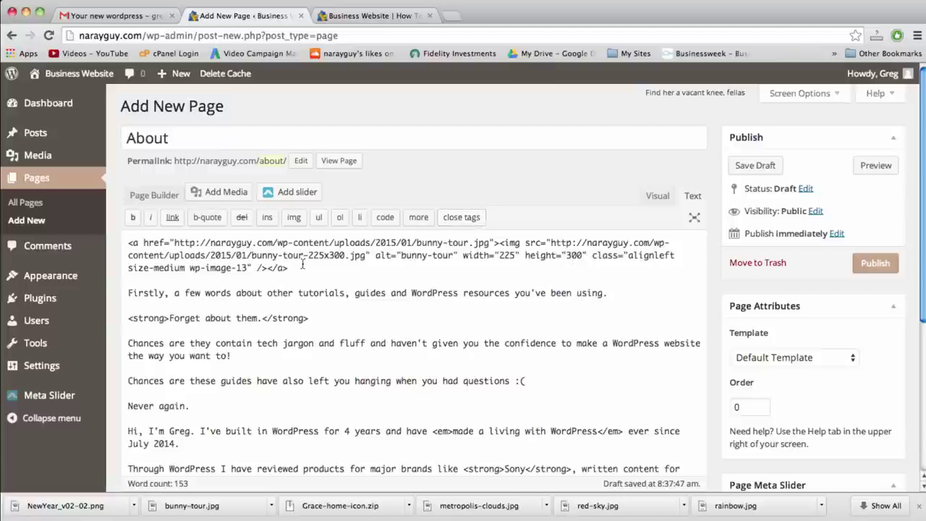
# Check the photo layout in Visual view, then publish the About page and view it live
pyautogui.click(648, 200)
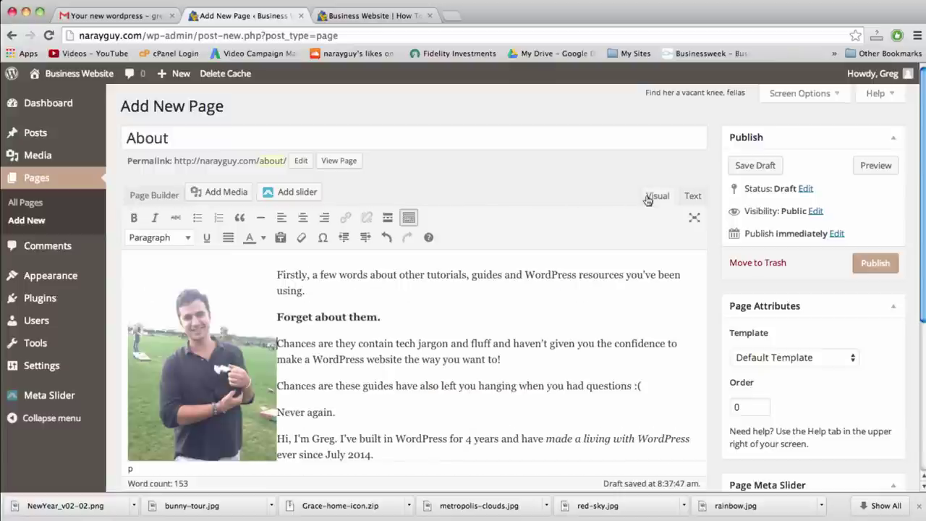
pyautogui.scroll(-3, 356, 363)
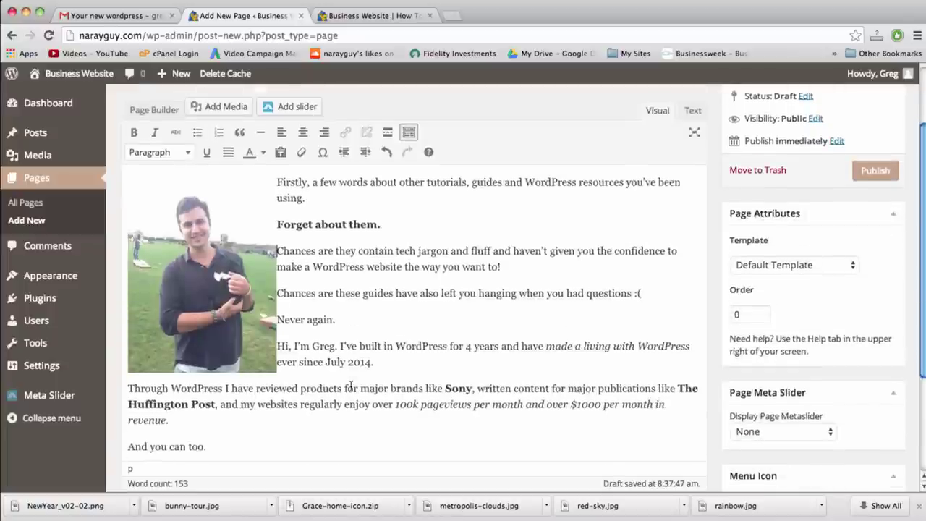
pyautogui.scroll(2, 351, 385)
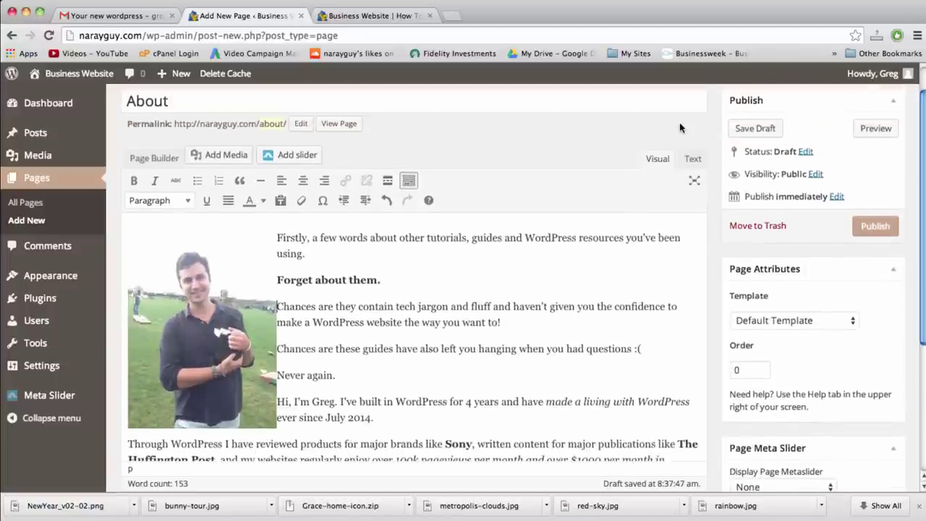
pyautogui.click(692, 159)
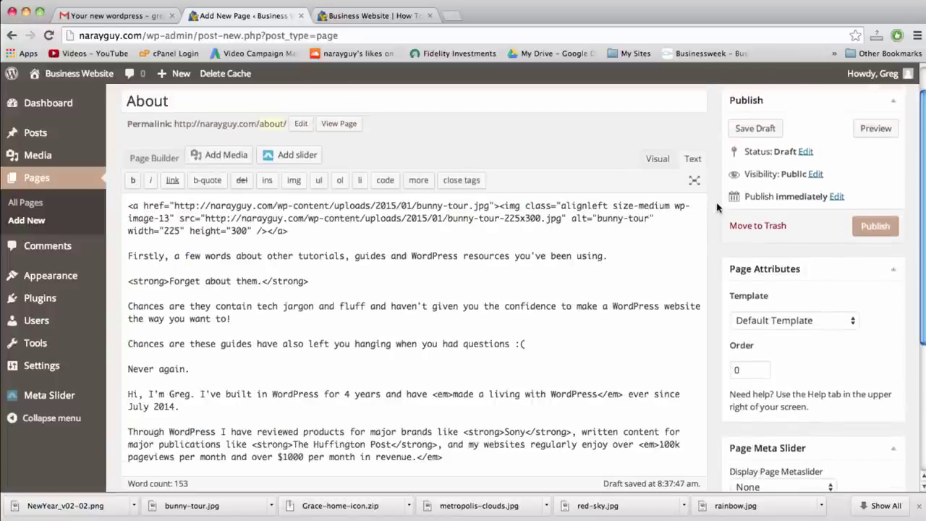
pyautogui.scroll(1, 719, 209)
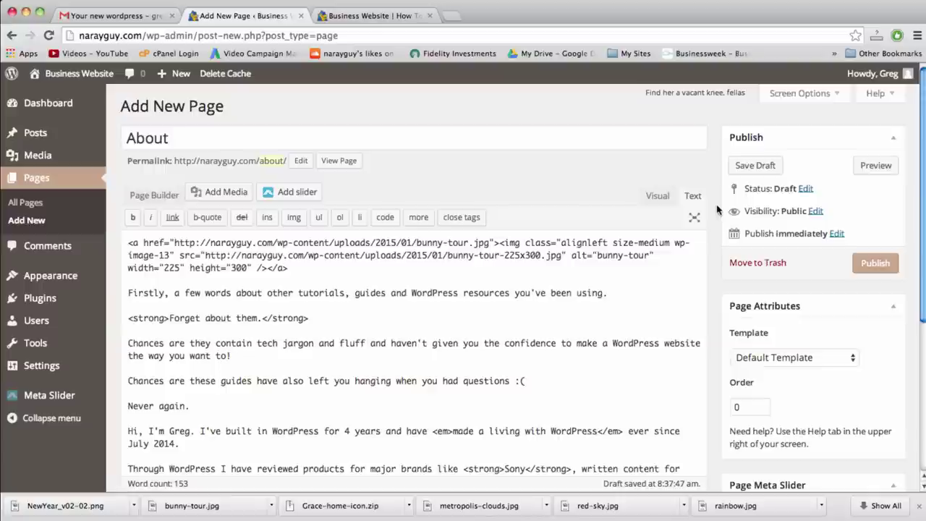
pyautogui.click(861, 262)
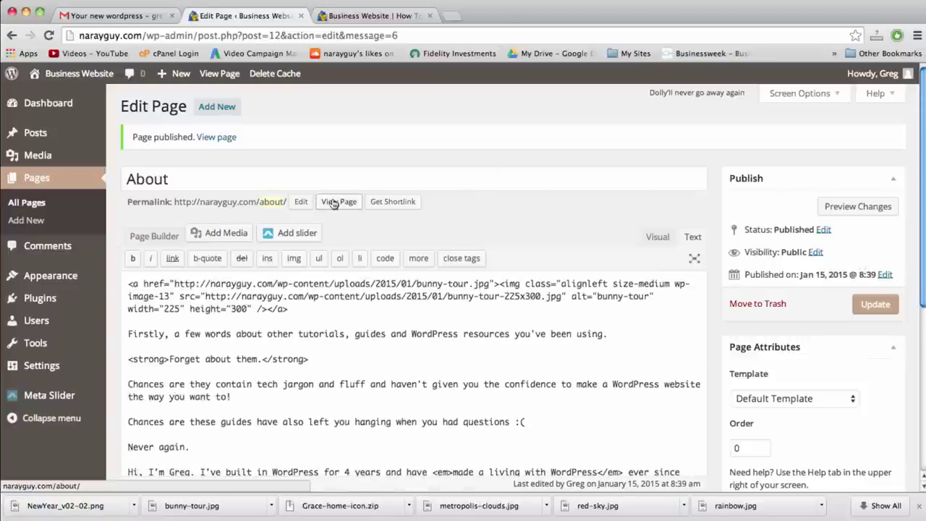
pyautogui.click(334, 203)
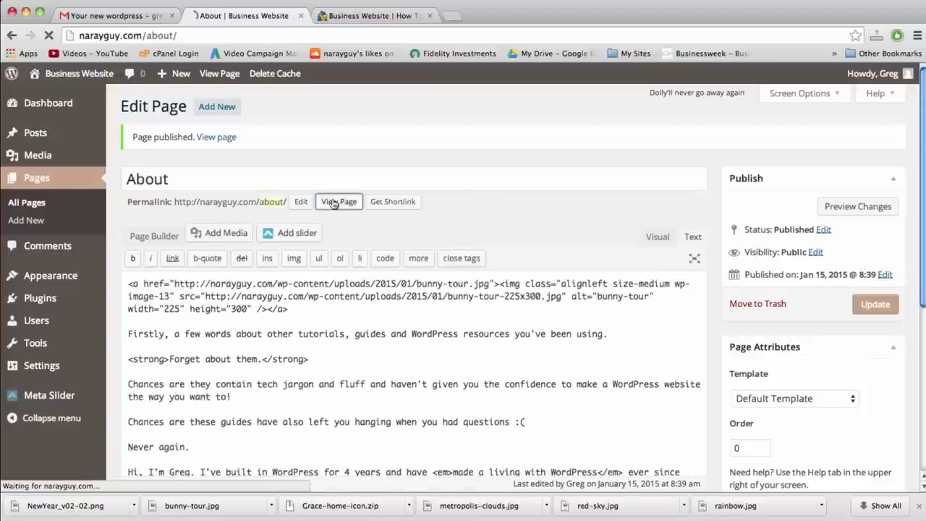
# Scroll through the live About page to check the bunny-tour photo beside the text
pyautogui.scroll(-1, 334, 203)
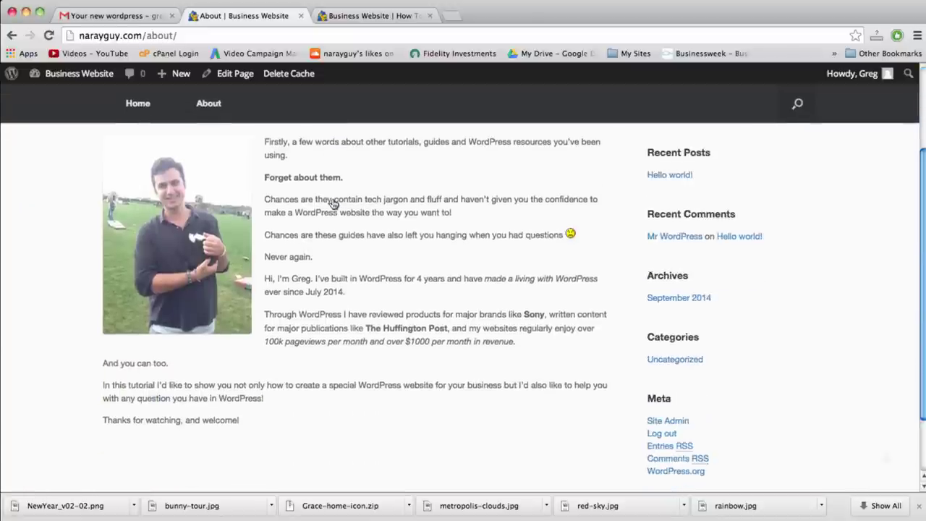
pyautogui.scroll(3, 334, 203)
pyautogui.scroll(-2, 333, 203)
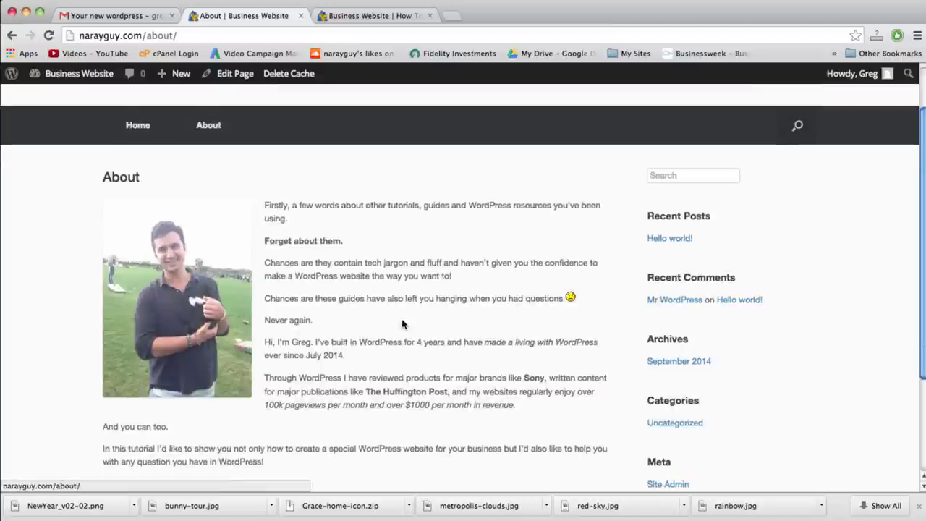
pyautogui.scroll(2, 402, 322)
pyautogui.scroll(-6, 402, 322)
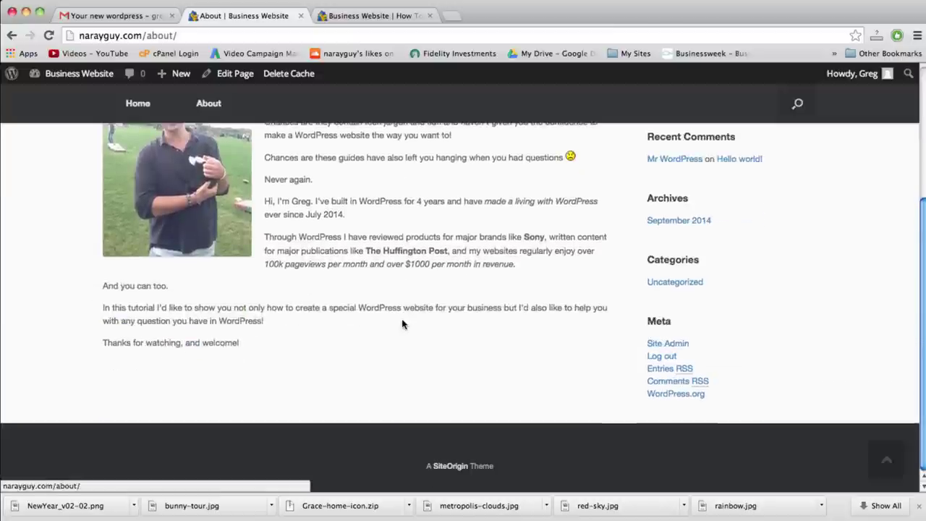
pyautogui.scroll(6, 403, 322)
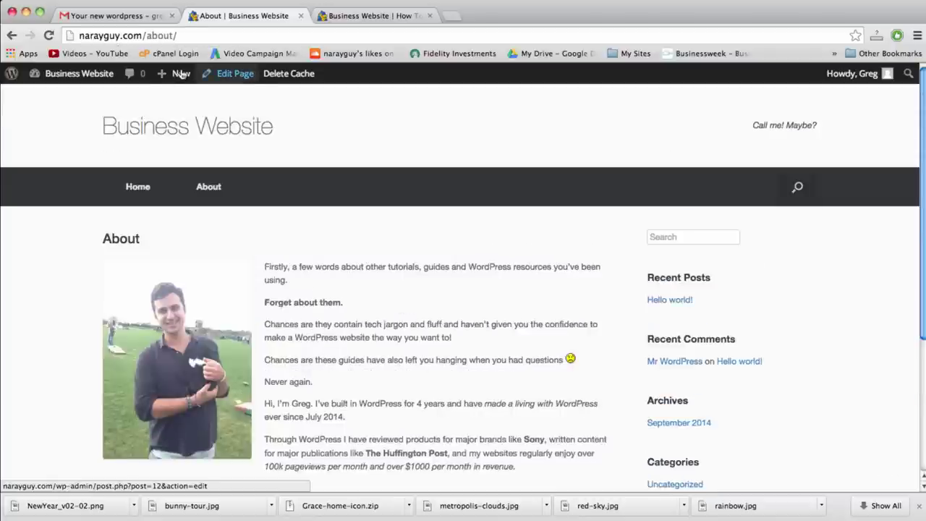
pyautogui.moveTo(181, 73)
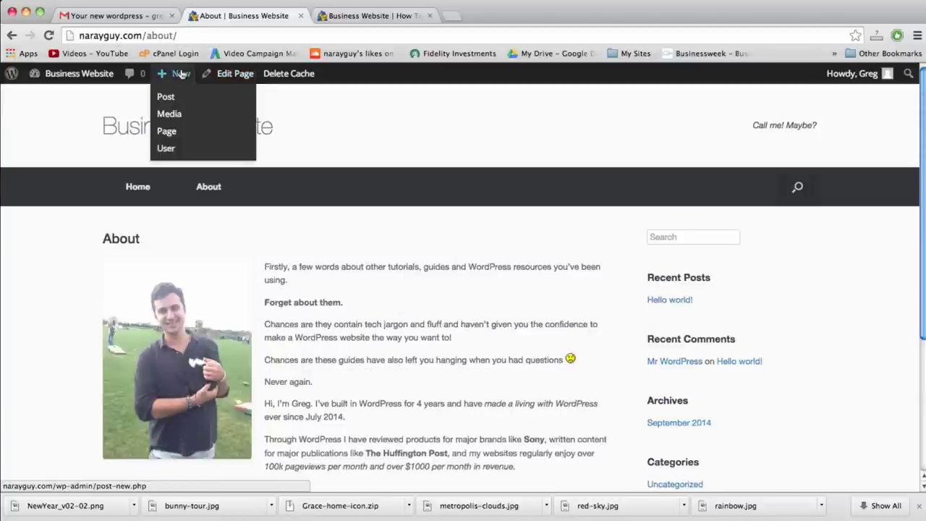
# Create a new page titled 'Contact Us' and publish it with an empty body
pyautogui.click(175, 131)
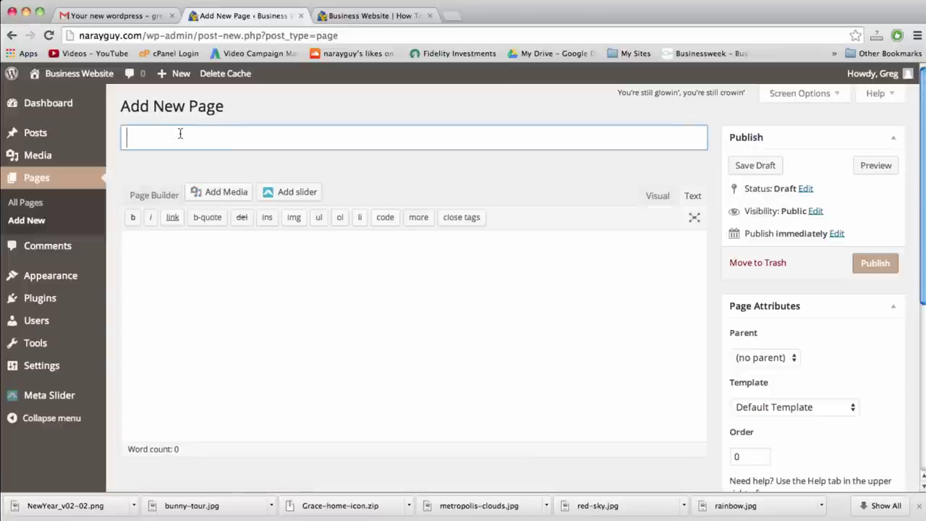
pyautogui.write('Contact Us')
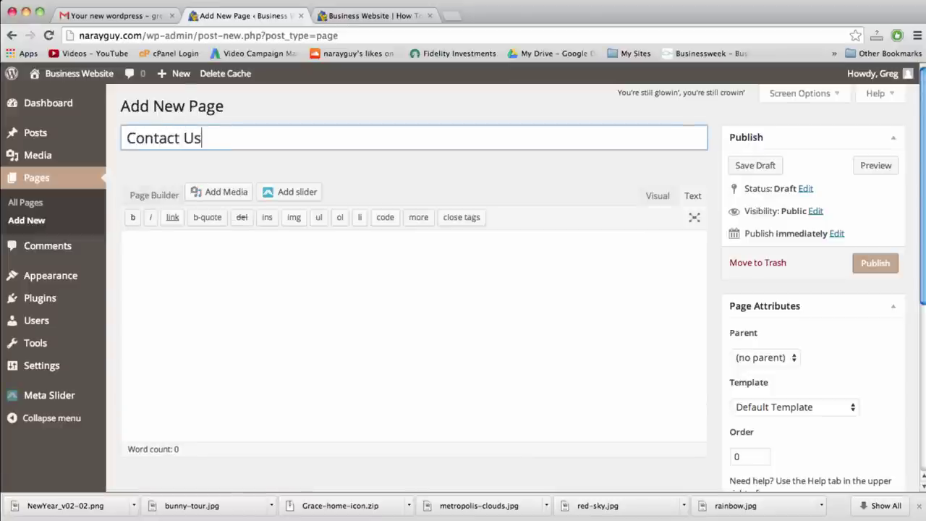
pyautogui.click(271, 283)
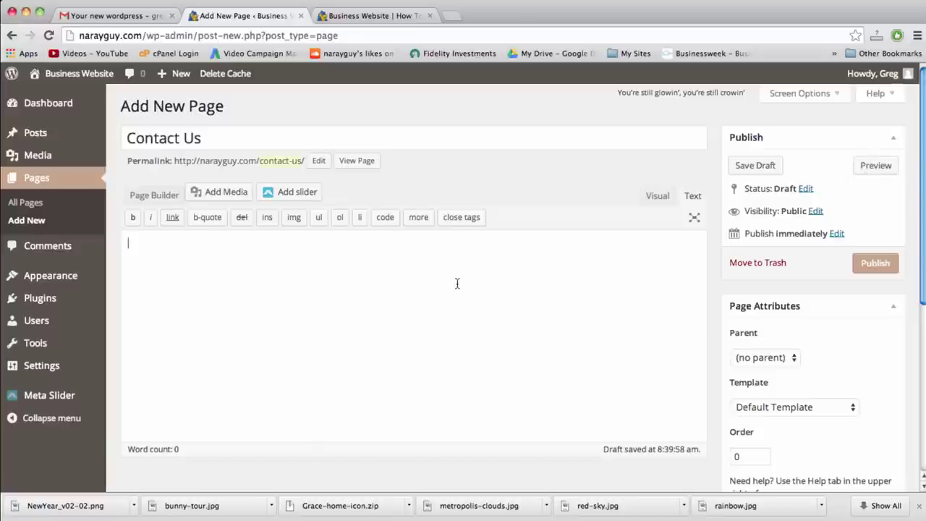
pyautogui.click(872, 264)
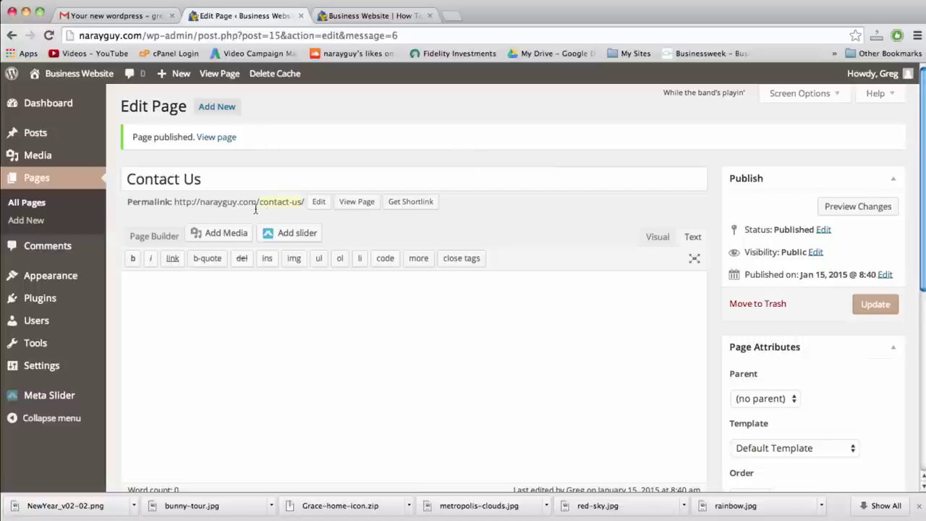
pyautogui.click(217, 180)
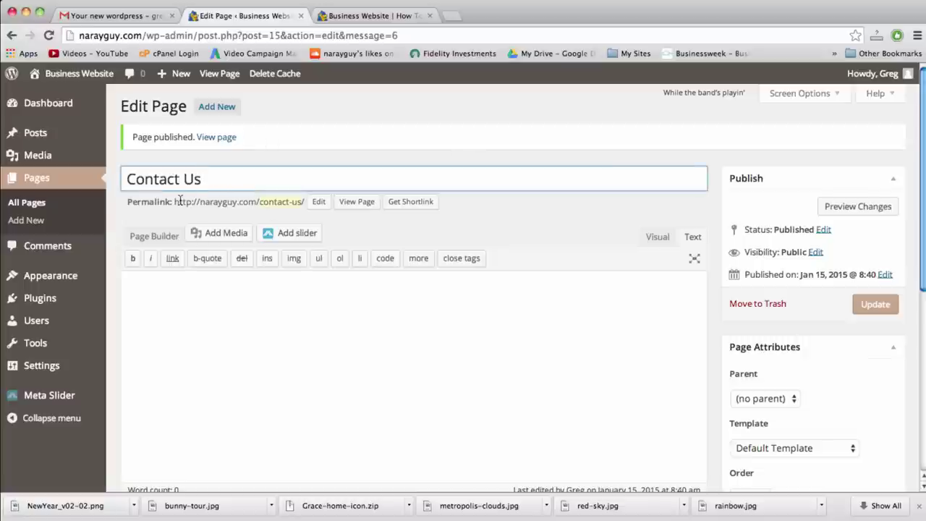
pyautogui.moveTo(173, 202); pyautogui.dragTo(306, 207)
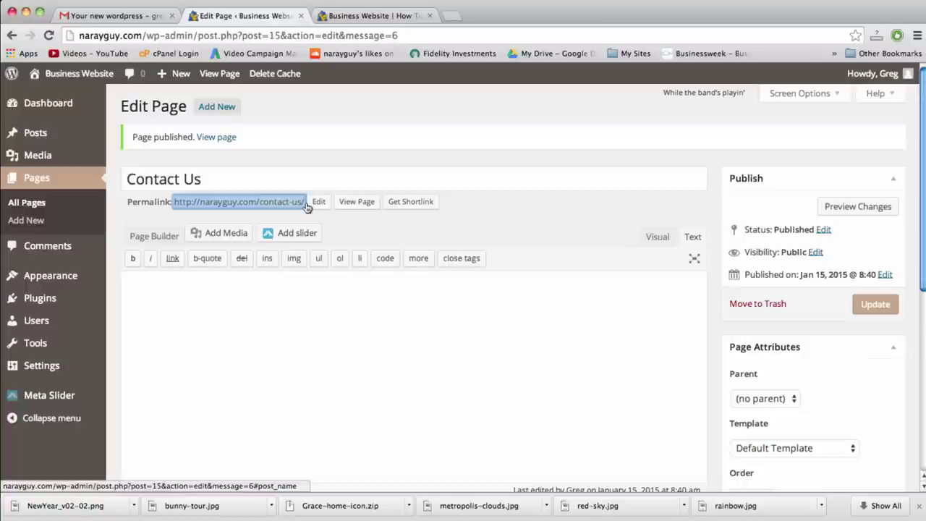
pyautogui.rightClick(298, 205)
pyautogui.click(318, 209)
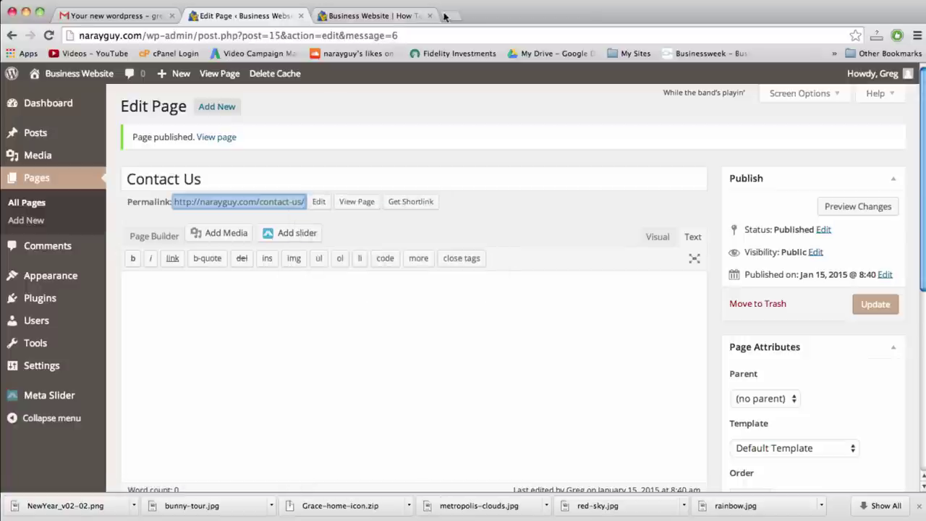
pyautogui.click(447, 16)
pyautogui.press('super+v')
pyautogui.press('Return')
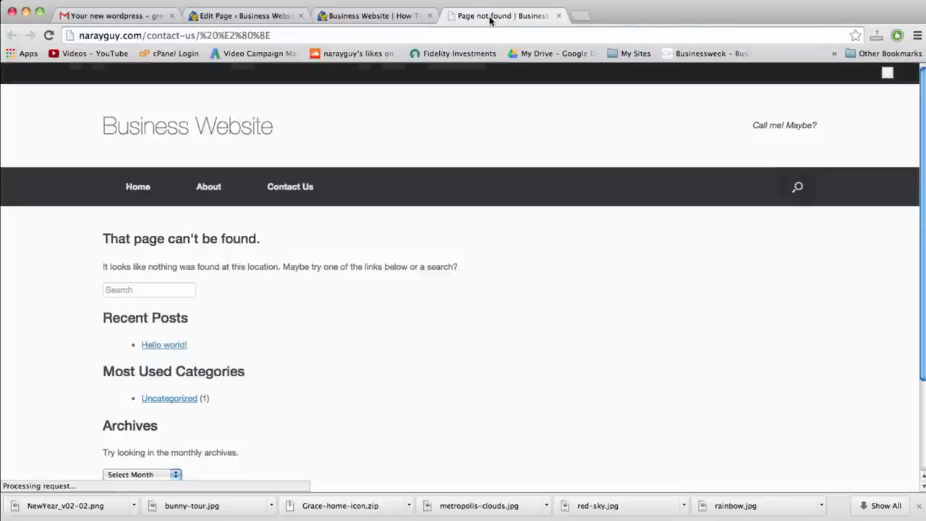
pyautogui.click(558, 16)
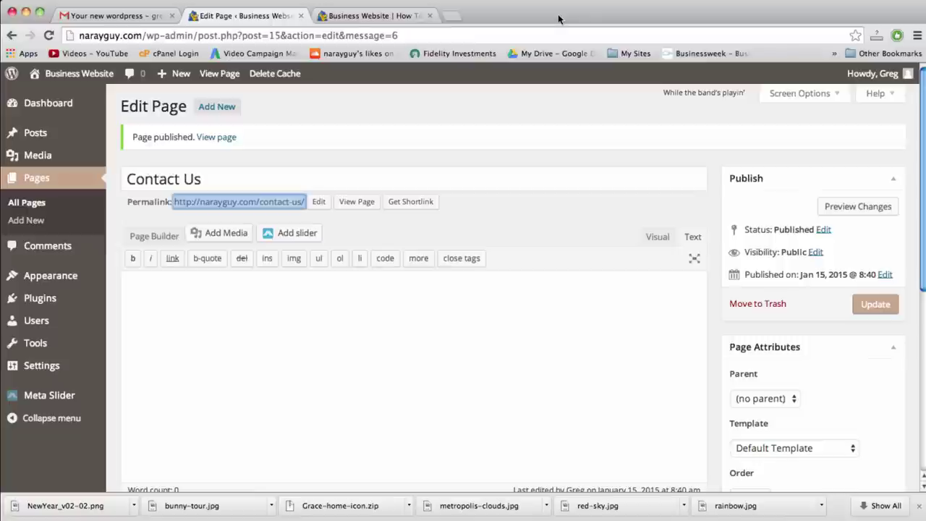
pyautogui.click(318, 293)
pyautogui.click(356, 202)
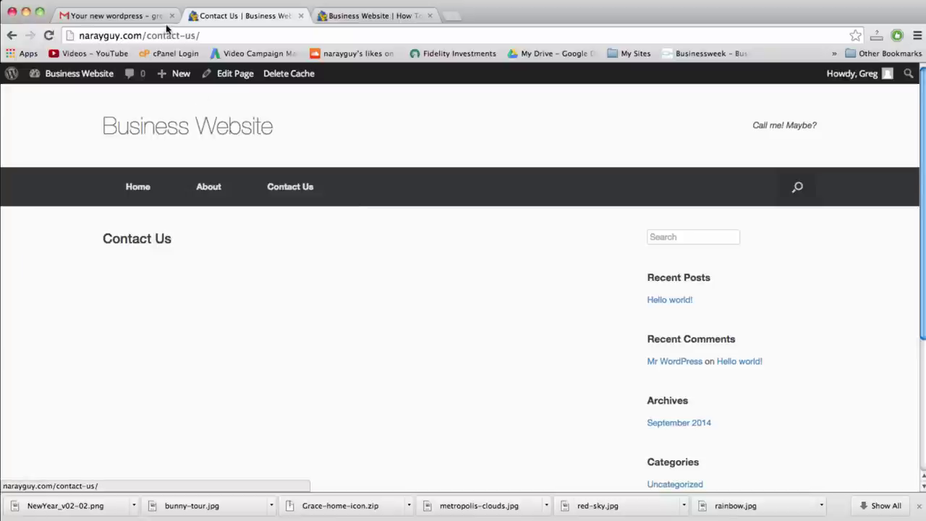
pyautogui.click(171, 34)
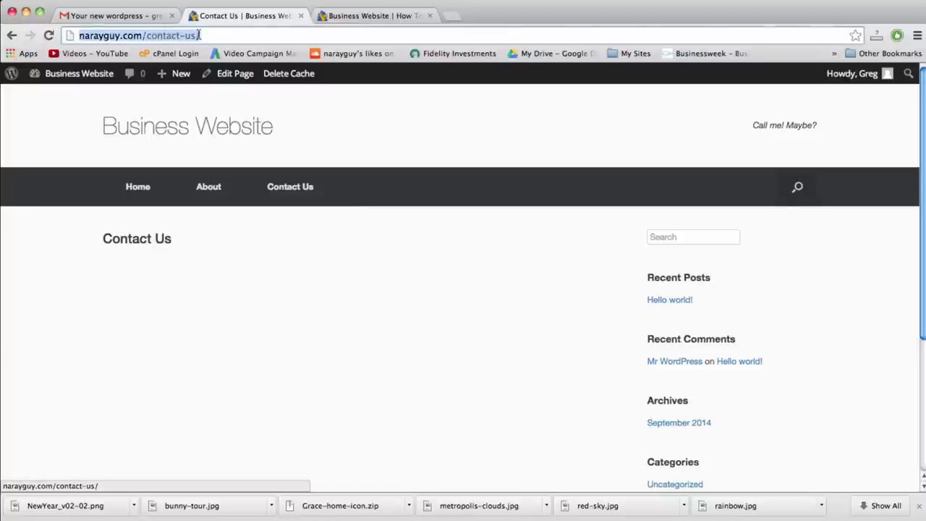
pyautogui.click(202, 35)
pyautogui.moveTo(209, 34); pyautogui.dragTo(86, 41)
pyautogui.click(226, 41)
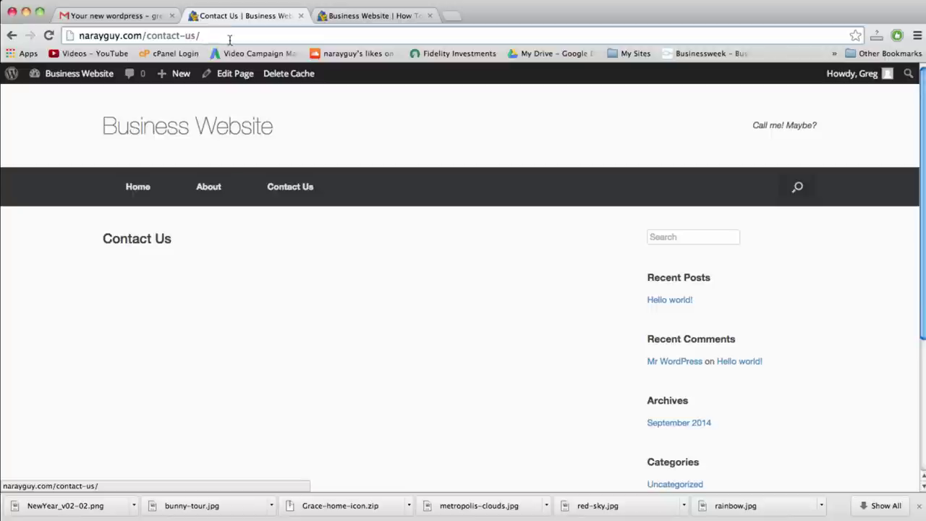
pyautogui.click(10, 37)
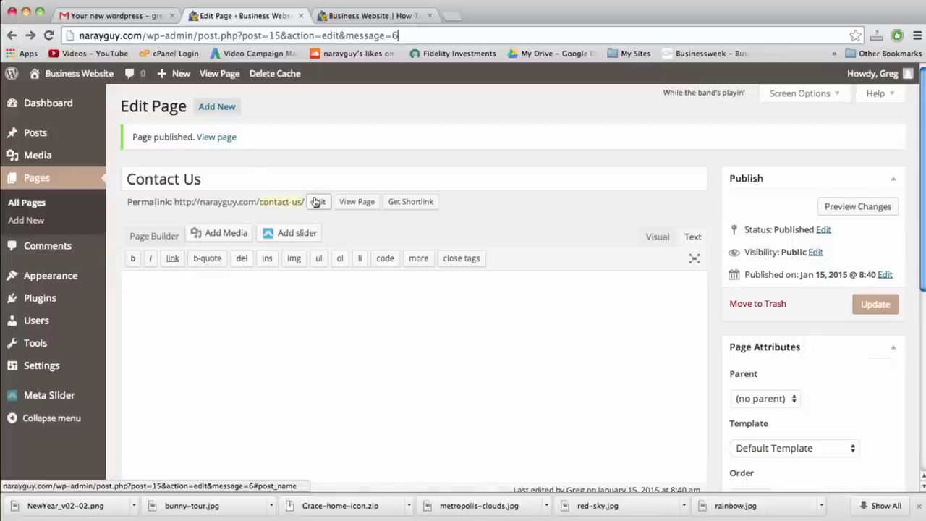
pyautogui.click(318, 202)
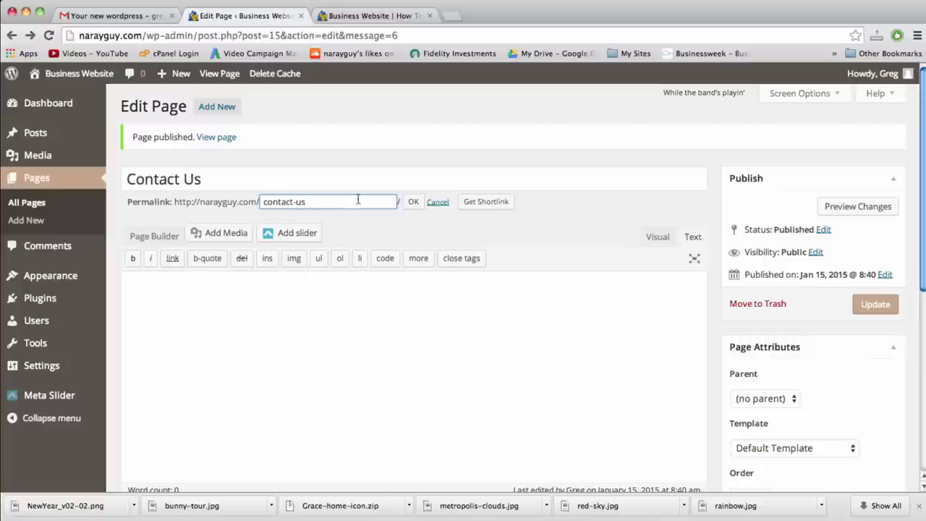
pyautogui.click(413, 202)
pyautogui.click(409, 322)
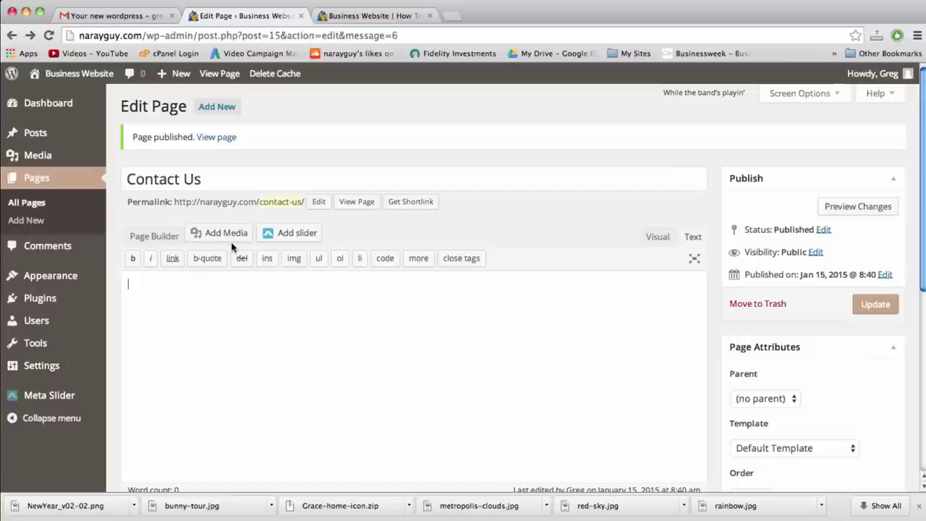
pyautogui.moveTo(60, 281)
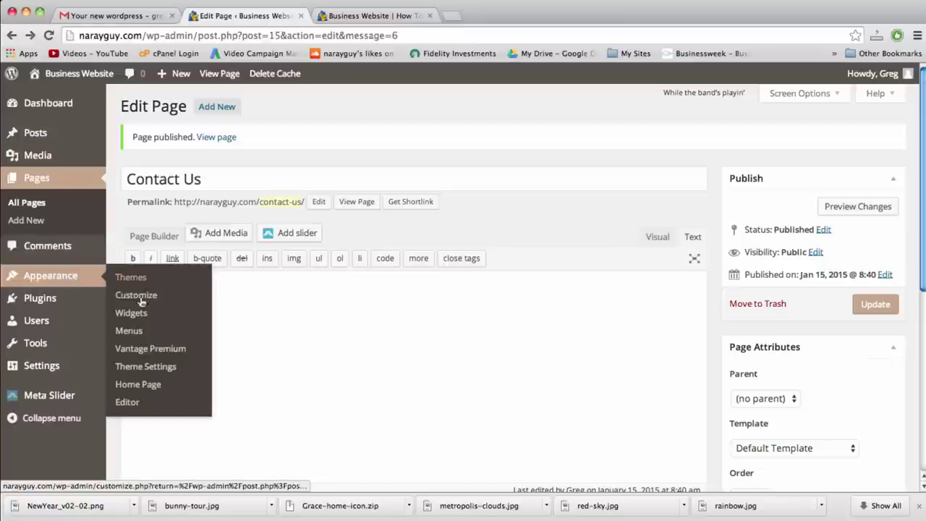
# On Appearance > Menus, replace 'Menu 1' with the name 'Main Menu' and create it
pyautogui.click(135, 337)
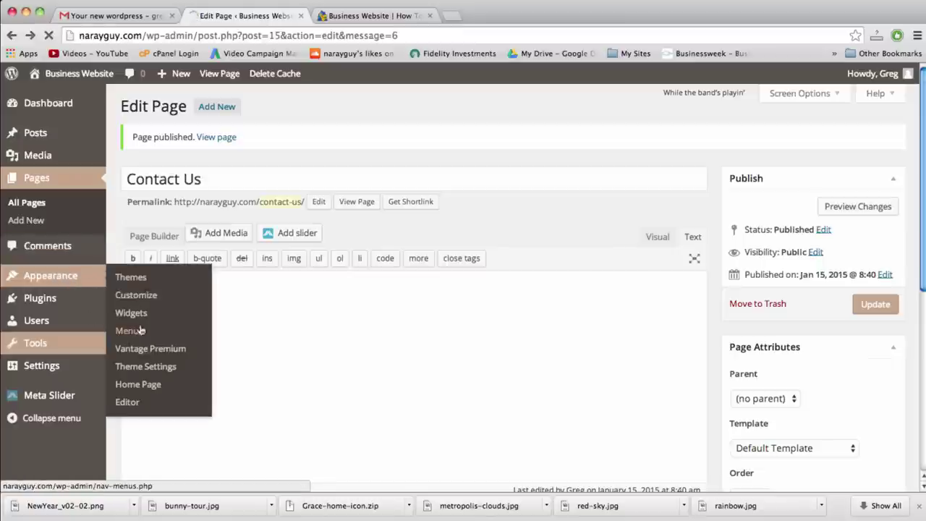
pyautogui.moveTo(86, 343)
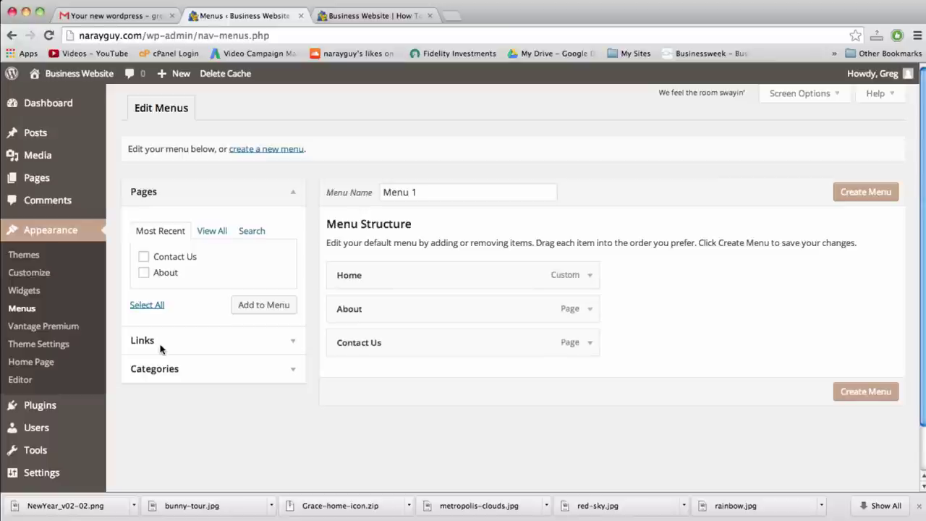
pyautogui.doubleClick(441, 193)
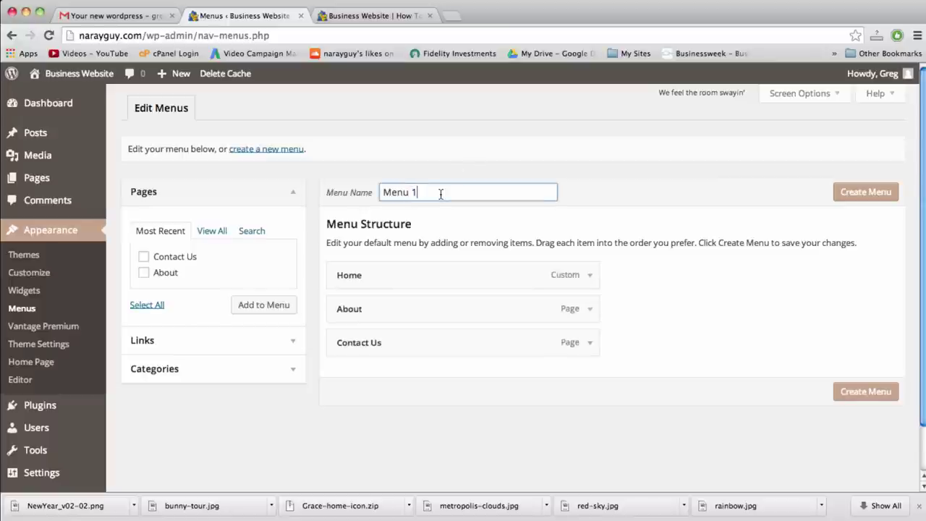
pyautogui.tripleClick(440, 193)
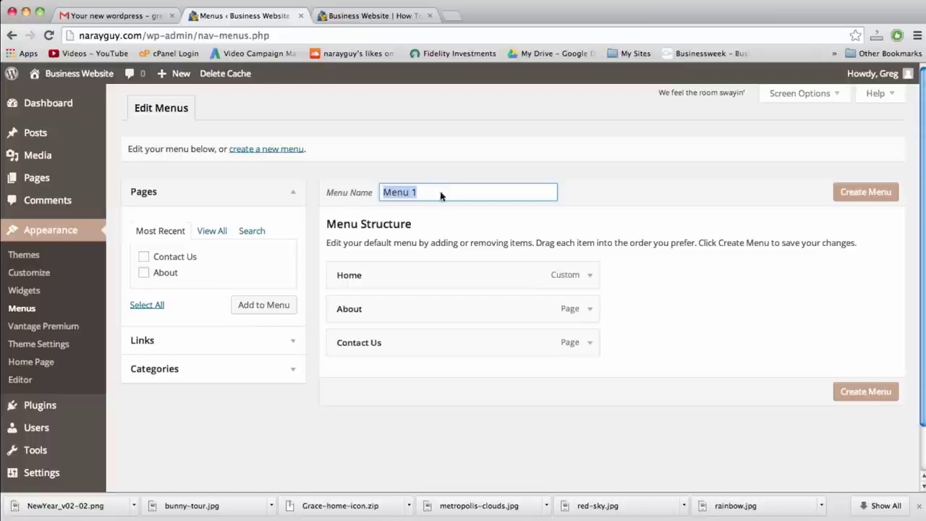
pyautogui.click(375, 16)
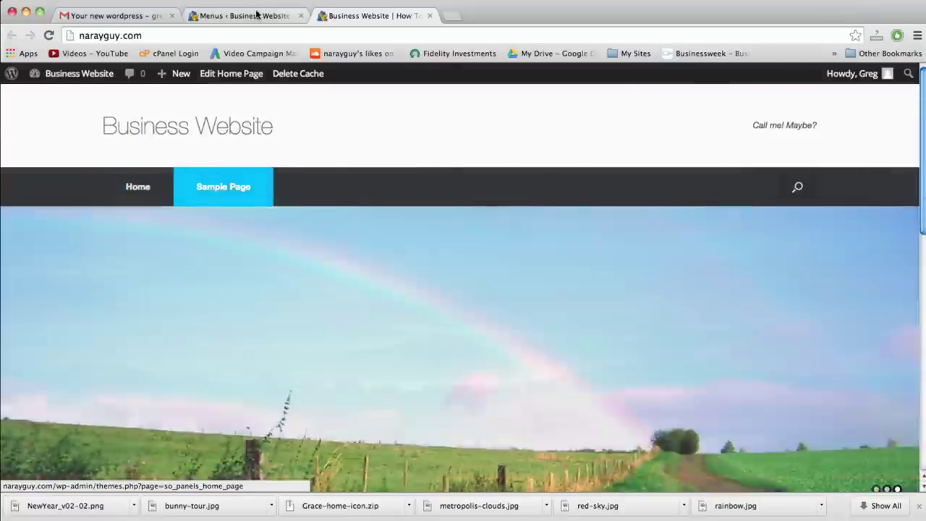
pyautogui.click(256, 16)
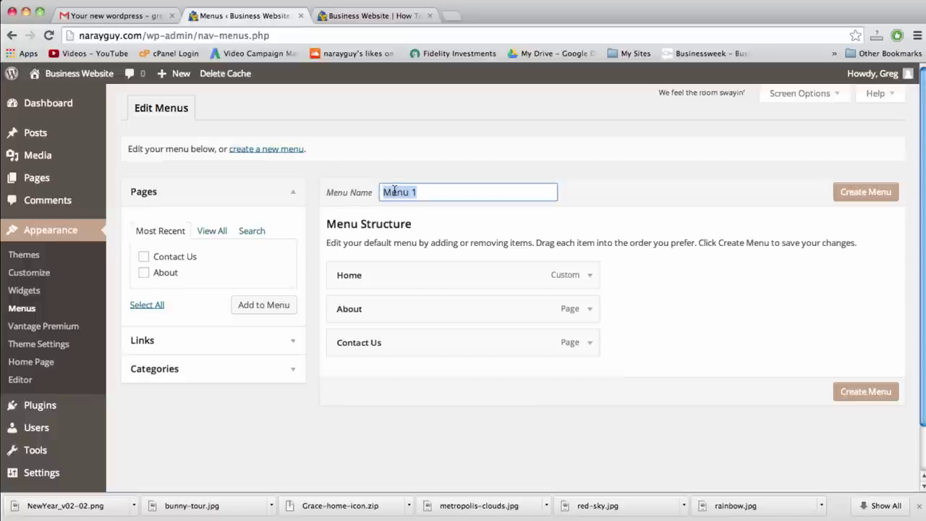
pyautogui.write('Main')
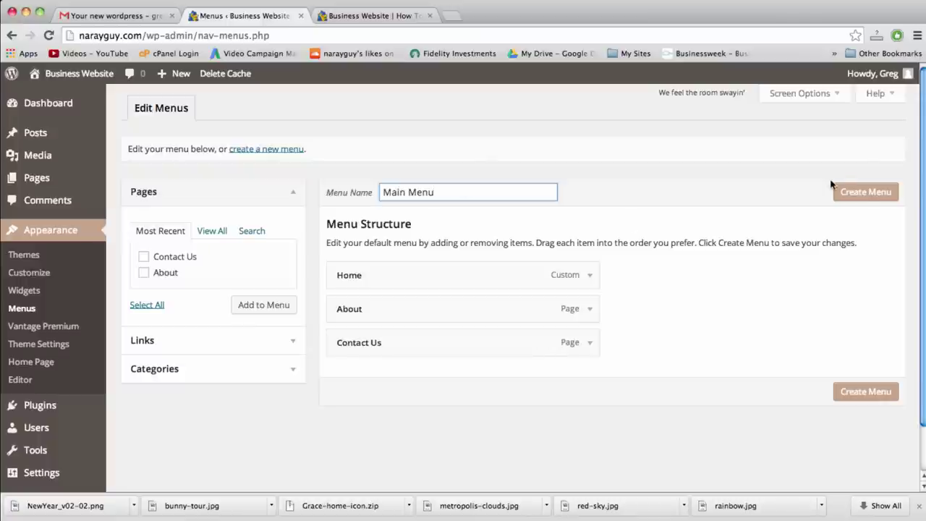
pyautogui.click(865, 194)
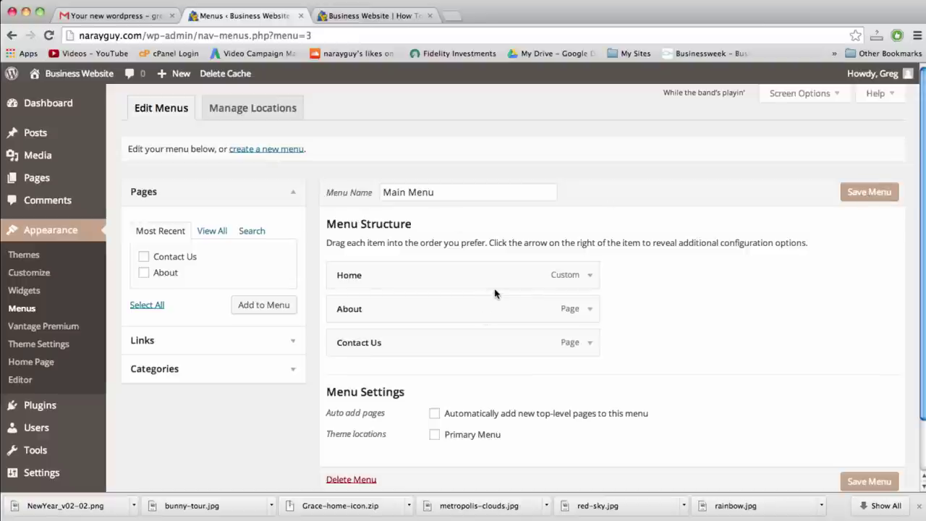
# Reorder the menu so About sits between Home and Contact Us
pyautogui.scroll(-2, 509, 300)
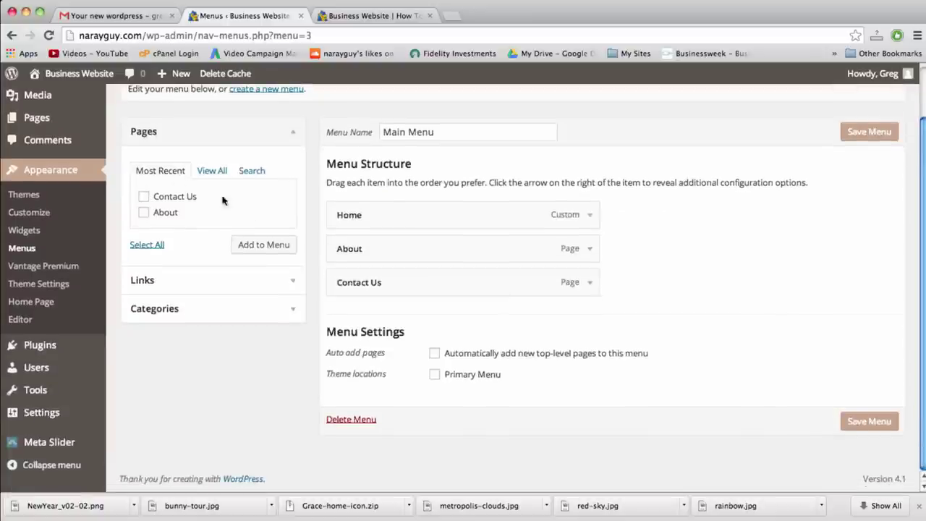
pyautogui.click(590, 250)
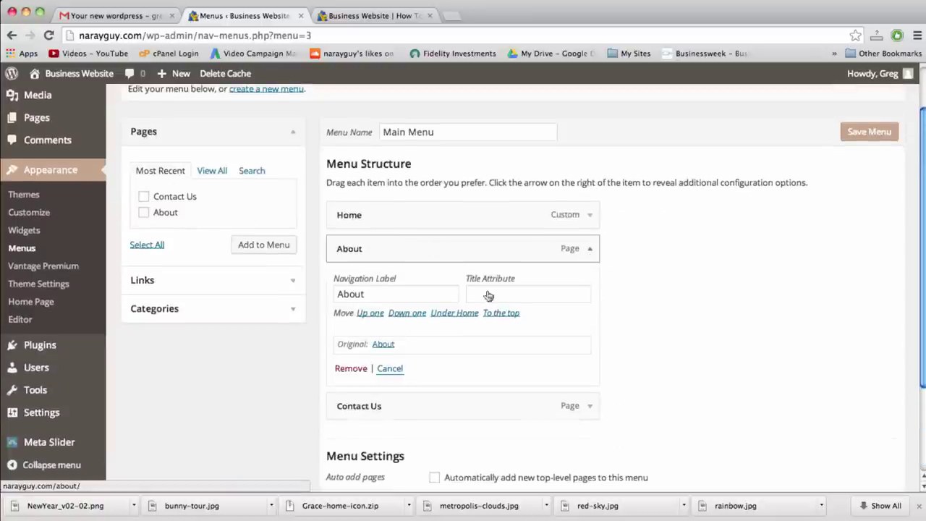
pyautogui.click(345, 368)
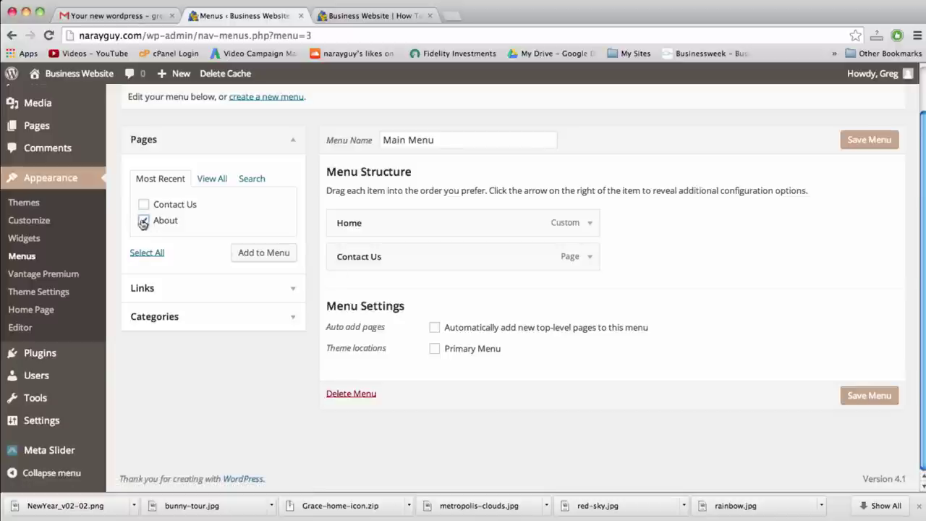
pyautogui.click(268, 257)
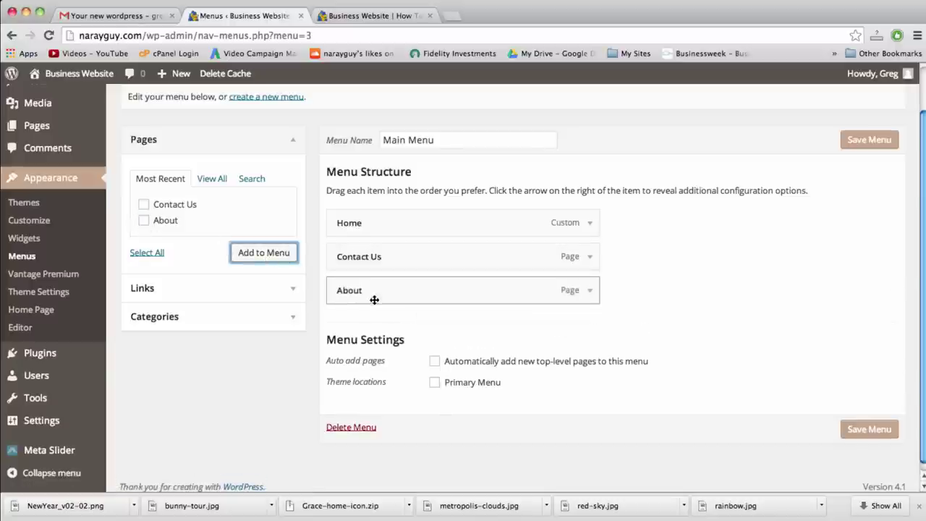
pyautogui.moveTo(341, 291); pyautogui.dragTo(341, 260)
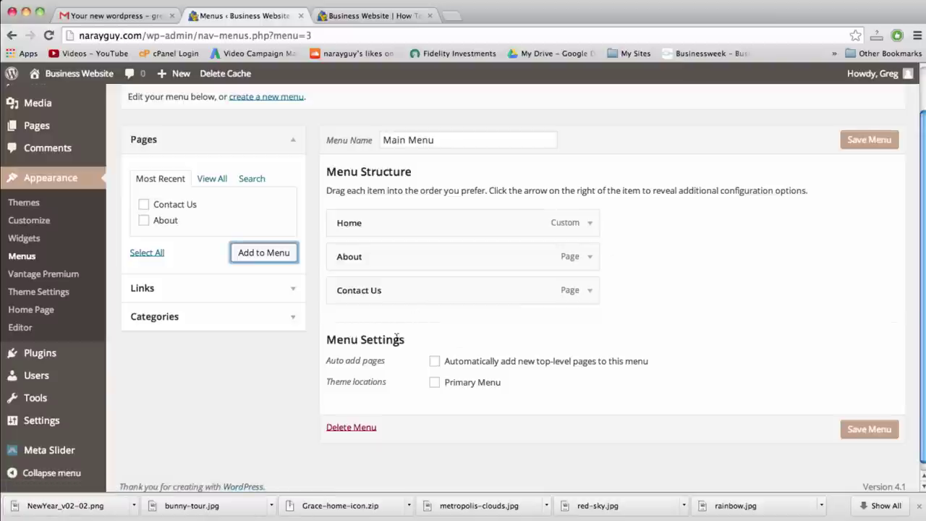
# Assign Main Menu to the Primary Menu location, save it, and view the site tab
pyautogui.doubleClick(367, 384)
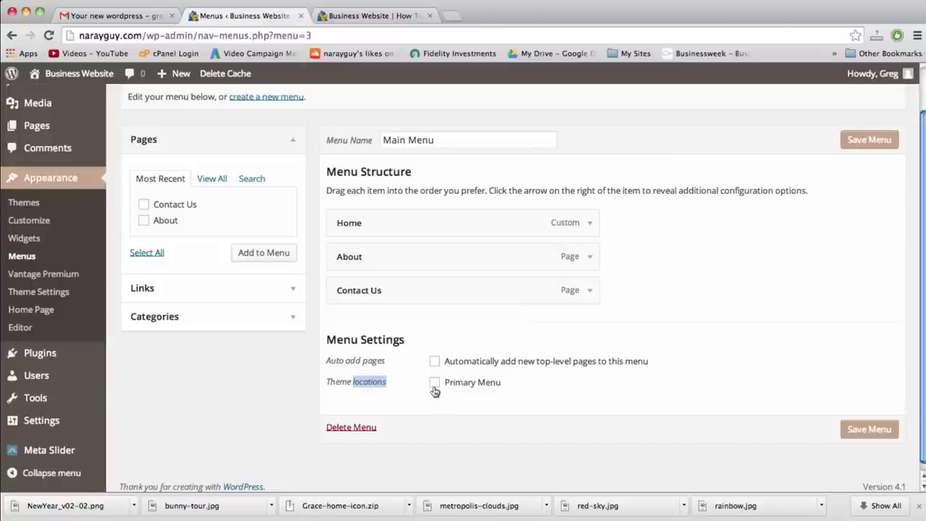
pyautogui.click(349, 386)
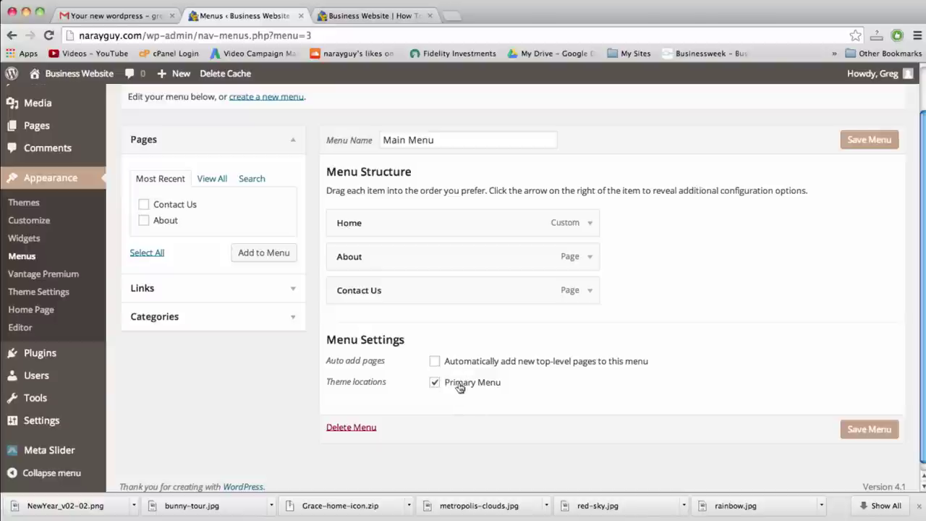
pyautogui.click(870, 139)
pyautogui.click(389, 22)
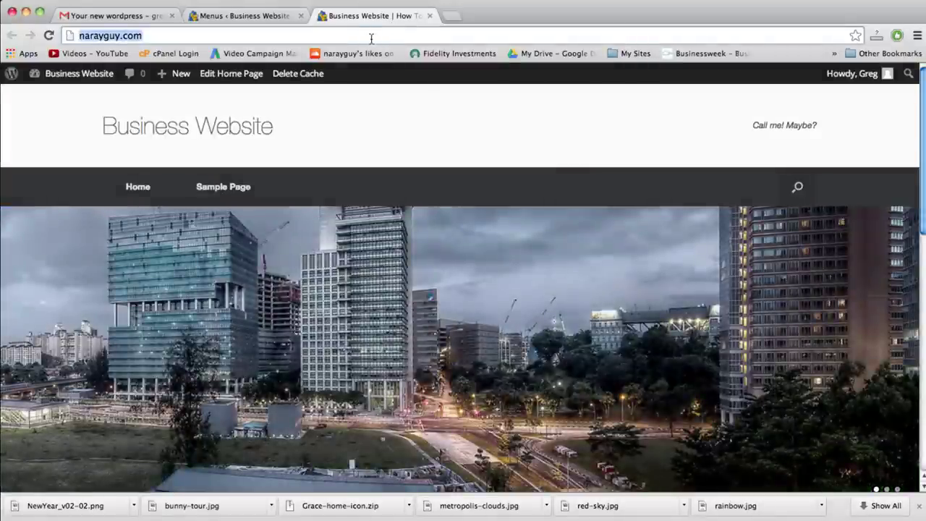
pyautogui.press('Return')
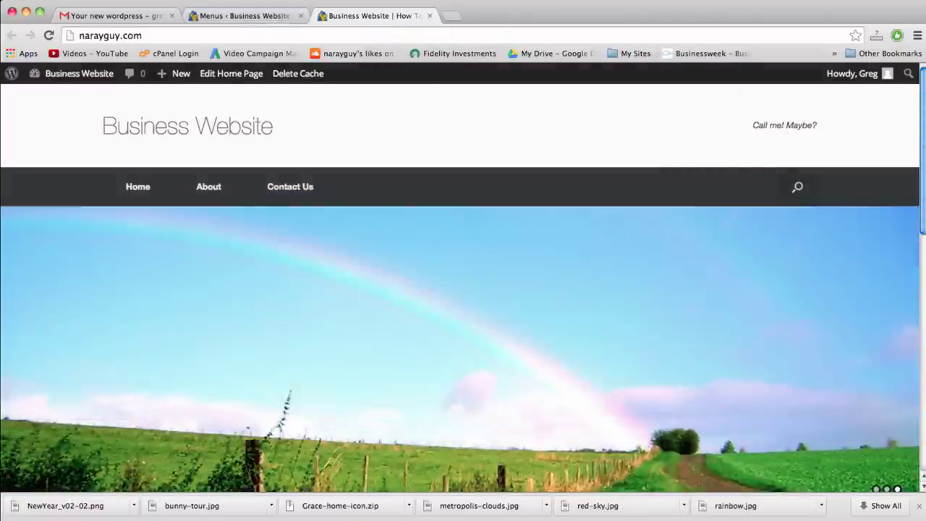
pyautogui.click(275, 16)
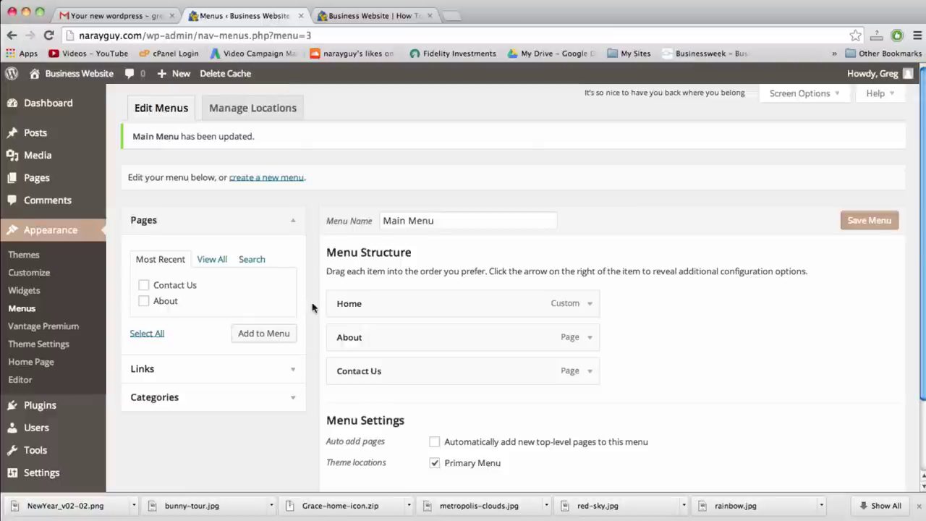
pyautogui.scroll(-3, 312, 307)
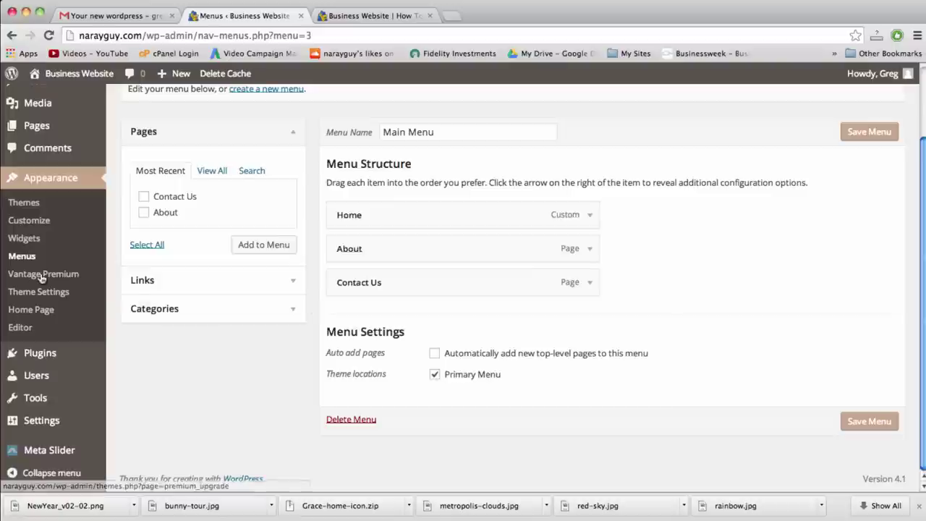
# Set the Vantage Logo header text to 'Give Us a Call:' plus the phone number, then reload the live site
pyautogui.click(41, 423)
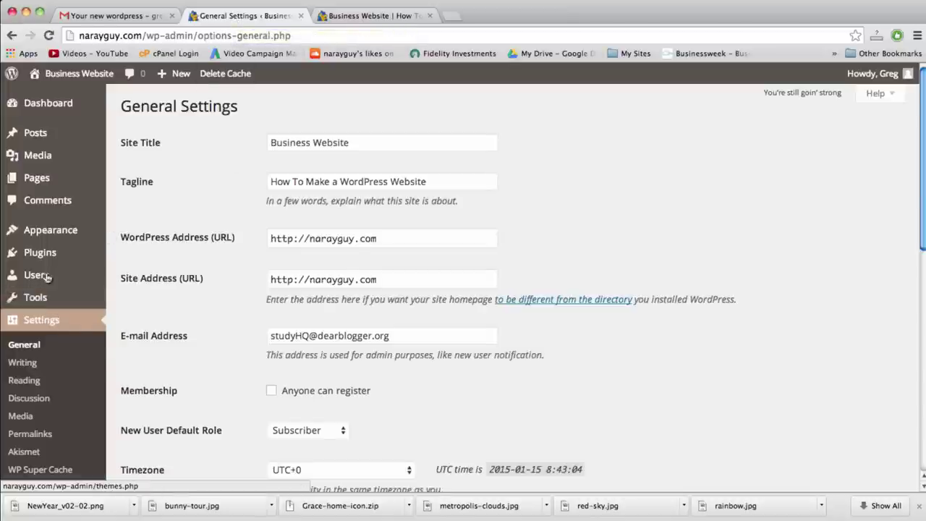
pyautogui.moveTo(50, 230)
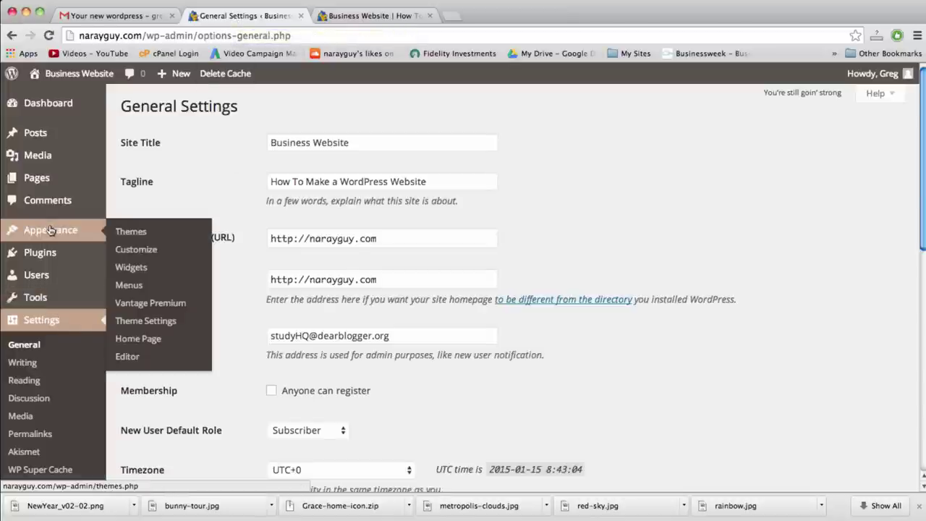
pyautogui.click(149, 321)
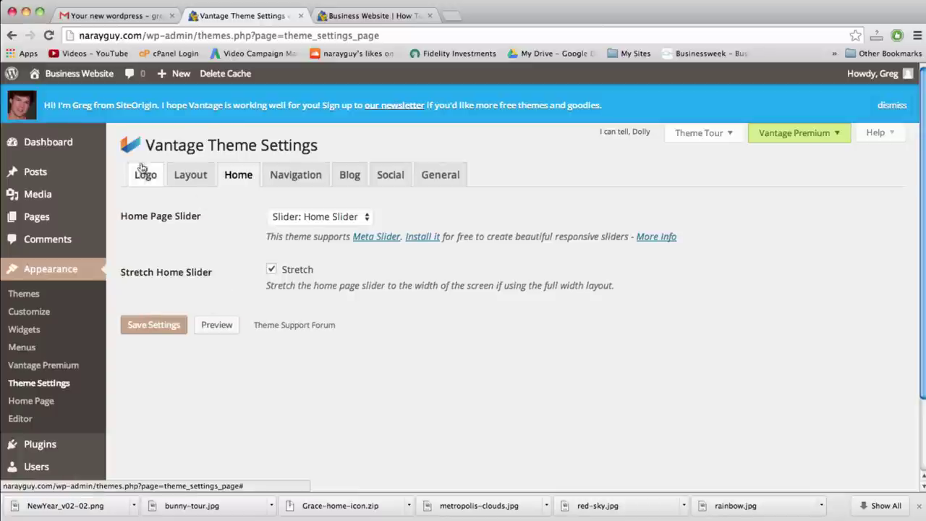
pyautogui.click(144, 177)
pyautogui.tripleClick(312, 338)
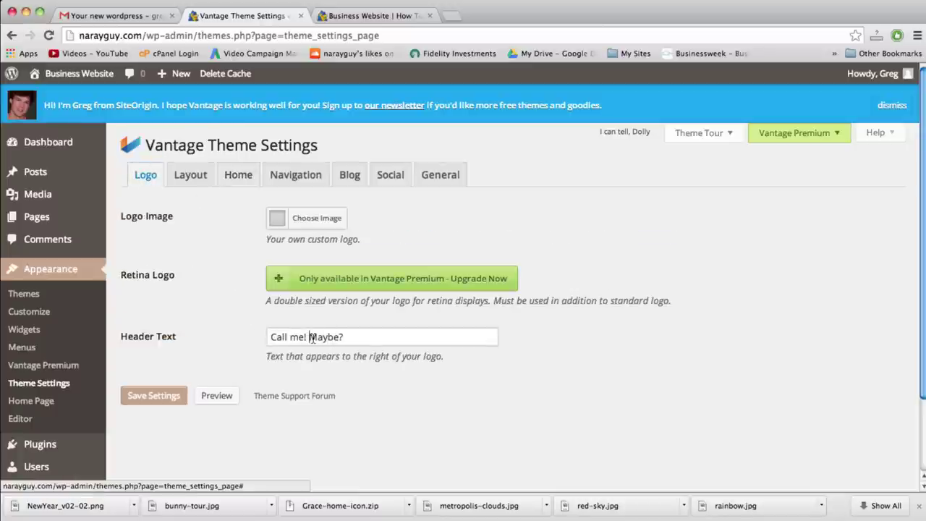
pyautogui.write('Give Us a Call: 111-222')
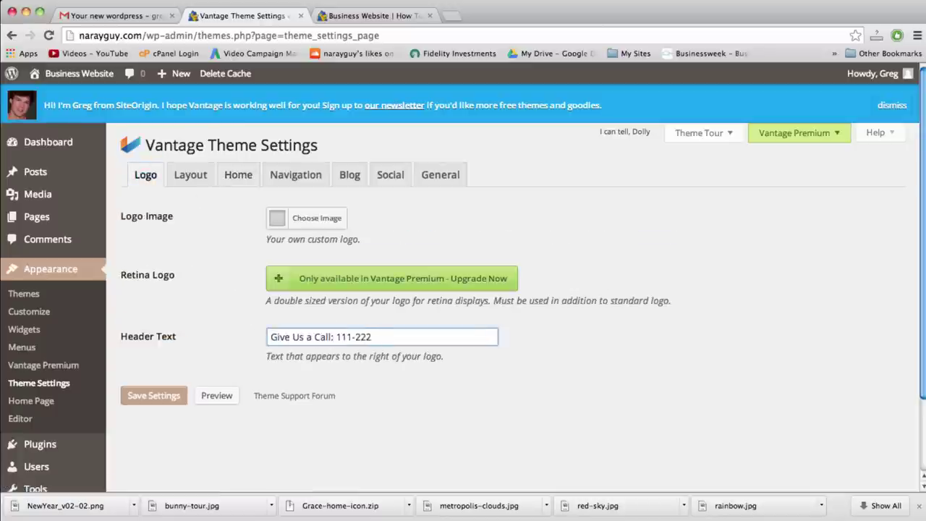
pyautogui.write('-3333')
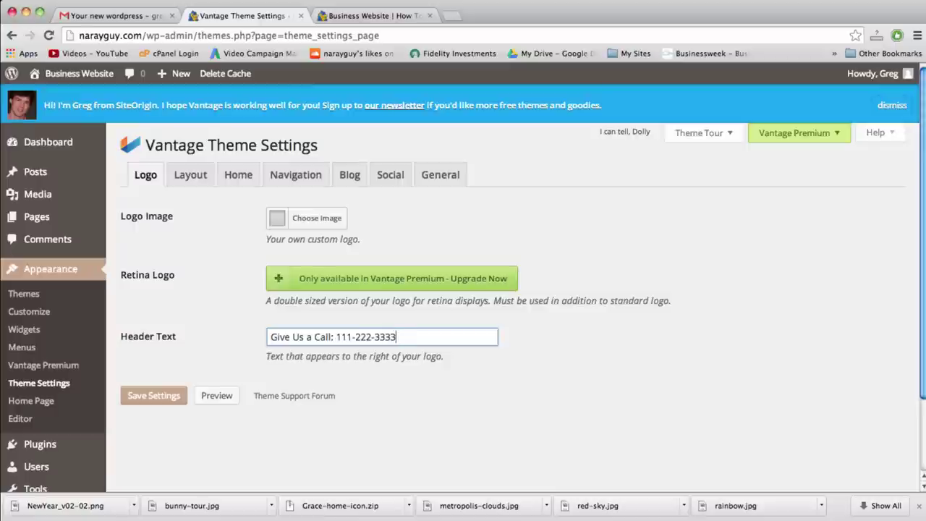
pyautogui.click(153, 395)
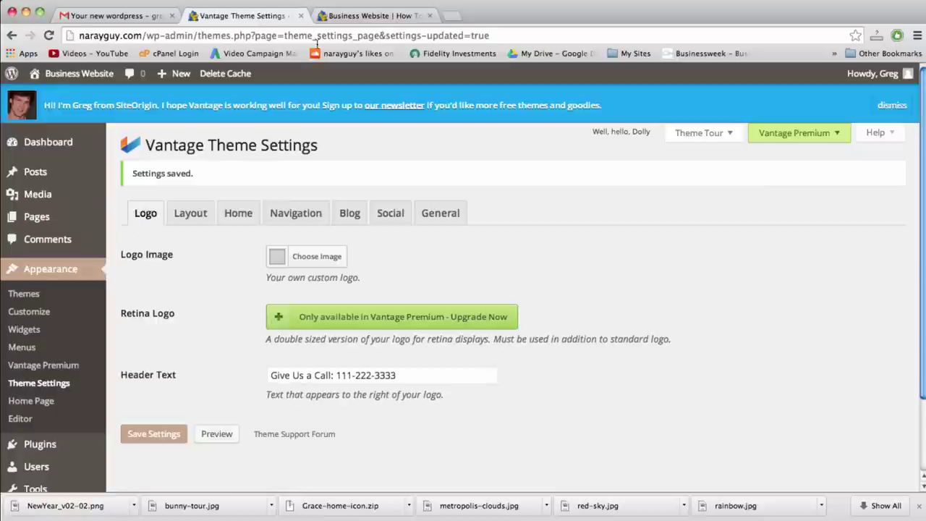
pyautogui.click(369, 15)
pyautogui.press('super+r')
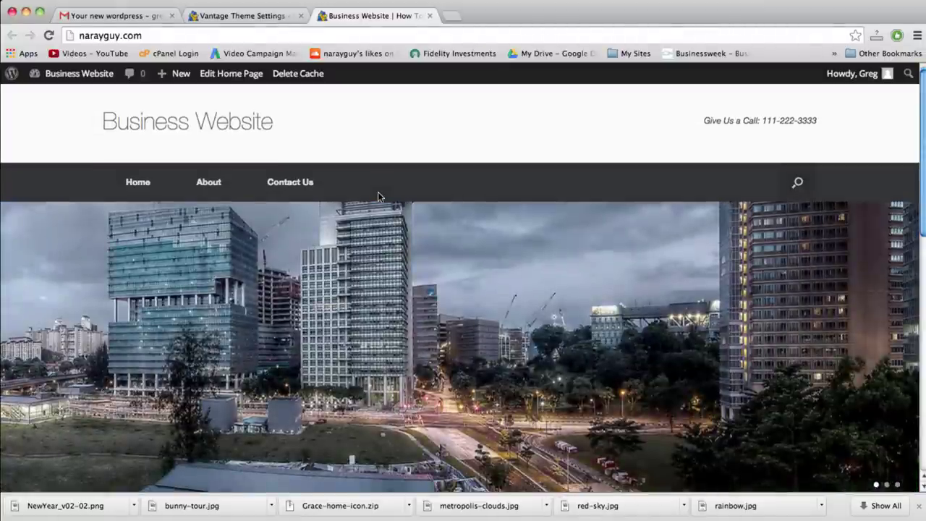
# Review the live home page and its slider, then go back to the Vantage Theme Settings tab
pyautogui.scroll(-1, 326, 190)
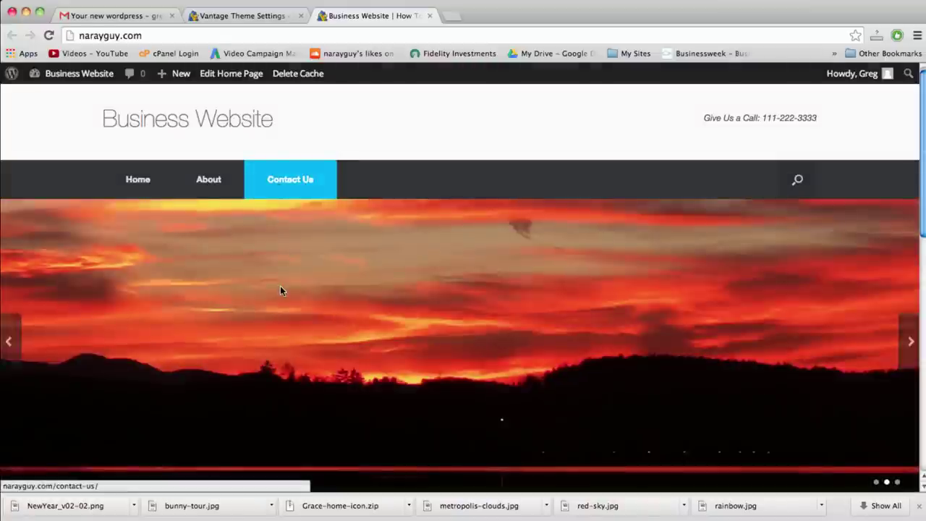
pyautogui.scroll(-5, 280, 290)
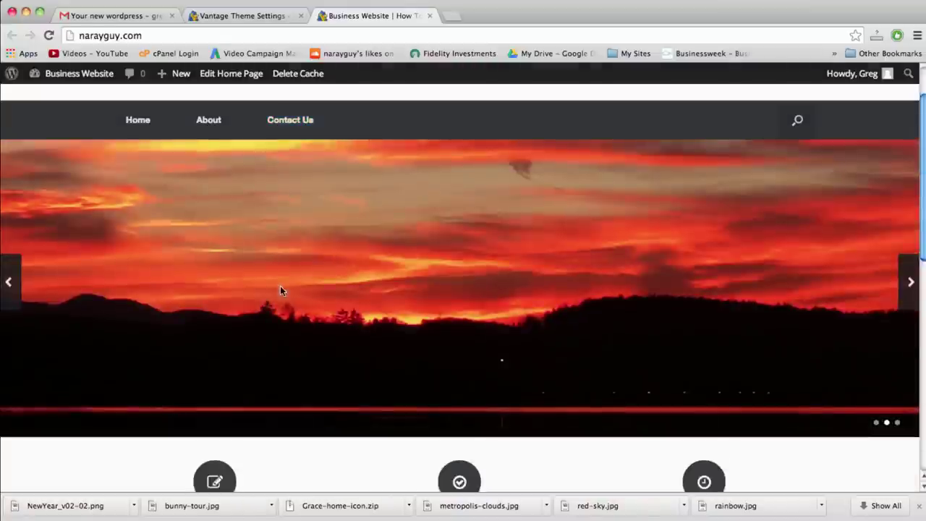
pyautogui.scroll(5, 280, 290)
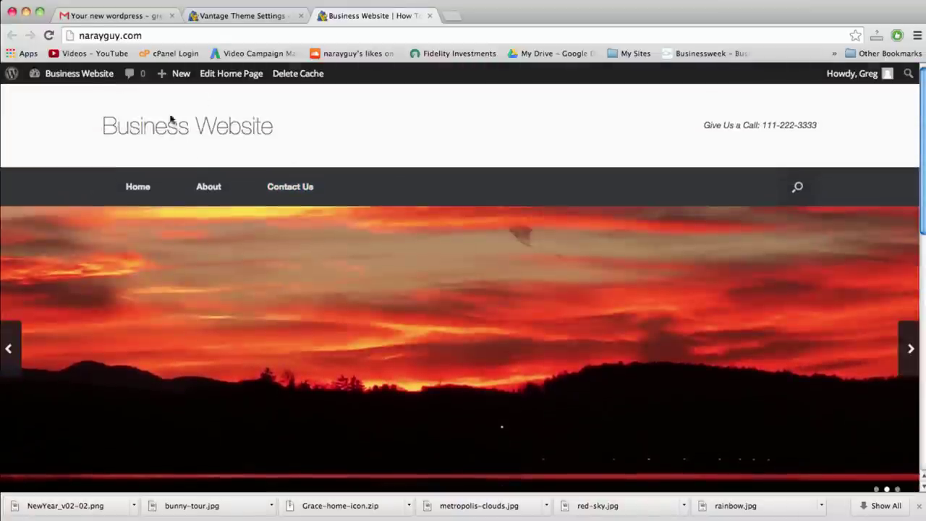
pyautogui.scroll(-6, 318, 314)
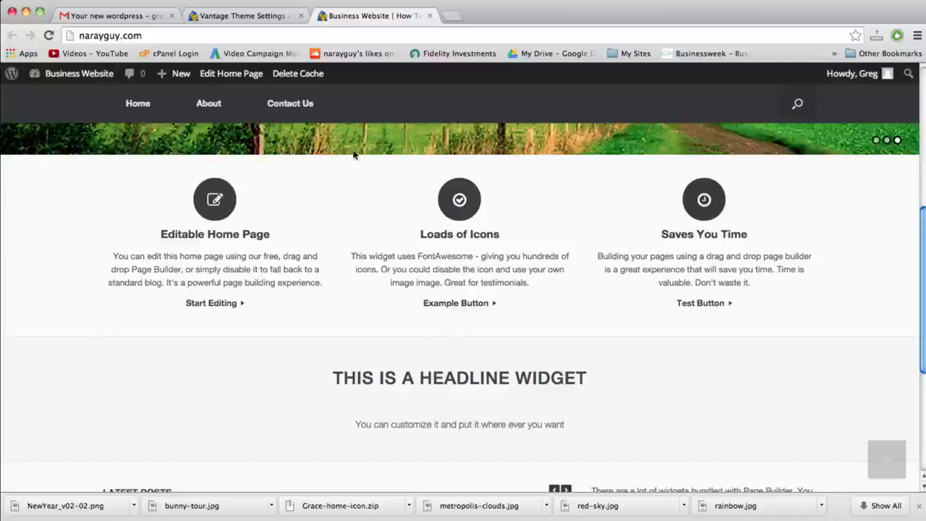
pyautogui.click(225, 20)
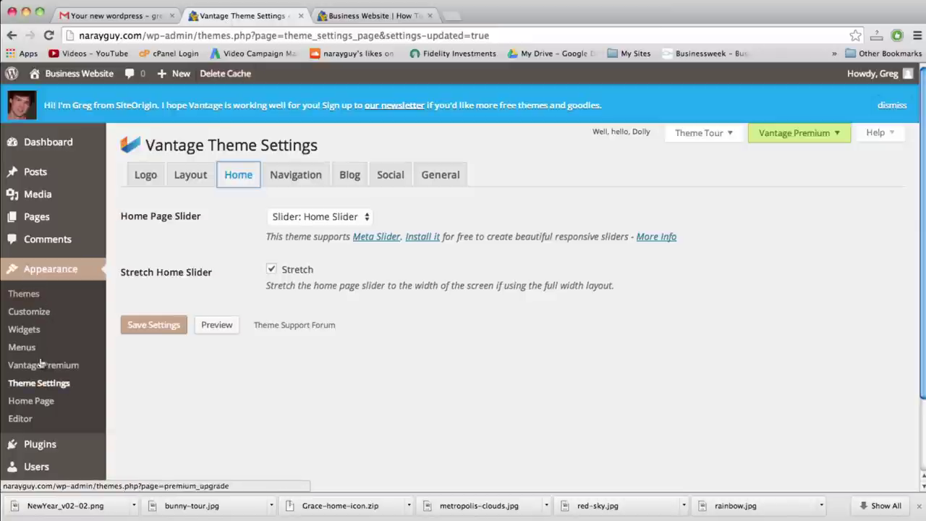
# Install and activate Page Builder by SiteOrigin from Appearance > Home Page
pyautogui.click(41, 402)
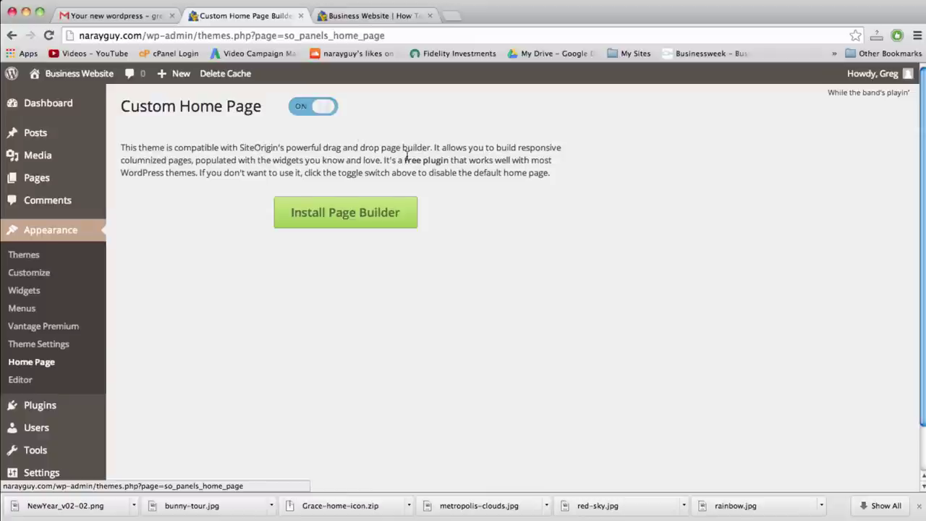
pyautogui.click(349, 216)
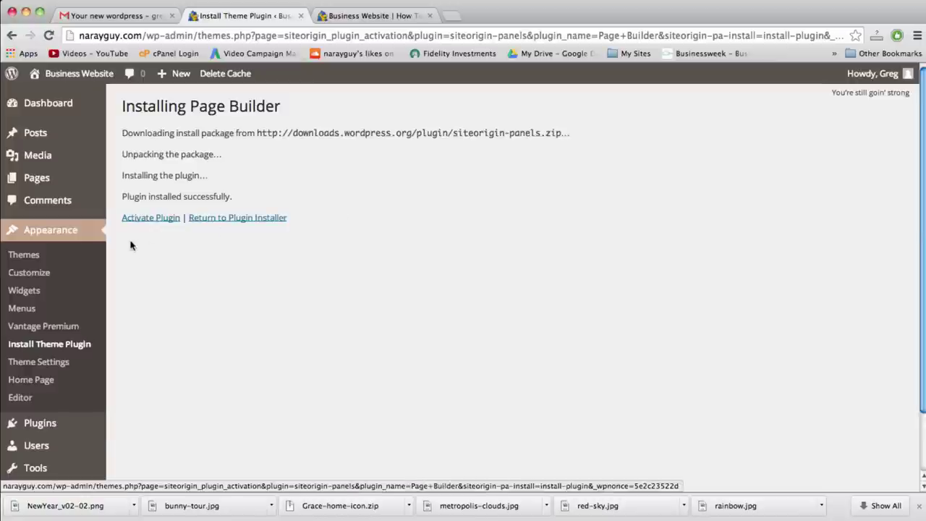
pyautogui.click(154, 219)
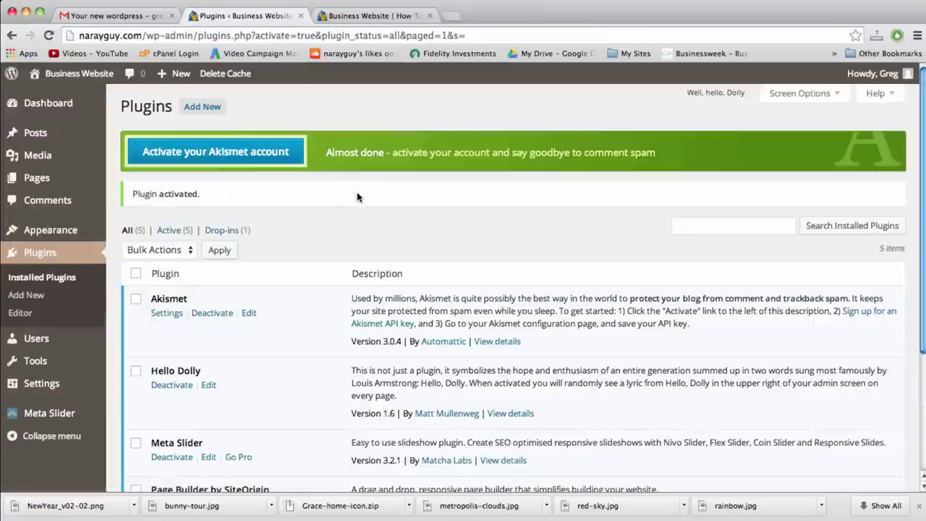
pyautogui.scroll(-3, 457, 270)
pyautogui.scroll(-2, 458, 271)
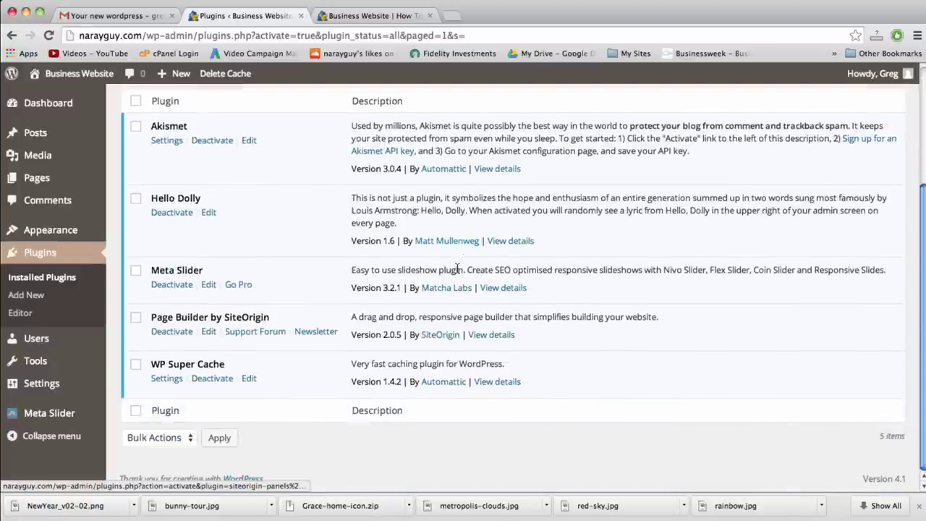
pyautogui.scroll(5, 457, 269)
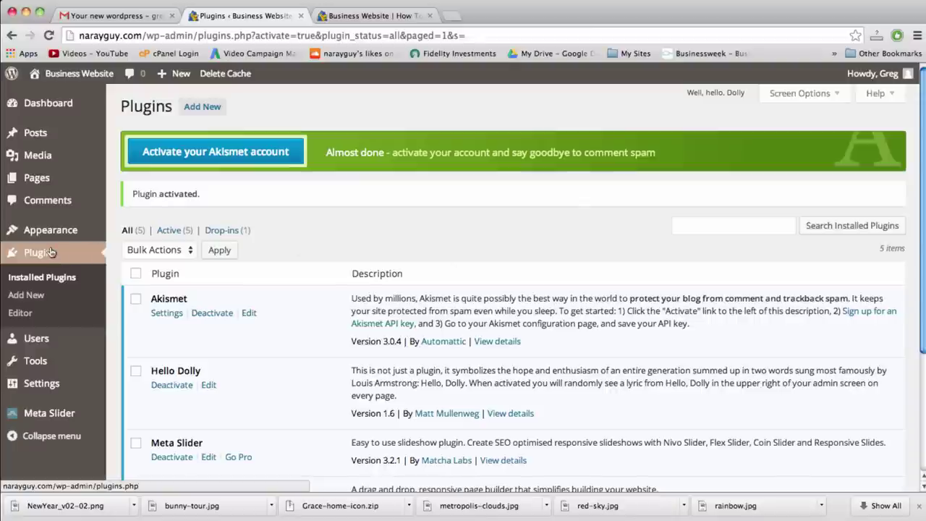
pyautogui.moveTo(63, 235)
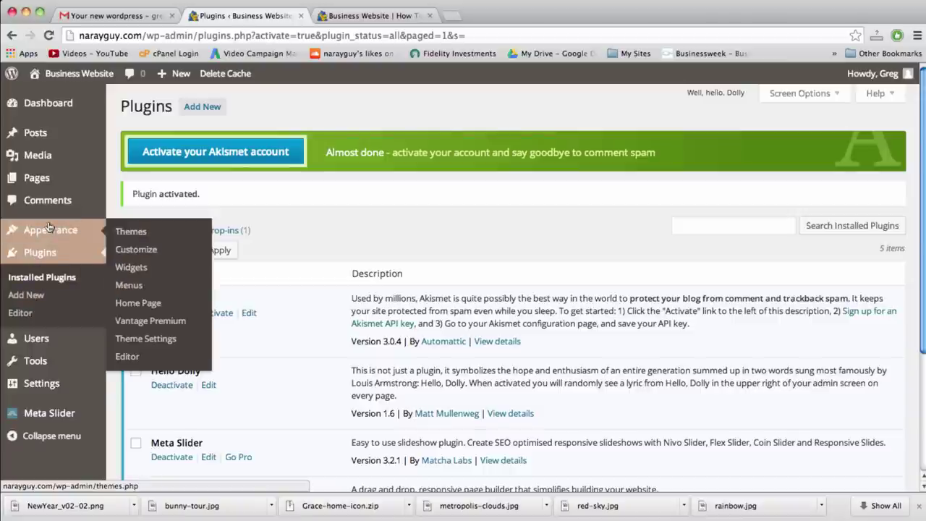
# Open the Custom Home Page builder, compare it with the live site, and browse the Add Widget list
pyautogui.click(137, 305)
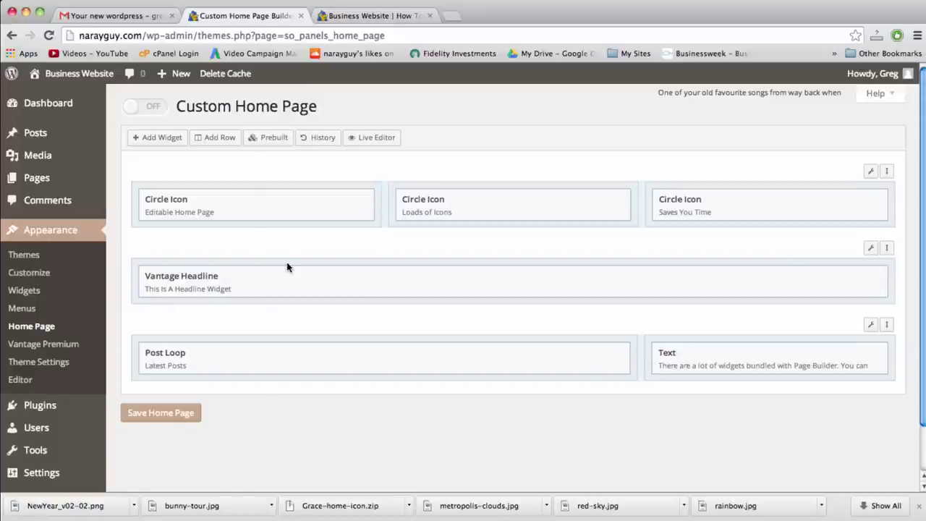
pyautogui.click(378, 16)
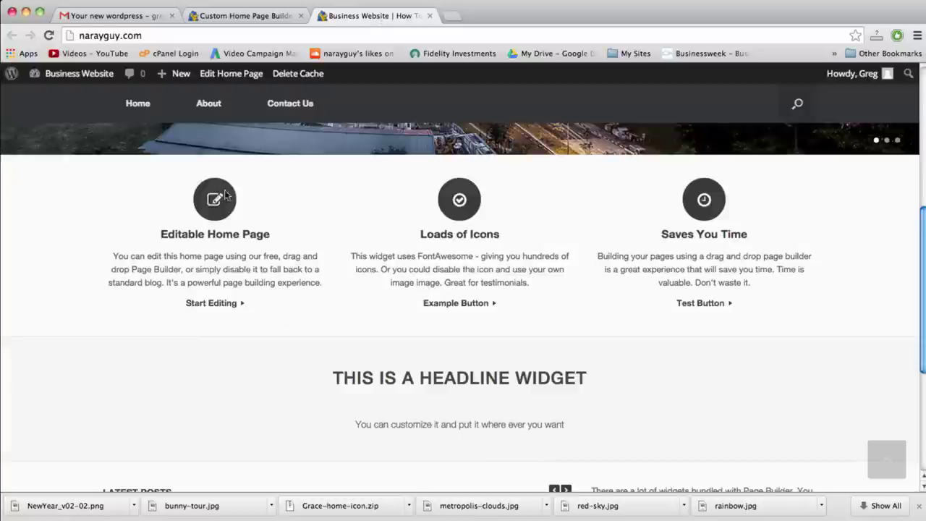
pyautogui.click(254, 20)
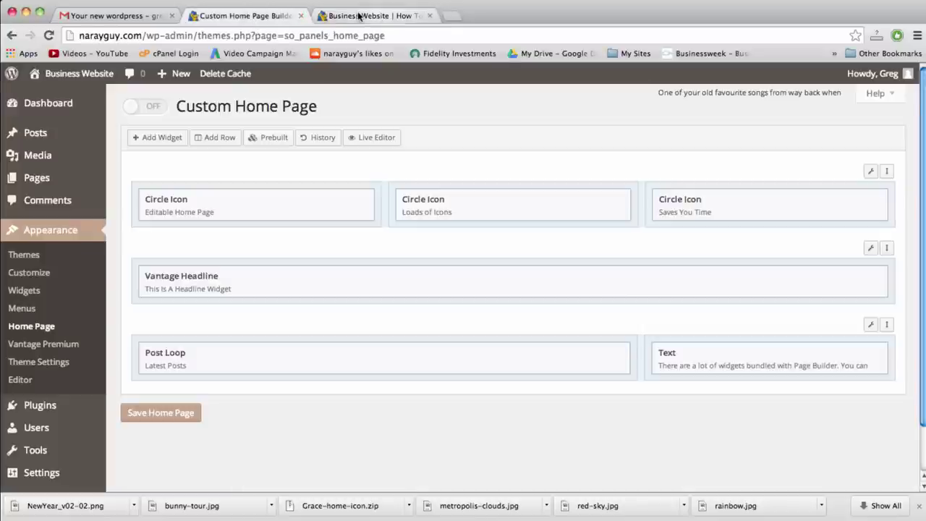
pyautogui.click(358, 16)
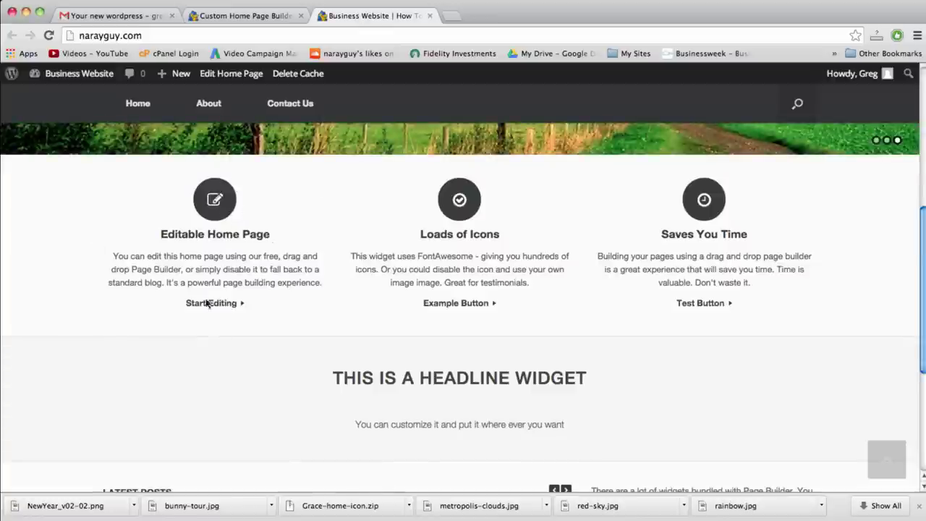
pyautogui.click(273, 15)
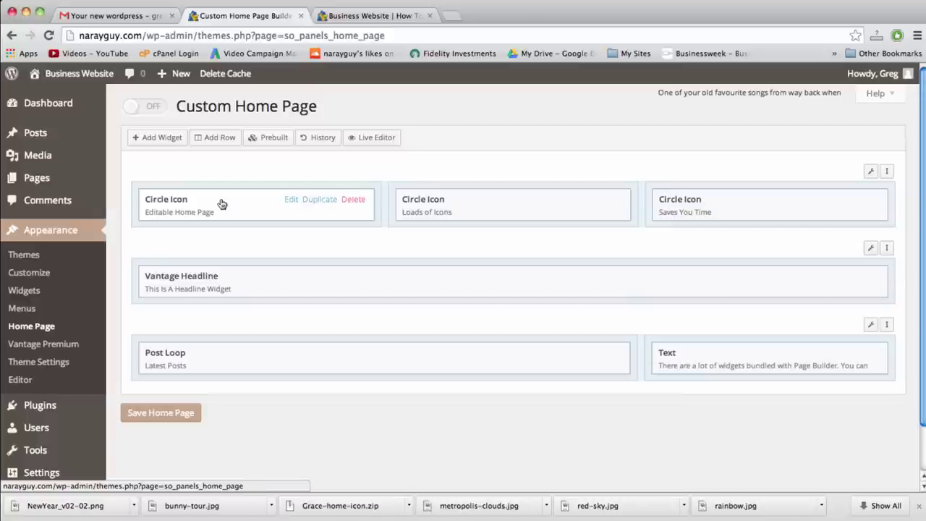
pyautogui.click(161, 138)
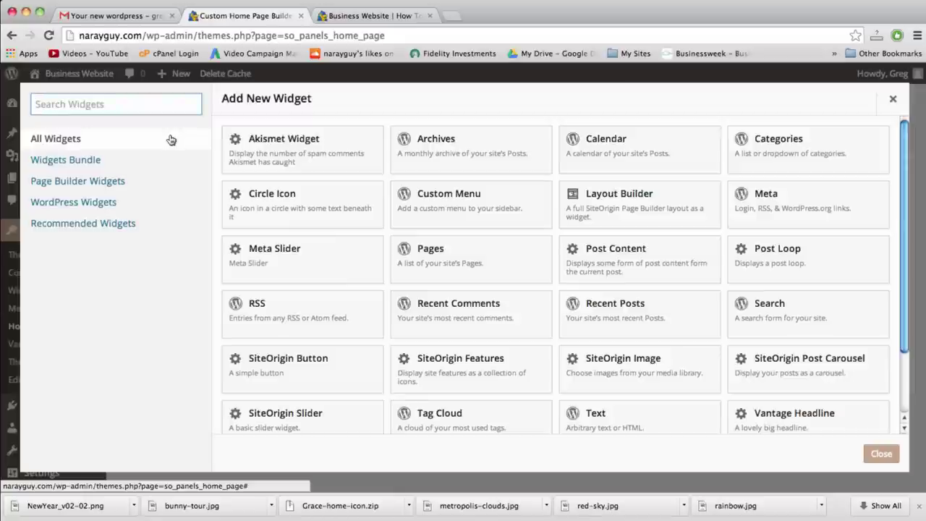
pyautogui.click(893, 99)
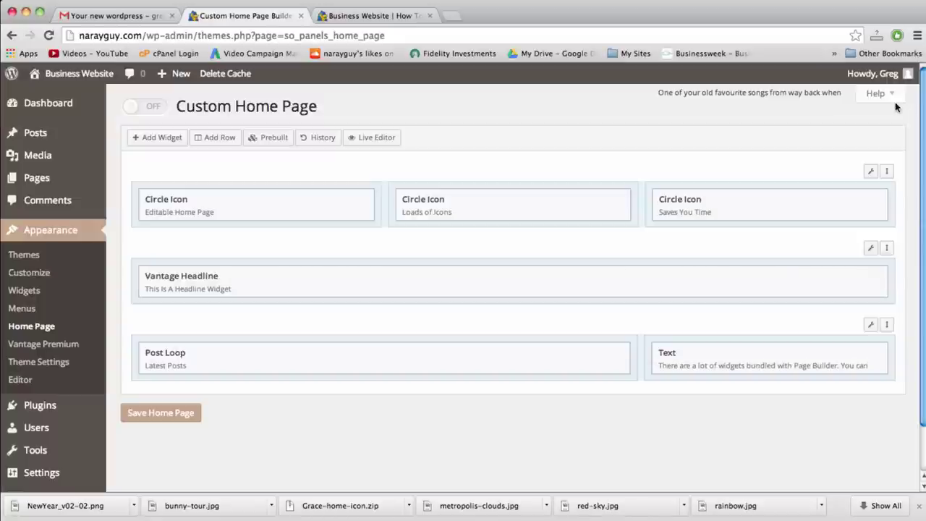
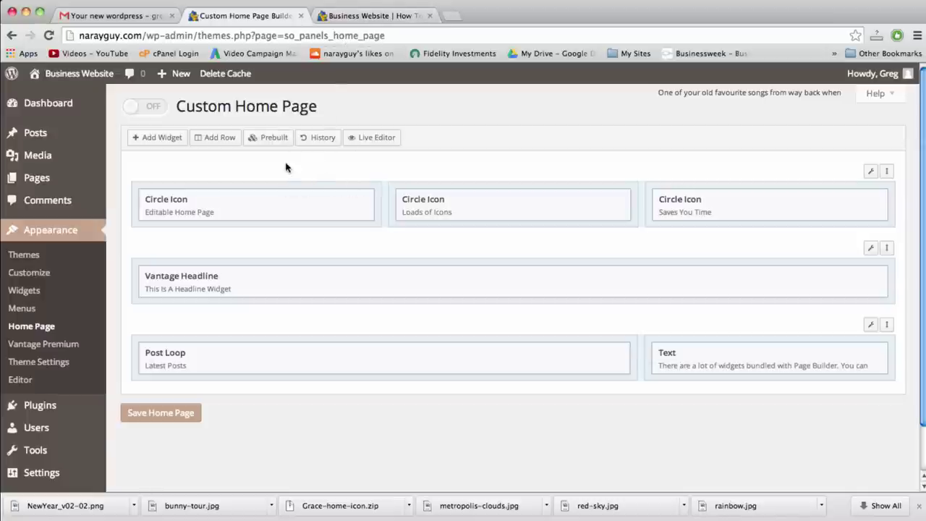
# Look through the available widgets list, then close it without adding anything
pyautogui.click(167, 140)
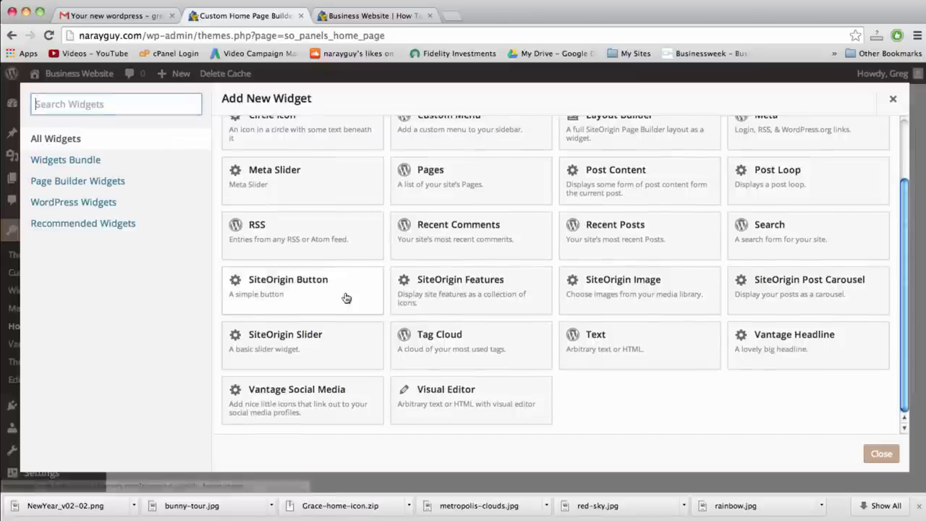
pyautogui.scroll(3, 345, 295)
pyautogui.scroll(-2, 598, 251)
pyautogui.scroll(-1, 598, 251)
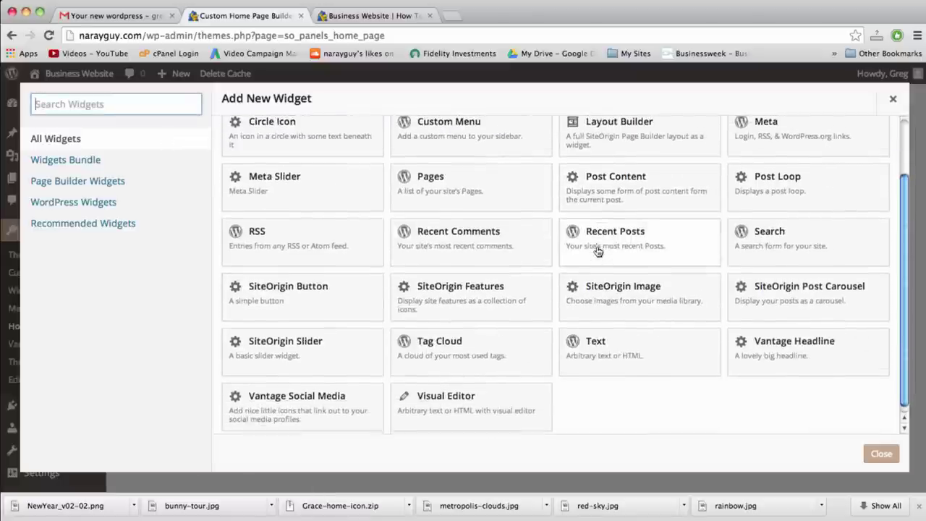
pyautogui.scroll(2, 598, 251)
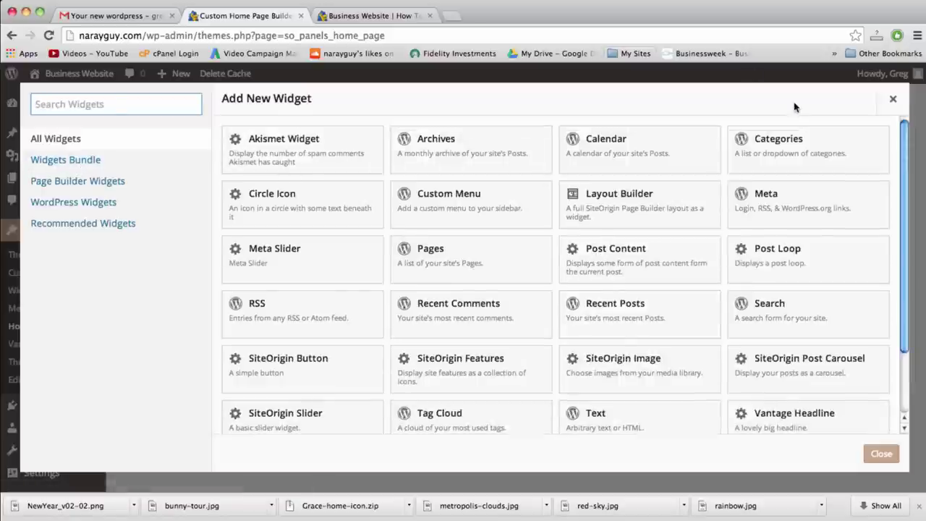
pyautogui.click(892, 103)
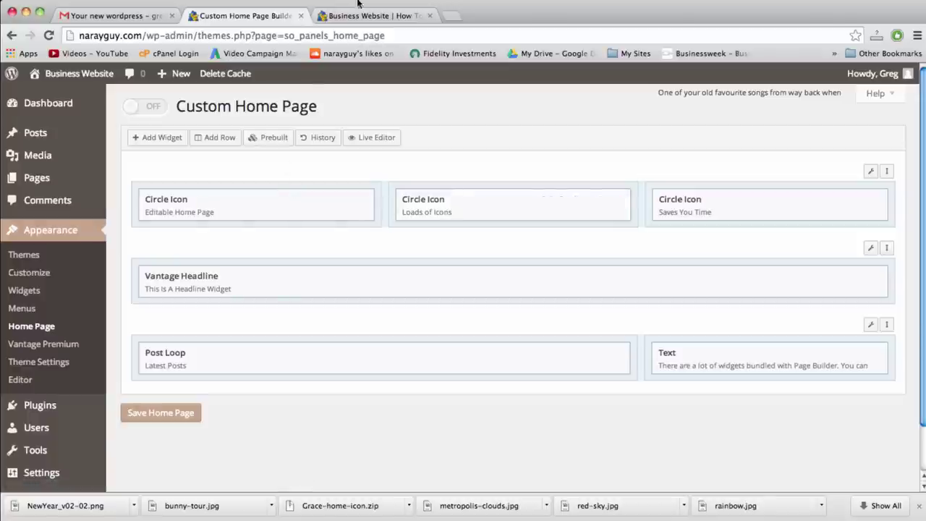
# Open the first Circle Icon widget and select the WordPress description sentence in the notes
pyautogui.moveTo(306, 190)
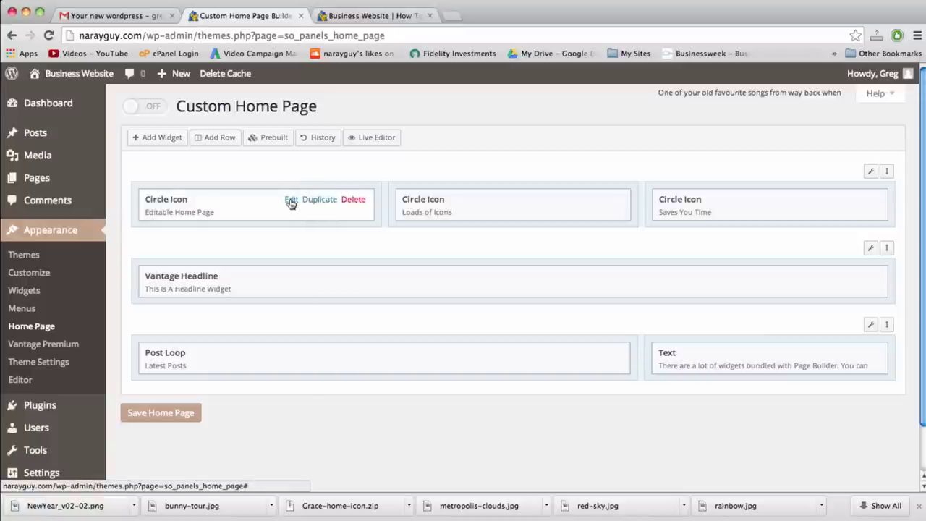
pyautogui.click(291, 200)
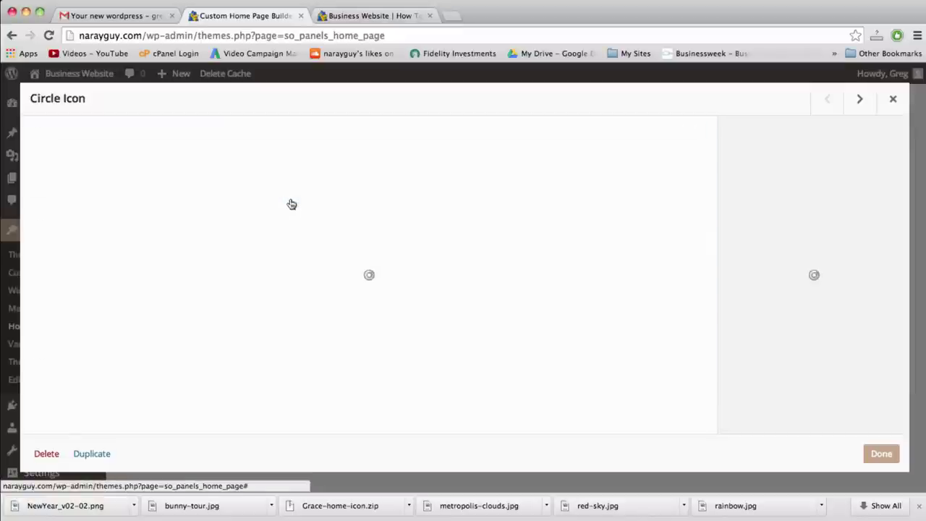
pyautogui.press('F9')
pyautogui.click(752, 134)
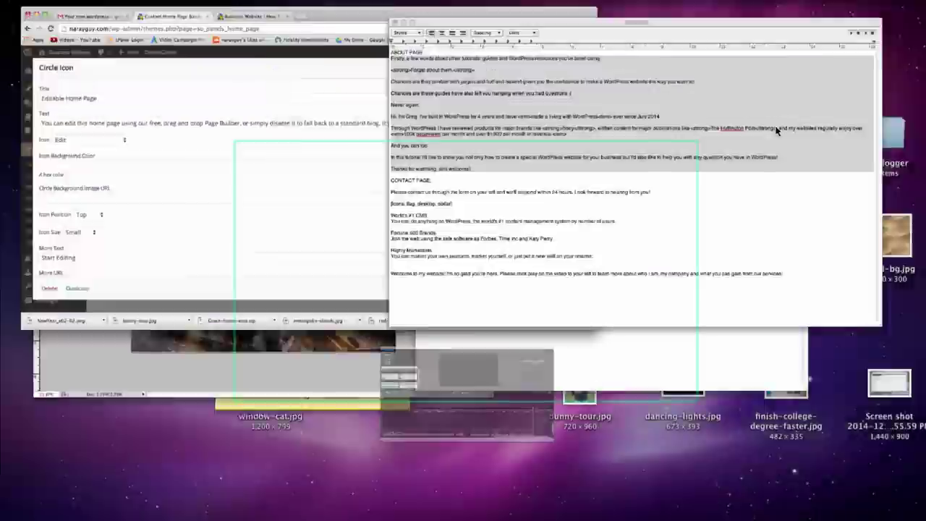
pyautogui.click(342, 277)
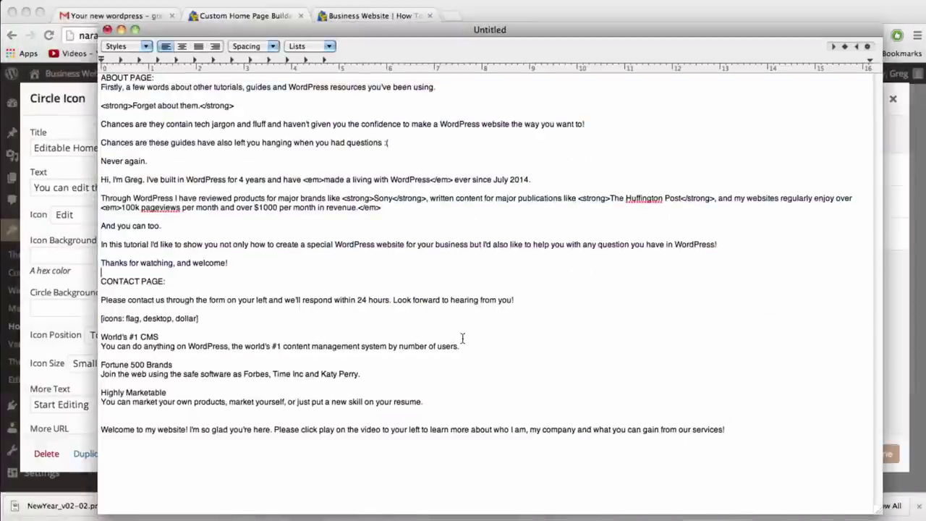
pyautogui.moveTo(467, 348); pyautogui.dragTo(97, 350)
pyautogui.press('super+c')
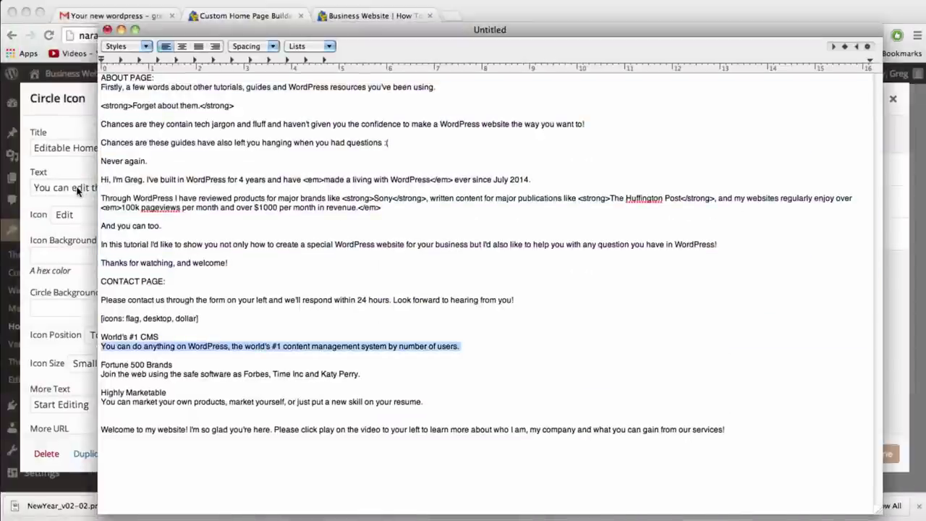
pyautogui.click(78, 189)
# Title the widget World's #1 CMS, paste the WordPress description, and choose the Desktop icon
pyautogui.tripleClick(62, 145)
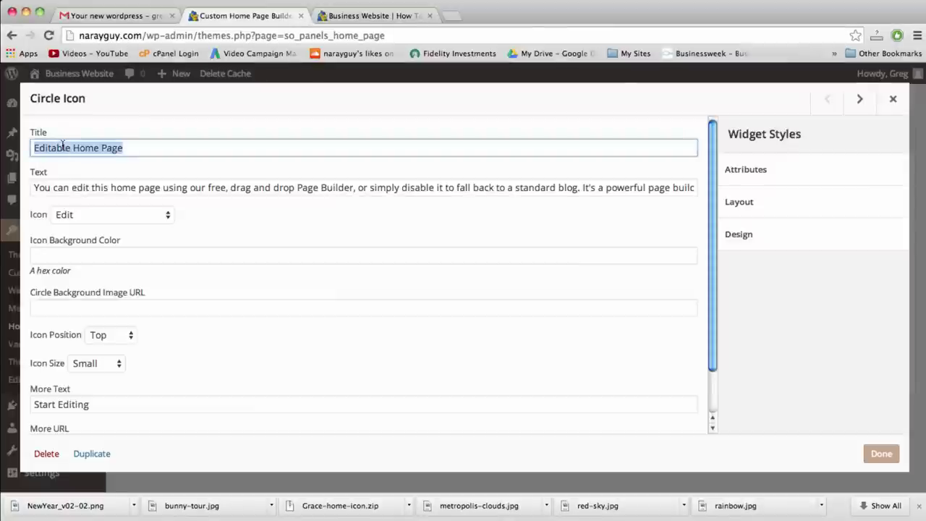
pyautogui.write("World's")
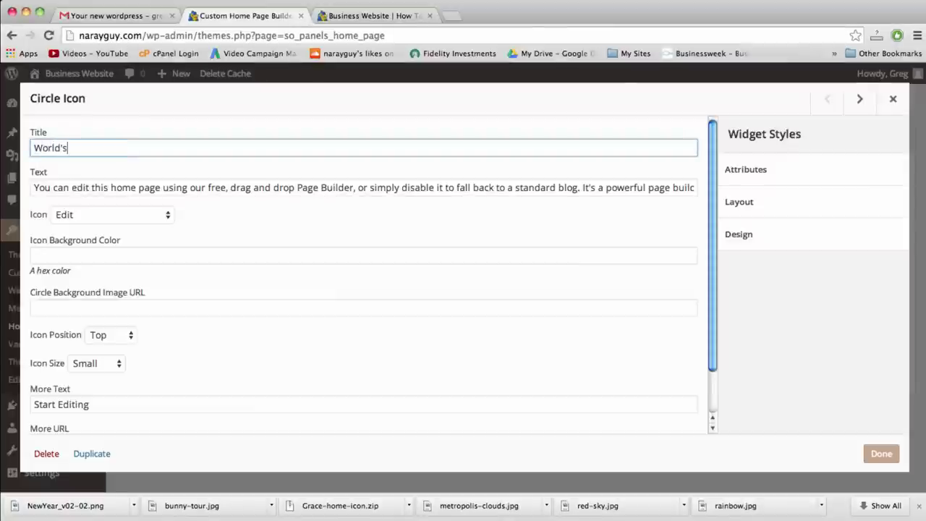
pyautogui.write(' #1 CMS')
pyautogui.press('Tab')
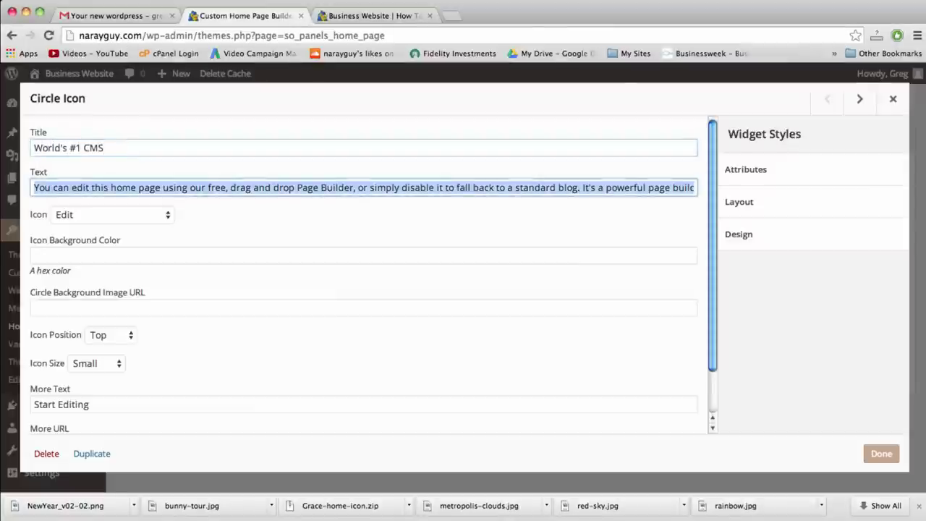
pyautogui.press('super+v')
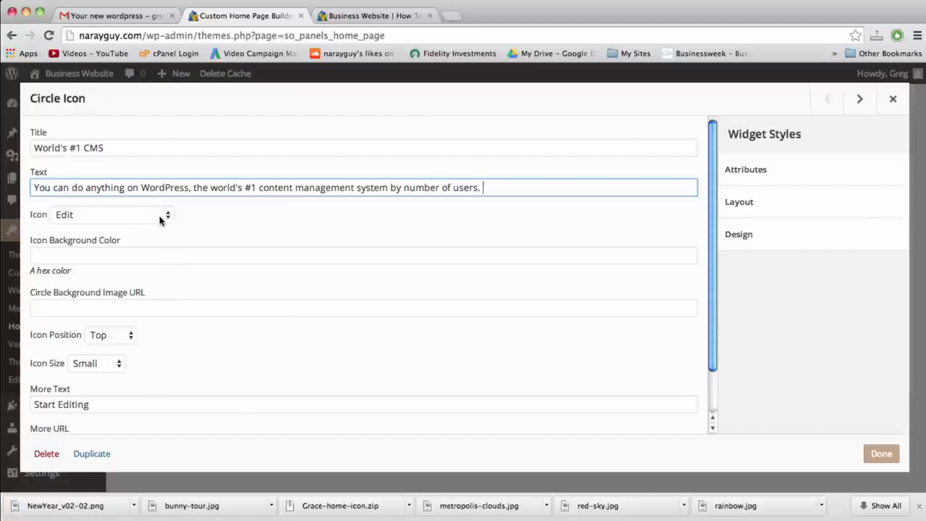
pyautogui.click(163, 216)
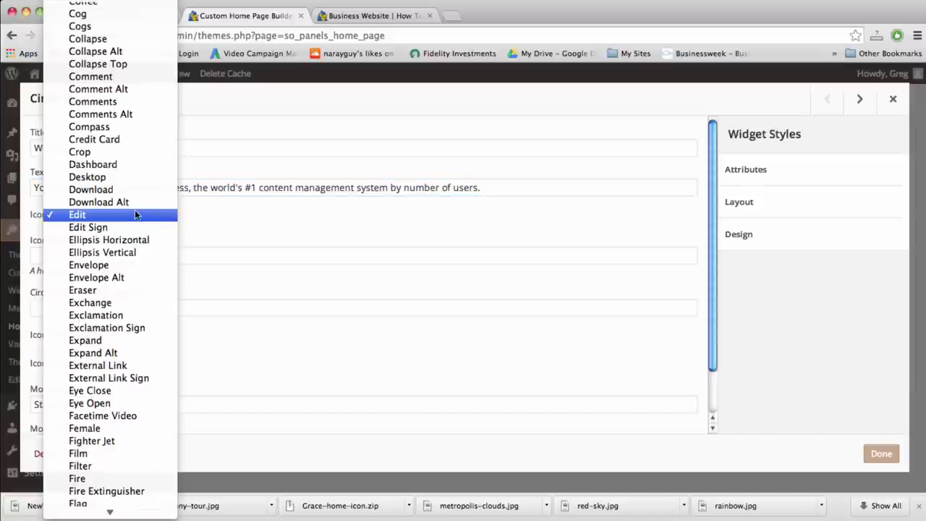
pyautogui.click(112, 177)
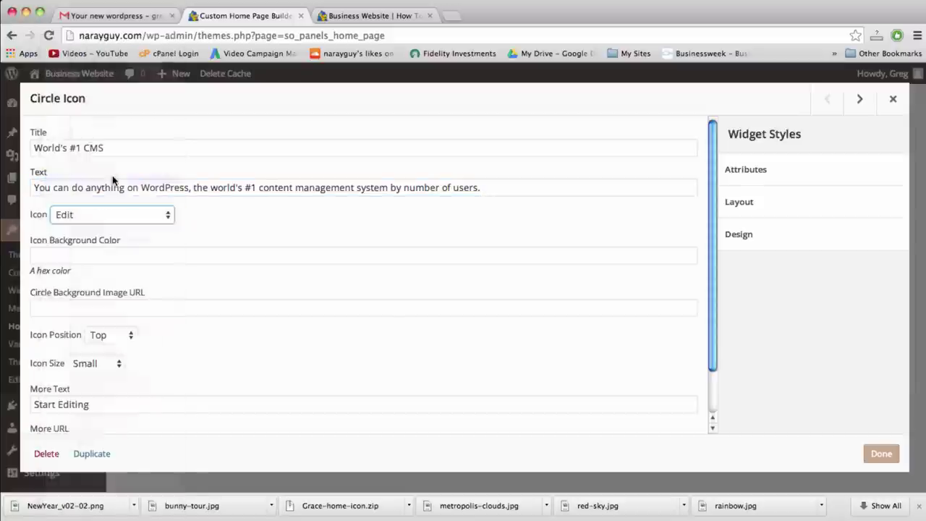
pyautogui.hotkey('ctrl', 'Up')
pyautogui.click(748, 72)
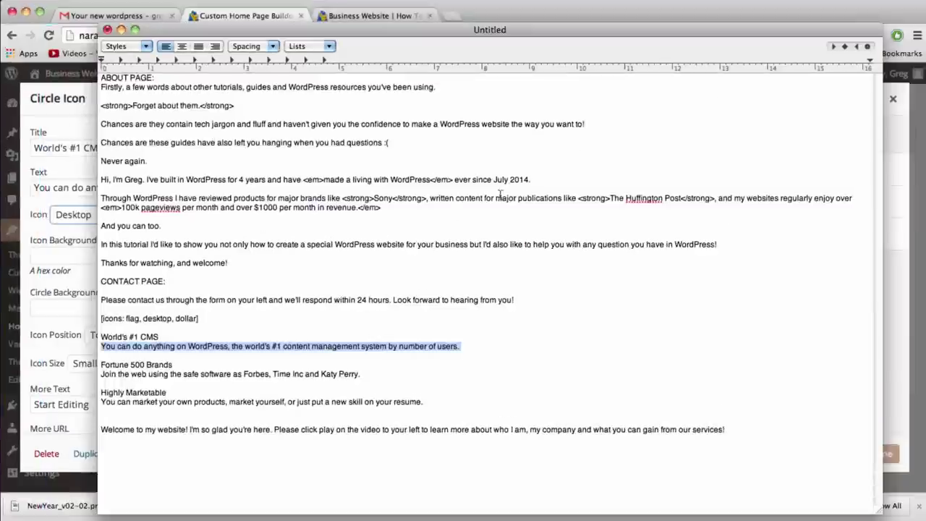
pyautogui.press('super+Tab')
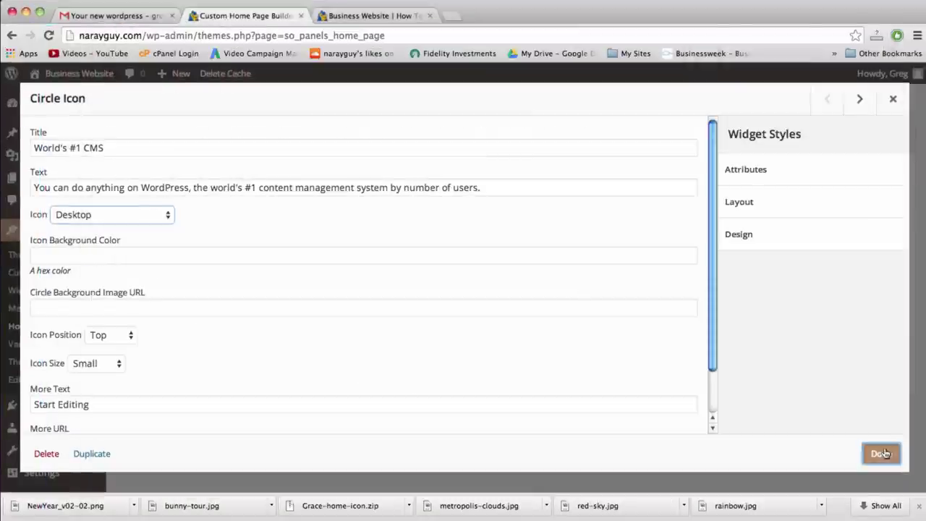
pyautogui.click(881, 453)
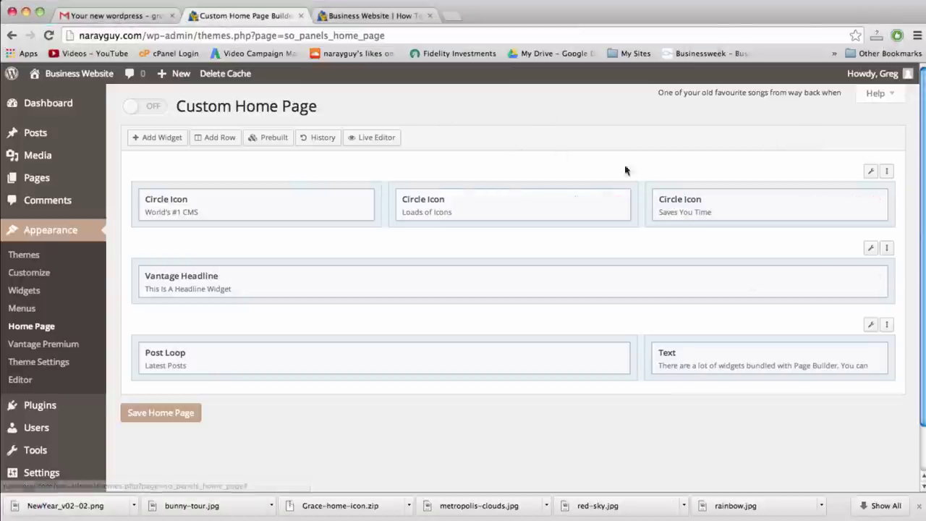
# Save the home page layout and reload the live site to review it
pyautogui.click(160, 413)
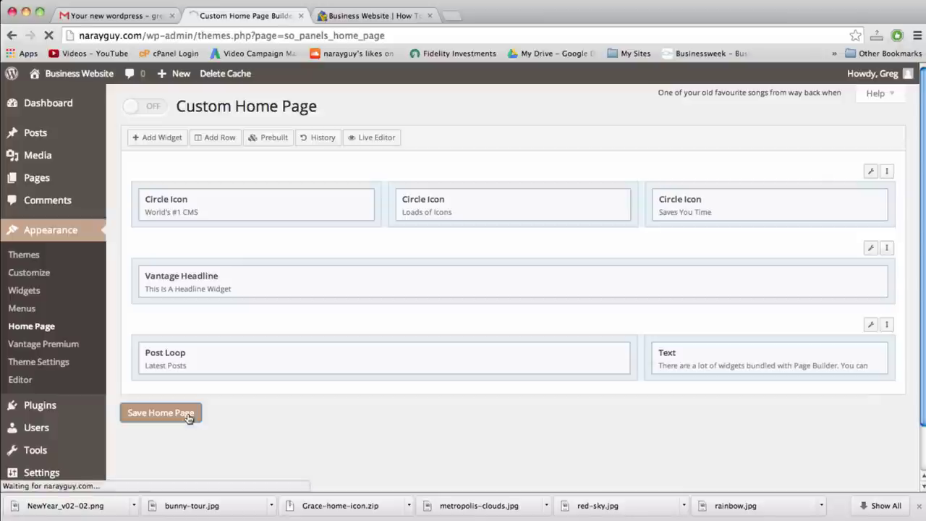
pyautogui.click(375, 14)
pyautogui.click(372, 33)
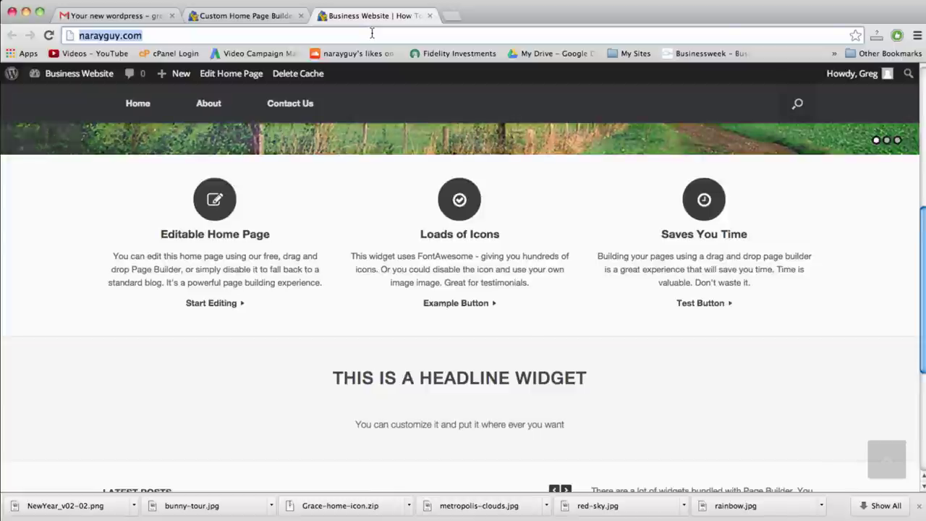
pyautogui.press('Return')
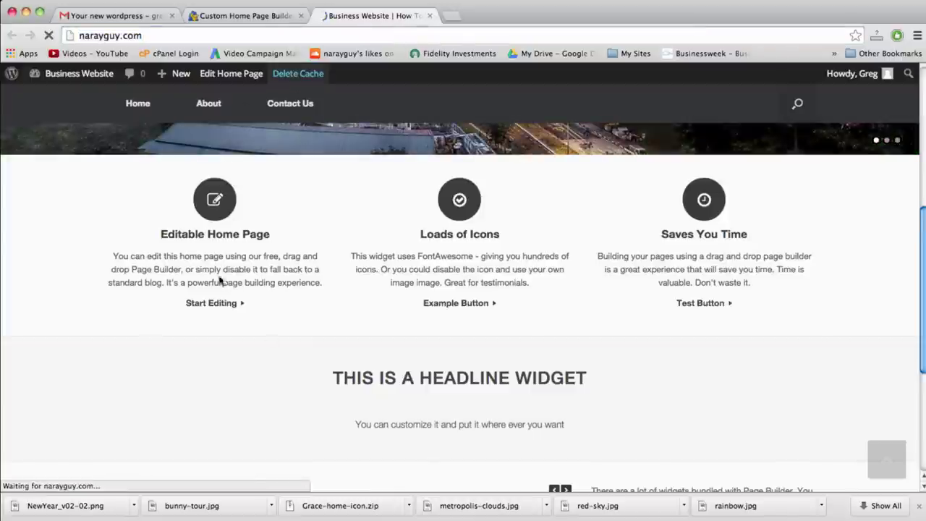
pyautogui.scroll(-5, 224, 369)
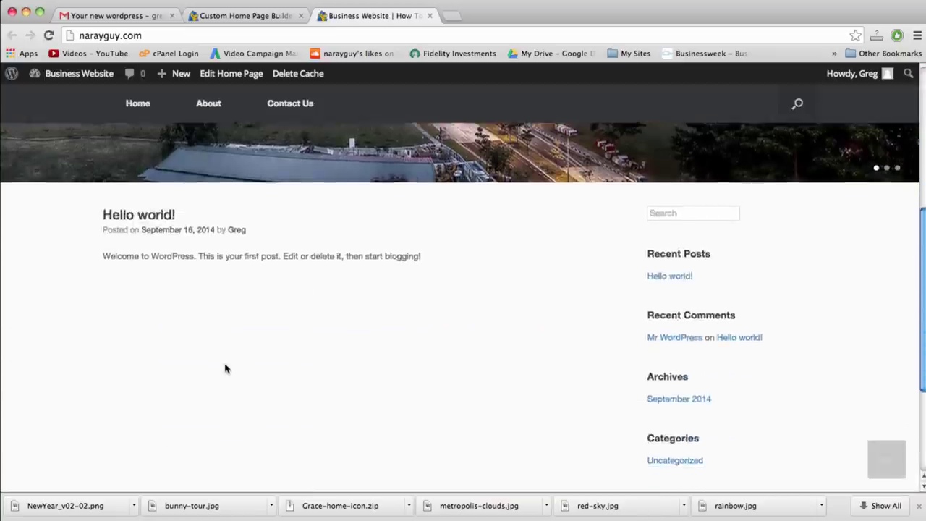
pyautogui.scroll(5, 224, 369)
pyautogui.scroll(-5, 224, 369)
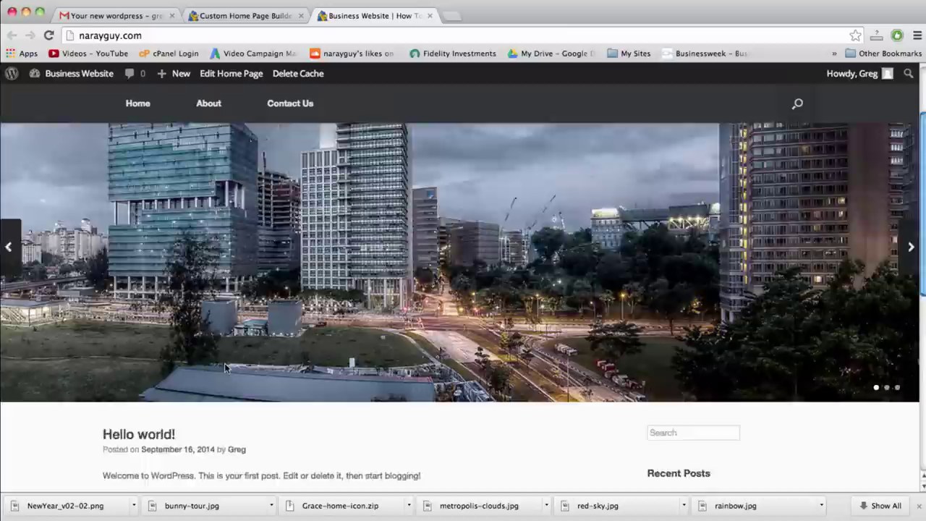
pyautogui.scroll(-3, 224, 368)
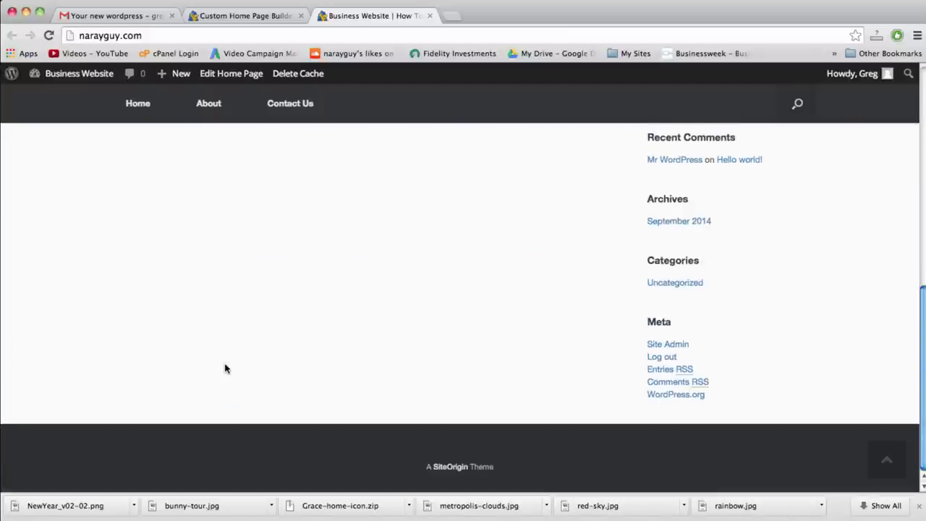
pyautogui.scroll(5, 225, 365)
pyautogui.scroll(3, 225, 366)
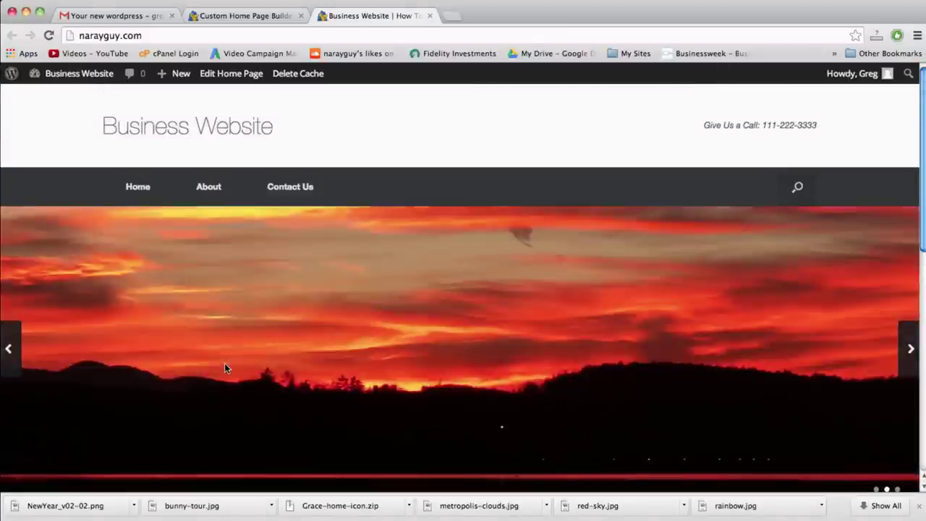
# Enable the custom home page, save it, and view the live site
pyautogui.click(240, 16)
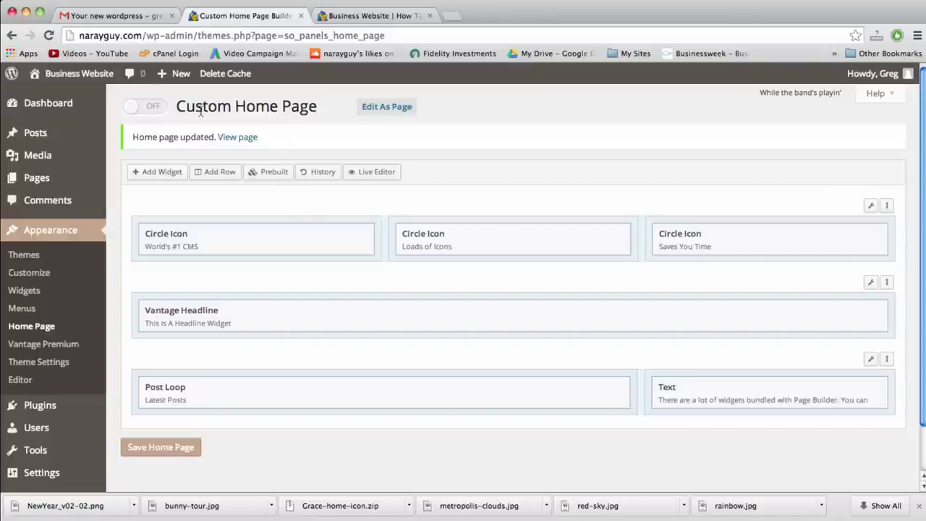
pyautogui.click(127, 107)
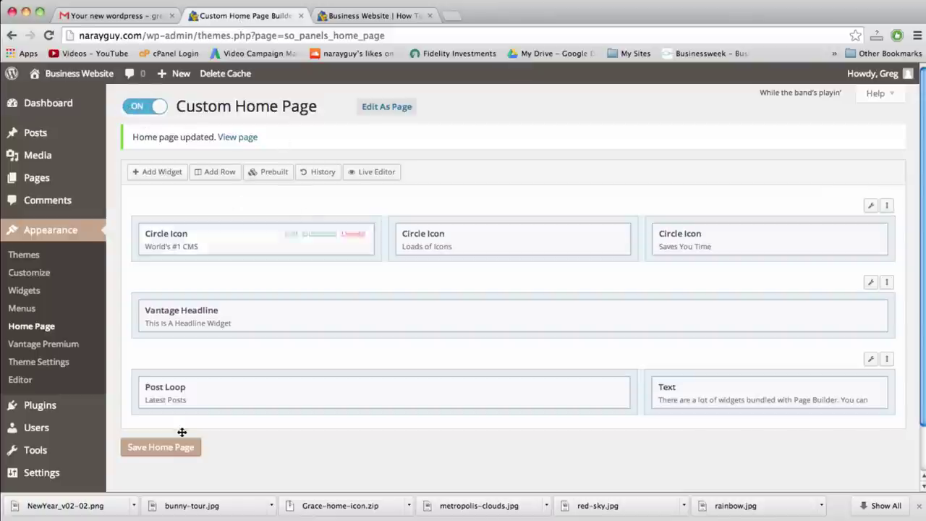
pyautogui.click(155, 453)
pyautogui.click(375, 15)
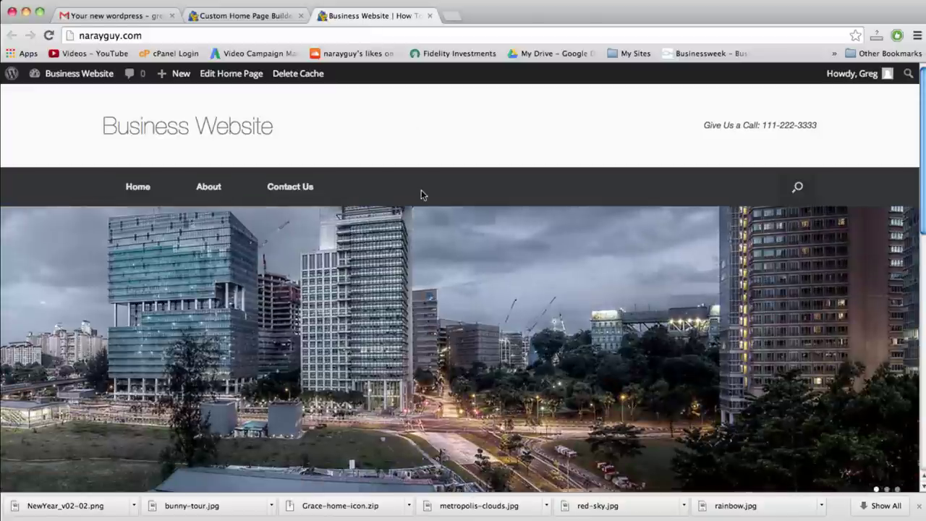
pyautogui.scroll(-5, 449, 245)
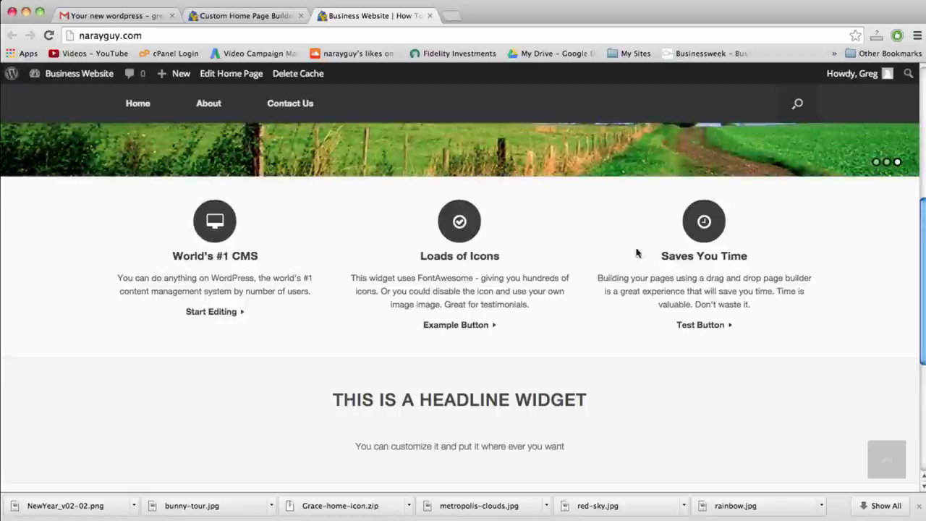
# Reload the live site, scroll through the three icon blocks, and show all open windows
pyautogui.click(262, 19)
pyautogui.click(377, 16)
pyautogui.click(384, 34)
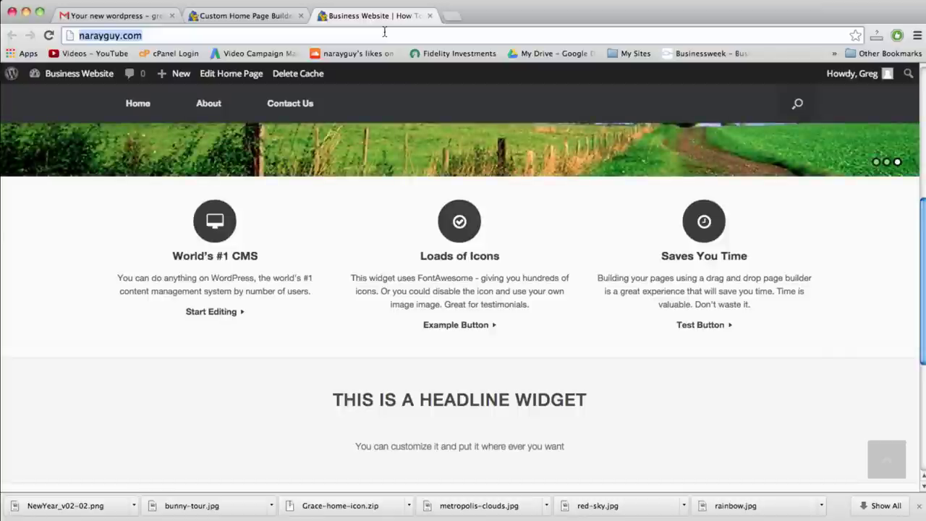
pyautogui.press('Return')
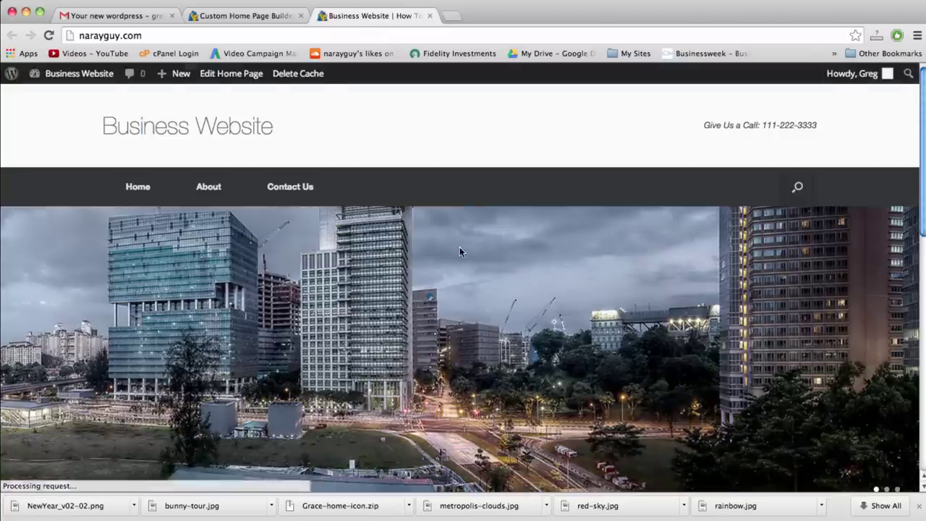
pyautogui.scroll(-10, 459, 251)
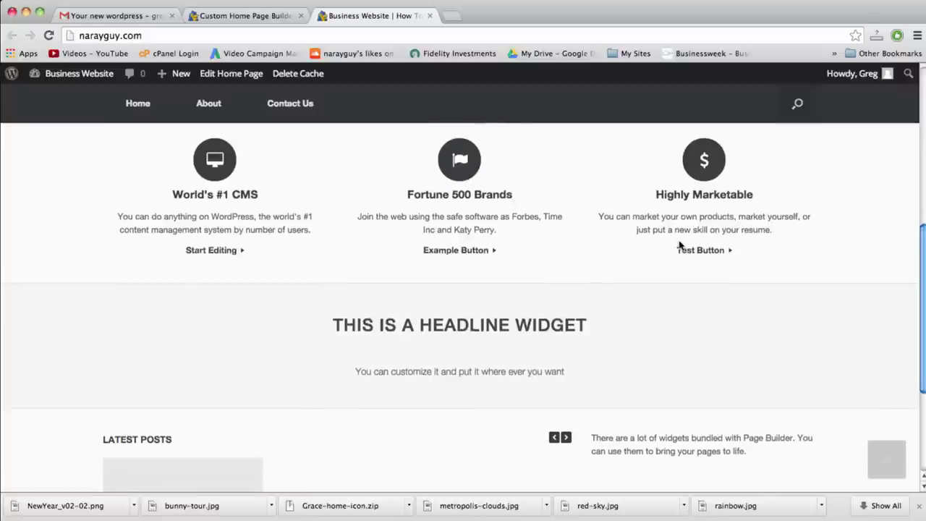
pyautogui.scroll(2, 669, 296)
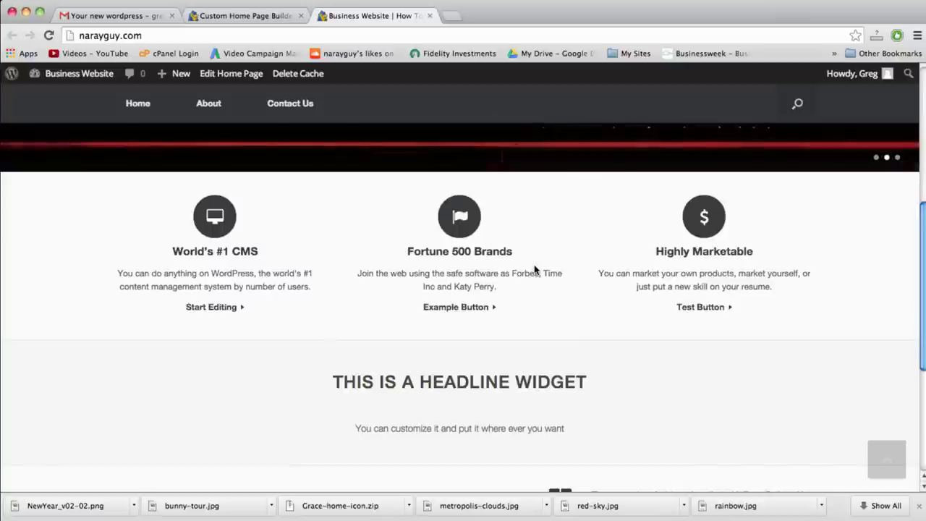
pyautogui.scroll(-5, 534, 269)
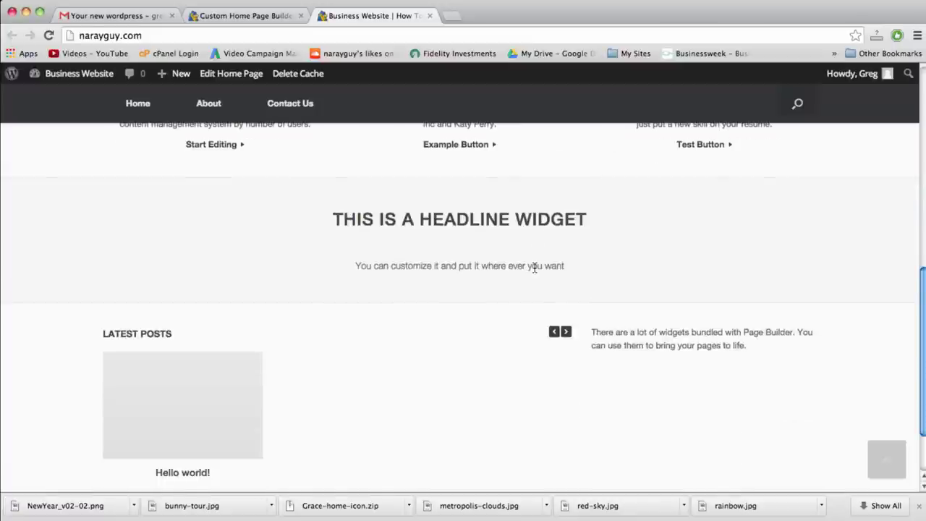
pyautogui.press('F3')
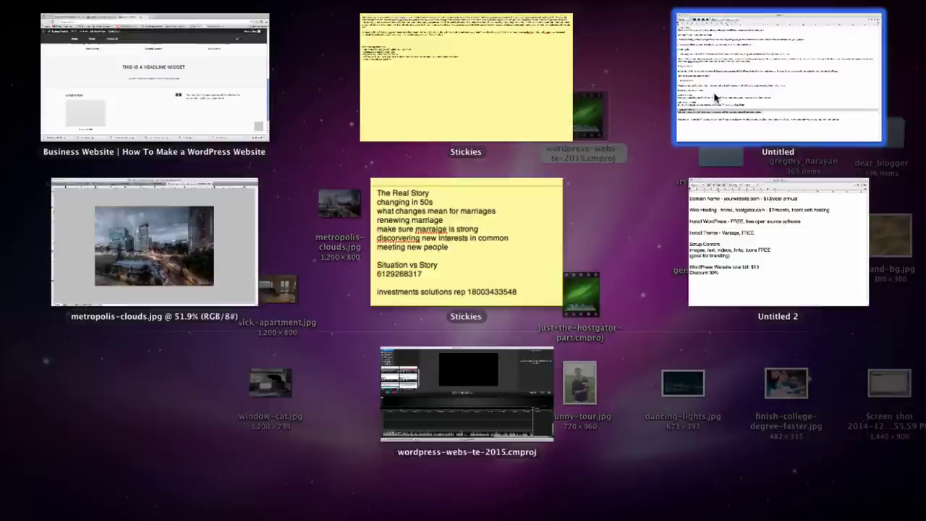
# Change the Vantage Headline widget's text to 'How To Make a WordPress Website - 2015!'
pyautogui.click(238, 17)
pyautogui.moveTo(701, 314)
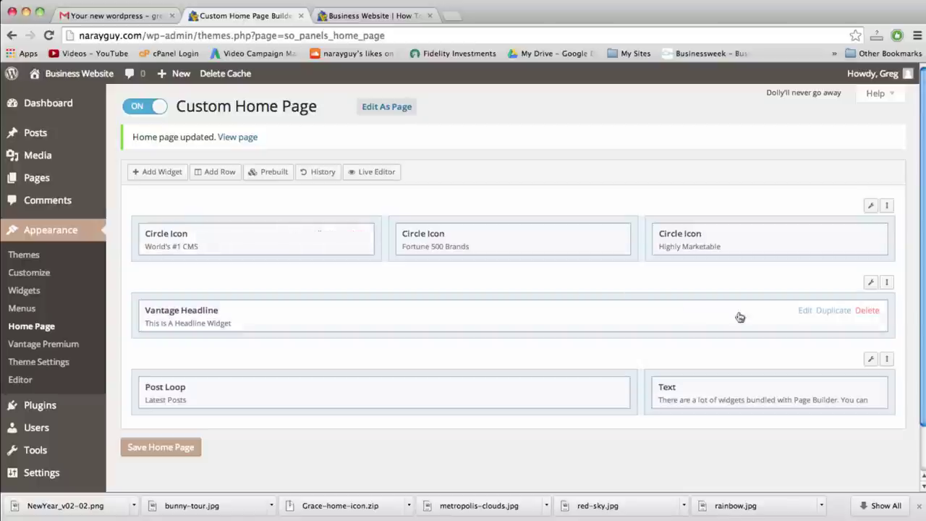
pyautogui.click(803, 311)
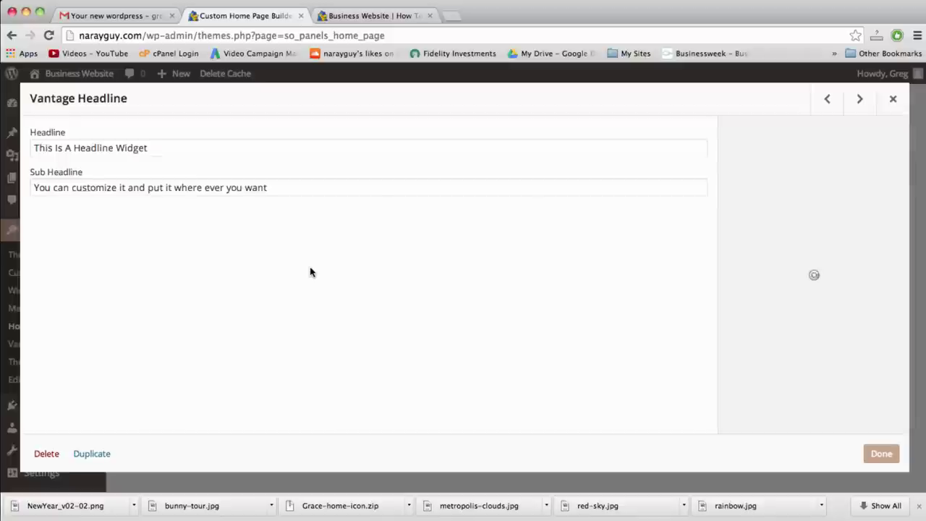
pyautogui.tripleClick(94, 152)
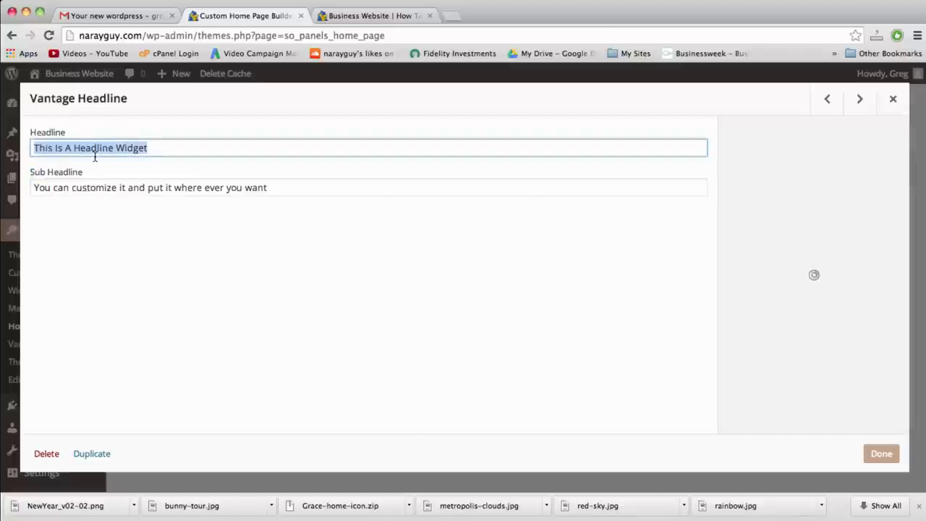
pyautogui.write('How')
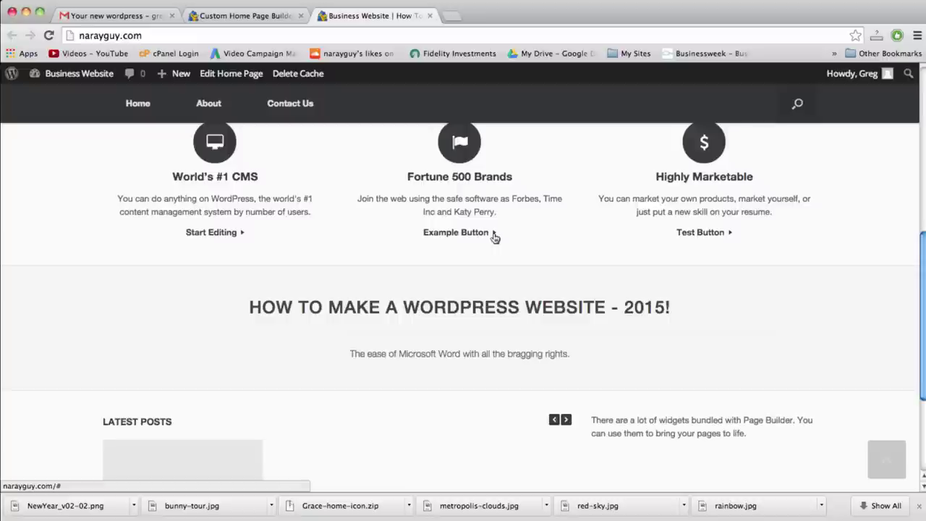
pyautogui.scroll(-2, 494, 235)
pyautogui.scroll(3, 494, 235)
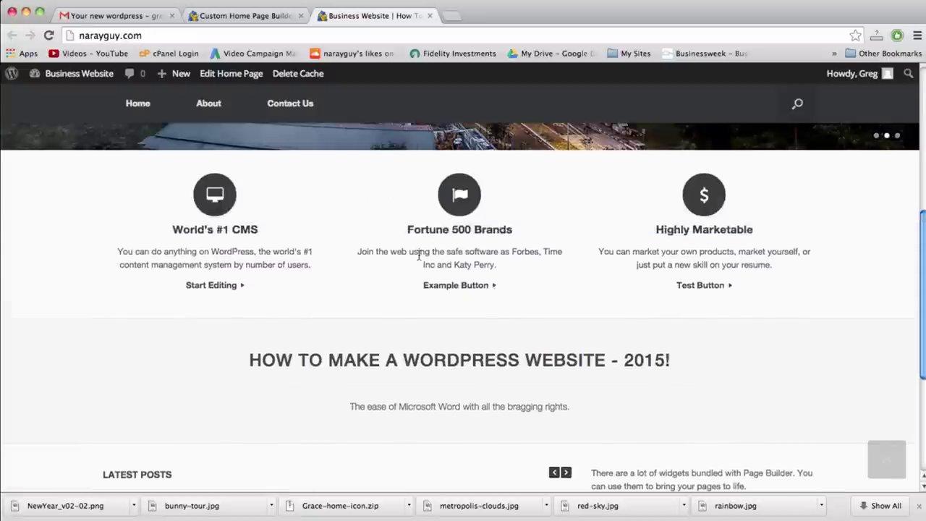
pyautogui.scroll(-4, 419, 258)
pyautogui.scroll(-2, 420, 256)
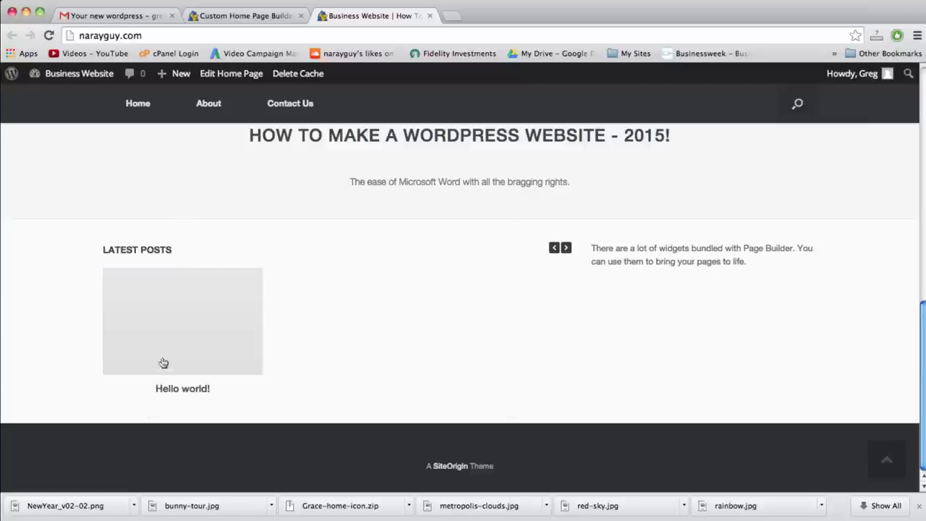
# Delete the Post Loop widget from the home page layout
pyautogui.click(237, 21)
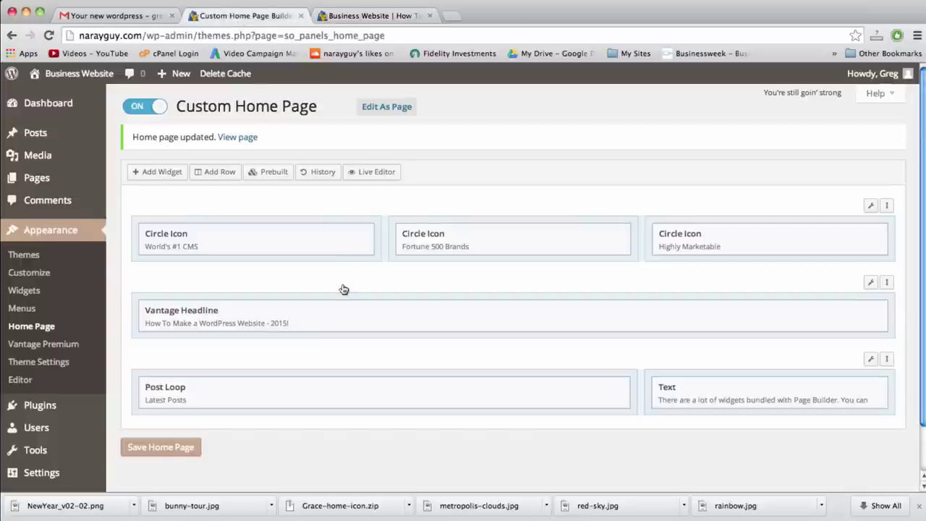
pyautogui.moveTo(584, 394)
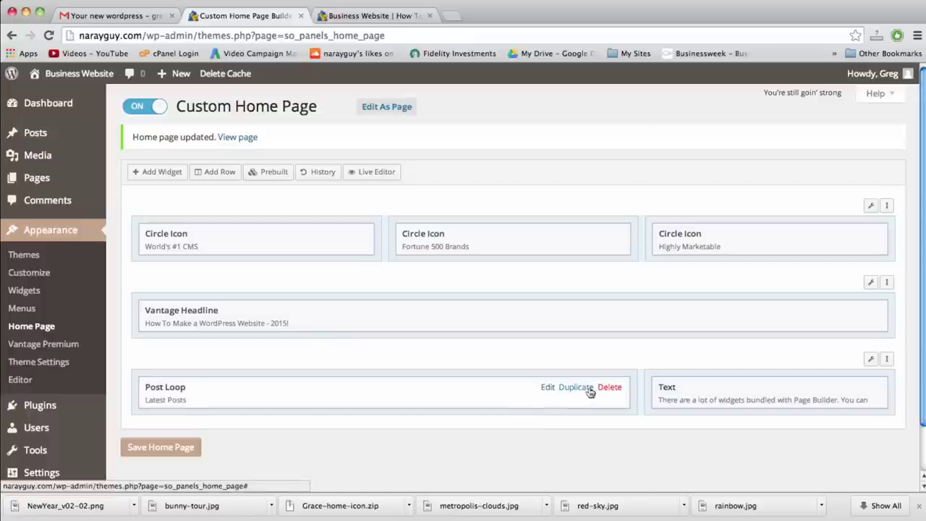
pyautogui.click(610, 384)
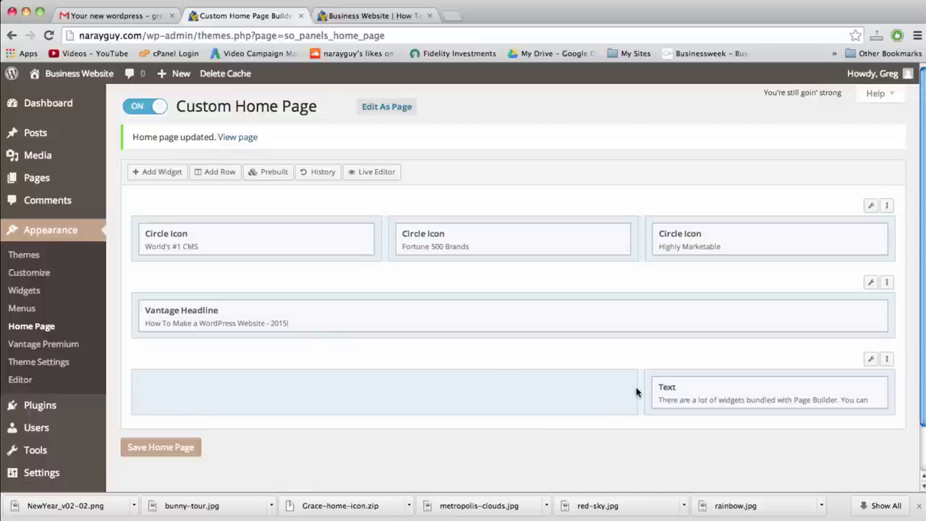
# Add a Text widget and drag it into the empty left cell of the bottom row
pyautogui.click(145, 174)
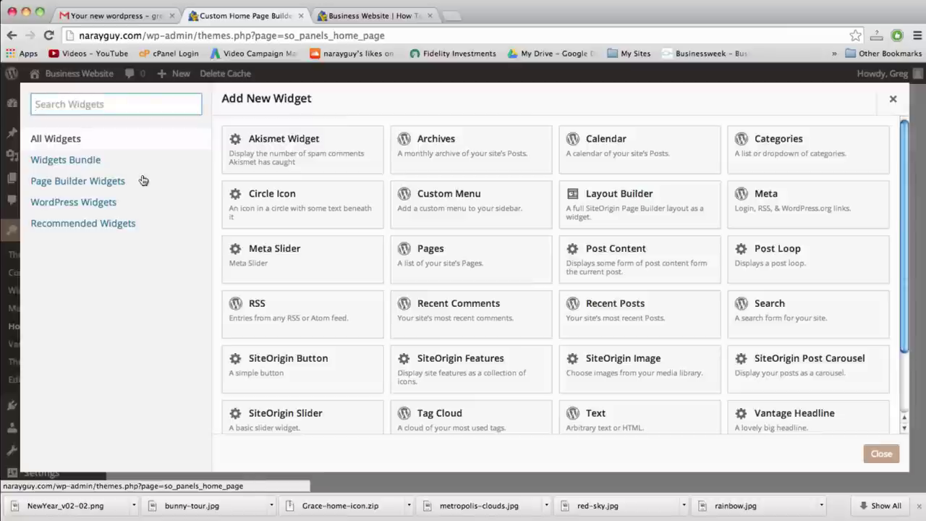
pyautogui.scroll(-2, 618, 300)
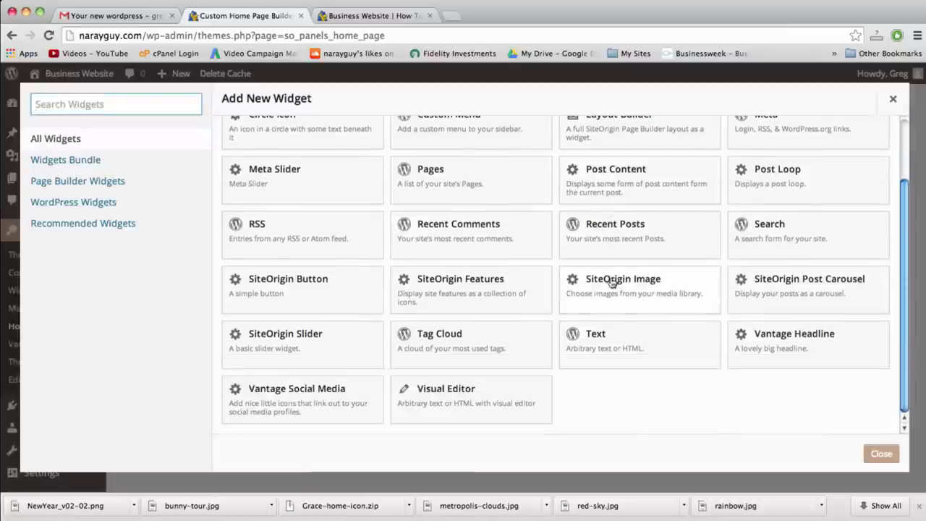
pyautogui.click(618, 350)
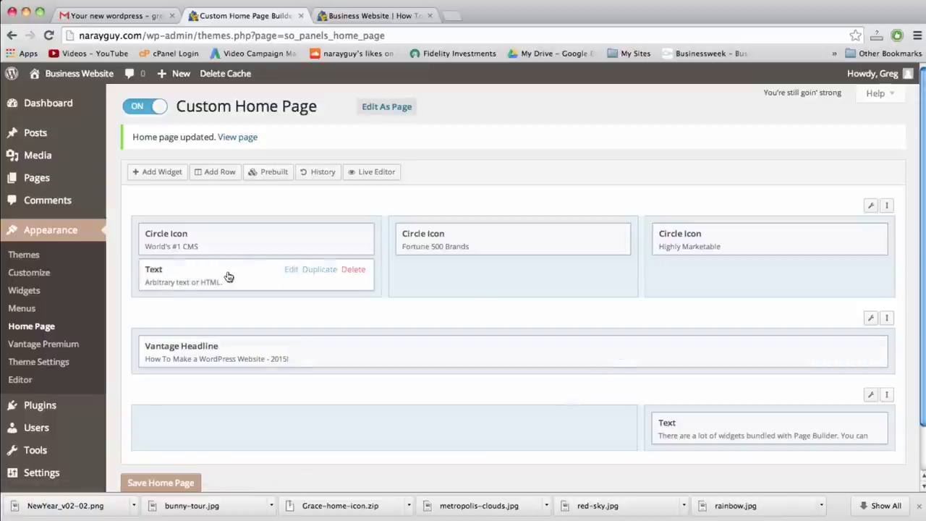
pyautogui.moveTo(228, 280); pyautogui.dragTo(250, 393)
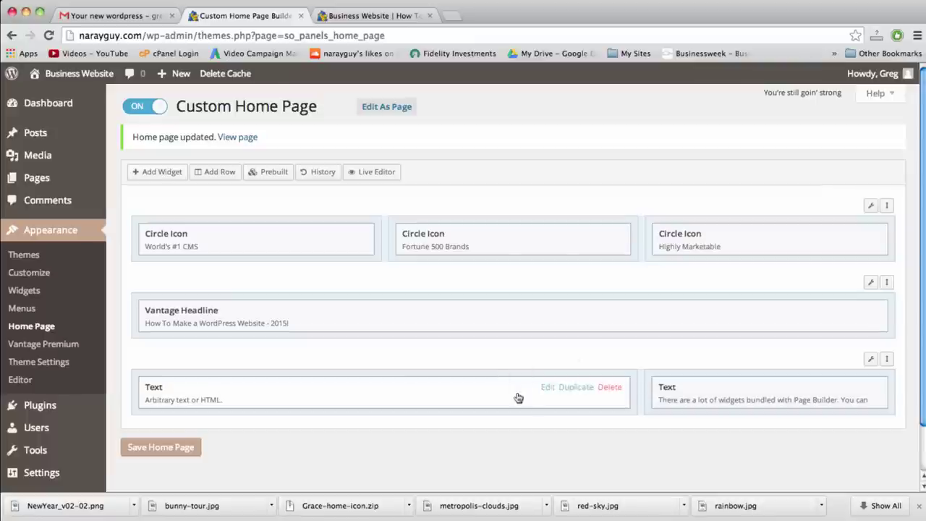
# In a new tab, open the Beginner WordPress Tutorial video from the YouTube video list and pause it
pyautogui.click(453, 16)
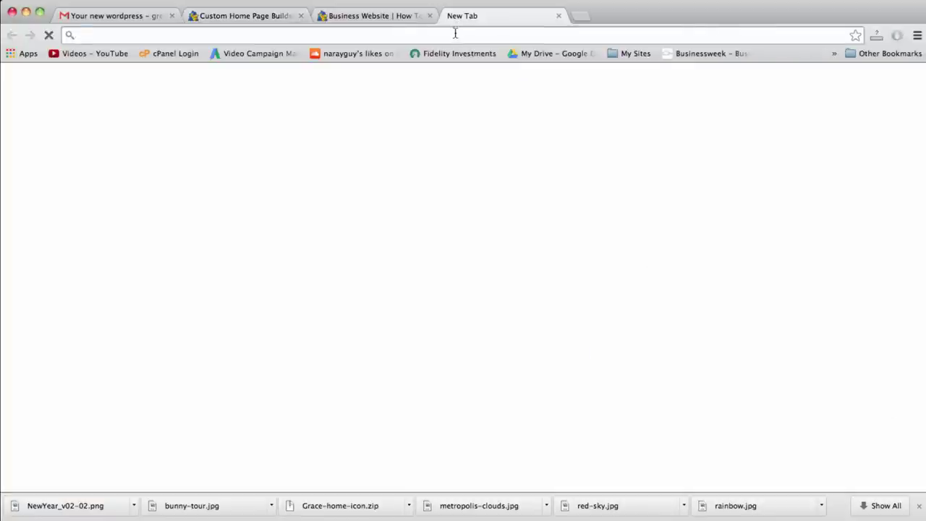
pyautogui.write('youtube.com/my_videos?o=U')
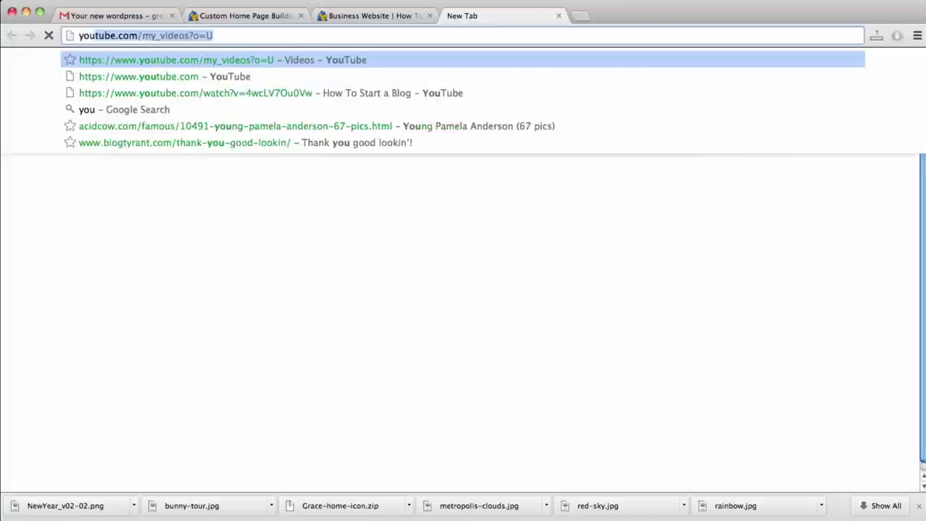
pyautogui.press('Return')
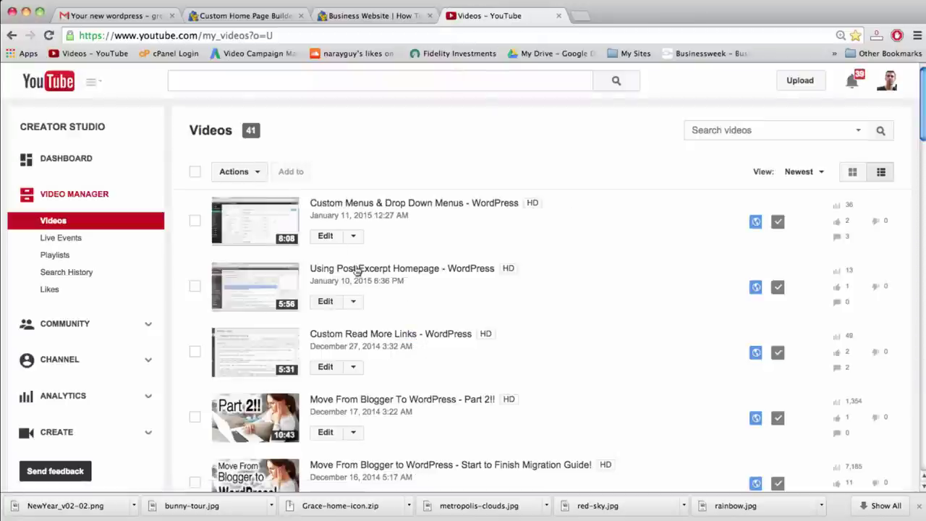
pyautogui.scroll(-10, 355, 270)
pyautogui.click(231, 205)
pyautogui.click(231, 204)
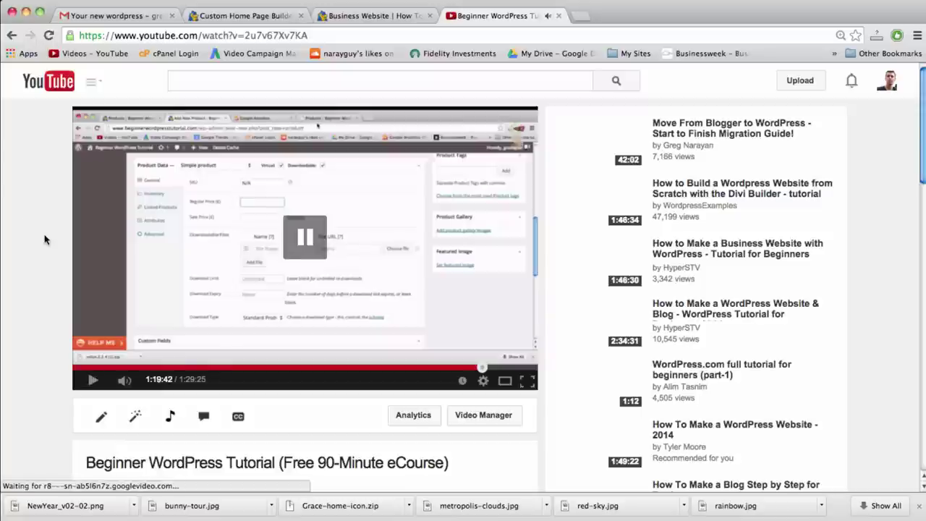
# Copy the video's iframe embed code from Share > Embed
pyautogui.scroll(-3, 45, 239)
pyautogui.scroll(-2, 116, 269)
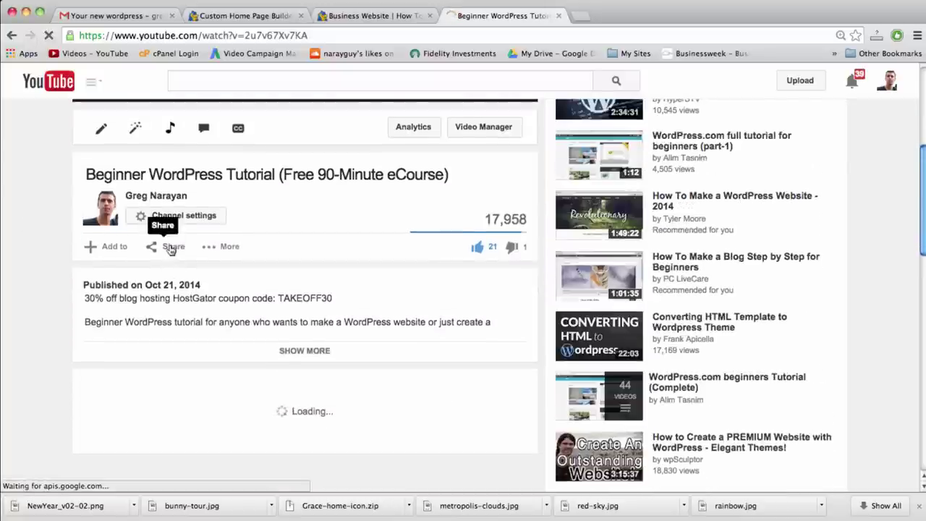
pyautogui.click(165, 246)
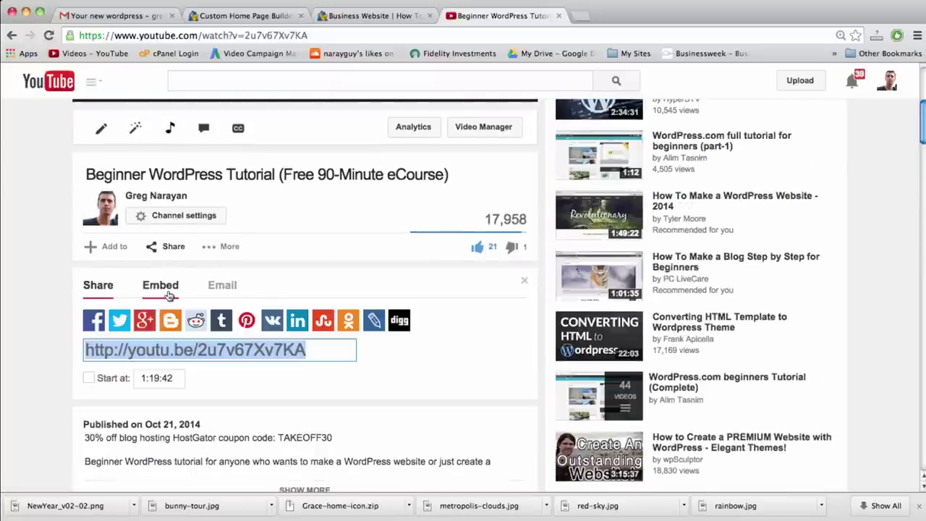
pyautogui.click(161, 286)
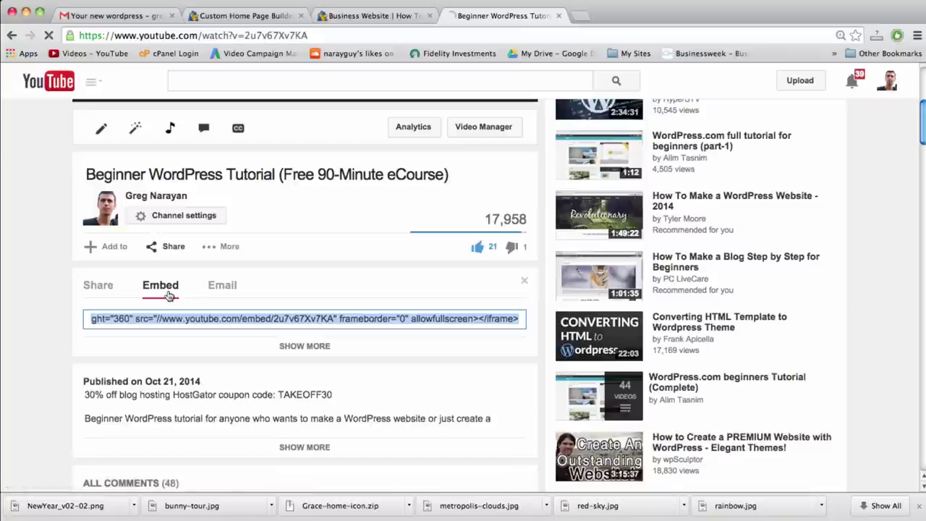
pyautogui.rightClick(212, 322)
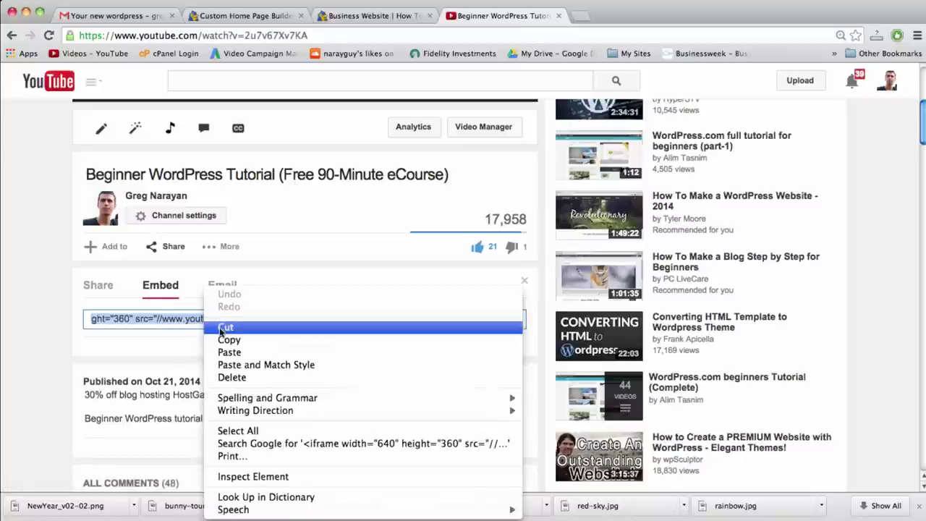
pyautogui.click(229, 339)
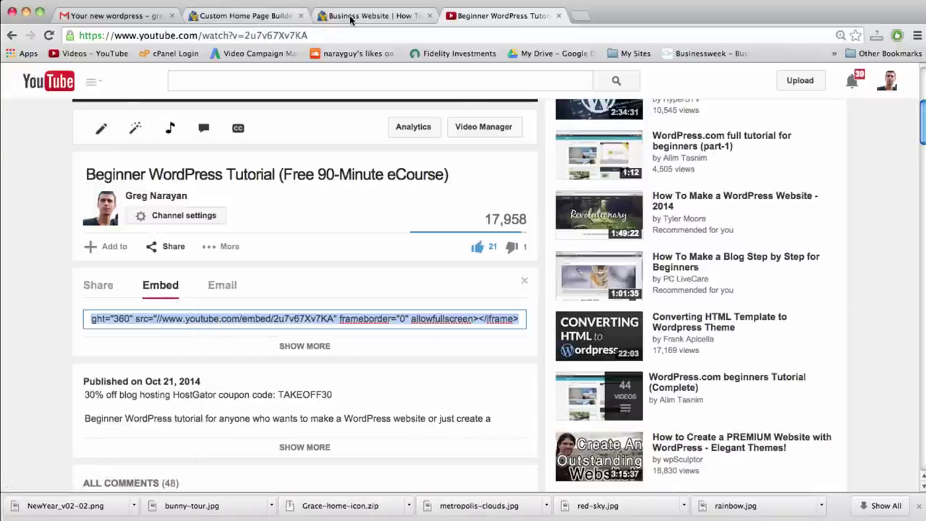
pyautogui.click(253, 15)
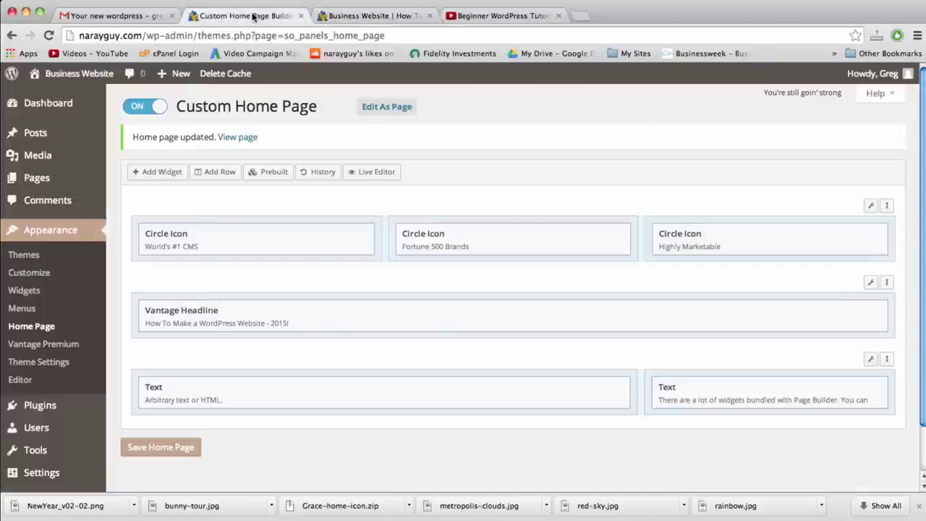
# Paste the YouTube iframe code into the new Text widget and save the home page layout
pyautogui.click(548, 390)
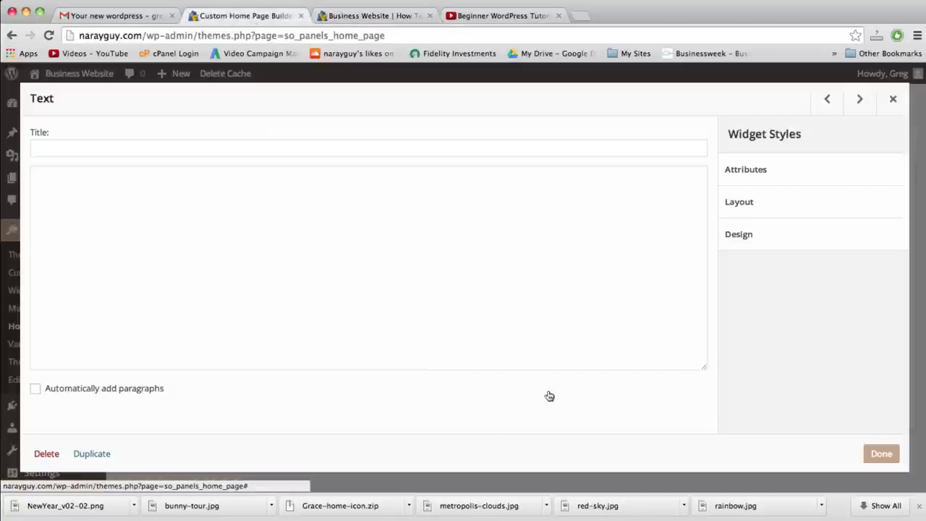
pyautogui.click(389, 241)
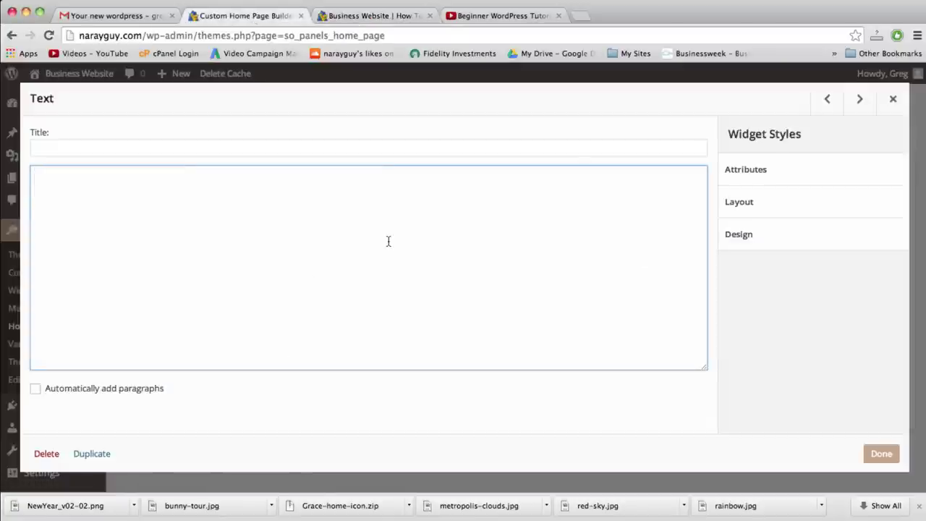
pyautogui.write('<iframe width="640" height="360" src="//www.youtube.com/embed/2u7v67Xv7KA" frameborder="0" allowfullscreen></iframe>')
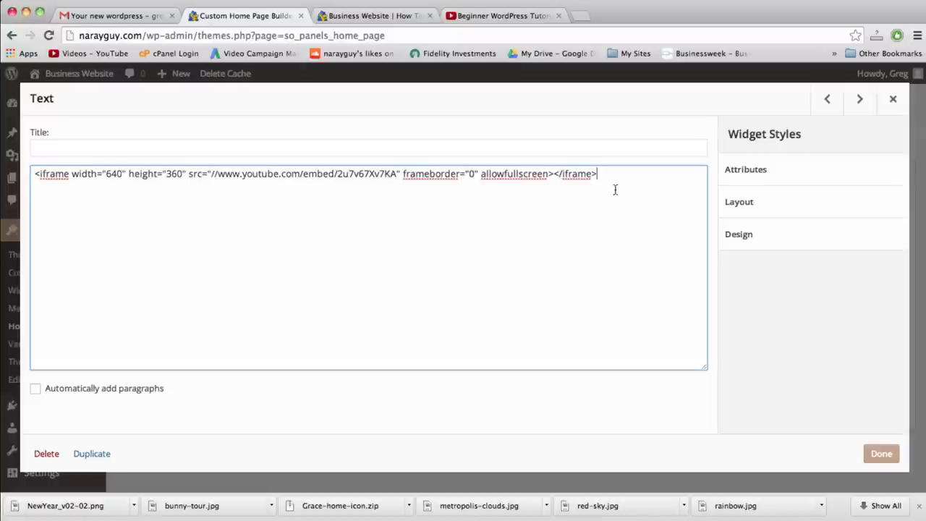
pyautogui.click(882, 461)
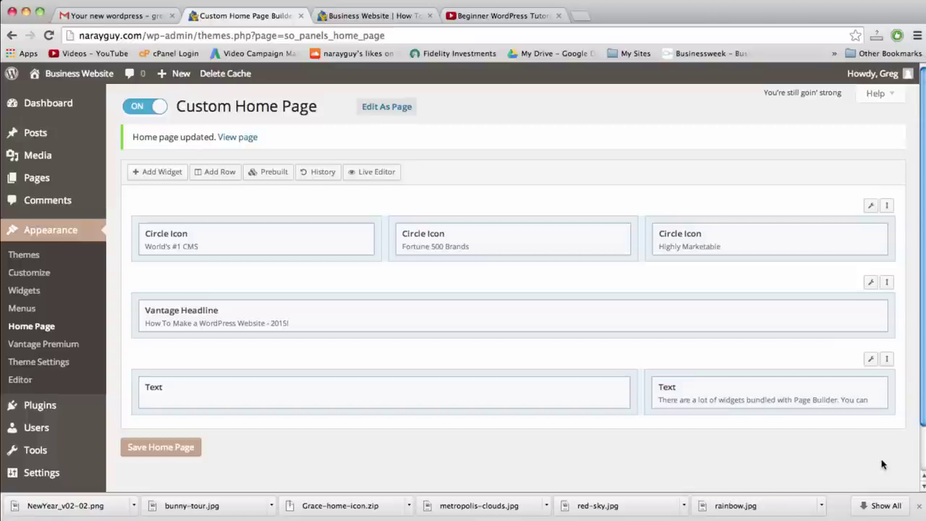
pyautogui.click(157, 448)
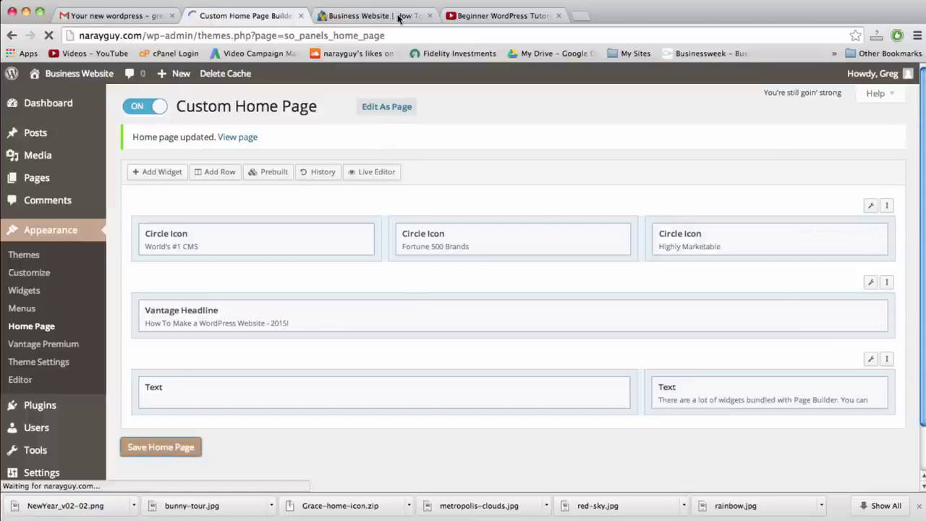
pyautogui.click(398, 16)
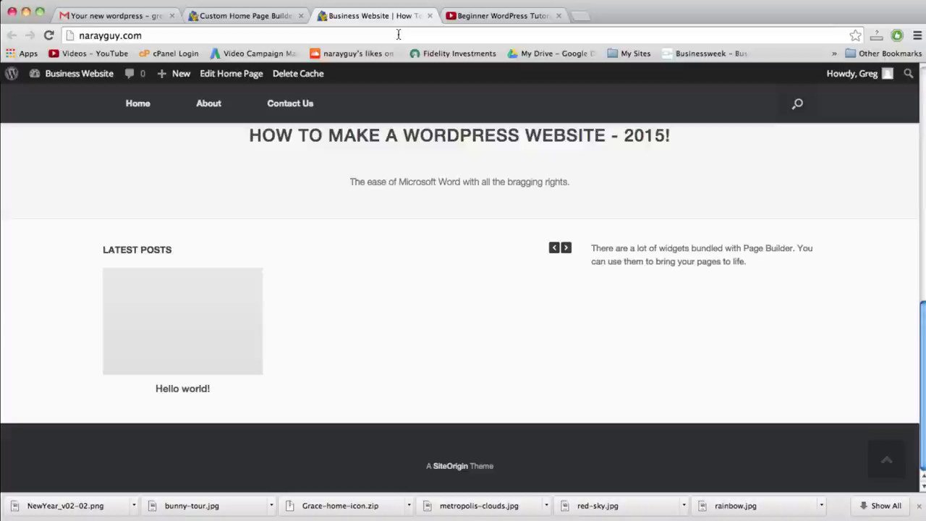
pyautogui.click(398, 34)
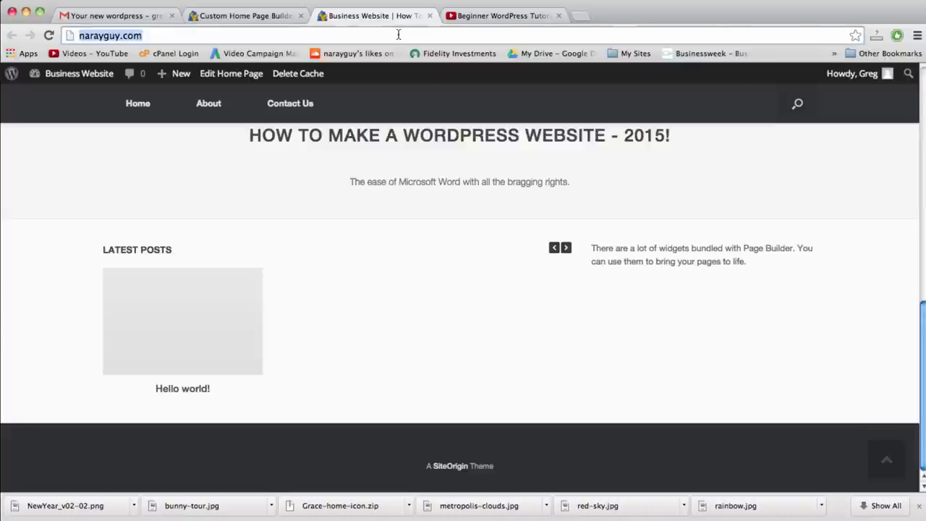
# Reload narayguy.com, scroll to the embedded tutorial video, then go back to the home page builder
pyautogui.press('Return')
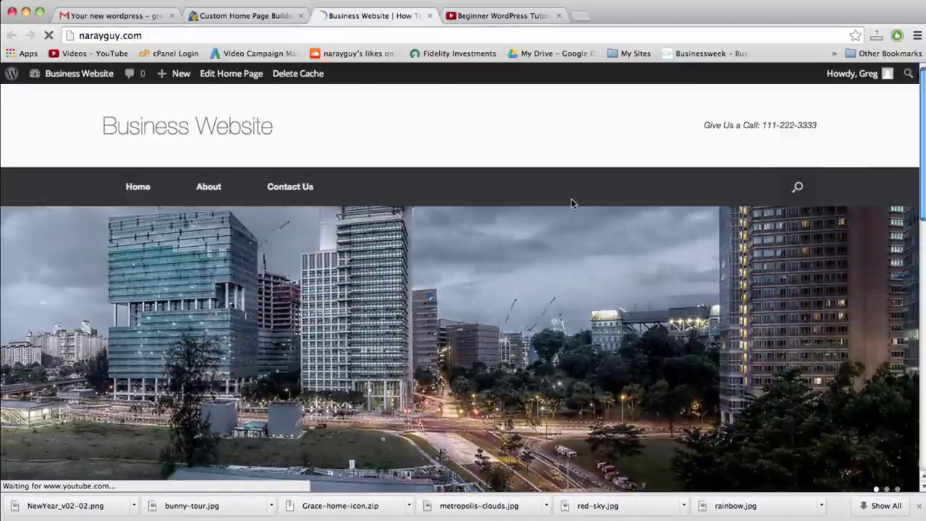
pyautogui.scroll(-10, 570, 201)
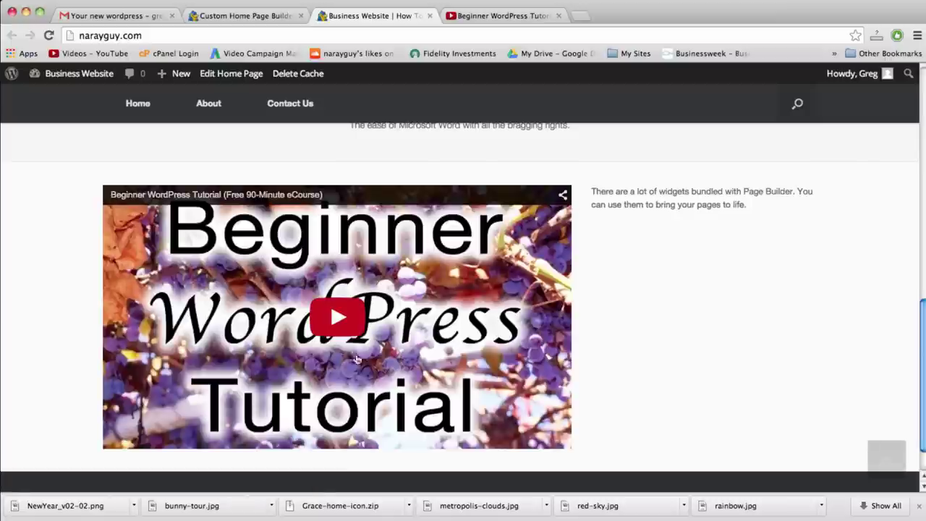
pyautogui.click(229, 16)
pyautogui.moveTo(550, 385)
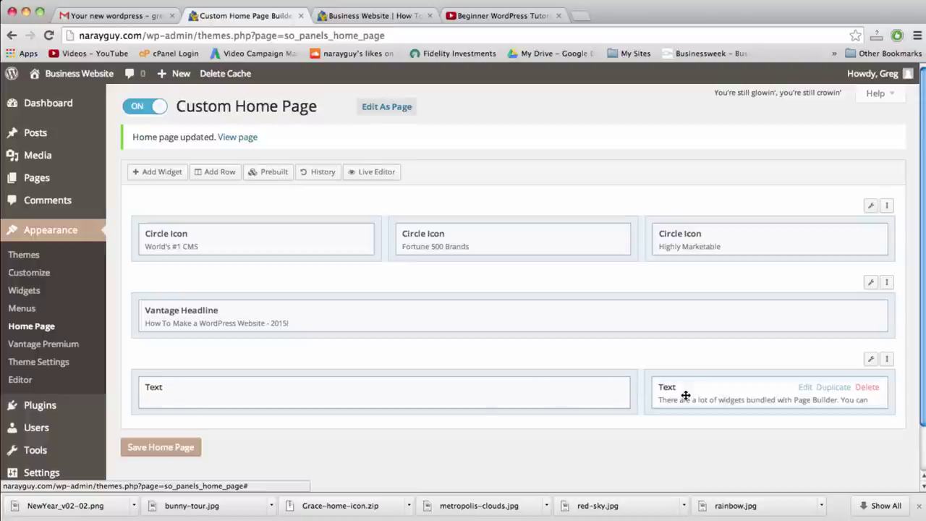
# Select the welcome paragraph in the TextEdit notes
pyautogui.press('F3')
pyautogui.click(705, 78)
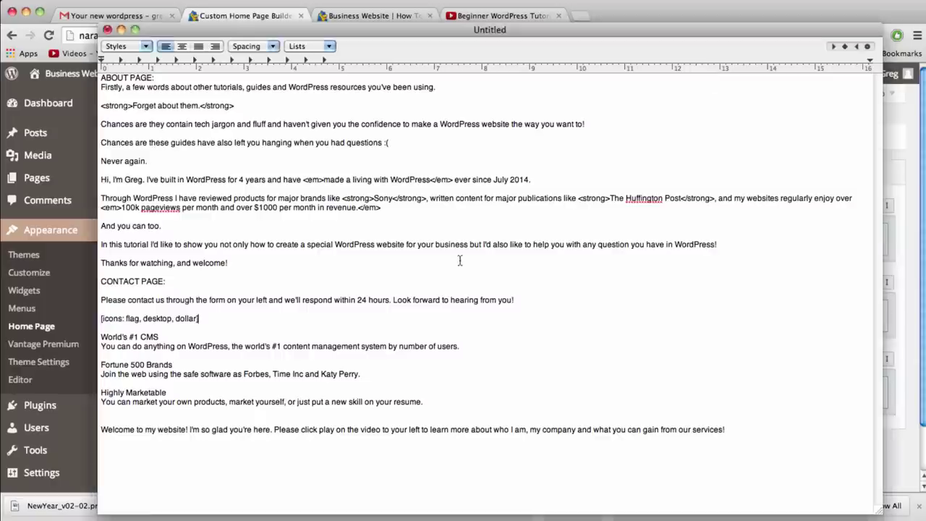
pyautogui.moveTo(733, 433); pyautogui.dragTo(100, 429)
pyautogui.press('super+c')
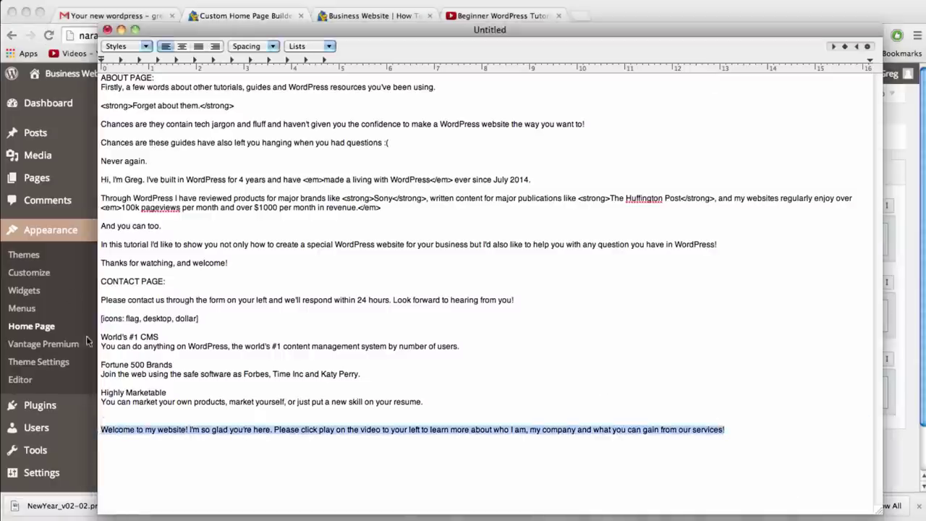
pyautogui.click(70, 236)
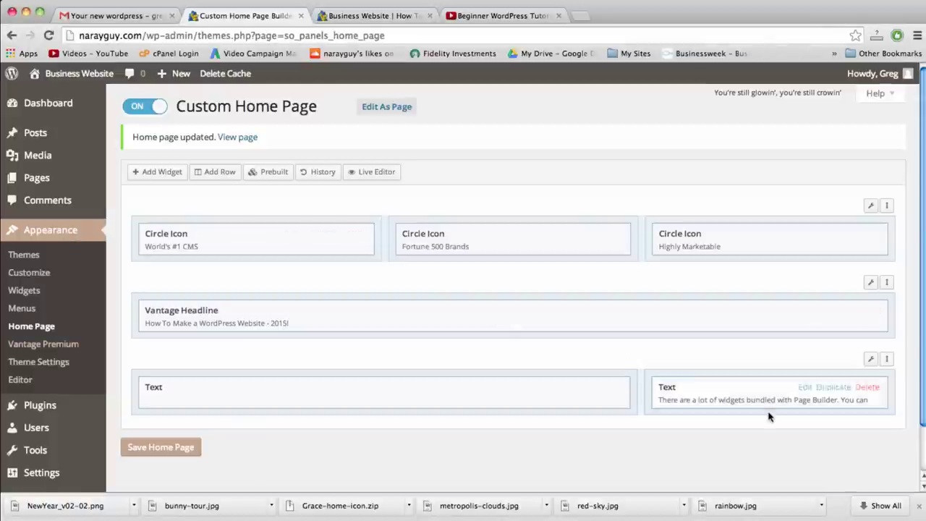
# Paste the welcome paragraph over the right Text widget's content and save the home page
pyautogui.click(804, 388)
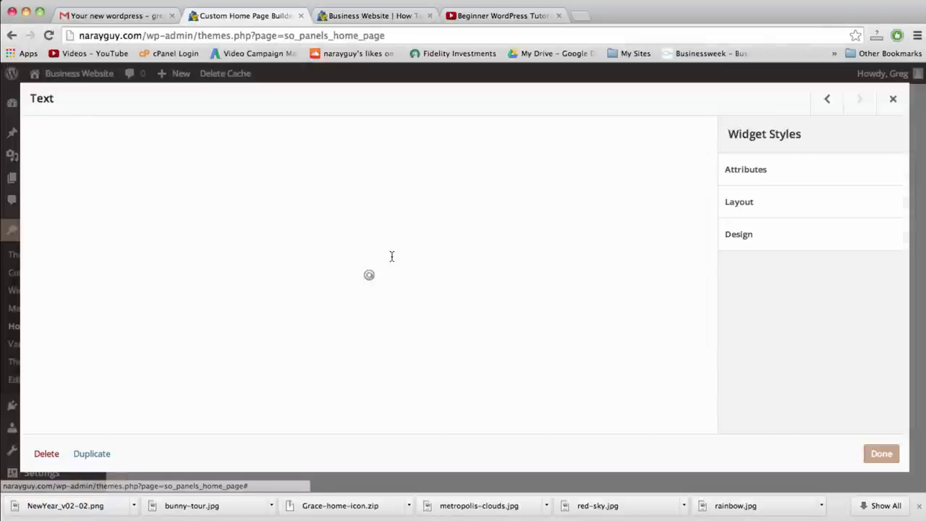
pyautogui.tripleClick(246, 240)
pyautogui.press('super+v')
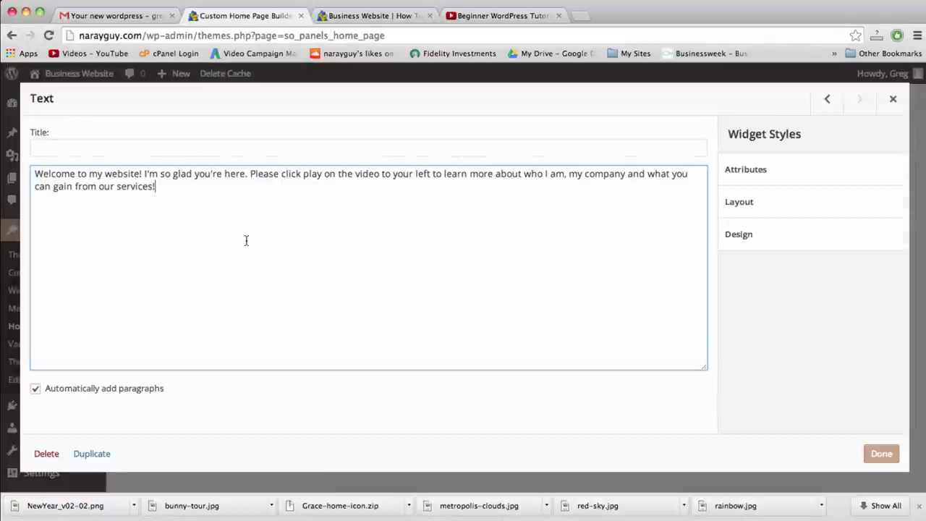
pyautogui.click(881, 454)
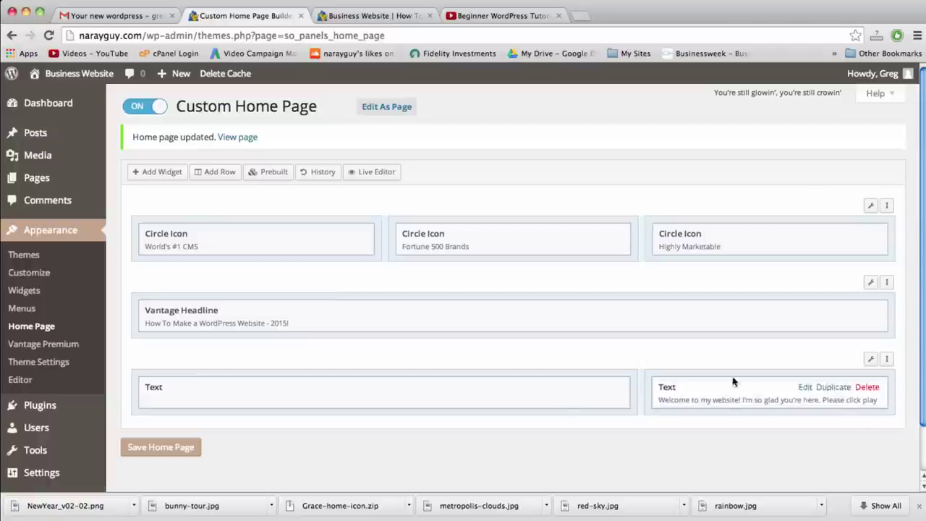
pyautogui.click(160, 446)
pyautogui.hotkey('ctrl', 'Tab')
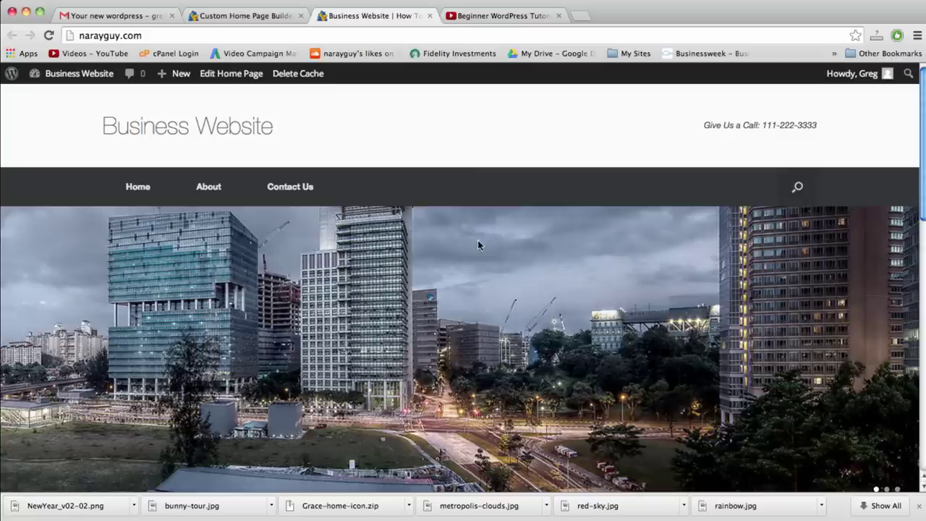
pyautogui.scroll(-10, 477, 243)
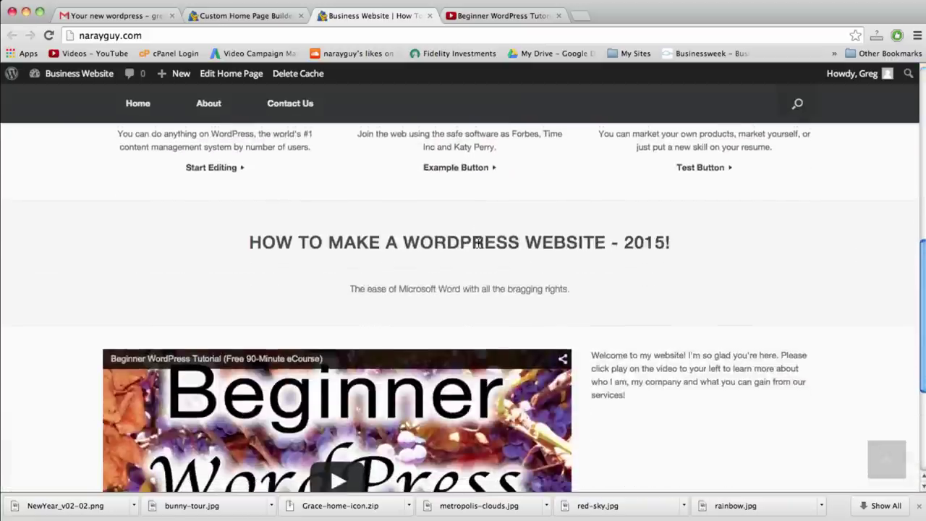
pyautogui.scroll(-5, 478, 244)
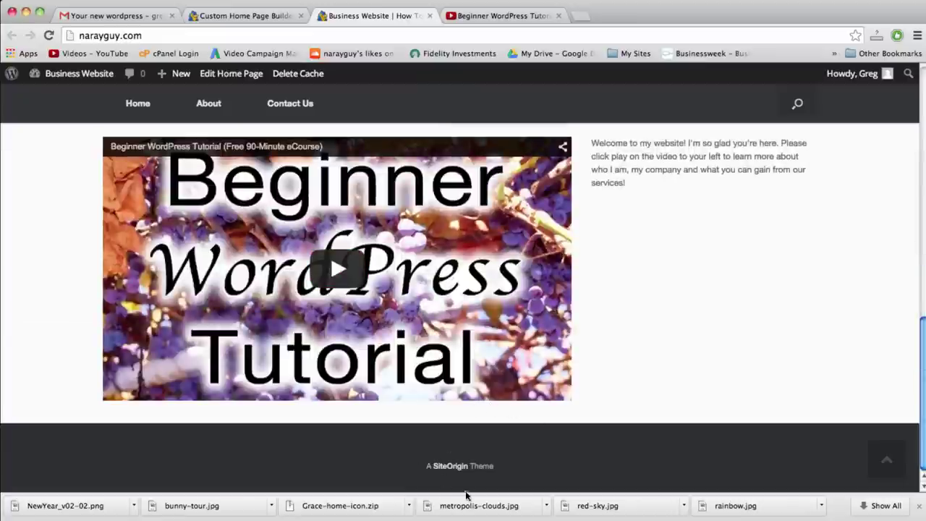
pyautogui.scroll(2, 463, 477)
pyautogui.scroll(-2, 471, 490)
pyautogui.click(885, 462)
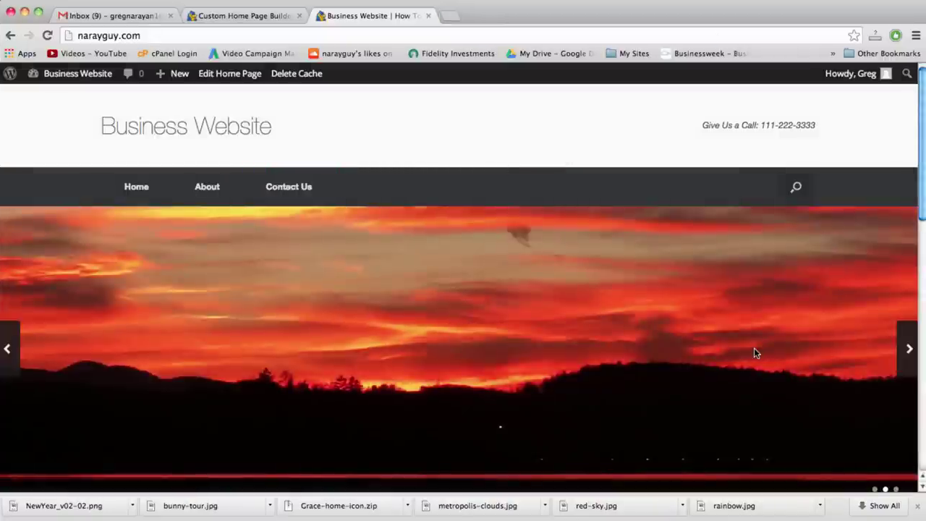
pyautogui.scroll(-10, 753, 352)
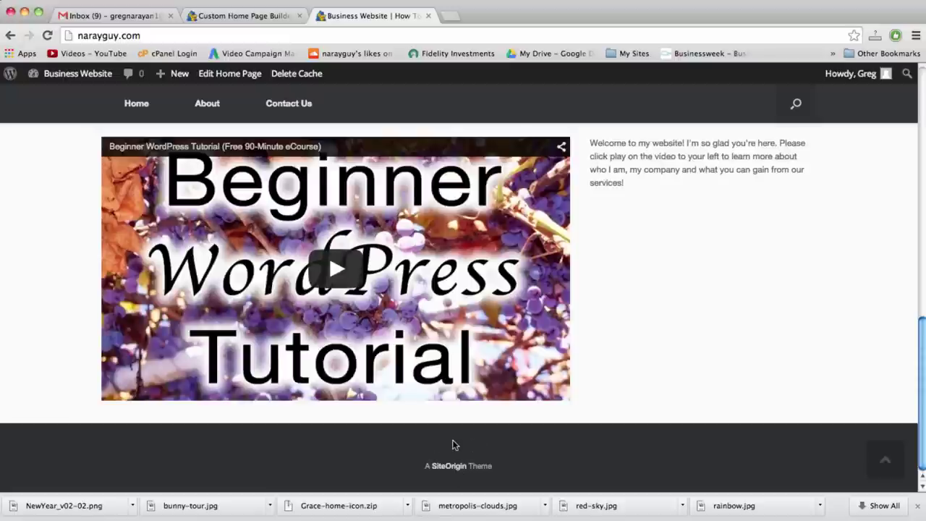
# Search 'copyright symbol p' in a new tab, open the Wikipedia article, and select the © symbol
pyautogui.click(449, 15)
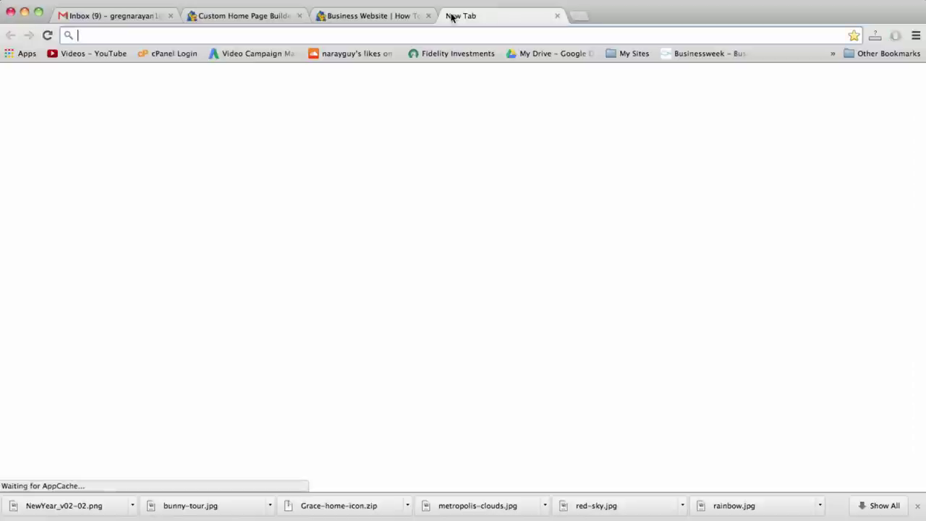
pyautogui.write('copyright sym')
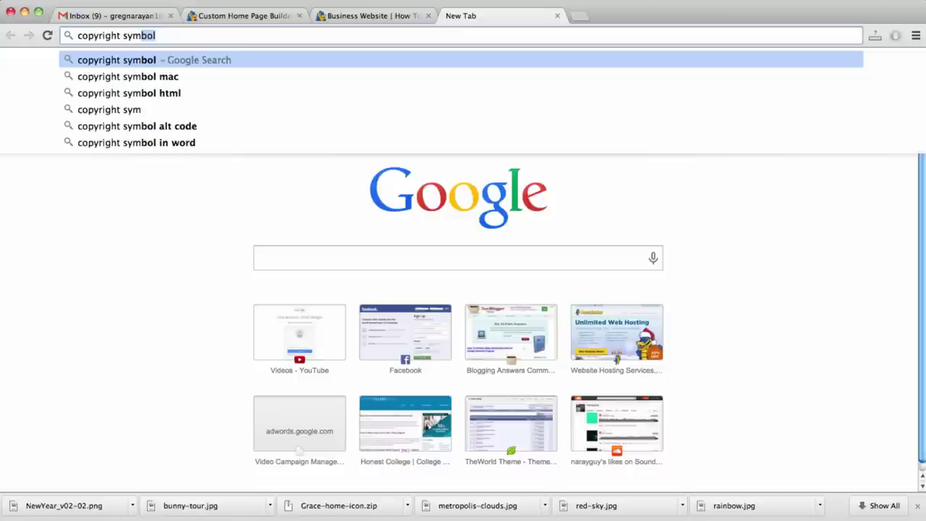
pyautogui.write('bol page')
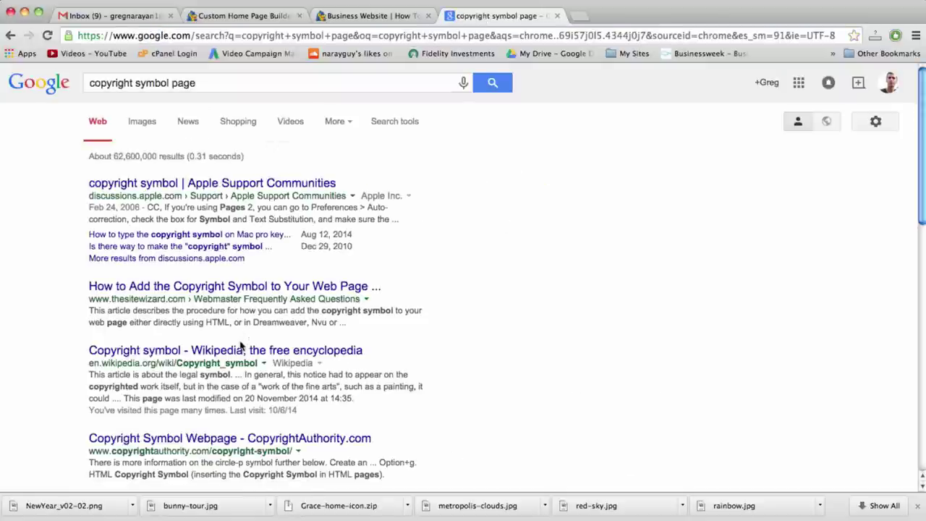
pyautogui.click(241, 350)
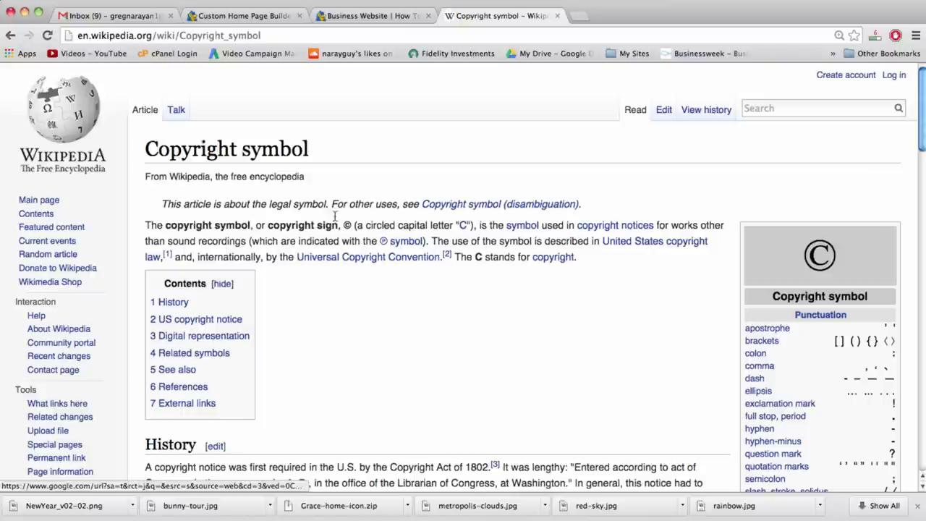
pyautogui.moveTo(341, 225); pyautogui.dragTo(354, 225)
pyautogui.press('super+c')
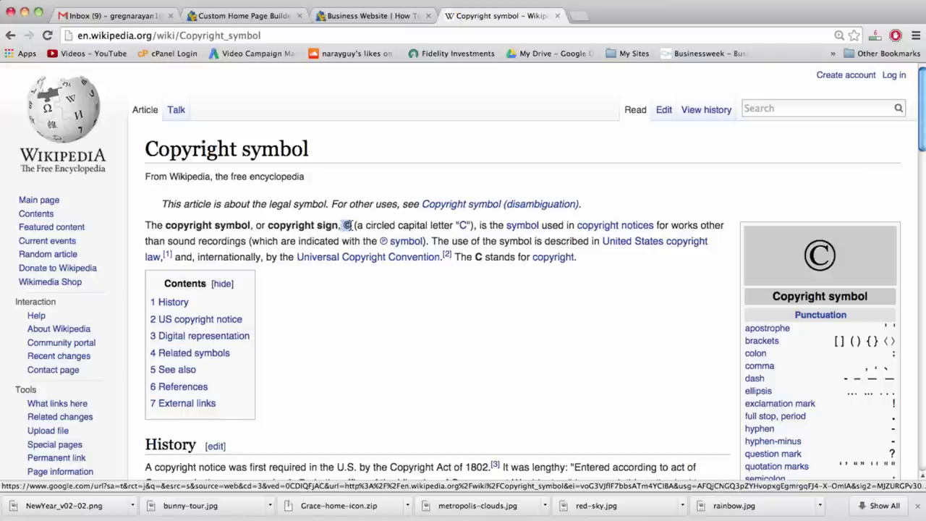
pyautogui.click(364, 16)
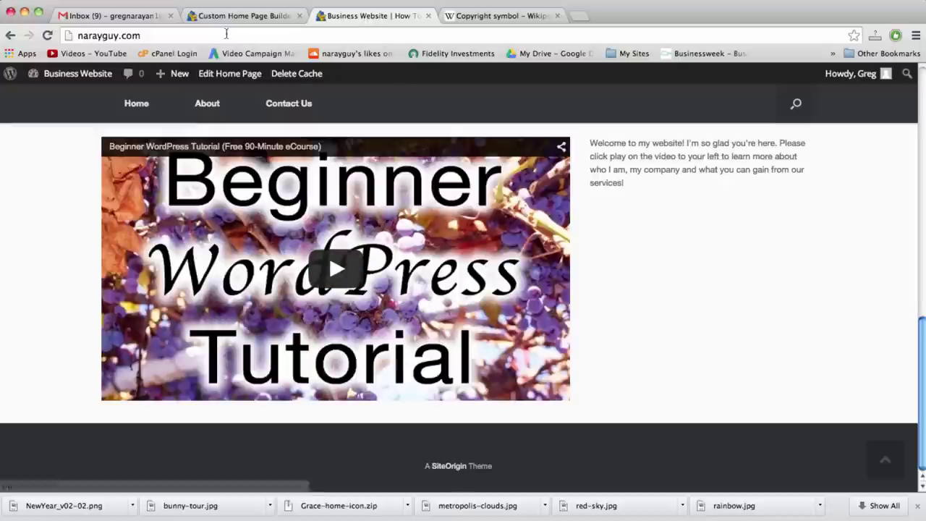
# Open the Vantage footer.php template in the Appearance theme editor
pyautogui.click(243, 16)
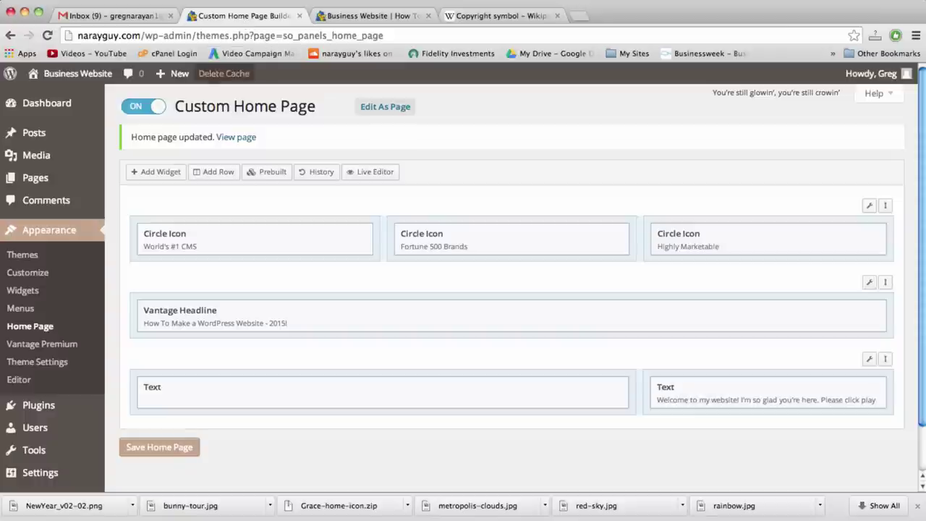
pyautogui.click(20, 380)
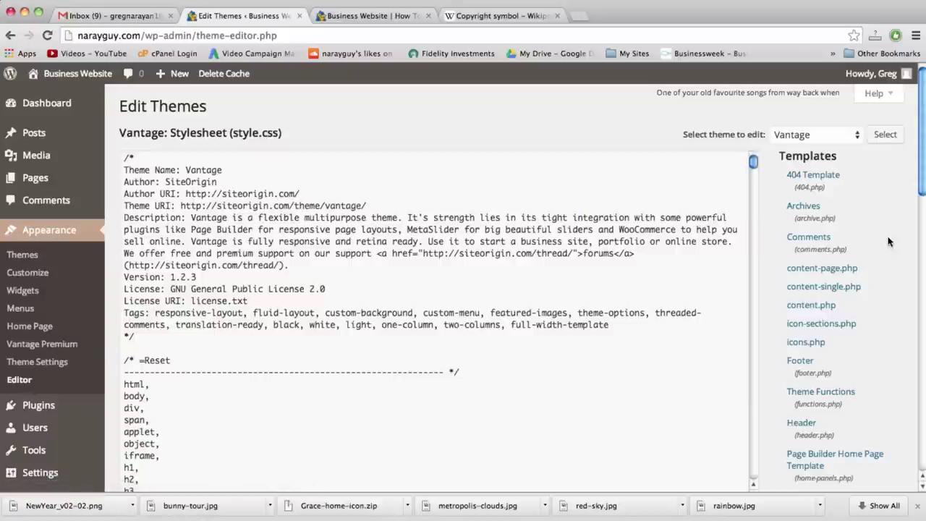
pyautogui.scroll(-5, 801, 246)
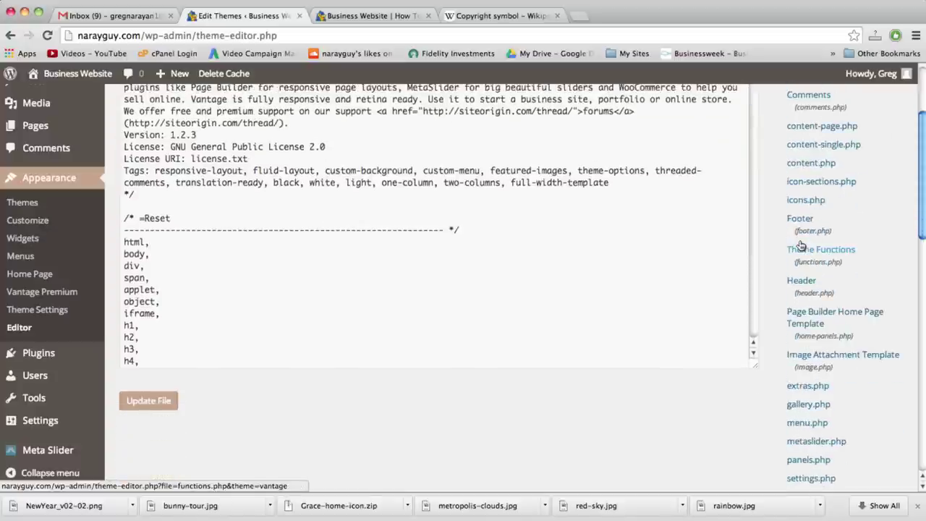
pyautogui.scroll(-5, 801, 246)
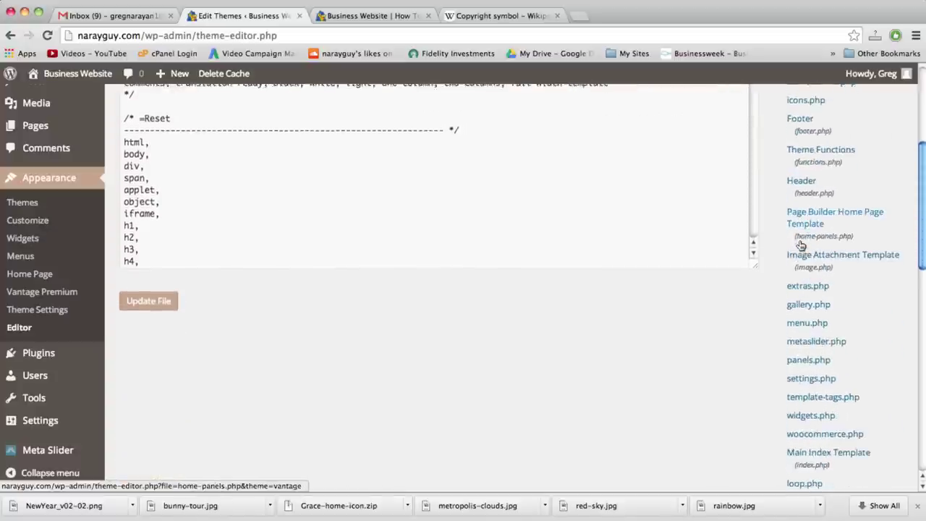
pyautogui.scroll(-4, 801, 246)
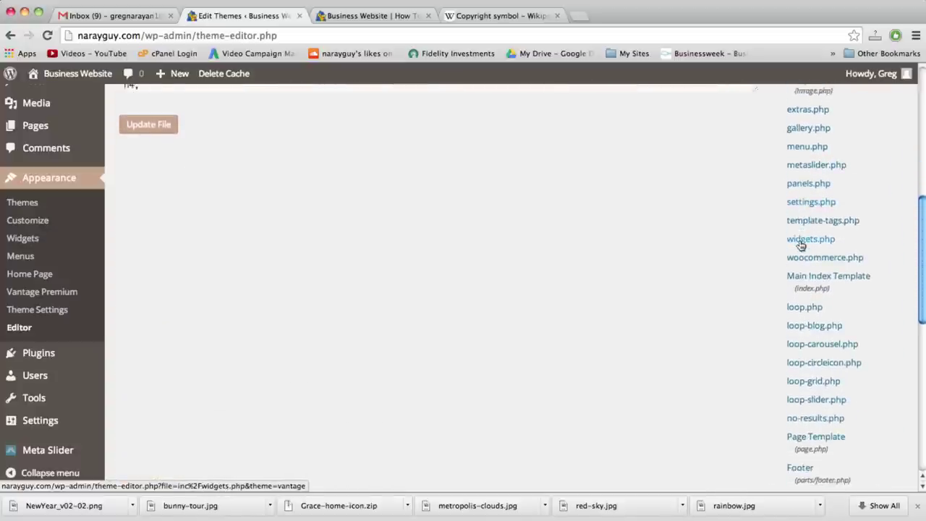
pyautogui.scroll(-3, 801, 246)
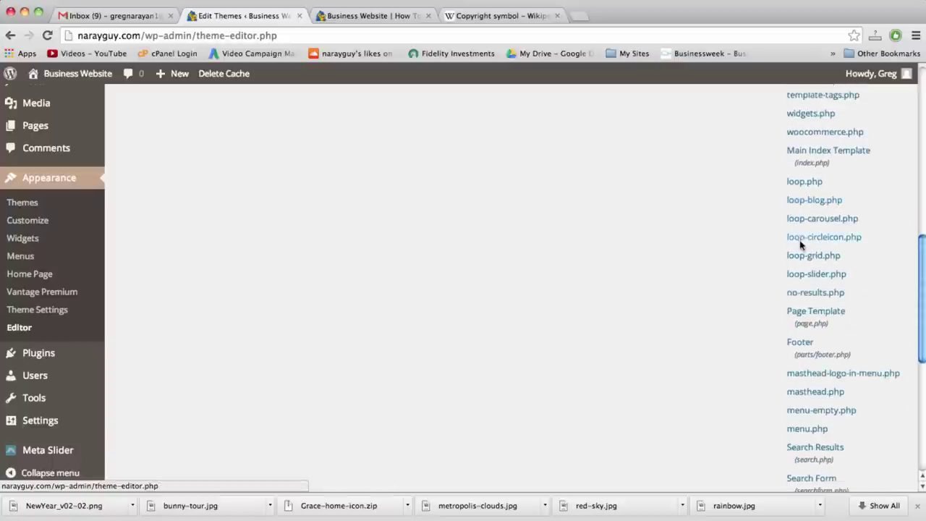
pyautogui.click(801, 339)
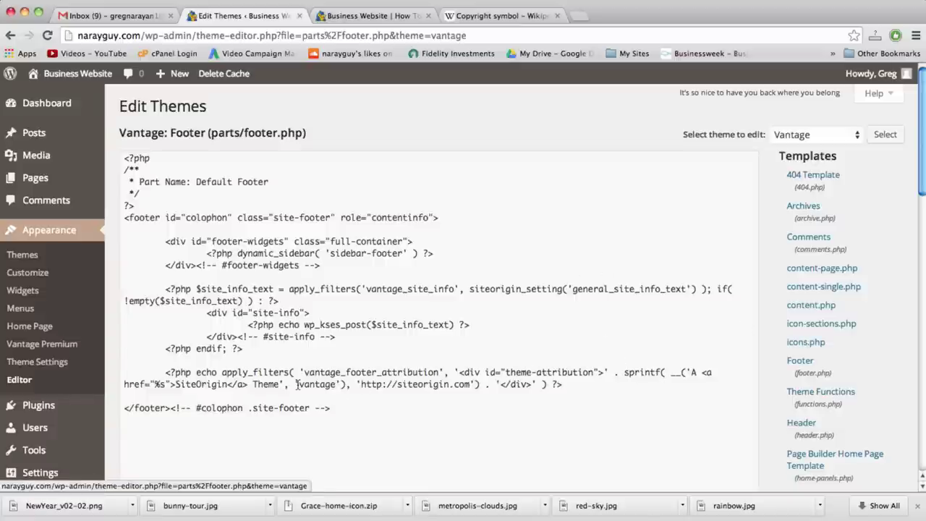
# Replace the footer attribution with '© 2015 Dear Blogger Productions All Rights Reserved' and update the file
pyautogui.moveTo(279, 384); pyautogui.dragTo(690, 369)
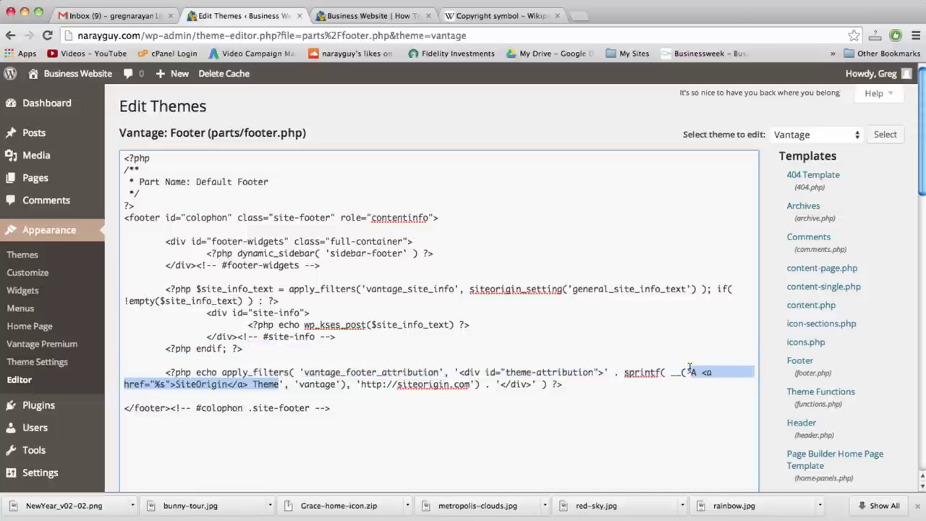
pyautogui.press('super+v')
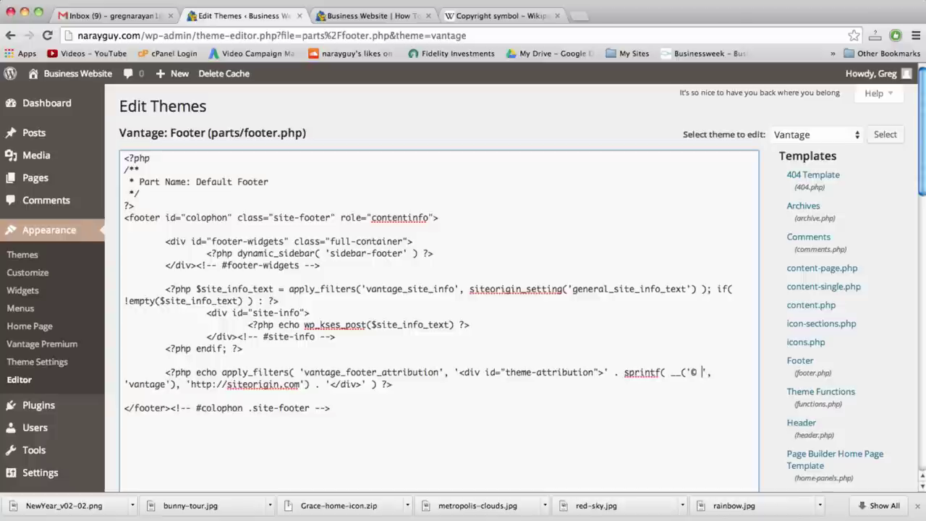
pyautogui.write('ar Blogger Por')
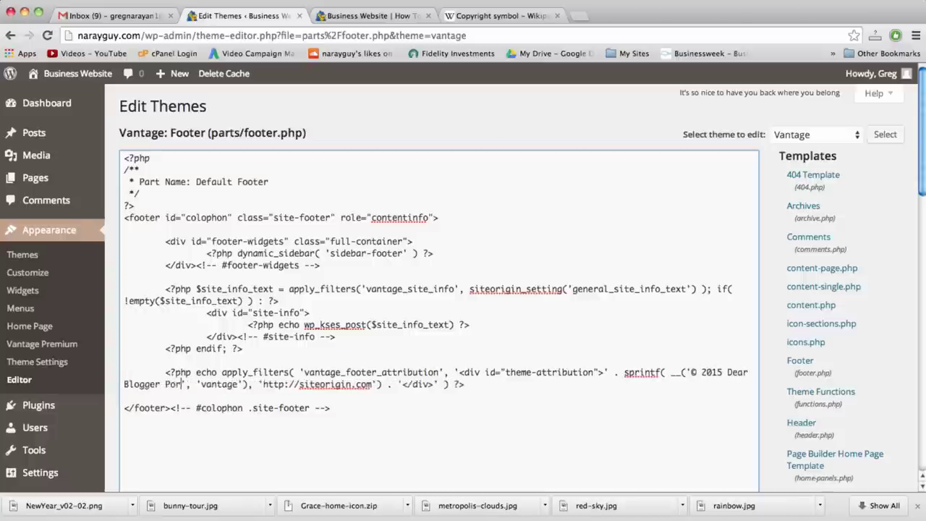
pyautogui.press('BackSpace')
pyautogui.press('BackSpace')
pyautogui.write('roductions All Rights Reserved')
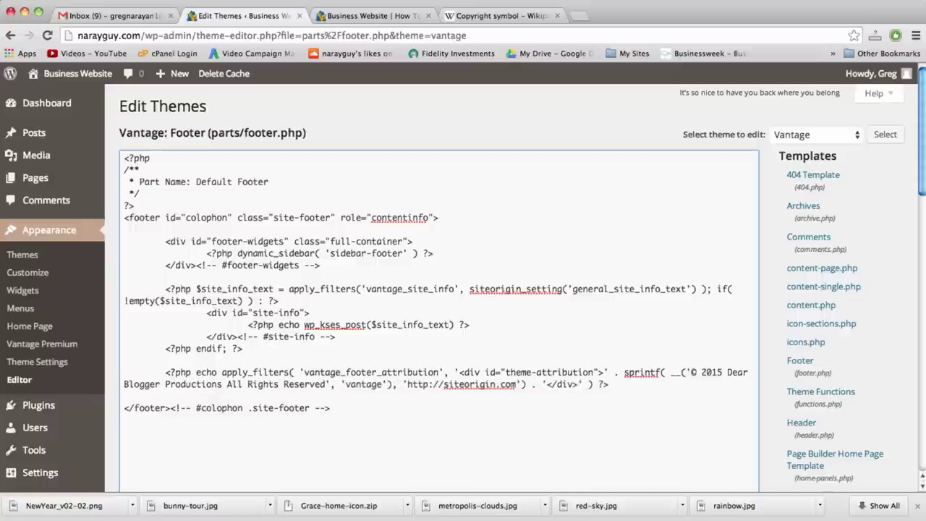
pyautogui.scroll(-3, 691, 377)
pyautogui.click(140, 454)
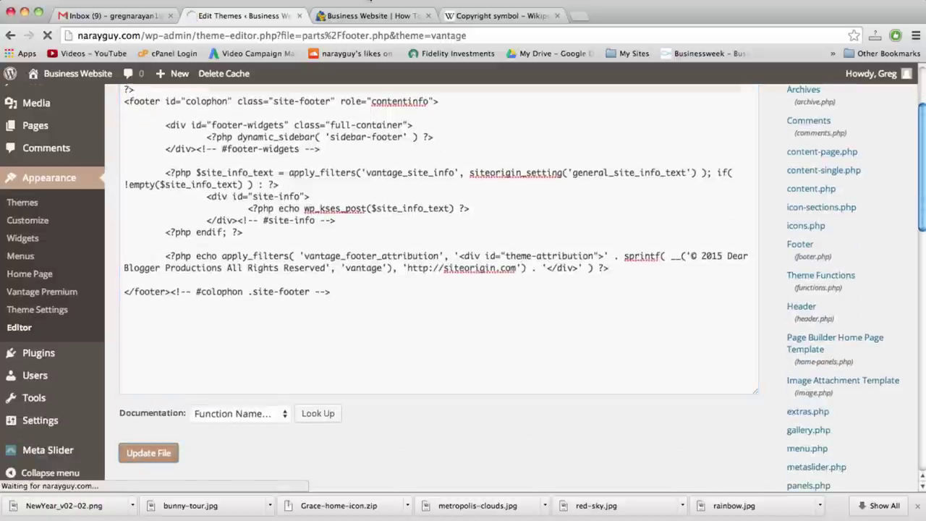
pyautogui.click(367, 15)
# Reload the live site and check the footer reads © 2015 Dear Blogger Productions All Rights Reserved
pyautogui.click(374, 34)
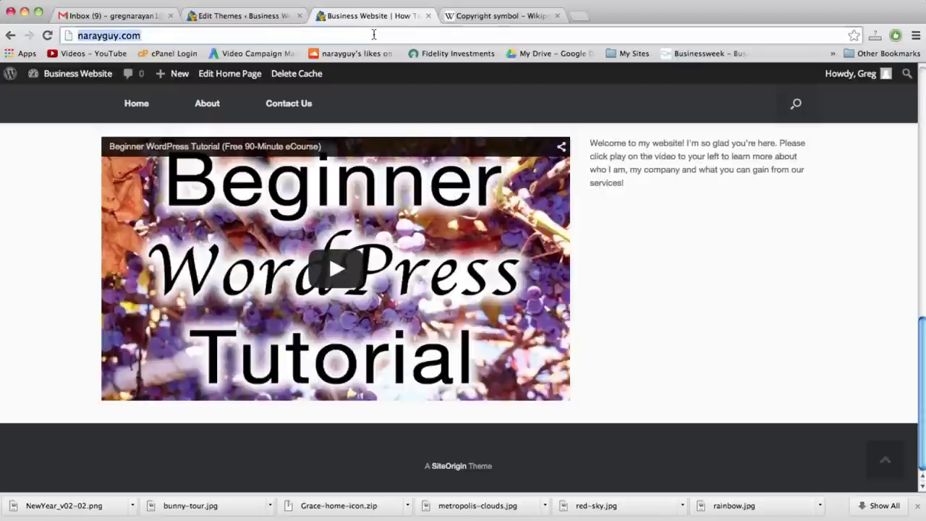
pyautogui.press('Return')
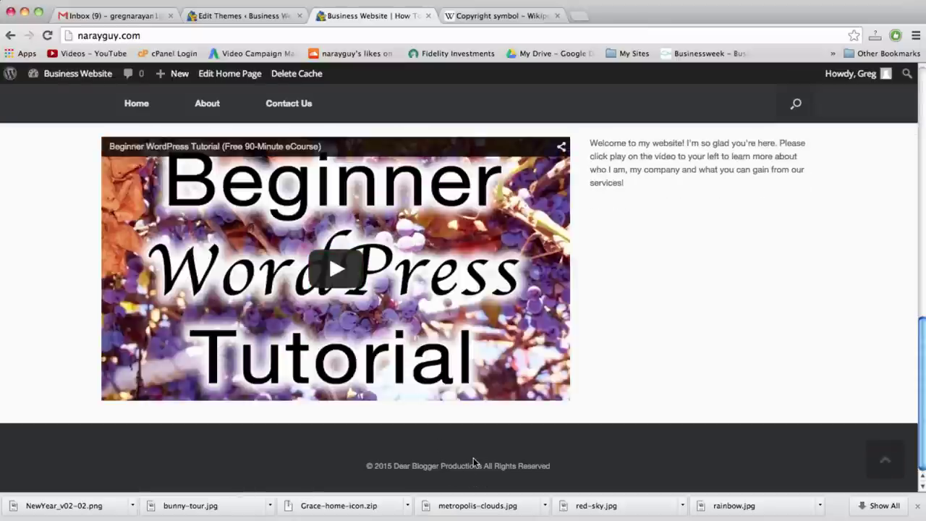
pyautogui.scroll(10, 376, 326)
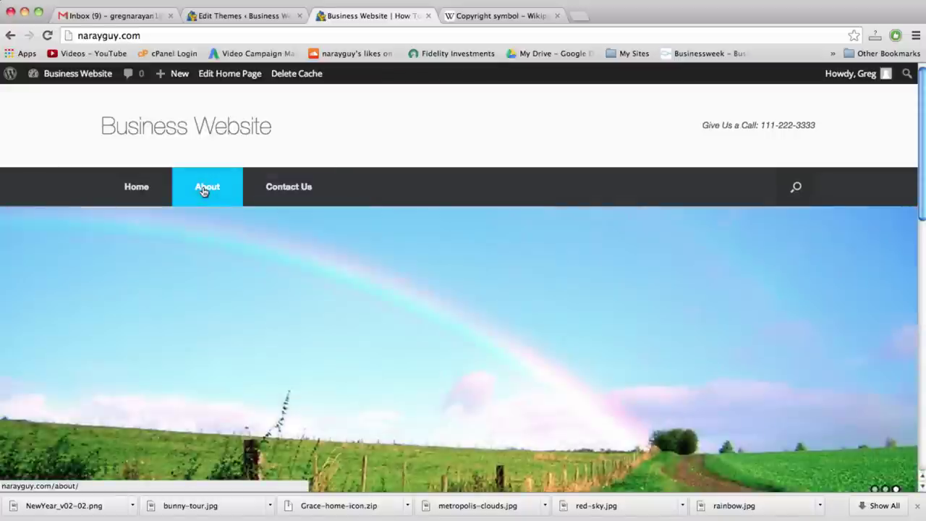
# Browse the About page and its sidebar, then go back to the theme editor
pyautogui.click(204, 188)
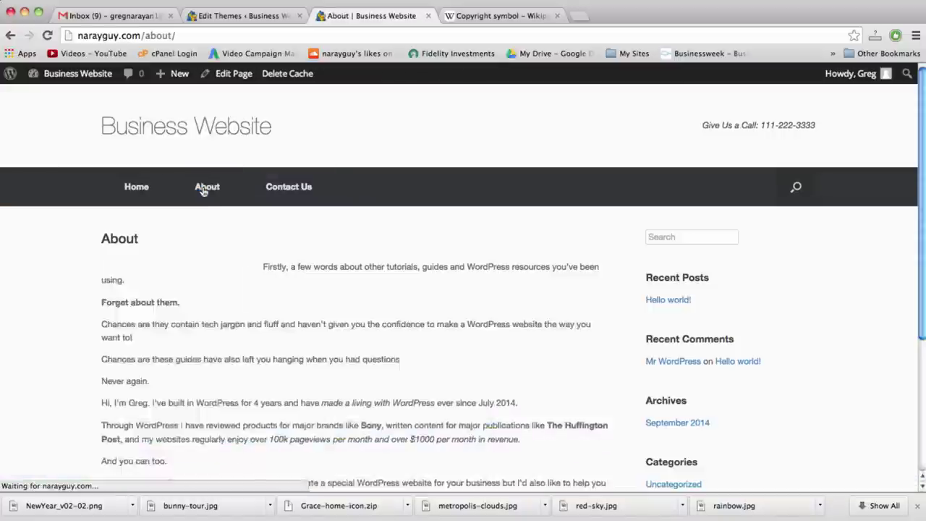
pyautogui.scroll(-2, 204, 189)
pyautogui.click(675, 169)
pyautogui.click(515, 254)
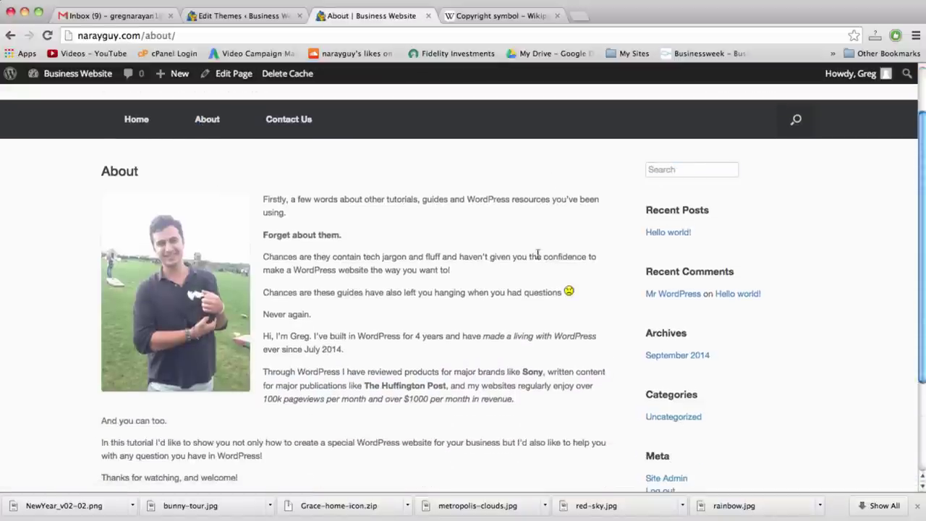
pyautogui.scroll(-4, 668, 242)
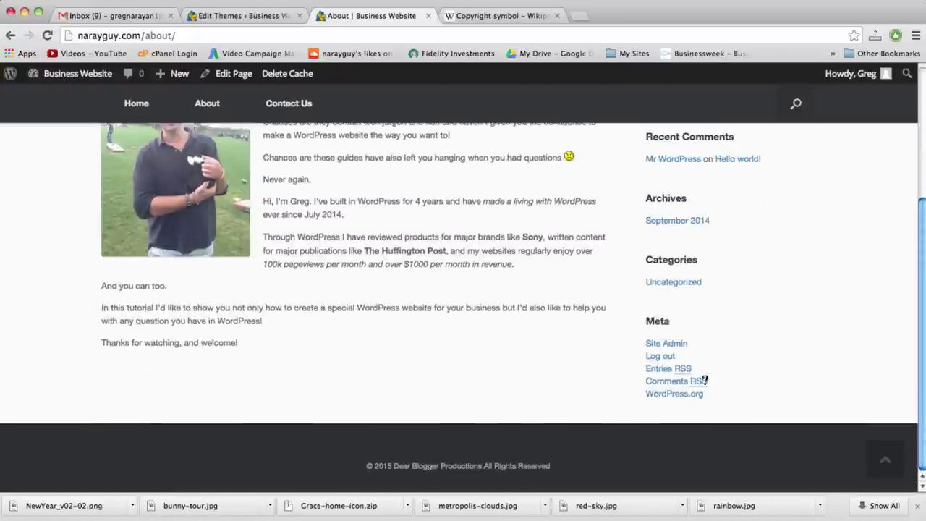
pyautogui.scroll(5, 674, 351)
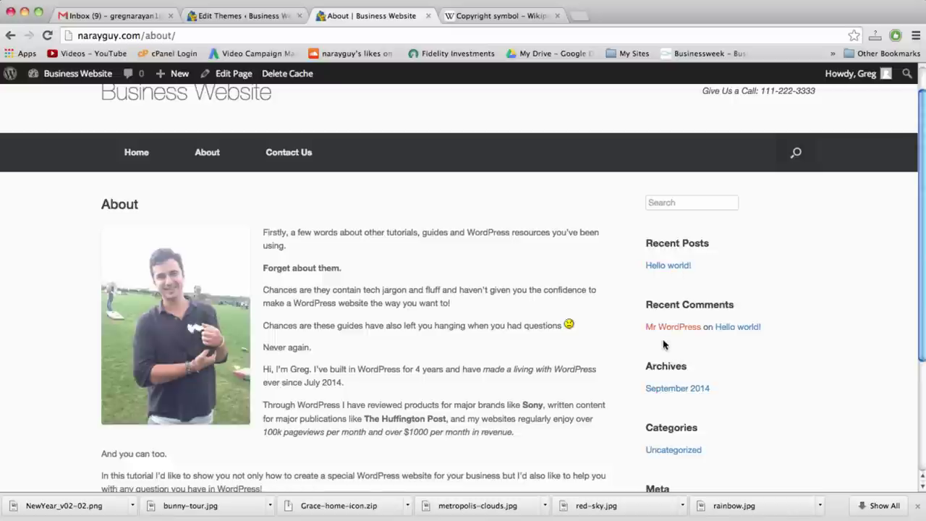
pyautogui.scroll(-2, 674, 320)
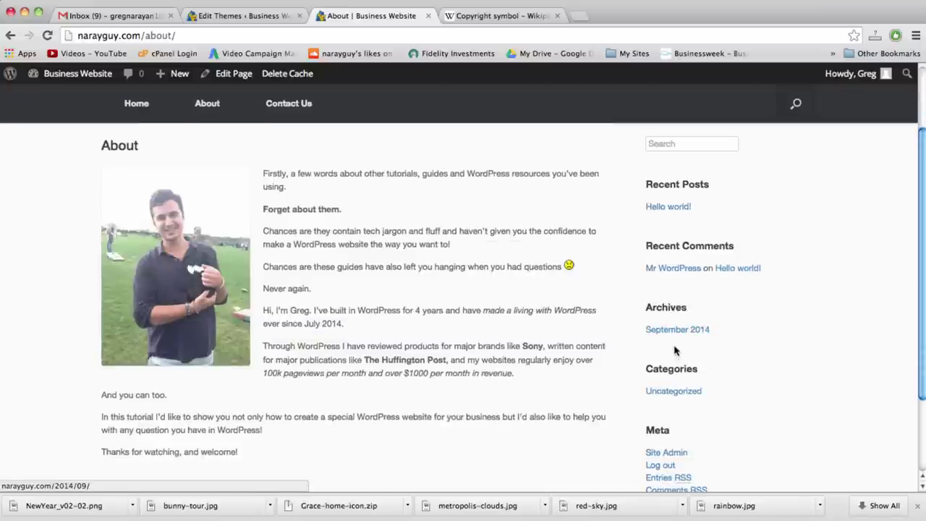
pyautogui.scroll(-1, 688, 340)
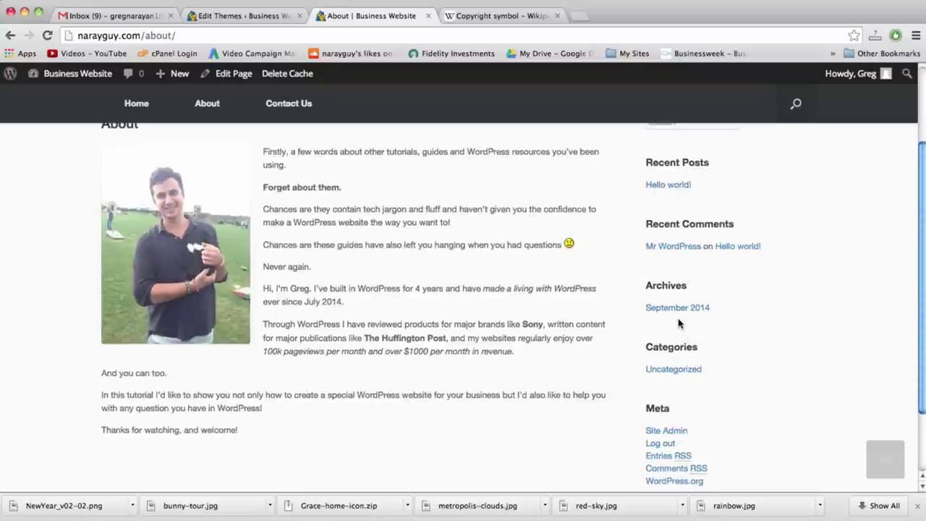
pyautogui.scroll(-1, 676, 322)
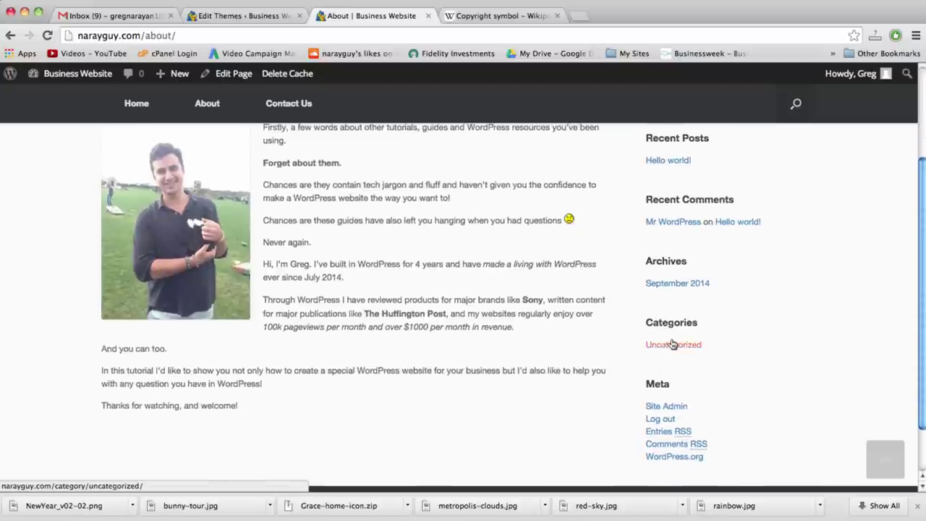
pyautogui.click(247, 13)
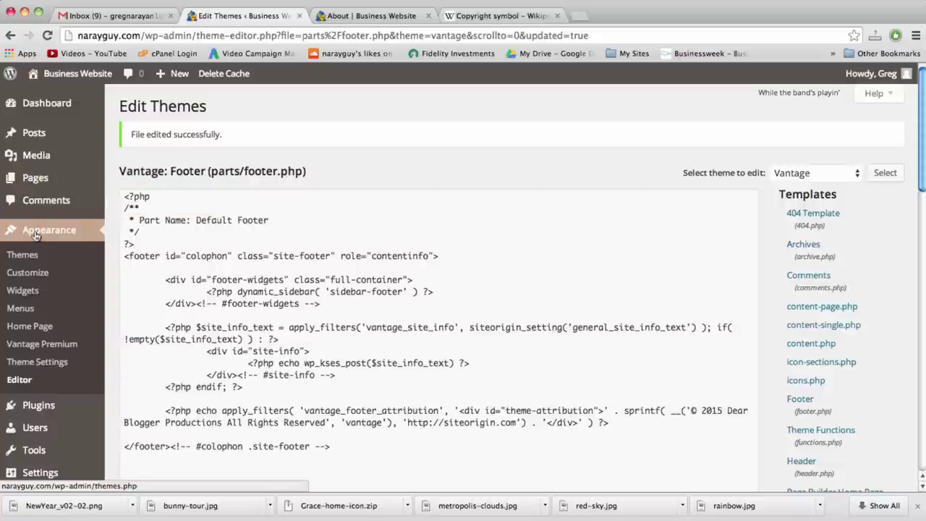
# Compare the Widgets screen with the About page sidebar, then reorder Archives, Categories and Recent Posts
pyautogui.click(29, 291)
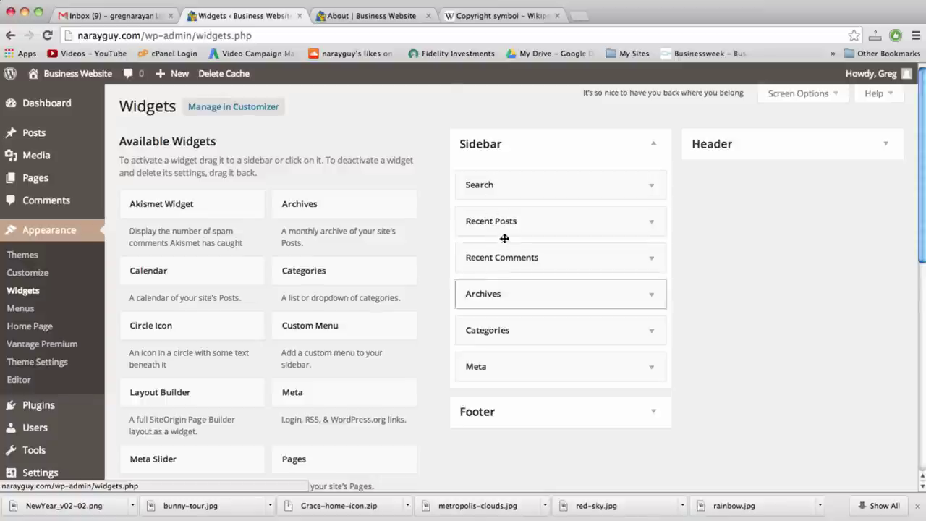
pyautogui.click(390, 21)
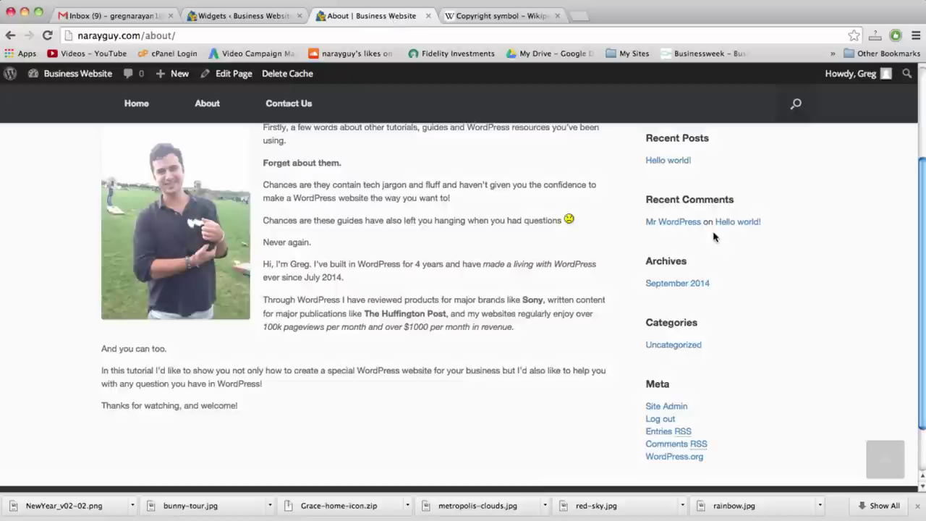
pyautogui.scroll(4, 709, 243)
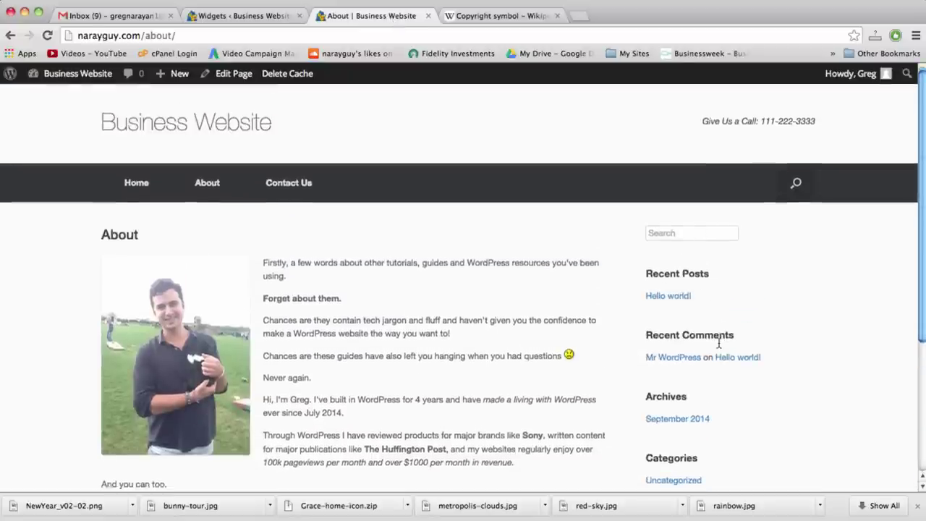
pyautogui.scroll(-1, 687, 405)
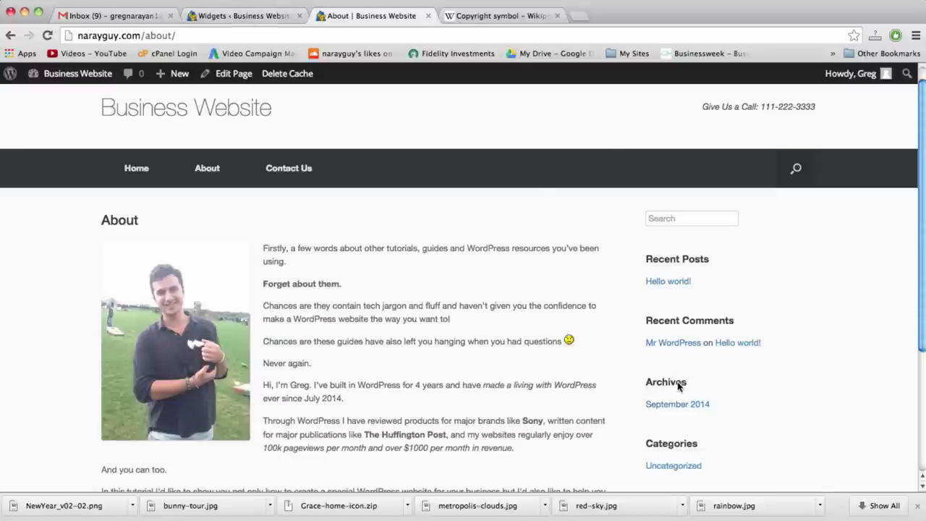
pyautogui.click(260, 21)
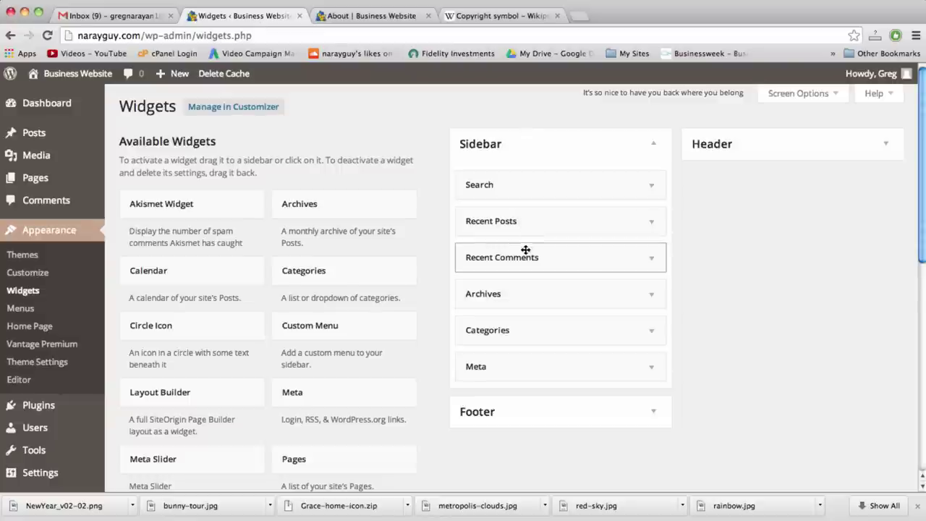
pyautogui.moveTo(525, 292); pyautogui.dragTo(527, 248)
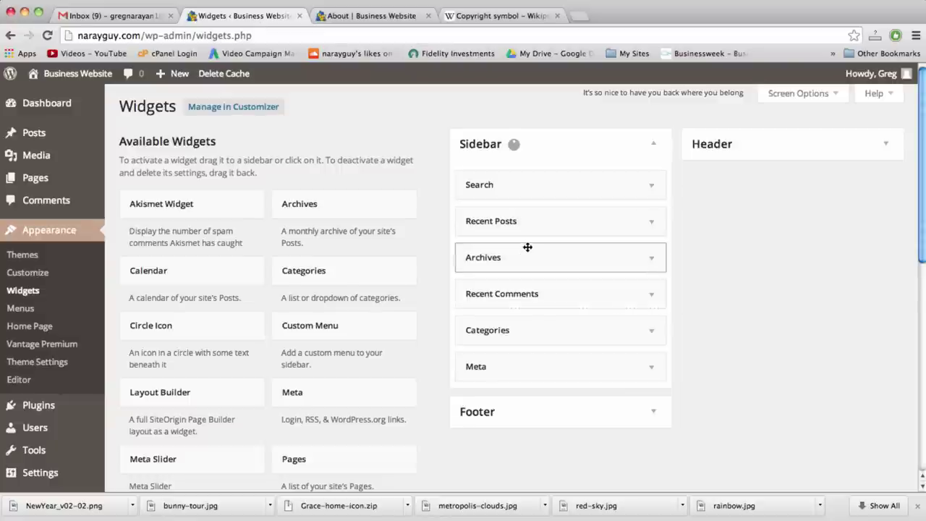
pyautogui.moveTo(533, 329); pyautogui.dragTo(527, 283)
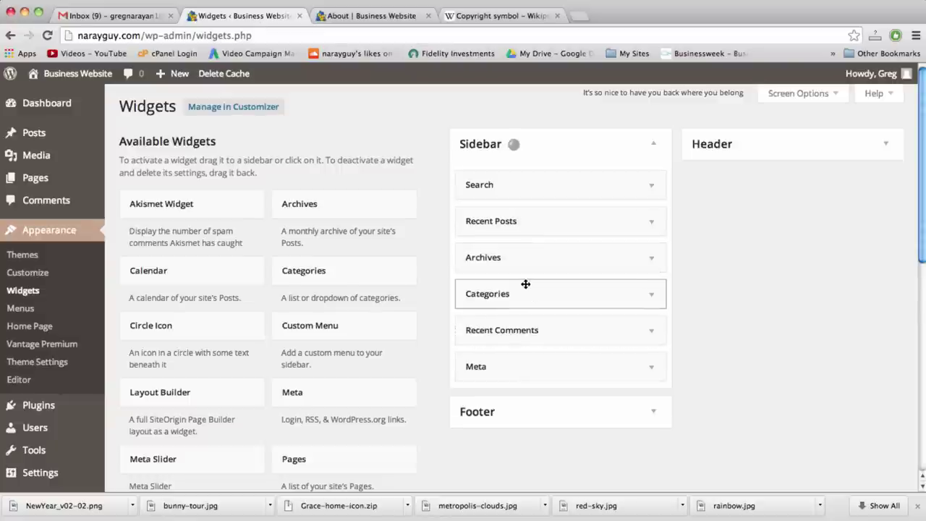
pyautogui.moveTo(510, 216); pyautogui.dragTo(507, 173)
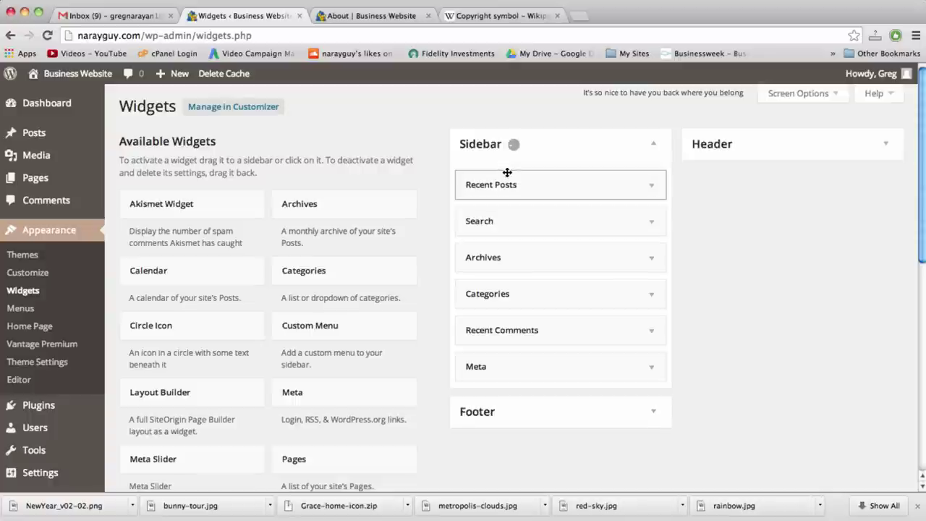
# Delete the Recent Posts, Archives, Categories and Recent Comments widgets, leaving Meta expanded
pyautogui.click(651, 185)
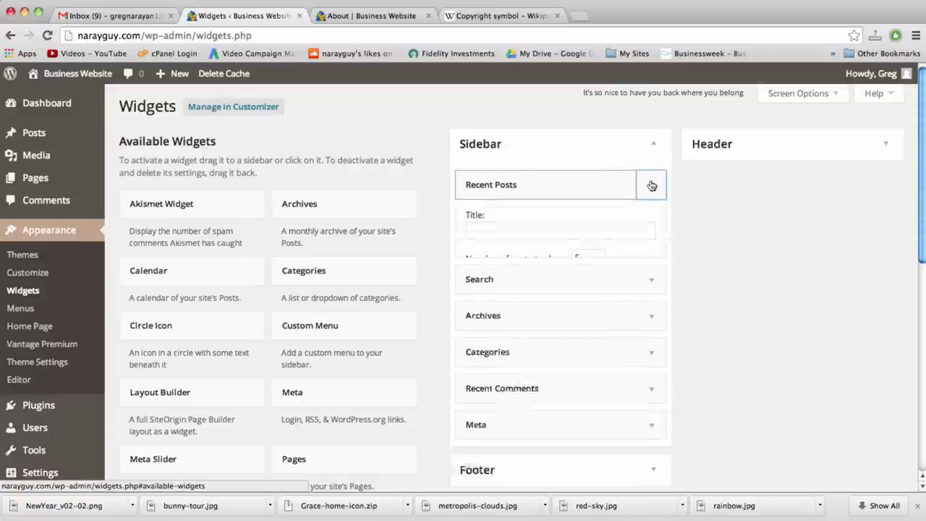
pyautogui.click(477, 304)
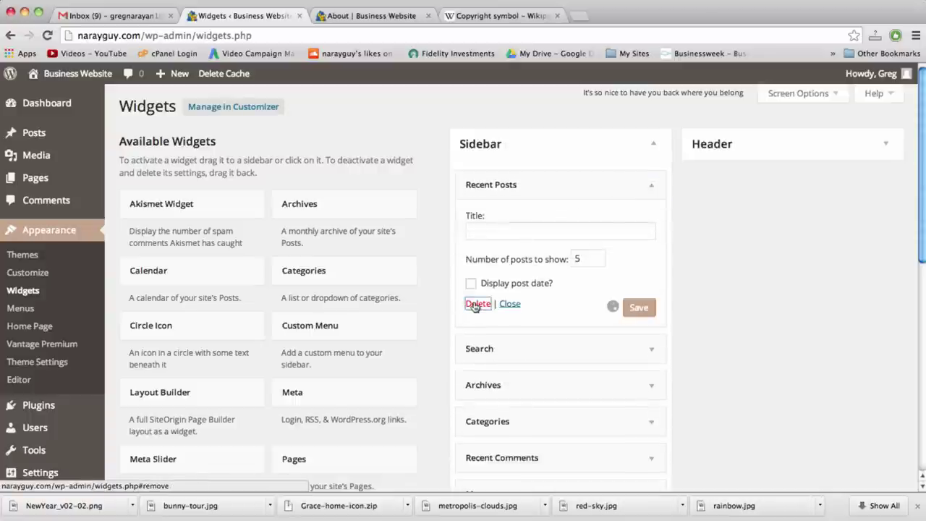
pyautogui.click(652, 223)
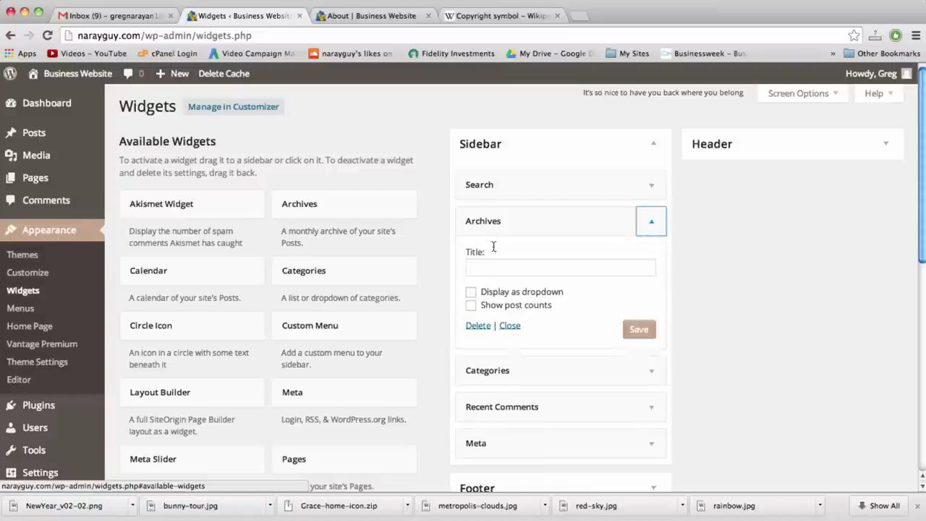
pyautogui.click(478, 326)
pyautogui.click(657, 229)
pyautogui.click(477, 338)
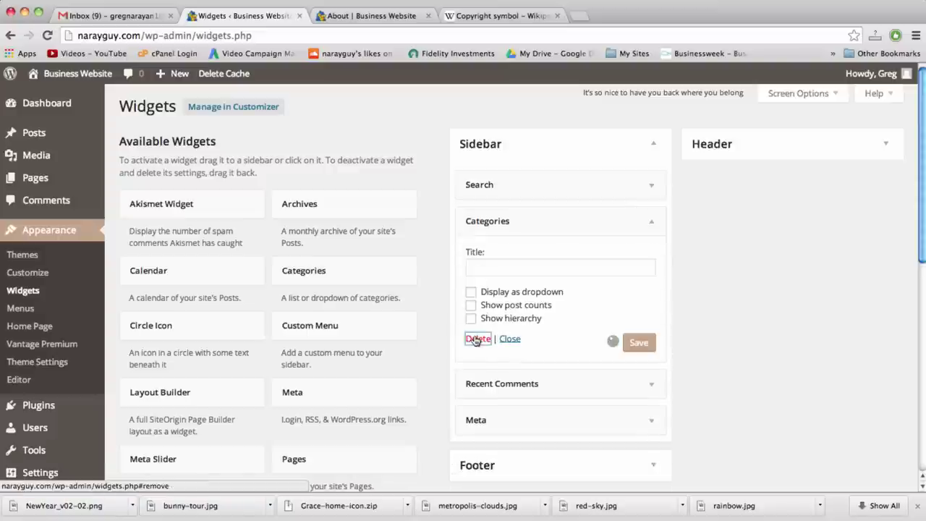
pyautogui.click(651, 221)
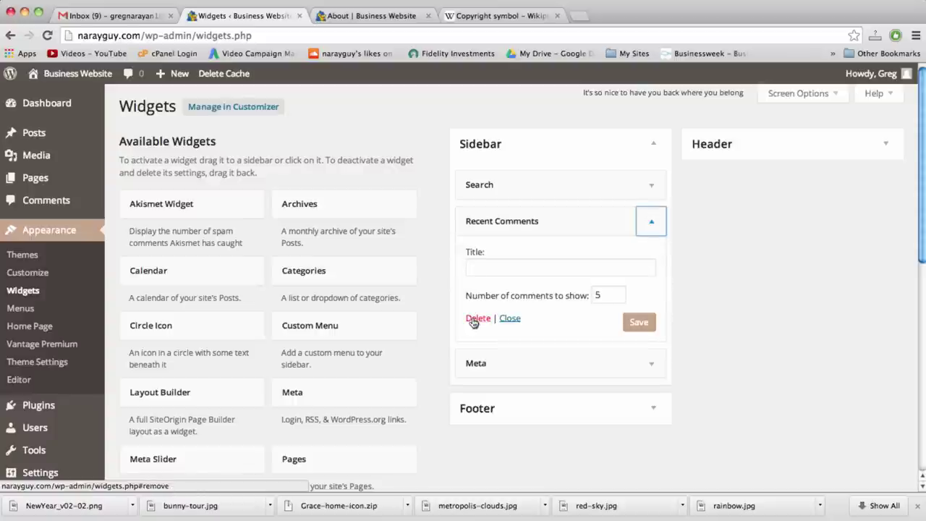
pyautogui.click(475, 320)
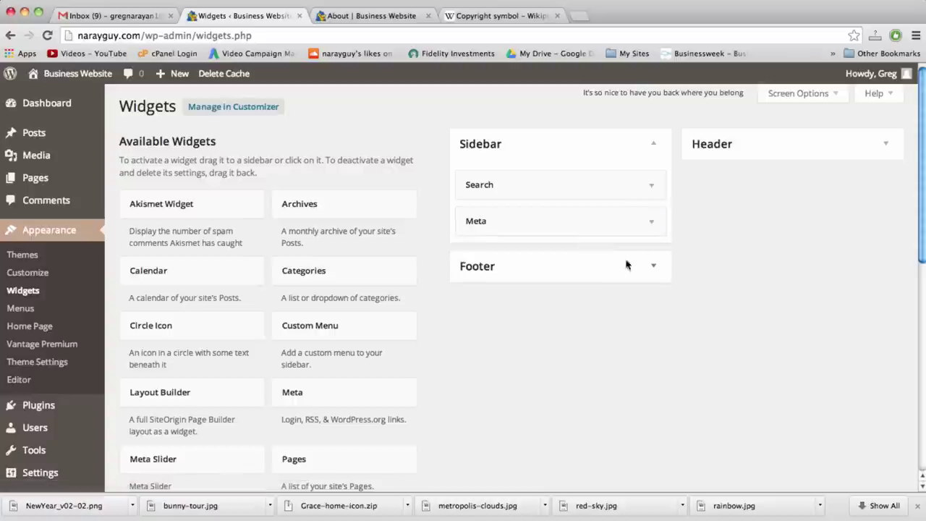
pyautogui.click(651, 221)
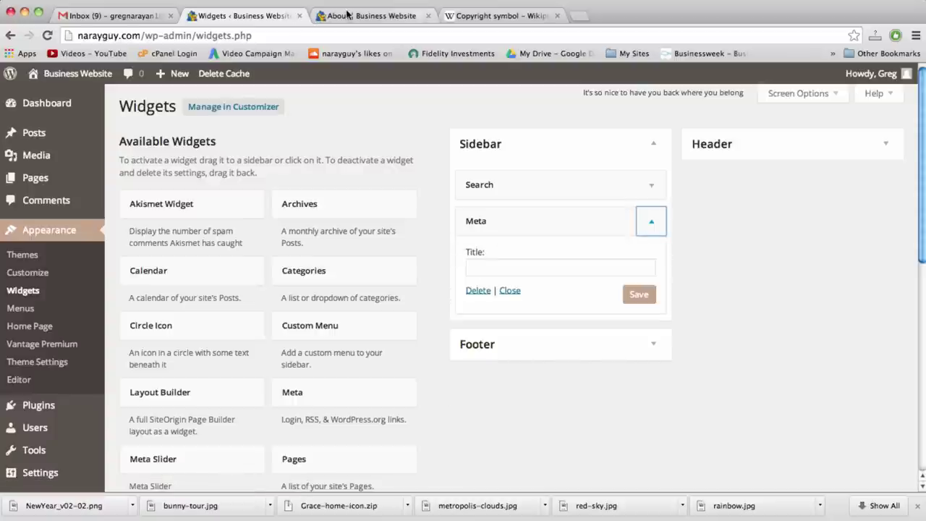
pyautogui.click(347, 15)
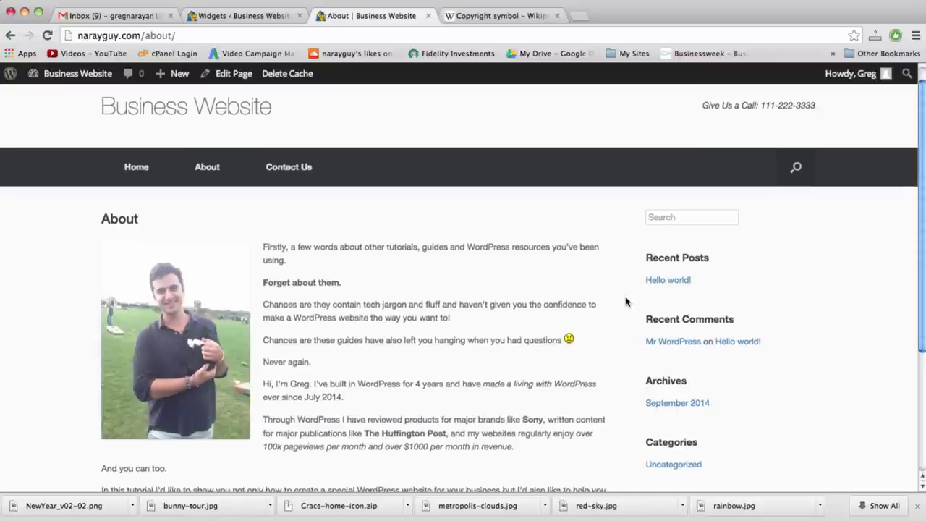
pyautogui.scroll(-5, 626, 300)
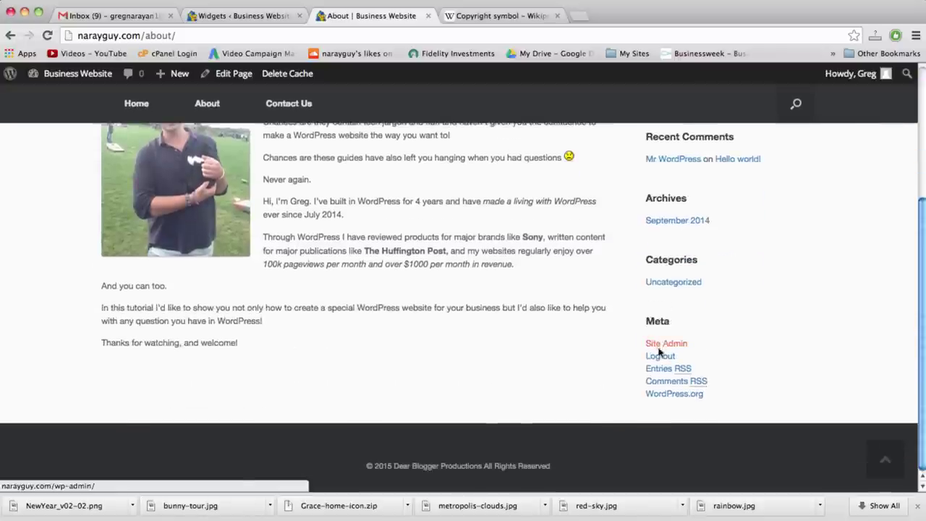
pyautogui.click(277, 16)
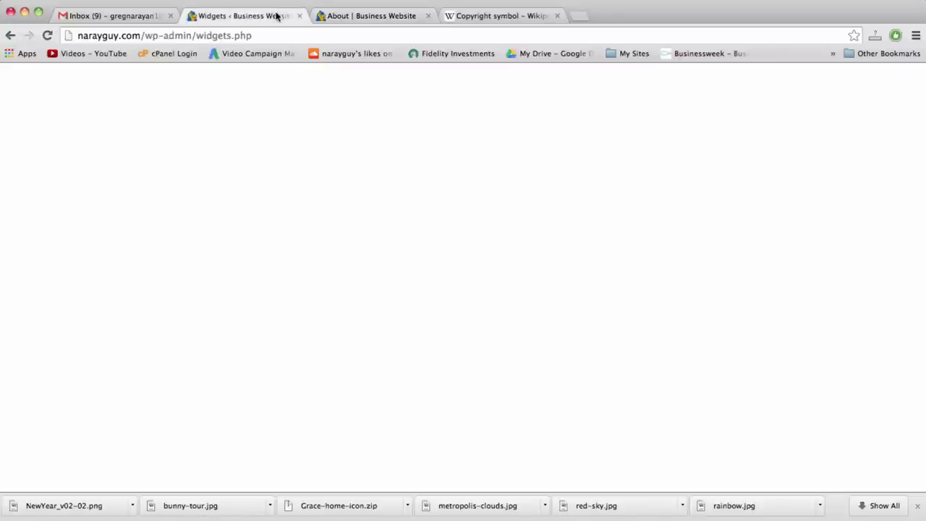
pyautogui.click(477, 290)
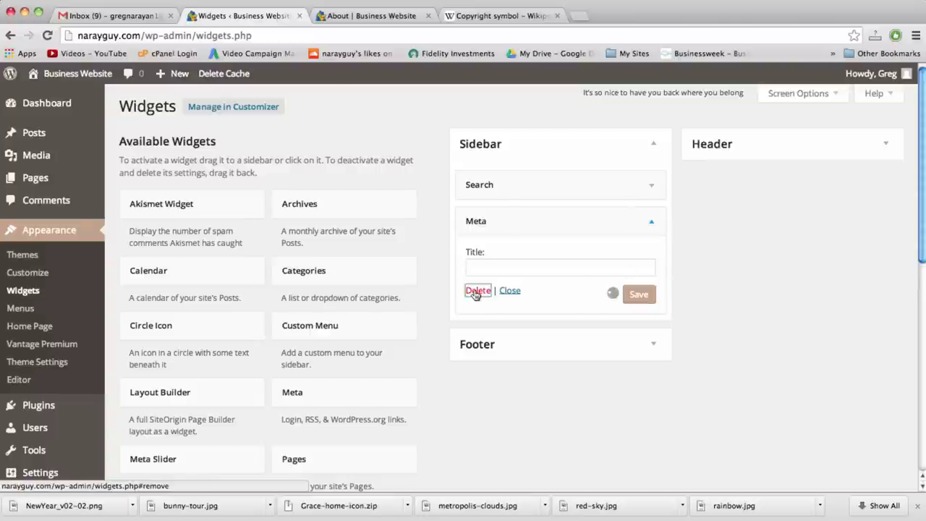
pyautogui.click(343, 16)
pyautogui.click(354, 34)
pyautogui.press('Return')
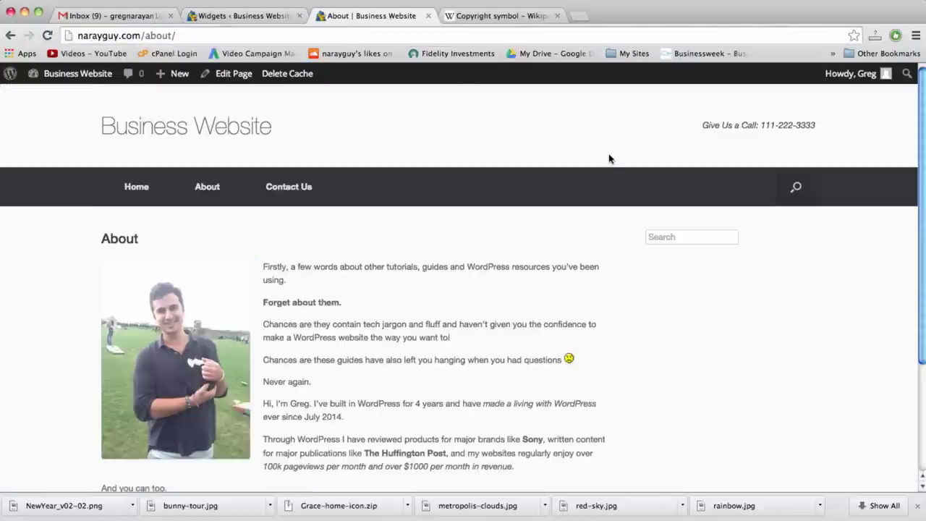
pyautogui.click(670, 239)
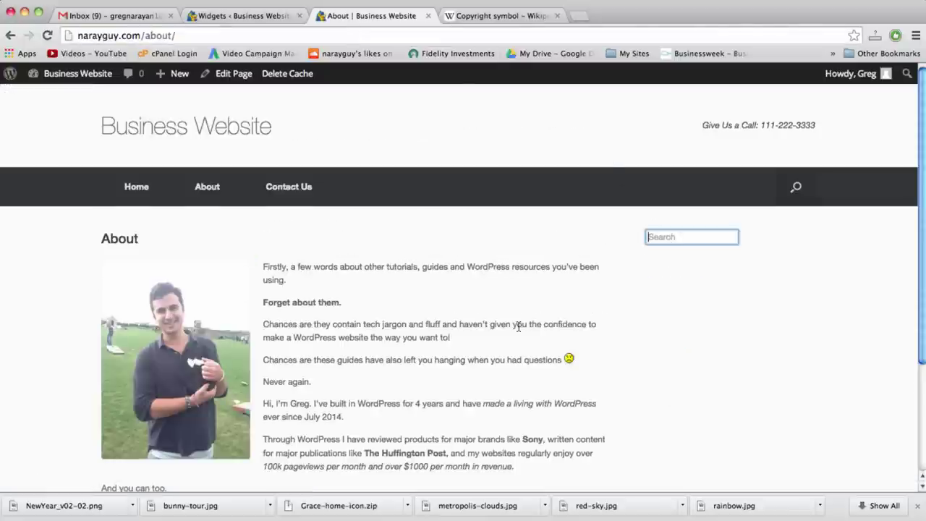
pyautogui.scroll(-5, 518, 327)
pyautogui.scroll(5, 518, 329)
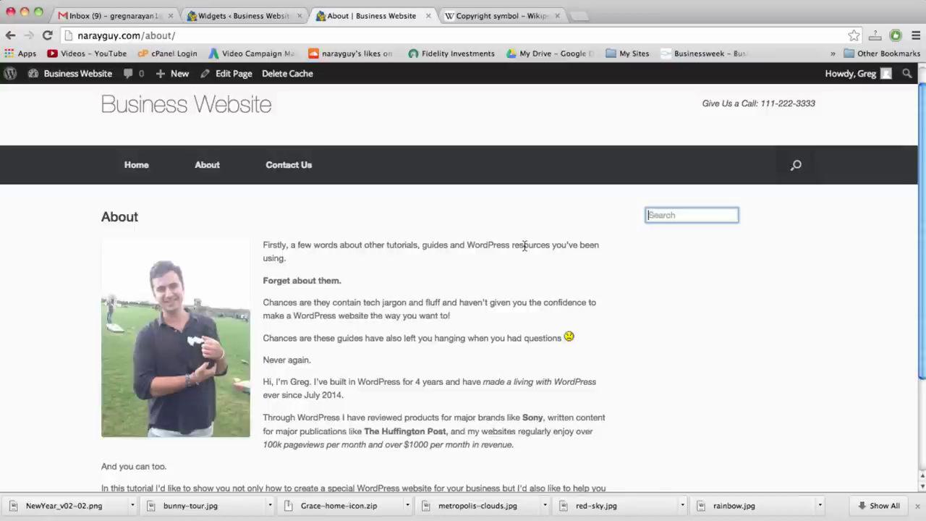
# Search for adsense in a new tab and open the AdSense list of ad units
pyautogui.click(581, 18)
pyautogui.write('adsense')
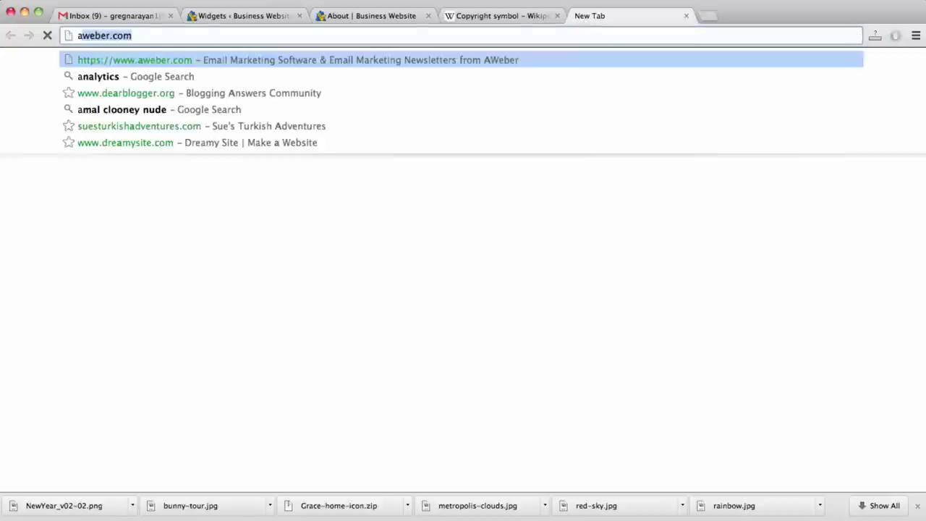
pyautogui.press('Return')
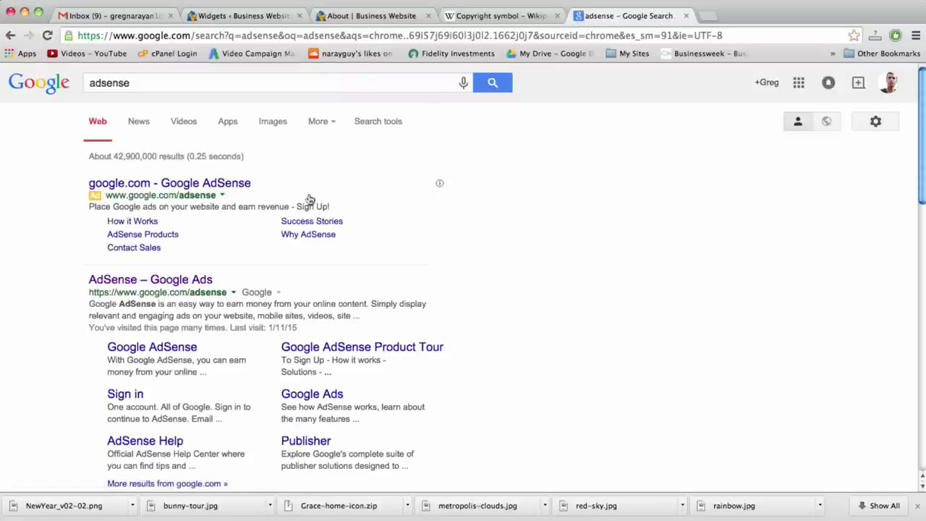
pyautogui.click(188, 280)
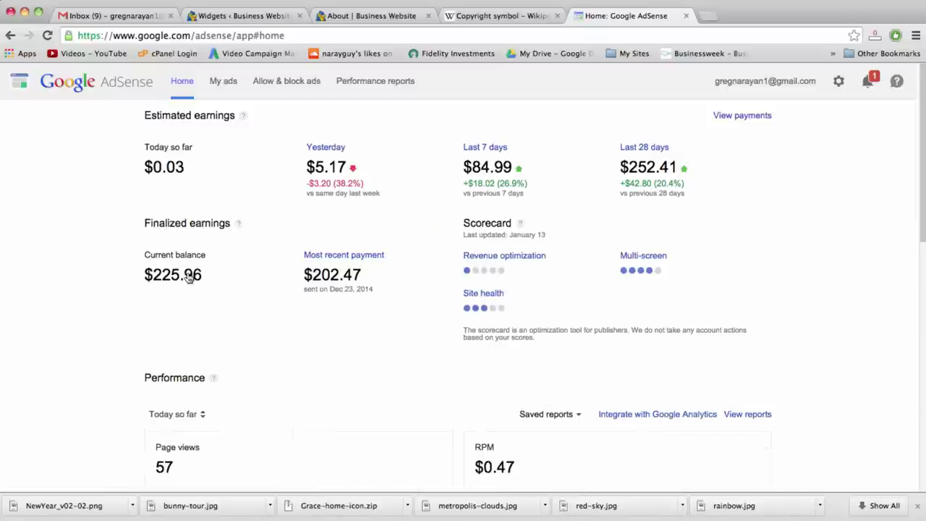
pyautogui.click(215, 82)
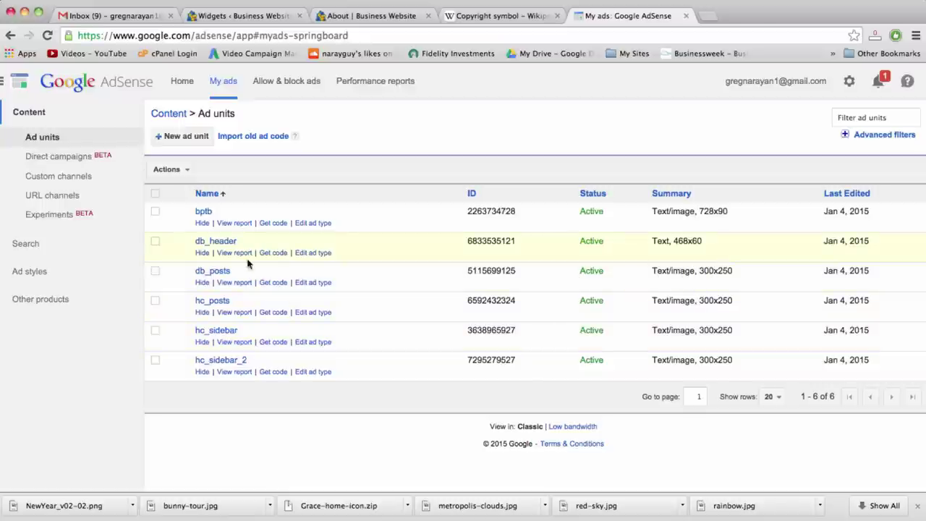
# Copy the db_posts ad unit's code and close the code window
pyautogui.click(269, 283)
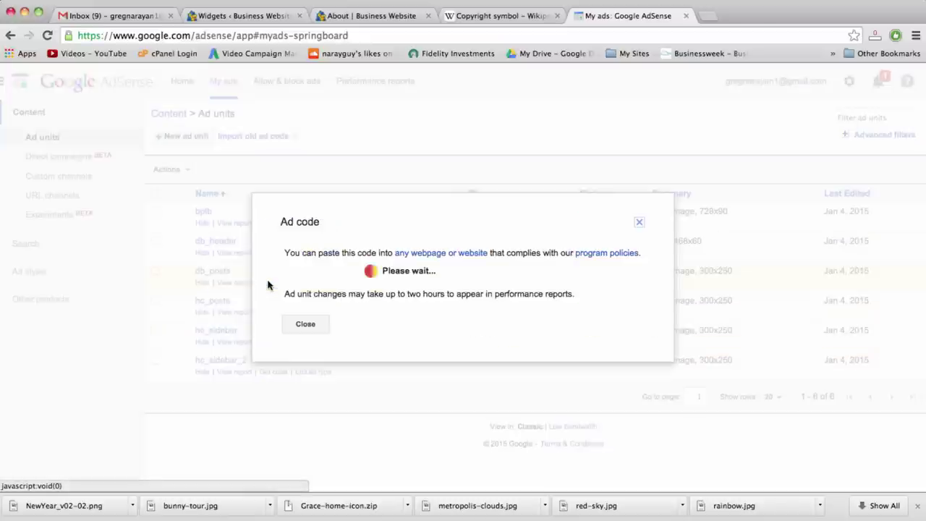
pyautogui.click(391, 269)
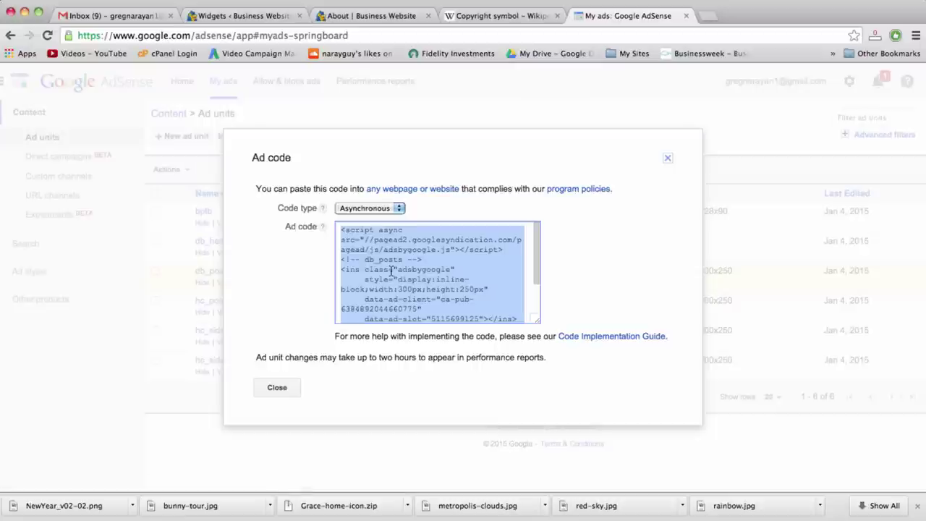
pyautogui.rightClick(386, 270)
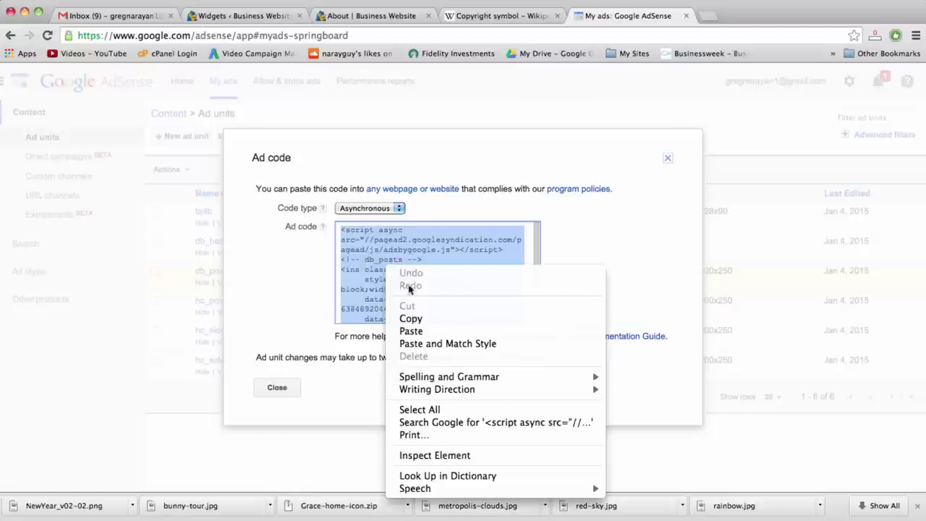
pyautogui.click(413, 320)
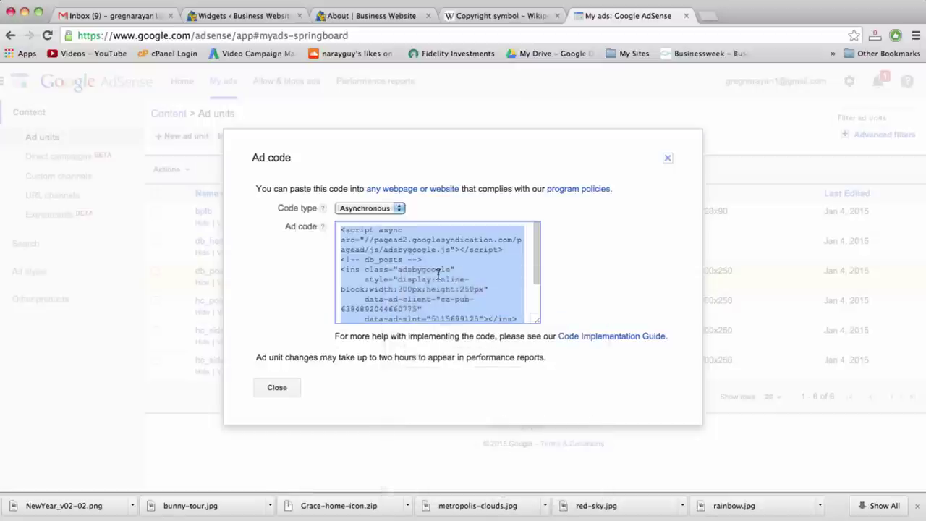
pyautogui.click(284, 387)
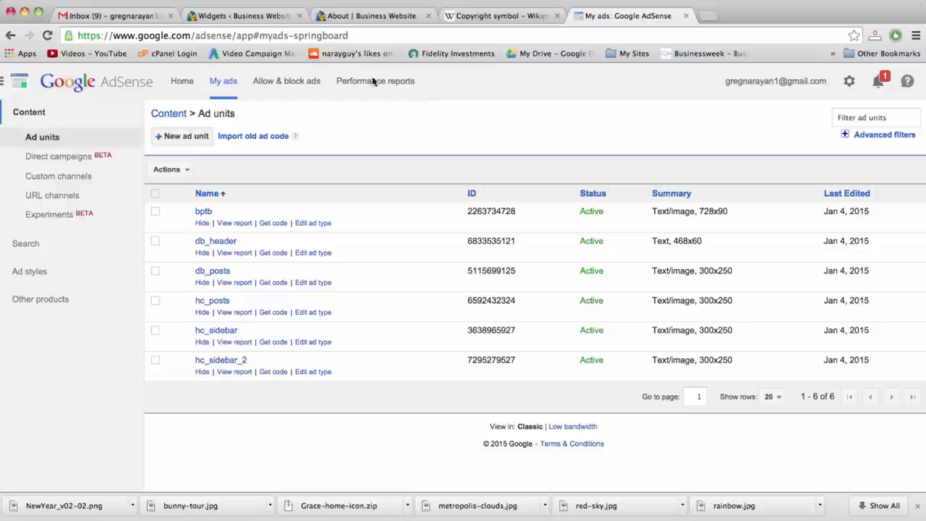
# Add a Text widget to the Sidebar on the Widgets page
pyautogui.click(262, 15)
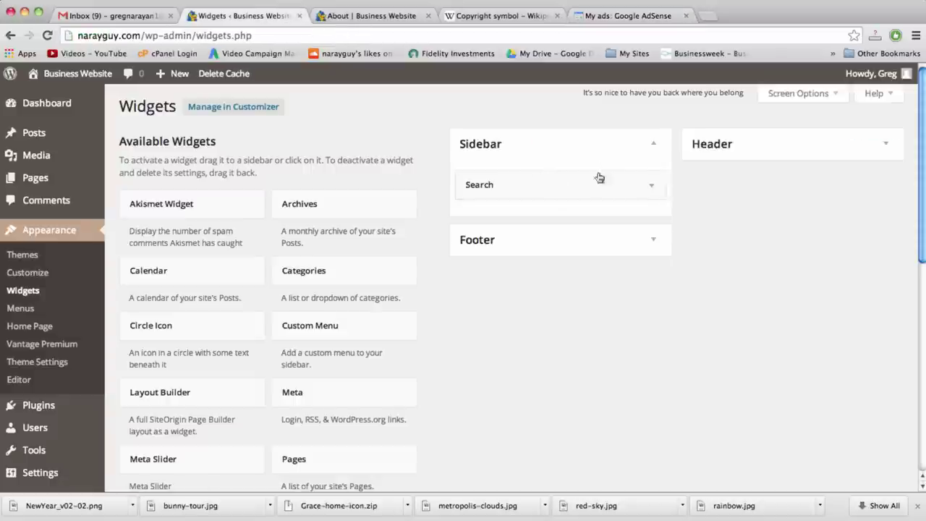
pyautogui.scroll(-8, 438, 247)
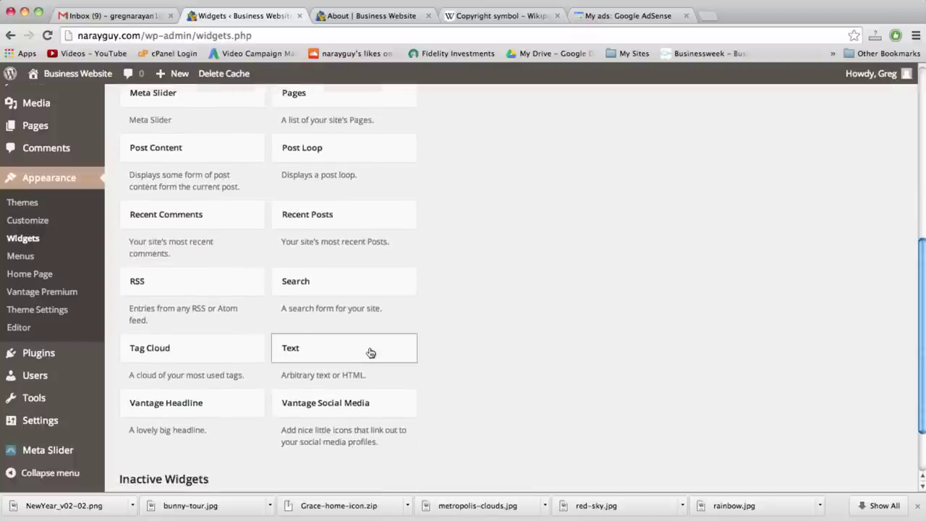
pyautogui.click(370, 352)
pyautogui.scroll(-2, 461, 398)
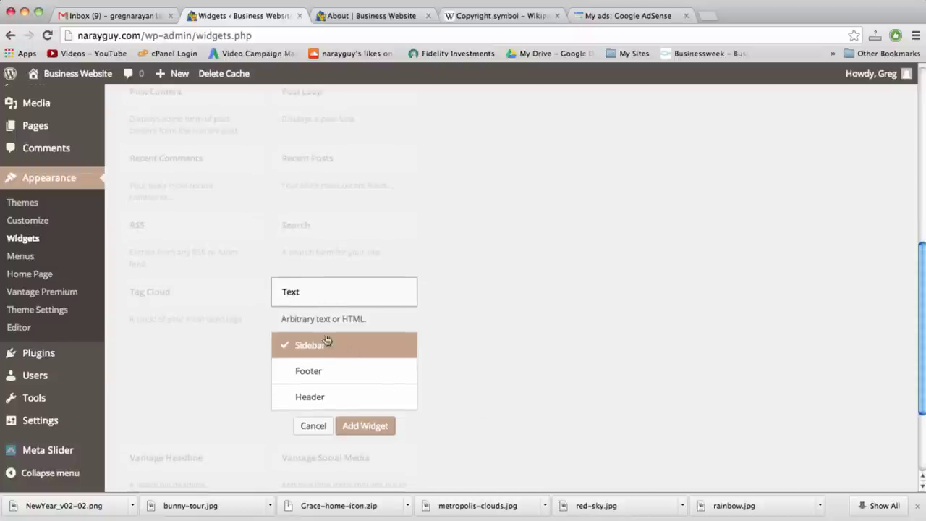
pyautogui.click(361, 426)
# Paste the db_posts AdSense code into the Text widget, save it and collapse it
pyautogui.click(534, 355)
pyautogui.rightClick(534, 355)
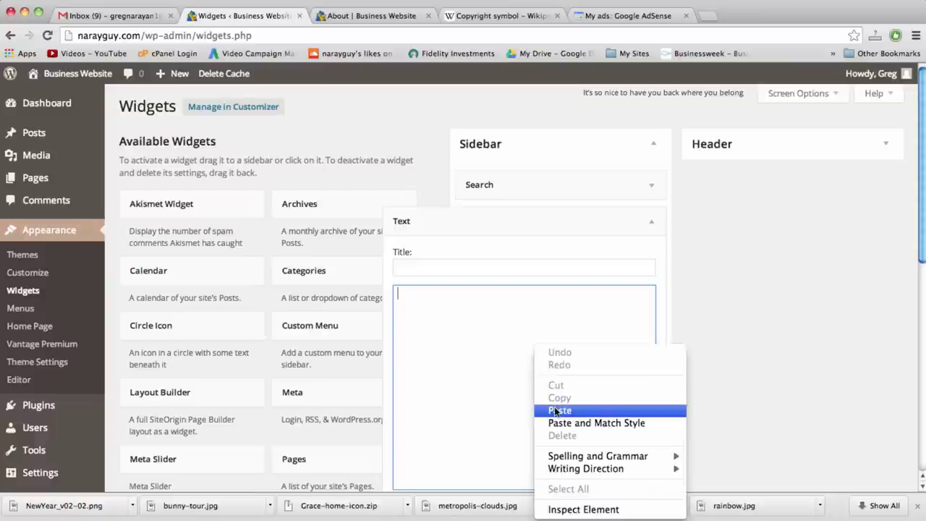
pyautogui.click(557, 411)
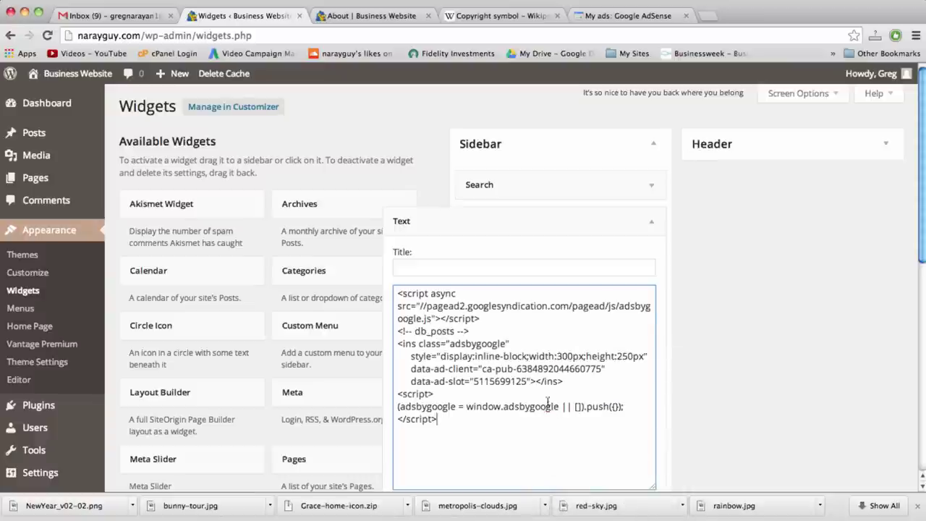
pyautogui.scroll(-2, 462, 431)
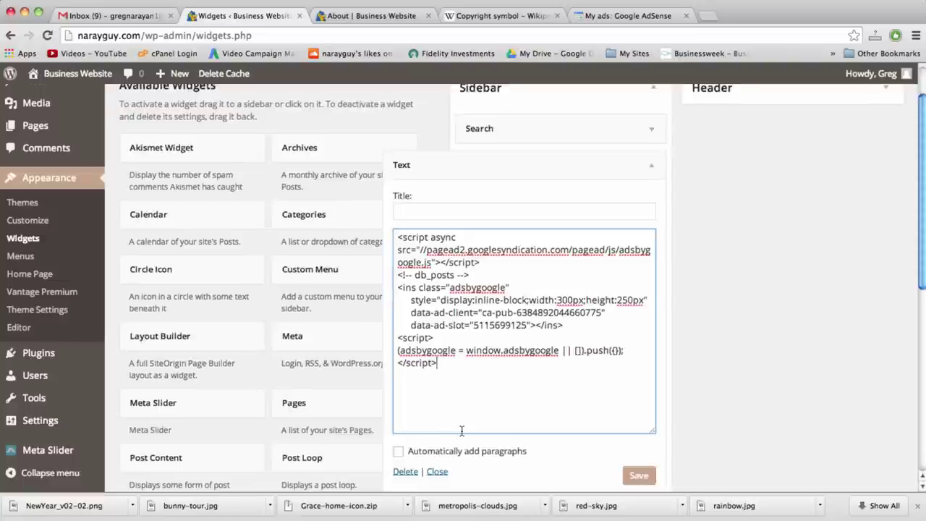
pyautogui.scroll(-2, 462, 431)
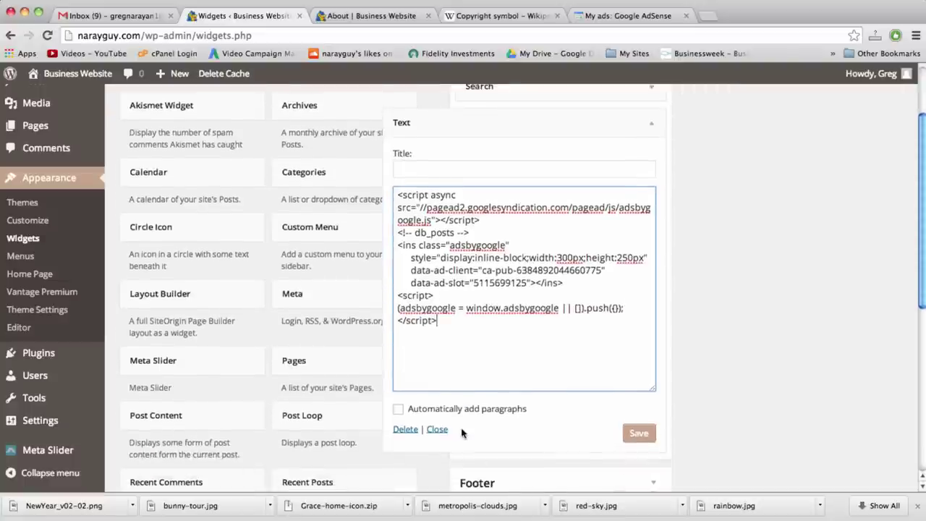
pyautogui.click(638, 433)
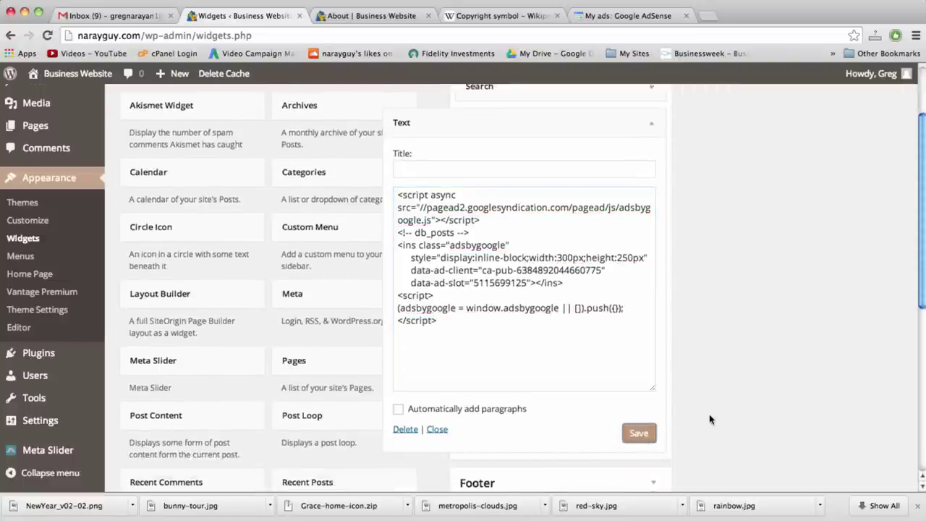
pyautogui.scroll(3, 709, 420)
pyautogui.click(654, 223)
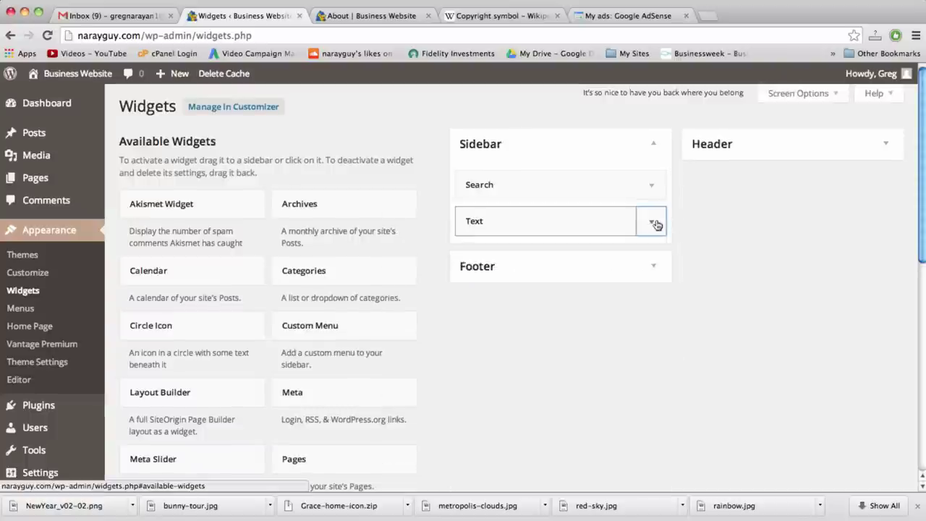
pyautogui.click(370, 17)
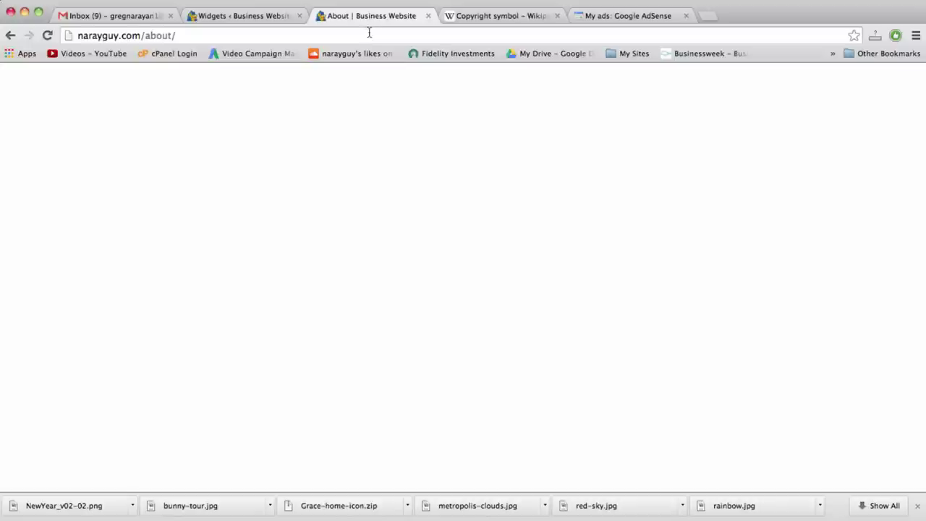
# Reload the About page to pick up the new sidebar ad
pyautogui.click(369, 32)
pyautogui.press('Return')
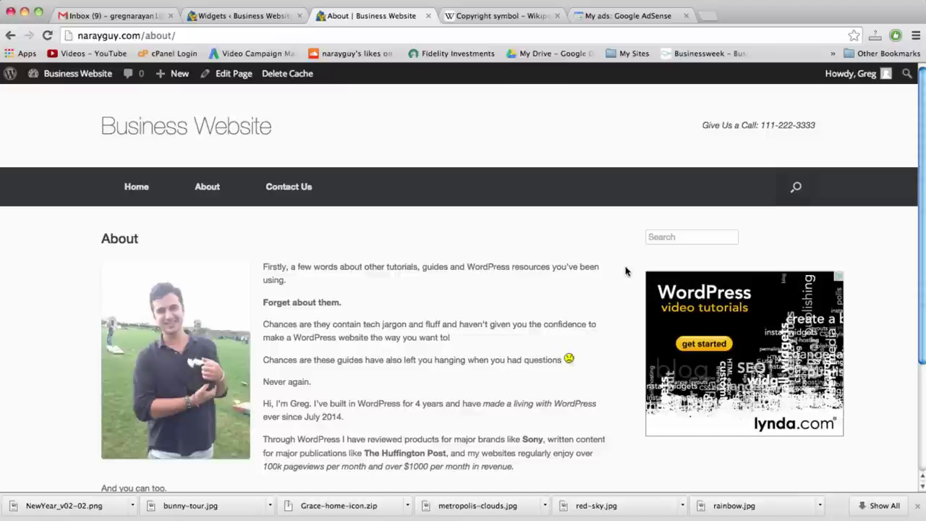
pyautogui.scroll(-1, 626, 271)
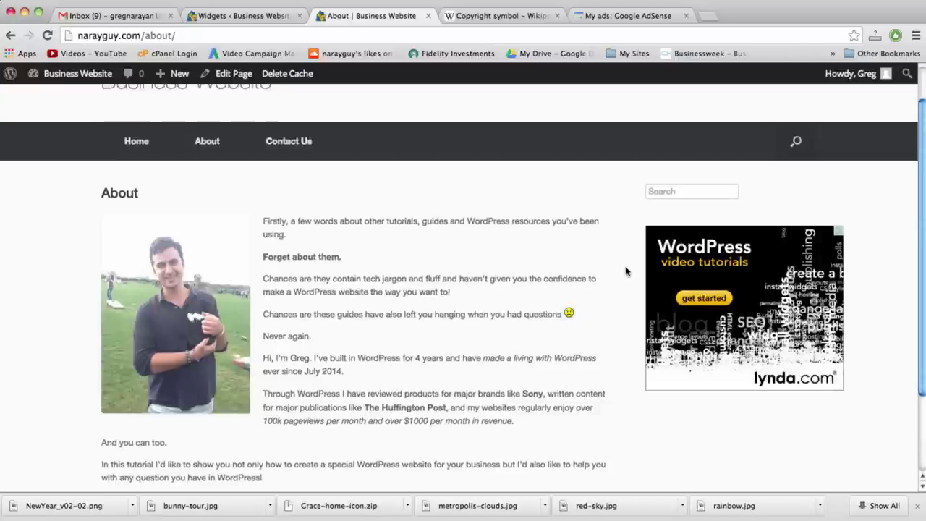
# Check the lynda.com WordPress video tutorials ad shown beneath the sidebar Search box
pyautogui.click(653, 191)
pyautogui.click(584, 219)
pyautogui.doubleClick(580, 224)
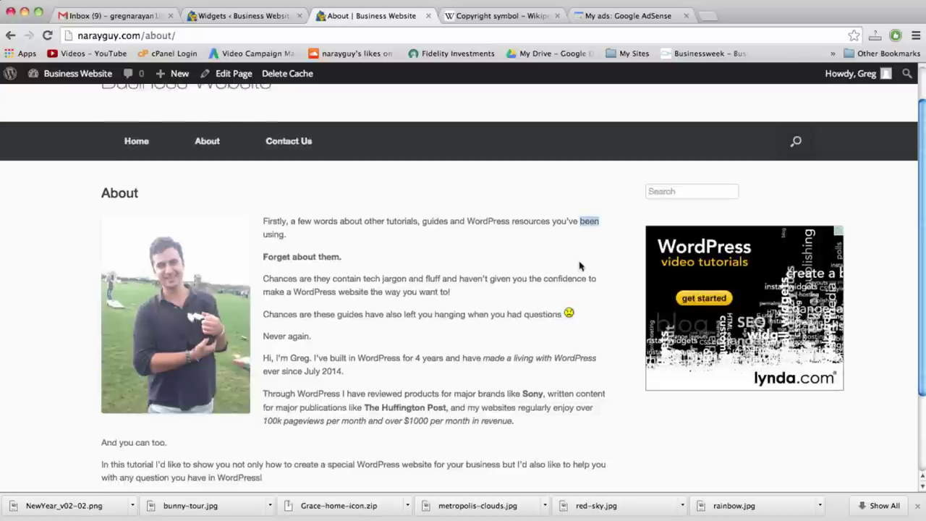
pyautogui.doubleClick(580, 278)
pyautogui.scroll(2, 580, 280)
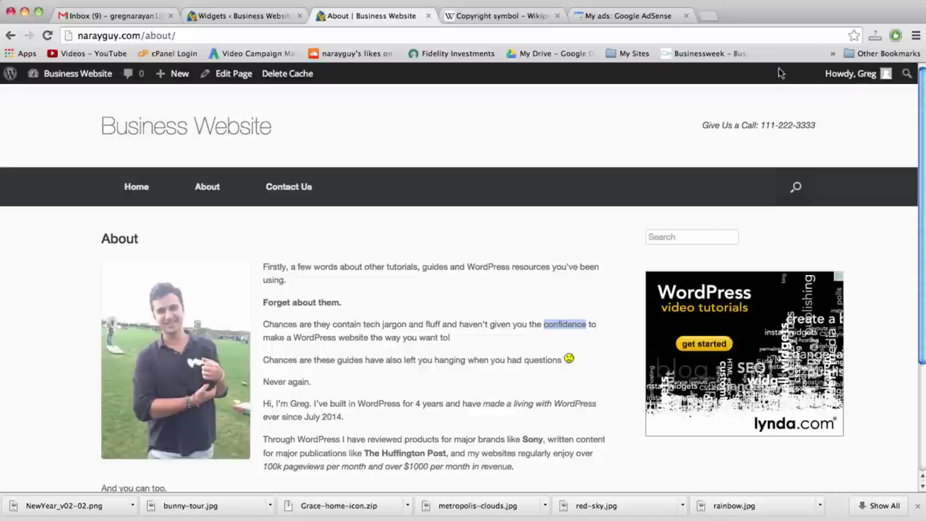
pyautogui.scroll(-4, 874, 273)
pyautogui.scroll(4, 874, 273)
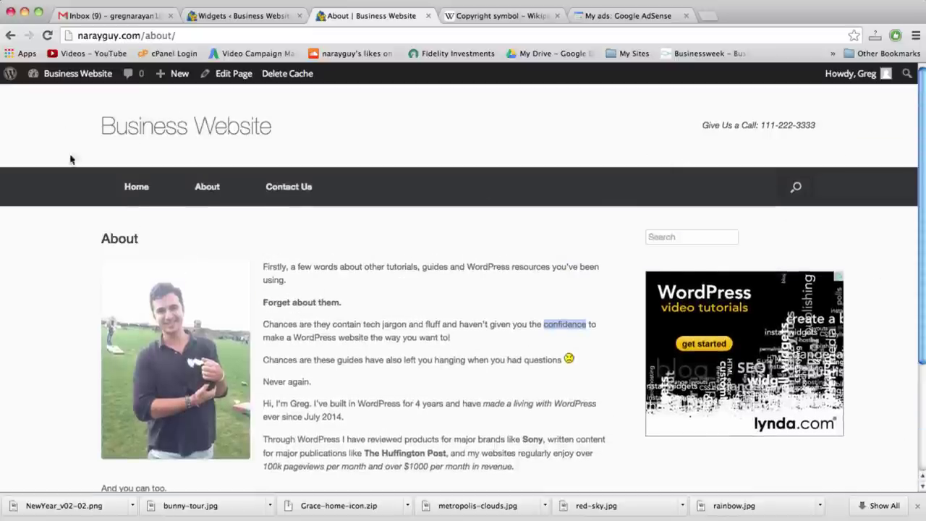
pyautogui.scroll(-1, 832, 195)
pyautogui.scroll(-4, 832, 198)
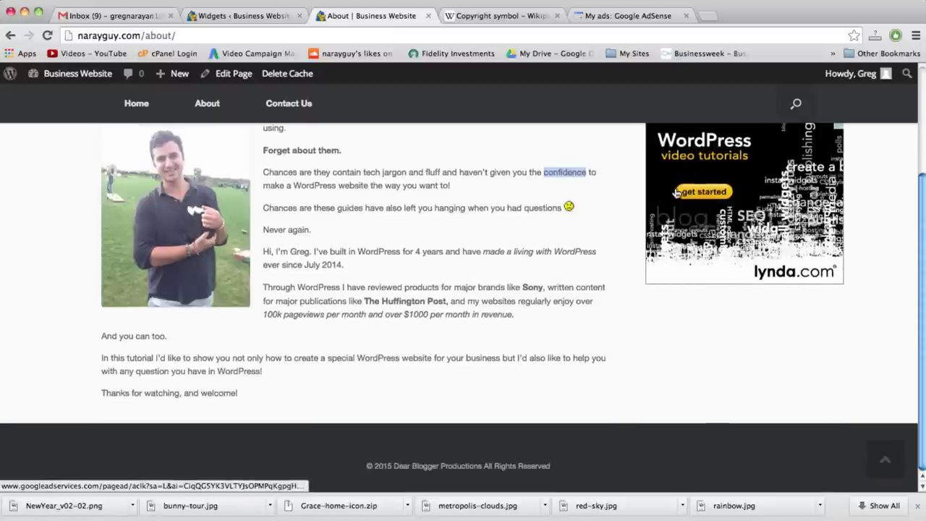
pyautogui.scroll(5, 651, 337)
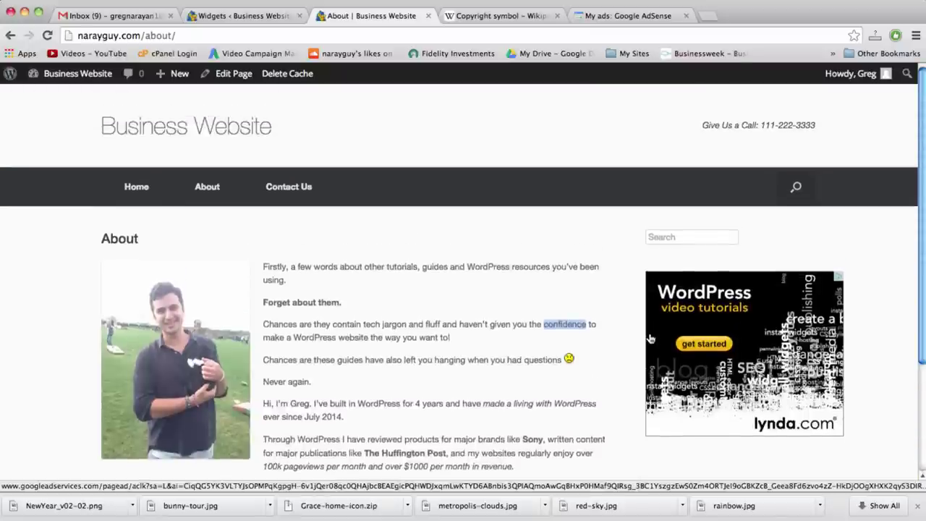
pyautogui.click(678, 239)
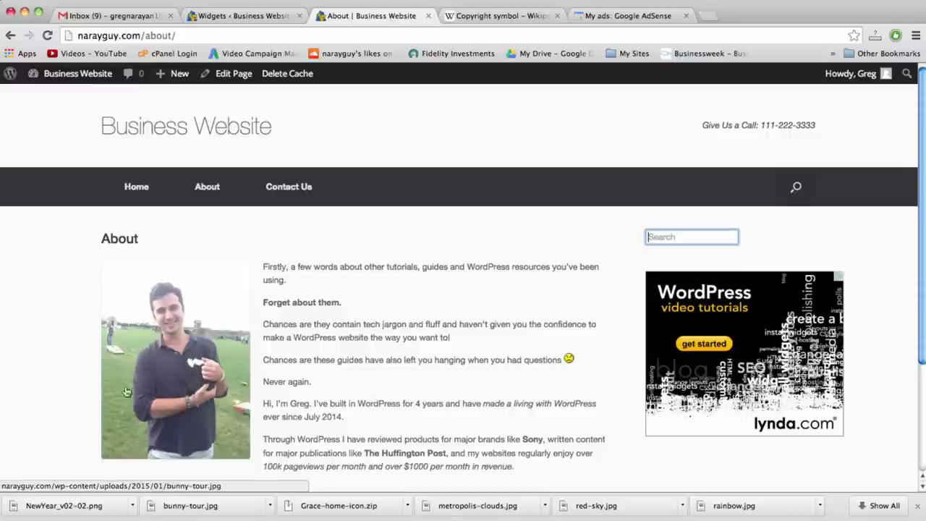
# Browse the About page text, header site title and Give Us a Call line
pyautogui.scroll(-5, 413, 294)
pyautogui.scroll(5, 414, 297)
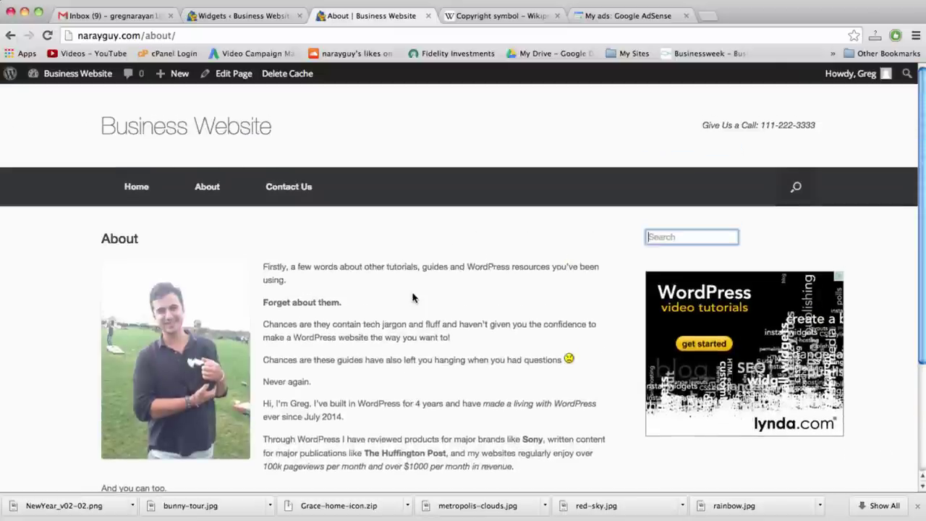
pyautogui.doubleClick(489, 267)
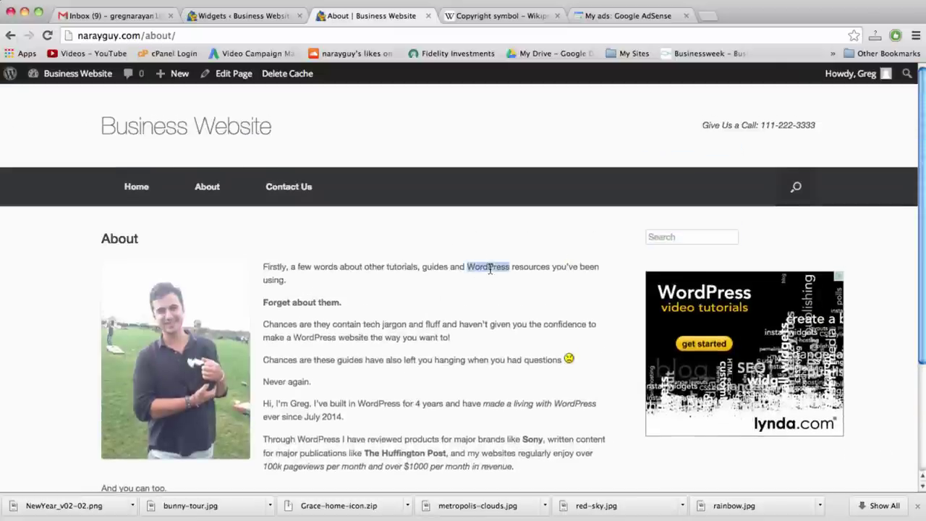
pyautogui.doubleClick(495, 324)
pyautogui.click(494, 359)
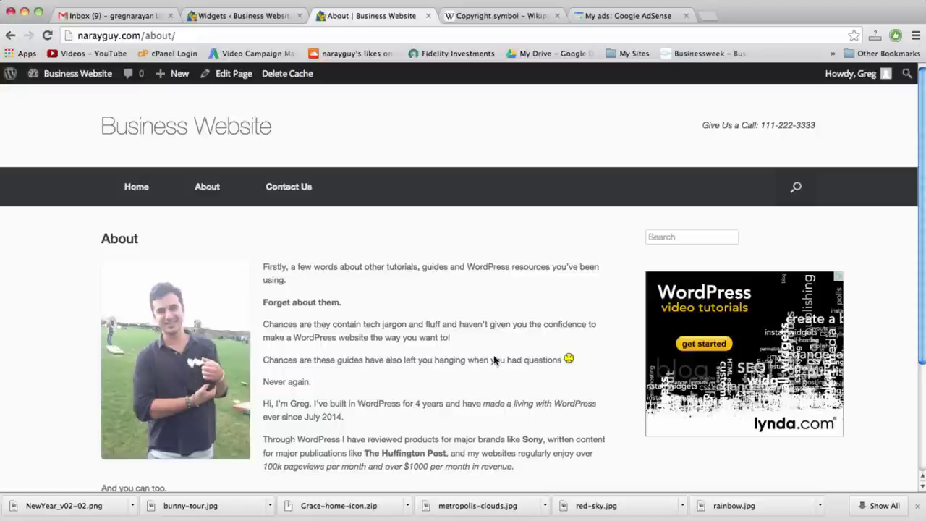
pyautogui.tripleClick(605, 130)
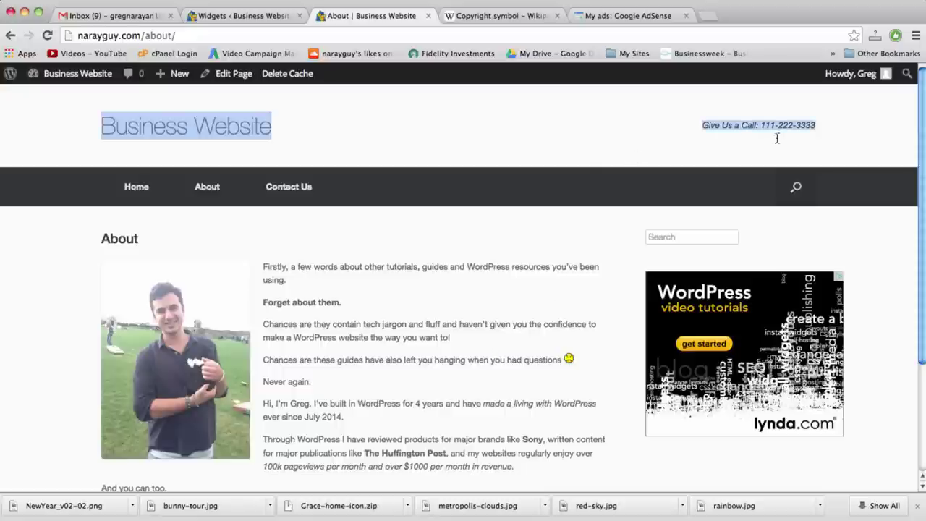
pyautogui.click(811, 128)
pyautogui.moveTo(747, 126); pyautogui.dragTo(701, 125)
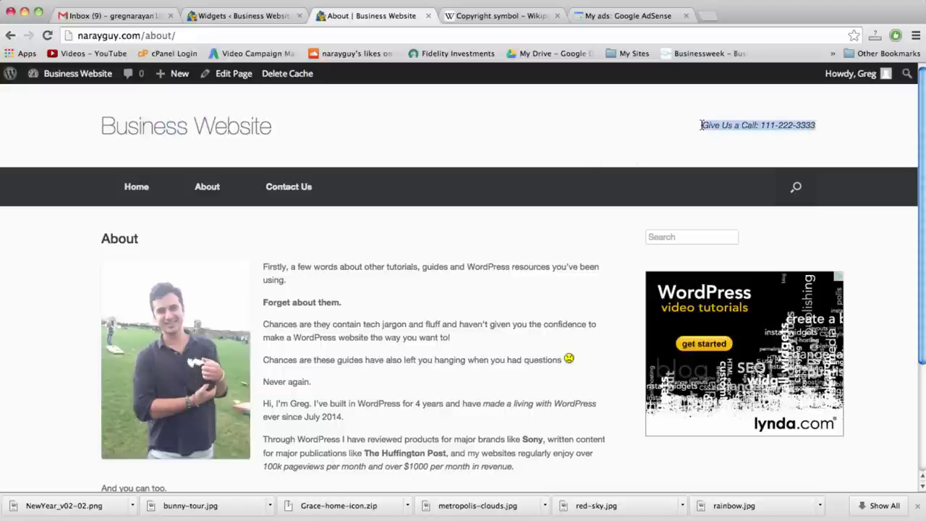
pyautogui.click(701, 125)
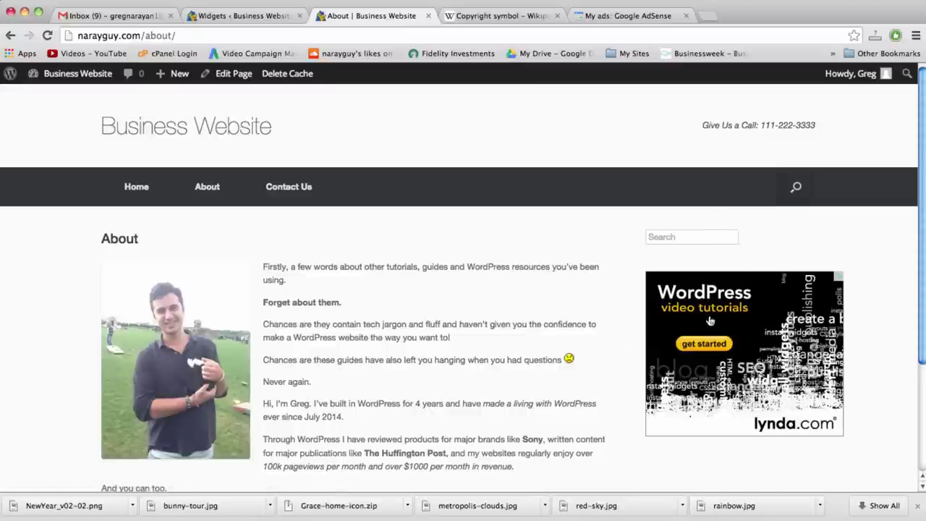
pyautogui.click(721, 233)
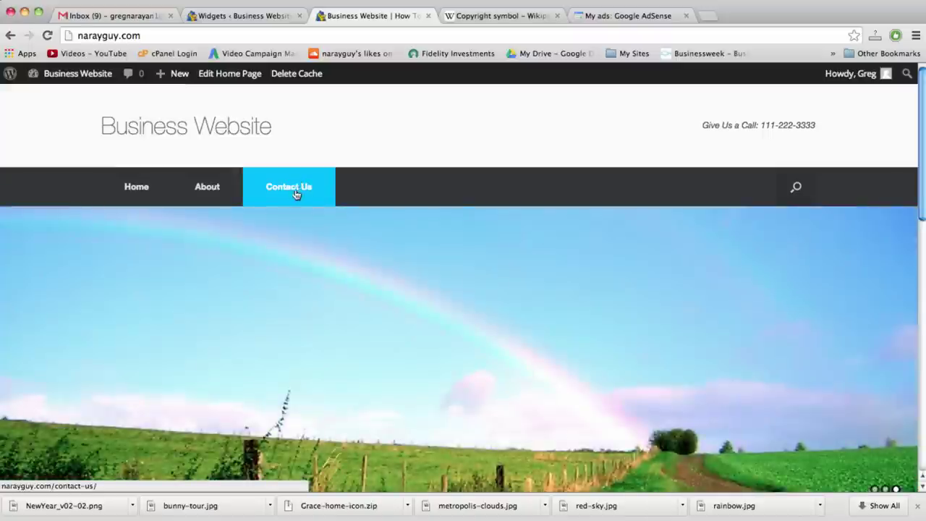
# Confirm the Contact Us page is blank except for the sidebar ad, then return to Widgets
pyautogui.click(292, 187)
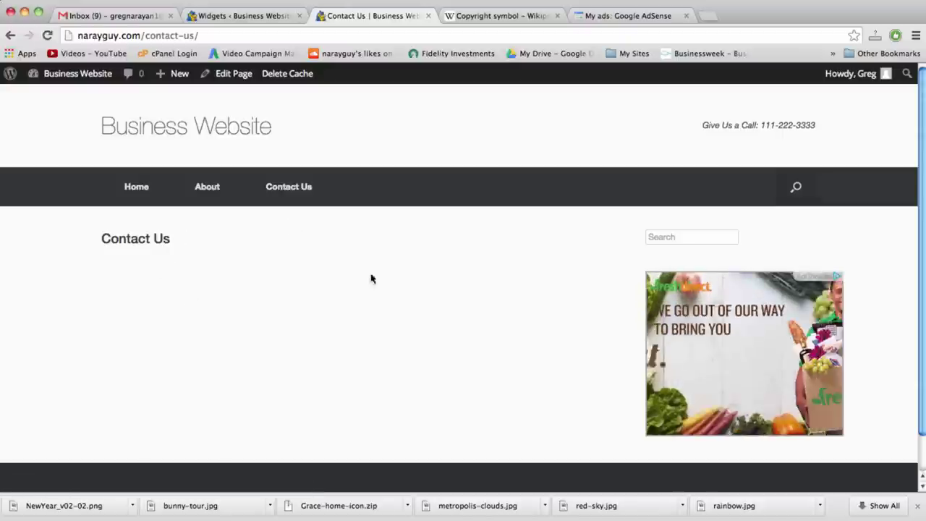
pyautogui.scroll(-2, 432, 275)
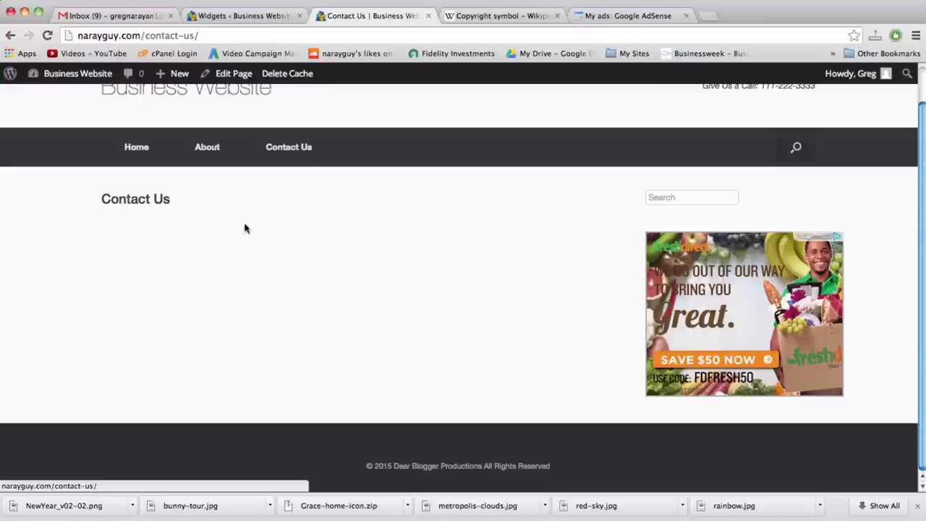
pyautogui.doubleClick(157, 203)
pyautogui.click(156, 203)
pyautogui.doubleClick(156, 203)
pyautogui.click(157, 203)
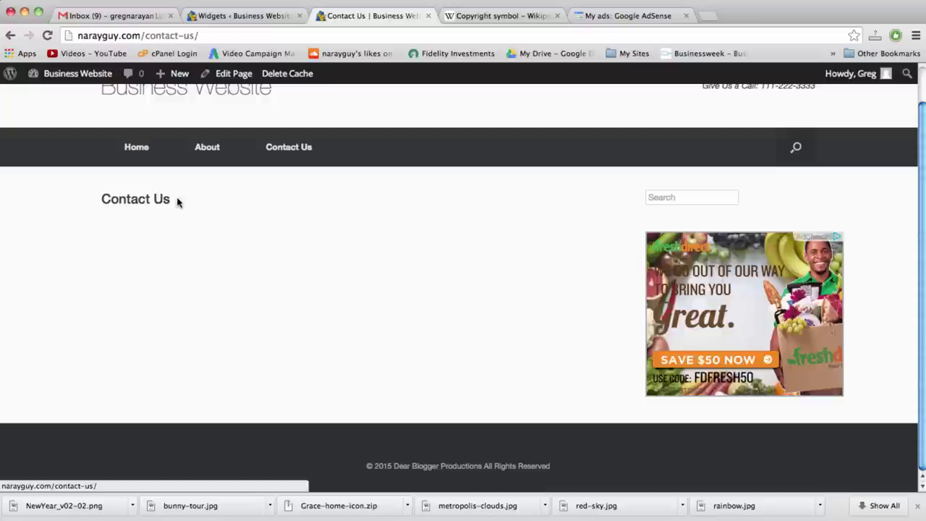
pyautogui.doubleClick(161, 199)
pyautogui.click(172, 201)
pyautogui.click(266, 15)
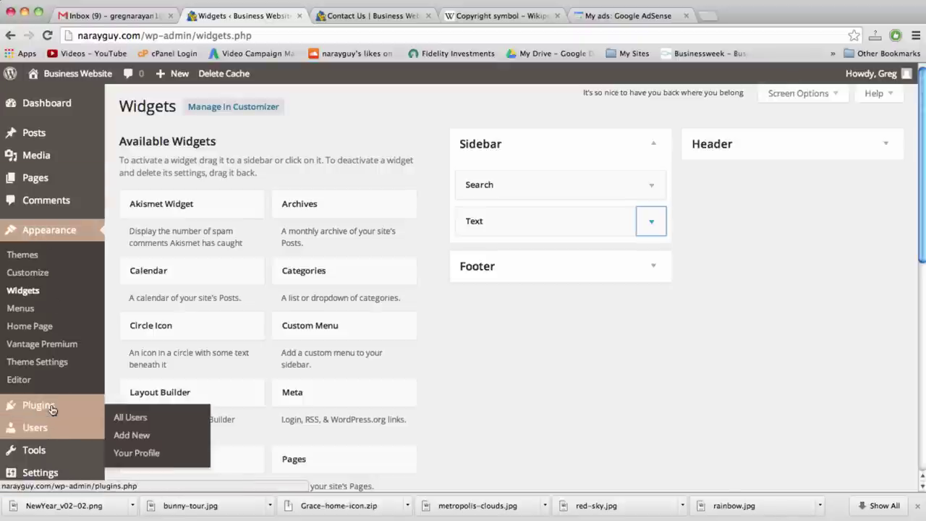
# Go to the Plugins > Add New page
pyautogui.moveTo(52, 408)
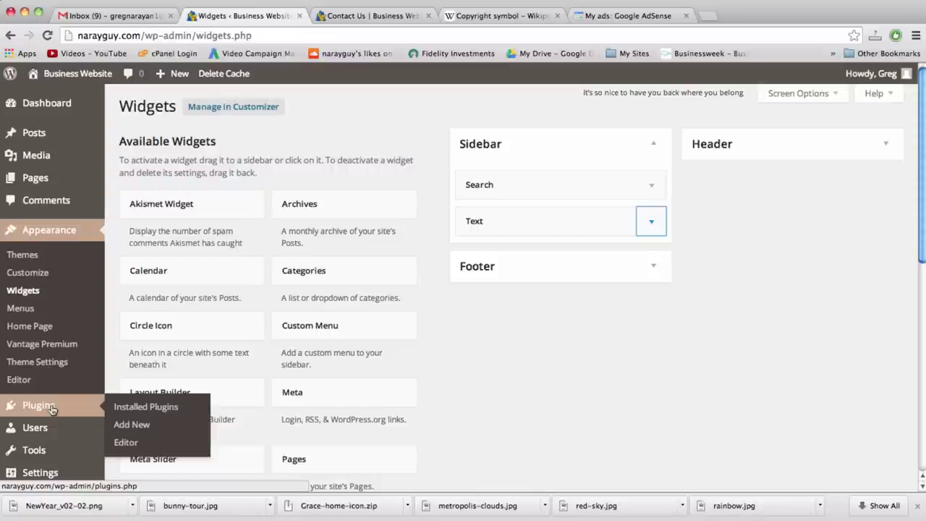
pyautogui.click(139, 427)
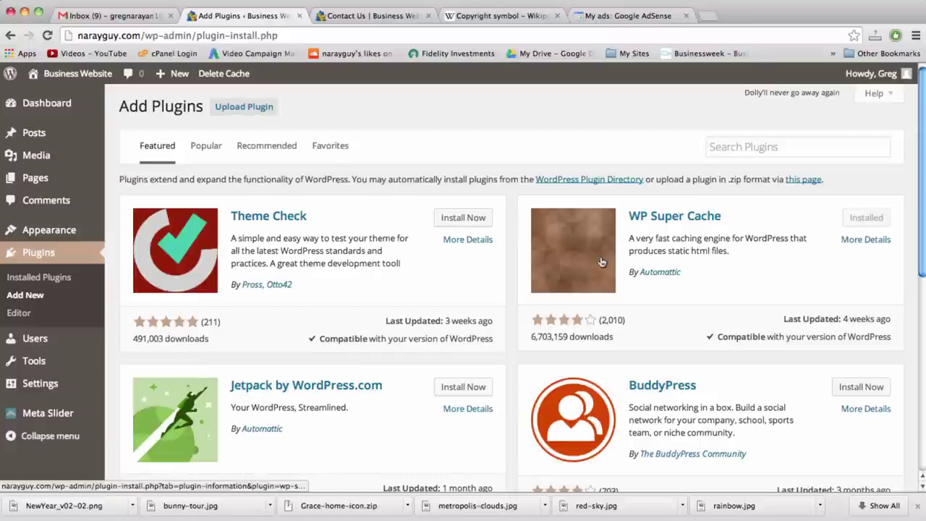
pyautogui.scroll(-5, 600, 260)
pyautogui.scroll(-5, 601, 260)
pyautogui.scroll(10, 601, 261)
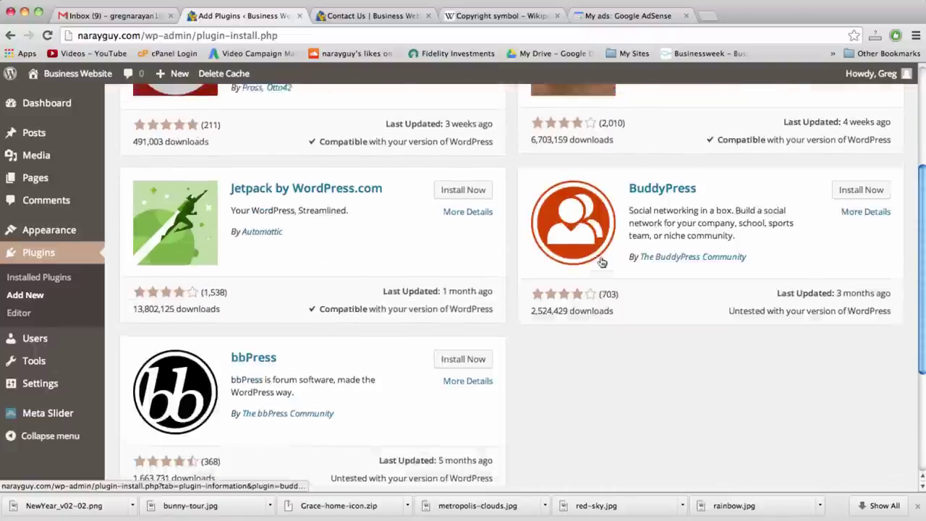
# Search for 'contact form 7' and install the Contact Form 7 plugin
pyautogui.click(754, 147)
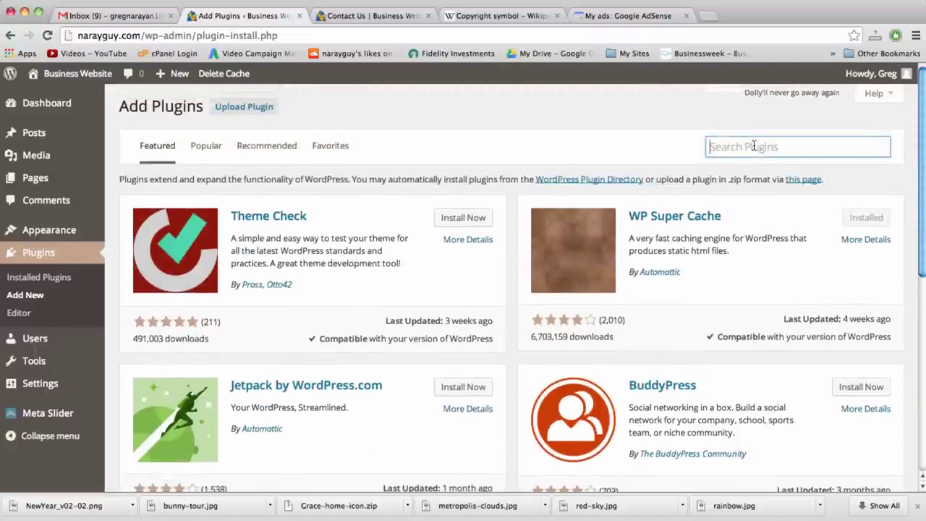
pyautogui.write('contact form ')
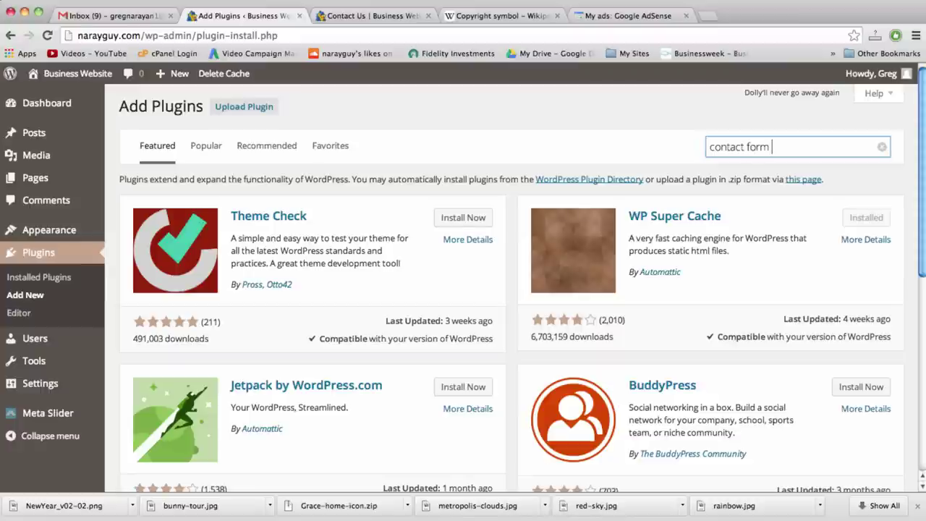
pyautogui.write('7')
pyautogui.press('Return')
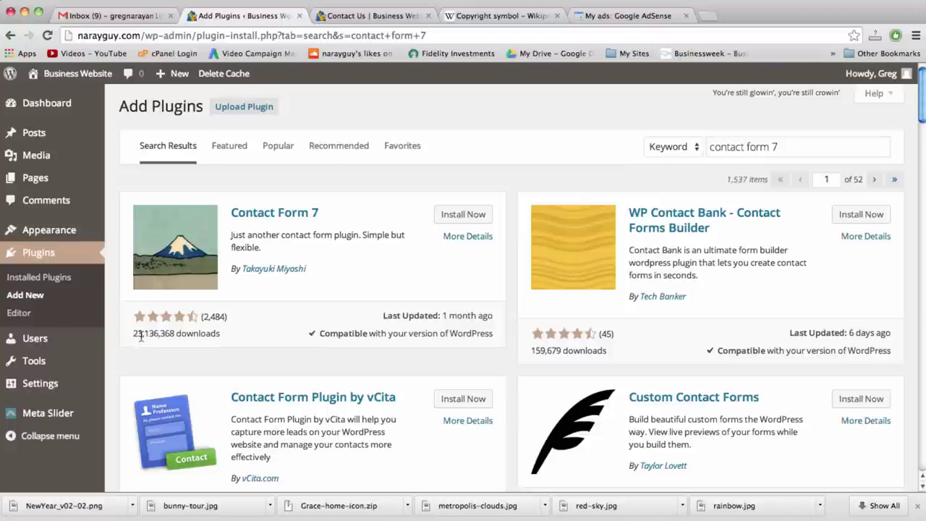
pyautogui.click(465, 215)
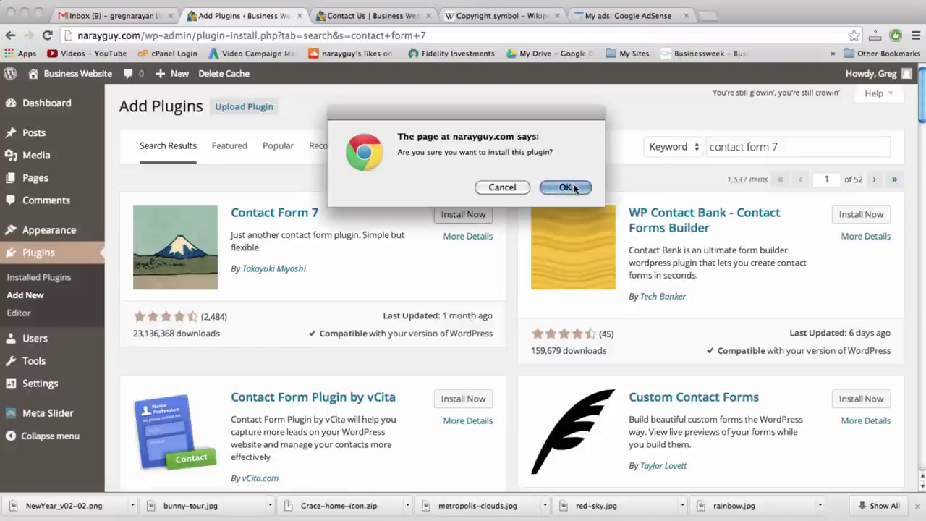
pyautogui.click(567, 187)
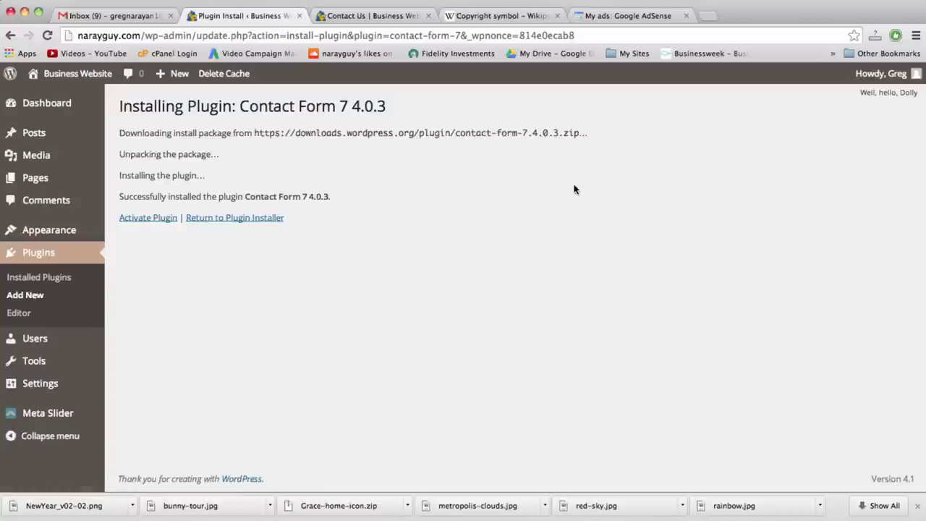
# Activate Contact Form 7 and open Contact form 1 for editing
pyautogui.click(158, 217)
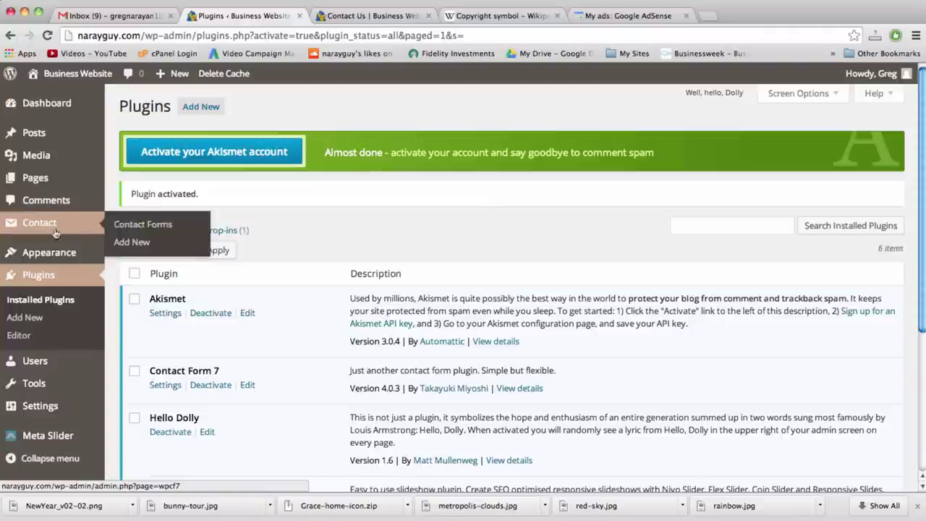
pyautogui.moveTo(50, 228)
pyautogui.click(49, 226)
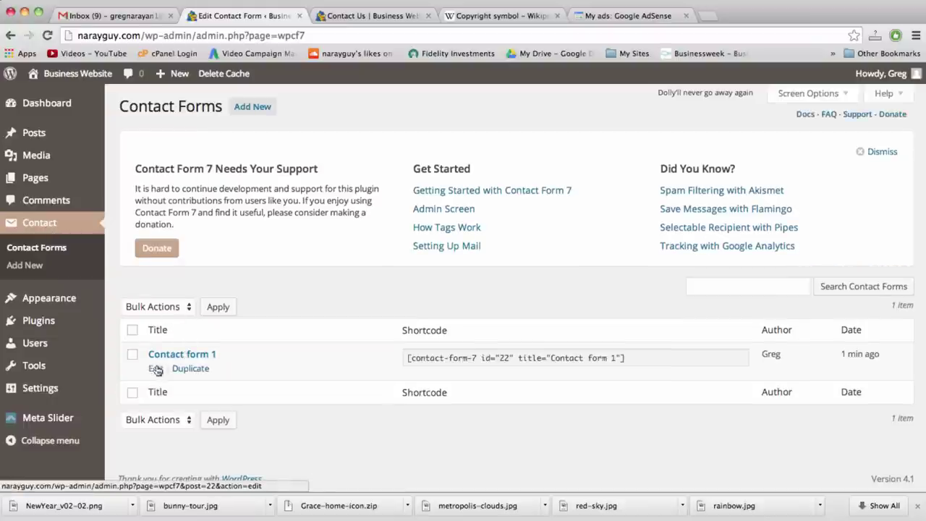
pyautogui.click(155, 369)
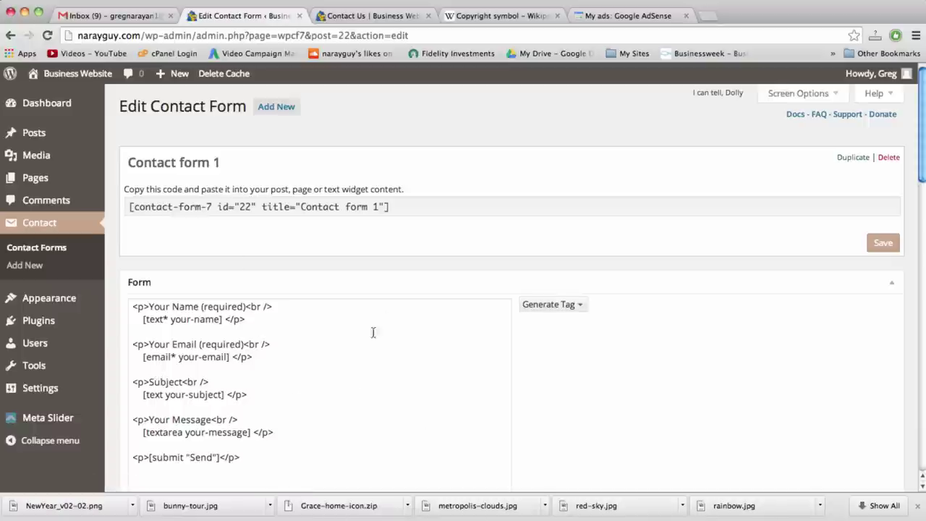
# Review Contact form 1's form template down to the Send line and its mail settings
pyautogui.scroll(-2, 515, 424)
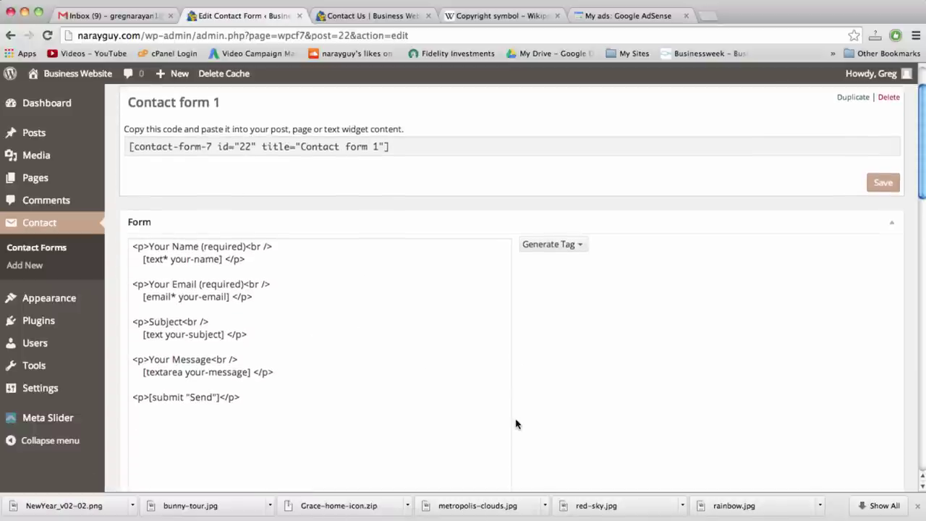
pyautogui.scroll(-4, 515, 424)
pyautogui.scroll(-6, 515, 424)
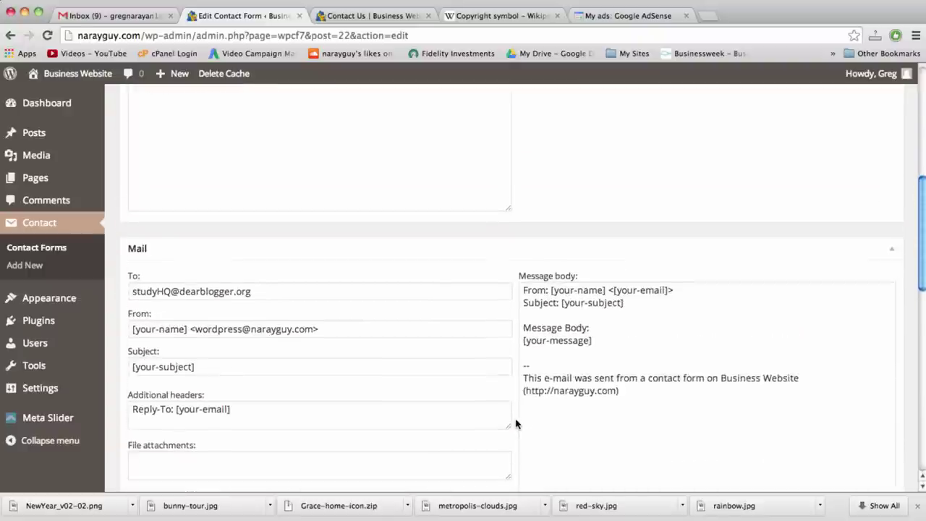
pyautogui.scroll(12, 515, 424)
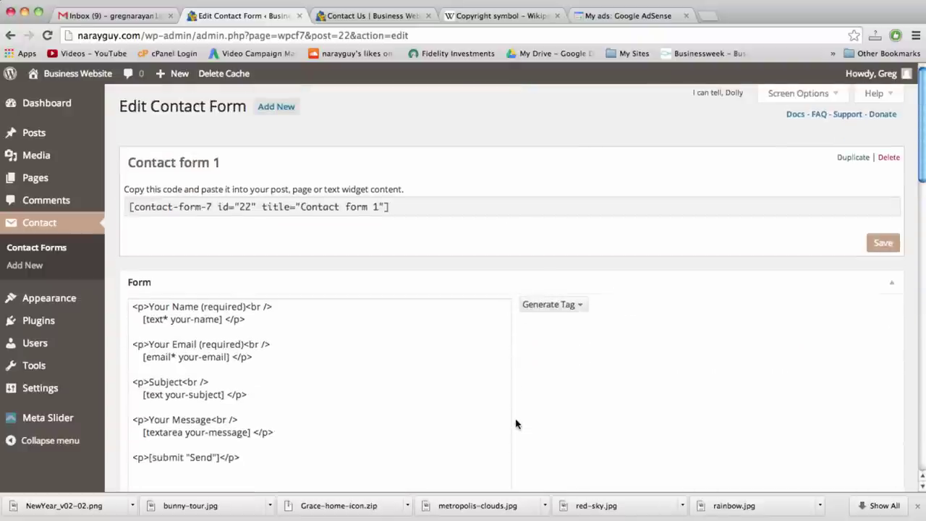
pyautogui.scroll(-2, 516, 424)
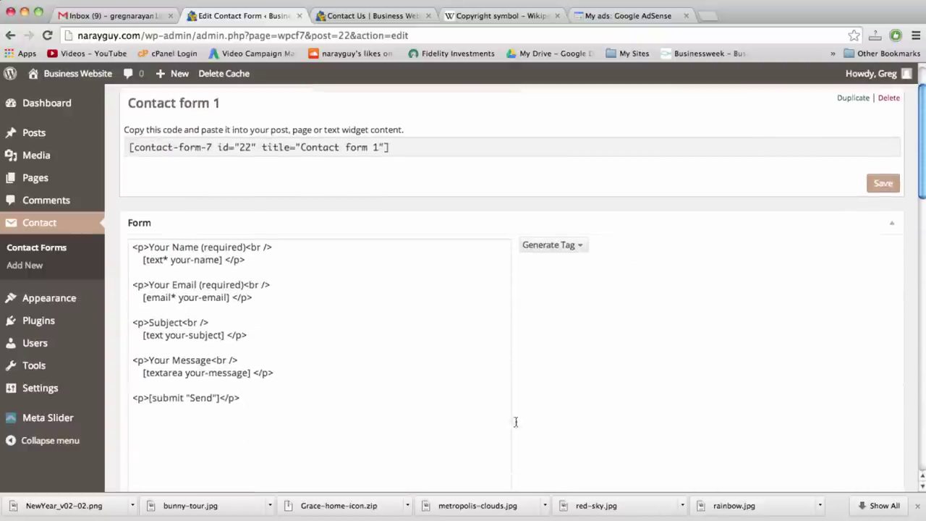
pyautogui.click(246, 334)
pyautogui.click(274, 370)
pyautogui.click(270, 390)
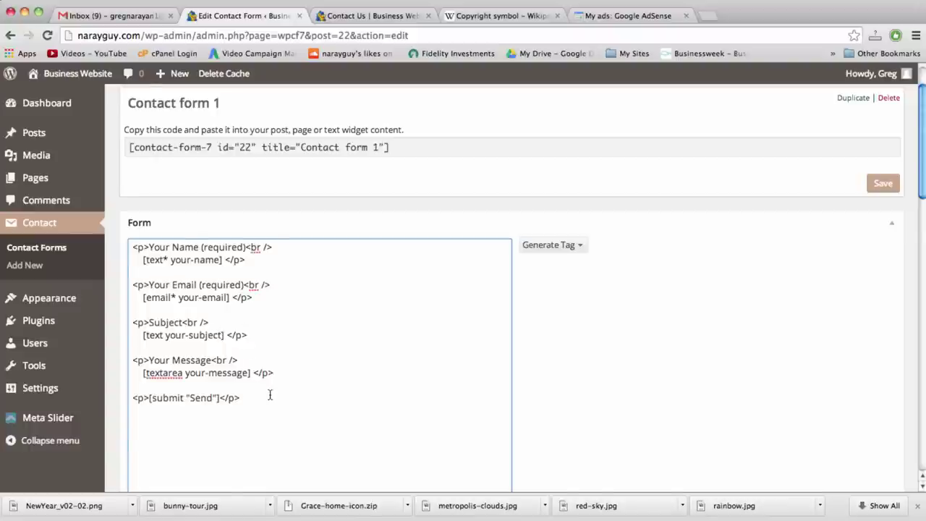
pyautogui.click(270, 393)
pyautogui.scroll(-4, 300, 430)
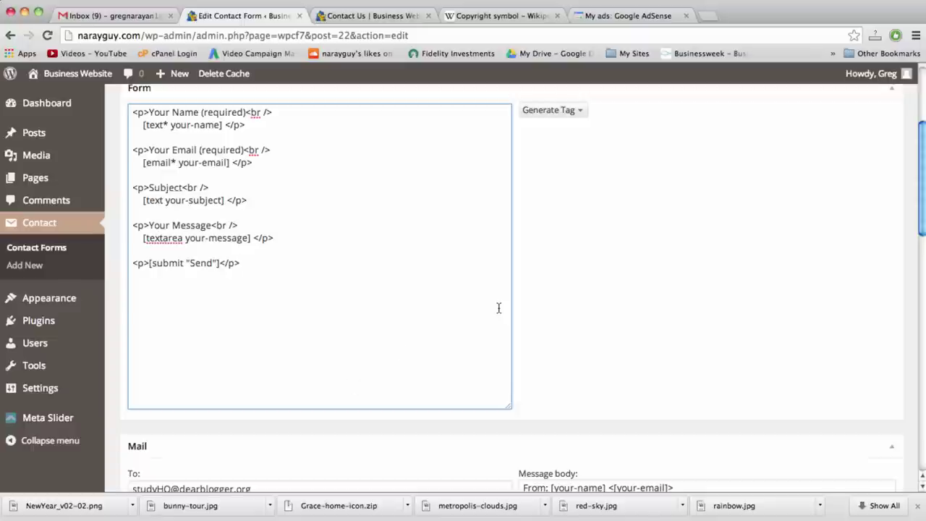
pyautogui.scroll(-2, 516, 334)
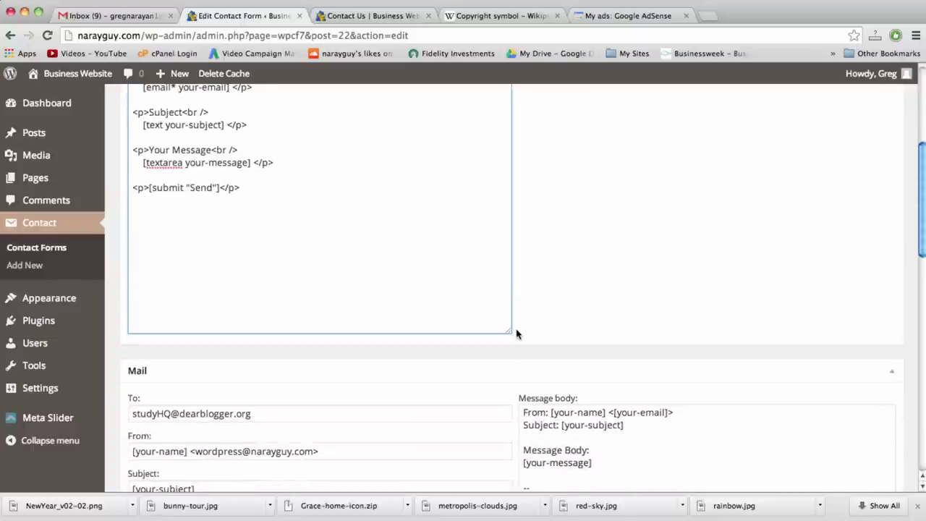
pyautogui.scroll(-2, 516, 333)
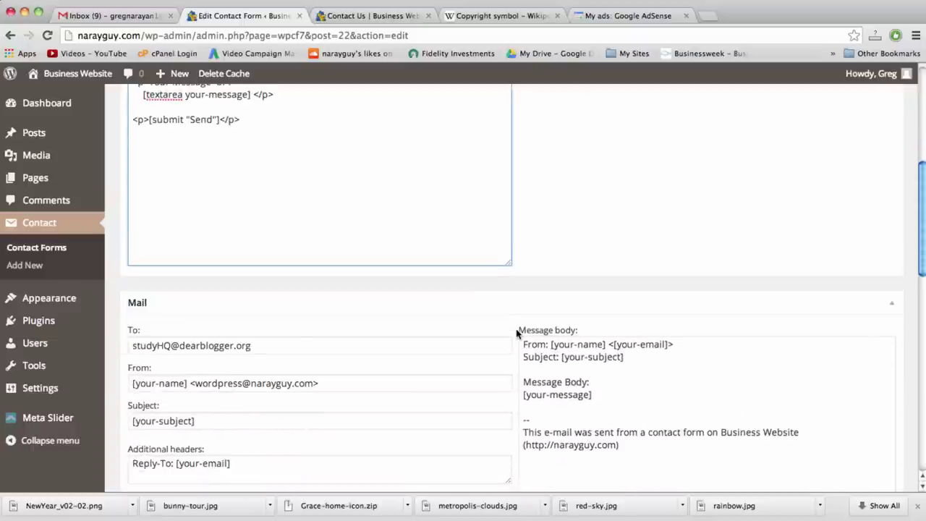
# Split the mail body's From line into Name: and Email: lines and remove its Subject line
pyautogui.click(552, 347)
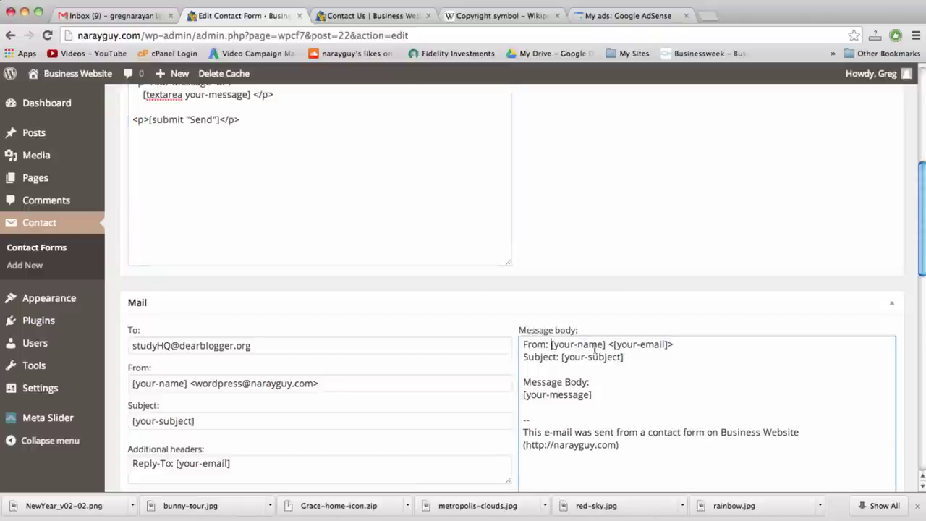
pyautogui.moveTo(614, 346); pyautogui.dragTo(606, 346)
pyautogui.press('BackSpace')
pyautogui.press('super+Right')
pyautogui.press('BackSpace')
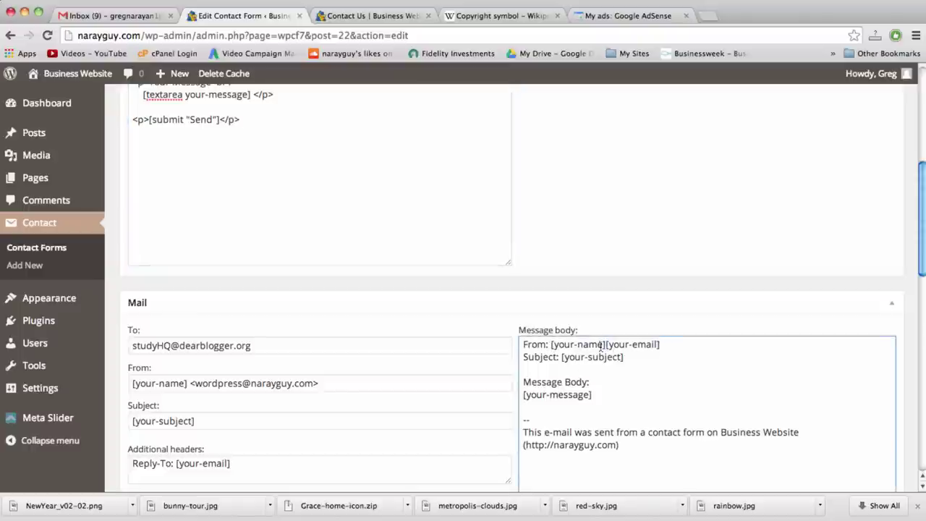
pyautogui.click(606, 345)
pyautogui.press('Return')
pyautogui.moveTo(523, 344); pyautogui.dragTo(548, 344)
pyautogui.write('Name: [your-name')
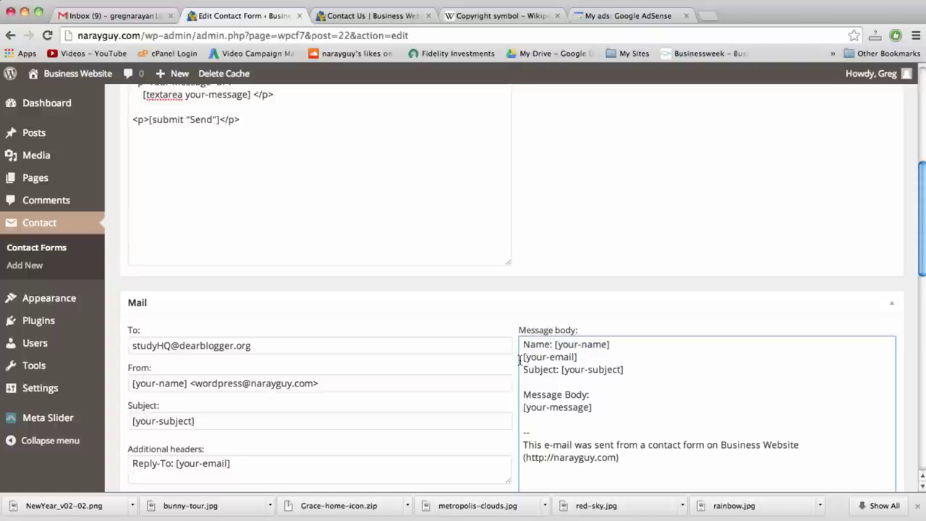
pyautogui.write('Email:')
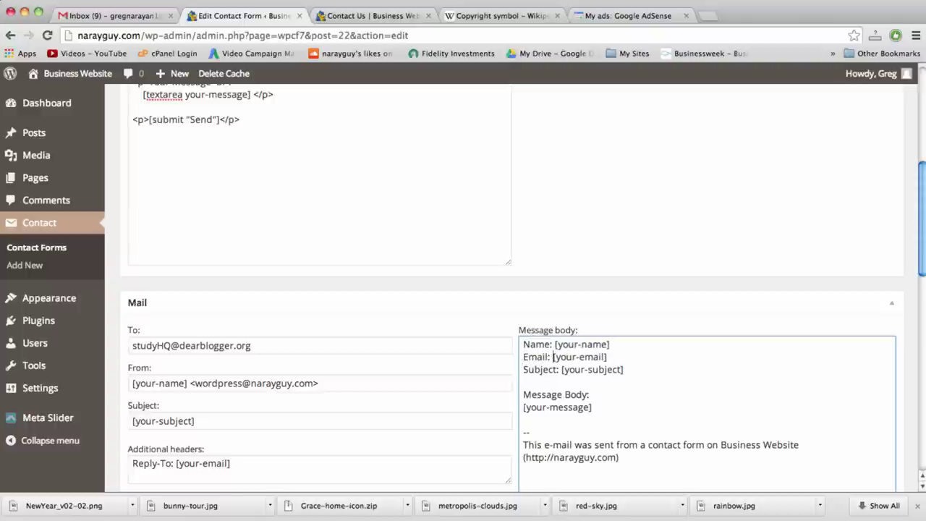
pyautogui.moveTo(627, 369); pyautogui.dragTo(522, 369)
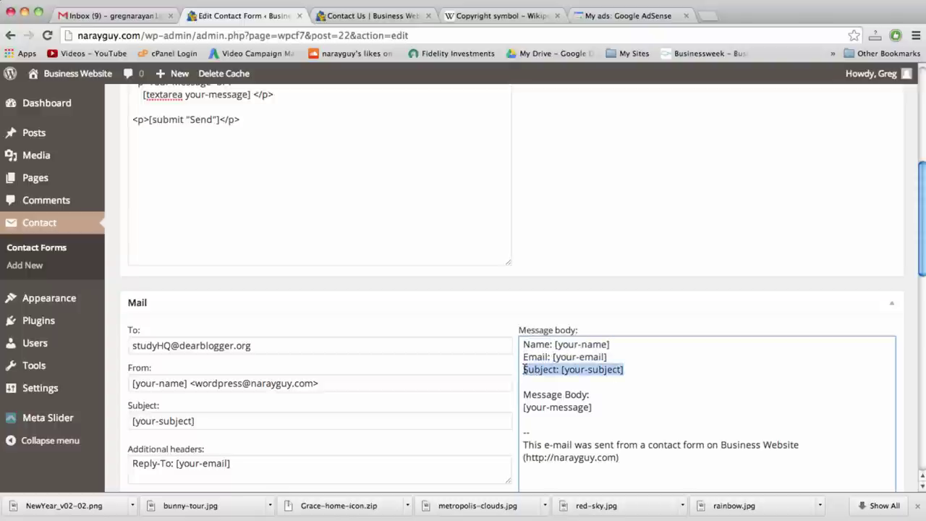
pyautogui.press('BackSpace')
pyautogui.press('BackSpace')
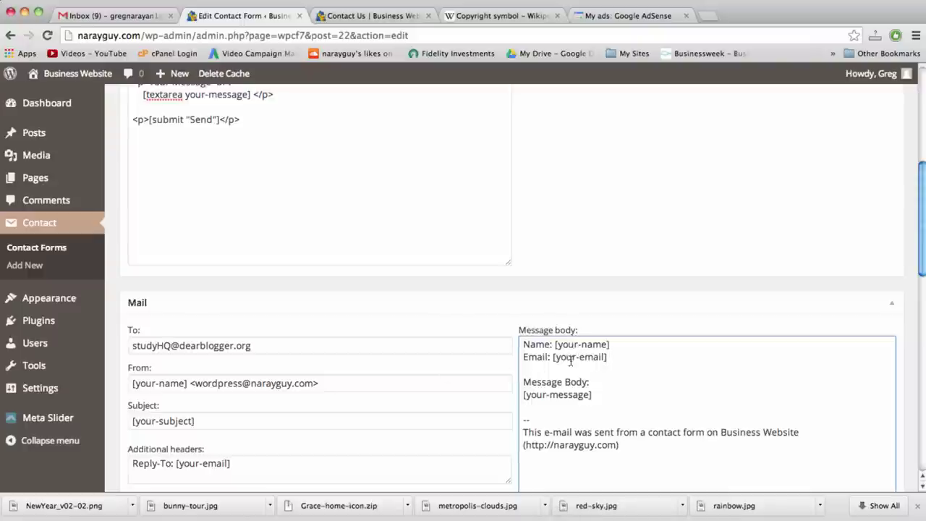
# Shorten the 'Message Body:' label to 'Message:' and review the To and From fields
pyautogui.click(597, 395)
pyautogui.doubleClick(575, 382)
pyautogui.press('BackSpace')
pyautogui.press('BackSpace')
pyautogui.scroll(3, 634, 451)
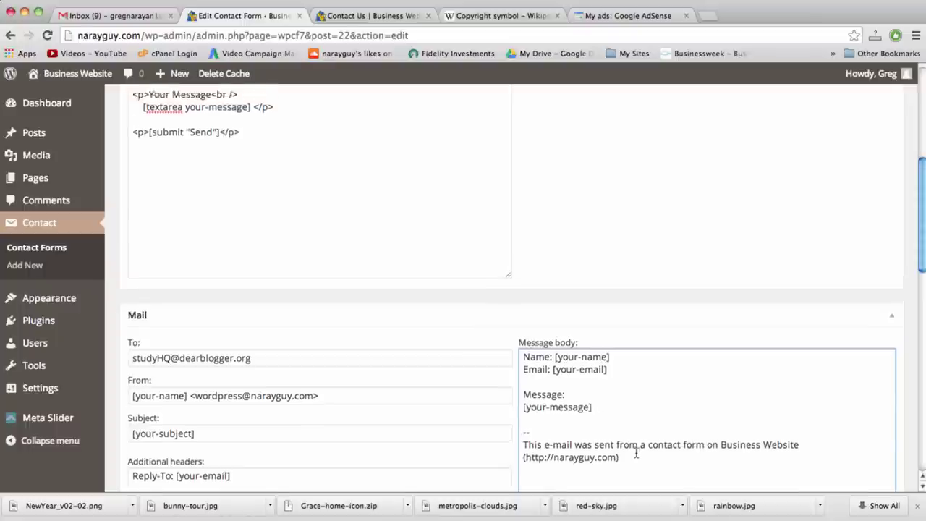
pyautogui.scroll(-4, 636, 453)
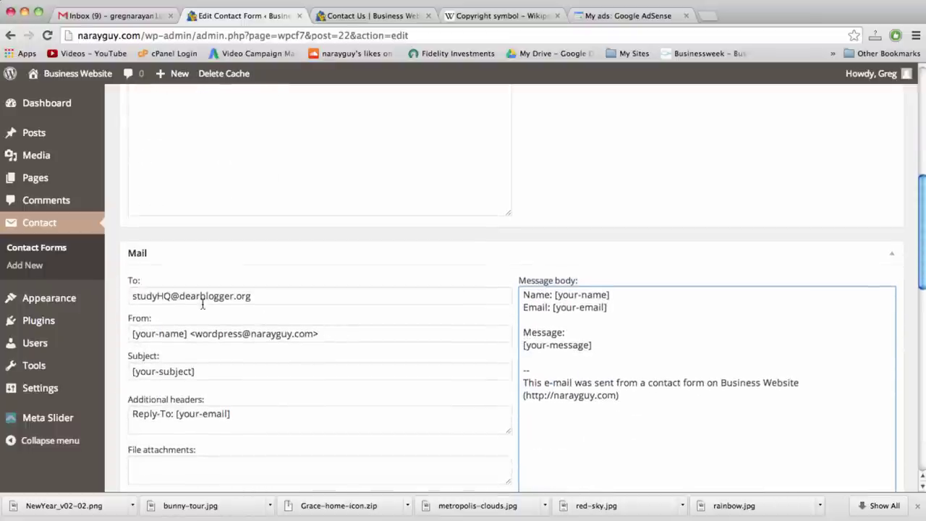
pyautogui.doubleClick(180, 302)
pyautogui.tripleClick(179, 302)
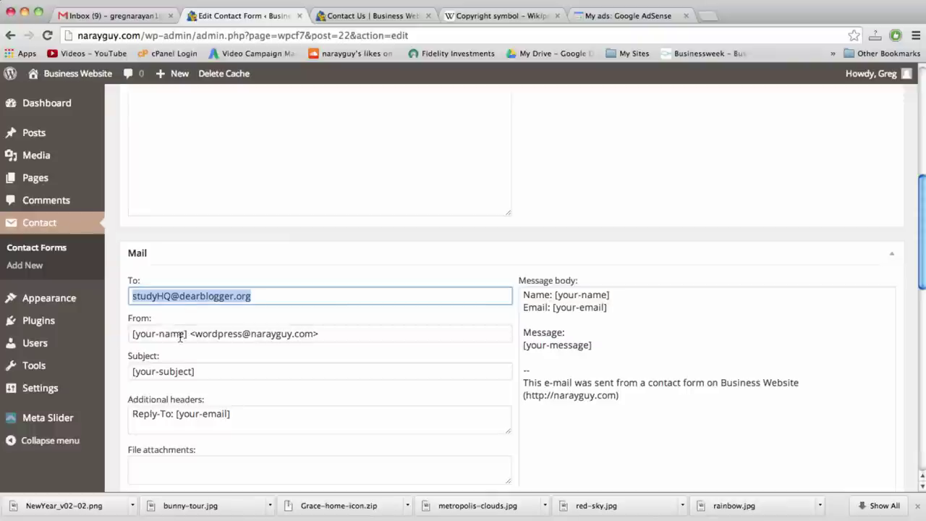
pyautogui.tripleClick(180, 337)
pyautogui.scroll(-1, 180, 336)
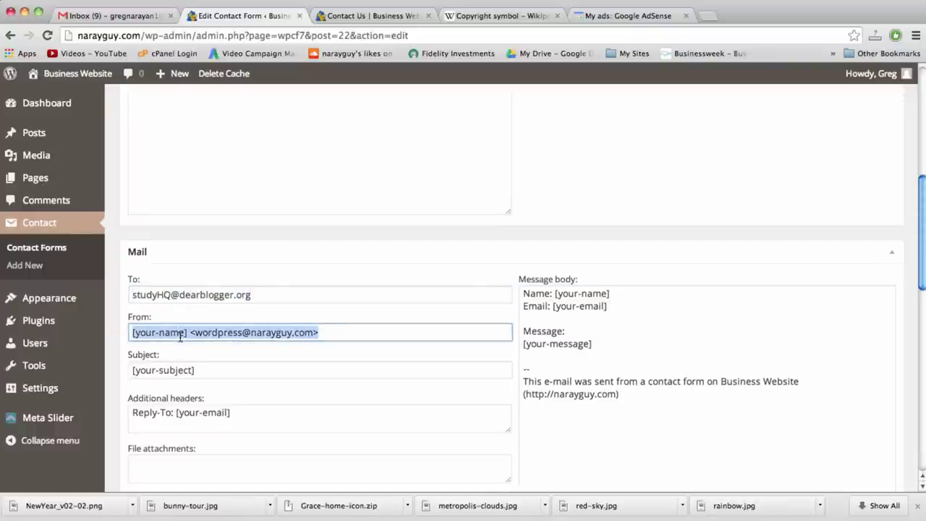
# Change the mail Subject to 'From the WP site'
pyautogui.click(209, 367)
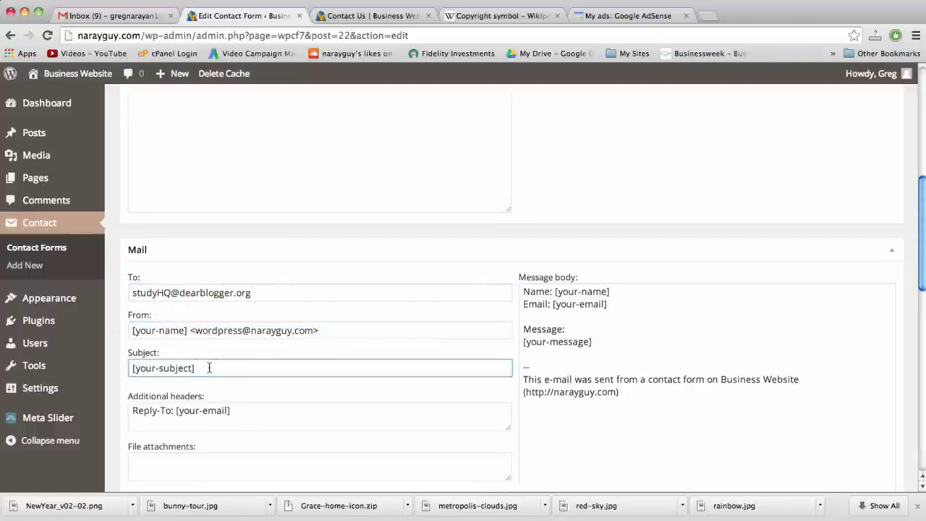
pyautogui.tripleClick(209, 367)
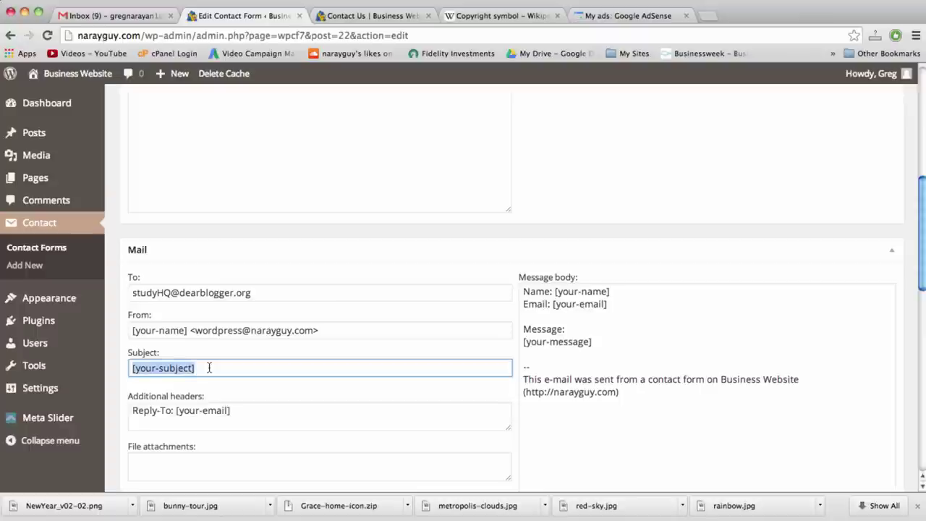
pyautogui.write('From th')
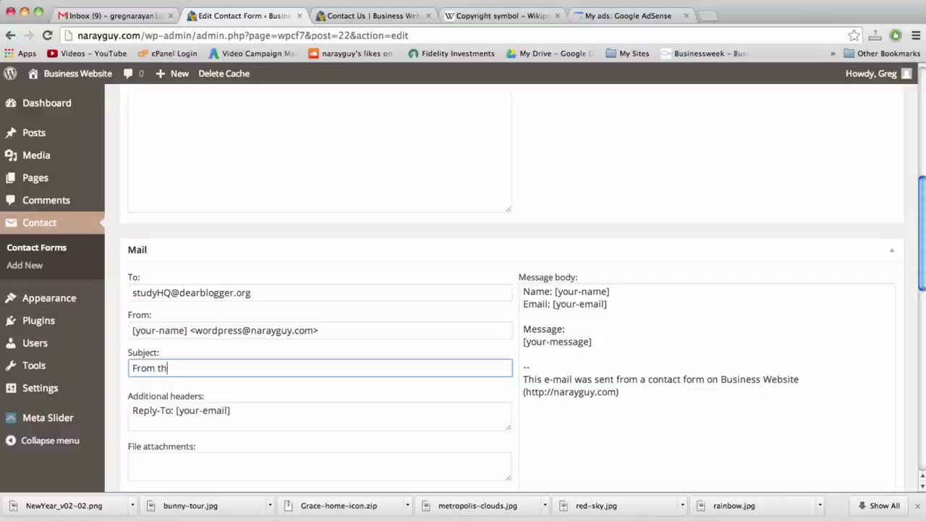
pyautogui.write('e site')
pyautogui.click(175, 368)
pyautogui.write('WP')
pyautogui.scroll(5, 215, 365)
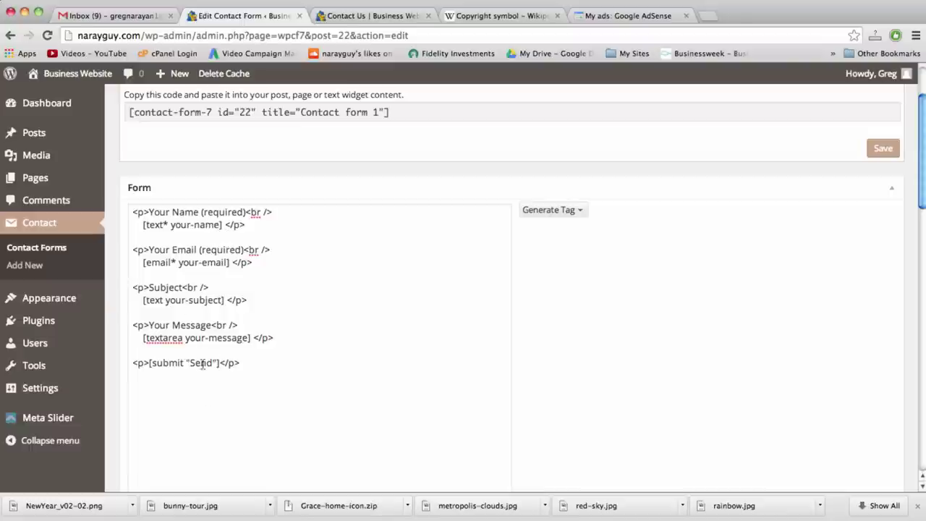
# Delete the Subject field lines from the contact form template
pyautogui.moveTo(247, 299); pyautogui.dragTo(132, 274)
pyautogui.press('BackSpace')
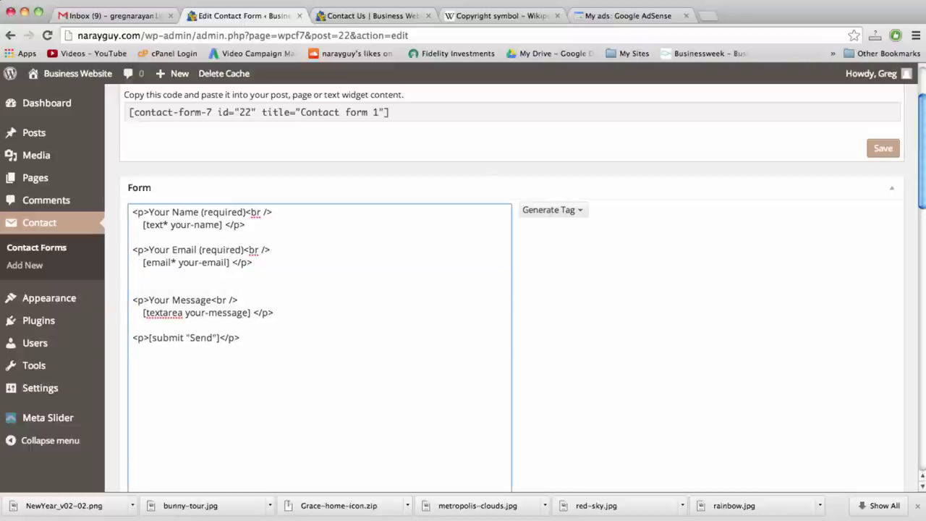
pyautogui.press('BackSpace')
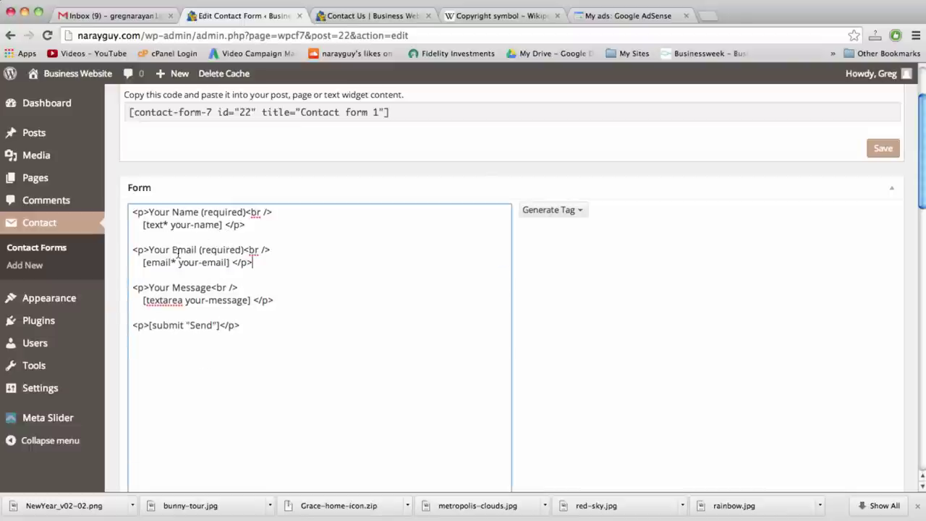
# Strip 'Your' from the Email and Name labels and relabel Name as 'Name *'
pyautogui.click(172, 250)
pyautogui.press('BackSpace')
pyautogui.press('BackSpace')
pyautogui.press('BackSpace')
pyautogui.press('BackSpace')
pyautogui.press('BackSpace')
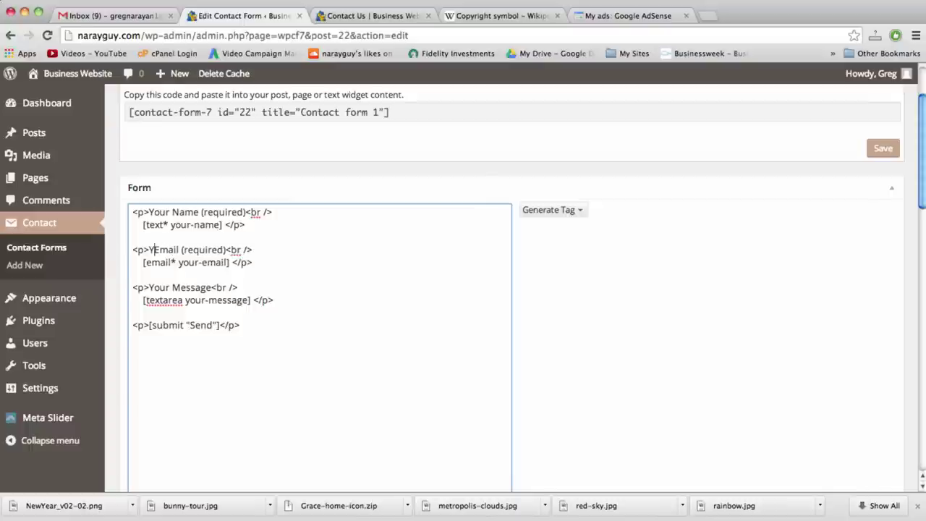
pyautogui.click(173, 212)
pyautogui.press('BackSpace')
pyautogui.press('BackSpace')
pyautogui.press('BackSpace')
pyautogui.press('BackSpace')
pyautogui.press('BackSpace')
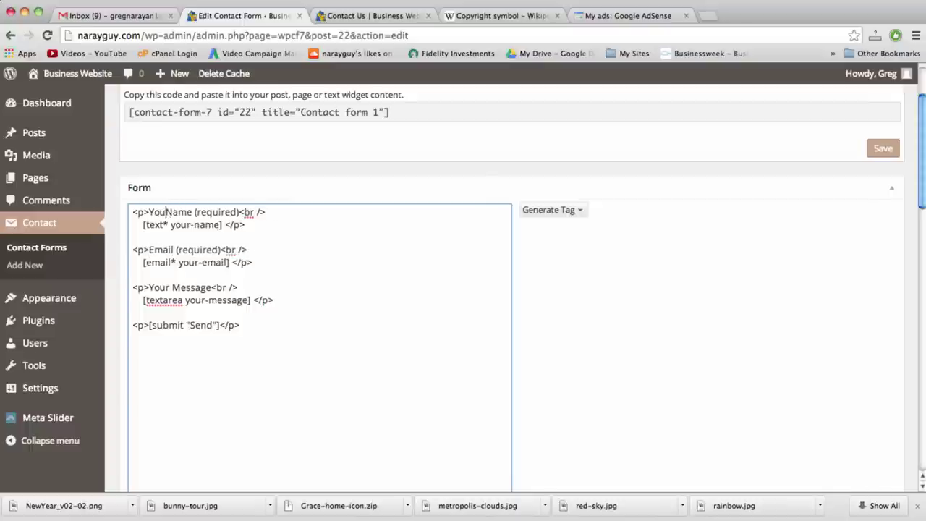
pyautogui.doubleClick(192, 212)
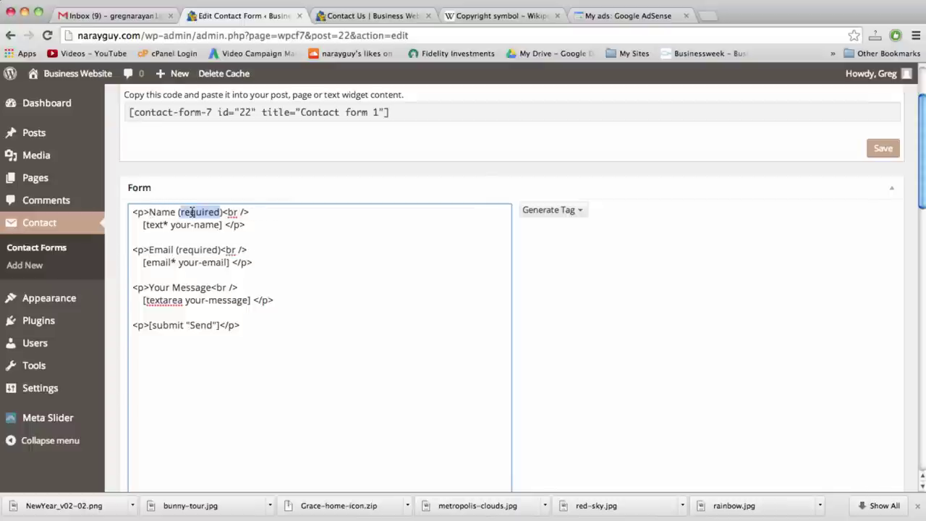
pyautogui.press('BackSpace')
pyautogui.press('Delete')
pyautogui.press('BackSpace')
pyautogui.press('BackSpace')
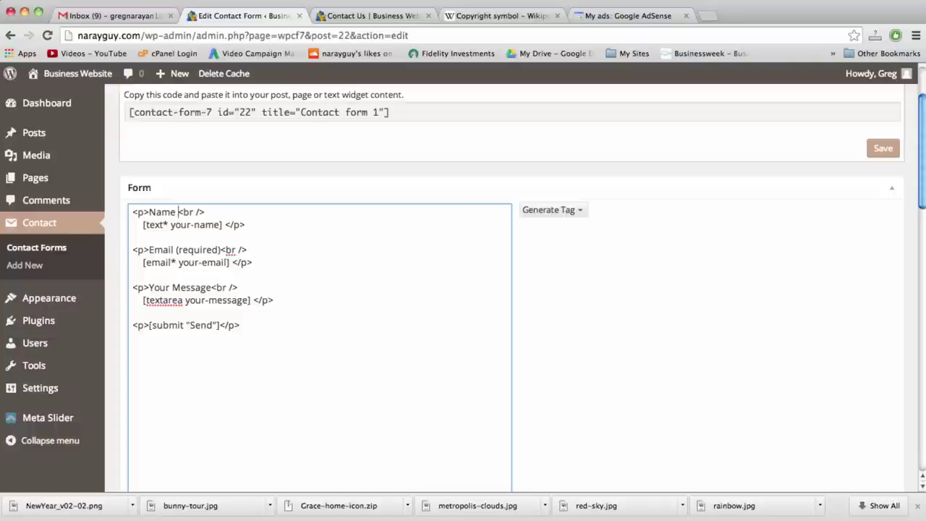
pyautogui.write('*')
pyautogui.click(176, 212)
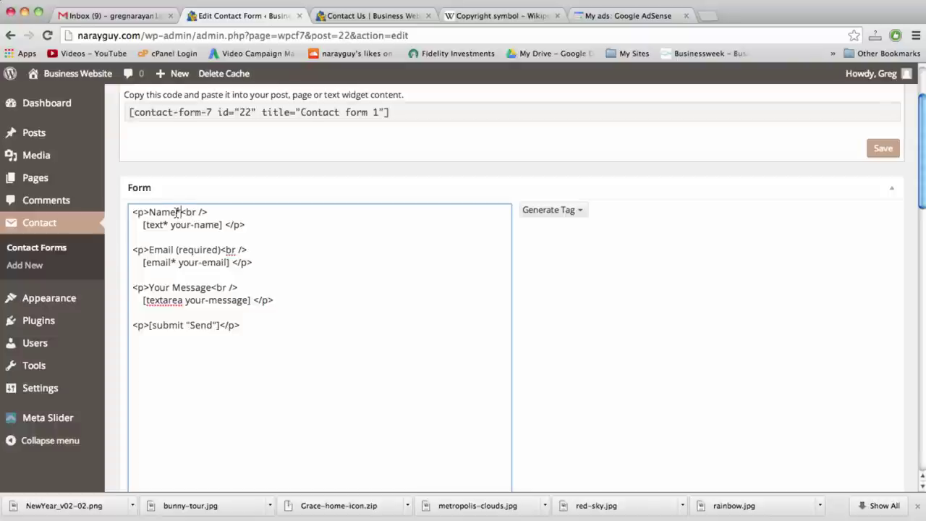
# Relabel the Email field as 'Email *' and save Contact form 1
pyautogui.click(220, 249)
pyautogui.press('BackSpace')
pyautogui.press('BackSpace')
pyautogui.press('BackSpace')
pyautogui.press('BackSpace')
pyautogui.press('BackSpace')
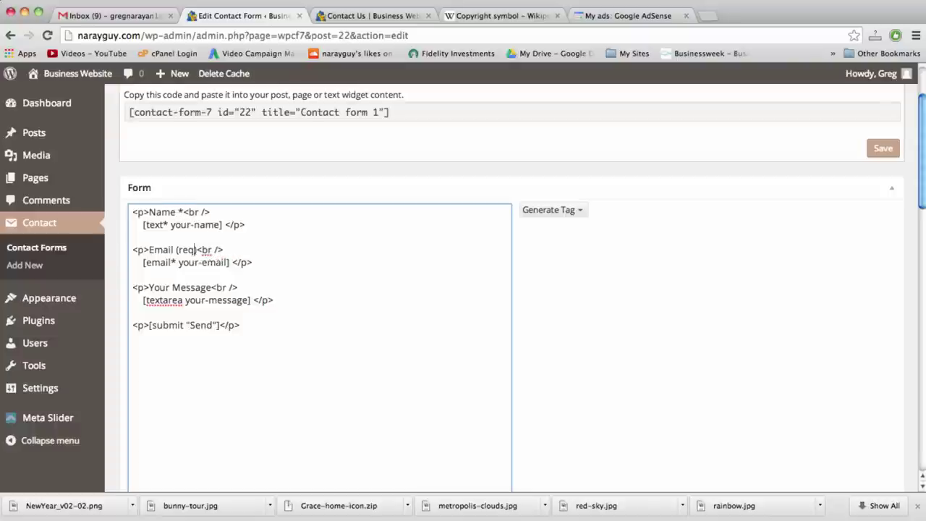
pyautogui.press('Delete')
pyautogui.press('BackSpace')
pyautogui.press('BackSpace')
pyautogui.press('BackSpace')
pyautogui.press('BackSpace')
pyautogui.write('*')
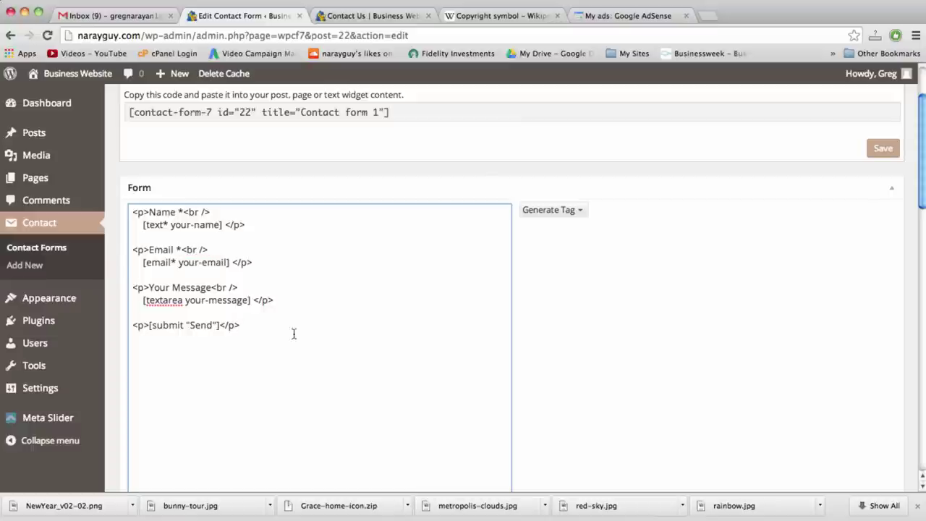
pyautogui.scroll(-5, 864, 192)
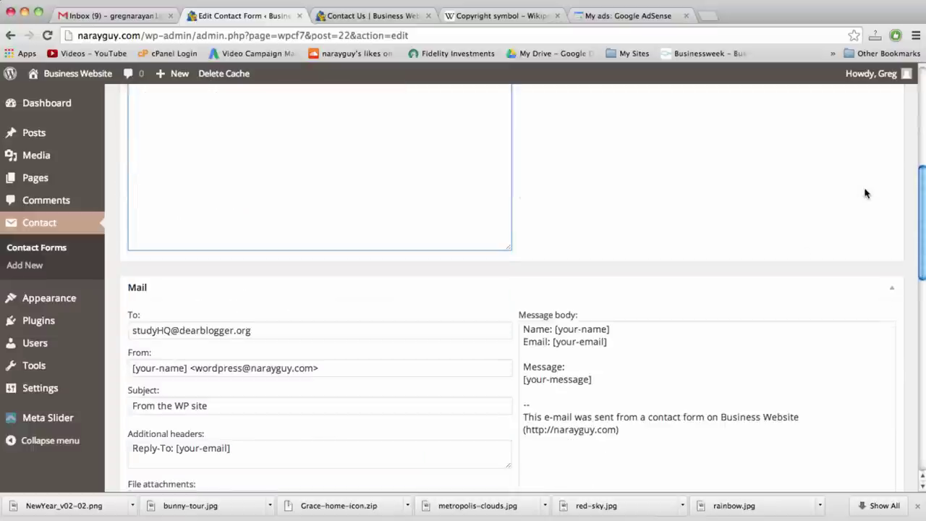
pyautogui.scroll(5, 865, 189)
pyautogui.click(883, 165)
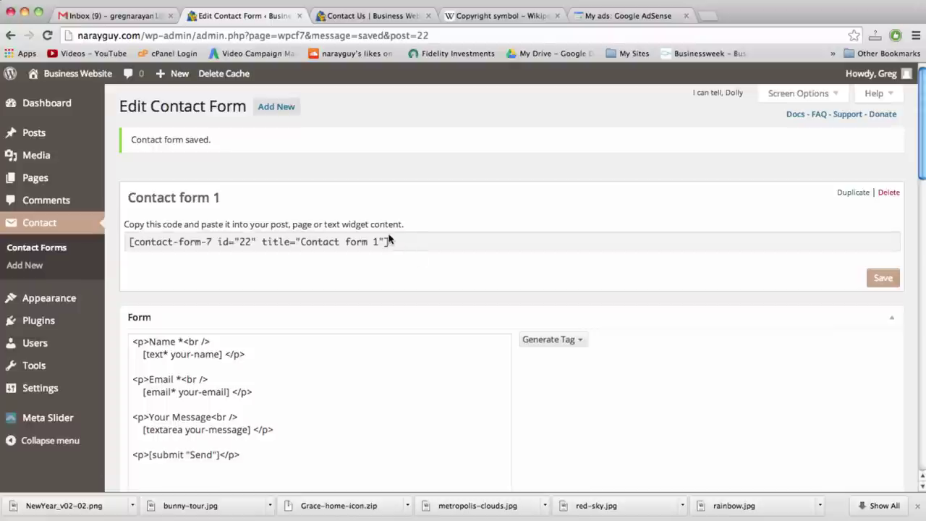
# Copy the Contact form 1 shortcode
pyautogui.click(389, 243)
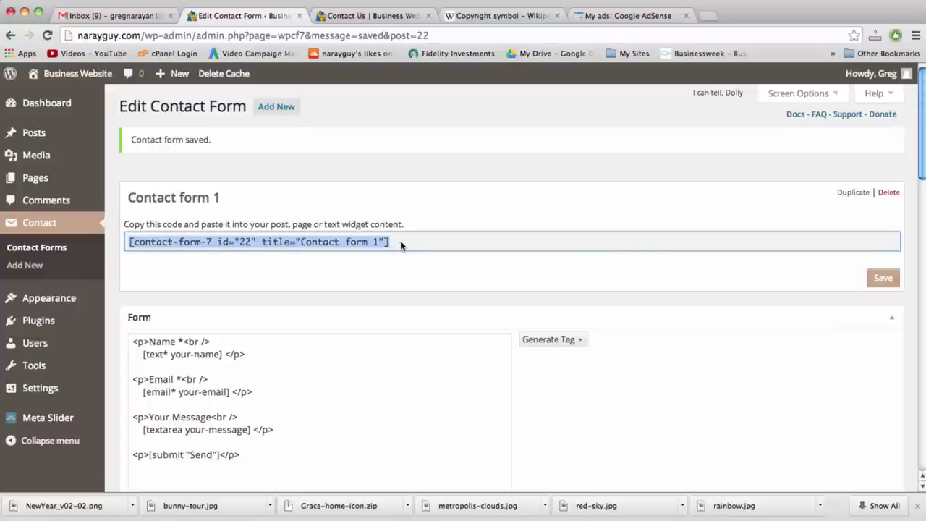
pyautogui.rightClick(344, 244)
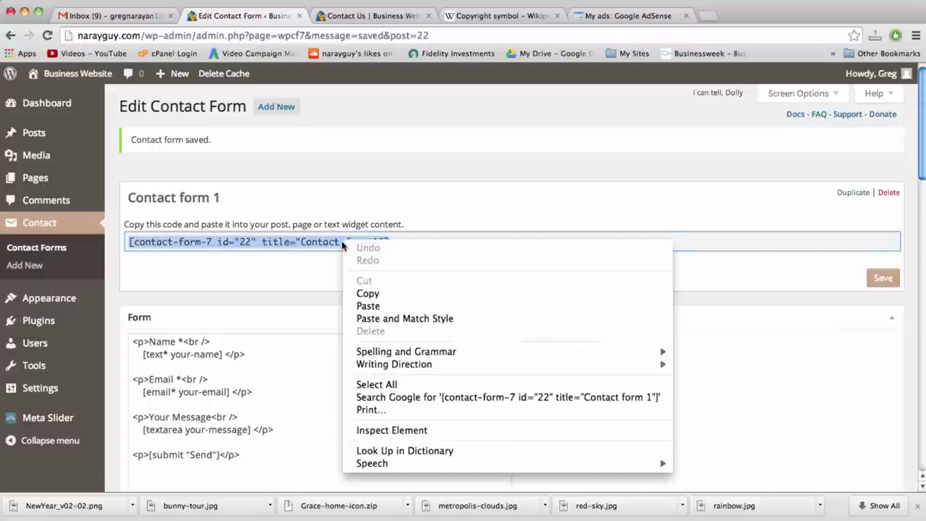
pyautogui.click(360, 293)
# Paste the shortcode into the Contact Us page, update it, and view the live page
pyautogui.click(377, 16)
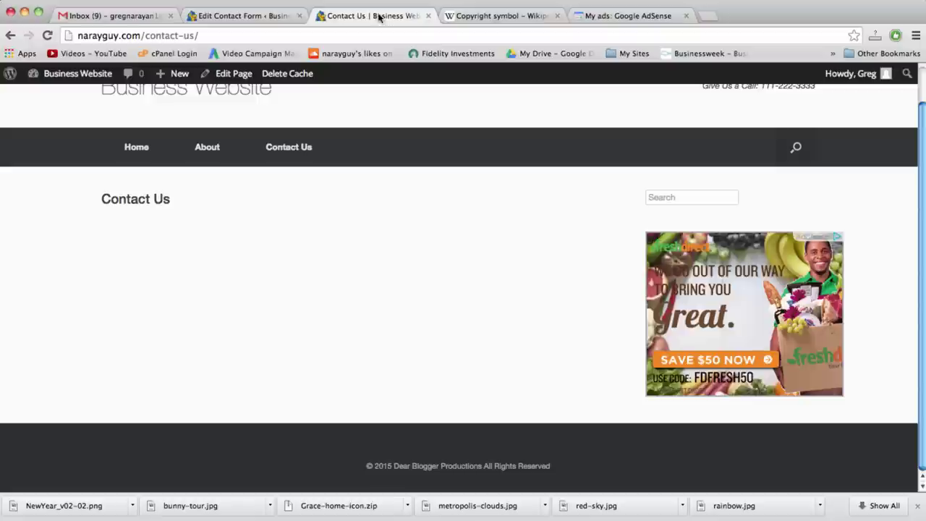
pyautogui.click(237, 76)
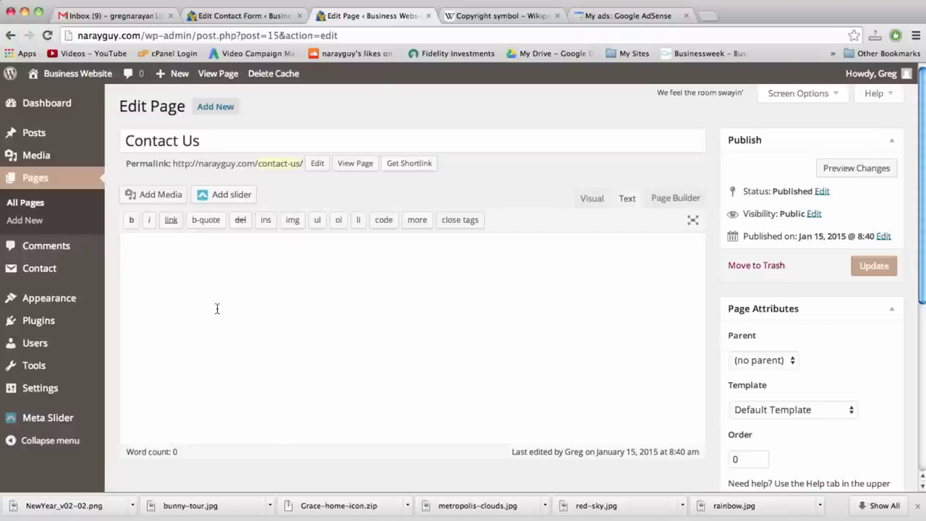
pyautogui.press('super+v')
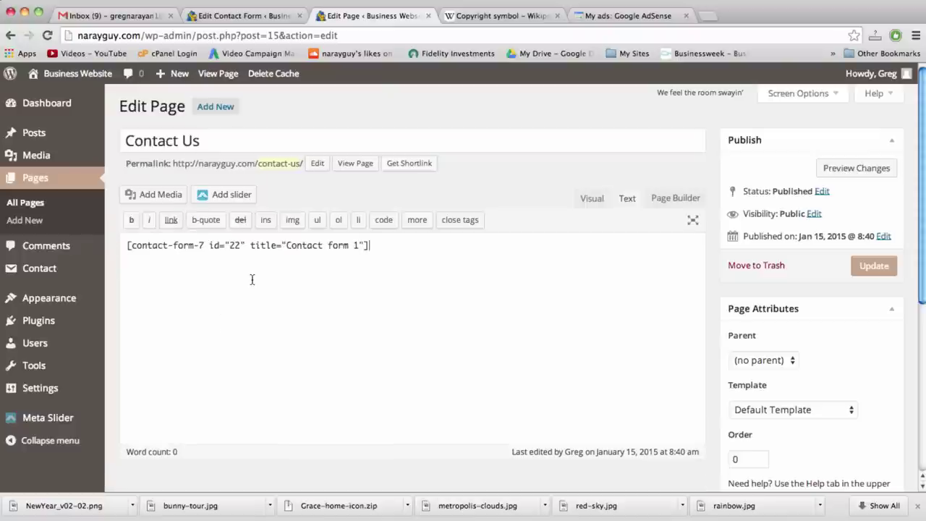
pyautogui.click(876, 268)
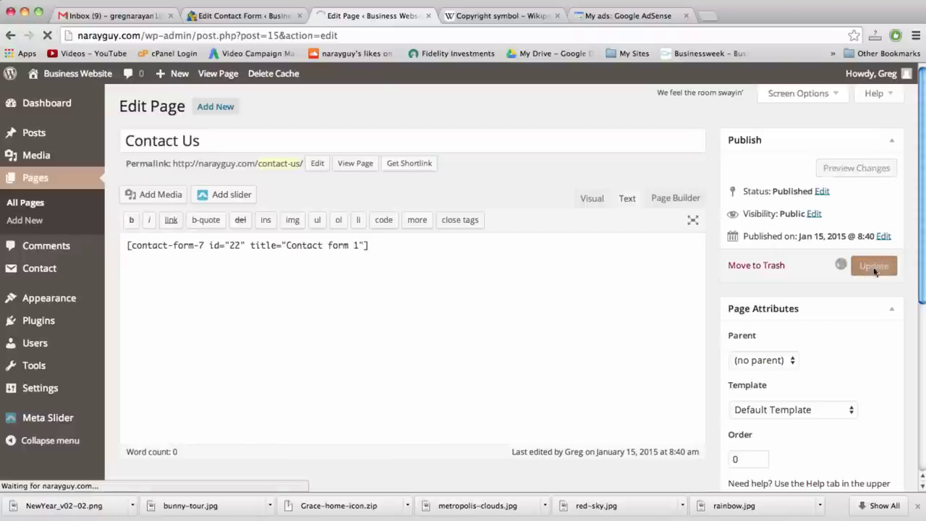
pyautogui.click(356, 162)
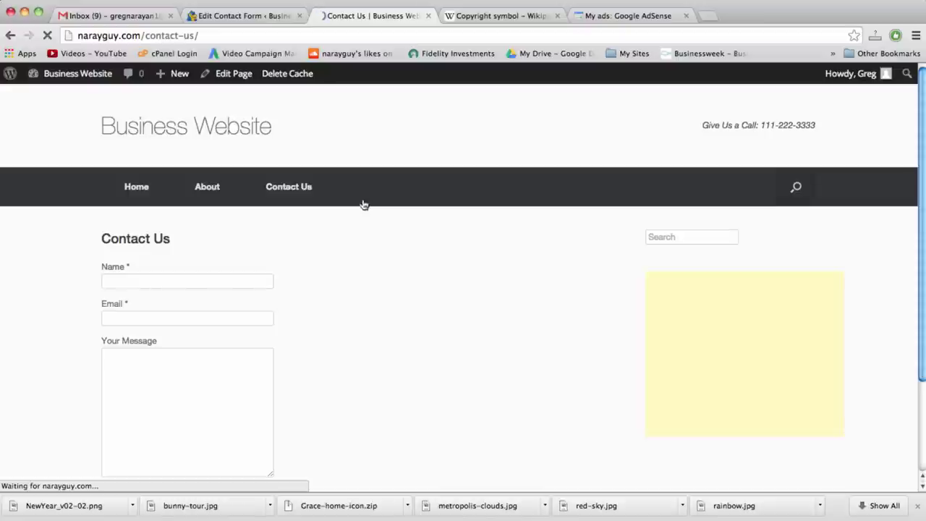
# Test the Name, Email and Your Message fields on the live Contact Us form
pyautogui.scroll(-3, 363, 205)
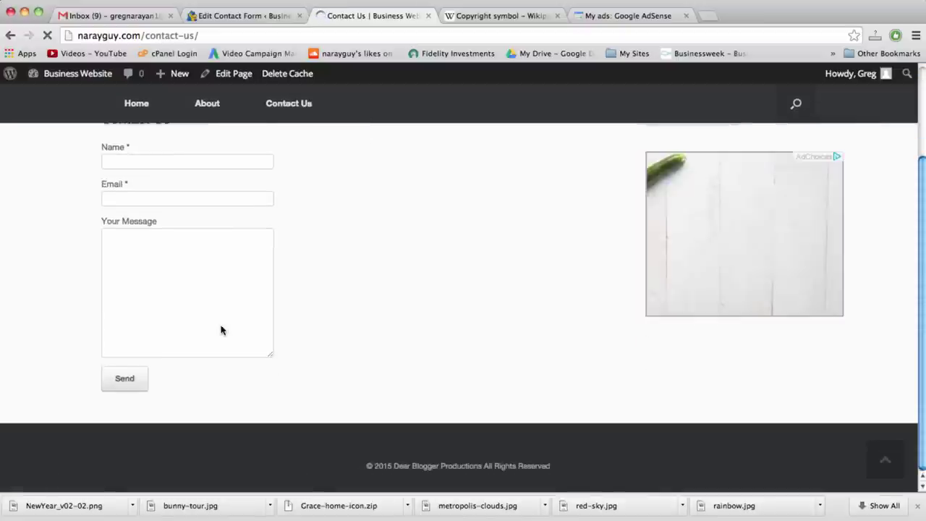
pyautogui.scroll(2, 178, 261)
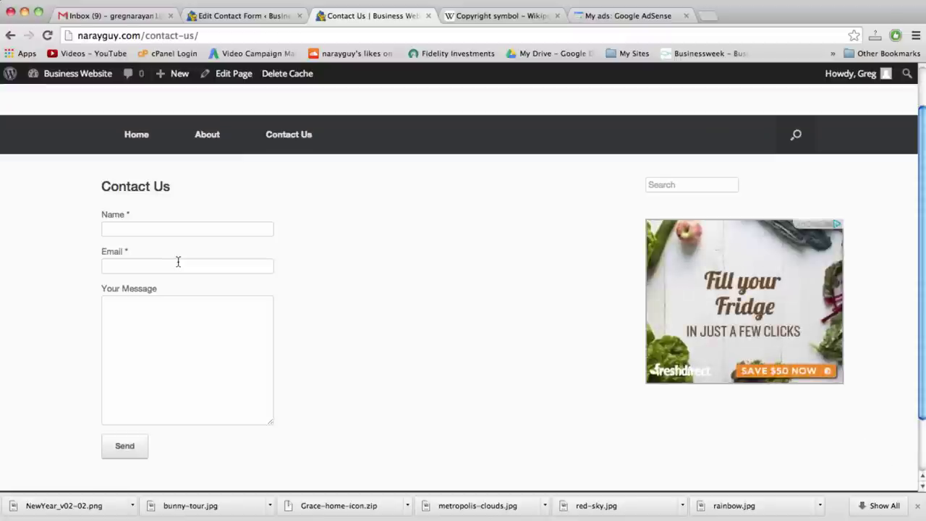
pyautogui.click(189, 266)
pyautogui.click(190, 309)
pyautogui.click(196, 269)
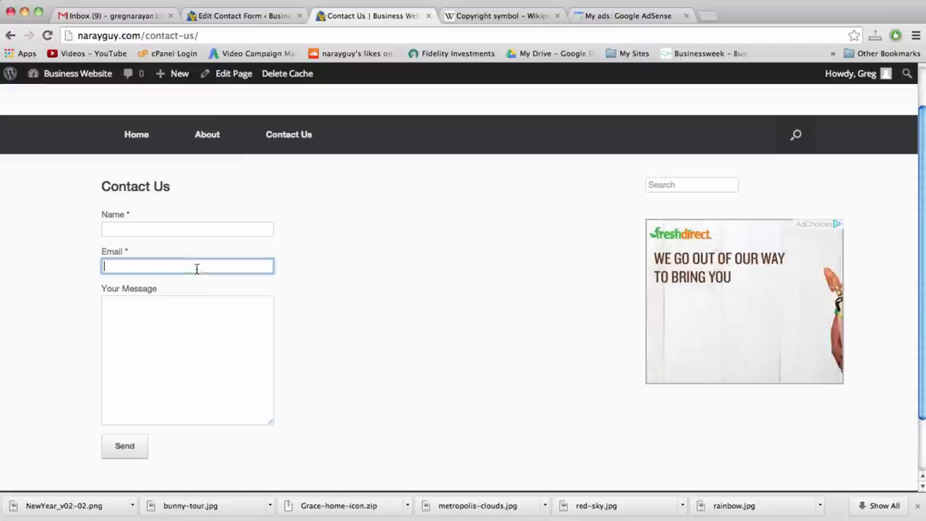
pyautogui.click(193, 315)
pyautogui.click(173, 263)
pyautogui.click(166, 228)
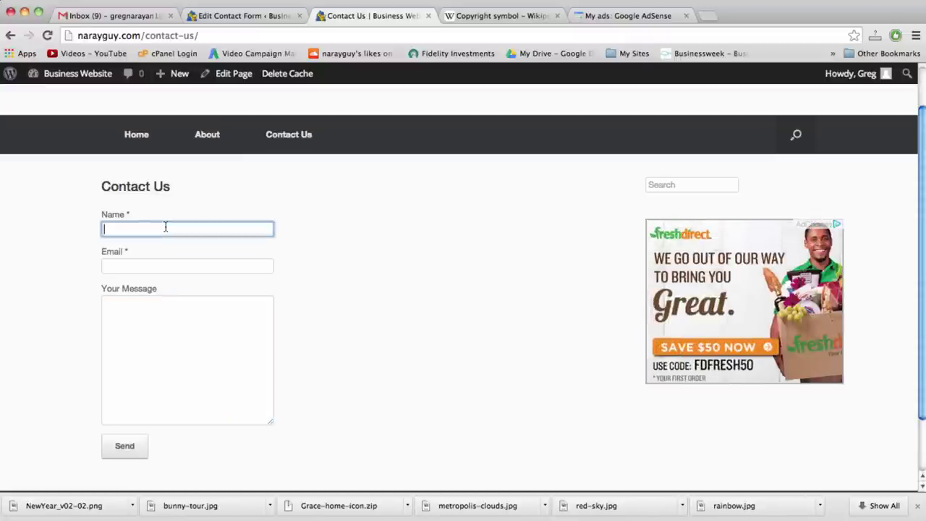
pyautogui.click(166, 261)
pyautogui.click(172, 313)
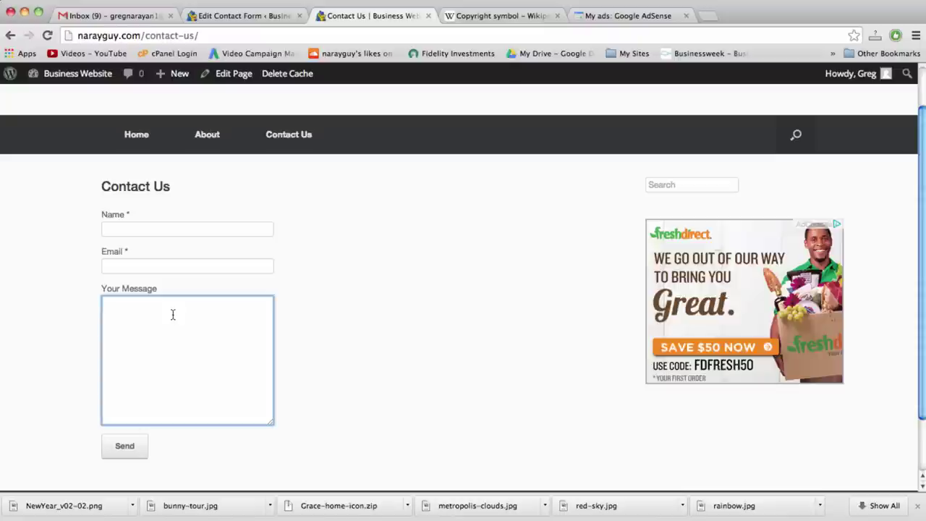
pyautogui.click(155, 265)
pyautogui.click(155, 308)
pyautogui.click(144, 269)
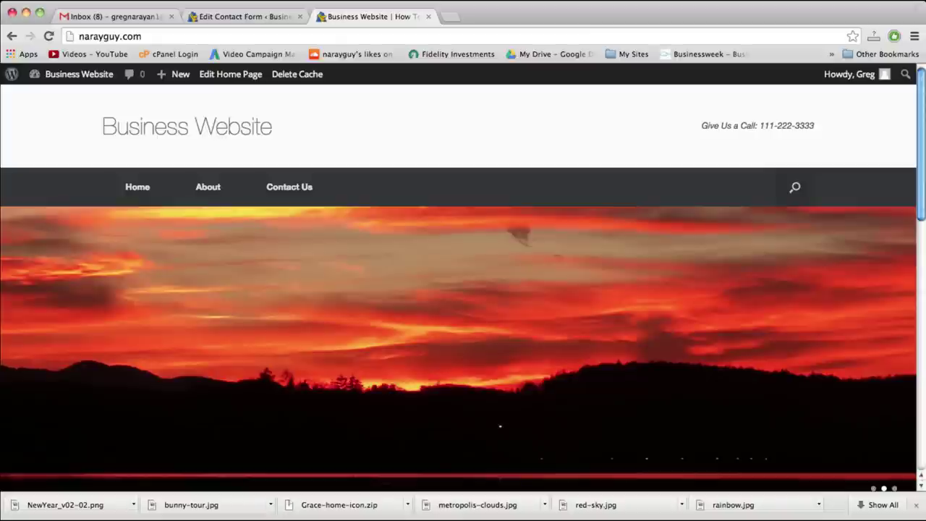
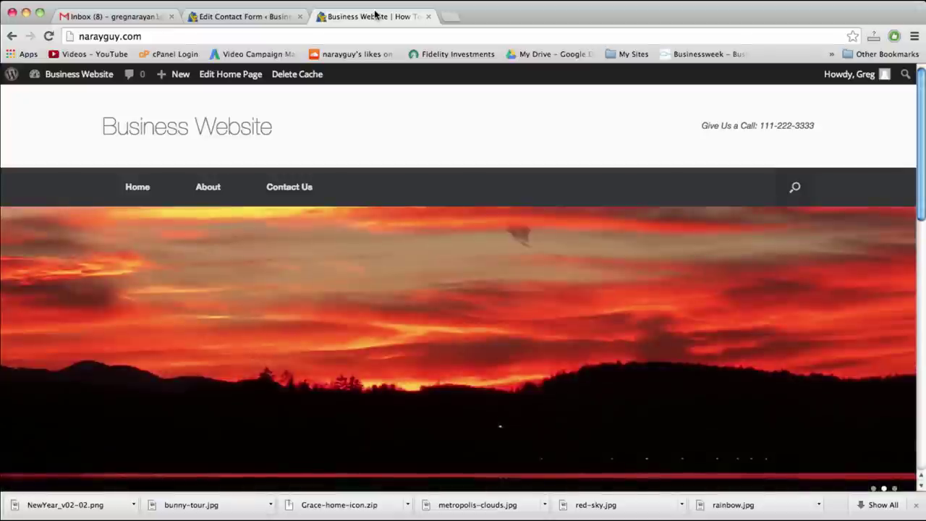
# Open dryicons.com in a new browser tab
pyautogui.click(453, 18)
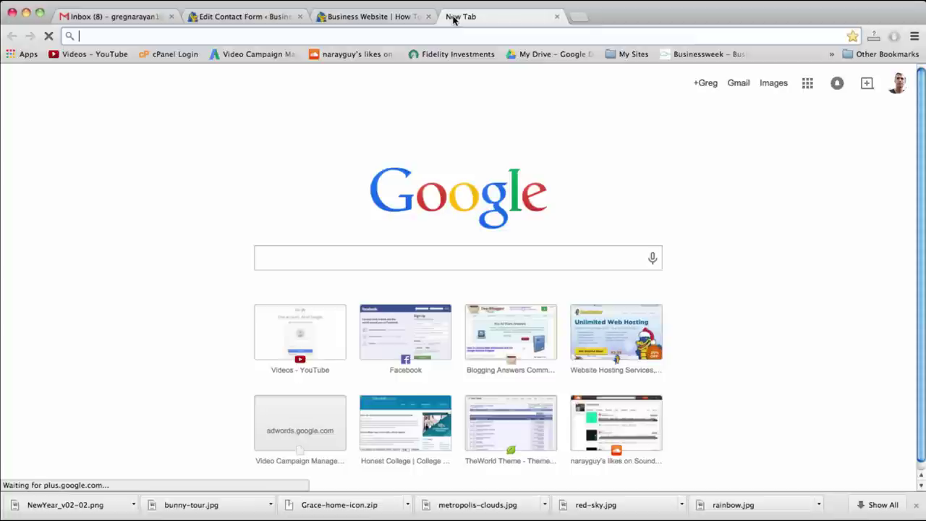
pyautogui.write('dryicons.com')
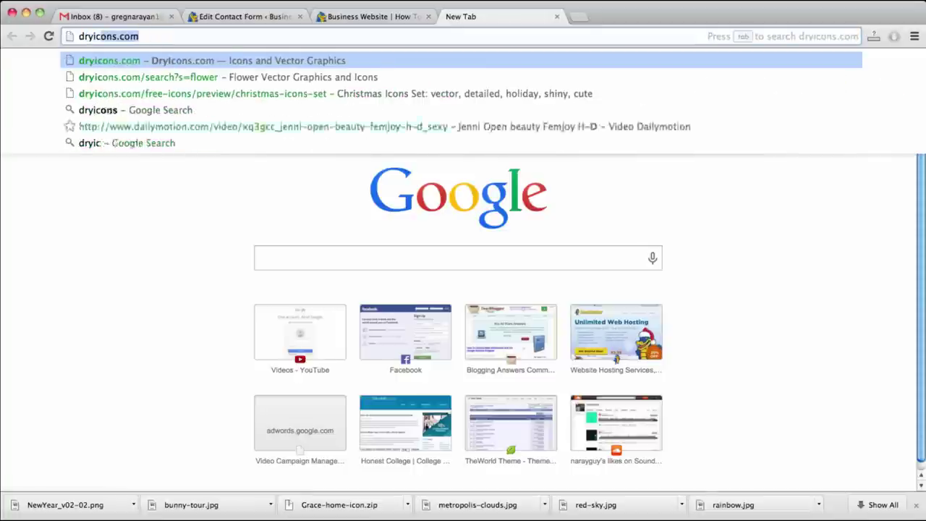
pyautogui.press('Return')
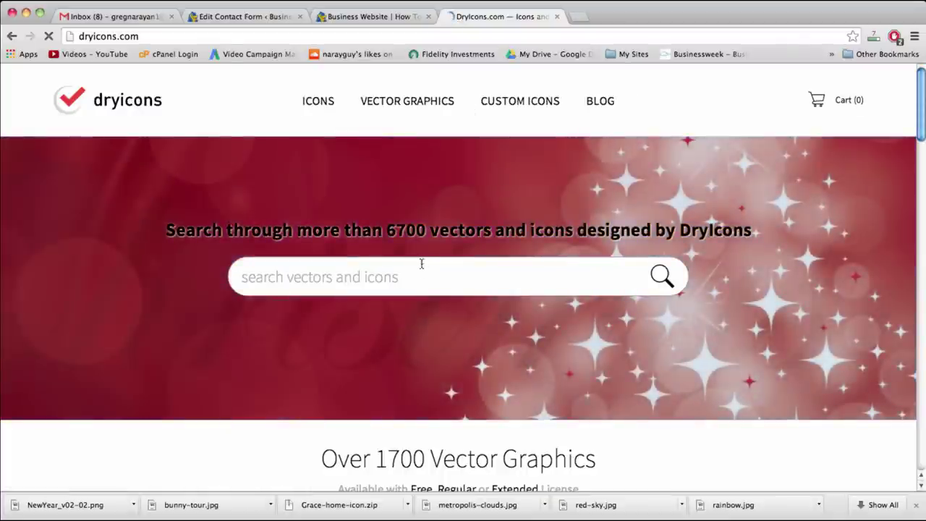
# Search DryIcons for 'flower' and scroll down to the matching icons
pyautogui.click(422, 272)
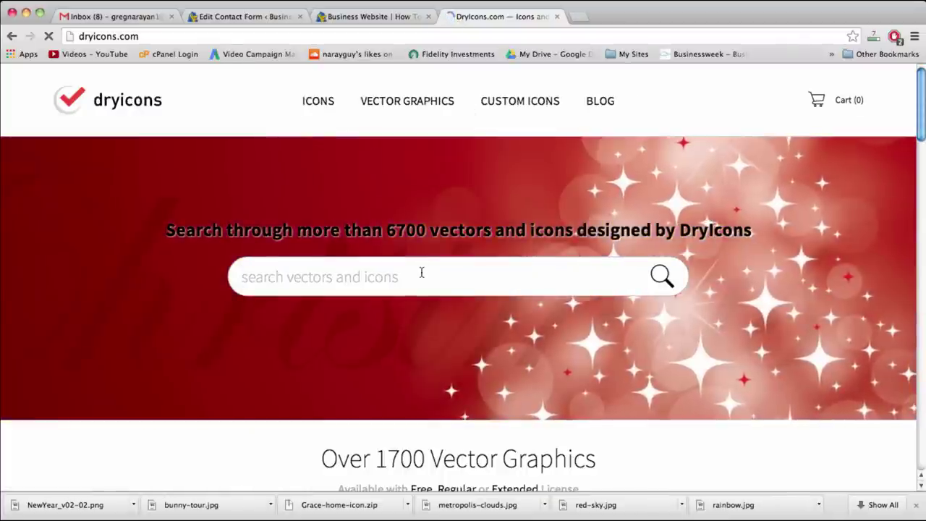
pyautogui.write('flower')
pyautogui.press('Return')
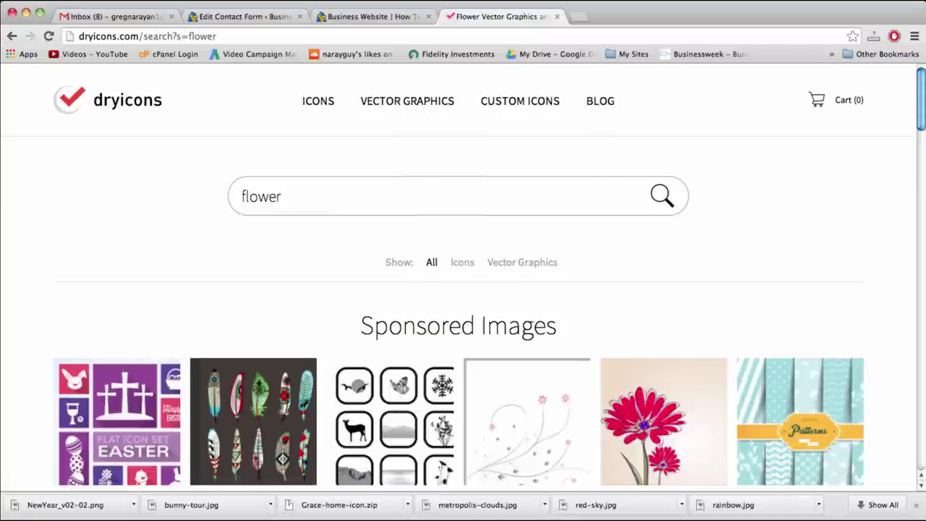
pyautogui.scroll(-10, 368, 304)
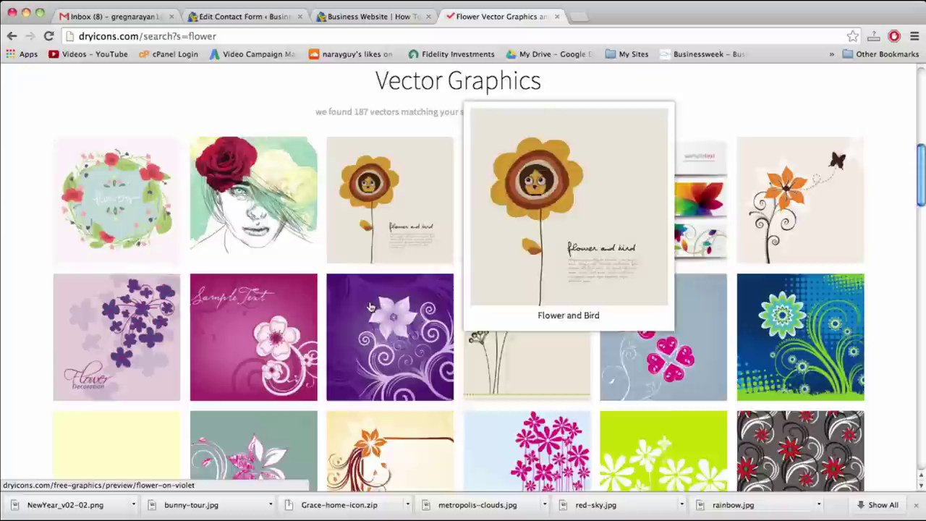
pyautogui.scroll(-10, 369, 308)
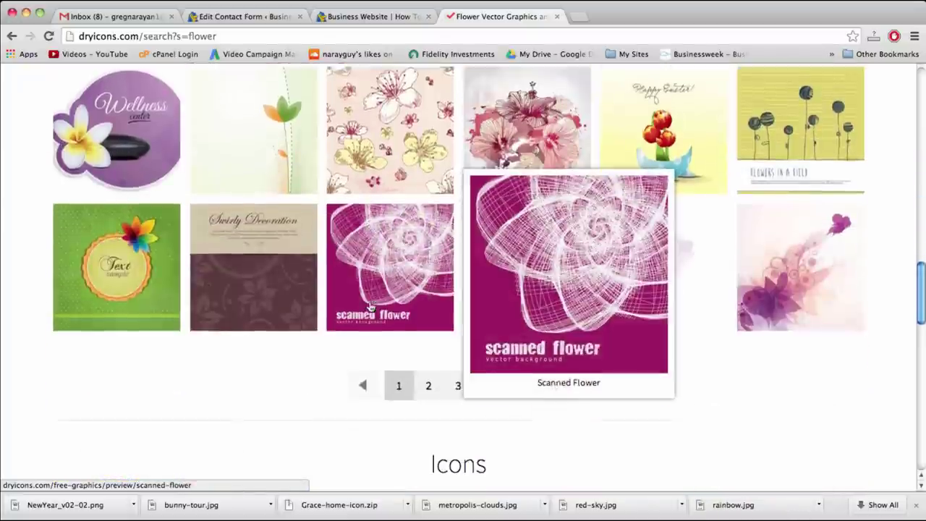
pyautogui.scroll(-5, 370, 307)
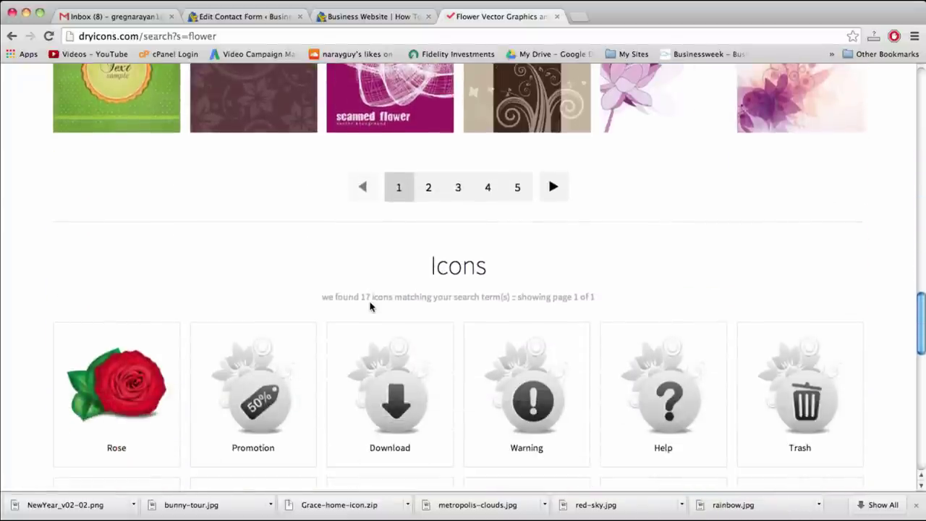
pyautogui.scroll(-4, 370, 307)
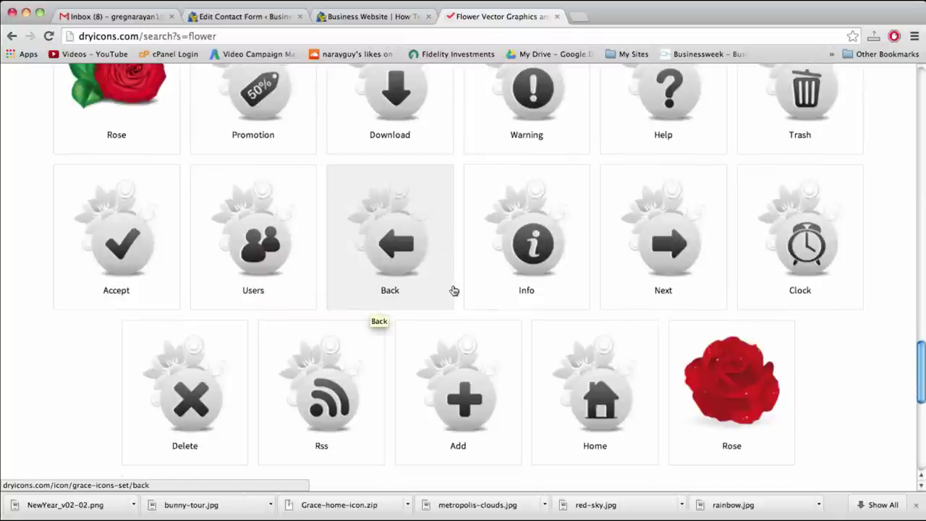
pyautogui.scroll(1, 451, 290)
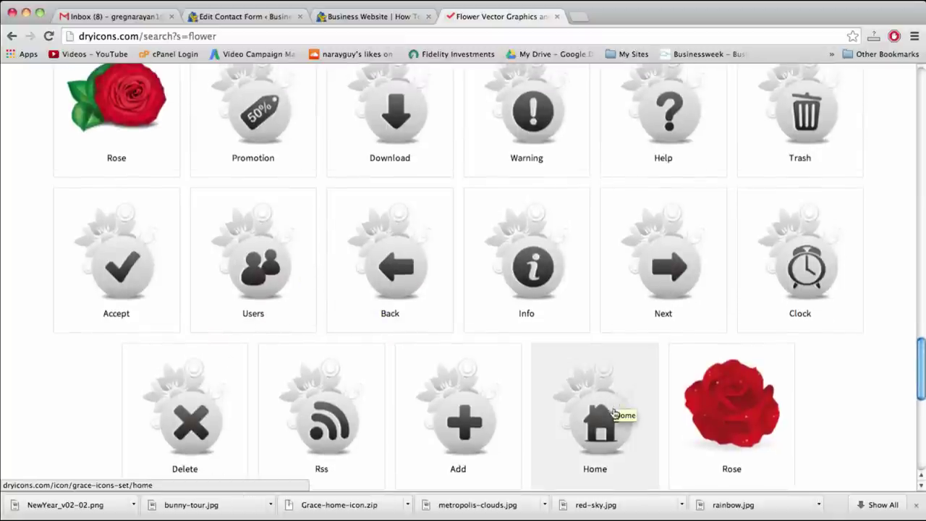
pyautogui.scroll(-3, 616, 409)
# Download the Grace set Home icon as Grace-home-icon (1).zip and unpack the archive
pyautogui.click(618, 366)
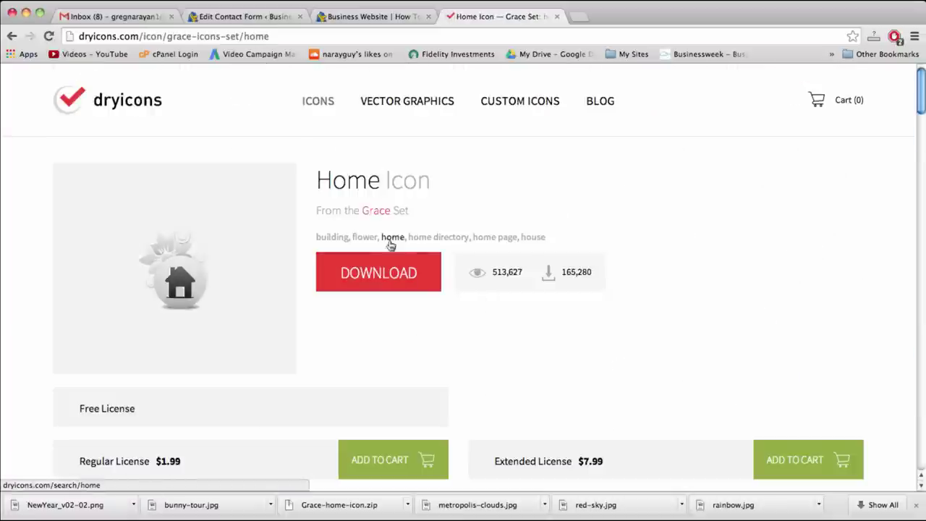
pyautogui.click(389, 274)
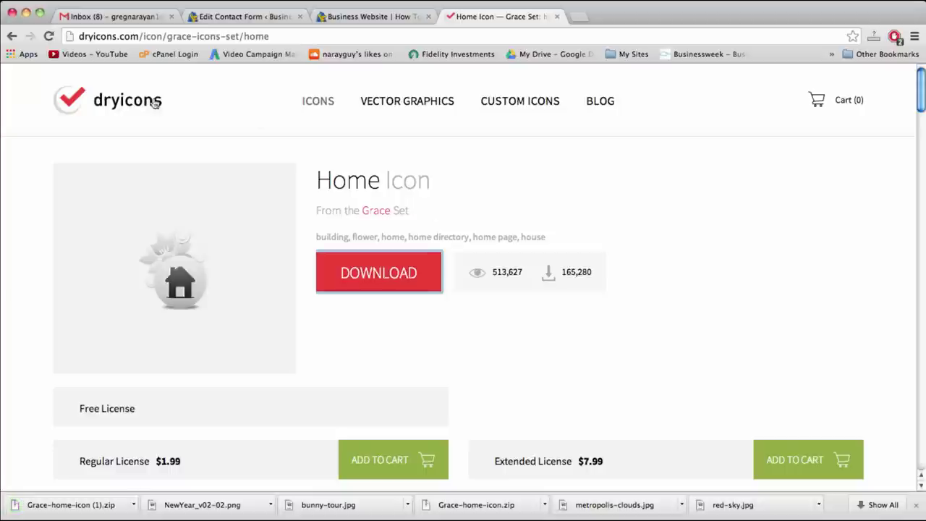
pyautogui.click(159, 38)
pyautogui.click(252, 36)
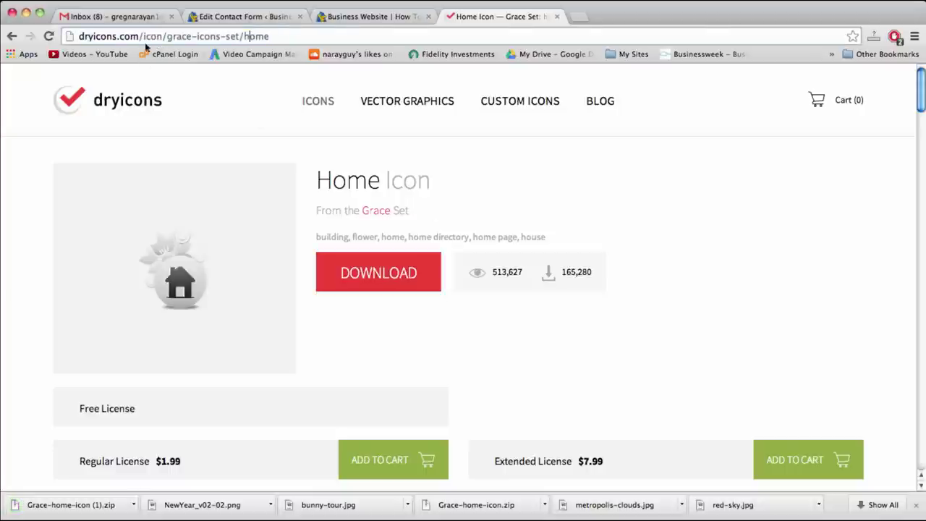
pyautogui.scroll(-1, 442, 345)
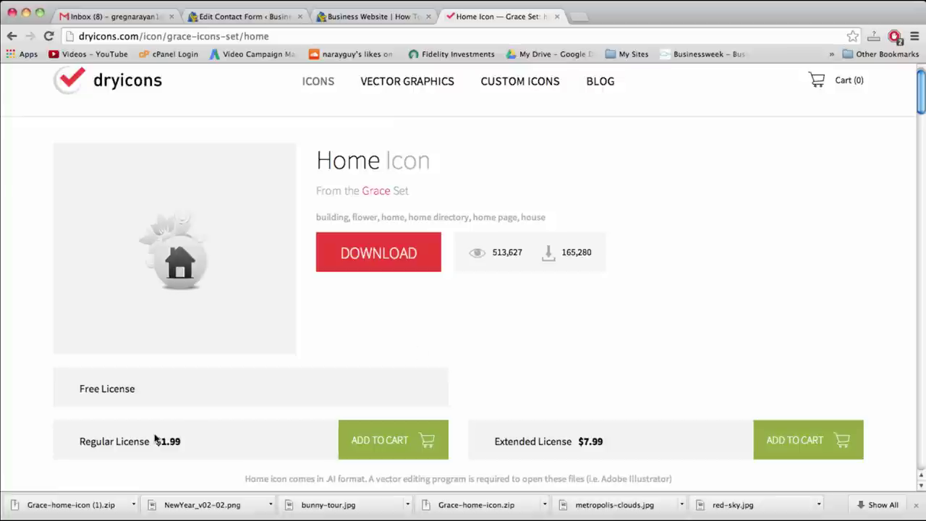
pyautogui.click(84, 507)
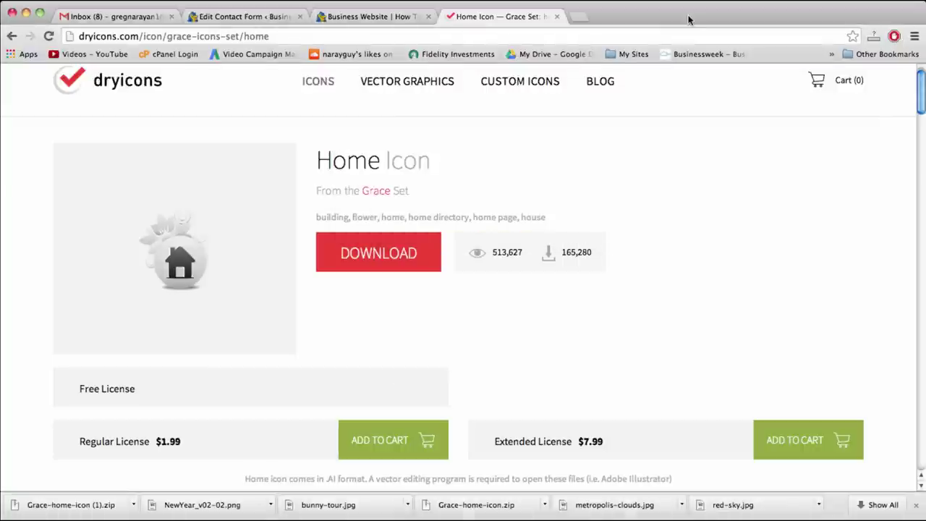
pyautogui.click(580, 16)
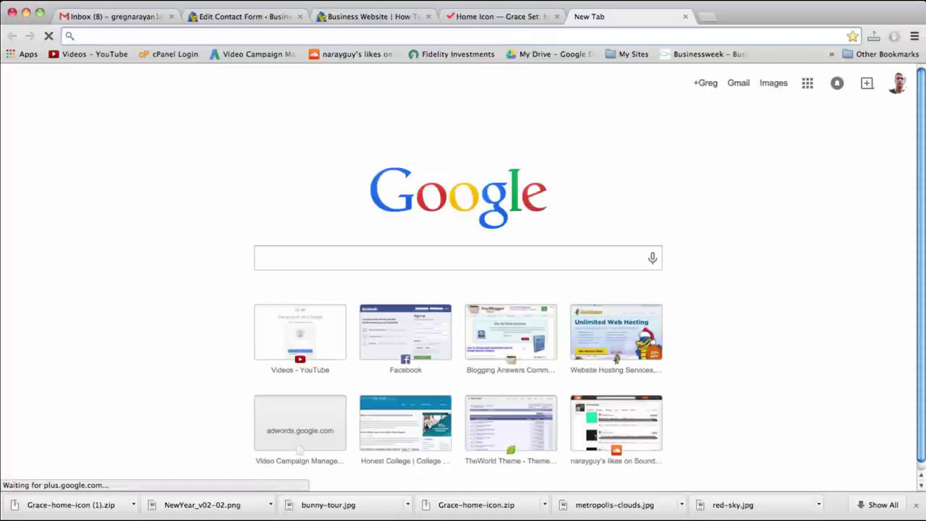
# Load pixlr.com and launch the Pixlr Editor web app
pyautogui.write('p')
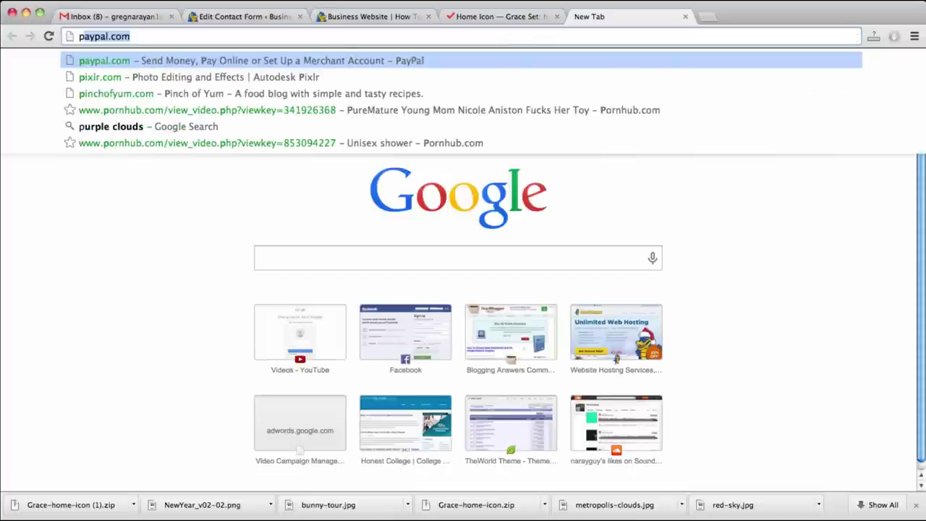
pyautogui.write('ix')
pyautogui.press('Return')
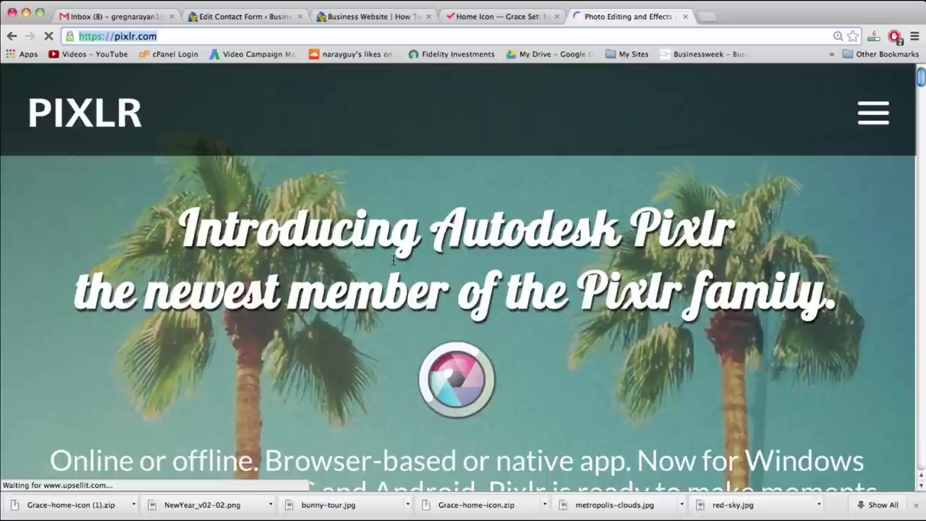
pyautogui.scroll(-5, 393, 260)
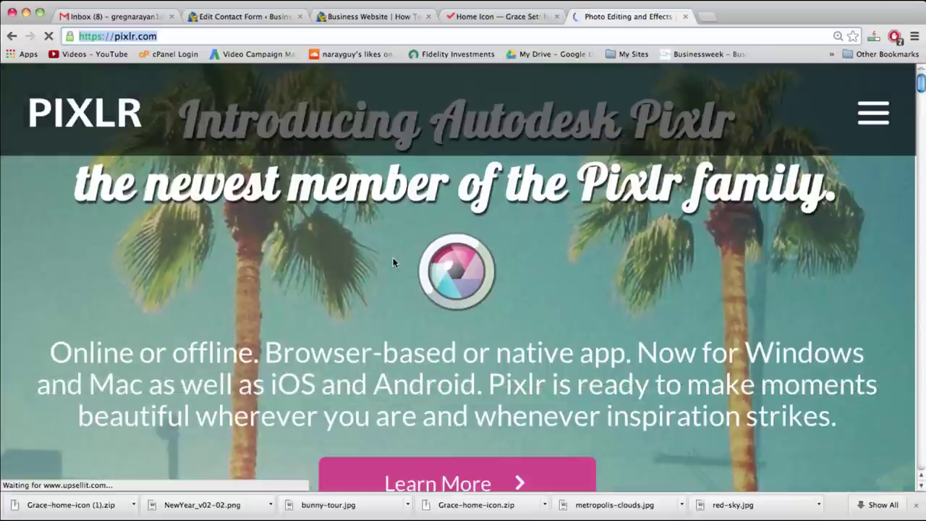
pyautogui.scroll(-7, 393, 261)
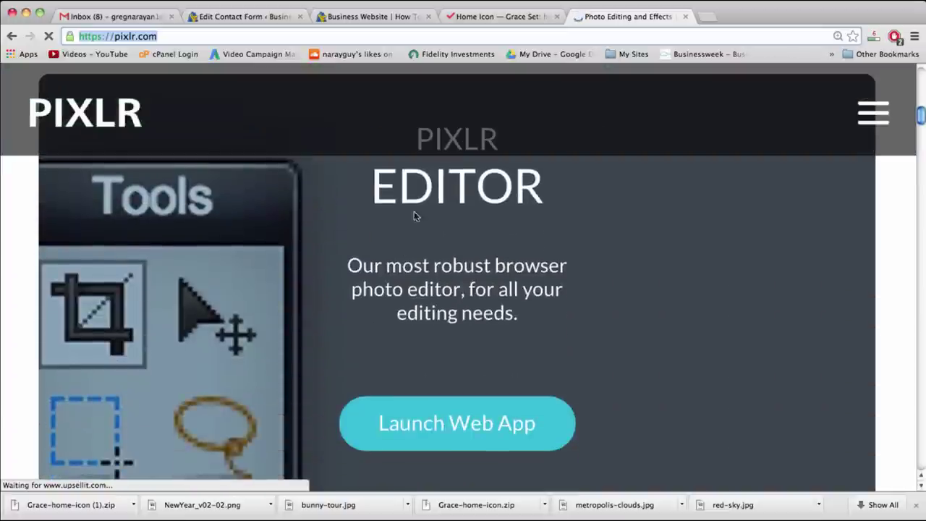
pyautogui.click(452, 422)
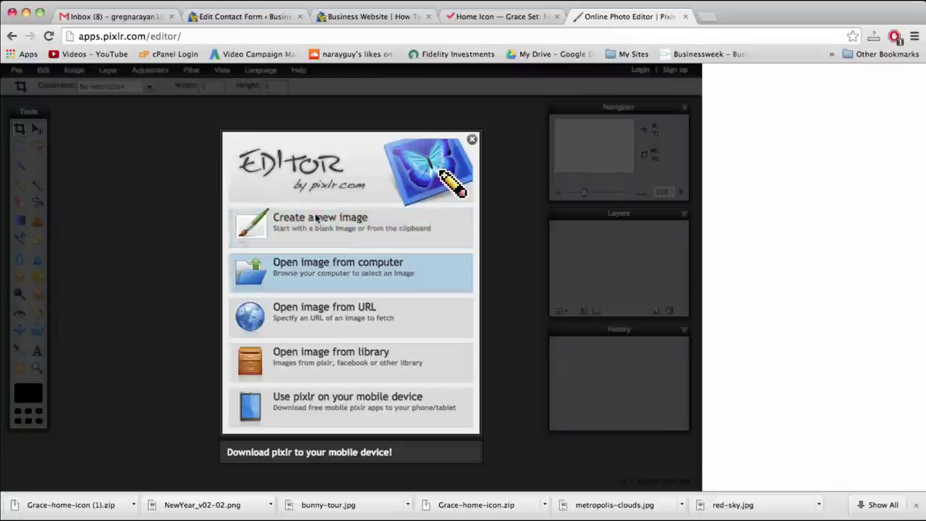
# Open Downloads > Grace-home-icon (1) > png > 128x128 > home.png in Pixlr Editor
pyautogui.click(331, 267)
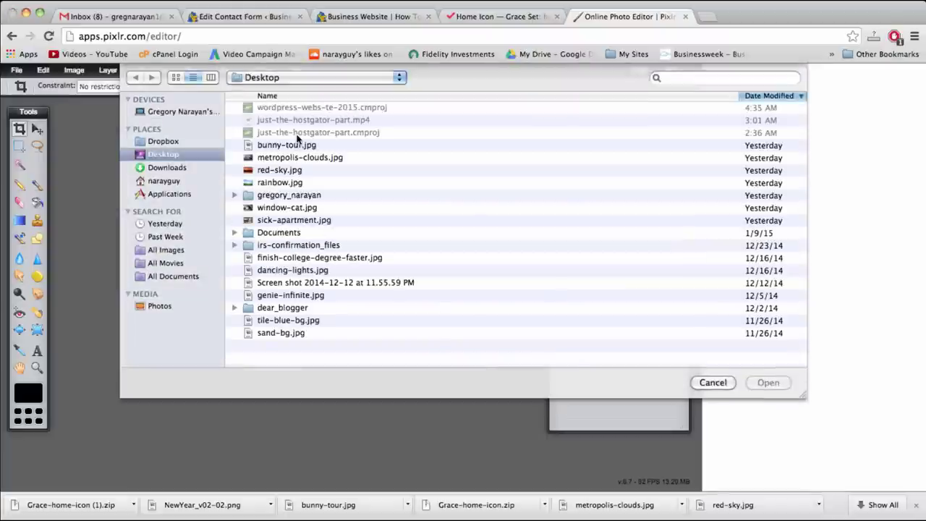
pyautogui.click(156, 168)
pyautogui.doubleClick(293, 107)
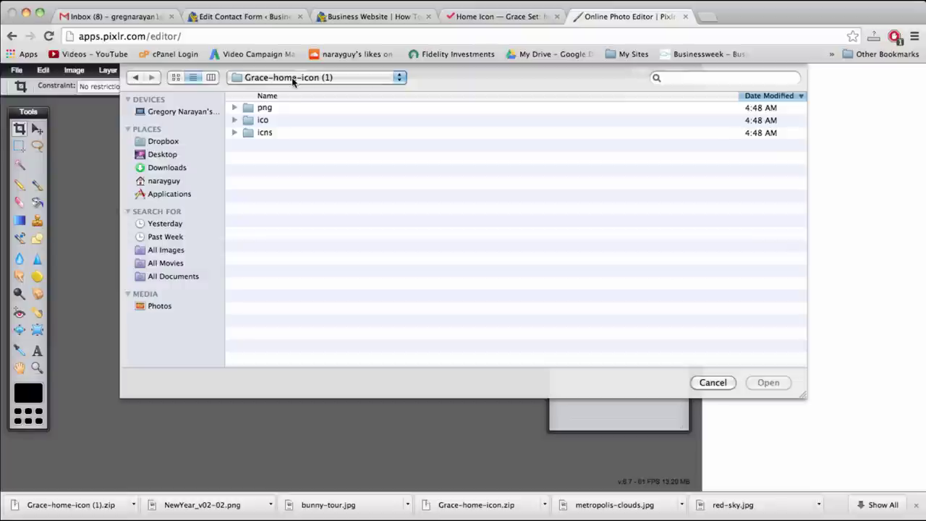
pyautogui.doubleClick(266, 108)
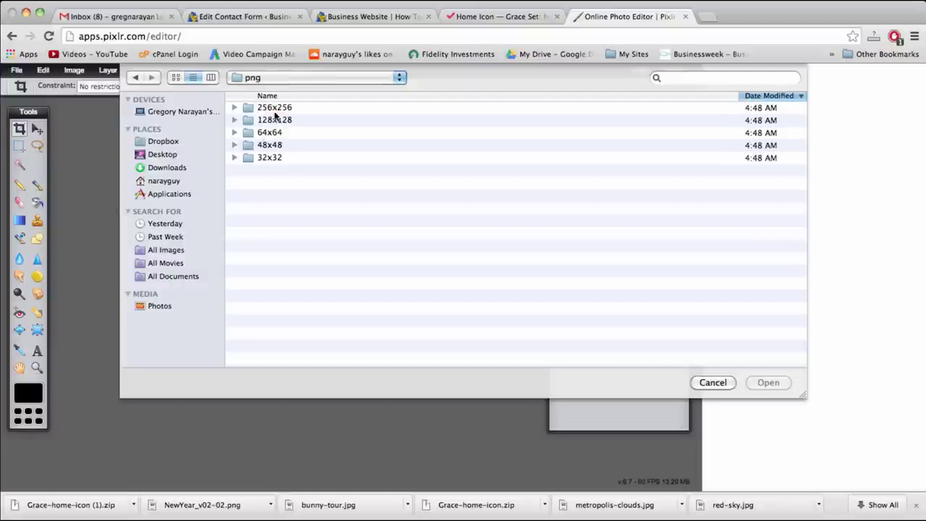
pyautogui.click(278, 119)
pyautogui.doubleClick(281, 120)
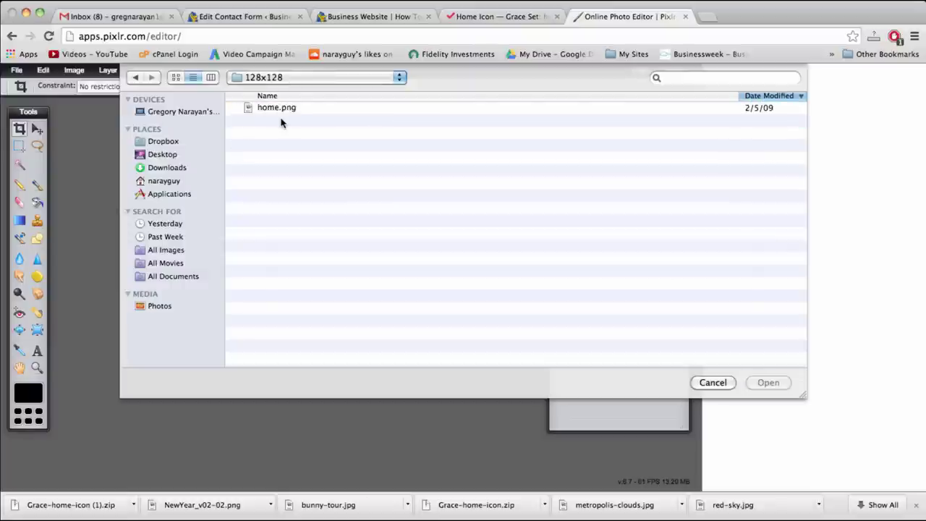
pyautogui.click(284, 108)
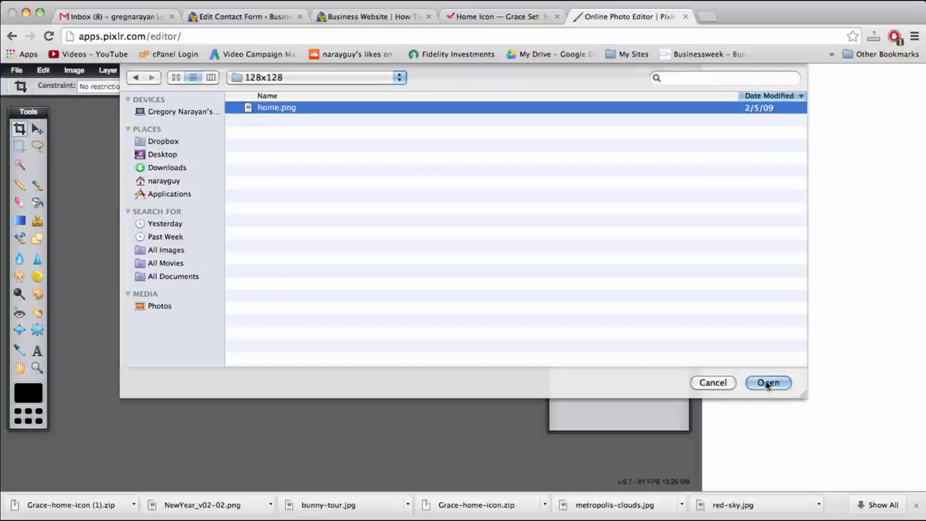
pyautogui.click(767, 383)
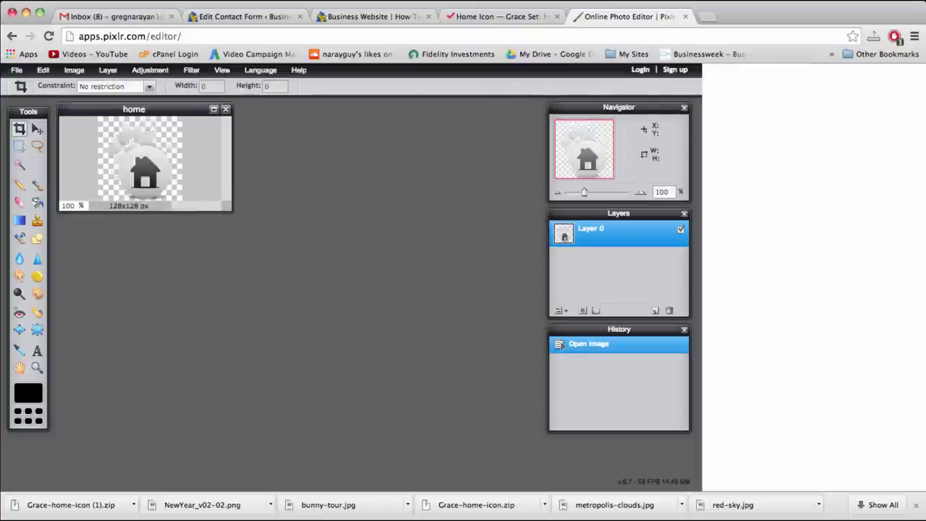
# Set the home.png canvas width to 700 px with the left anchor, and enlarge the image window
pyautogui.moveTo(225, 207); pyautogui.dragTo(521, 403)
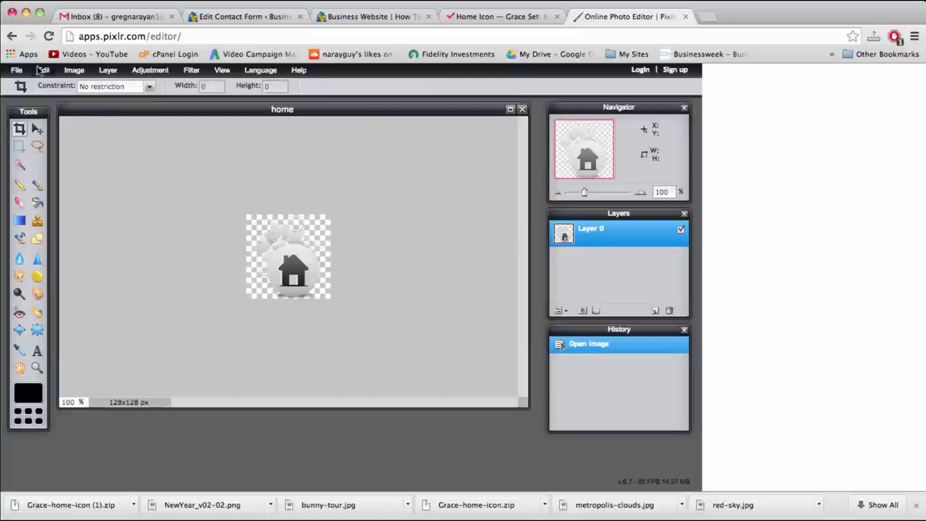
pyautogui.click(73, 70)
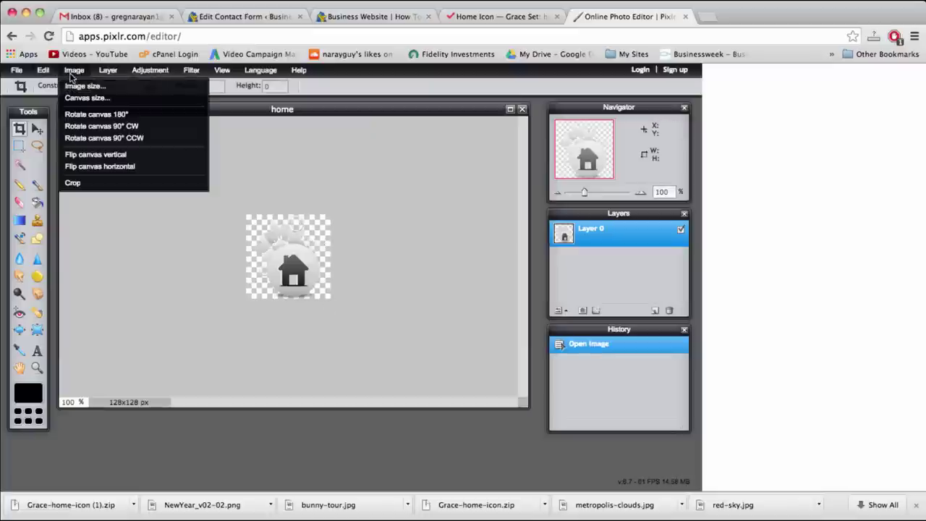
pyautogui.click(76, 97)
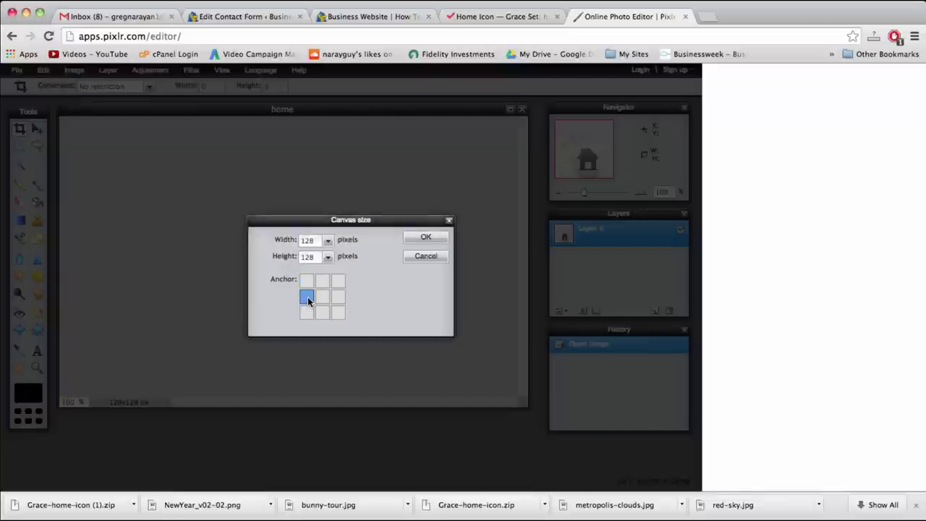
pyautogui.doubleClick(315, 242)
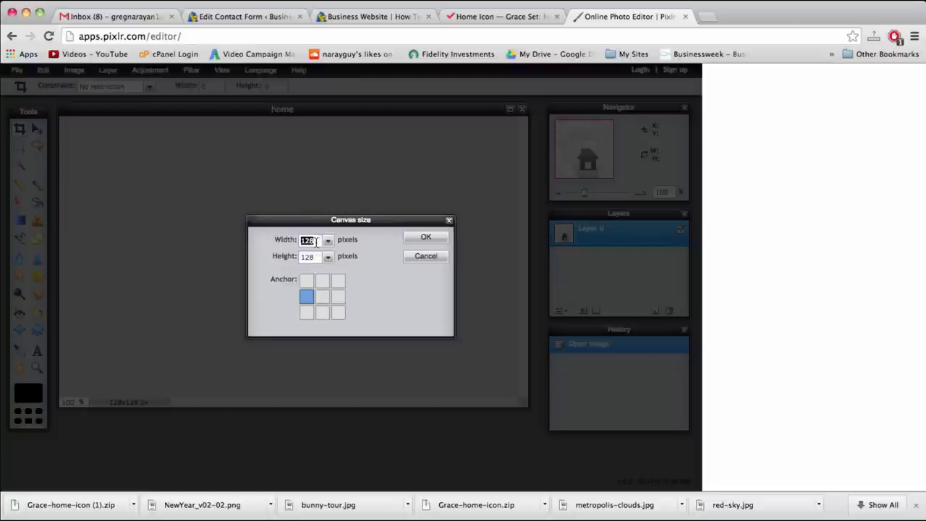
pyautogui.write('700')
pyautogui.press('Return')
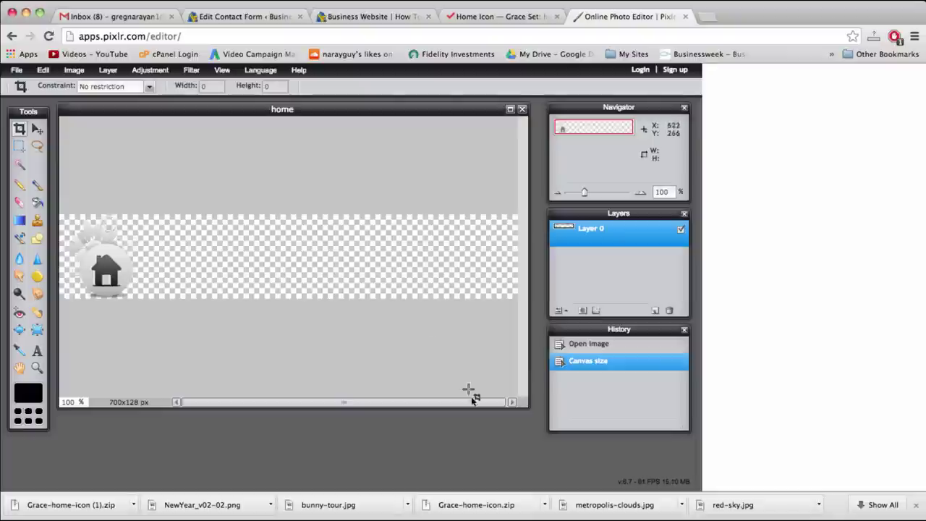
pyautogui.moveTo(522, 405); pyautogui.dragTo(557, 427)
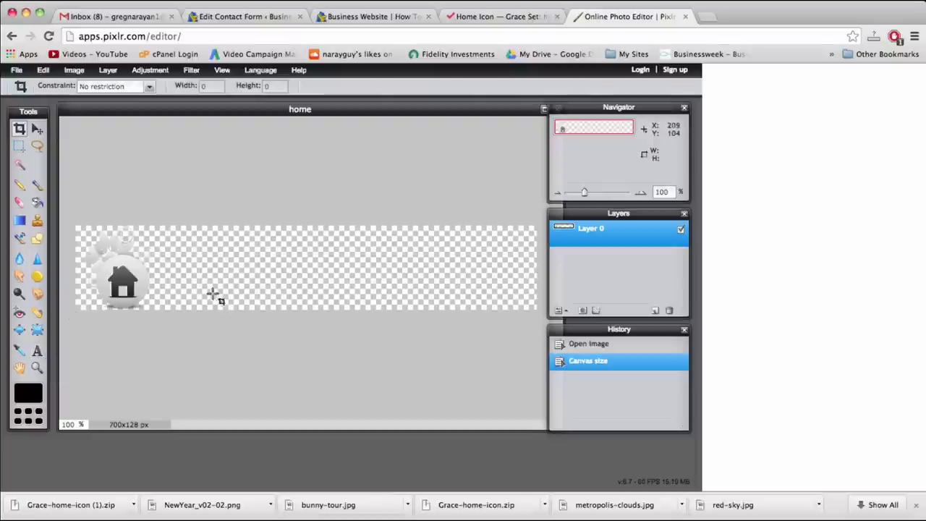
# Add 'Word' beside the house icon in size 50 American Typewriter, Regular style
pyautogui.click(37, 351)
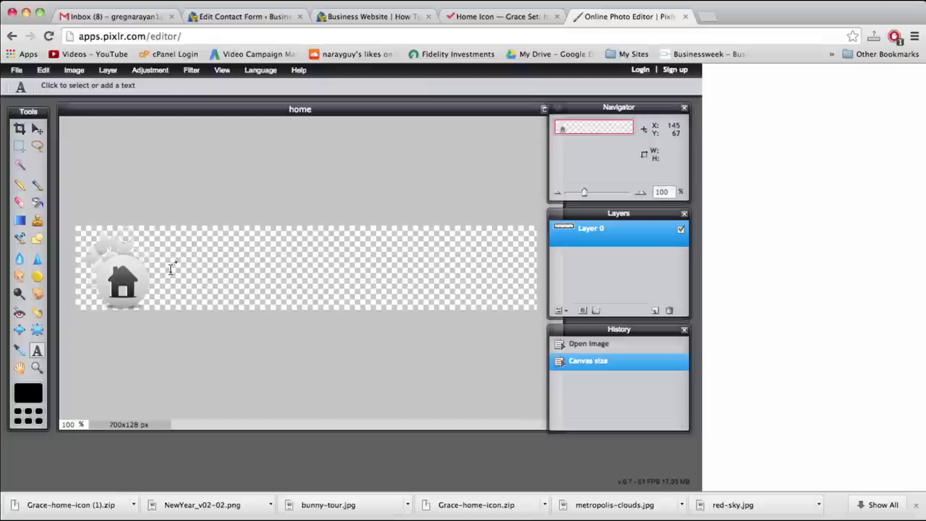
pyautogui.click(172, 269)
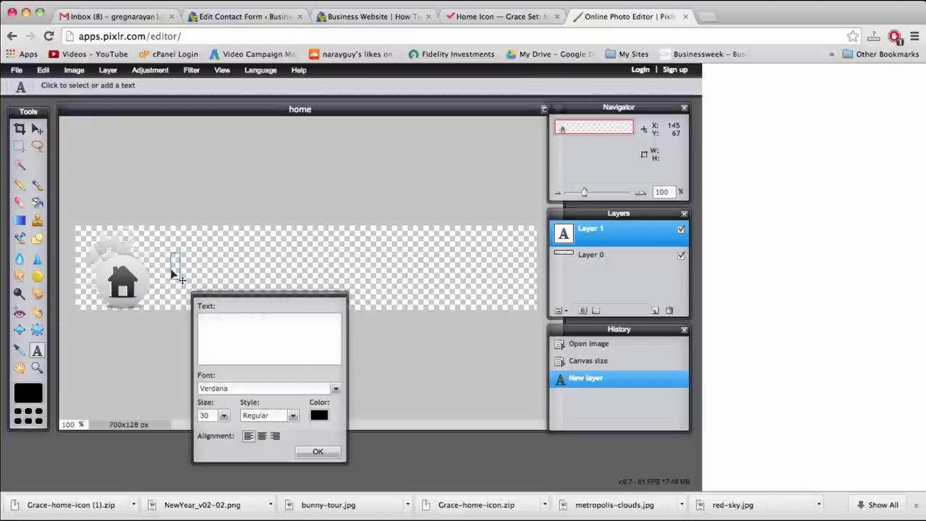
pyautogui.write('WordP')
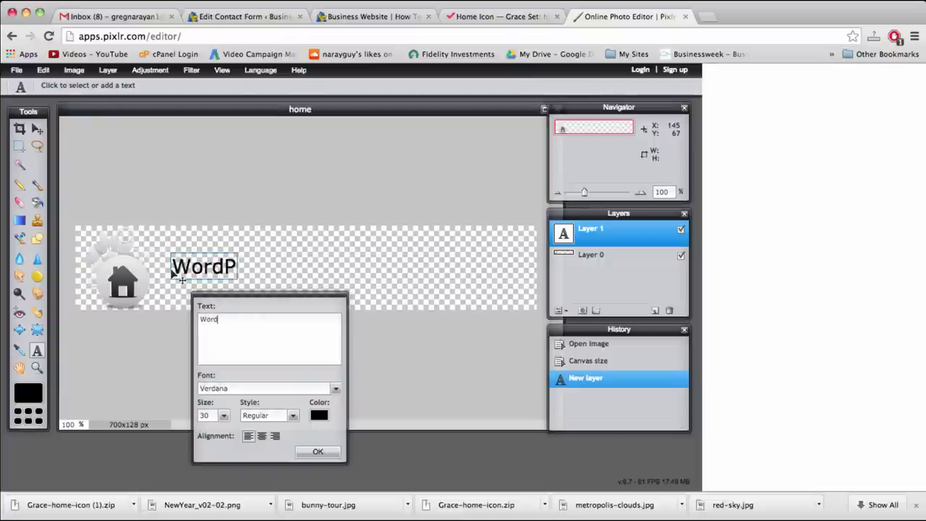
pyautogui.doubleClick(204, 417)
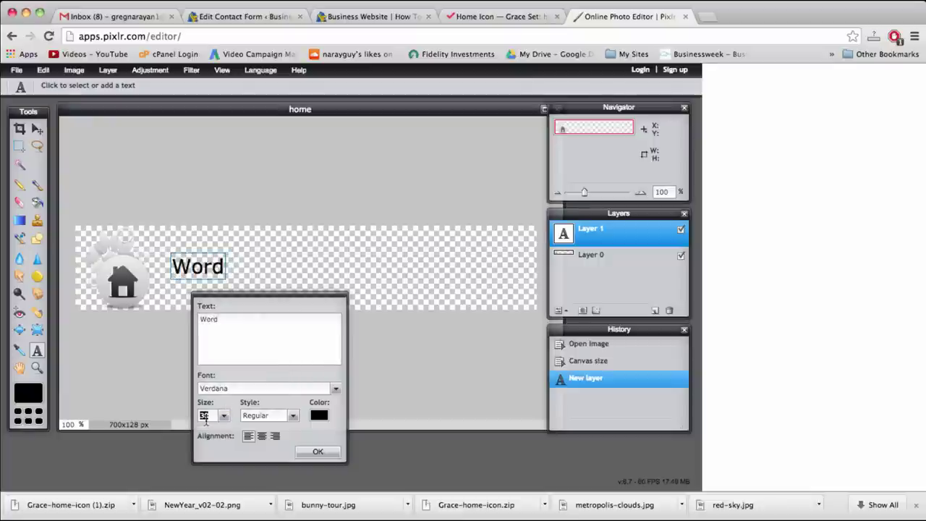
pyautogui.write('50')
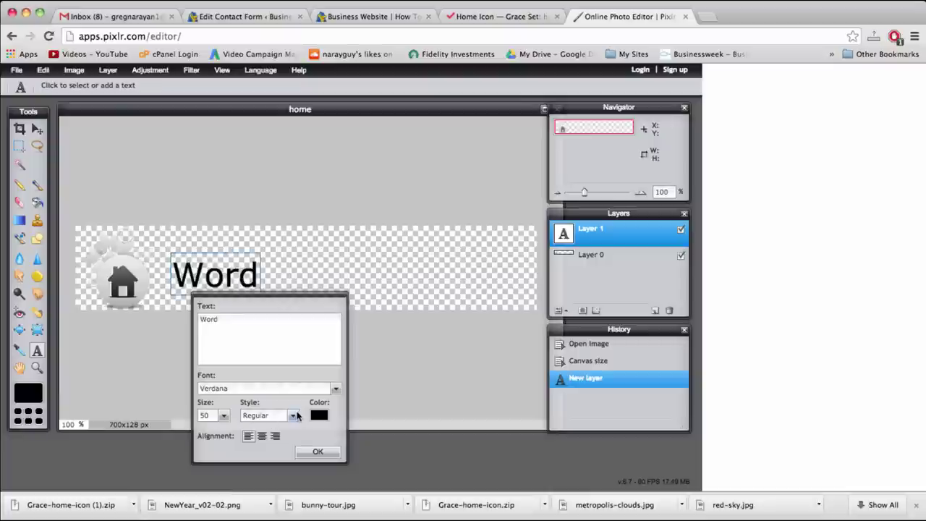
pyautogui.click(293, 415)
pyautogui.click(293, 415)
pyautogui.click(336, 390)
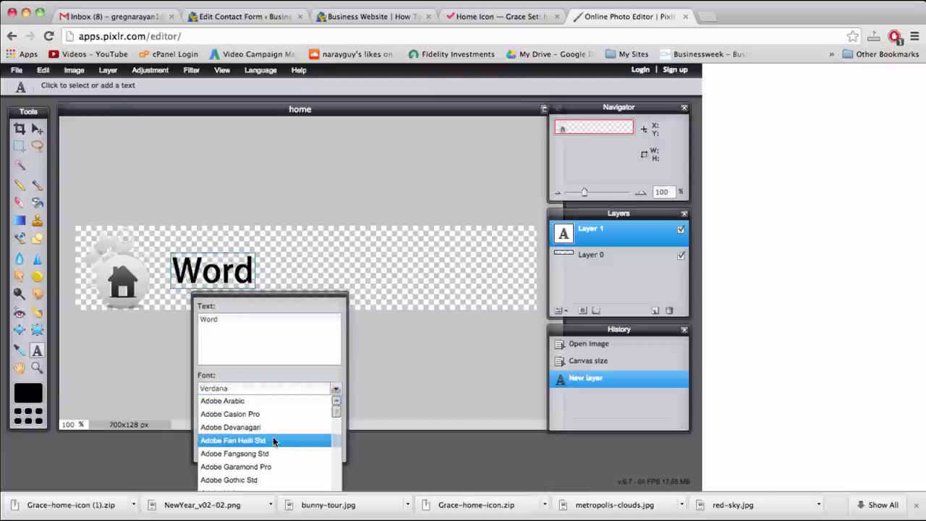
pyautogui.moveTo(336, 413); pyautogui.dragTo(336, 422)
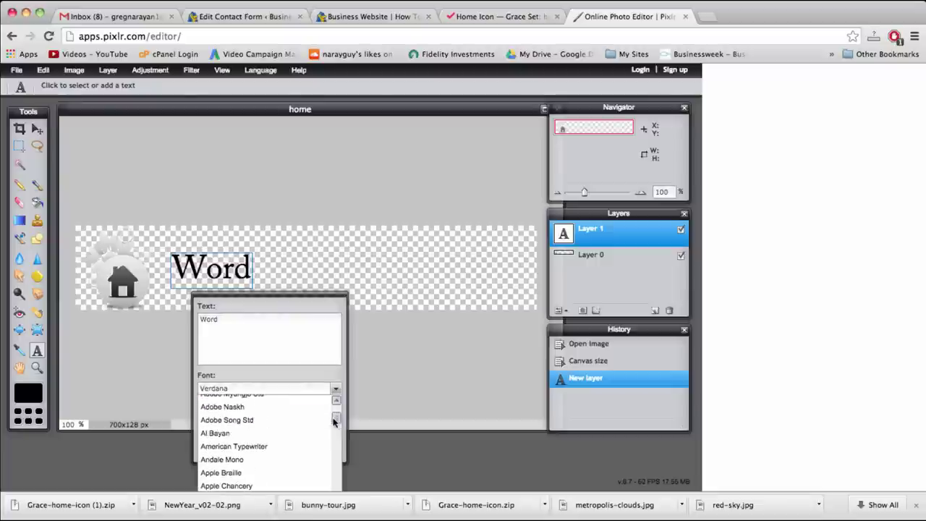
pyautogui.click(272, 445)
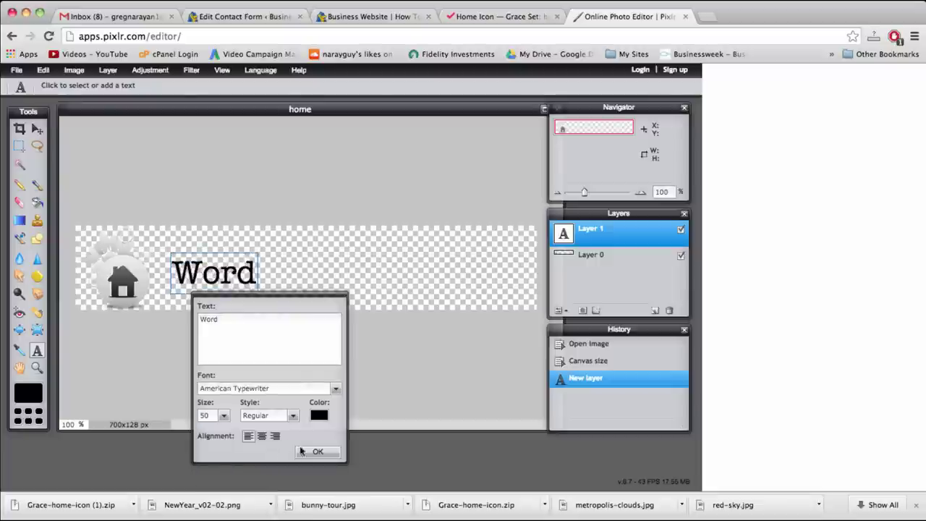
pyautogui.click(315, 452)
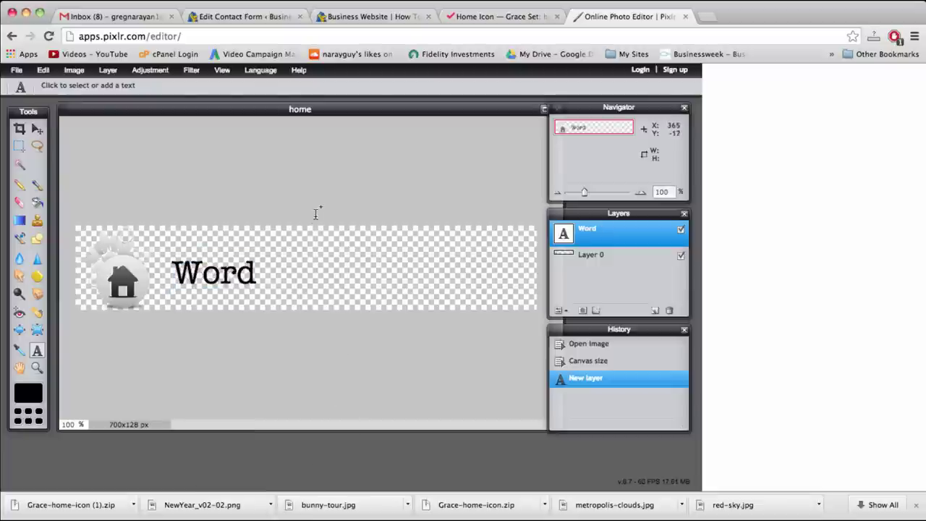
pyautogui.click(307, 265)
# Add 'Press' and 'Beauty' as separate text layers, then select the Word layer
pyautogui.write('Press')
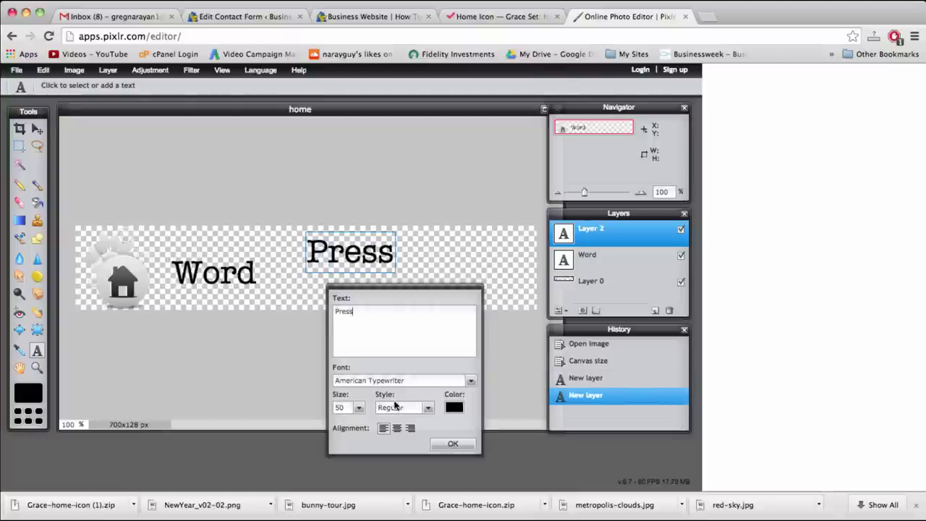
pyautogui.click(451, 444)
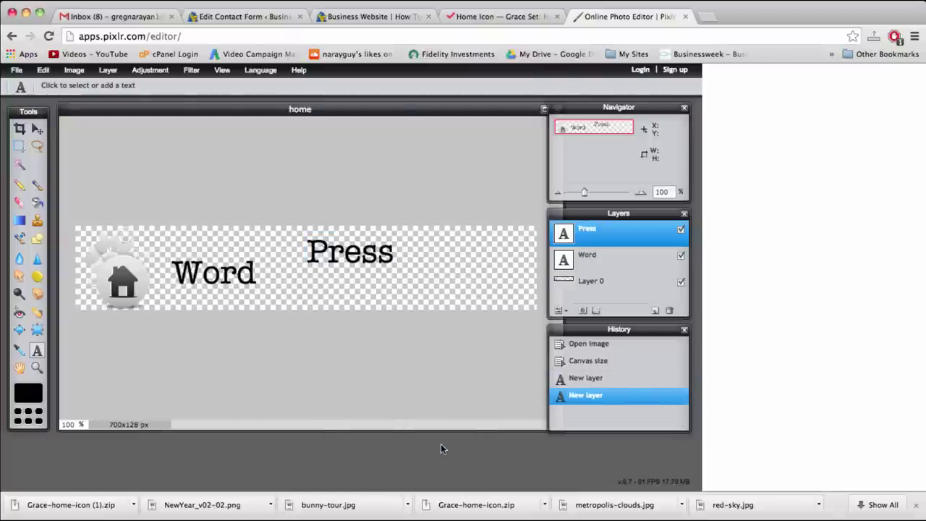
pyautogui.click(427, 286)
pyautogui.write('Beauty')
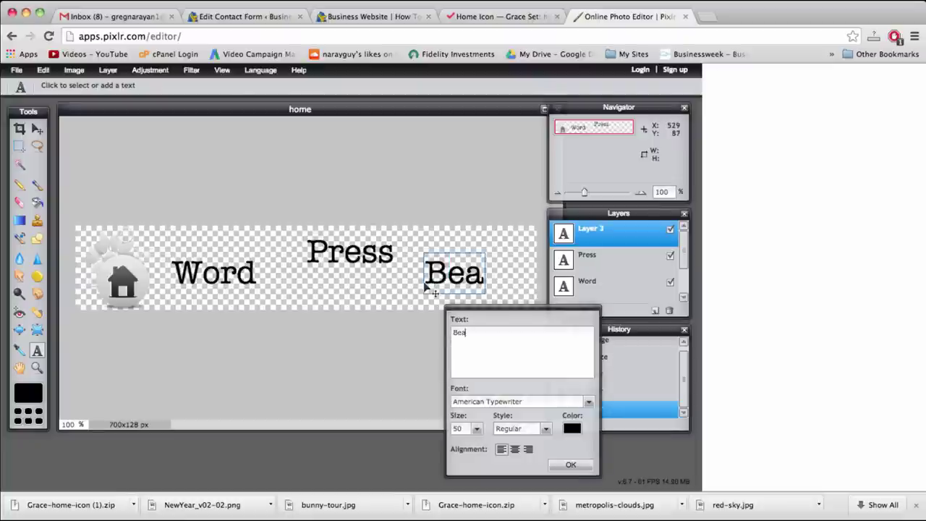
pyautogui.click(565, 464)
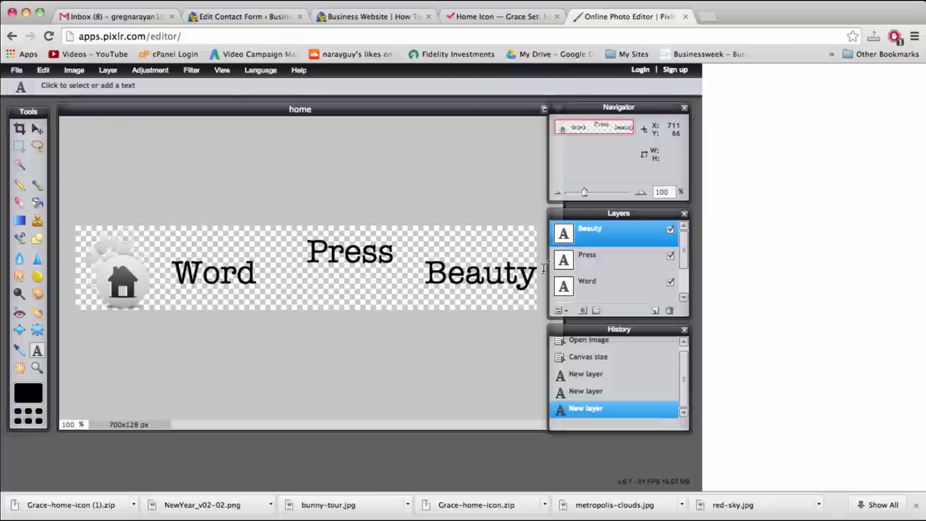
pyautogui.click(598, 288)
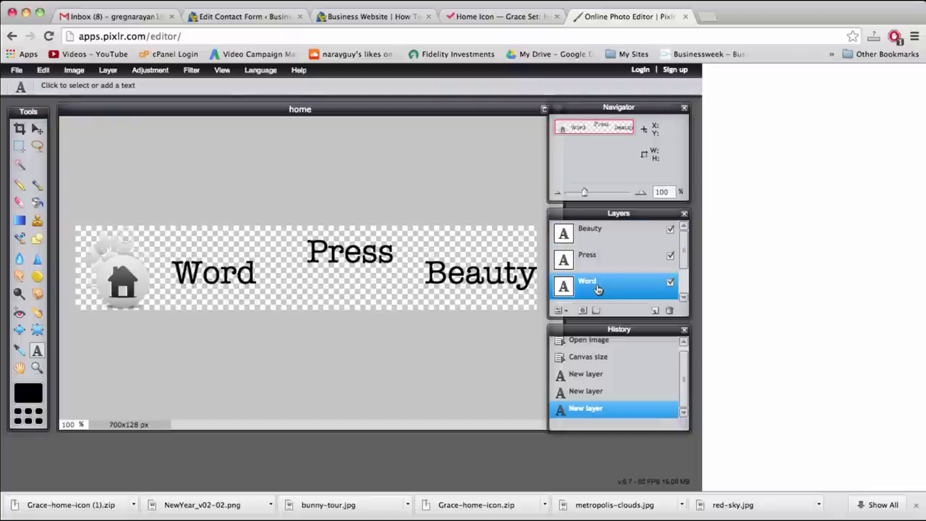
# Move the Word text left so it sits close to the house icon
pyautogui.click(37, 129)
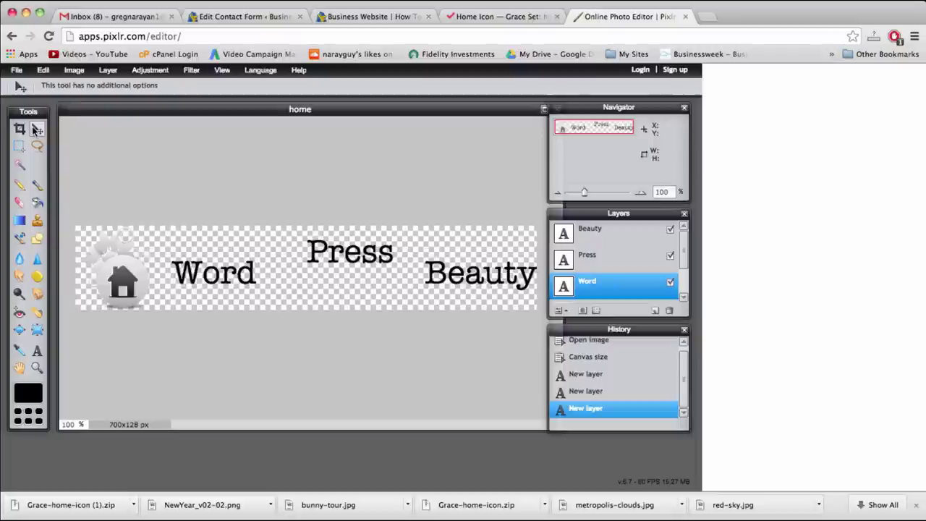
pyautogui.moveTo(204, 282); pyautogui.dragTo(182, 281)
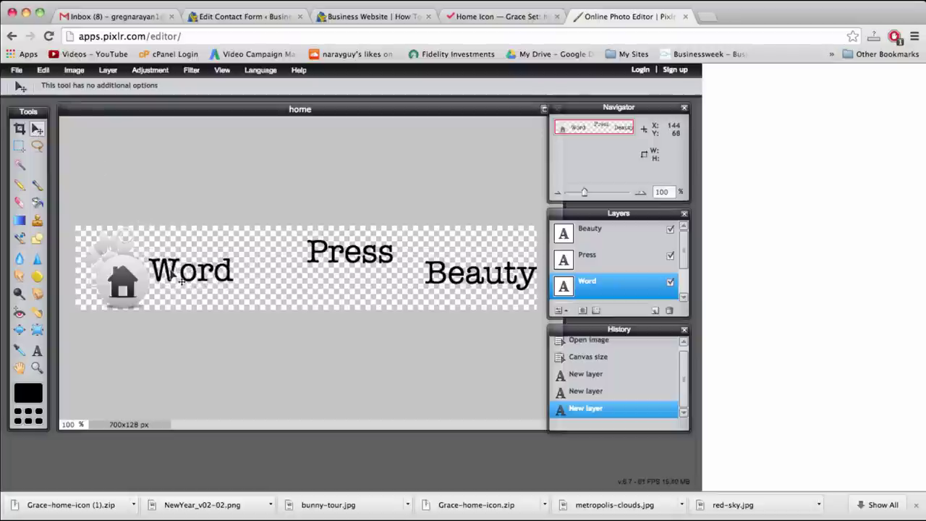
pyautogui.moveTo(181, 281); pyautogui.dragTo(183, 281)
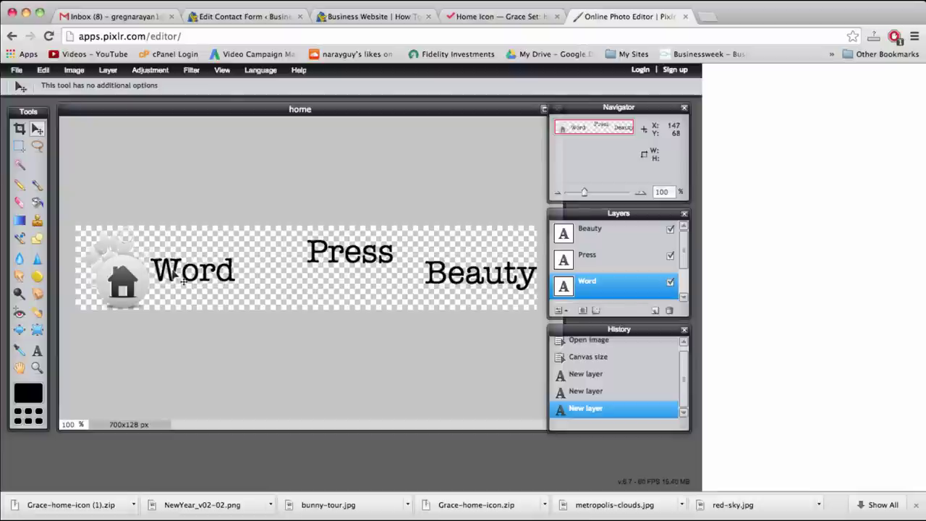
pyautogui.moveTo(183, 281); pyautogui.dragTo(183, 280)
# Drag Press right after Word and Beauty right after Press
pyautogui.click(576, 253)
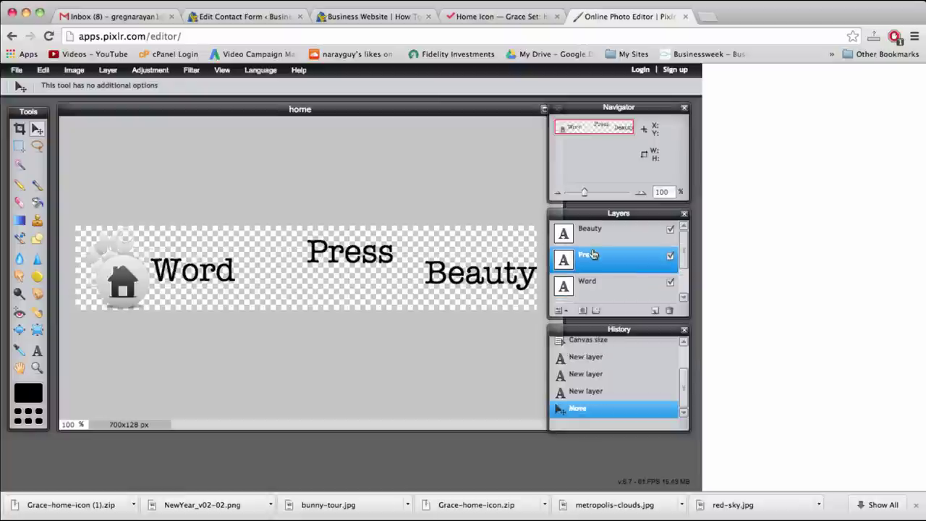
pyautogui.moveTo(388, 261); pyautogui.dragTo(324, 280)
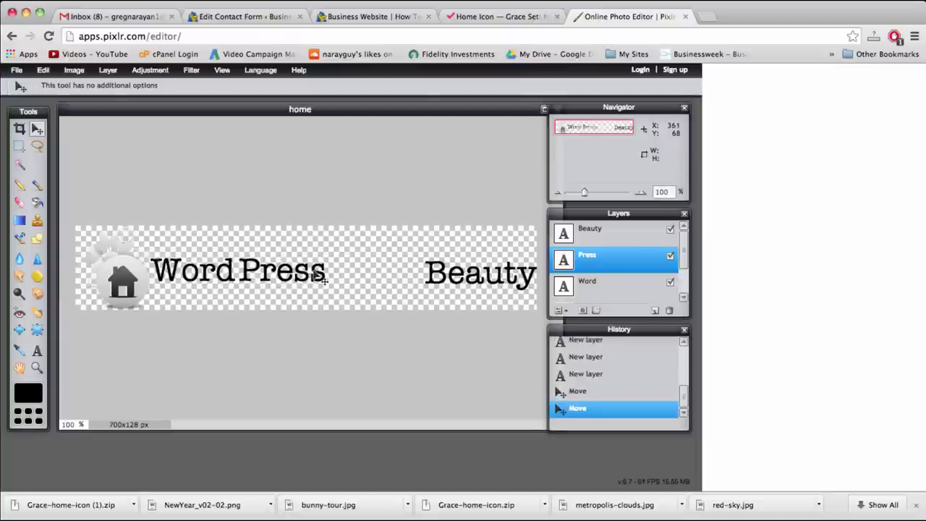
pyautogui.click(609, 237)
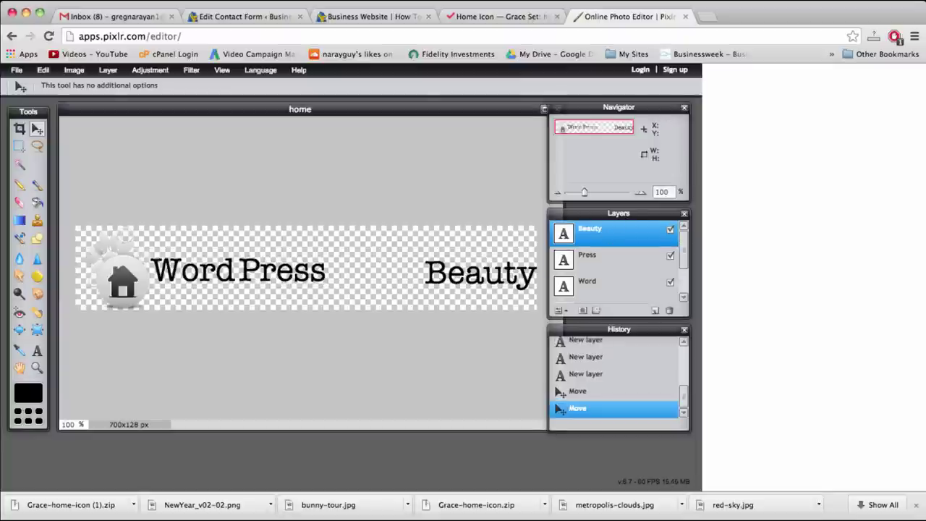
pyautogui.moveTo(509, 282); pyautogui.dragTo(413, 282)
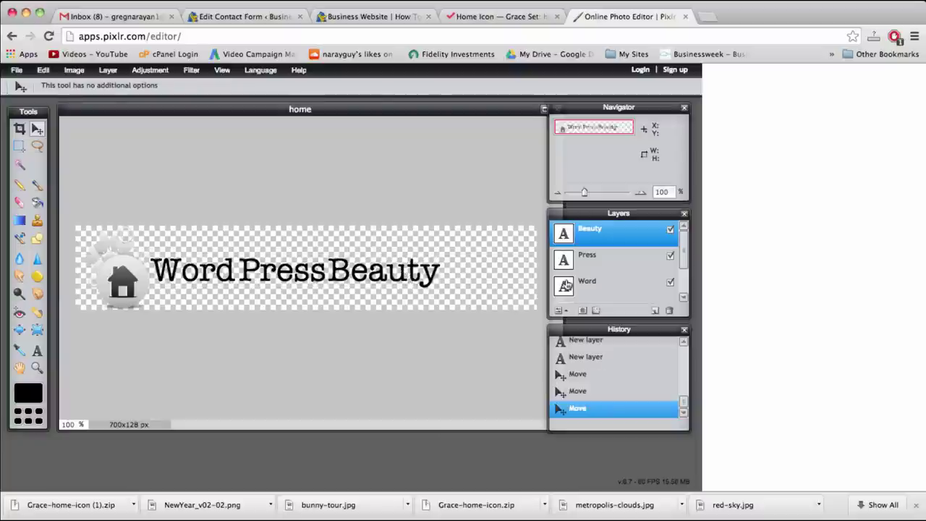
pyautogui.click(606, 261)
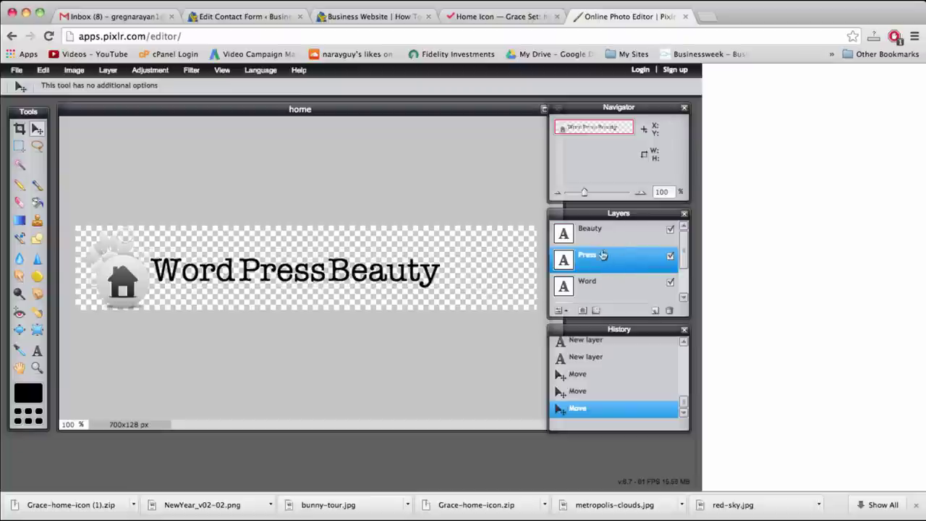
pyautogui.click(36, 352)
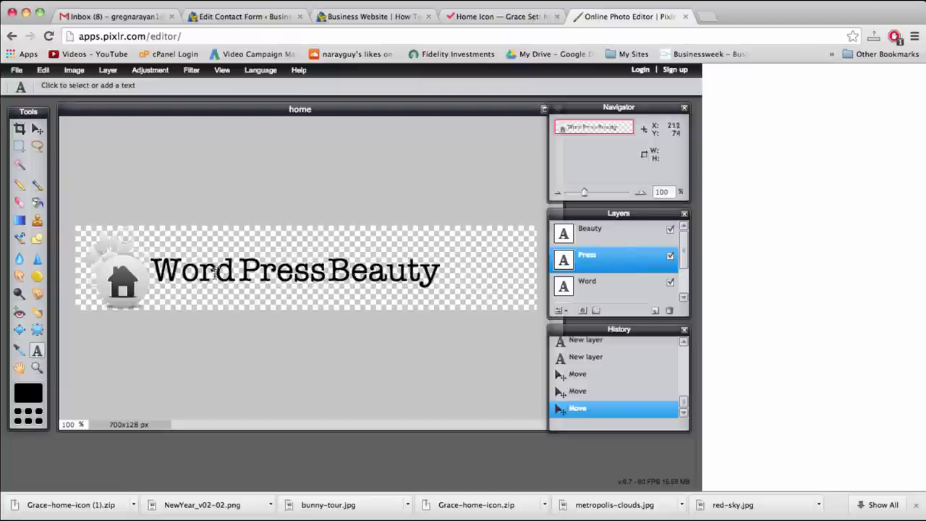
# Change the Press text style to Bold
pyautogui.click(285, 272)
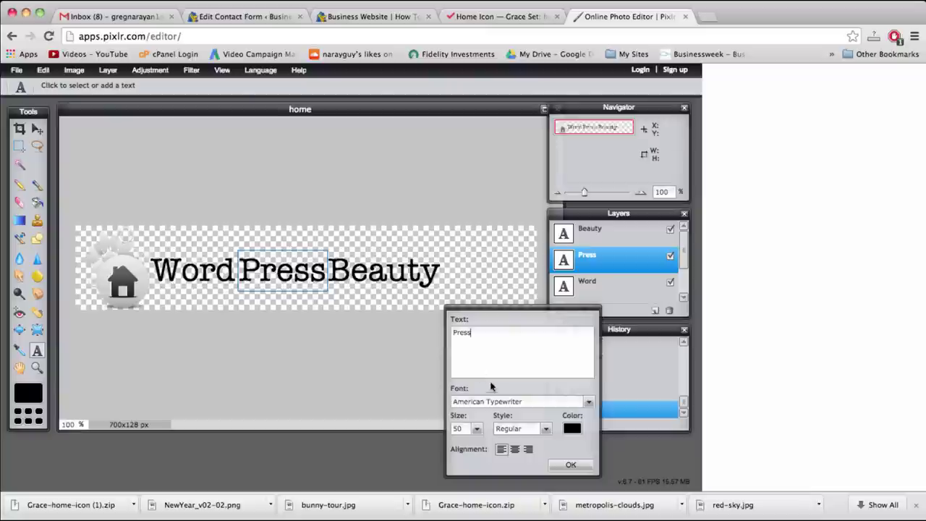
pyautogui.click(545, 430)
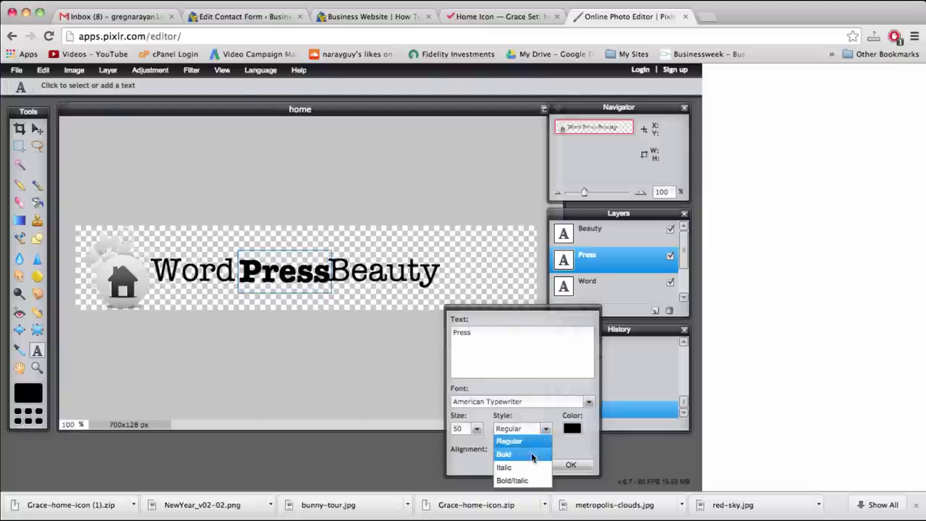
pyautogui.click(531, 456)
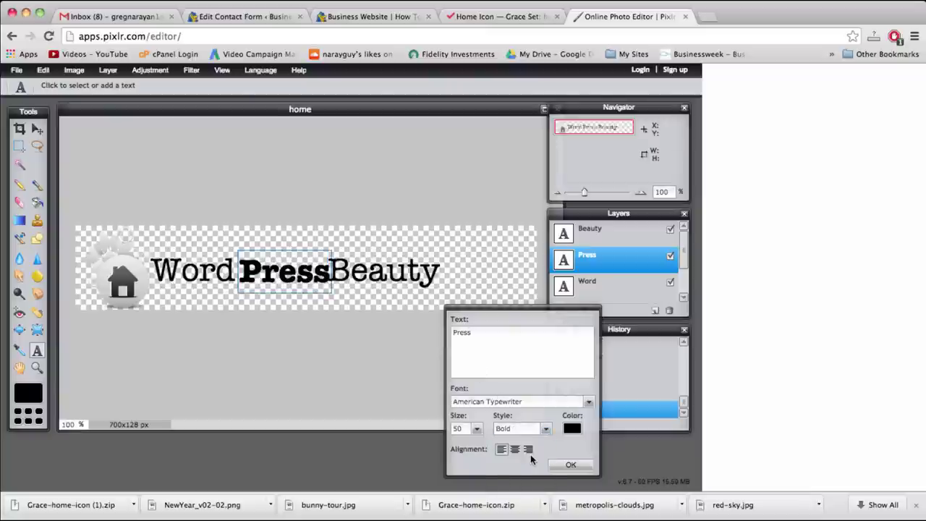
pyautogui.click(571, 464)
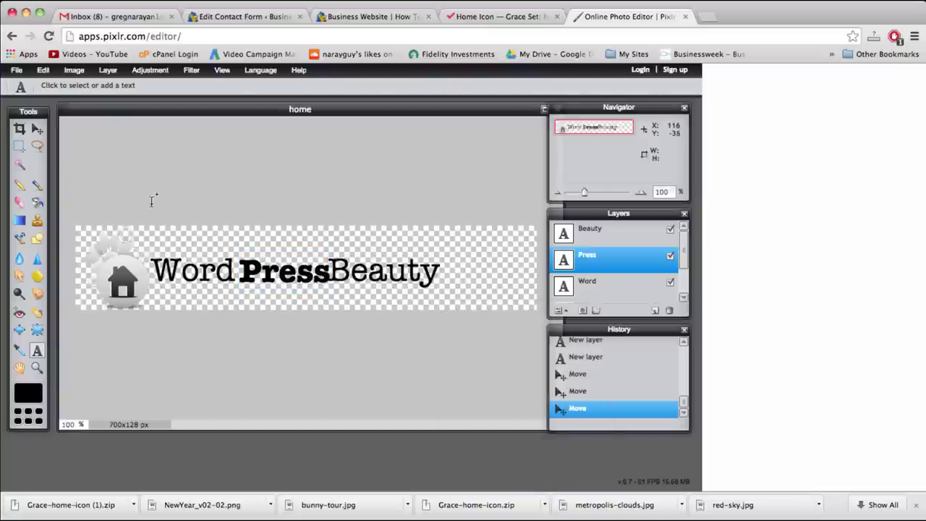
# Nudge Press a few pixels so it fits snugly between Word and Beauty
pyautogui.click(37, 128)
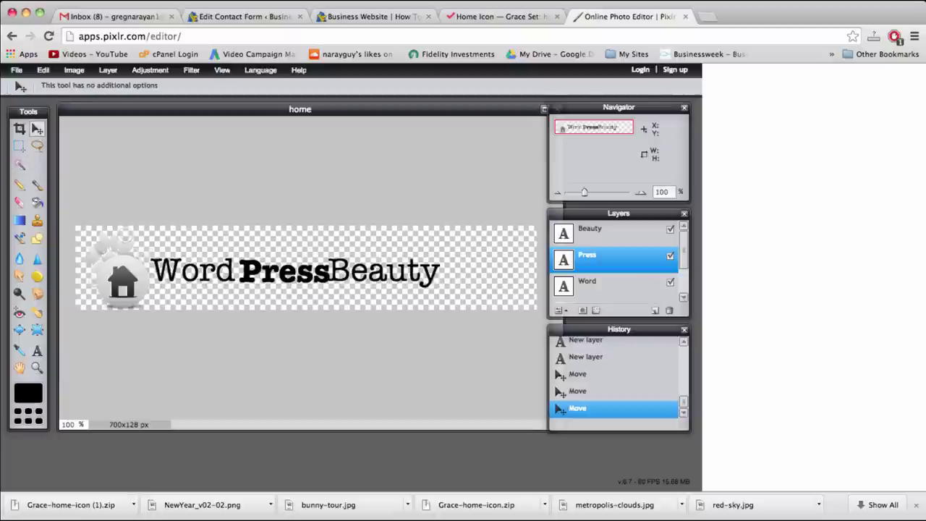
pyautogui.moveTo(267, 275); pyautogui.dragTo(265, 278)
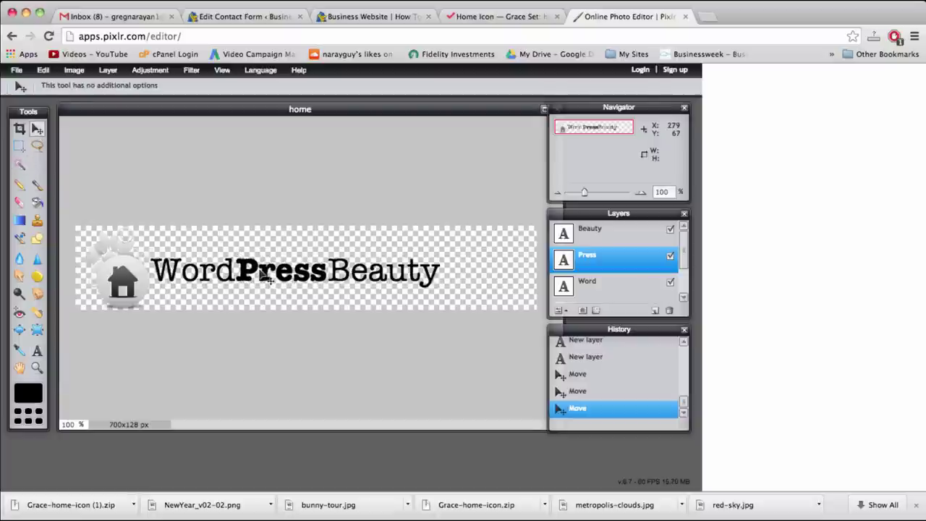
pyautogui.moveTo(265, 277); pyautogui.dragTo(268, 279)
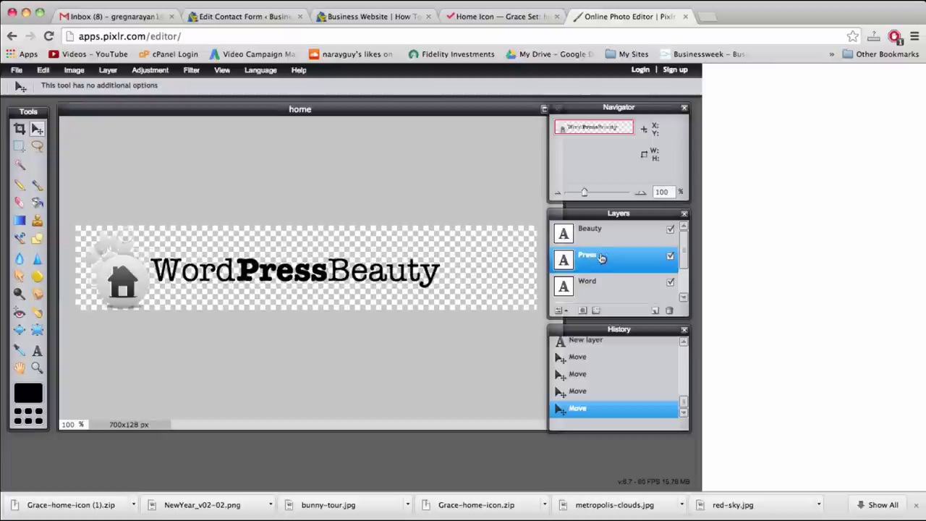
# Enable an Outer glow layer style on Press and set its colour to red
pyautogui.click(108, 70)
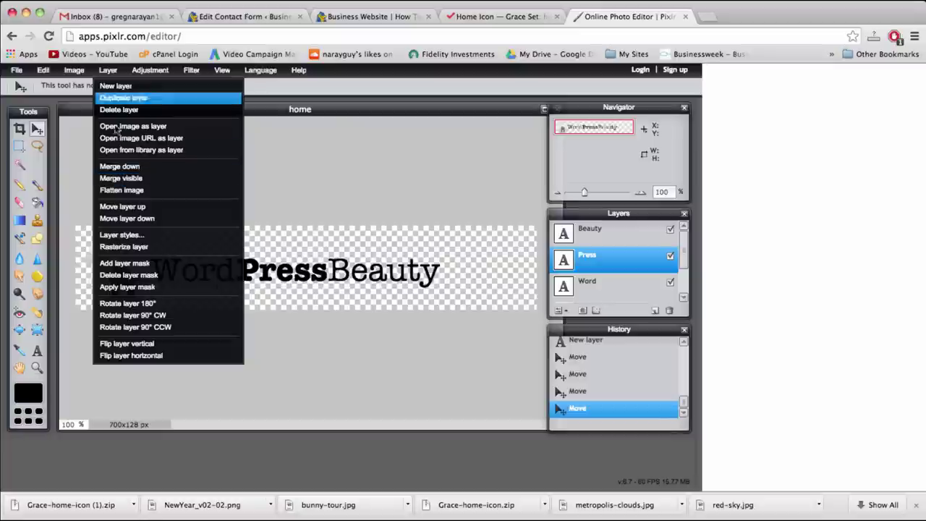
pyautogui.click(116, 236)
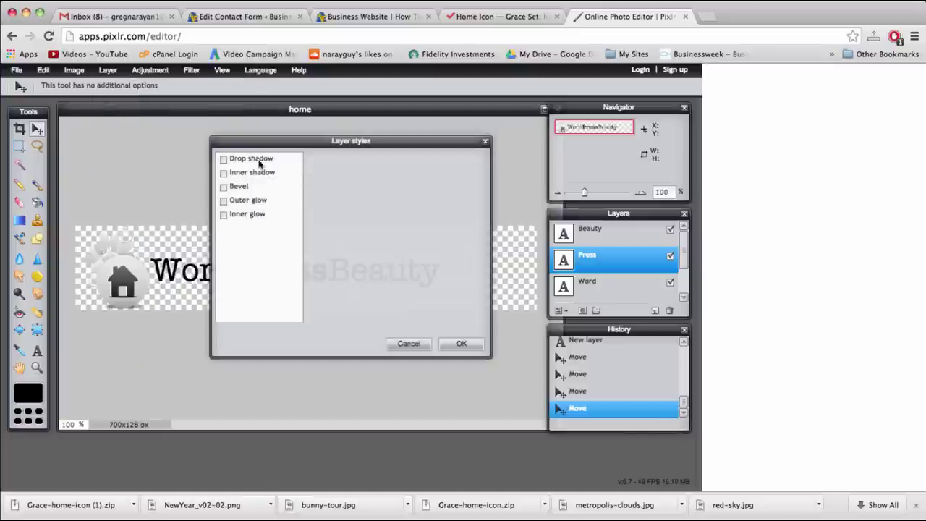
pyautogui.moveTo(287, 144); pyautogui.dragTo(487, 151)
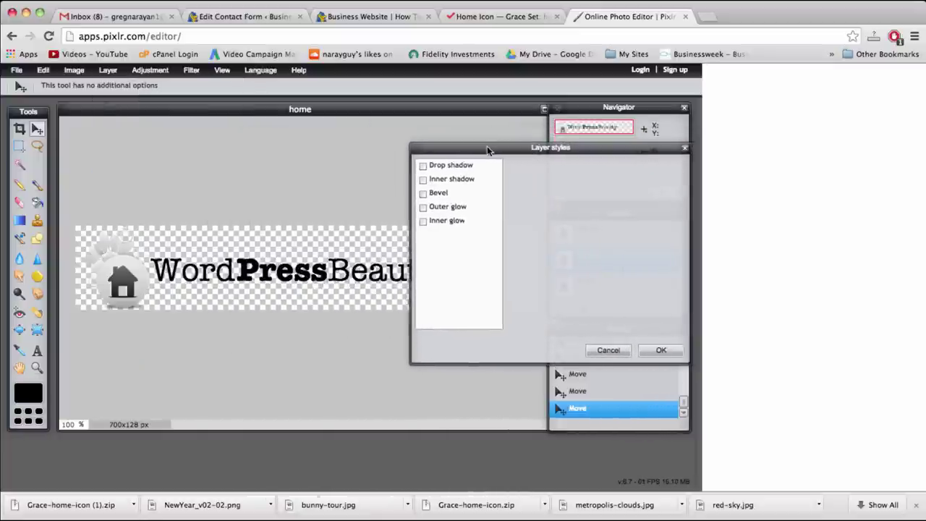
pyautogui.click(448, 209)
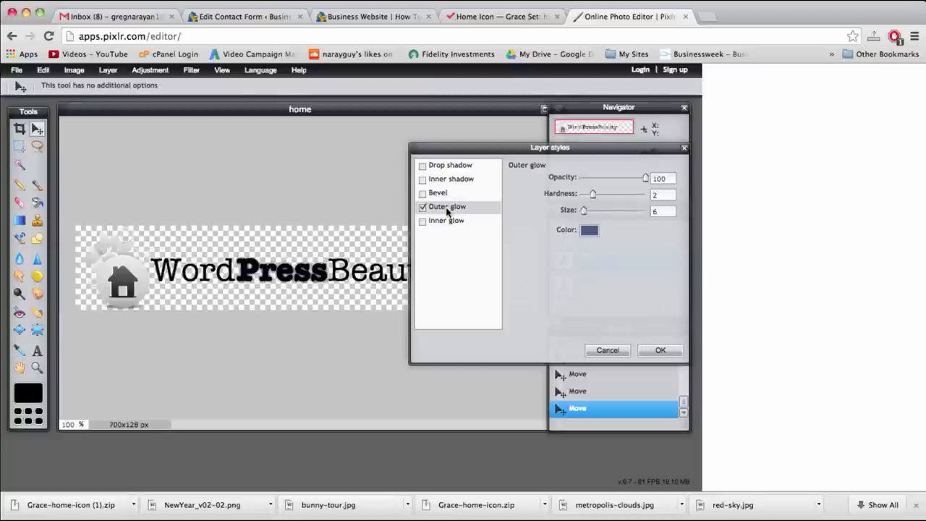
pyautogui.click(590, 231)
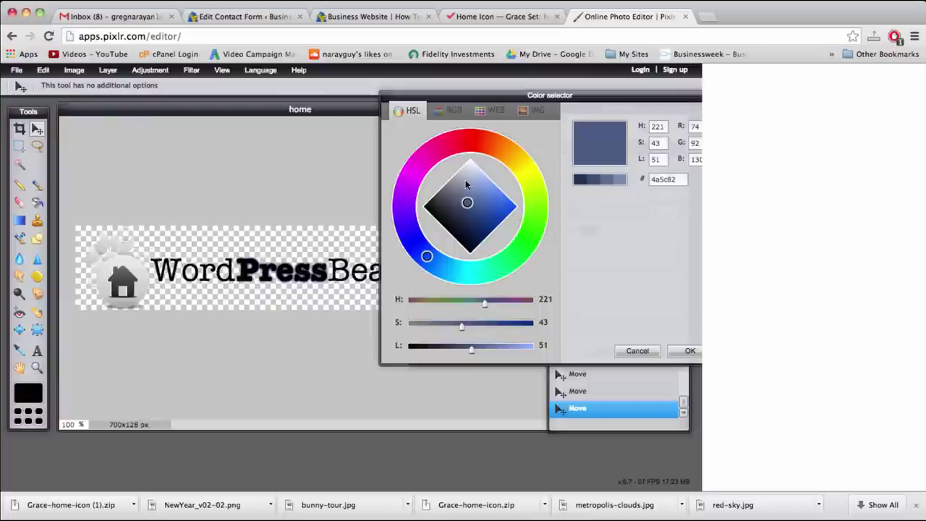
pyautogui.moveTo(466, 145); pyautogui.dragTo(469, 143)
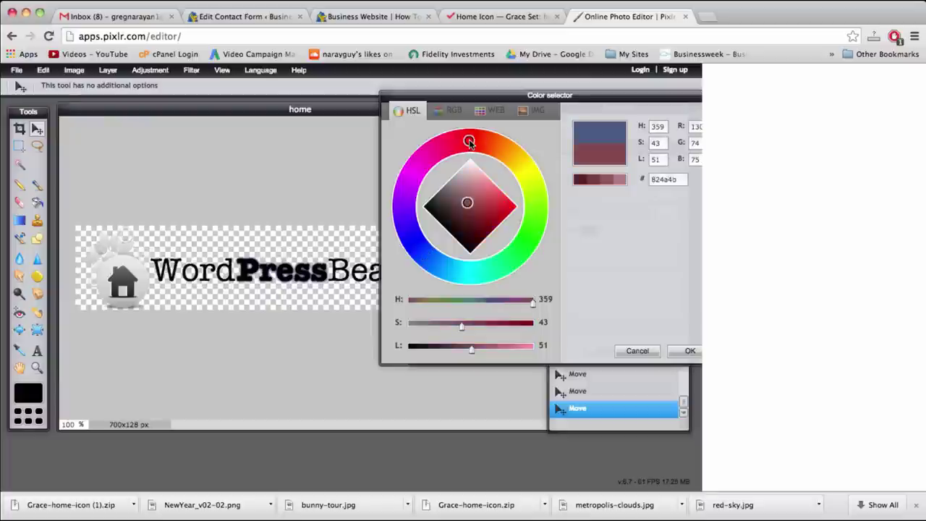
pyautogui.click(511, 207)
pyautogui.moveTo(511, 207); pyautogui.dragTo(511, 210)
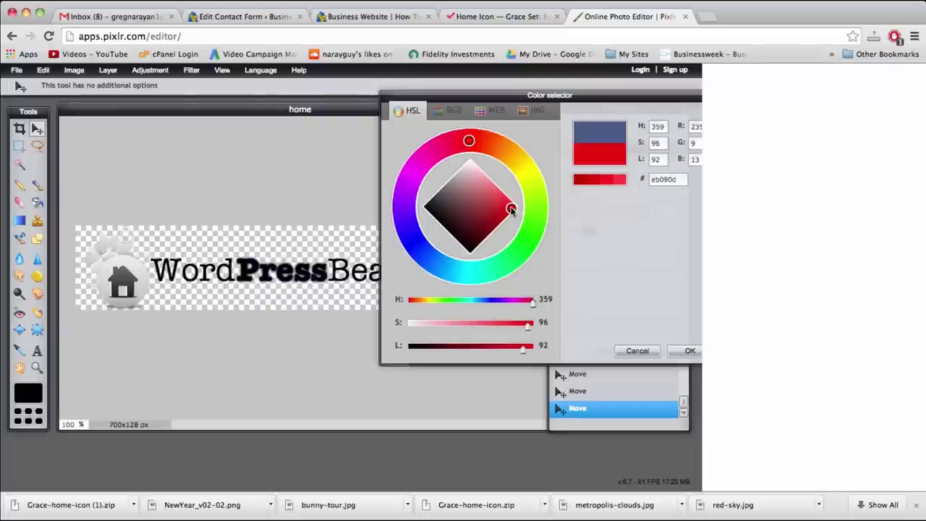
pyautogui.click(604, 176)
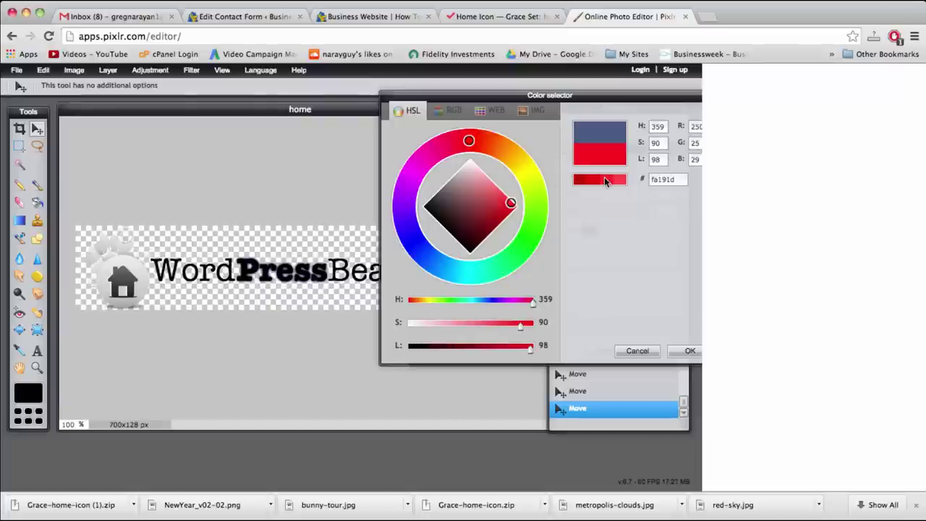
pyautogui.click(594, 180)
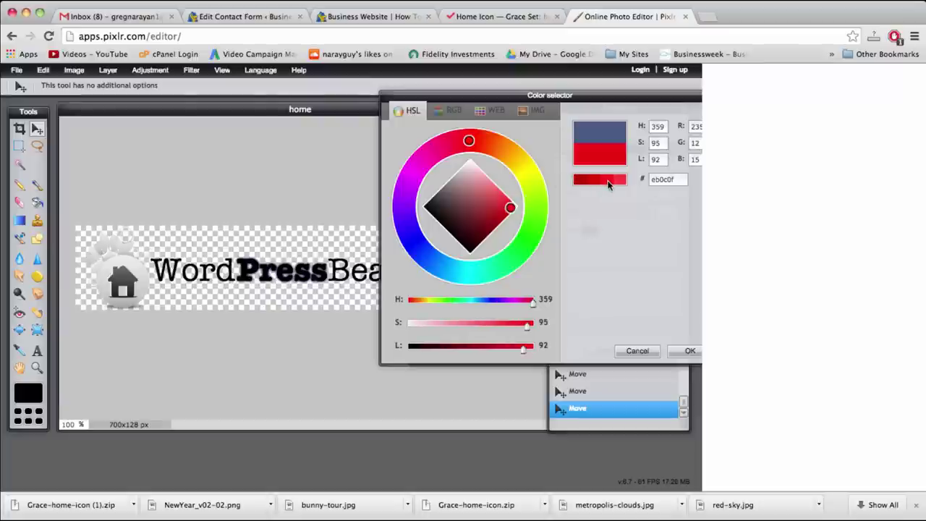
pyautogui.click(679, 352)
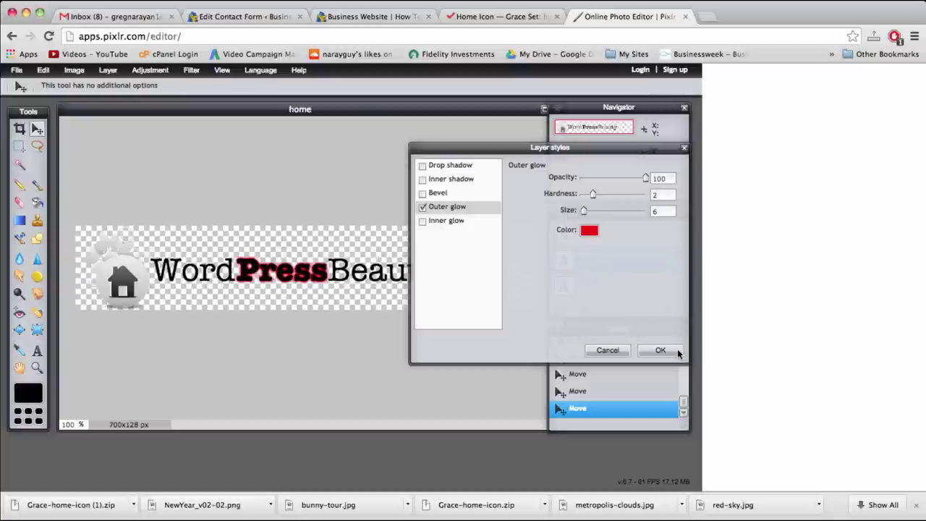
# Set the glow to hardness 5, opacity 48 and size 8, and apply it
pyautogui.moveTo(567, 152)
pyautogui.mouseDown()
pyautogui.moveTo(536, 150)
pyautogui.moveTo(551, 149)
pyautogui.mouseUp()
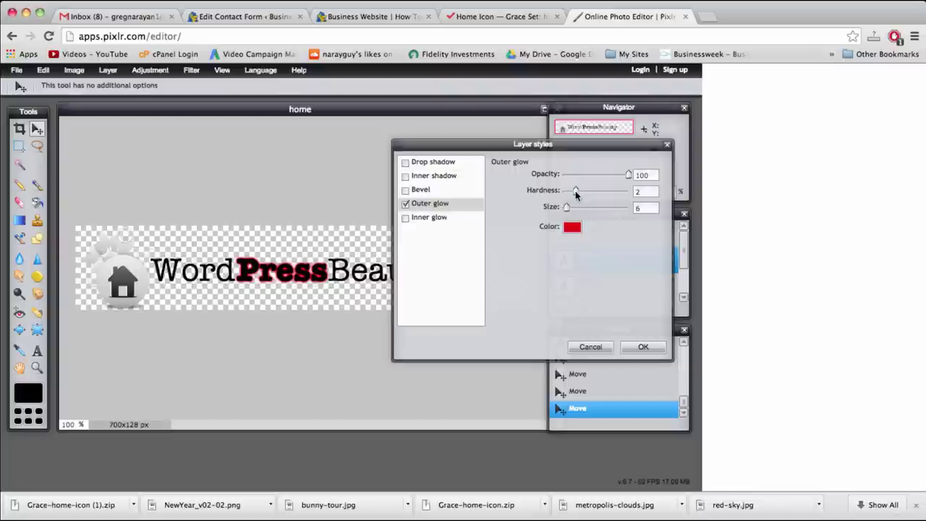
pyautogui.moveTo(577, 194); pyautogui.dragTo(593, 196)
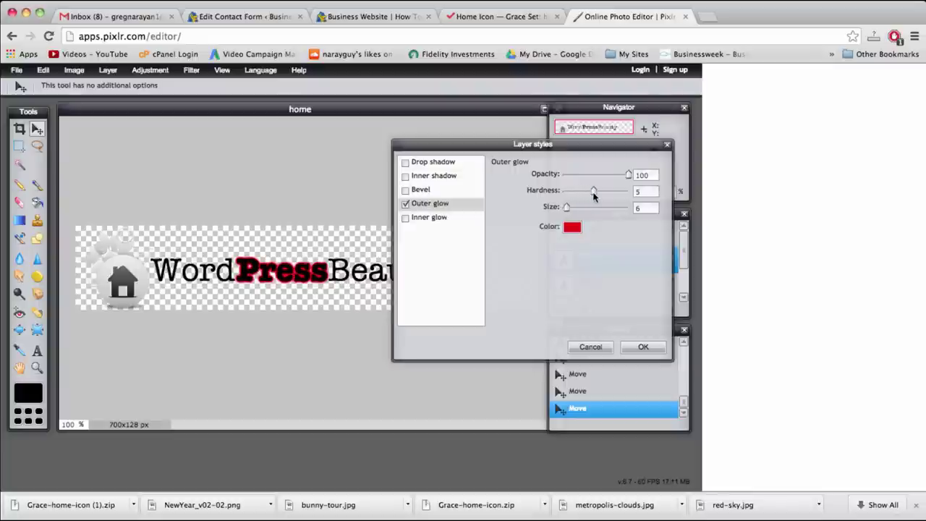
pyautogui.moveTo(630, 175); pyautogui.dragTo(595, 176)
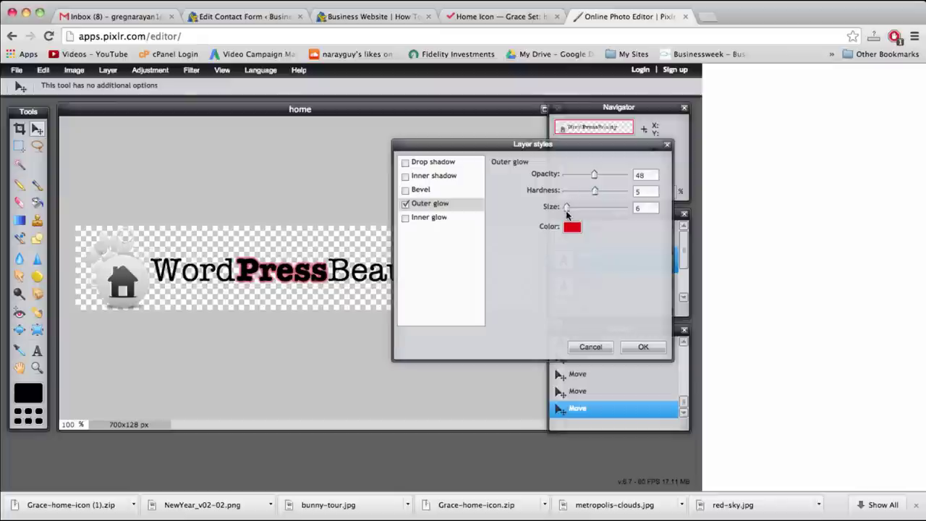
pyautogui.moveTo(566, 210)
pyautogui.mouseDown()
pyautogui.moveTo(605, 215)
pyautogui.moveTo(568, 214)
pyautogui.mouseUp()
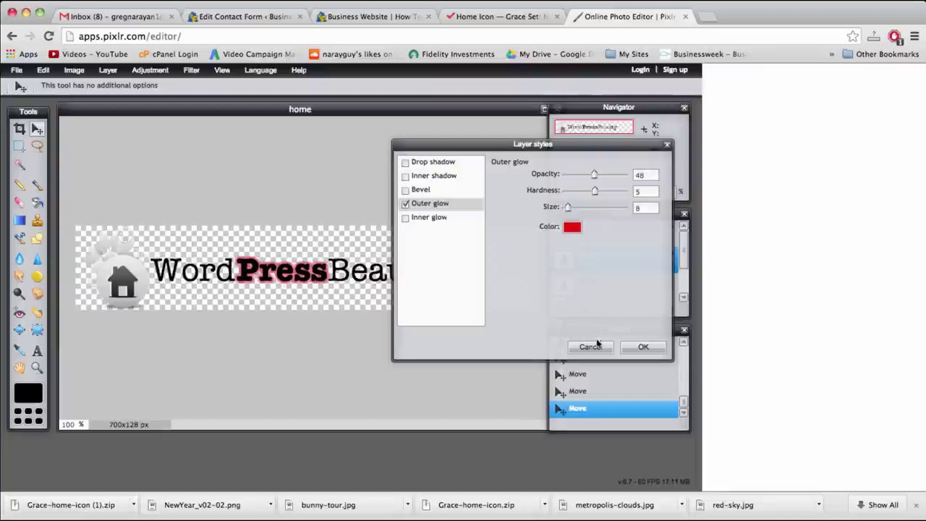
pyautogui.click(640, 347)
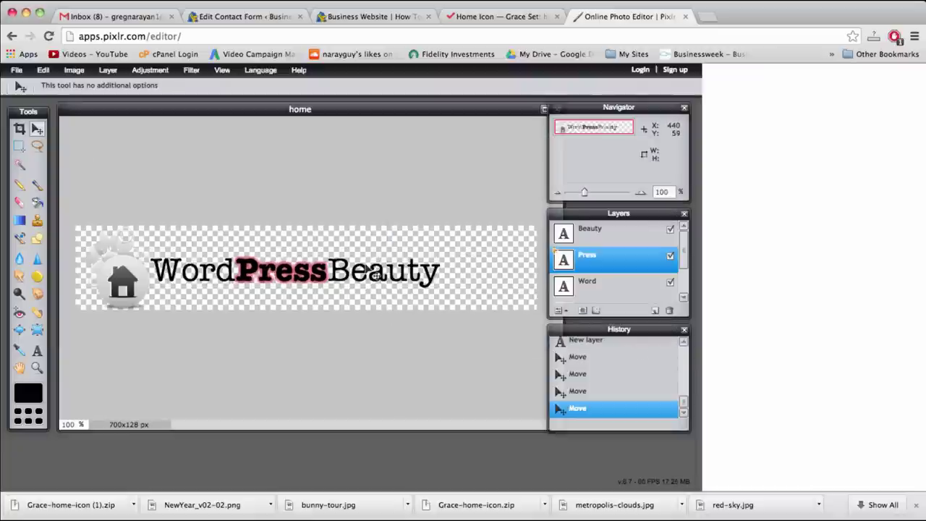
# Crop the logo image to 569x128 px, ending just past 'Beauty'
pyautogui.click(405, 285)
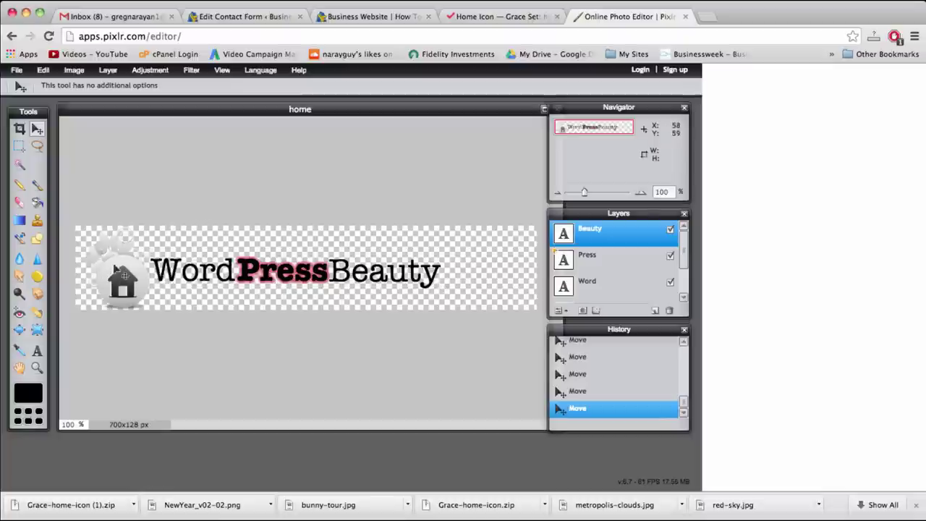
pyautogui.click(19, 128)
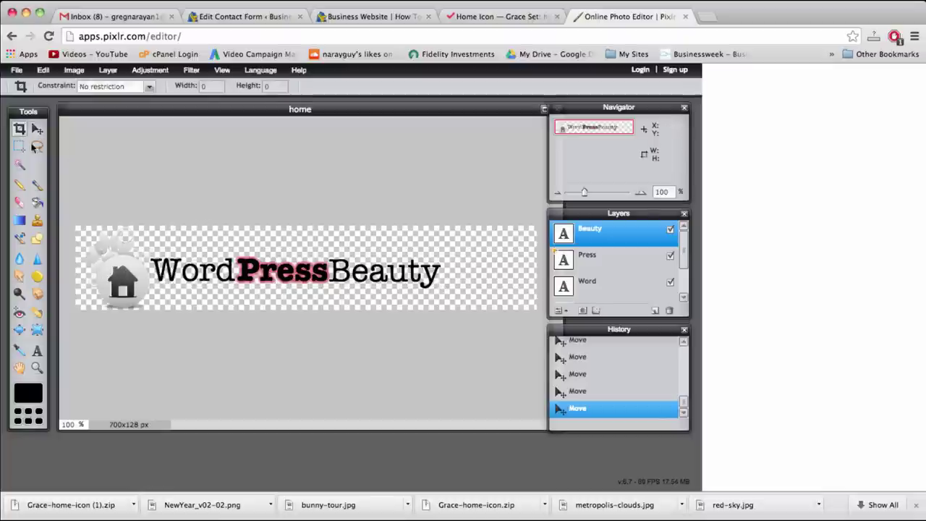
pyautogui.moveTo(74, 212); pyautogui.dragTo(450, 388)
pyautogui.press('Return')
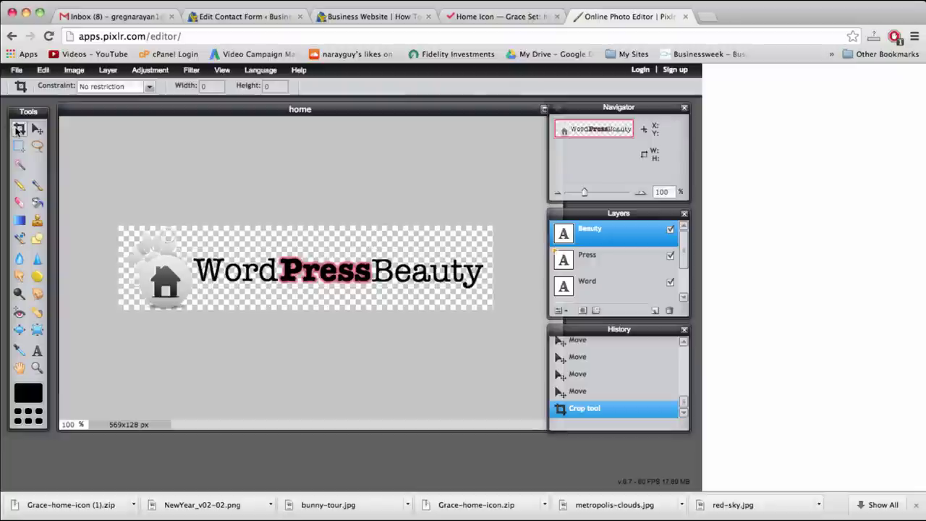
# Save the image as PNG 'wordpressbeauty-logo' into the 128x128 folder
pyautogui.click(16, 70)
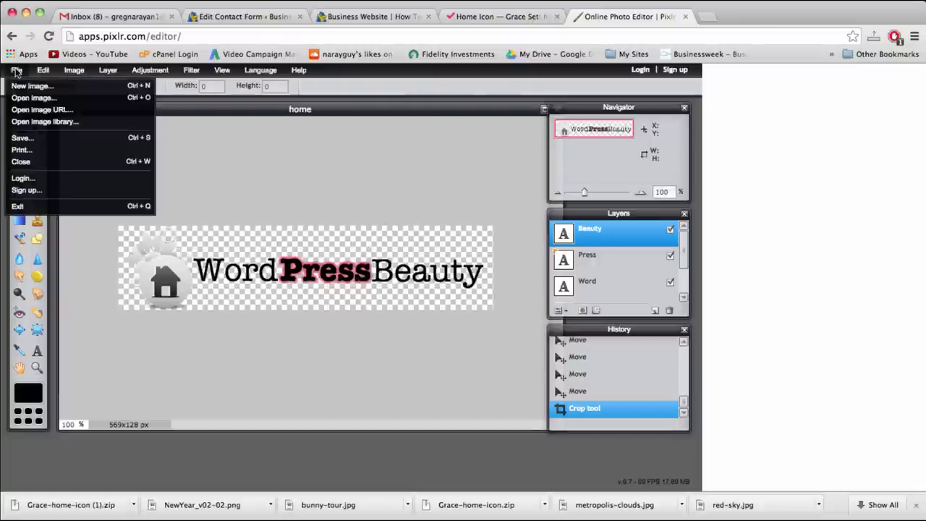
pyautogui.click(22, 137)
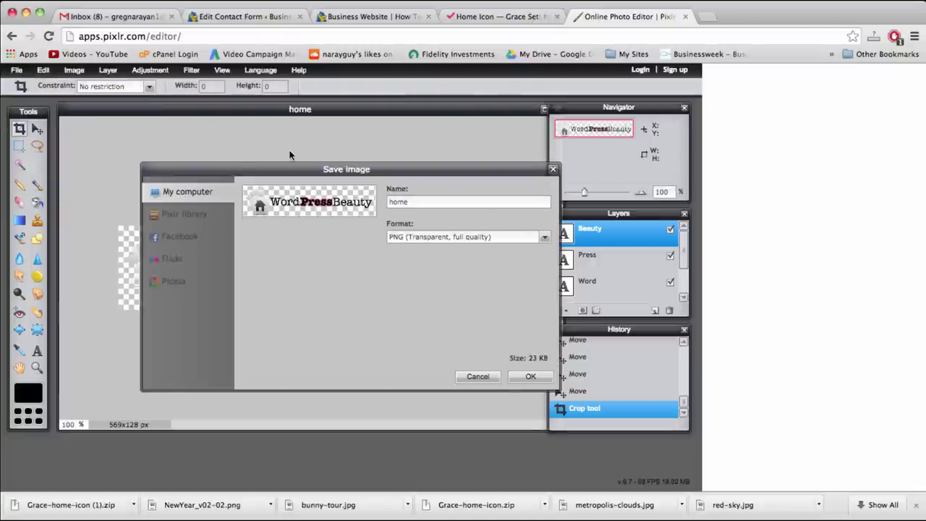
pyautogui.doubleClick(438, 202)
pyautogui.write('wordpressbeauty-logo')
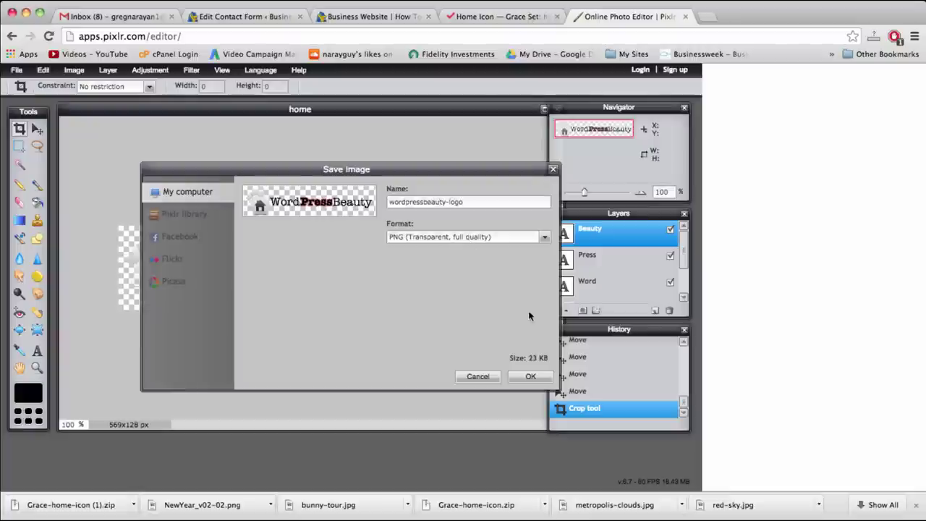
pyautogui.click(531, 377)
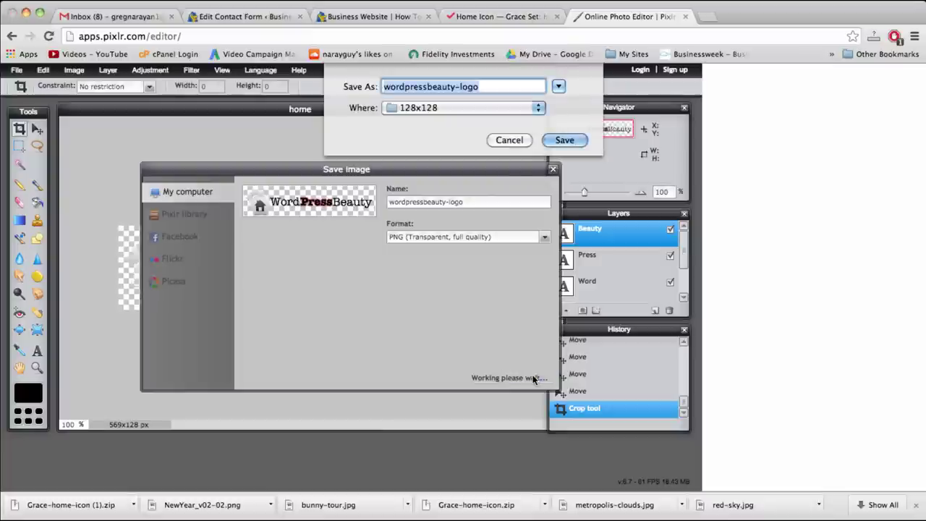
pyautogui.click(564, 142)
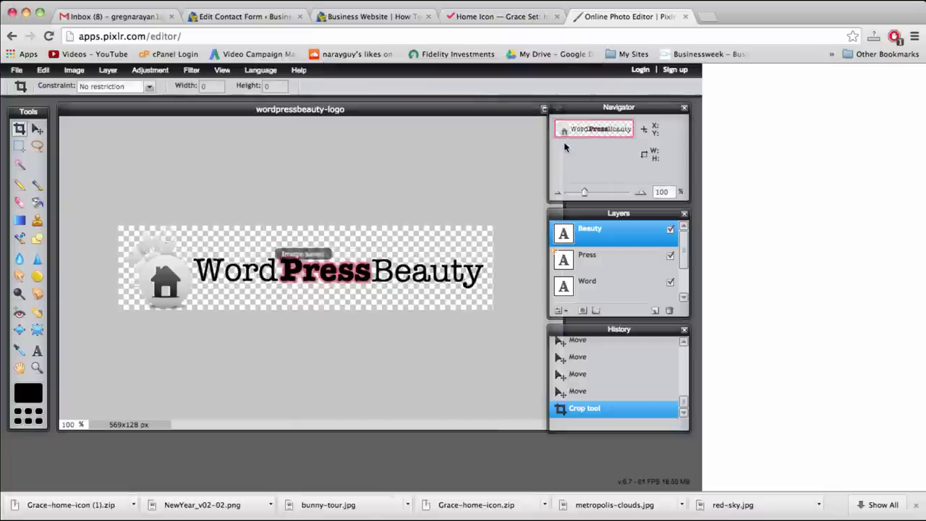
pyautogui.click(254, 21)
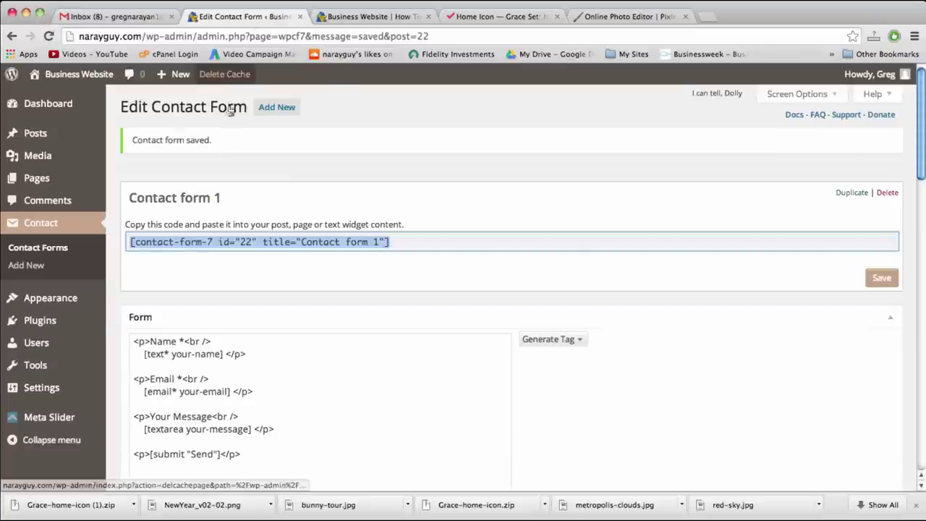
# Go to the Logo section of the Vantage Theme Settings
pyautogui.moveTo(30, 361)
pyautogui.moveTo(50, 301)
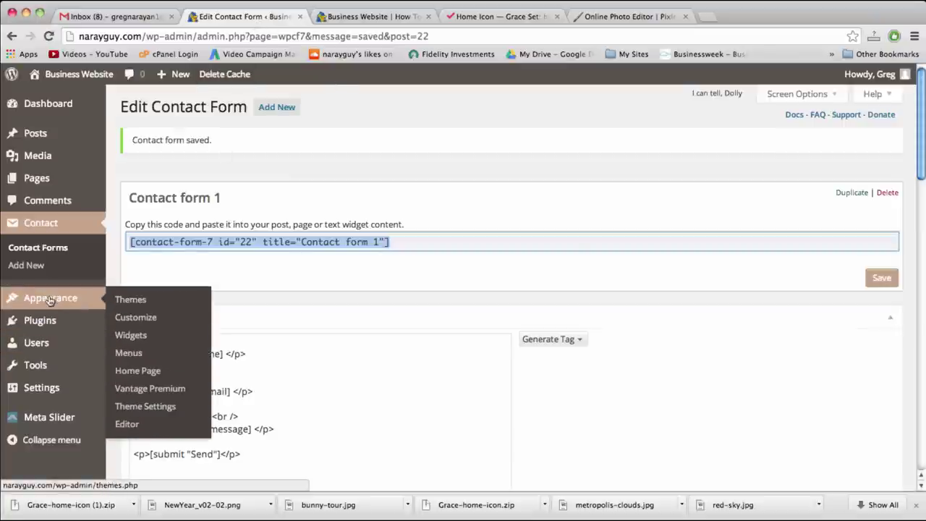
pyautogui.click(146, 407)
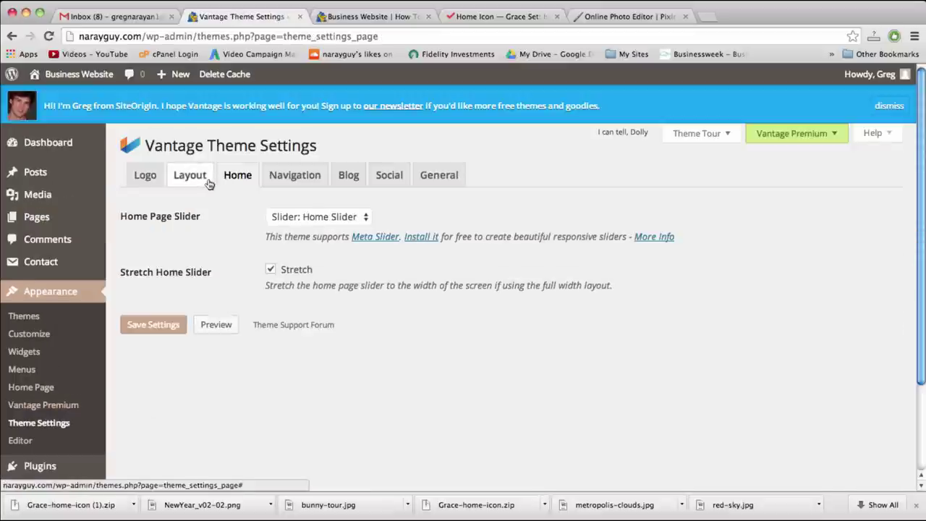
pyautogui.click(145, 176)
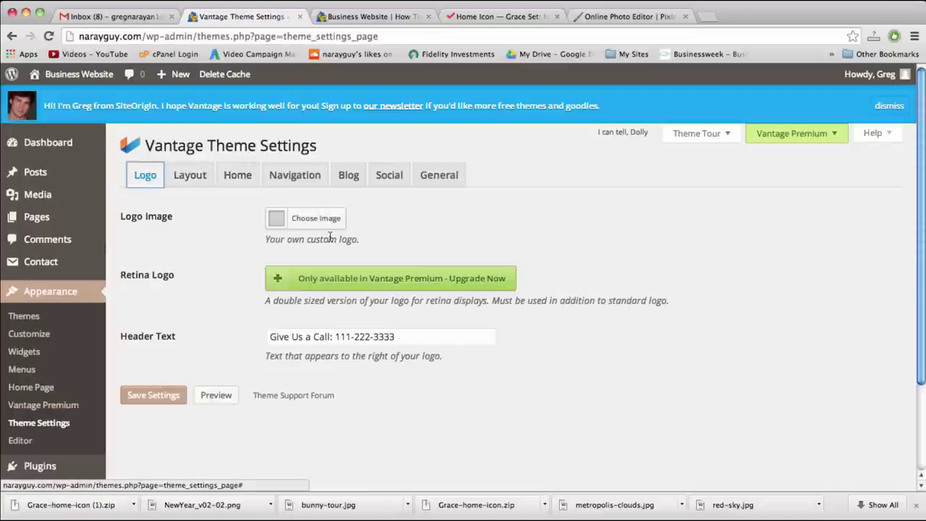
# Upload wordpressbeauty-logo.png, set it as the site logo, and save the theme settings
pyautogui.click(316, 220)
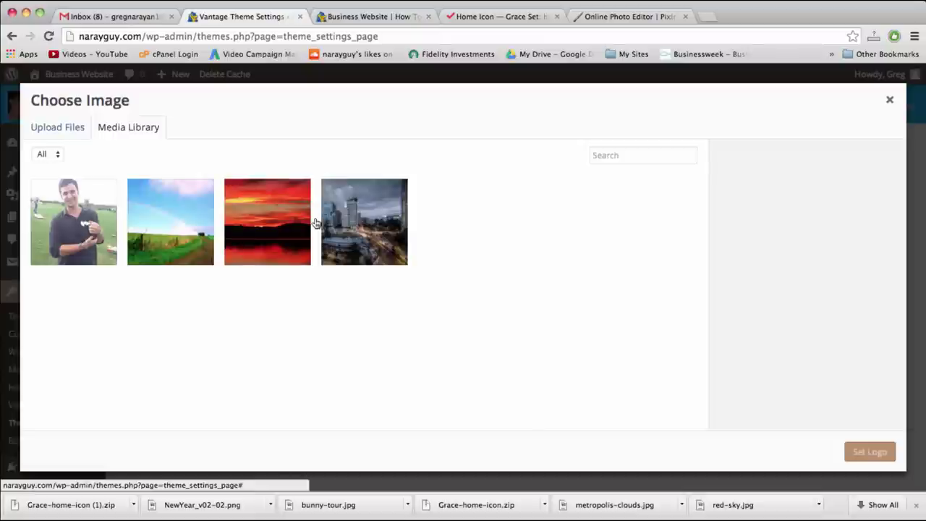
pyautogui.click(55, 130)
pyautogui.click(447, 298)
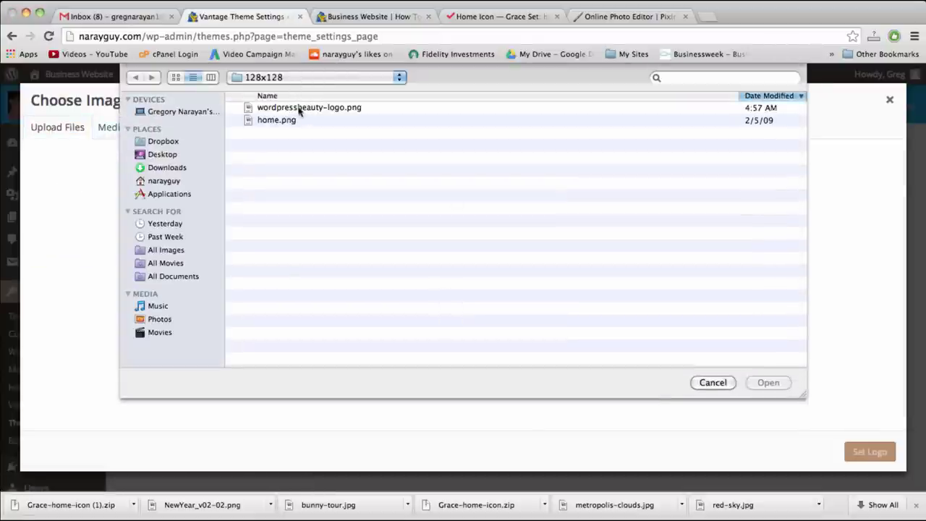
pyautogui.doubleClick(299, 109)
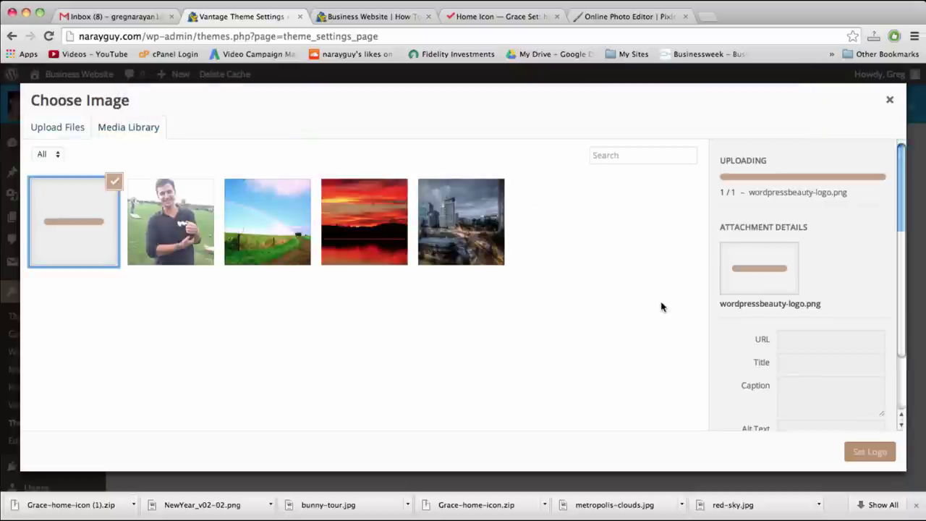
pyautogui.click(869, 451)
pyautogui.click(174, 396)
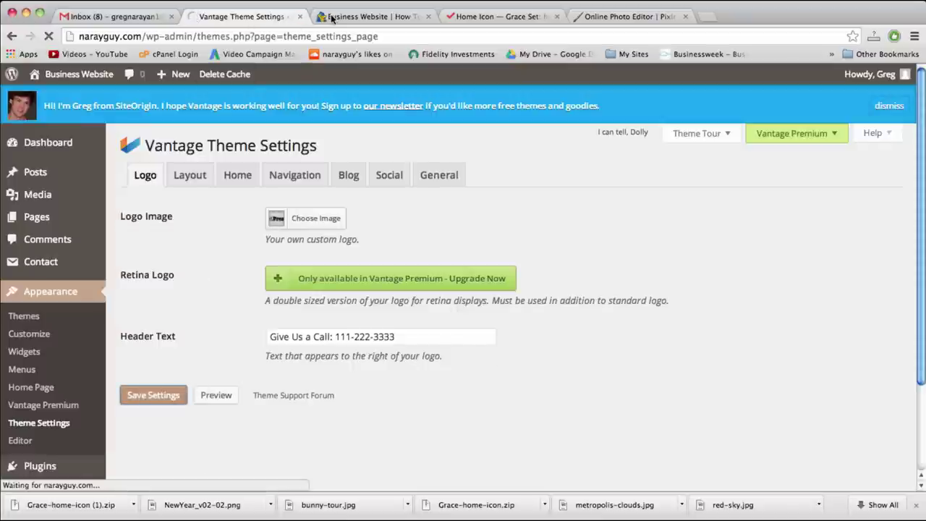
pyautogui.click(356, 16)
# Reload the Business Website front page and scroll to check the WordPressBeauty header logo
pyautogui.click(358, 33)
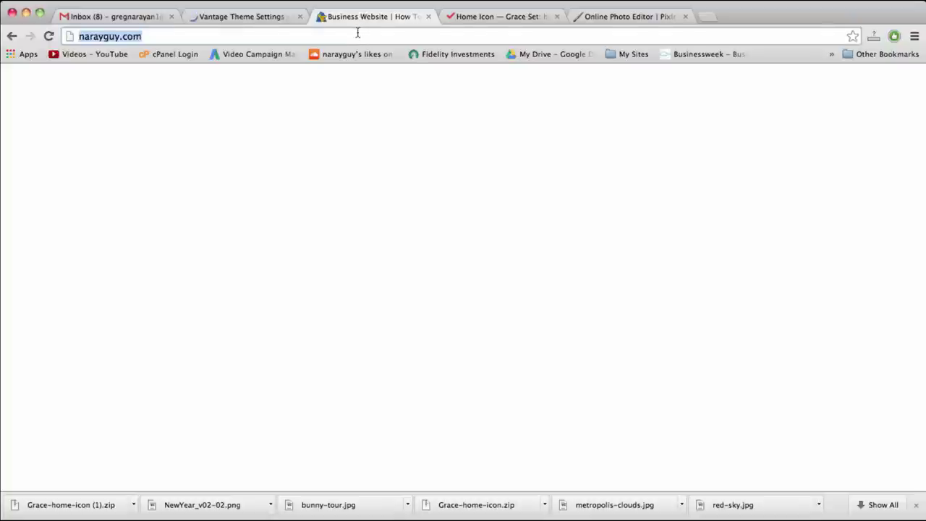
pyautogui.press('Return')
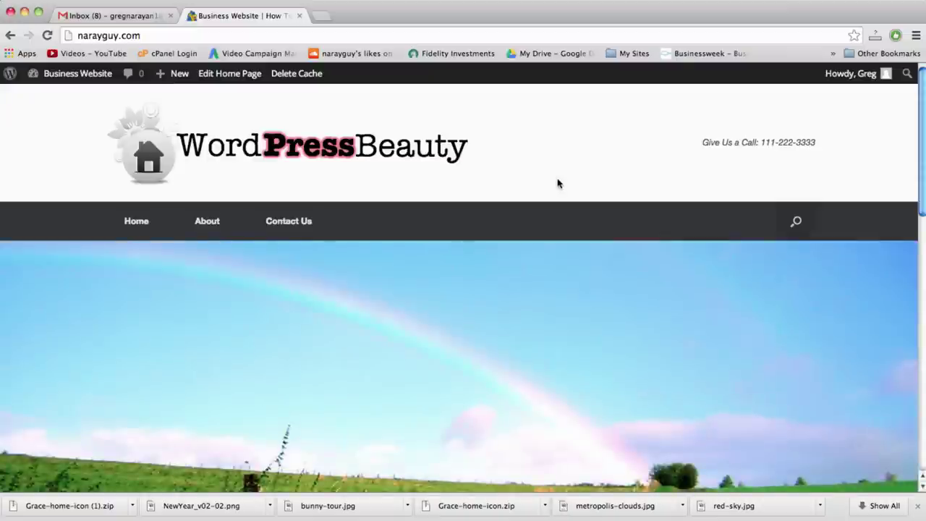
pyautogui.scroll(-1, 557, 183)
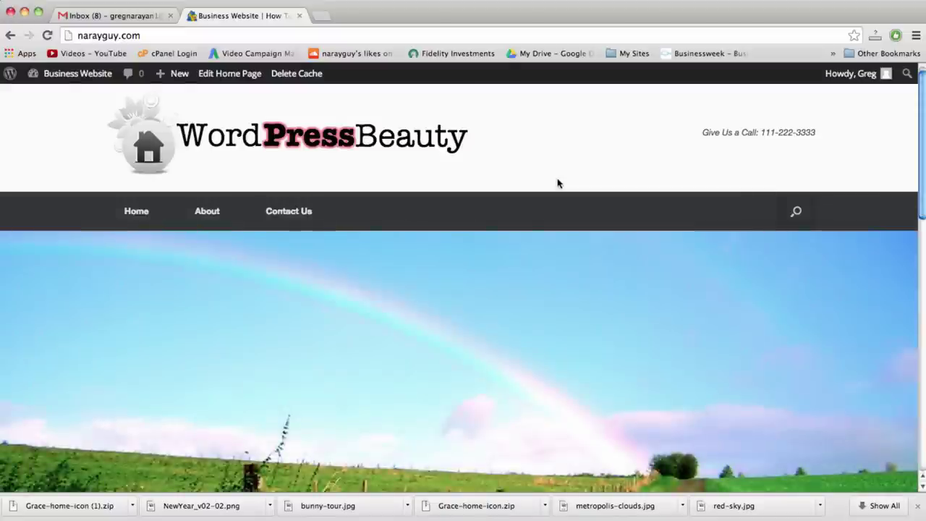
pyautogui.scroll(-5, 556, 183)
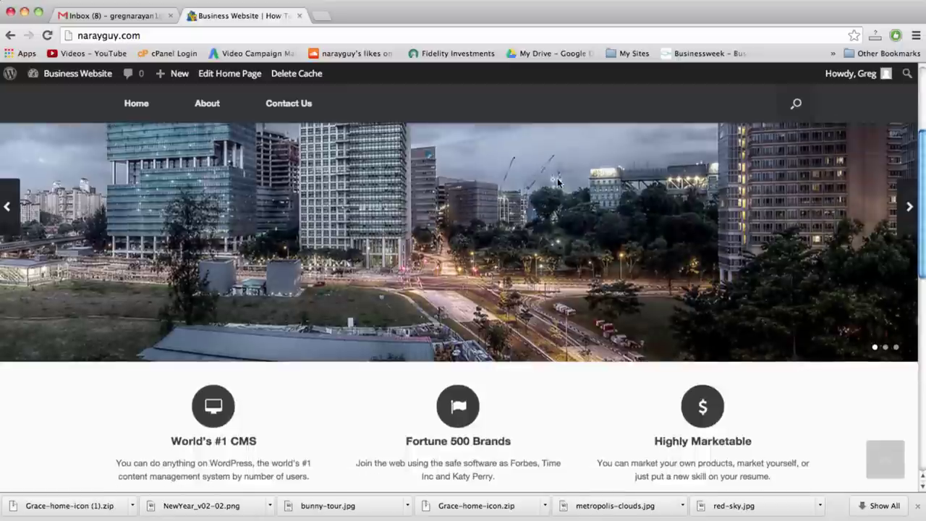
pyautogui.scroll(5, 557, 183)
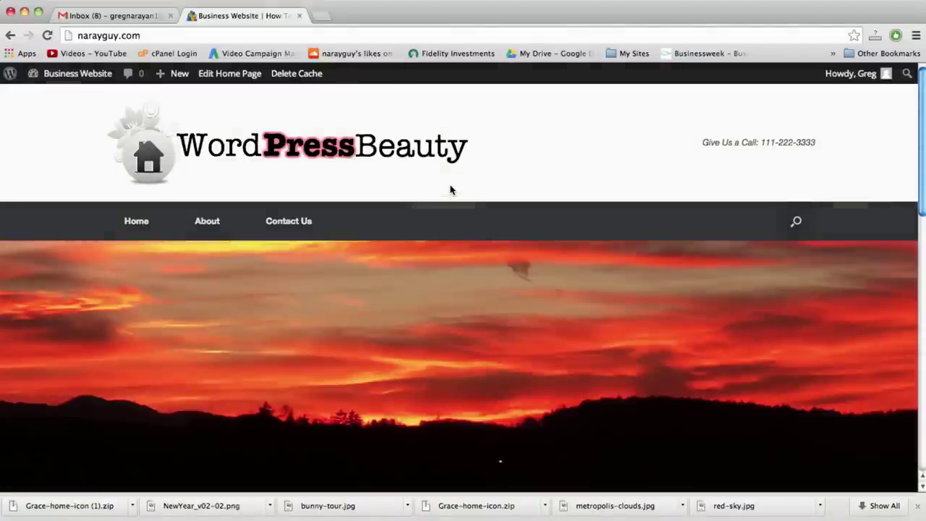
pyautogui.scroll(-1, 463, 187)
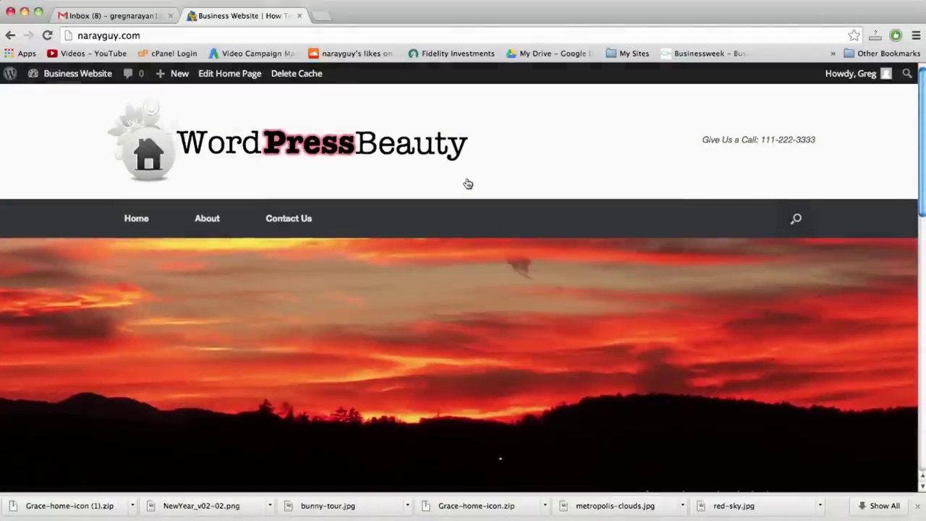